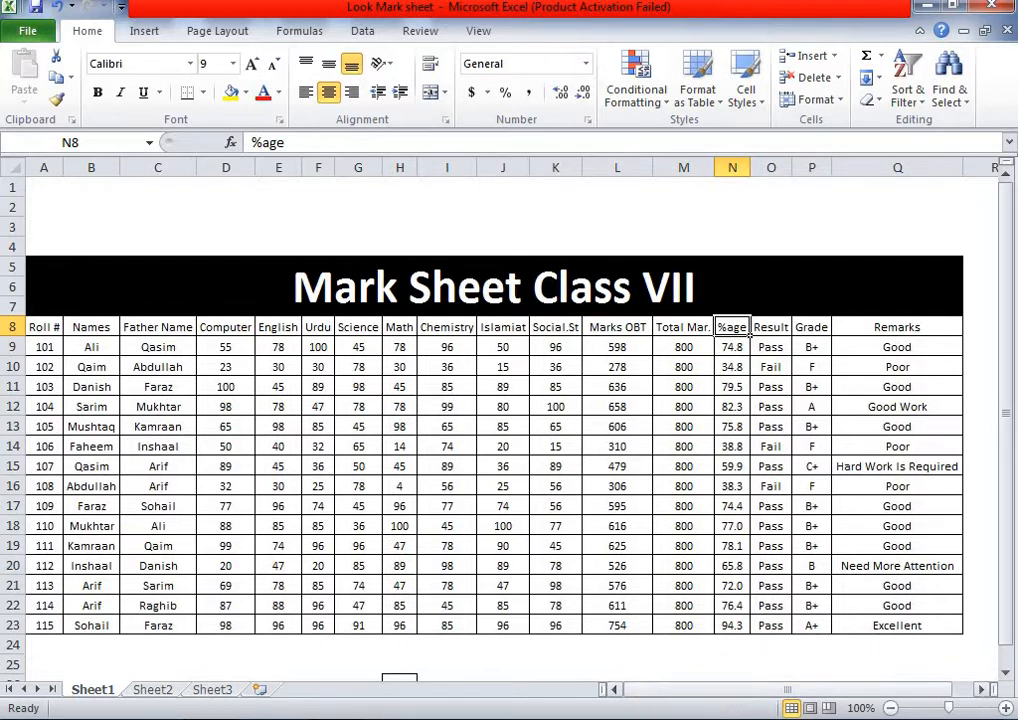
- Inspect the percentage, grade, pass/fail and remarks formulas in the marks table
click(737, 344)
click(734, 407)
click(796, 408)
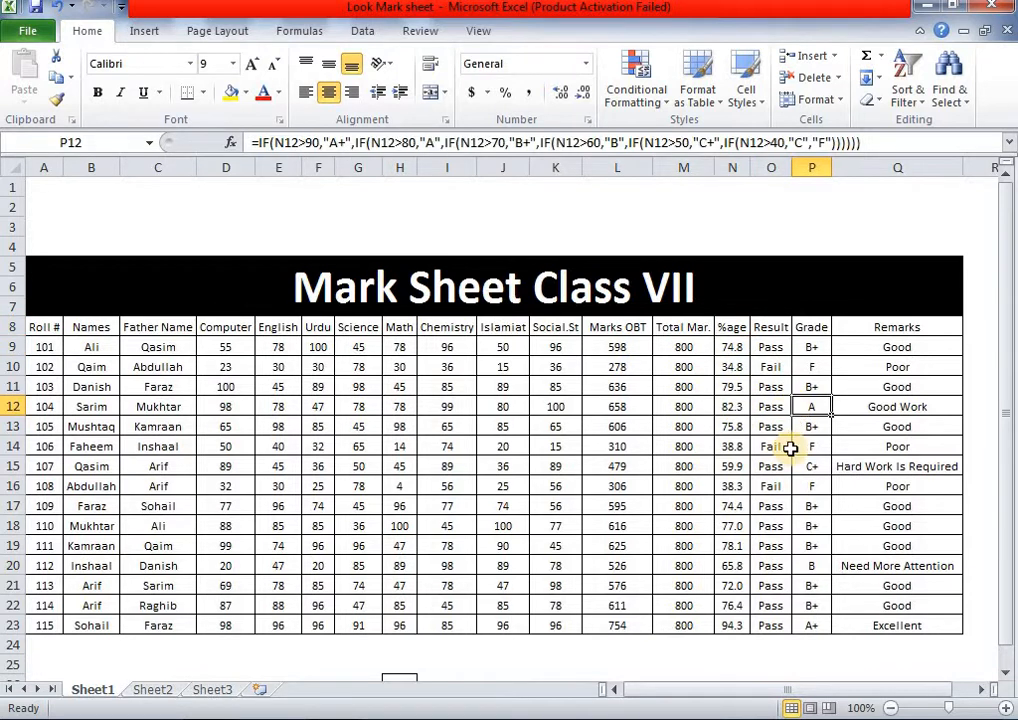
click(741, 662)
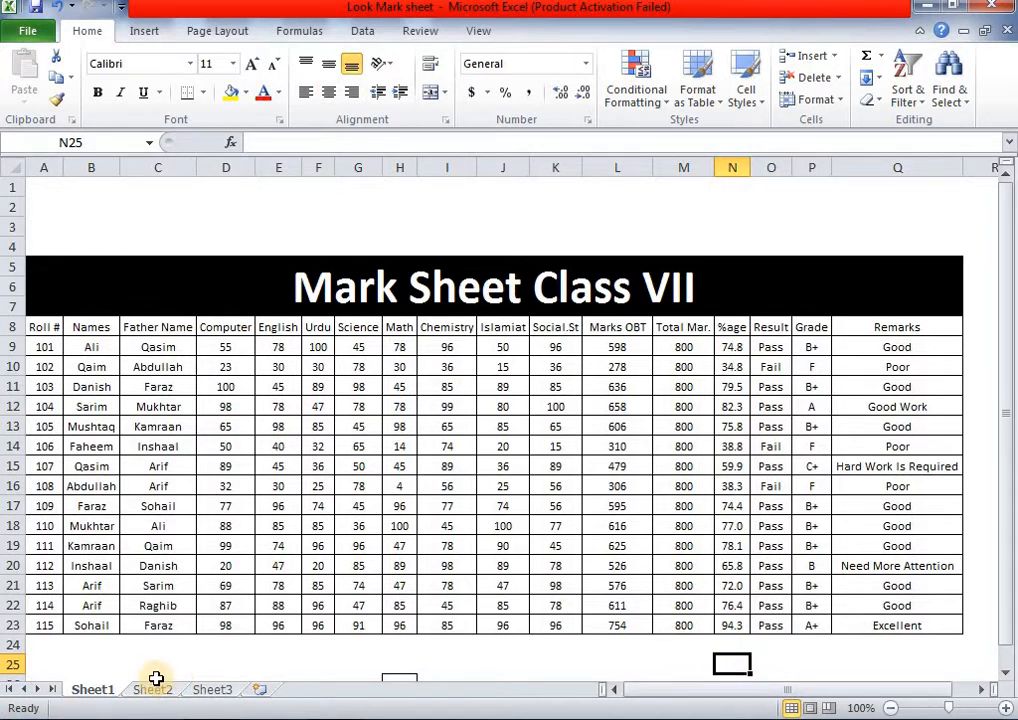
click(836, 506)
click(800, 510)
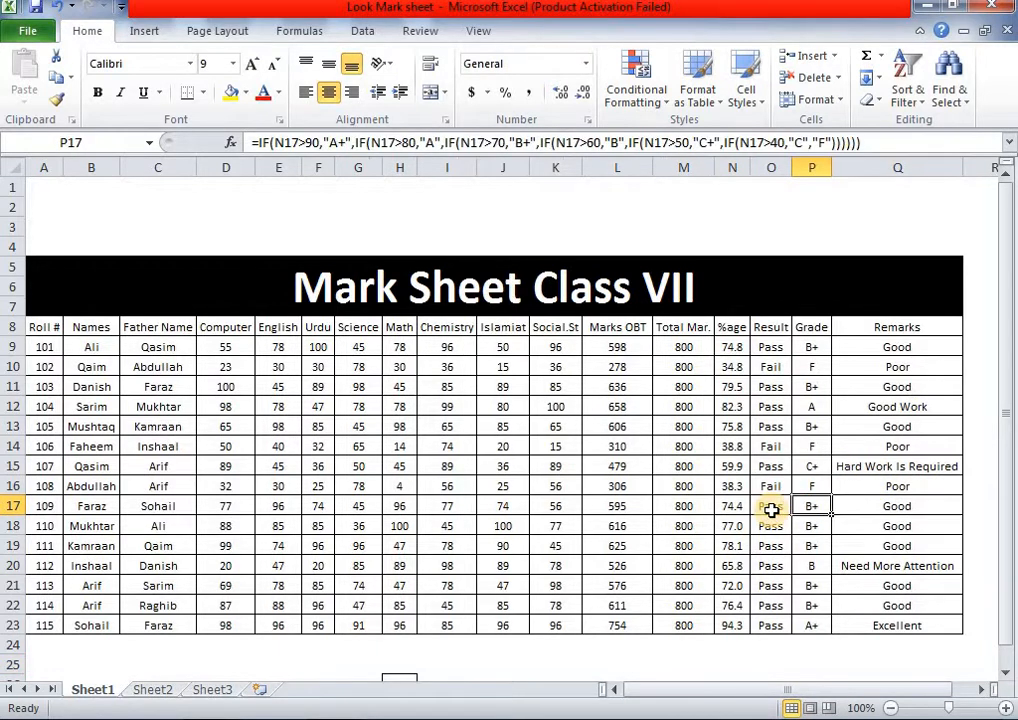
click(771, 506)
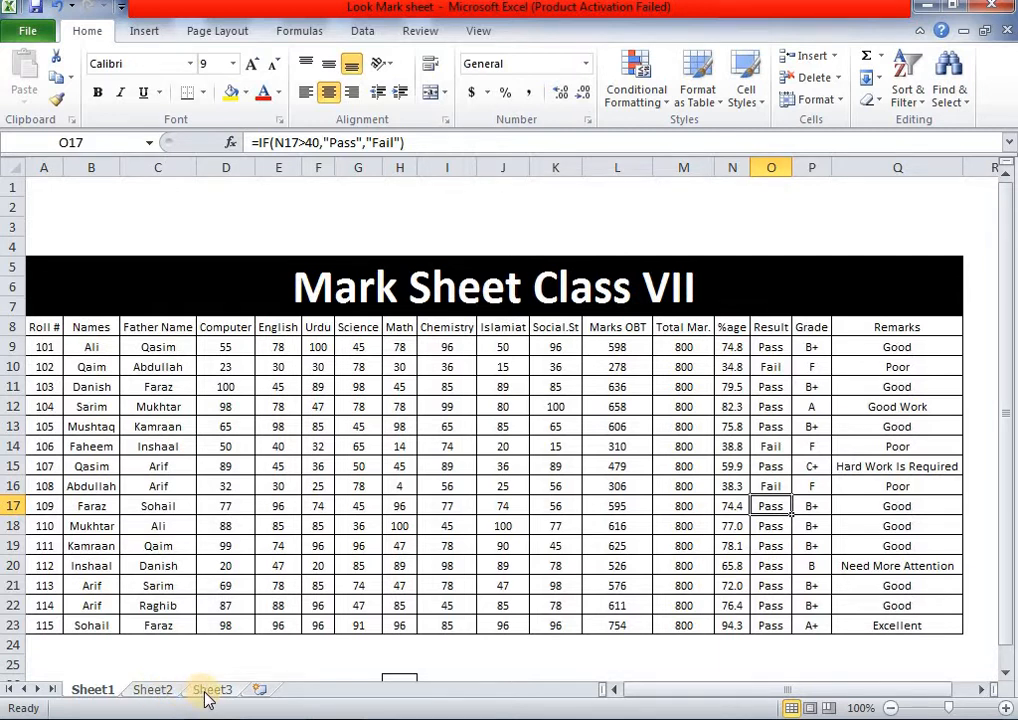
- Scroll through the Sheet2 mid-term report card, then move to Sheet3
click(151, 692)
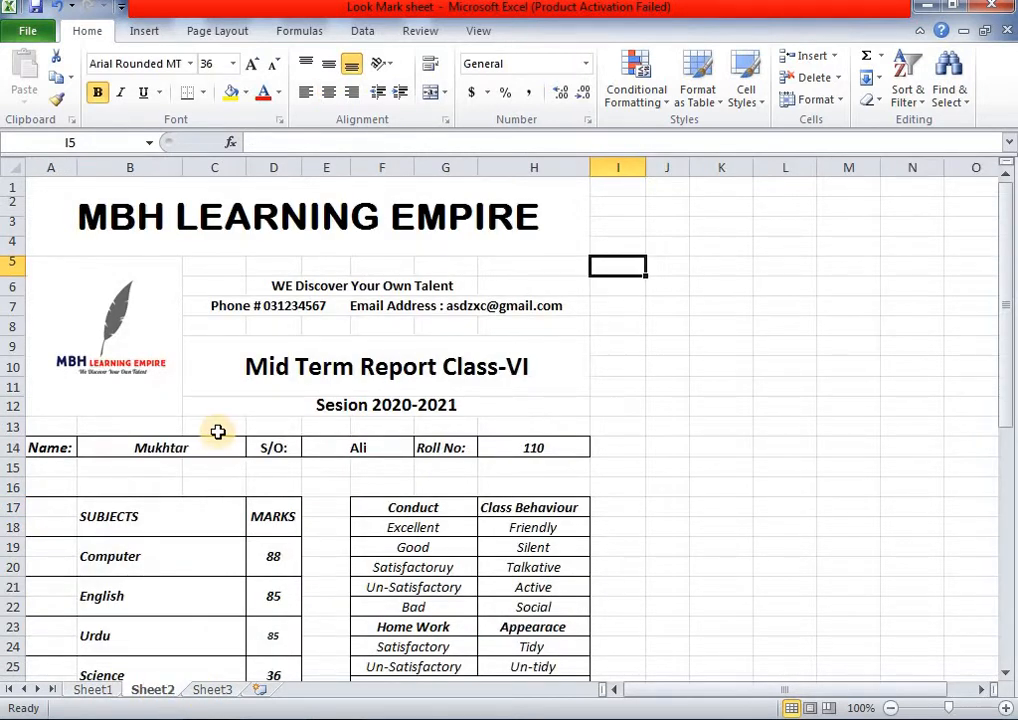
scroll(218, 432, down, 5)
scroll(218, 432, down, 2)
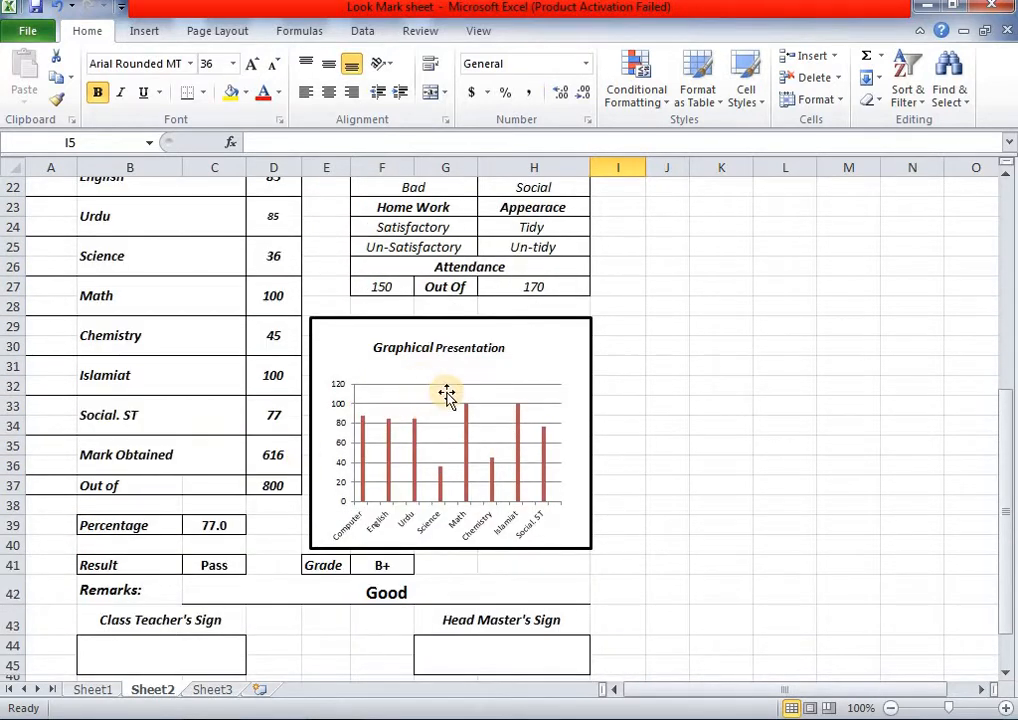
scroll(446, 395, up, 2)
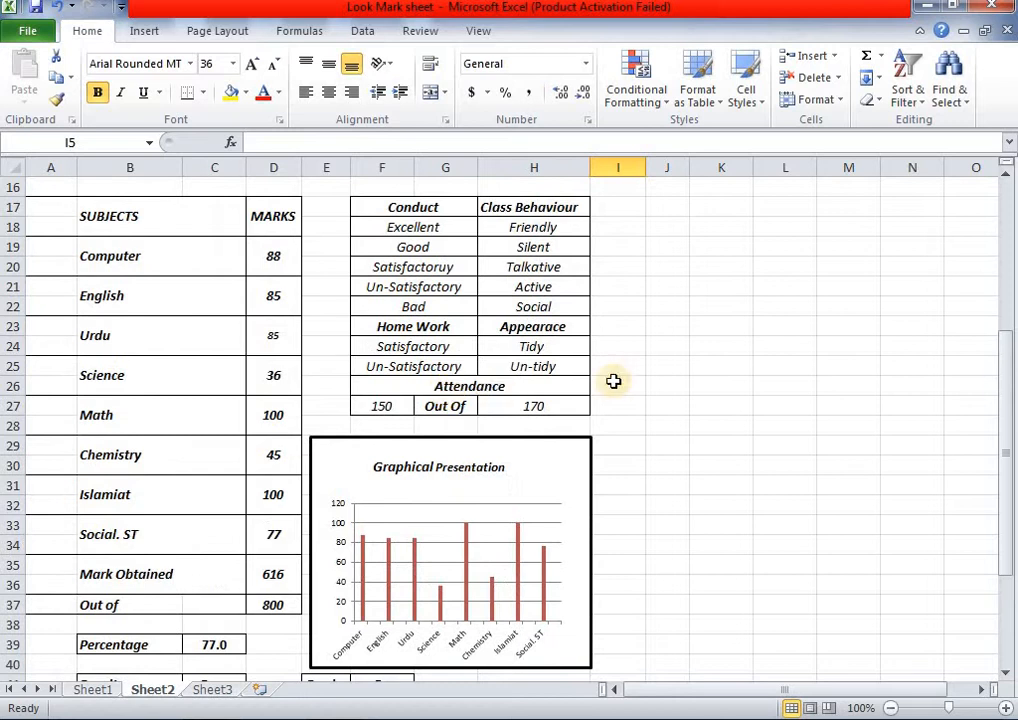
scroll(625, 375, up, 5)
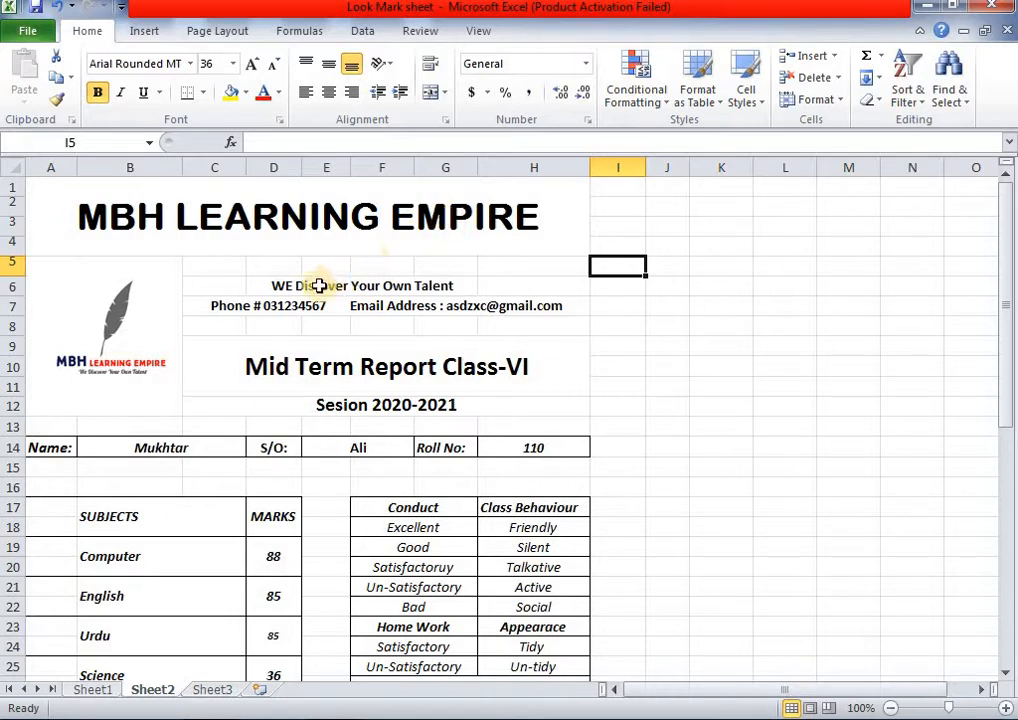
click(211, 691)
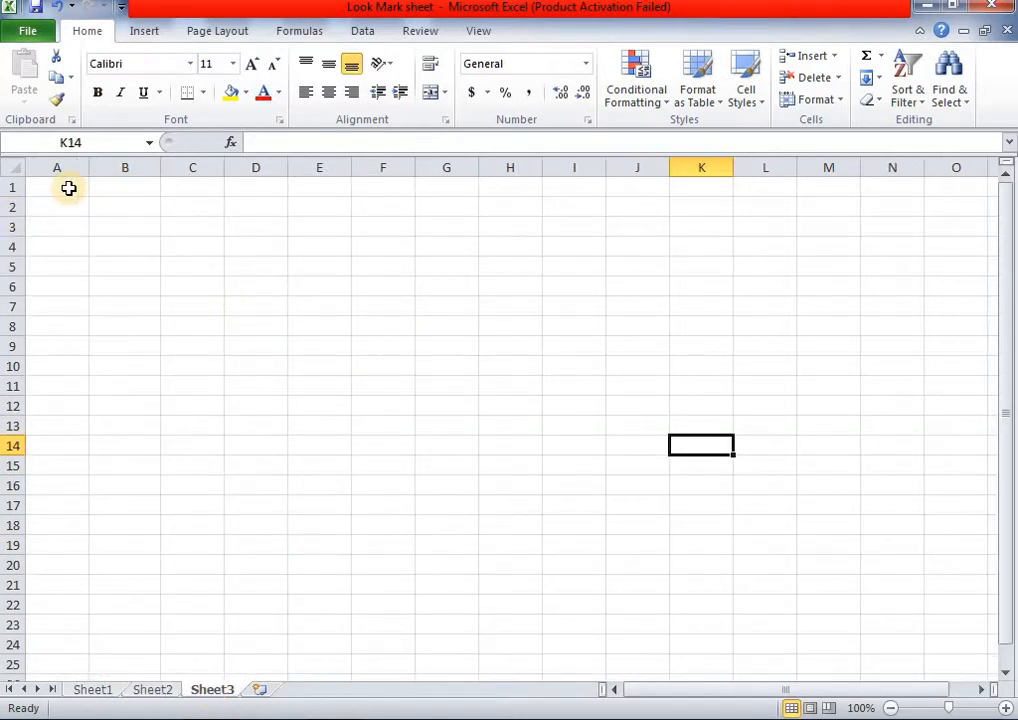
- Merge A1:H4 and enter the heading 'MBH LEARNING EMPIRE' in it
drag(69, 188, 502, 238)
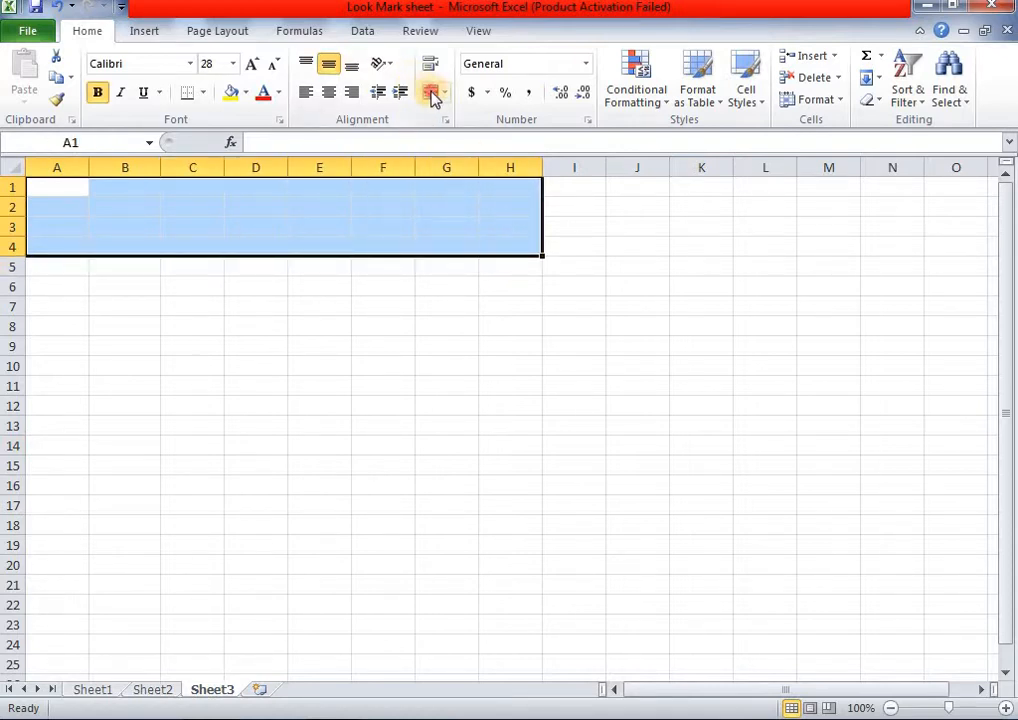
click(433, 96)
double_click(392, 221)
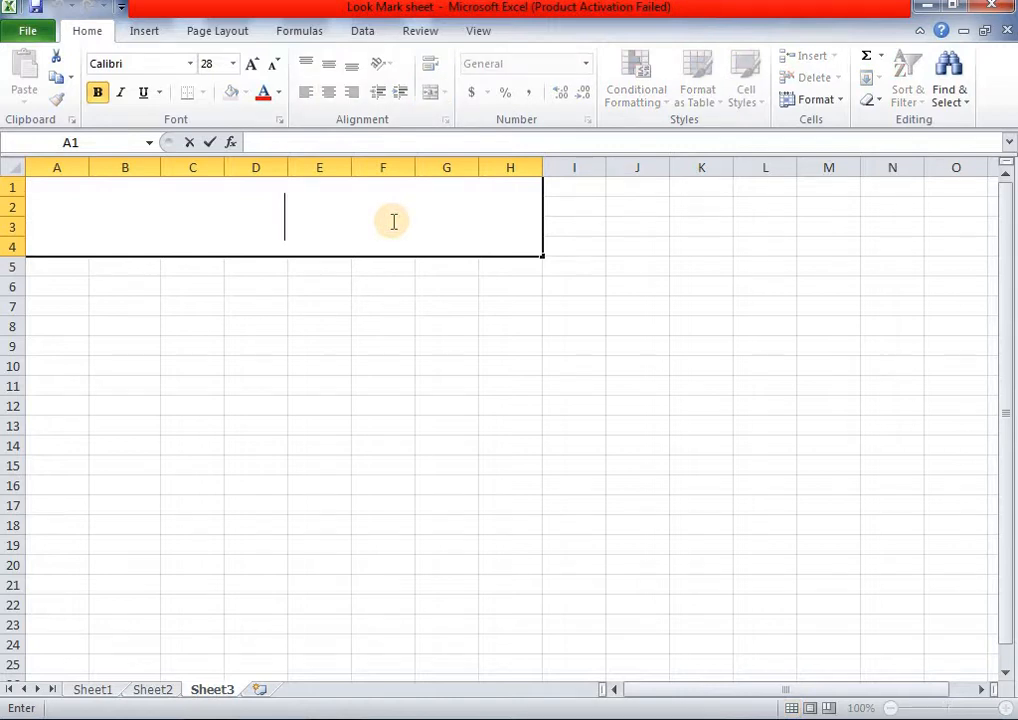
text(Mbh)
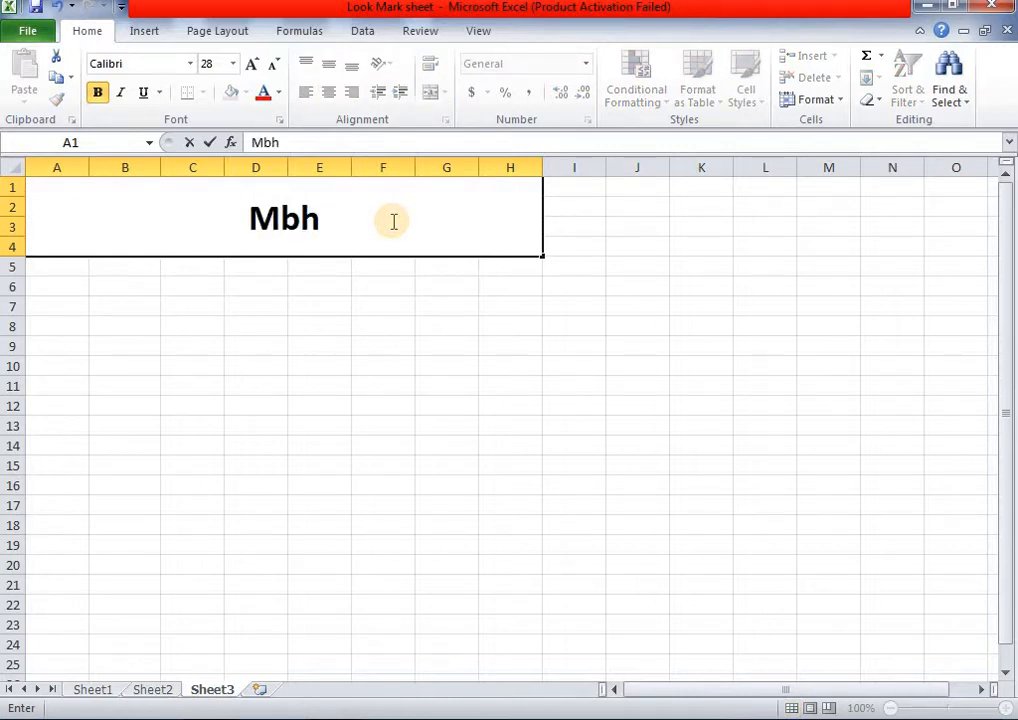
key(BackSpace)
key(BackSpace)
text(BH )
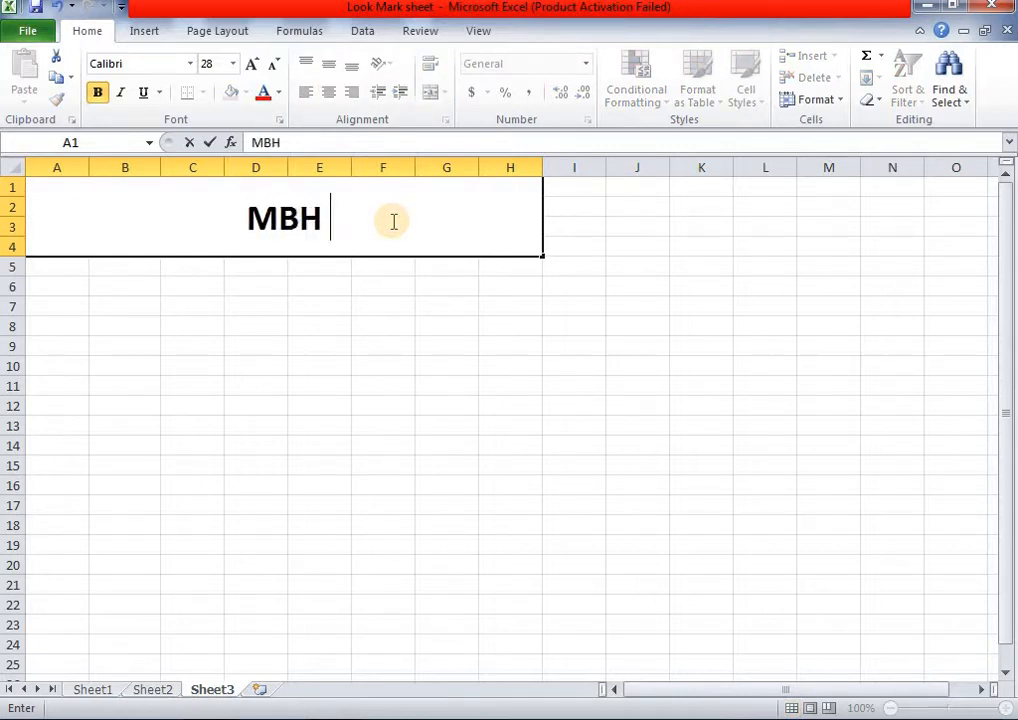
text(LEARNIN)
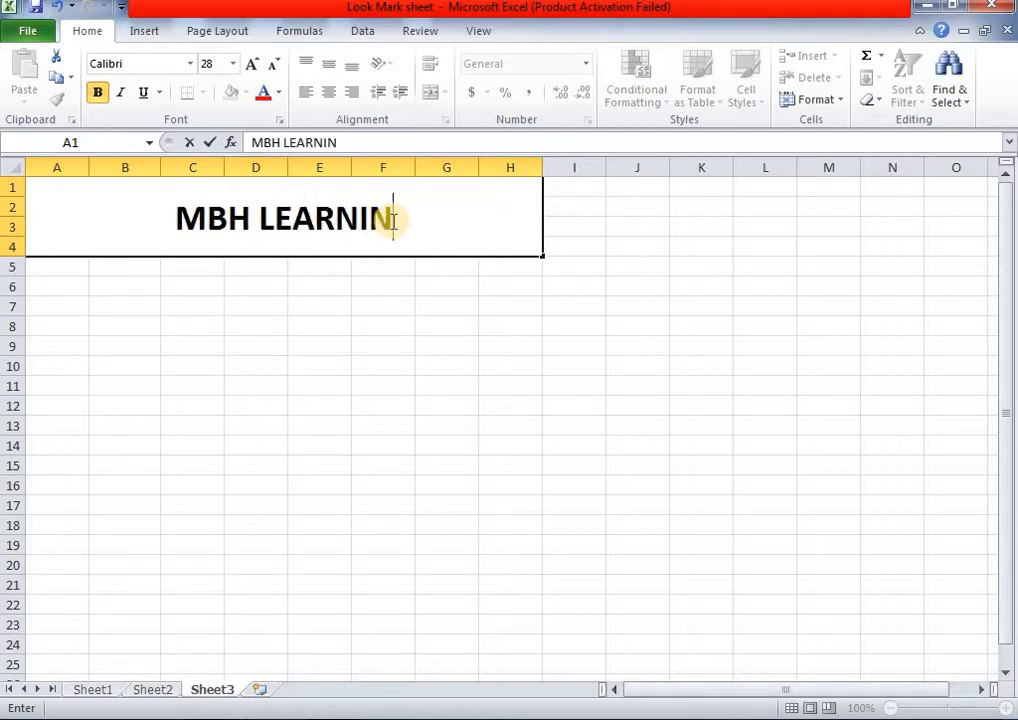
text(G EMPIRE)
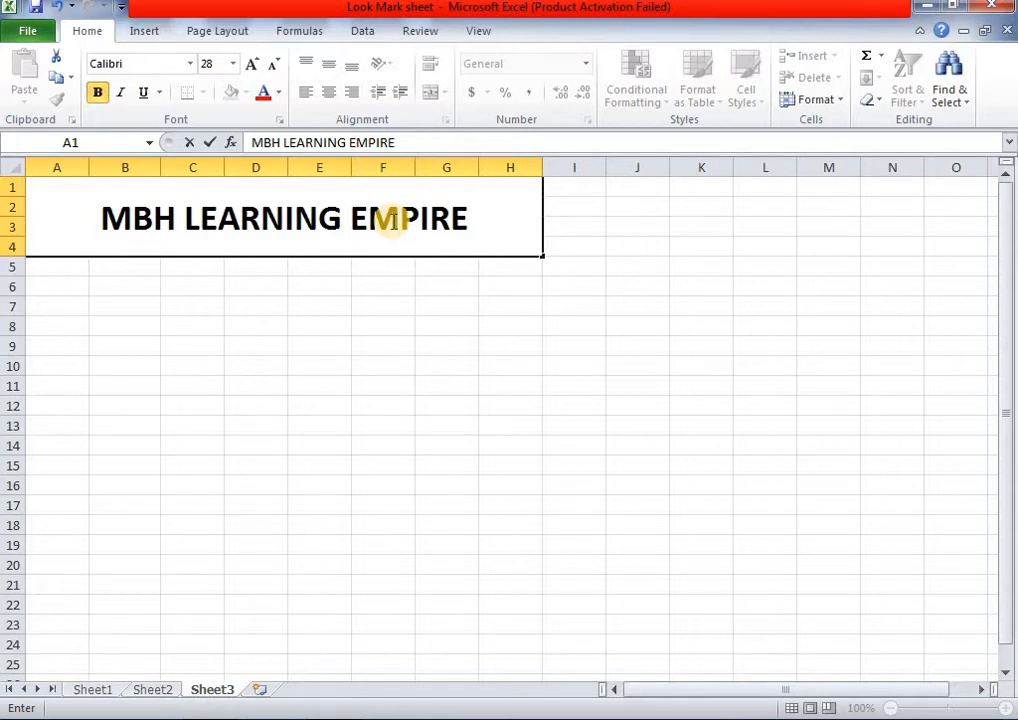
click(382, 305)
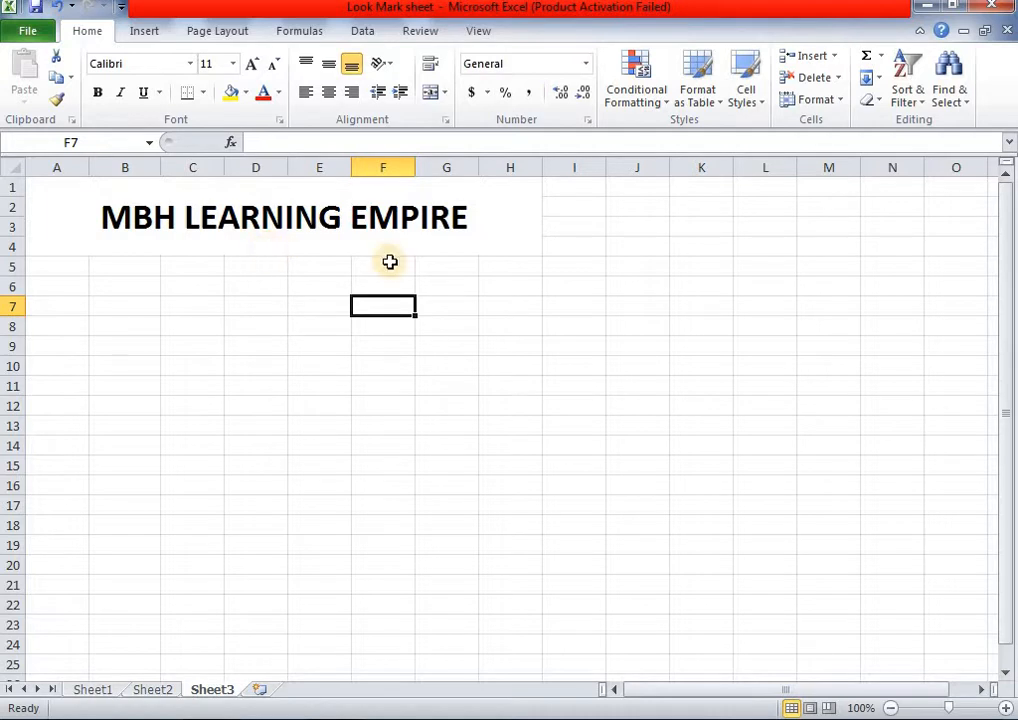
click(160, 690)
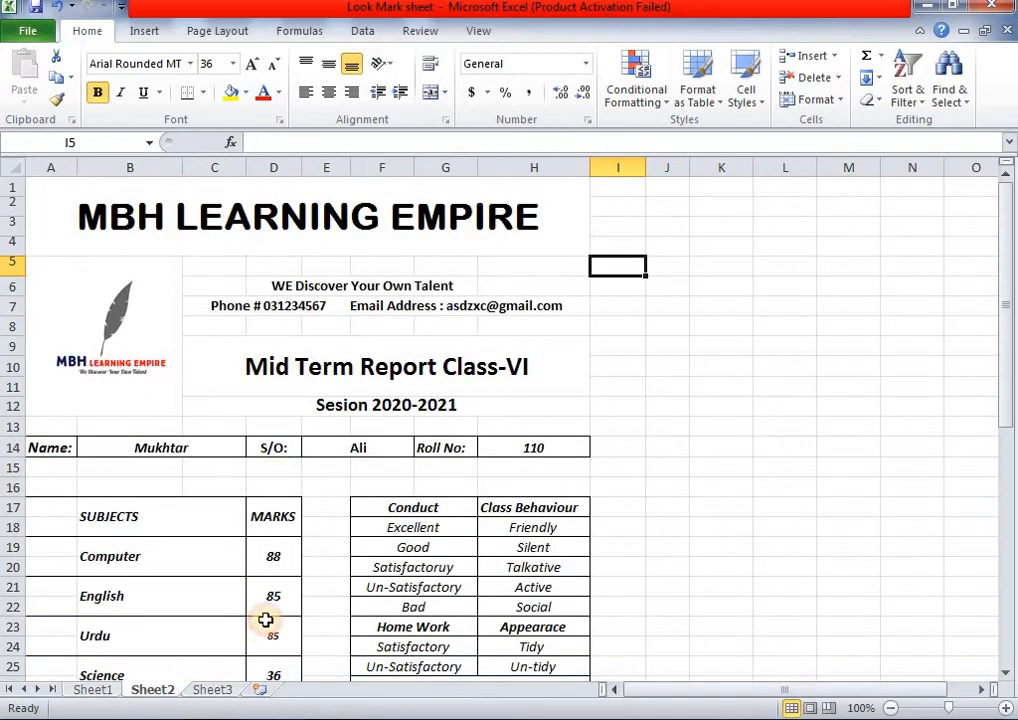
click(163, 336)
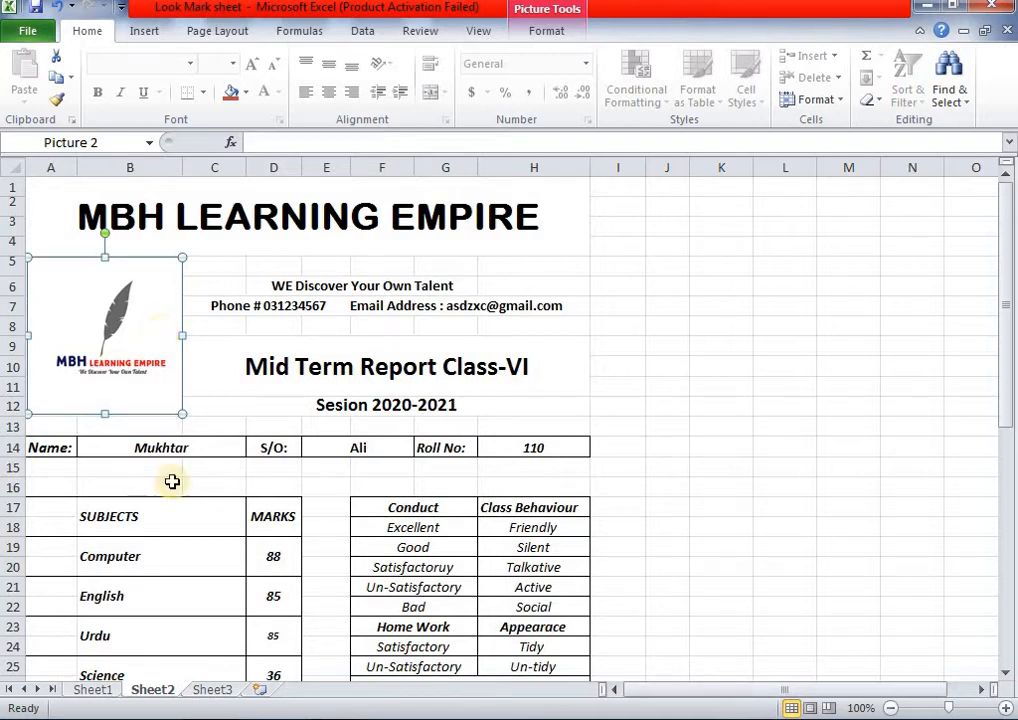
click(205, 691)
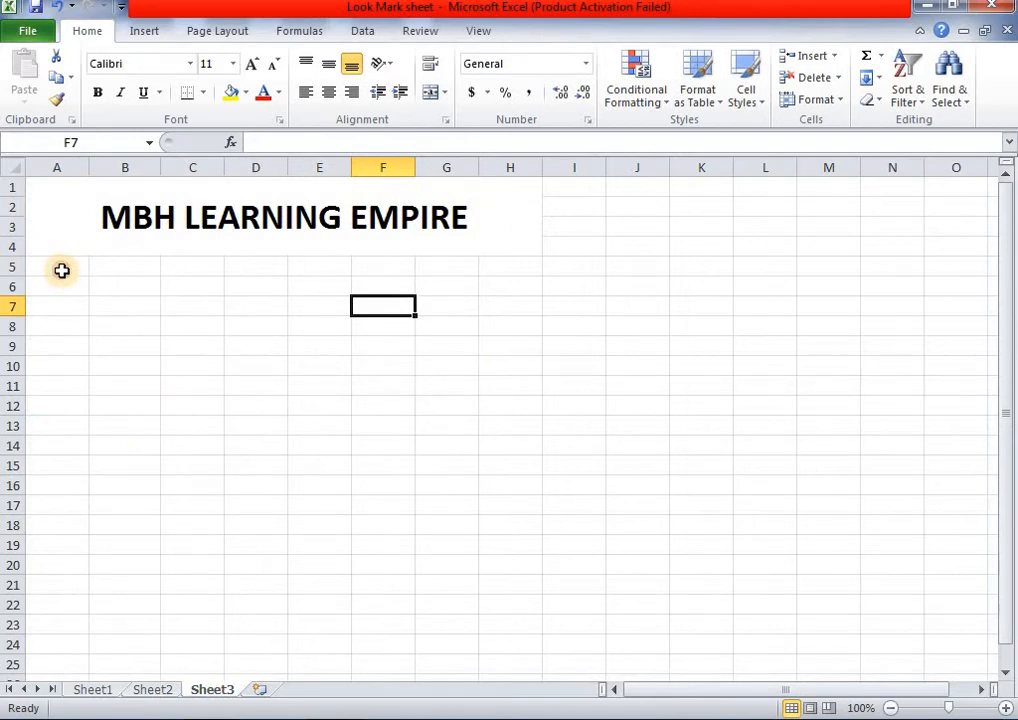
drag(61, 270, 112, 403)
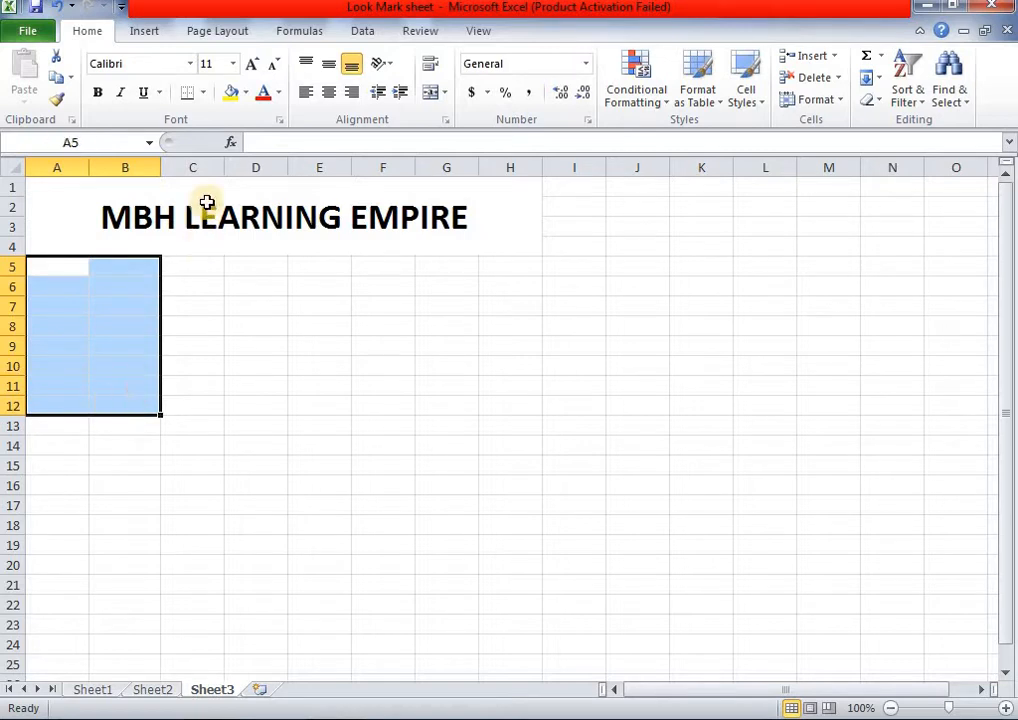
- Merge A5:B12 and insert the Desktop picture Mon_19_10_2020_13_46_01 as the logo
click(426, 95)
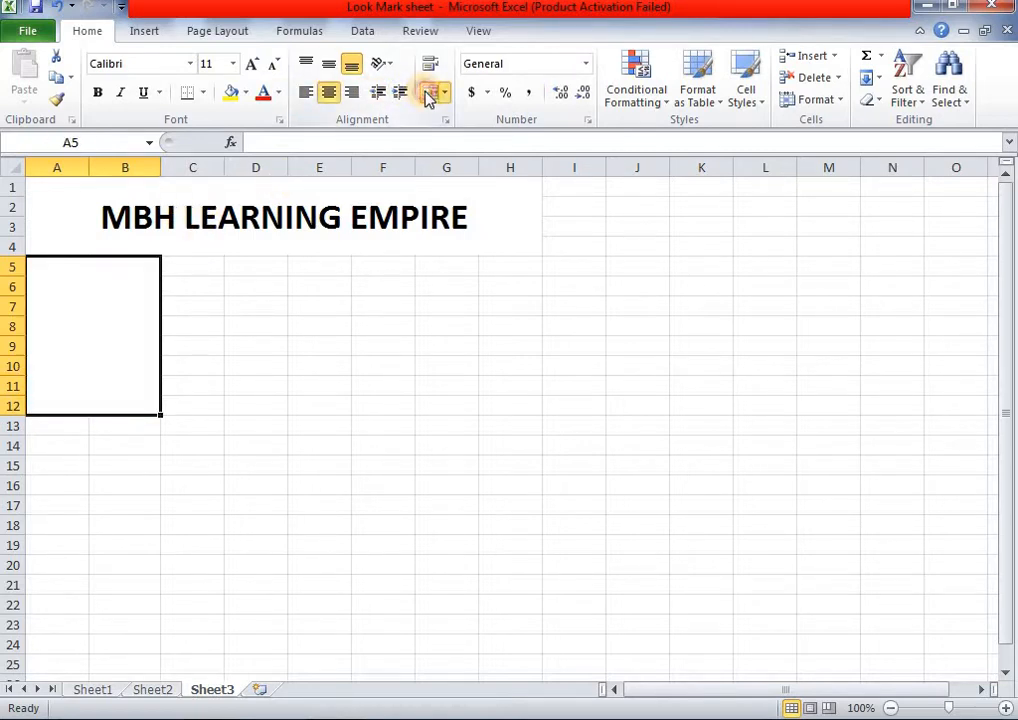
click(150, 34)
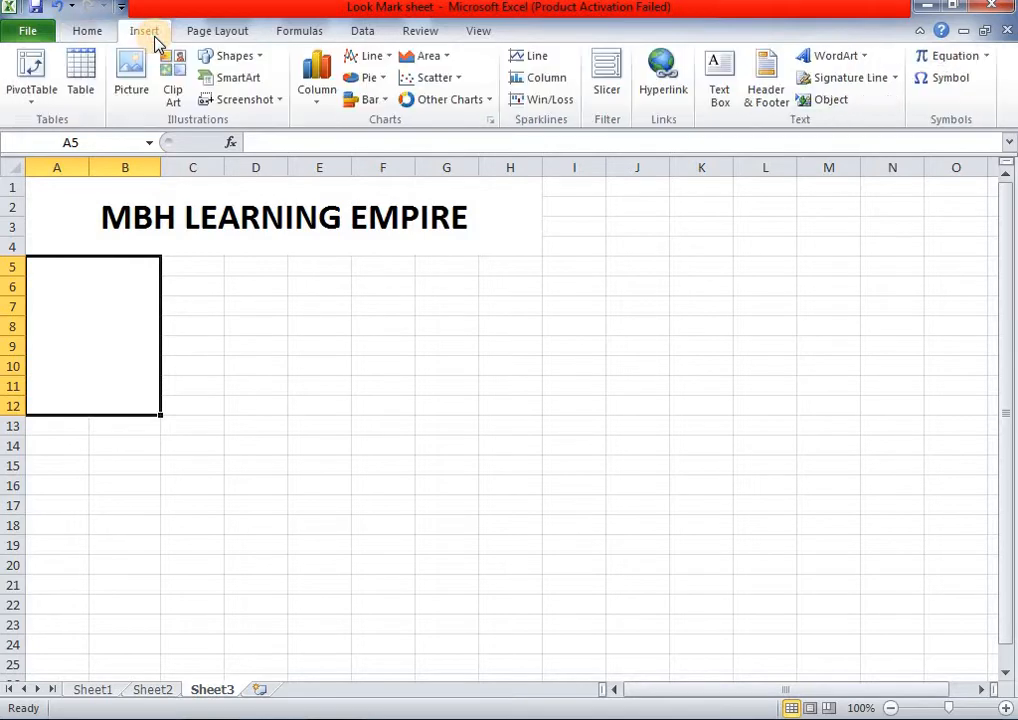
click(145, 83)
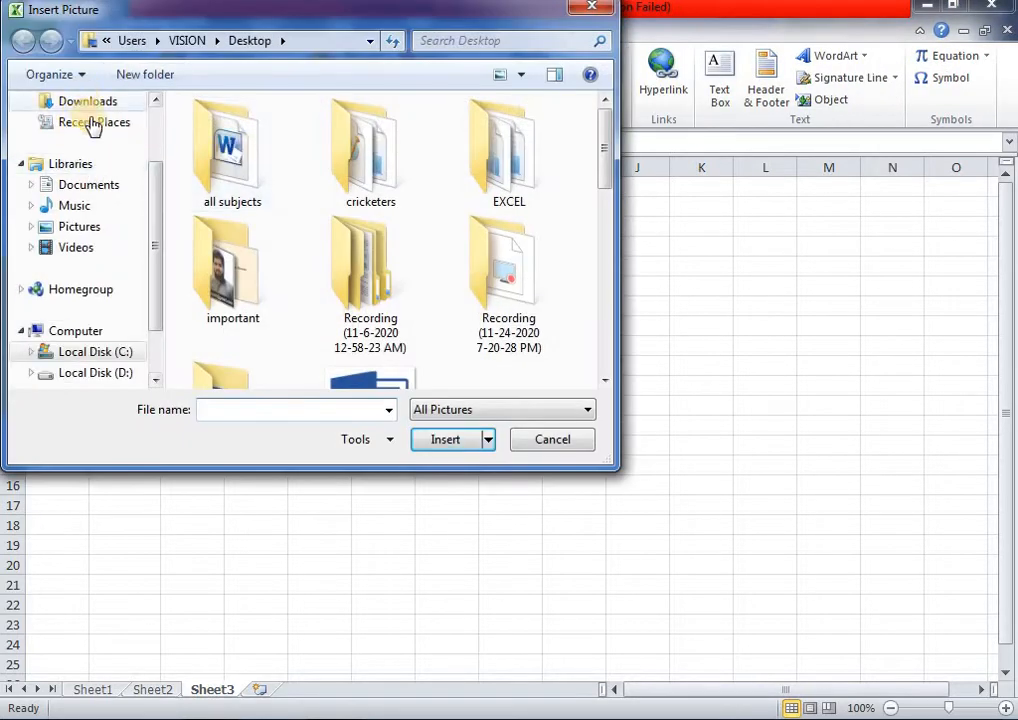
drag(154, 184, 154, 150)
click(107, 147)
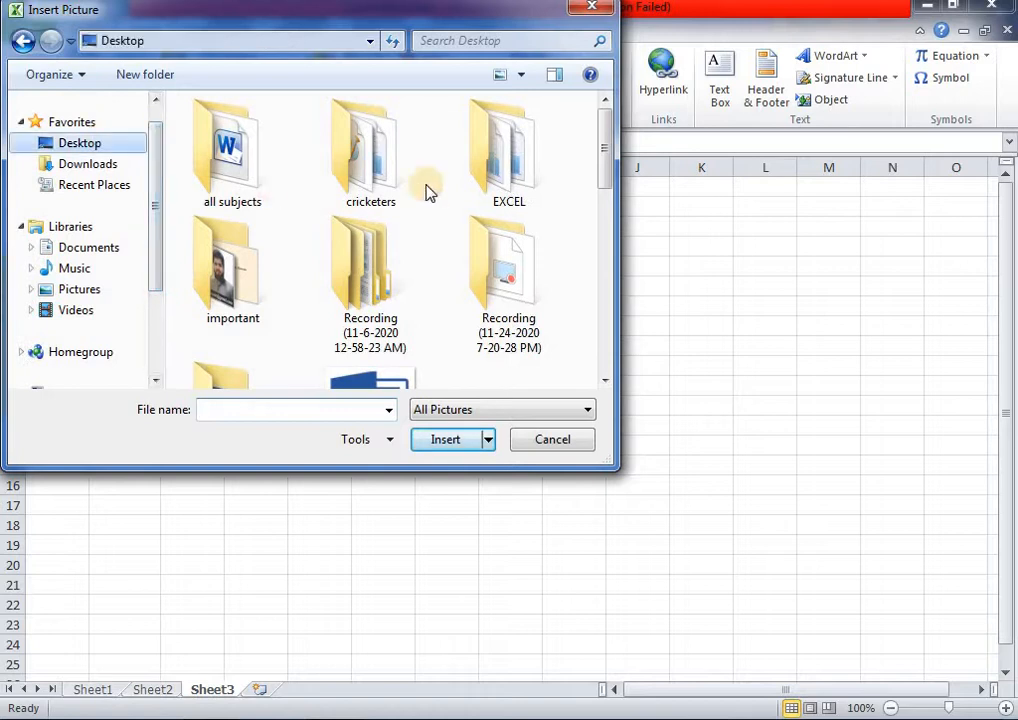
drag(604, 118, 607, 335)
click(350, 240)
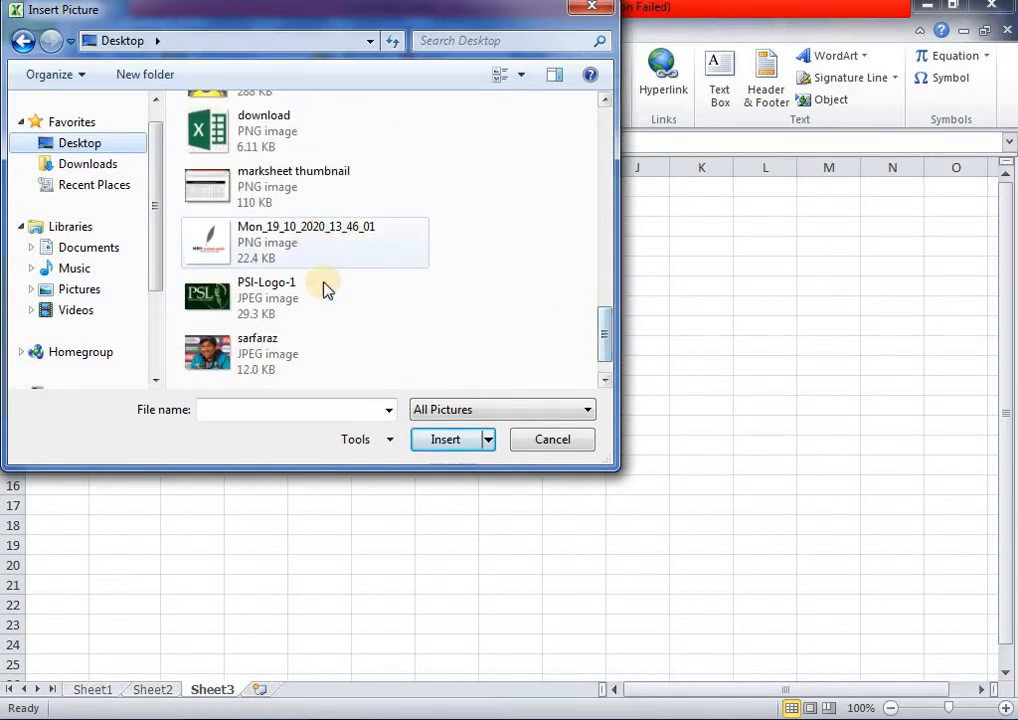
click(432, 449)
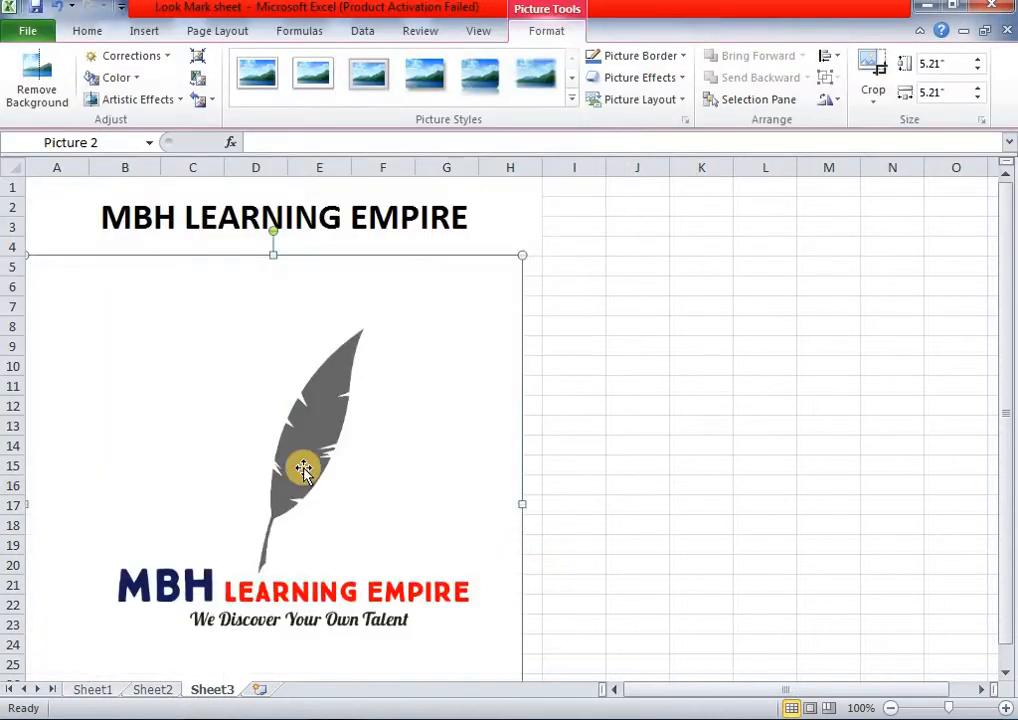
- Shrink the logo and move it into columns A–B, rows 5–12
drag(302, 468, 675, 426)
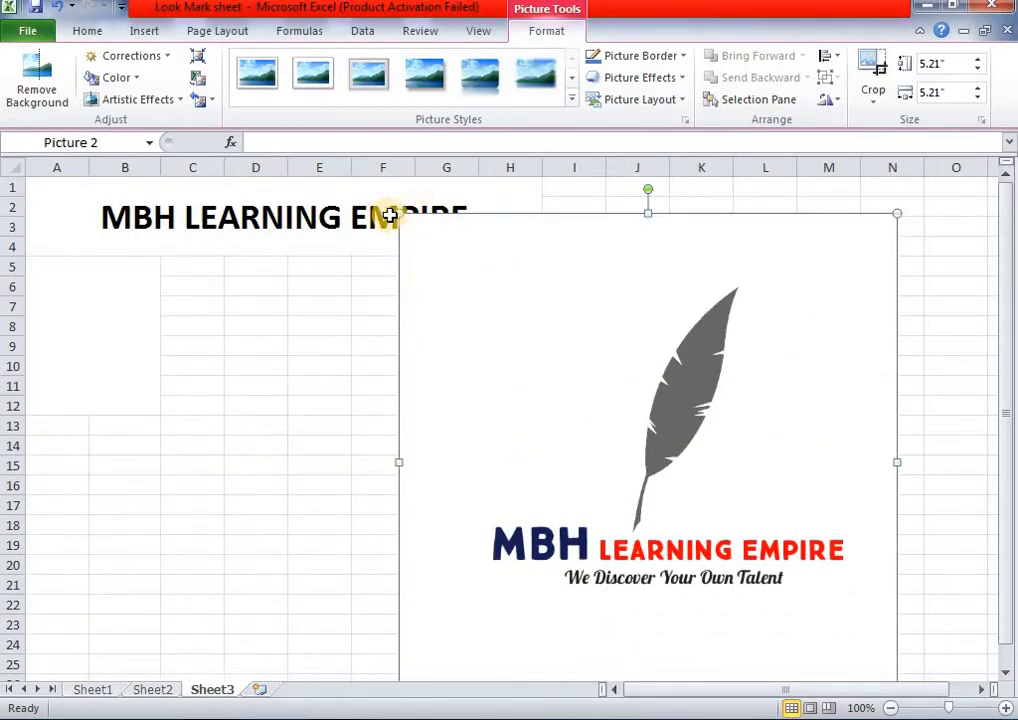
drag(399, 213, 663, 478)
drag(754, 550, 353, 328)
drag(495, 490, 100, 409)
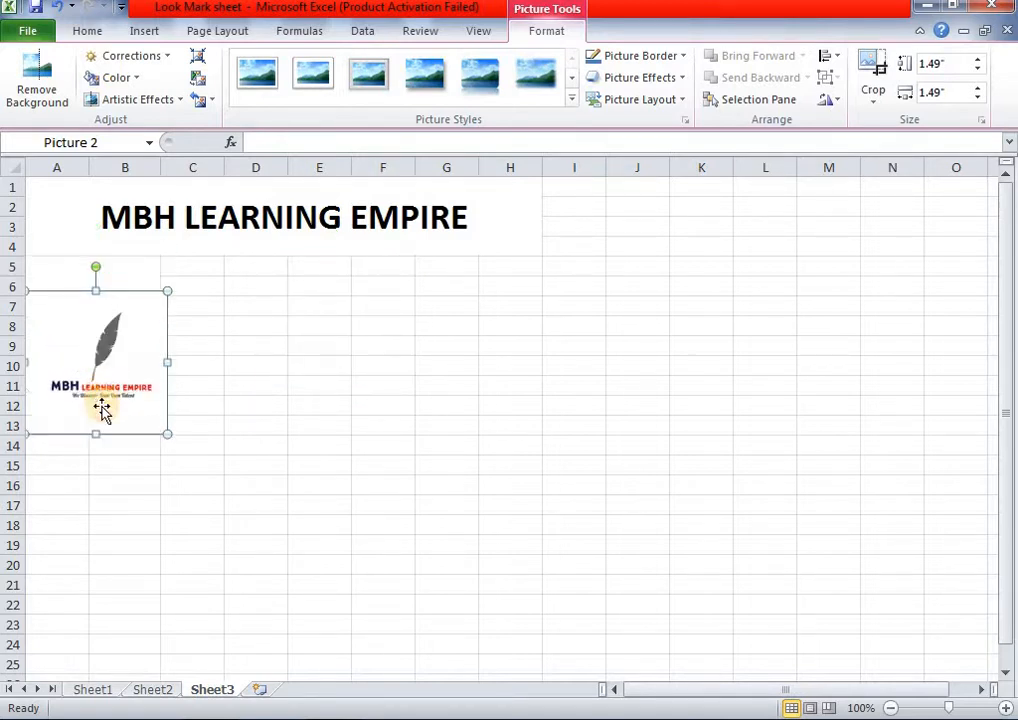
drag(82, 334, 82, 292)
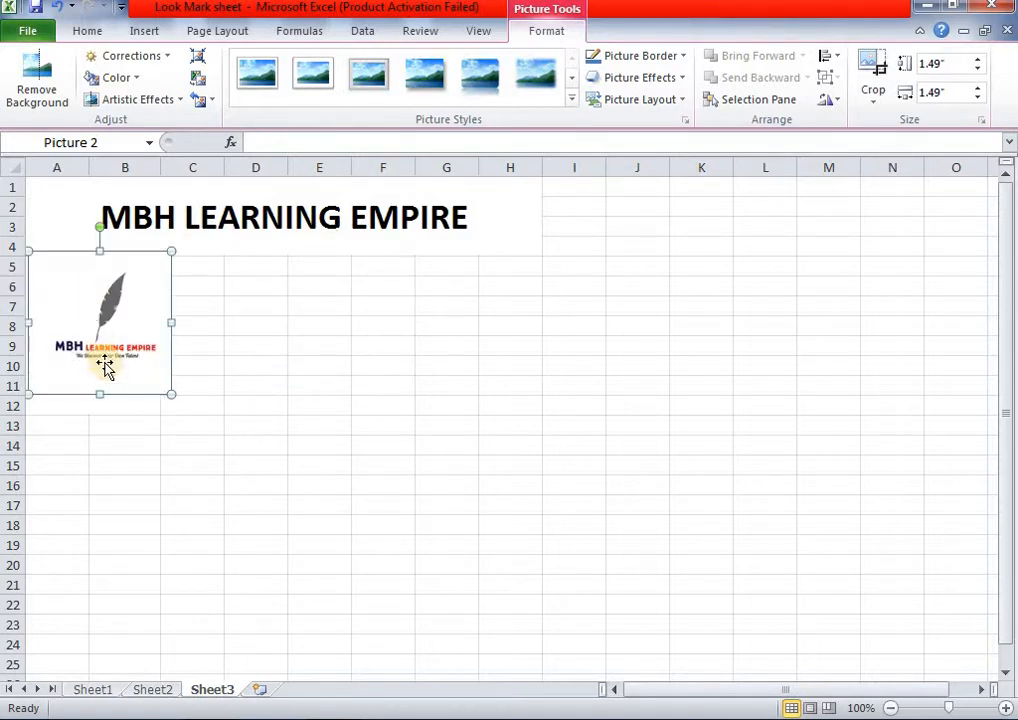
drag(98, 395, 98, 413)
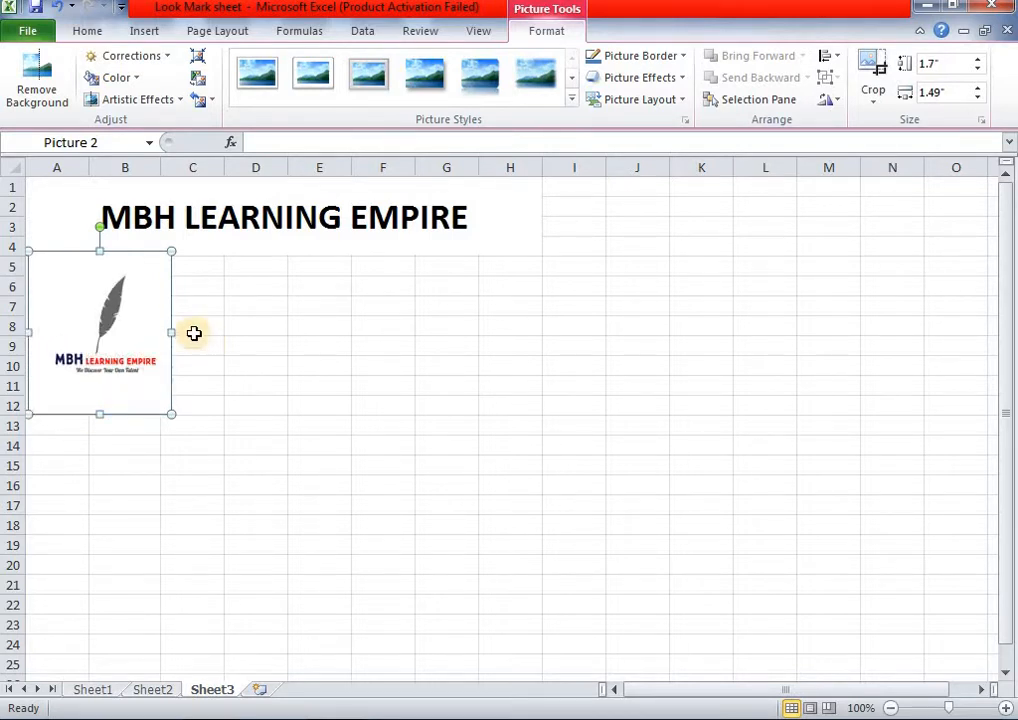
drag(171, 331, 157, 332)
click(226, 347)
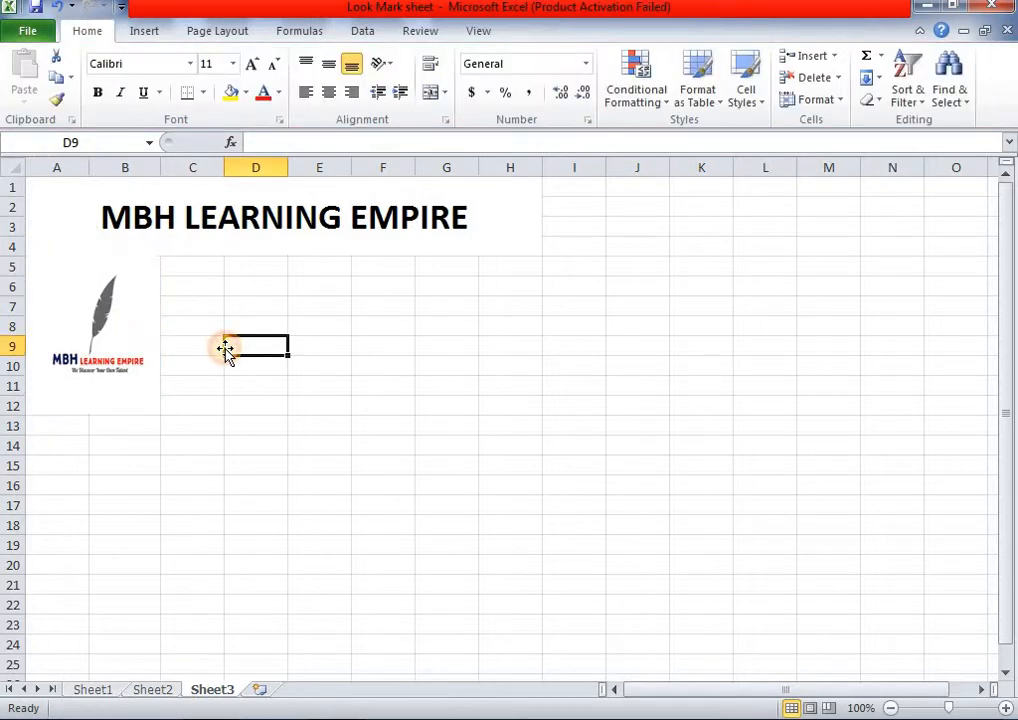
- Widen column B to make room for the logo
drag(155, 167, 183, 168)
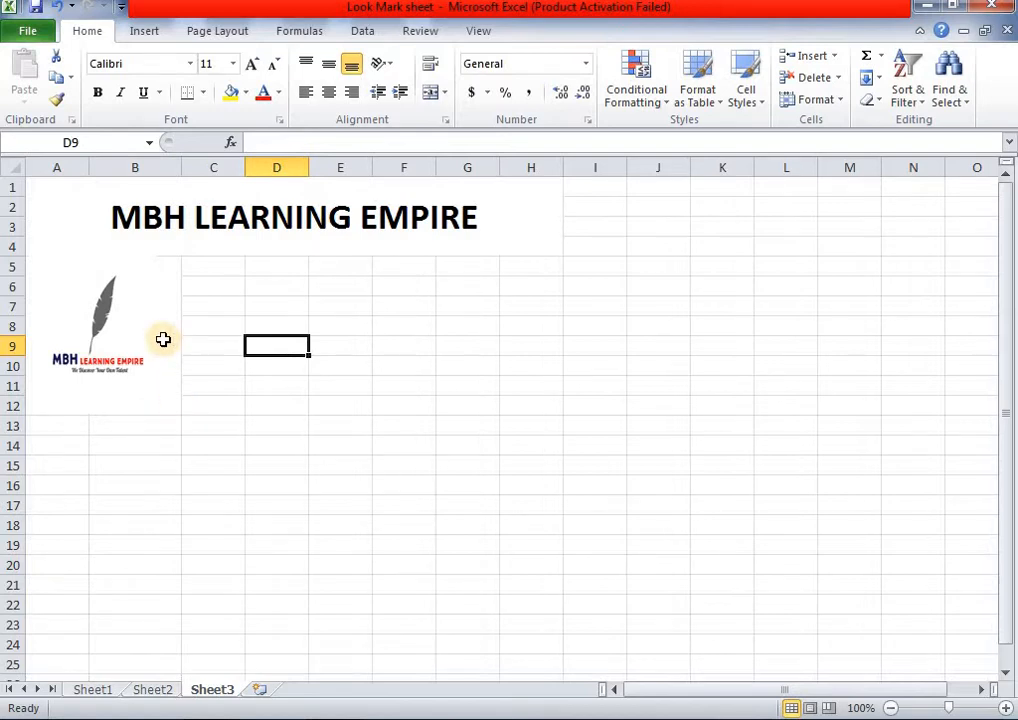
click(165, 340)
click(232, 341)
click(400, 464)
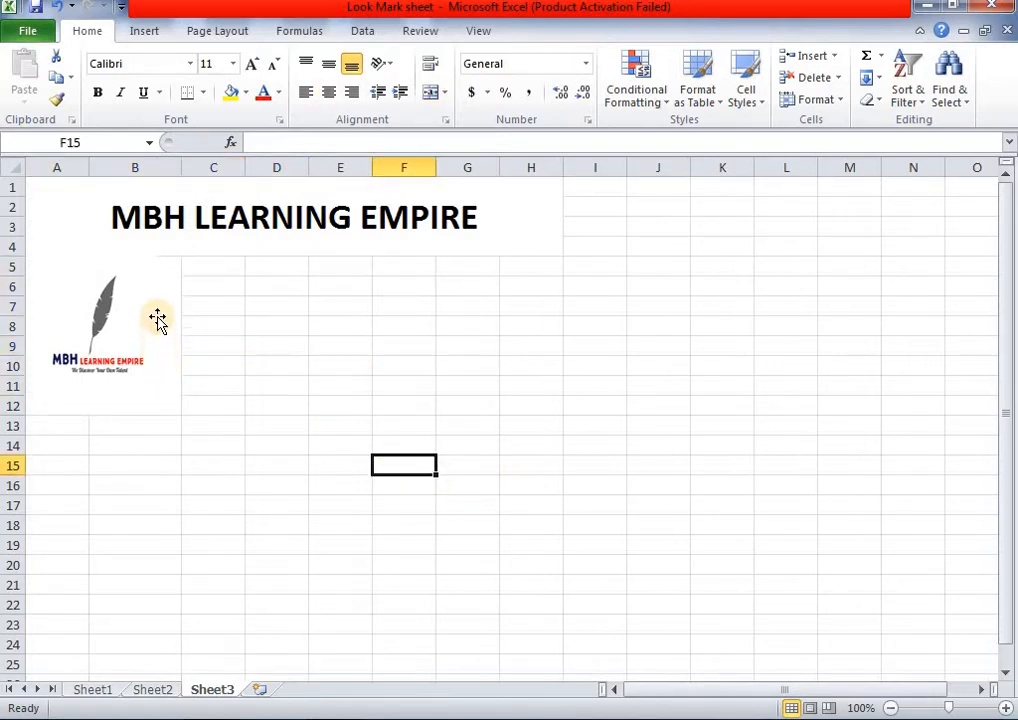
- Trim the logo's top to row 5, widen it across column B and nudge it up
click(121, 255)
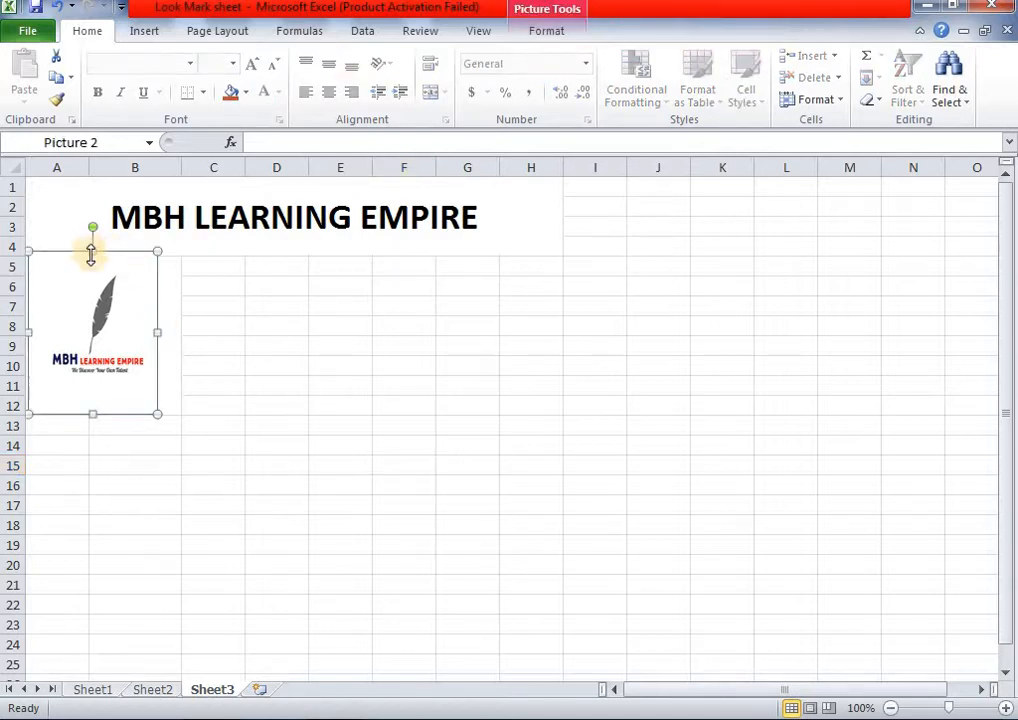
drag(91, 252, 92, 260)
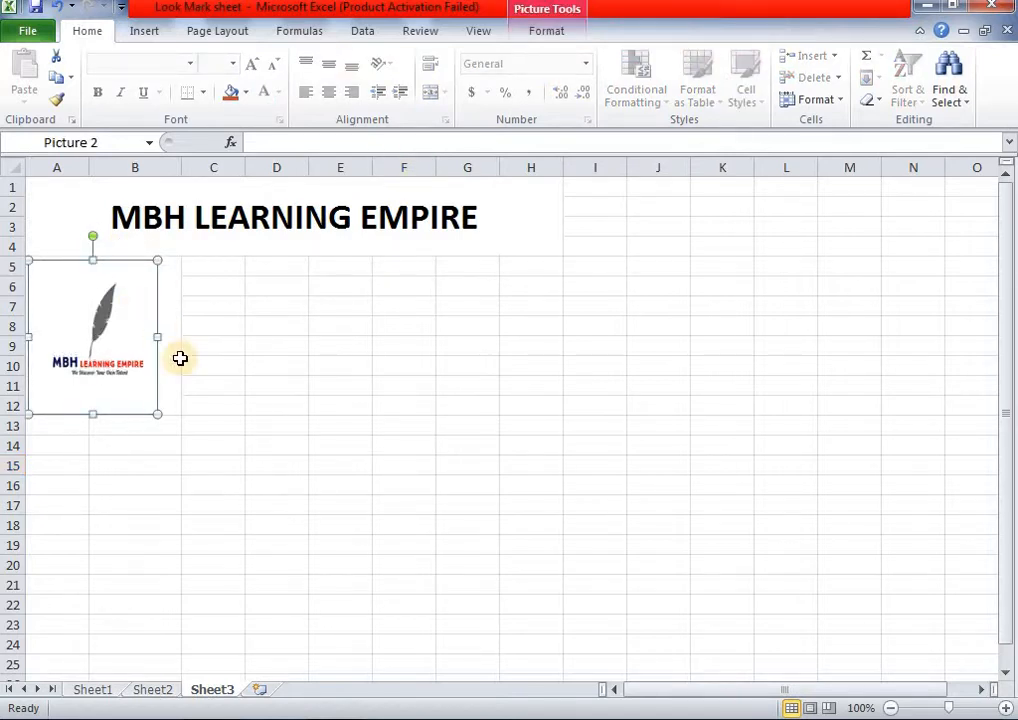
drag(161, 338, 181, 338)
click(257, 352)
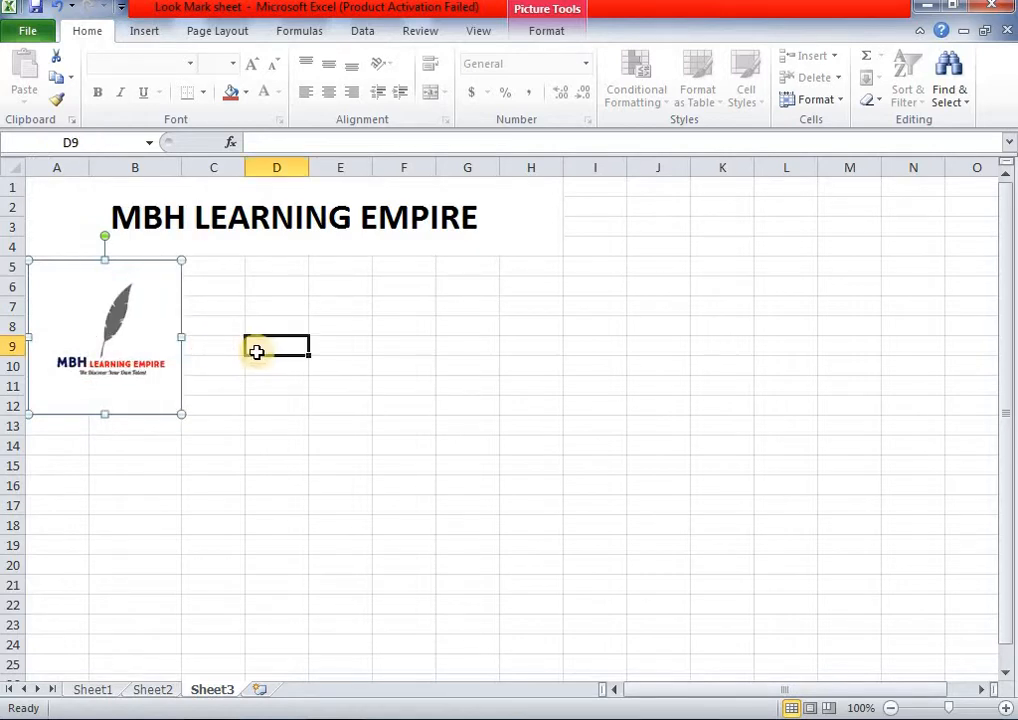
click(161, 316)
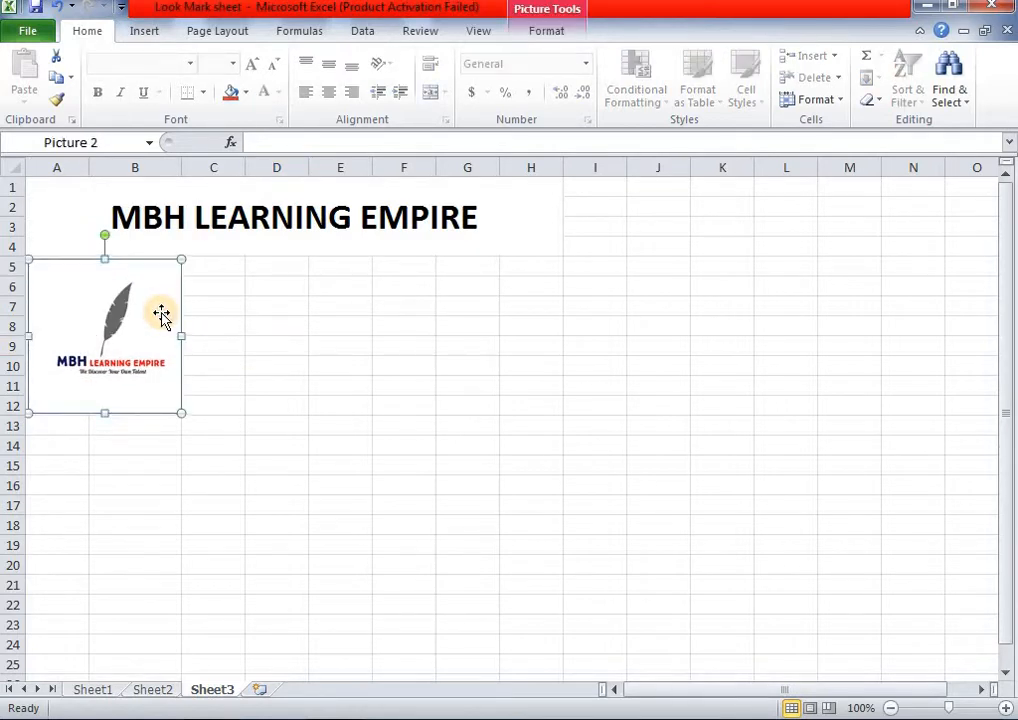
key(Up)
click(266, 329)
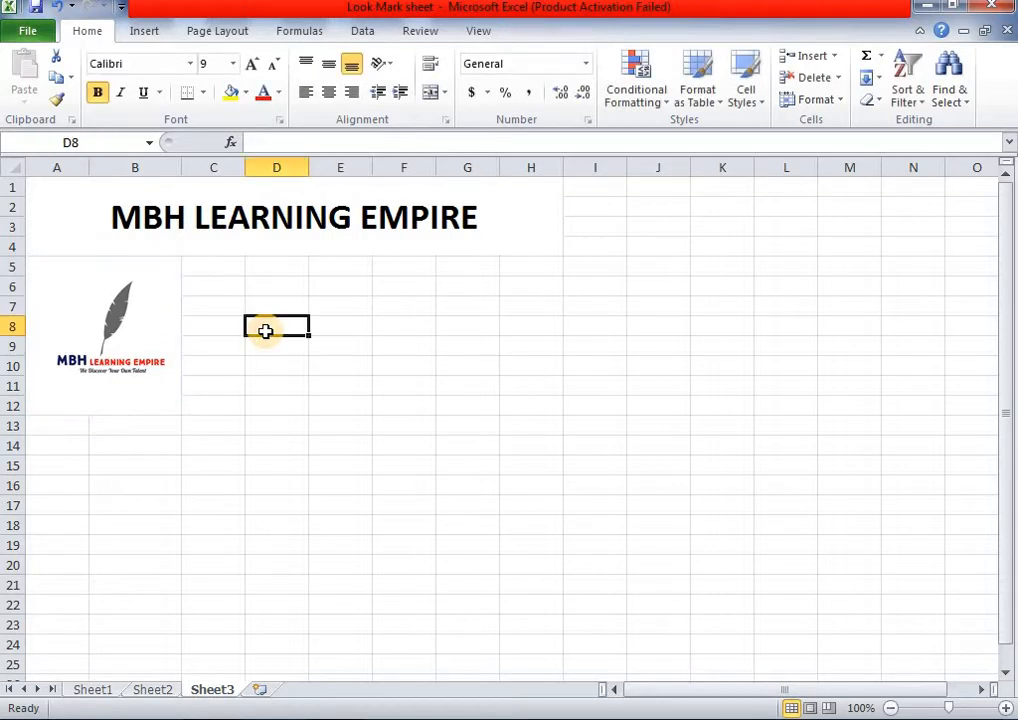
click(153, 690)
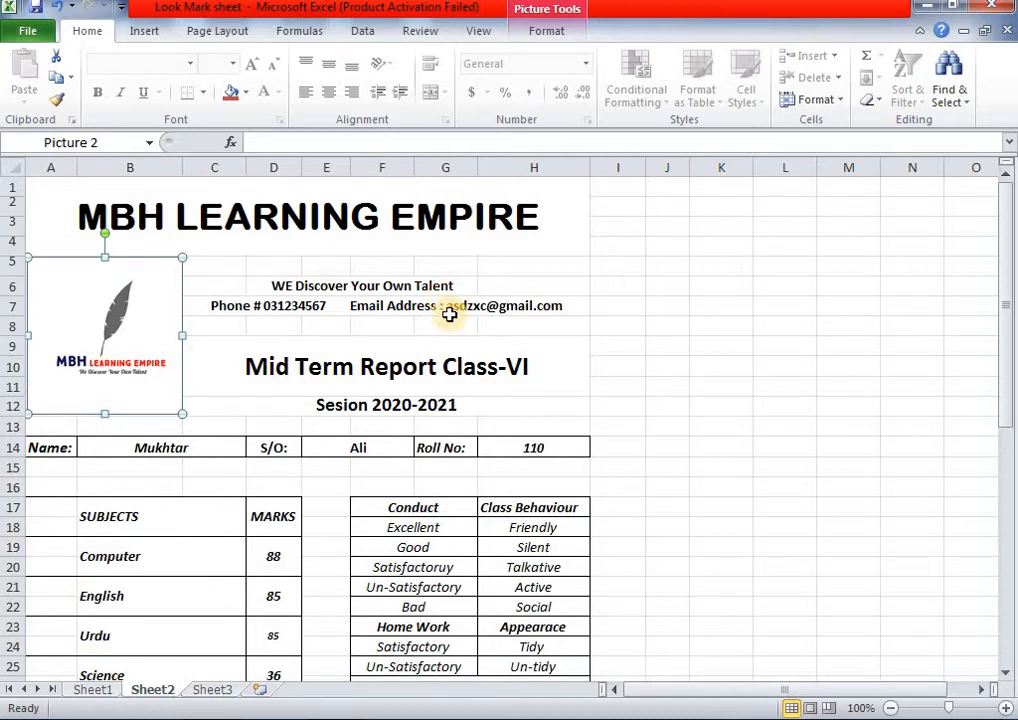
click(210, 690)
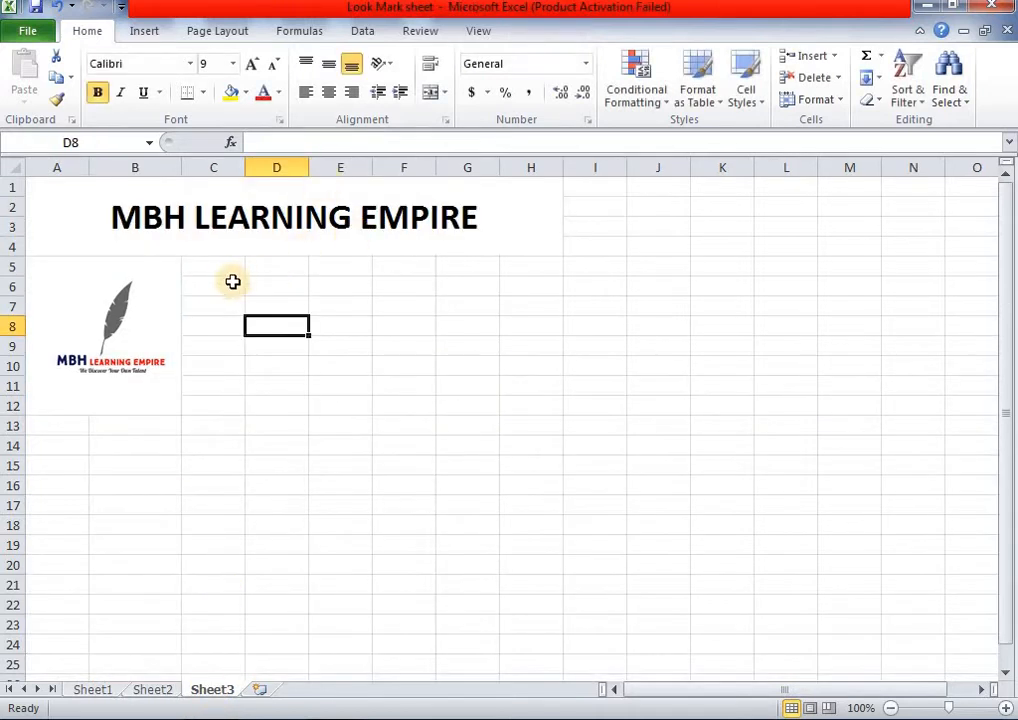
drag(229, 286, 510, 288)
- Merge C6:H6 and enter 'We Discover Your Own Talent', correcting 'talent' to a capital T
click(428, 94)
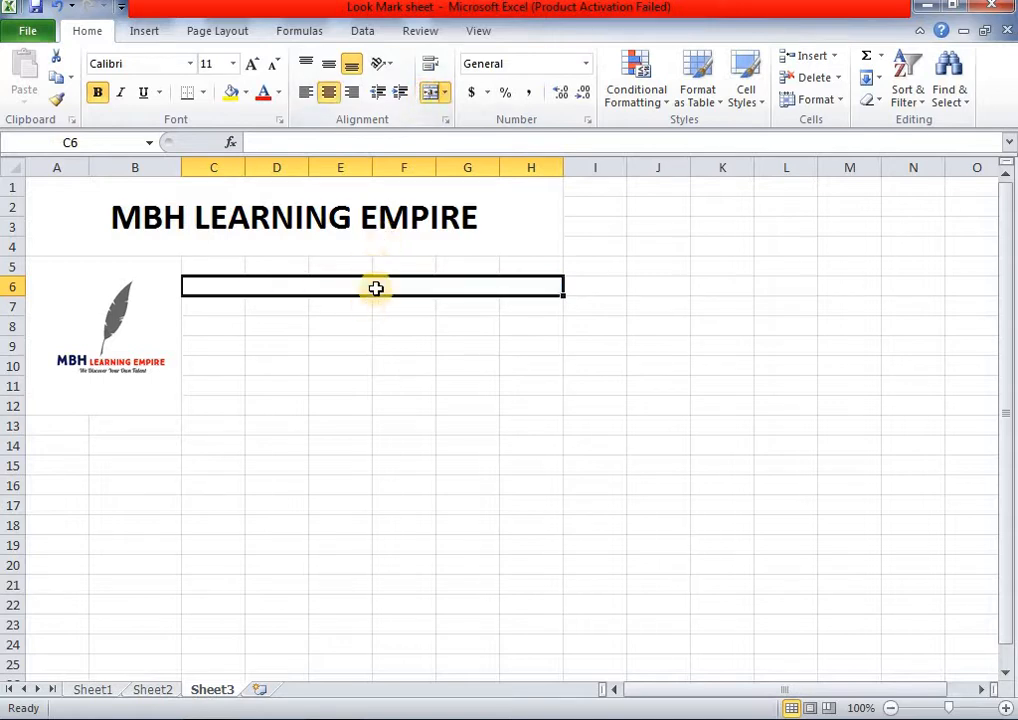
double_click(377, 288)
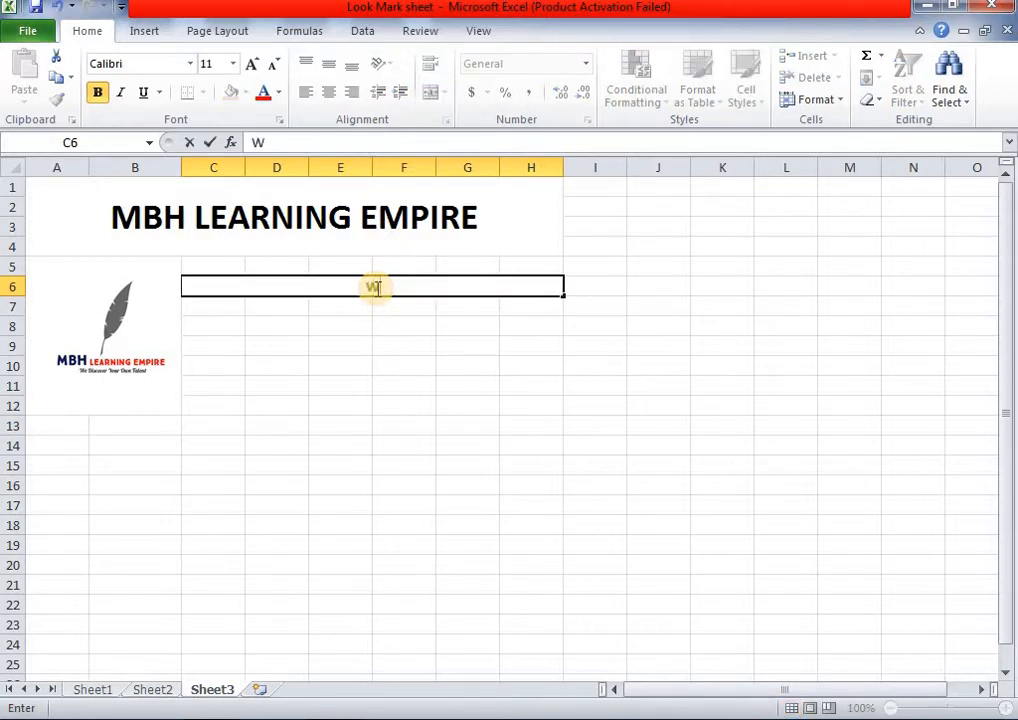
text(We Discover )
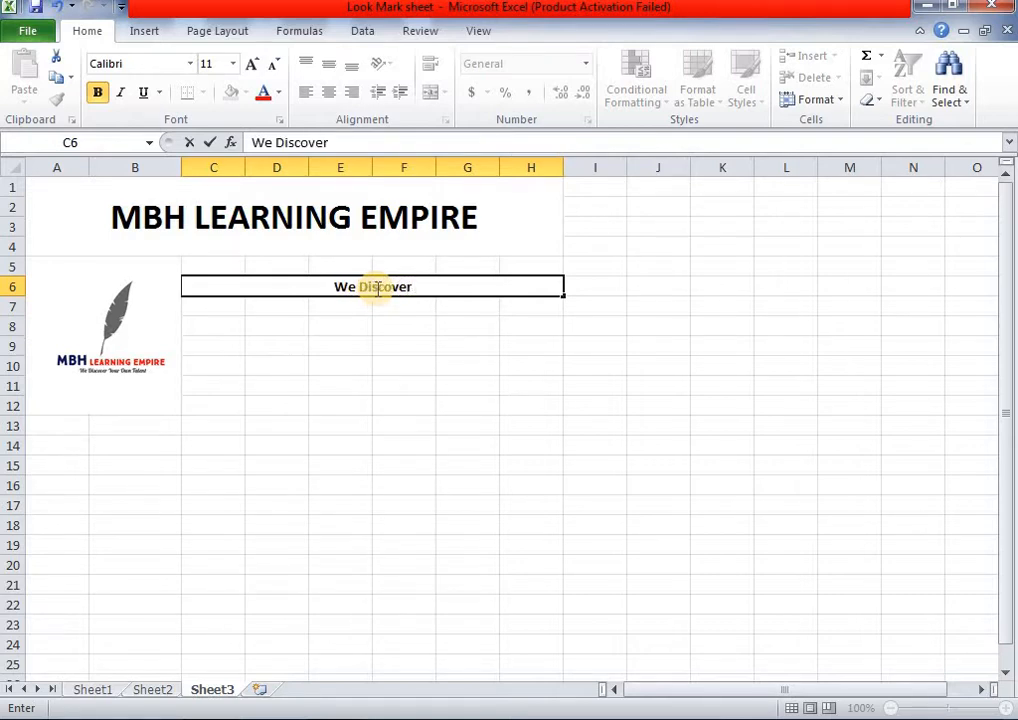
text(Your)
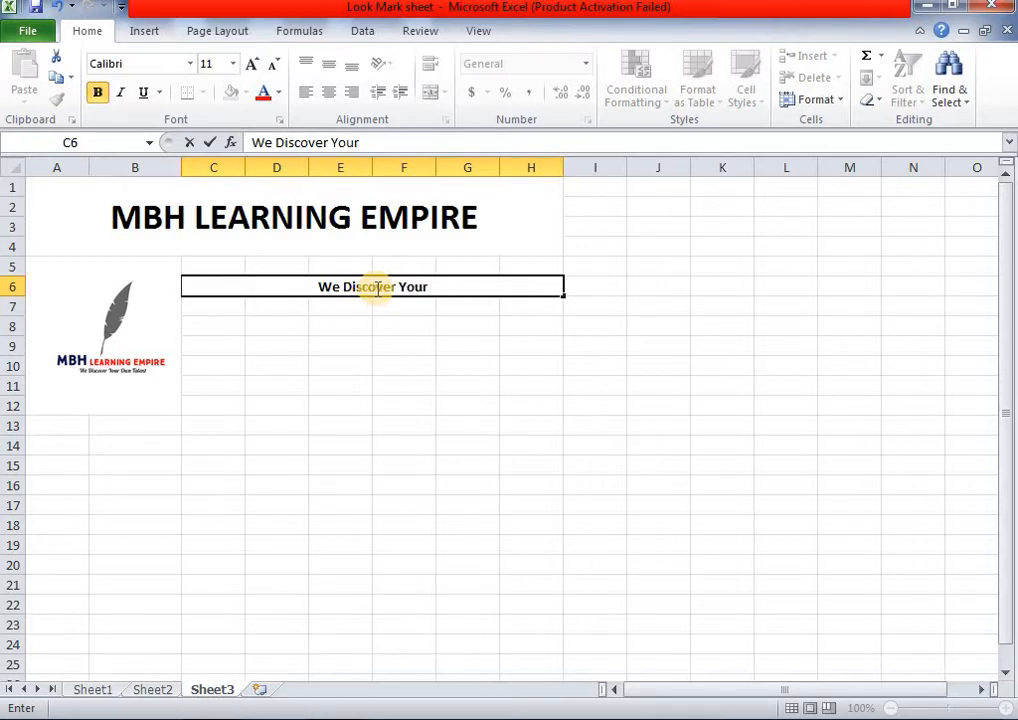
text( T)
key(BackSpace)
text(Own talent)
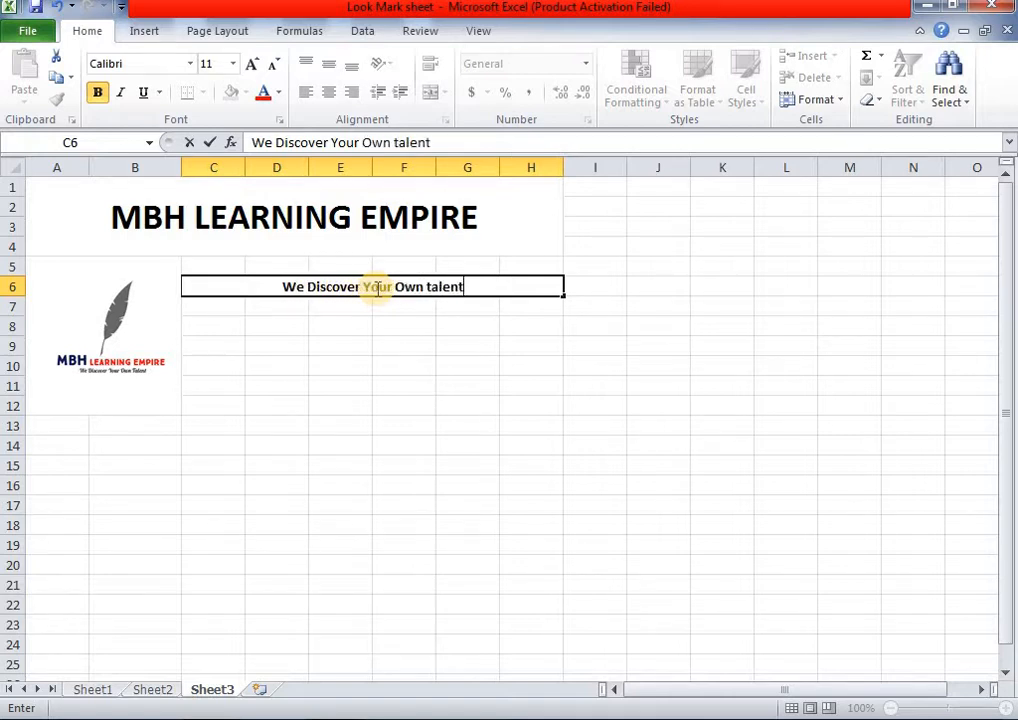
key(Left)
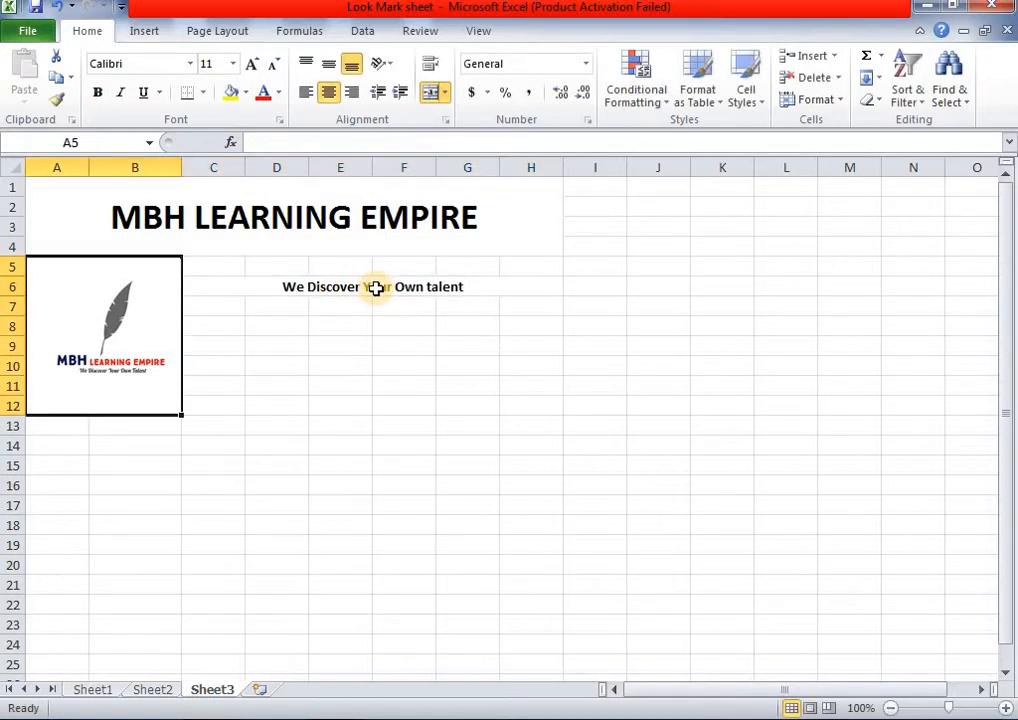
click(375, 288)
double_click(430, 289)
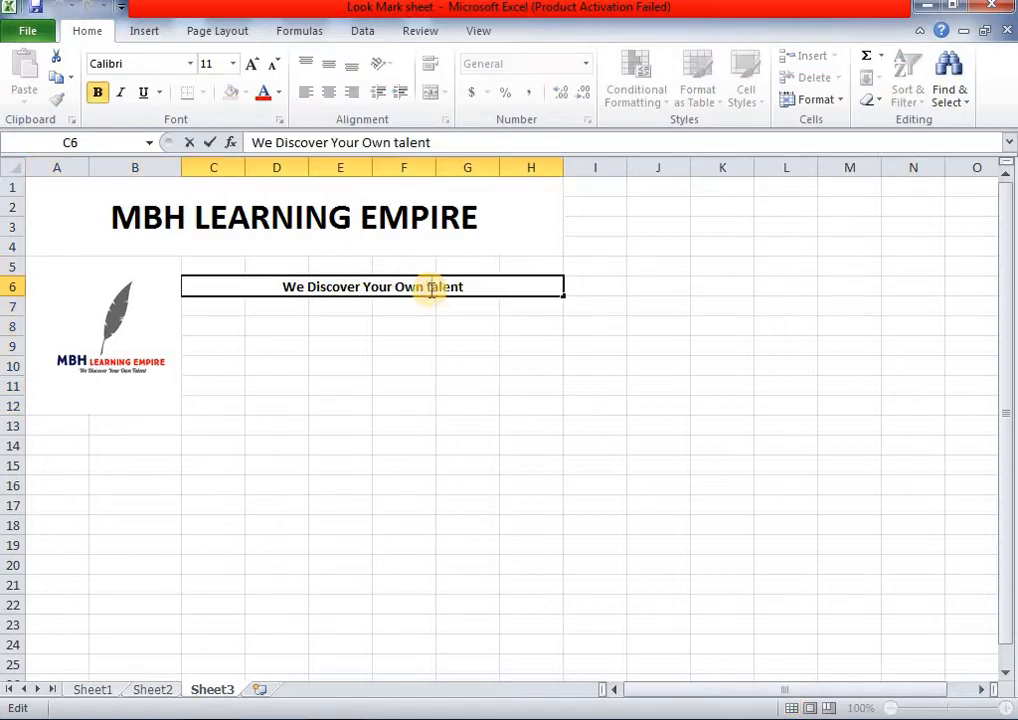
key(BackSpace)
text(T)
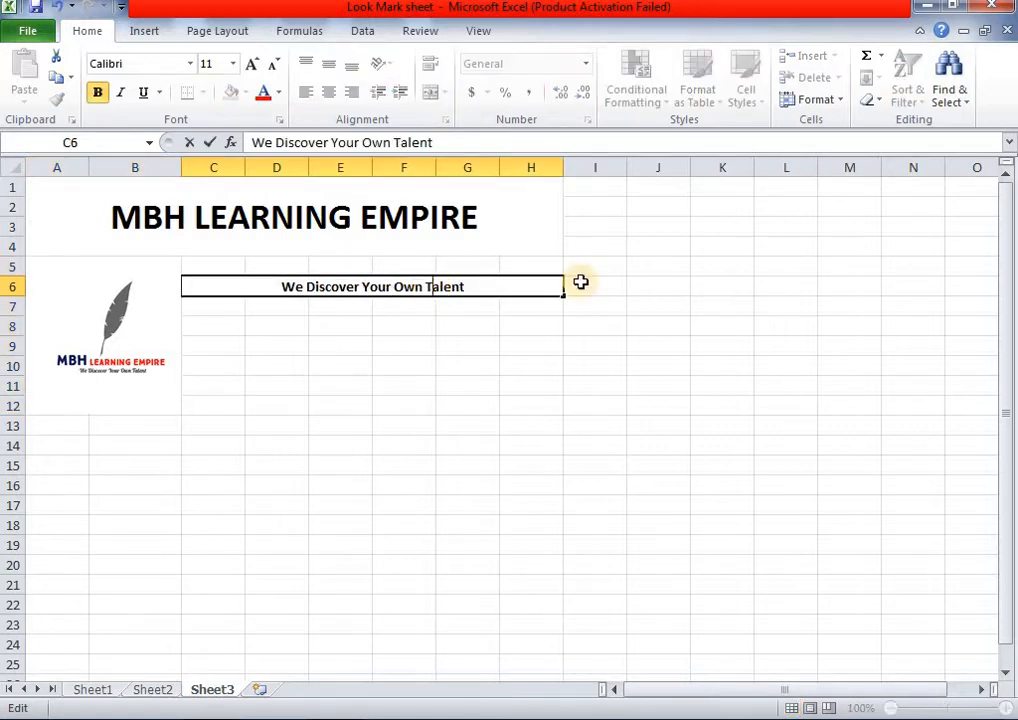
click(400, 362)
- Merge C7:H7 and type the phone number and email address one font size smaller
drag(229, 309, 501, 307)
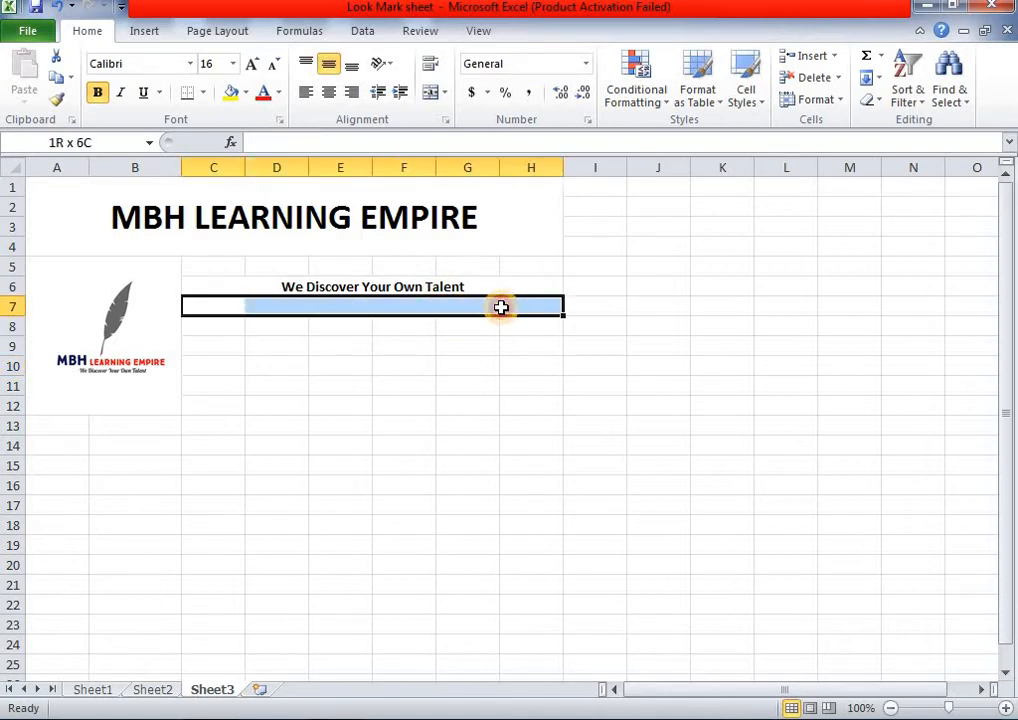
click(430, 93)
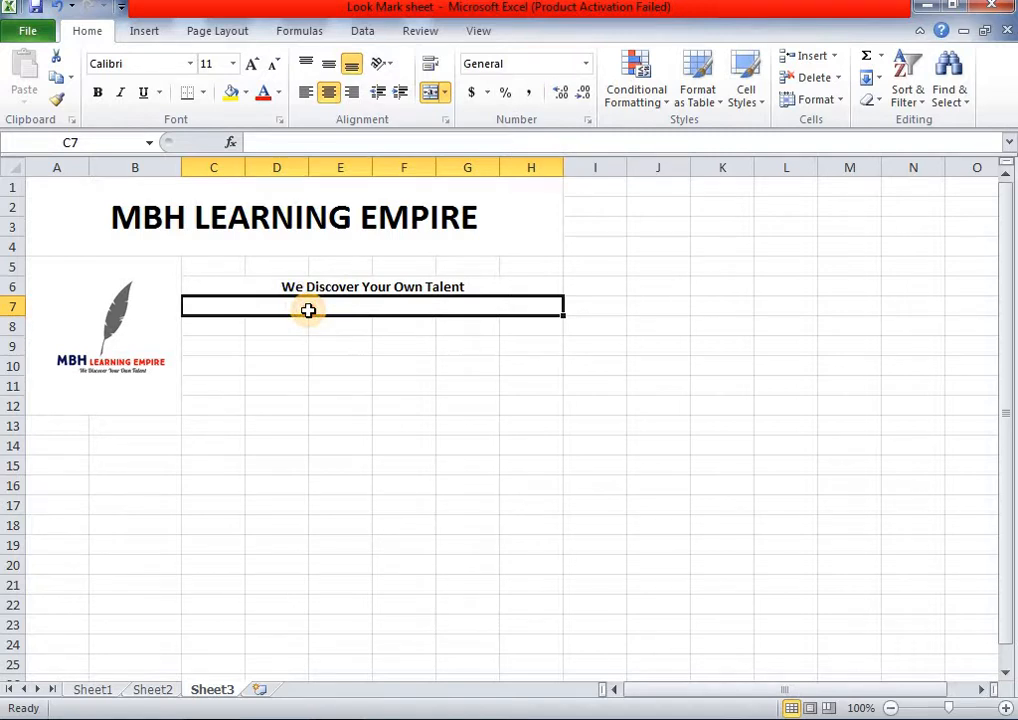
double_click(310, 311)
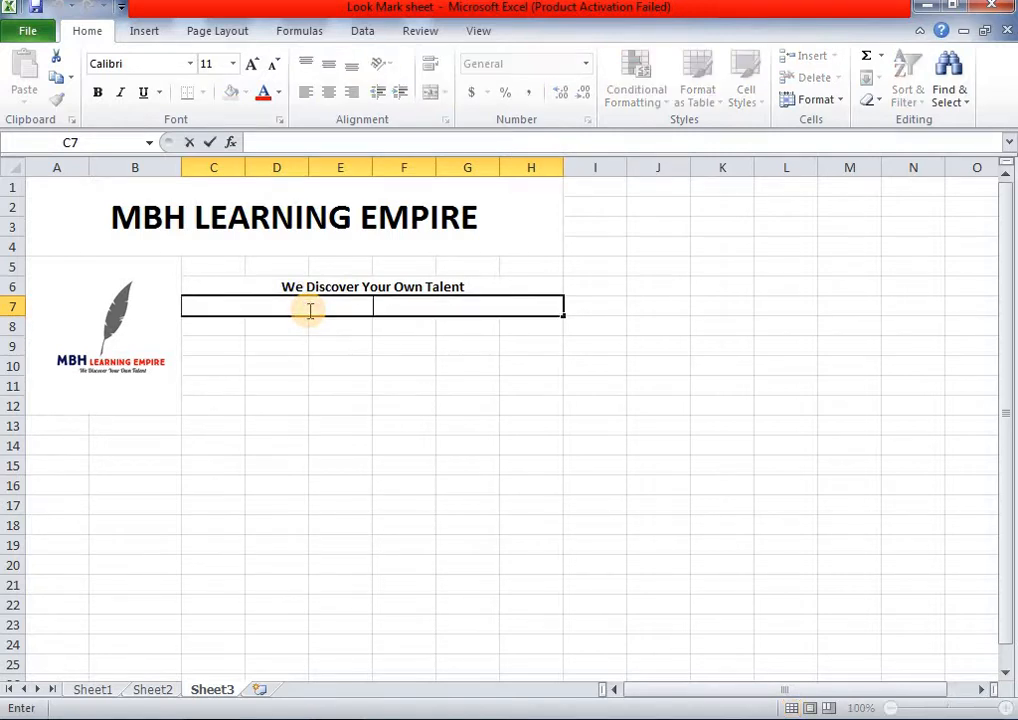
click(274, 64)
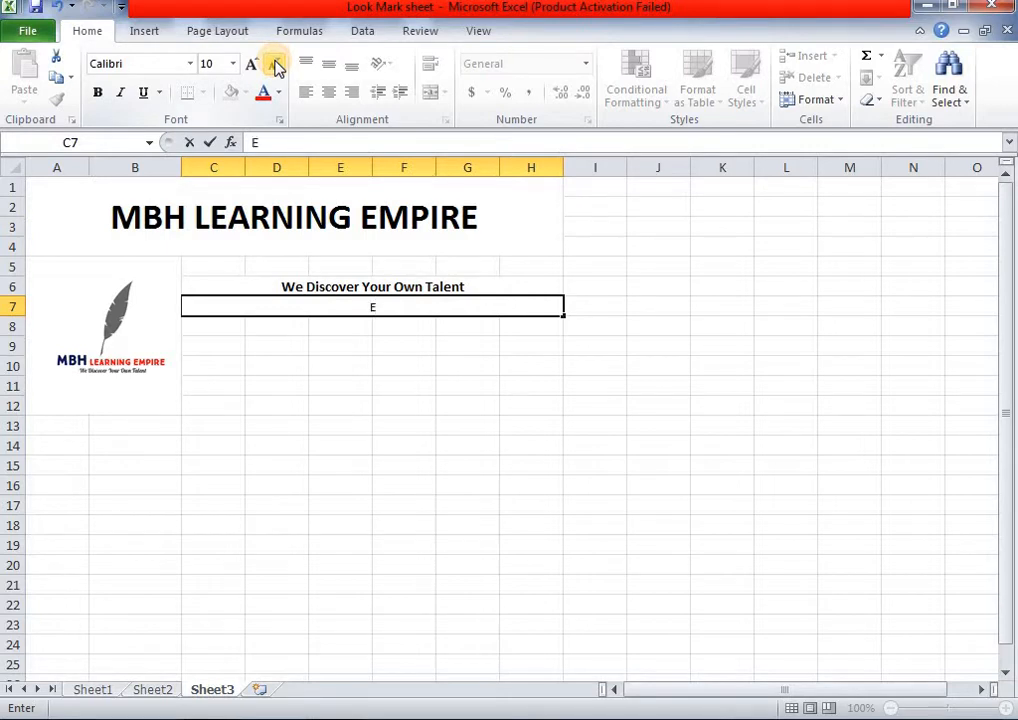
text(hone #)
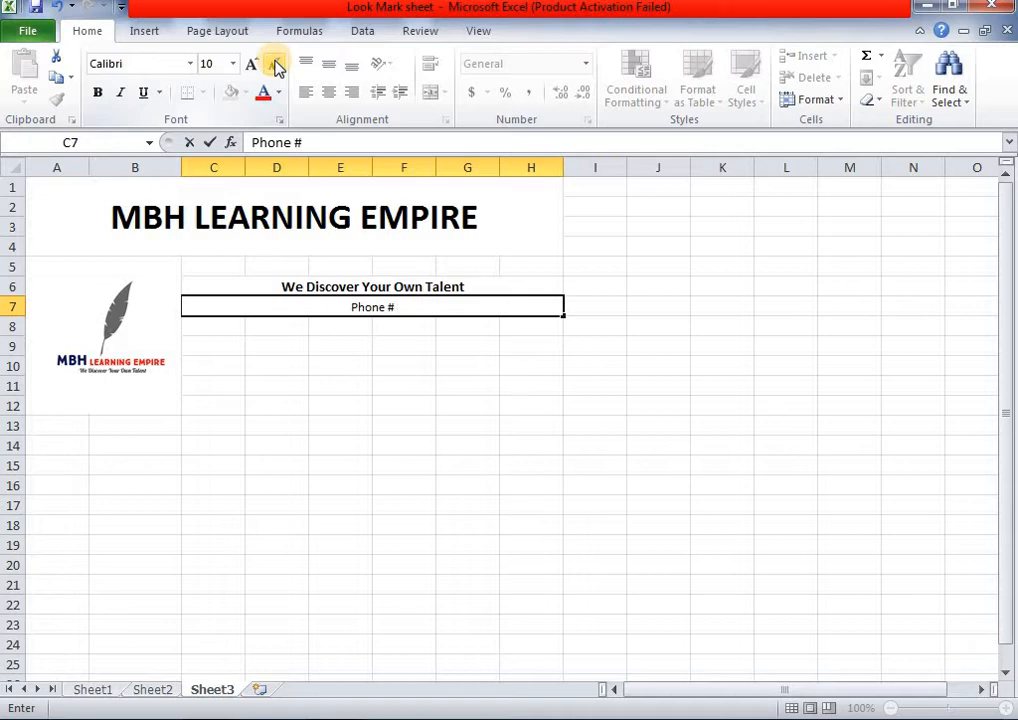
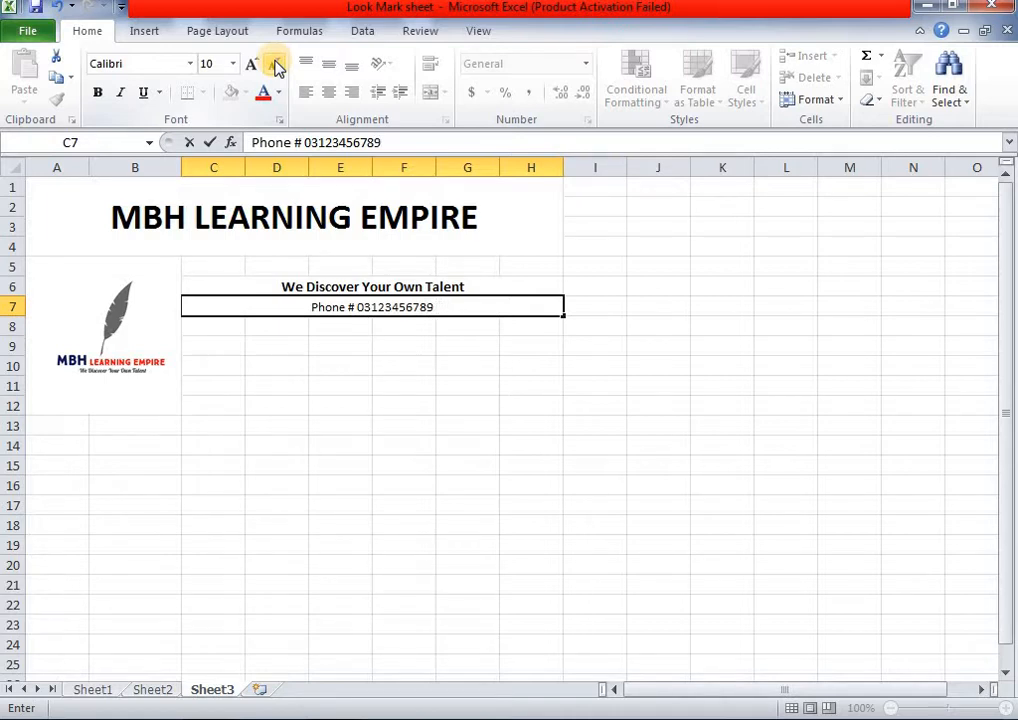
text(    Email)
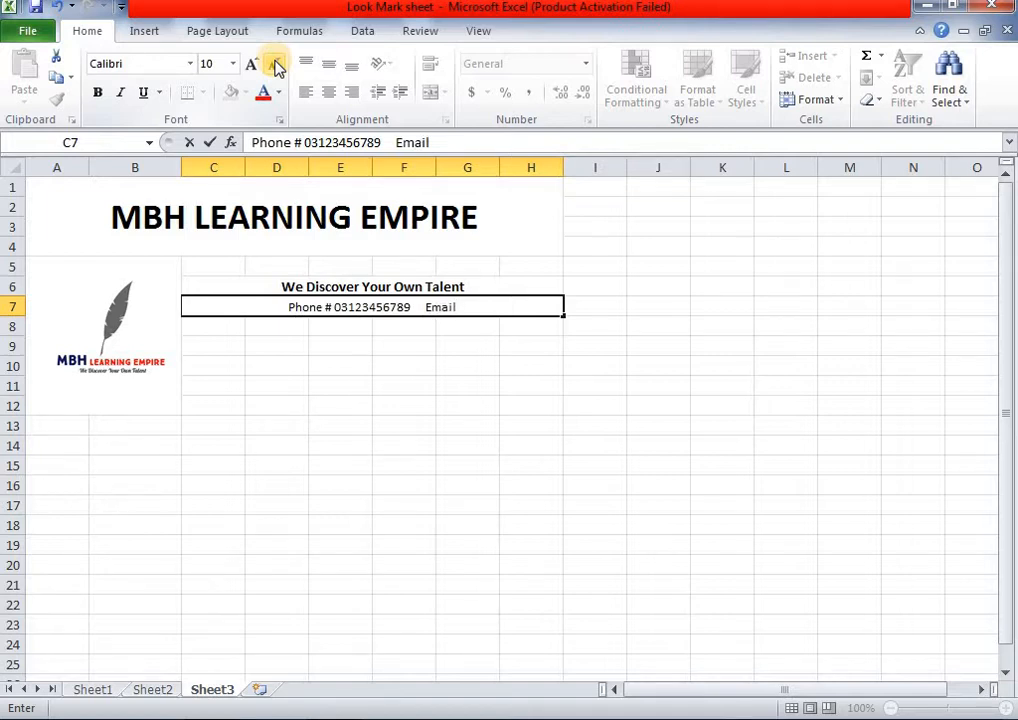
text( Address)
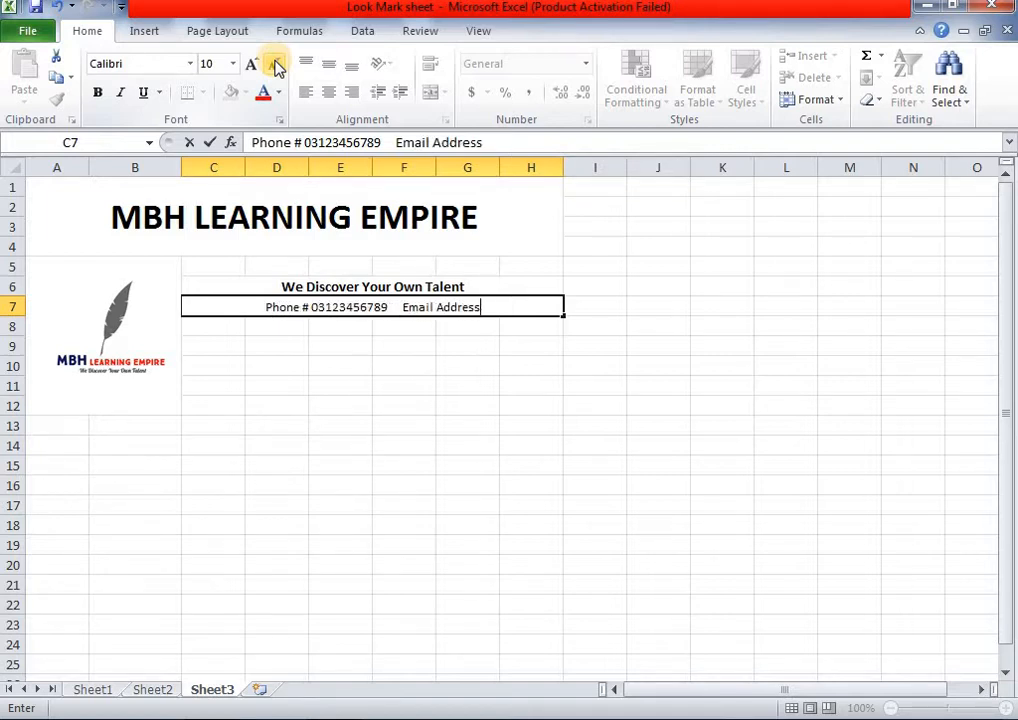
text(: )
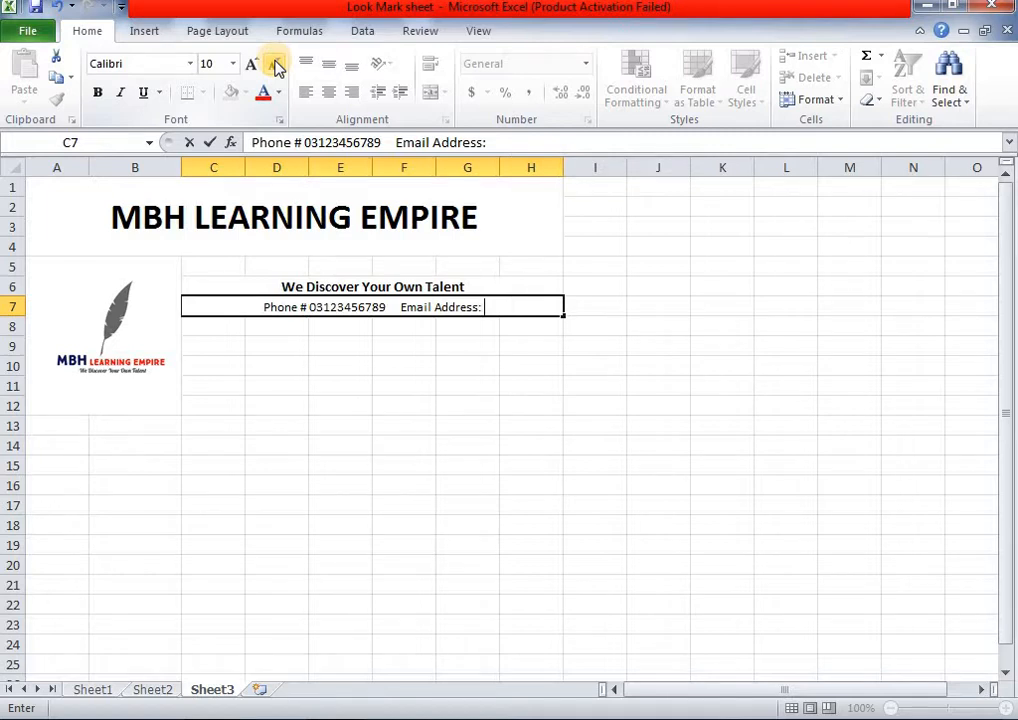
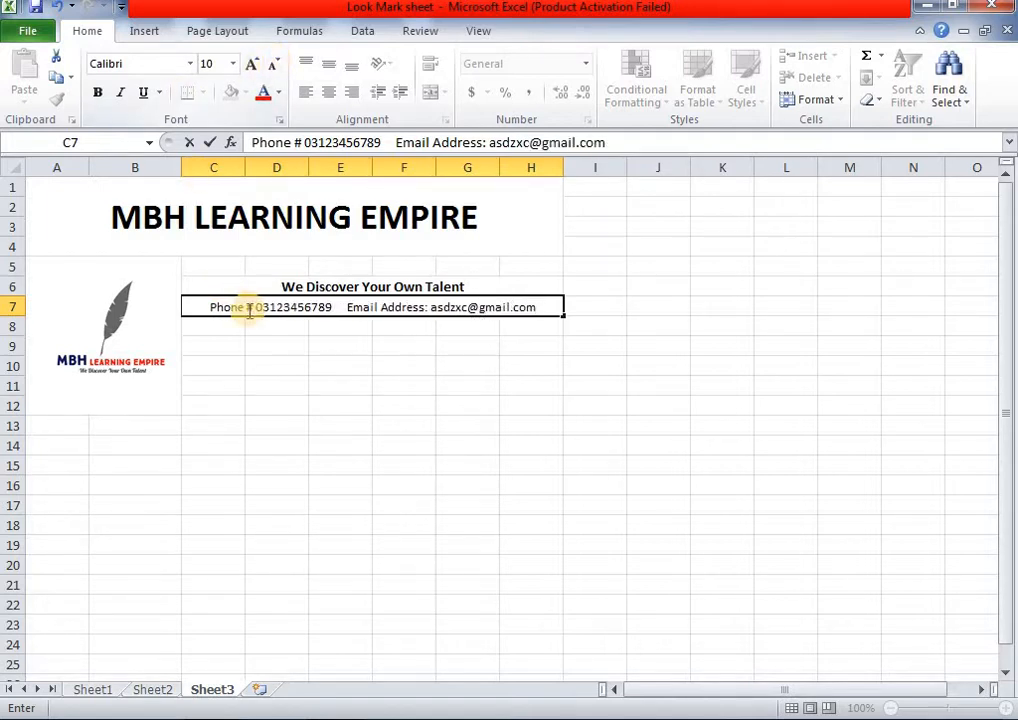
click(330, 405)
- Make the row 7 contact line bold
click(318, 302)
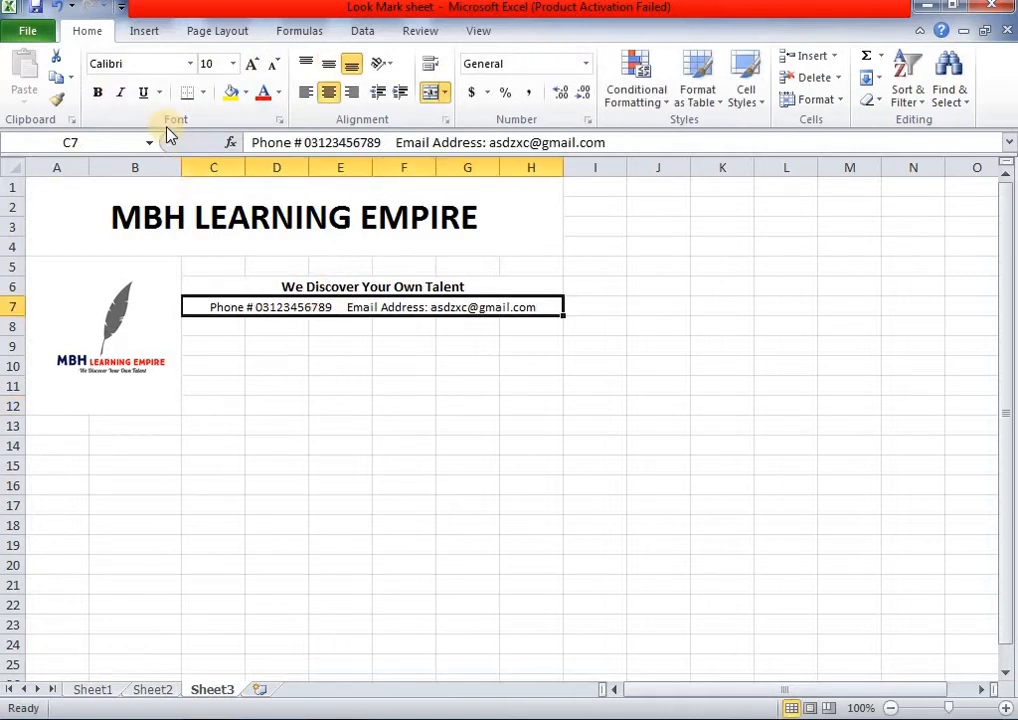
click(97, 92)
click(350, 382)
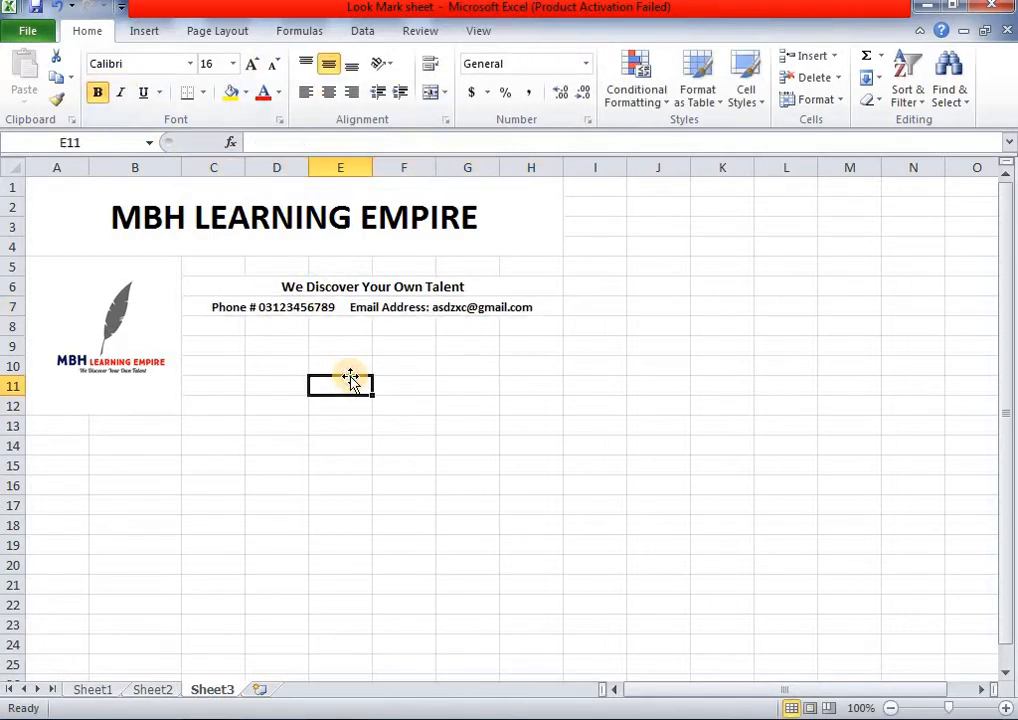
click(152, 689)
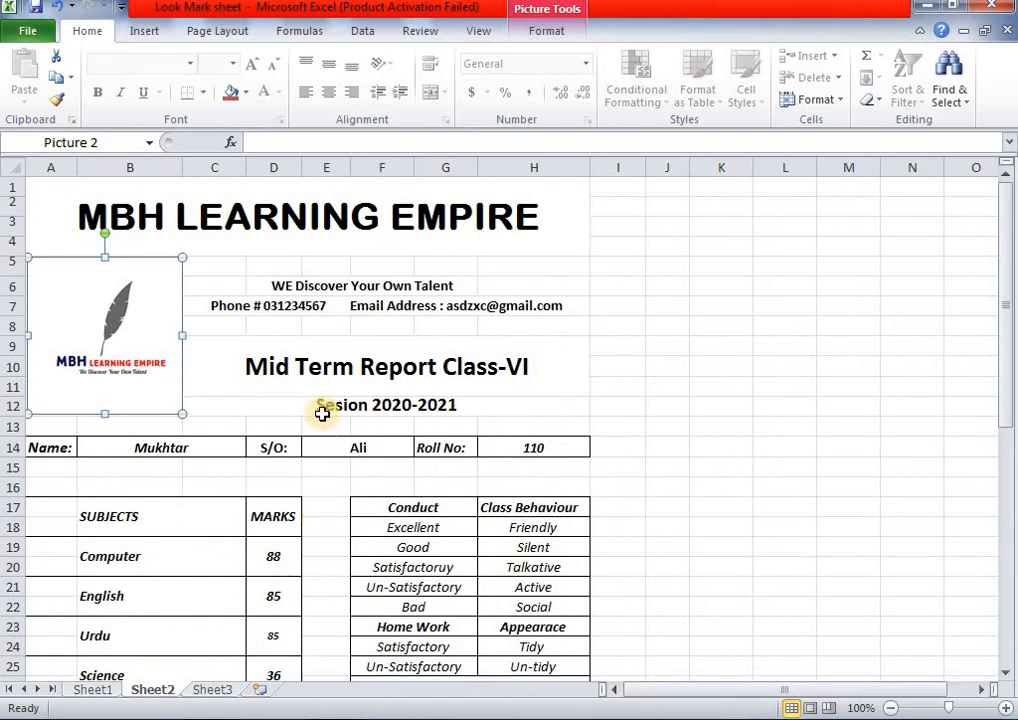
scroll(366, 569, down, 3)
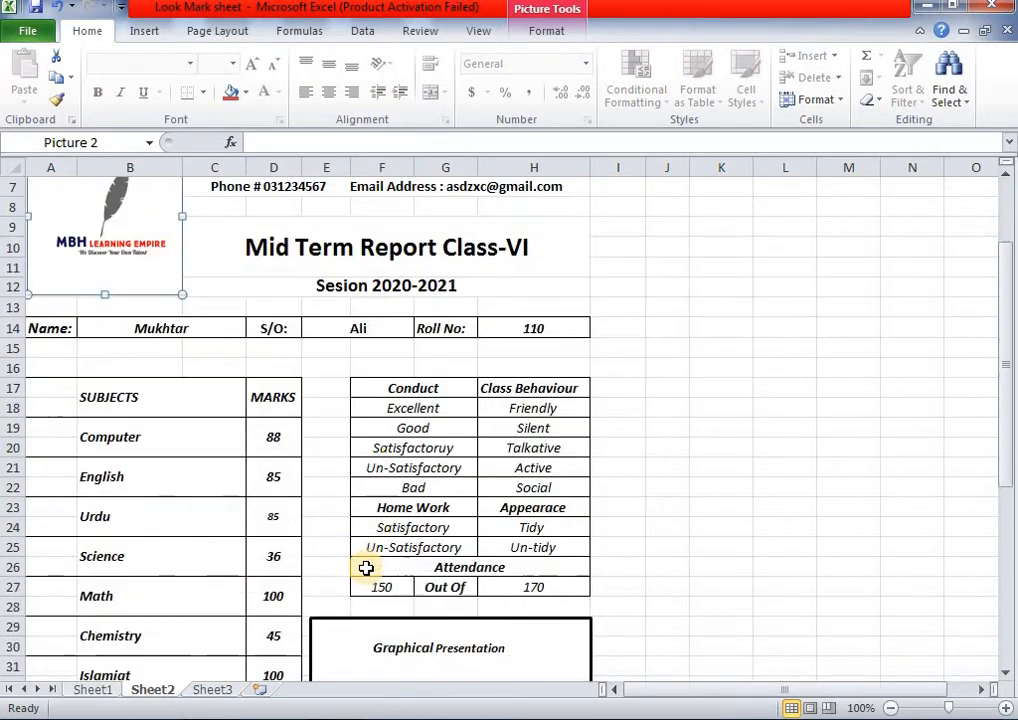
scroll(366, 569, up, 2)
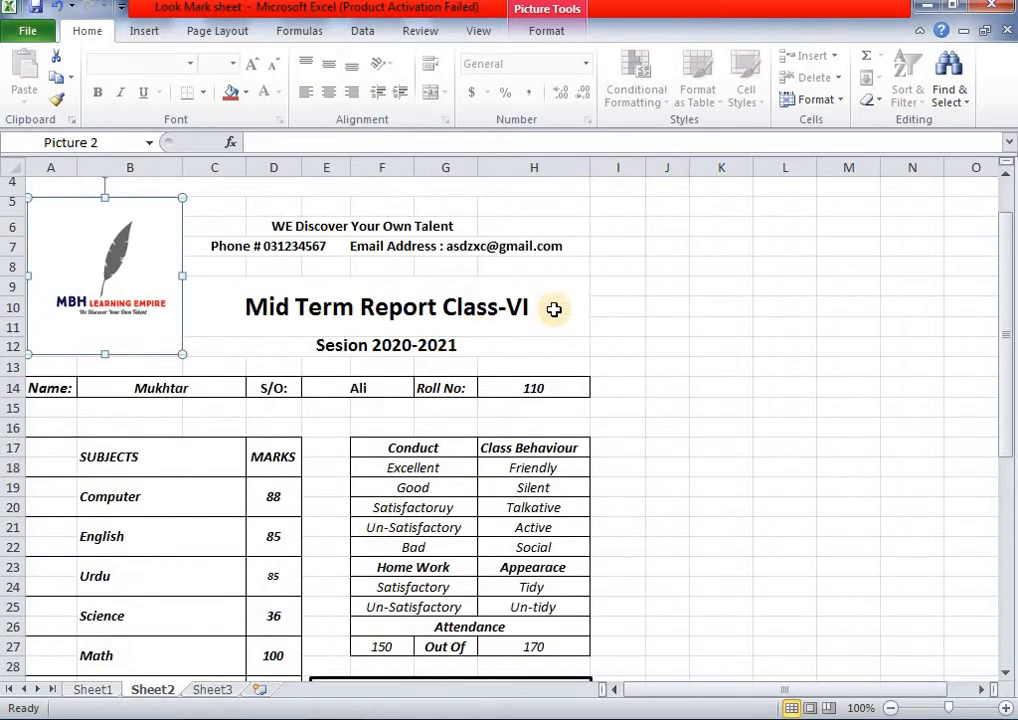
click(627, 327)
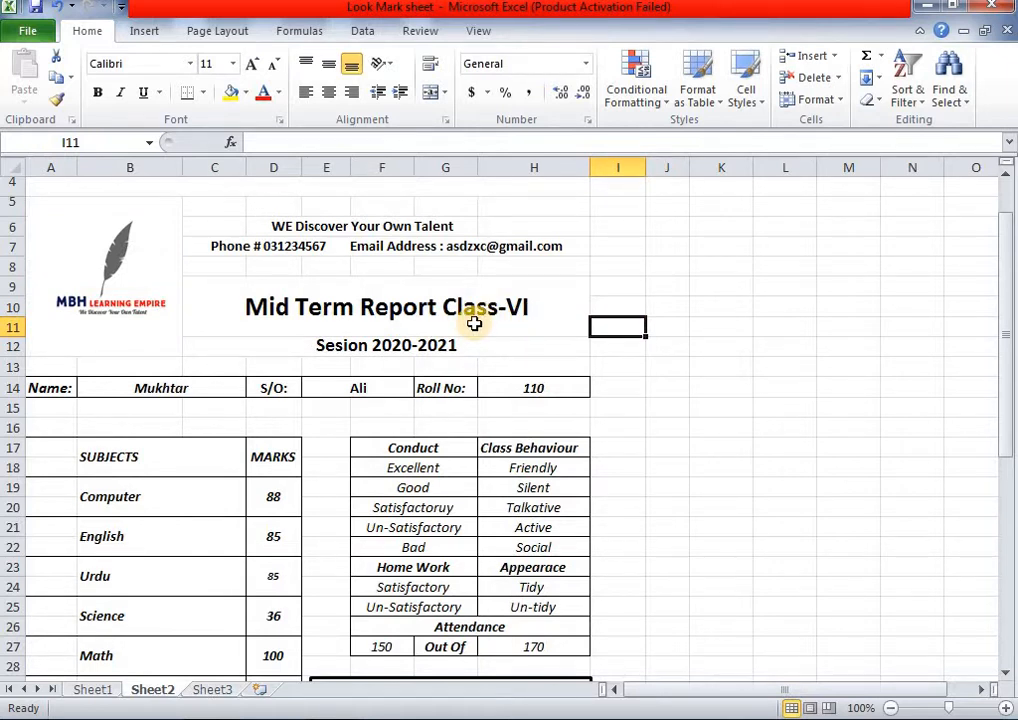
click(214, 689)
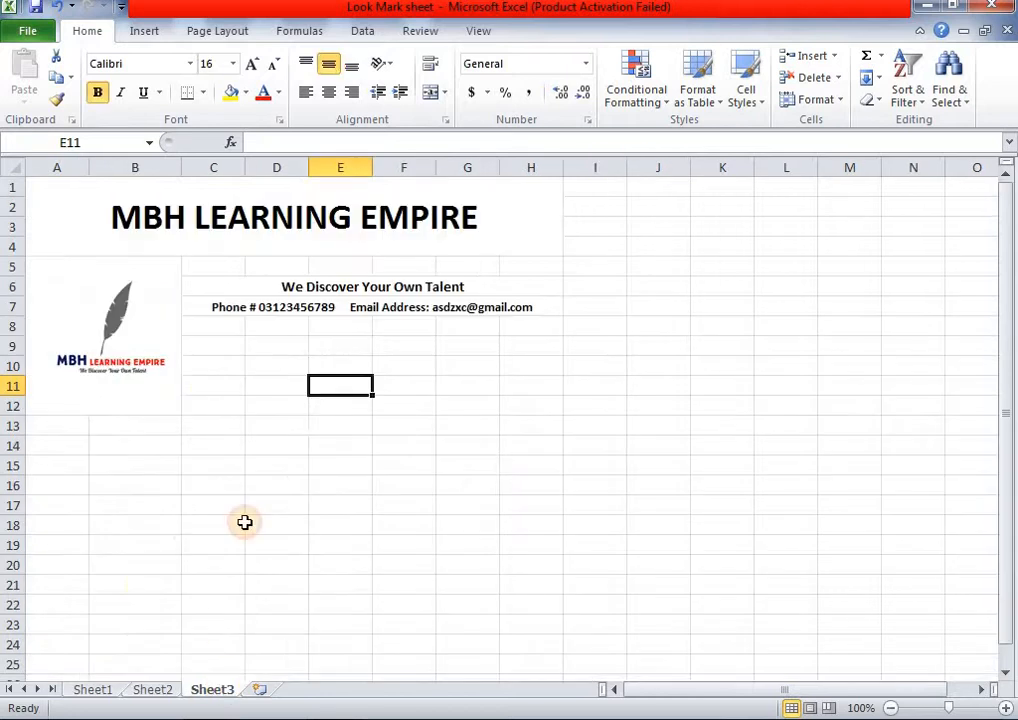
click(141, 689)
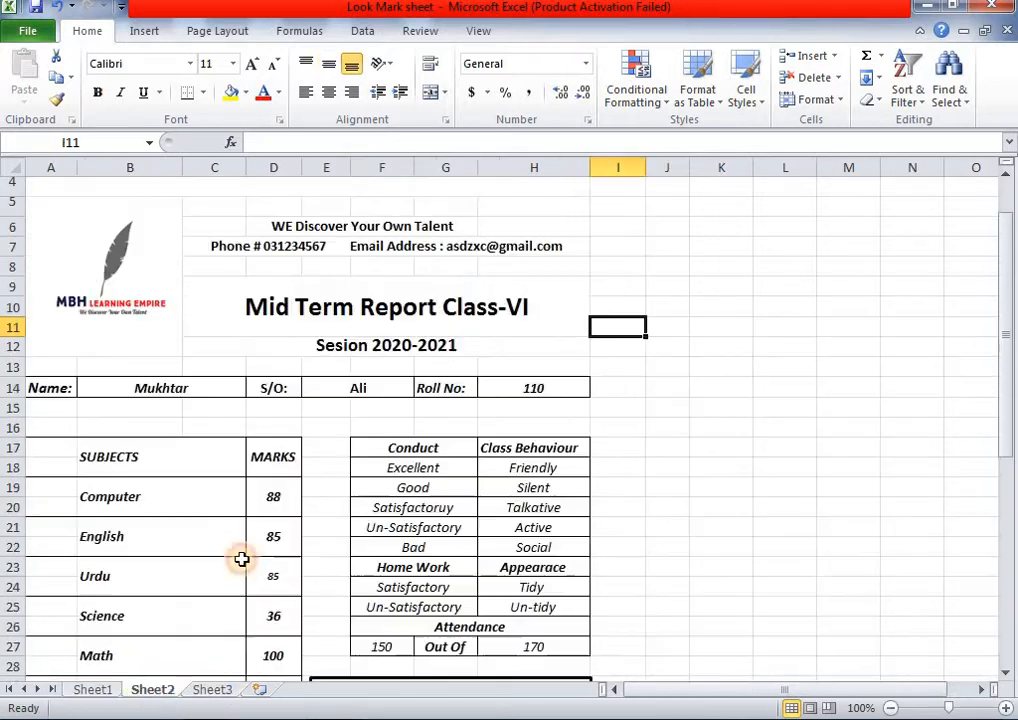
click(280, 291)
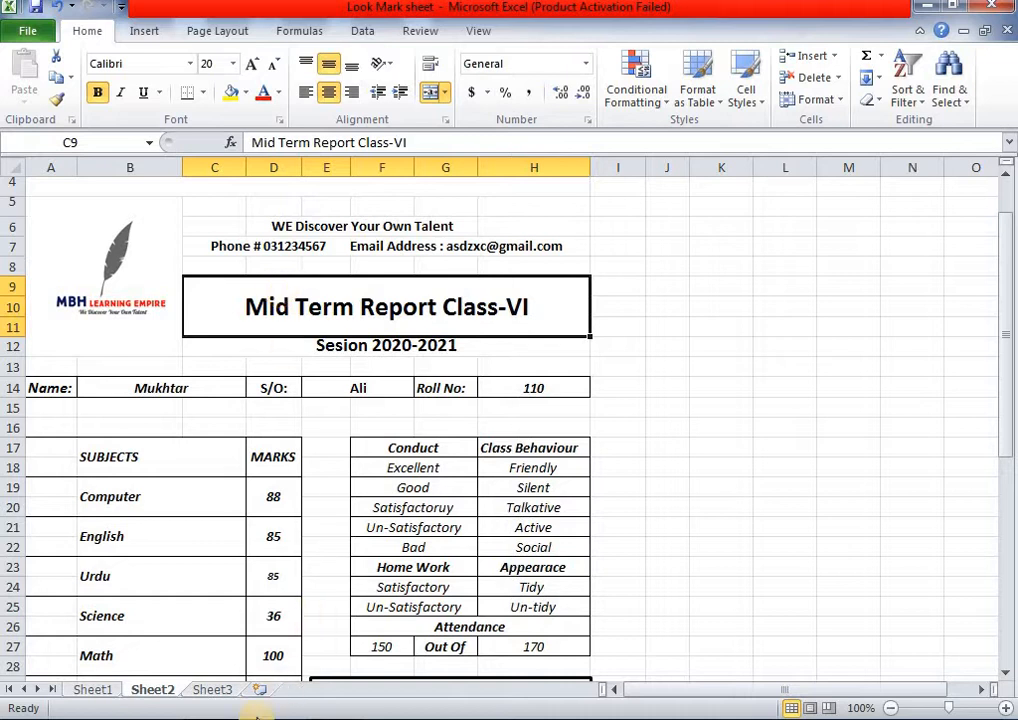
click(212, 690)
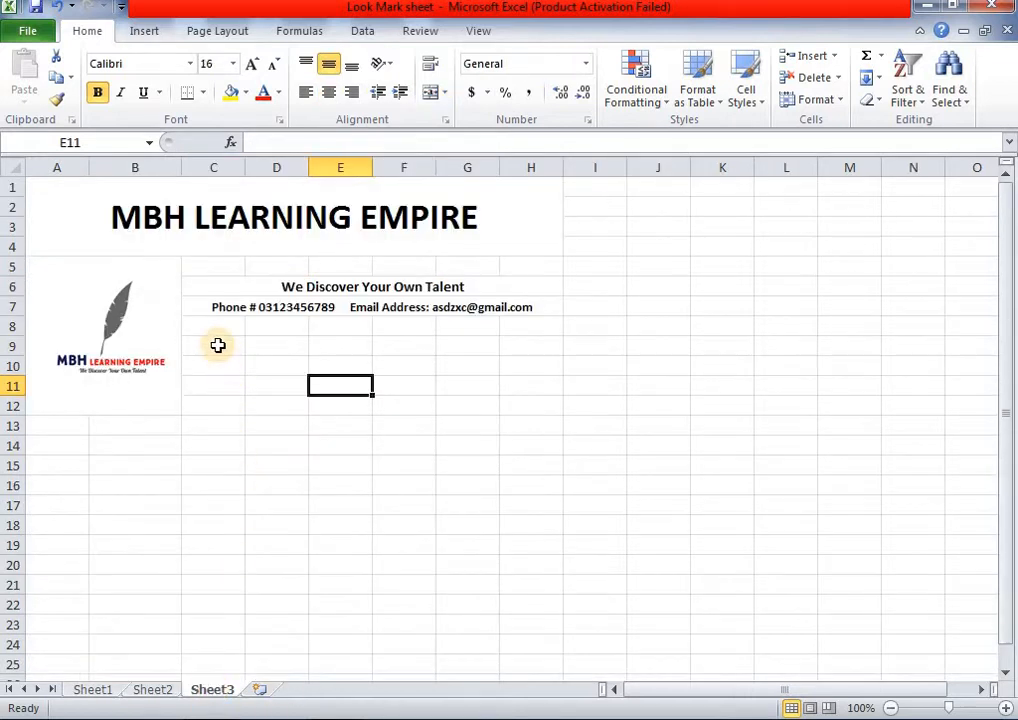
- Merge C9:H11 and type the title 'MID TERM REPORT CLASS-VII', fixing typos
drag(230, 348, 505, 389)
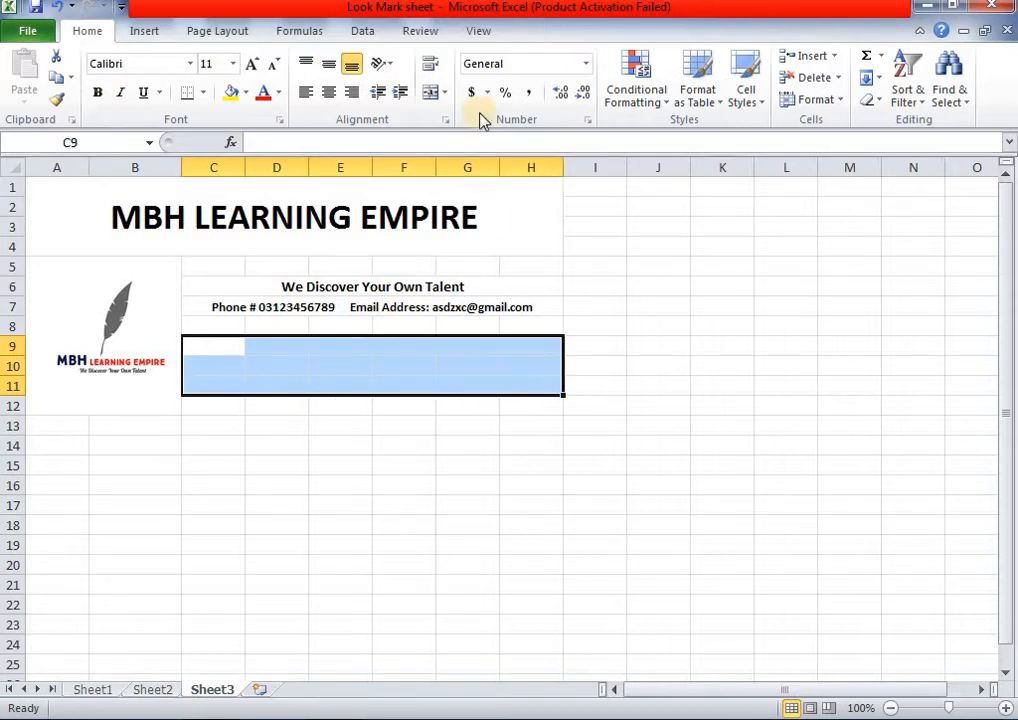
click(430, 92)
double_click(344, 358)
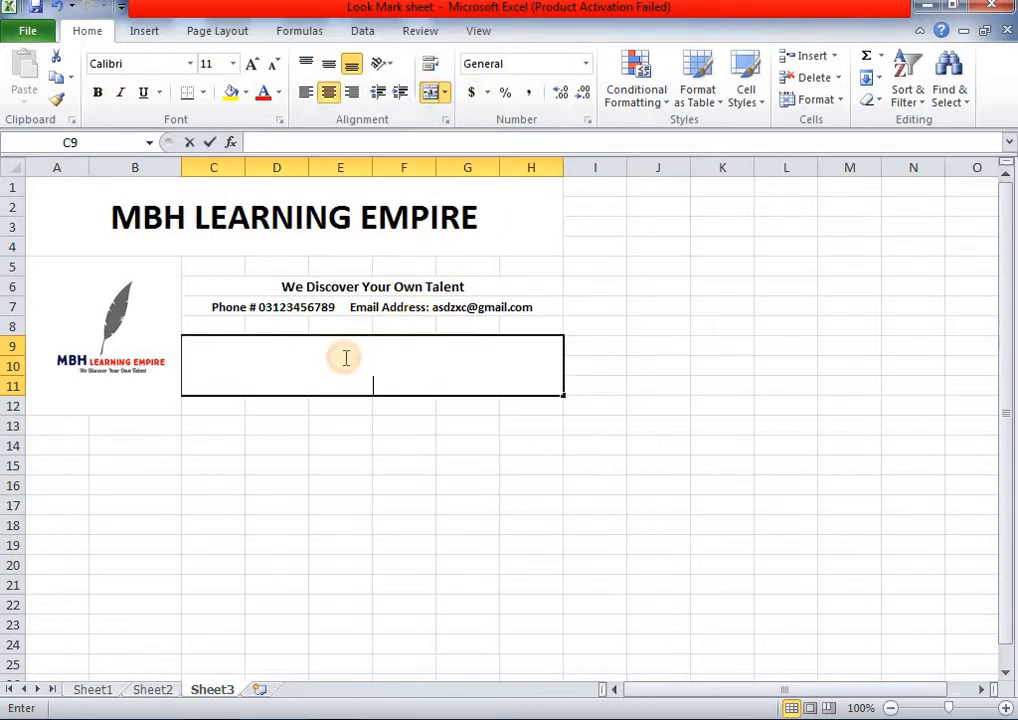
text(M)
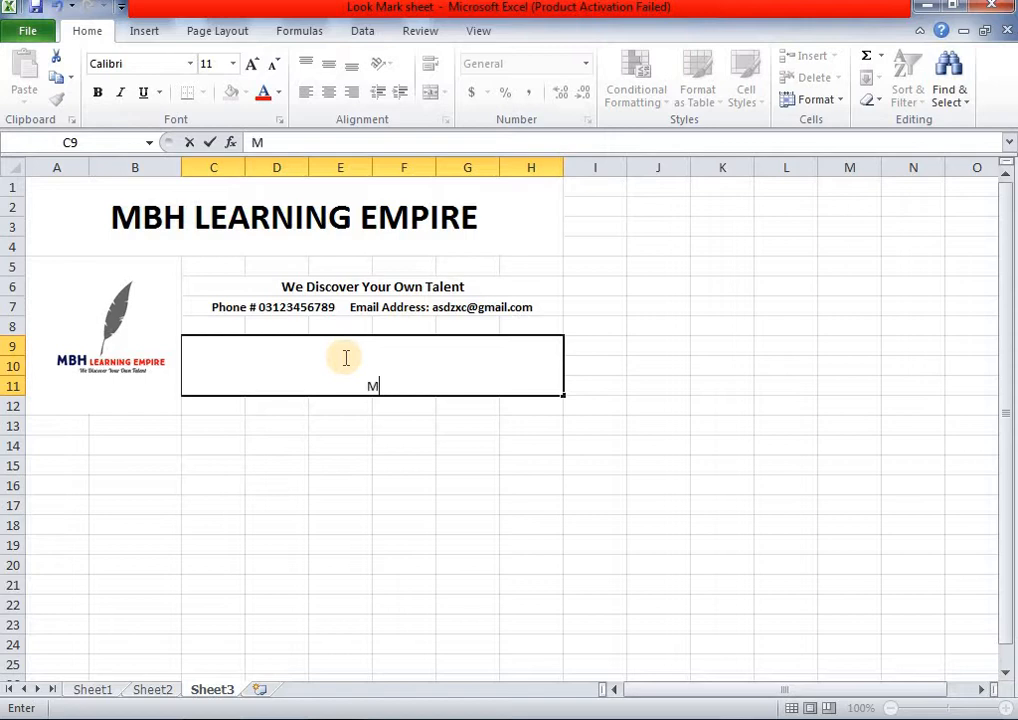
text(ID TERM REPOT)
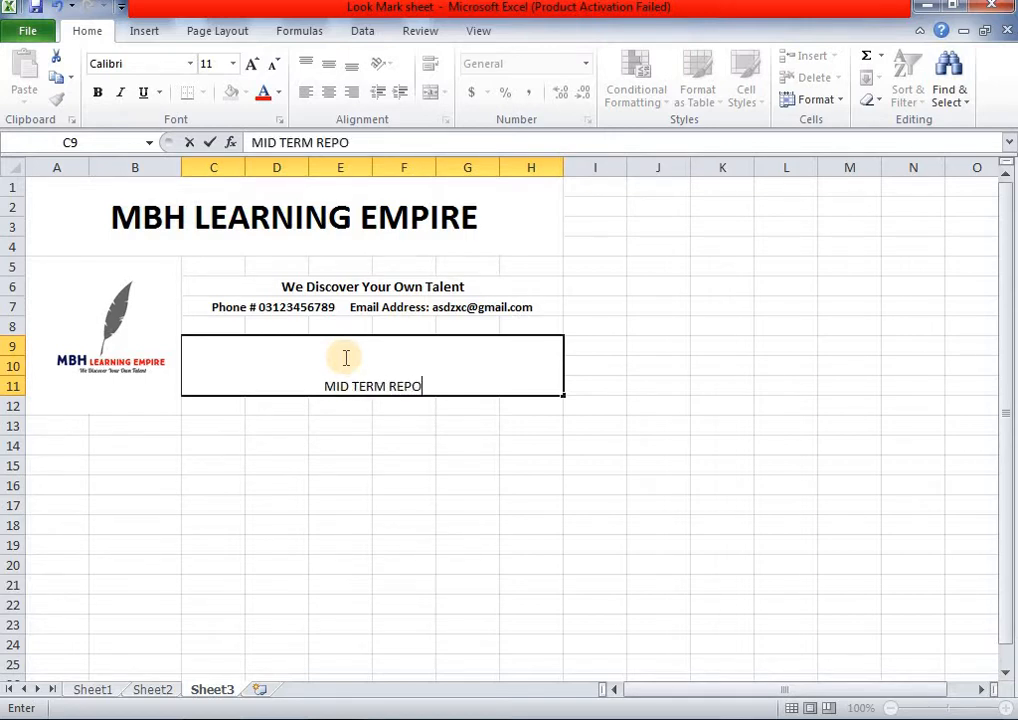
key(BackSpace)
key(BackSpace)
text(Rt)
key(BackSpace)
key(BackSpace)
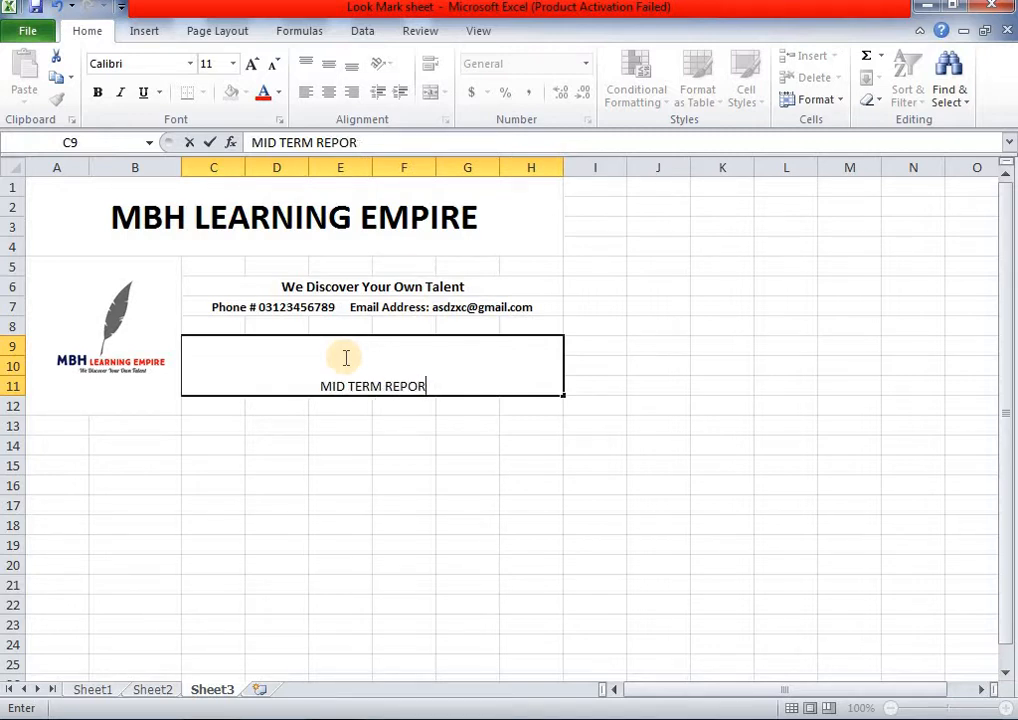
text(T )
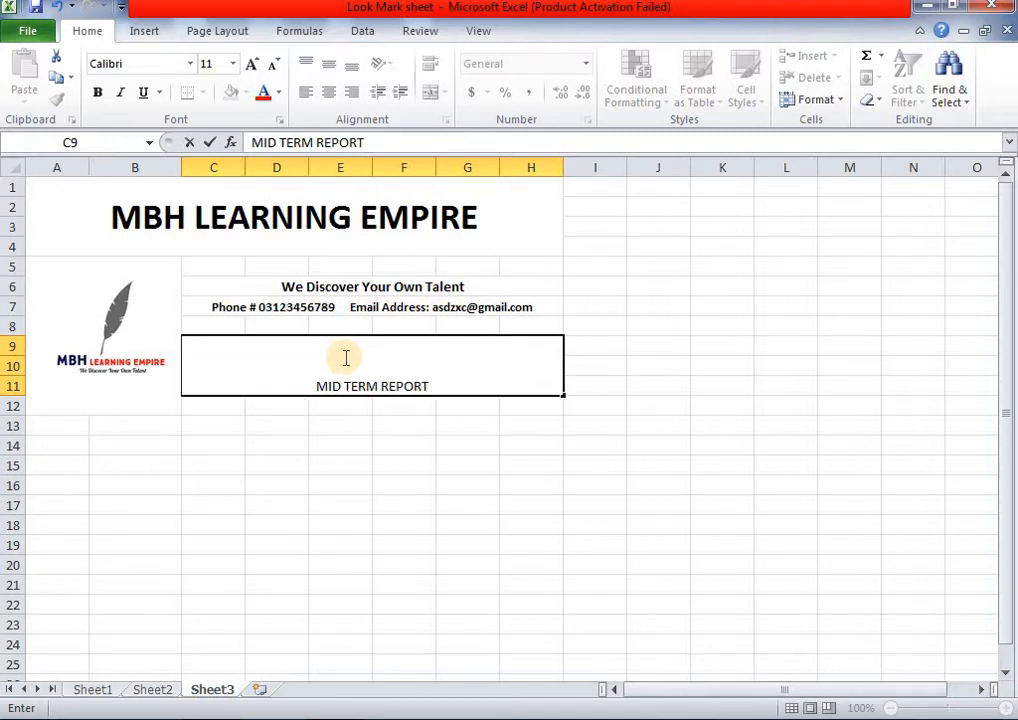
text(Cla)
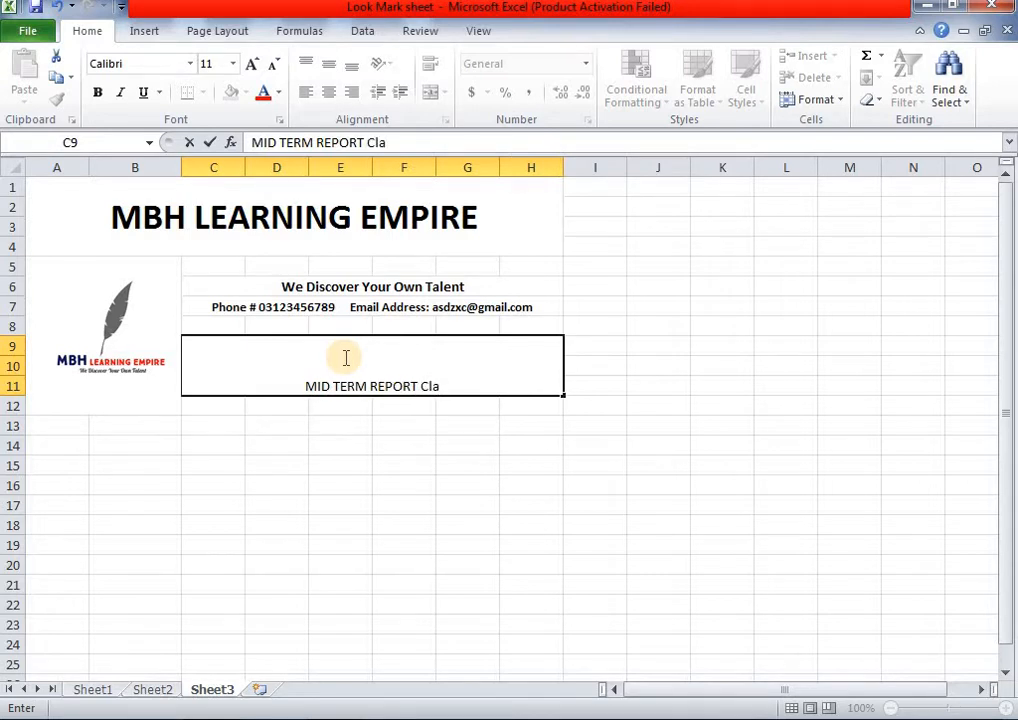
key(BackSpace)
key(BackSpace)
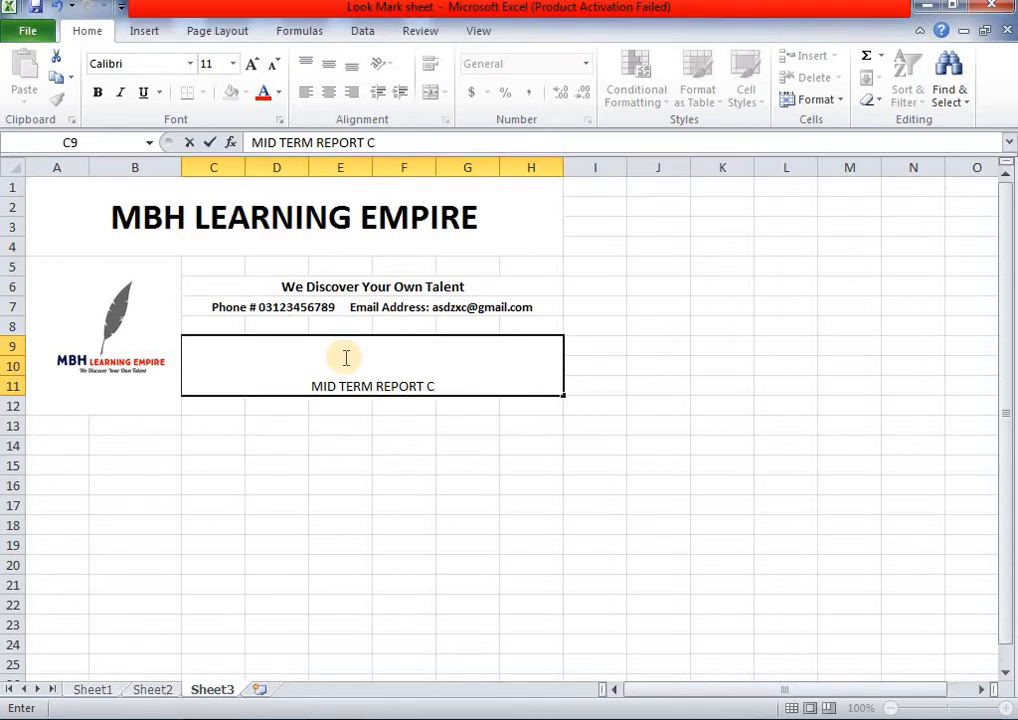
text(LAA)
key(BackSpace)
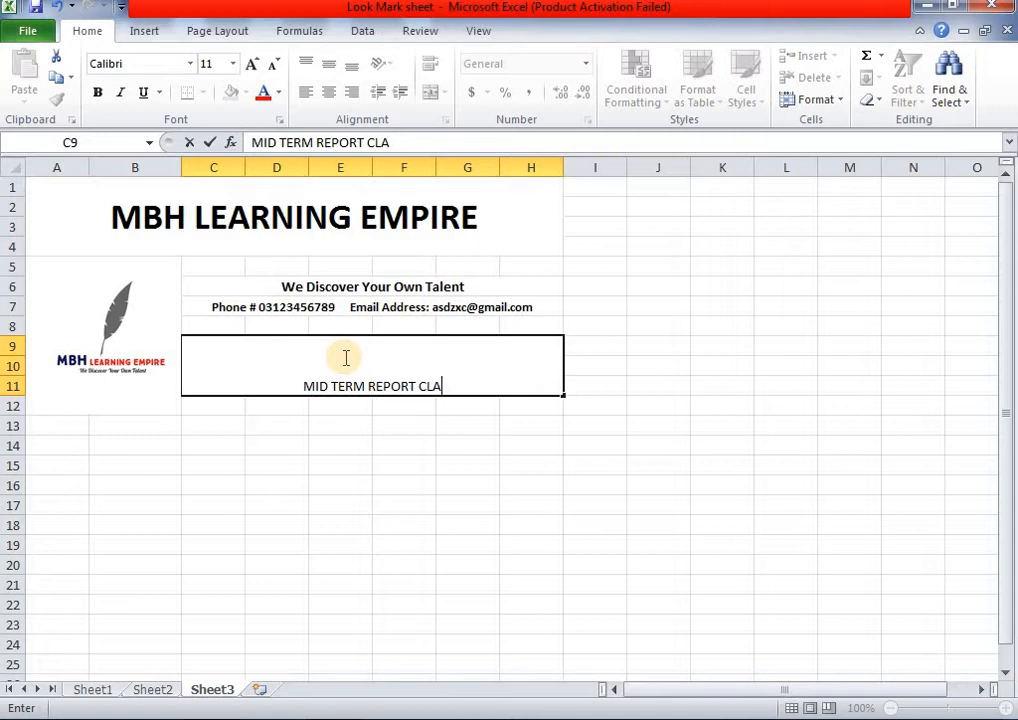
text(SS-)
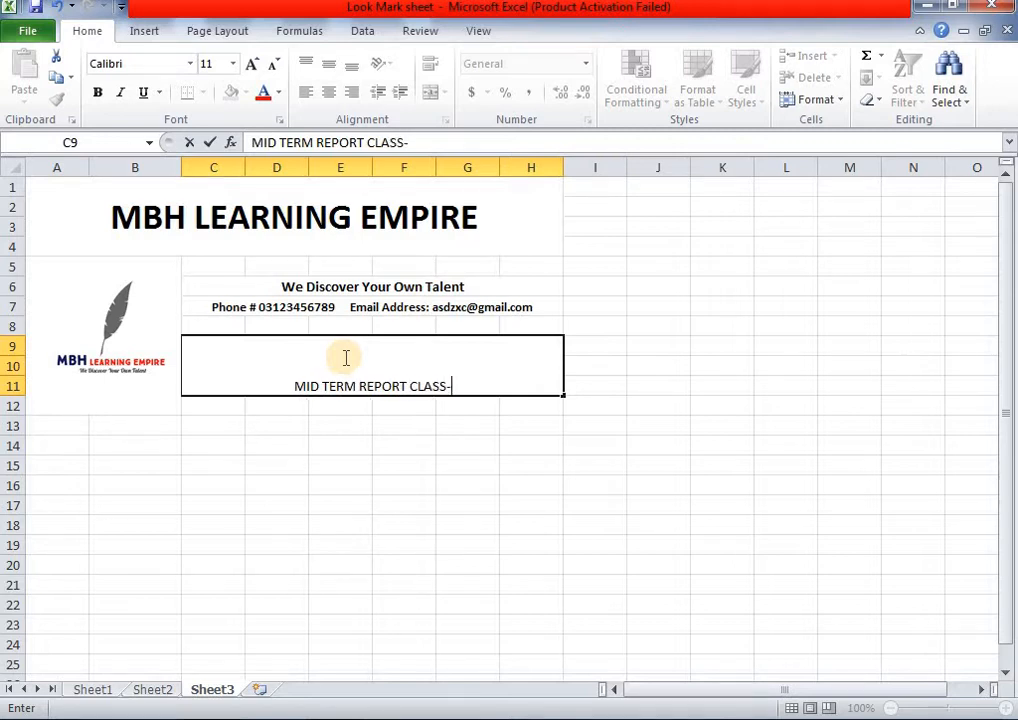
text(VII)
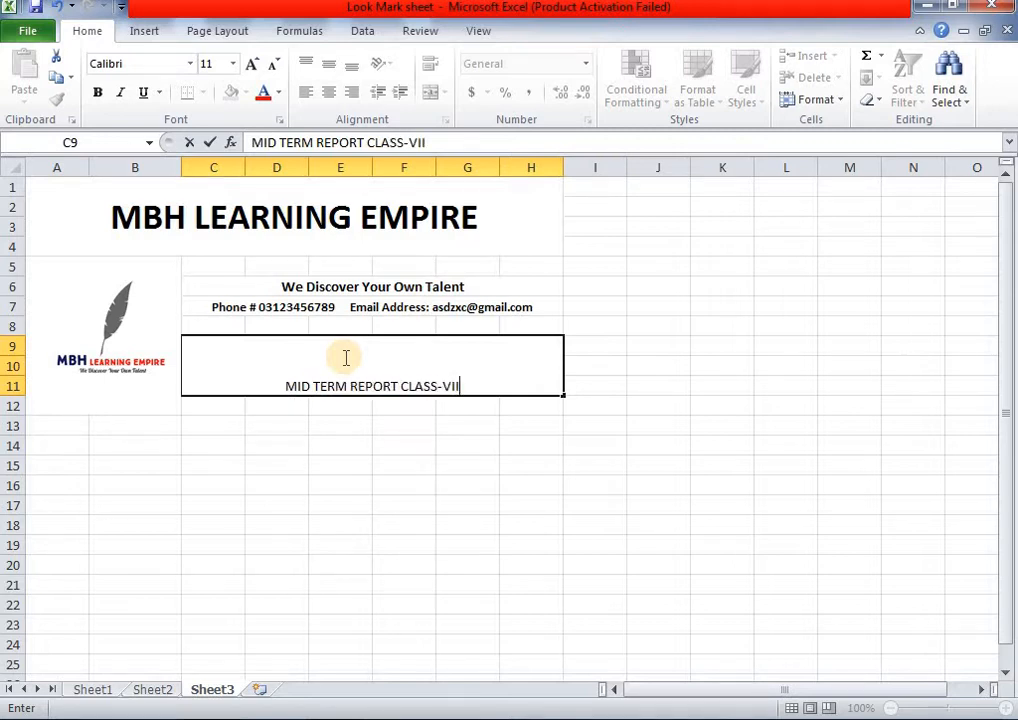
click(368, 424)
- Make the title bold and grow its font to 18
click(379, 377)
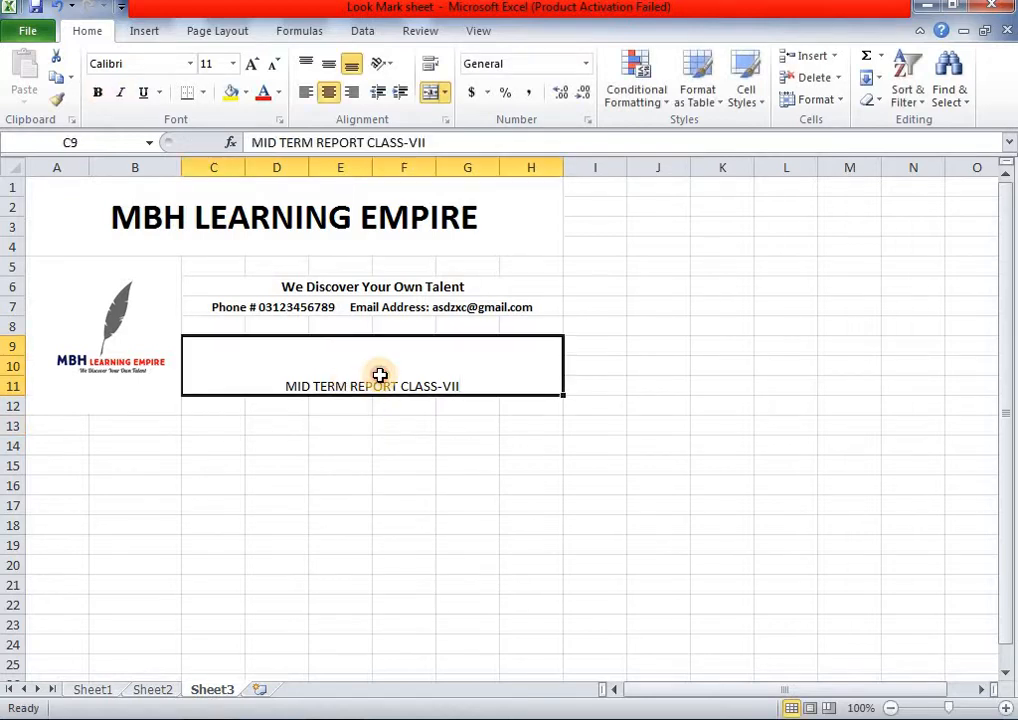
click(100, 95)
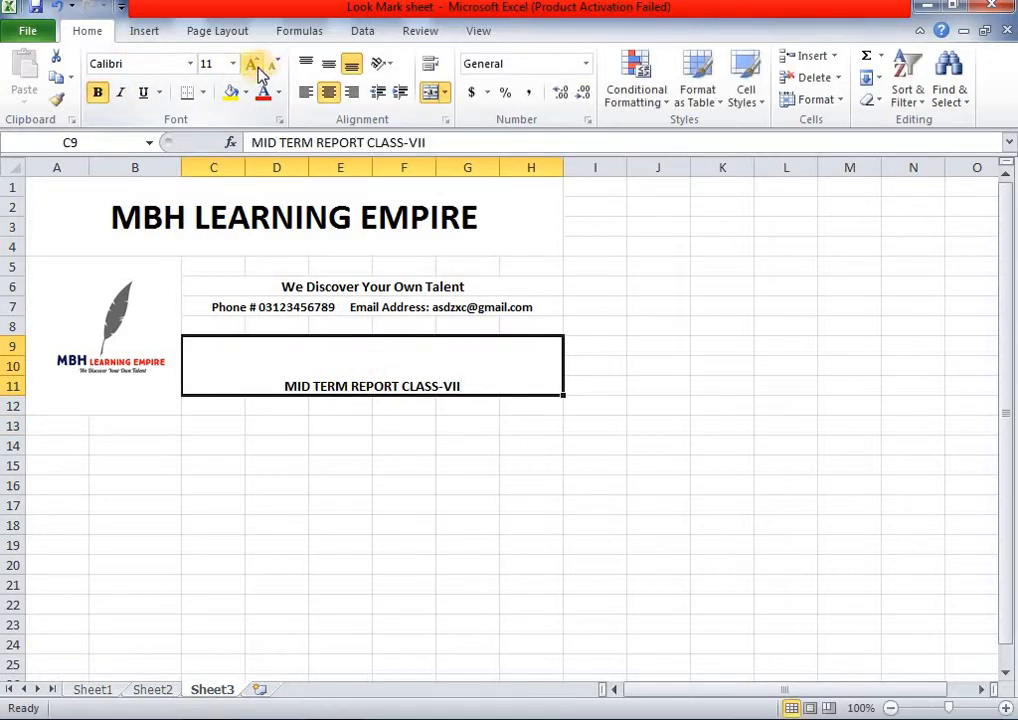
click(257, 67)
click(257, 67)
click(257, 67)
click(257, 67)
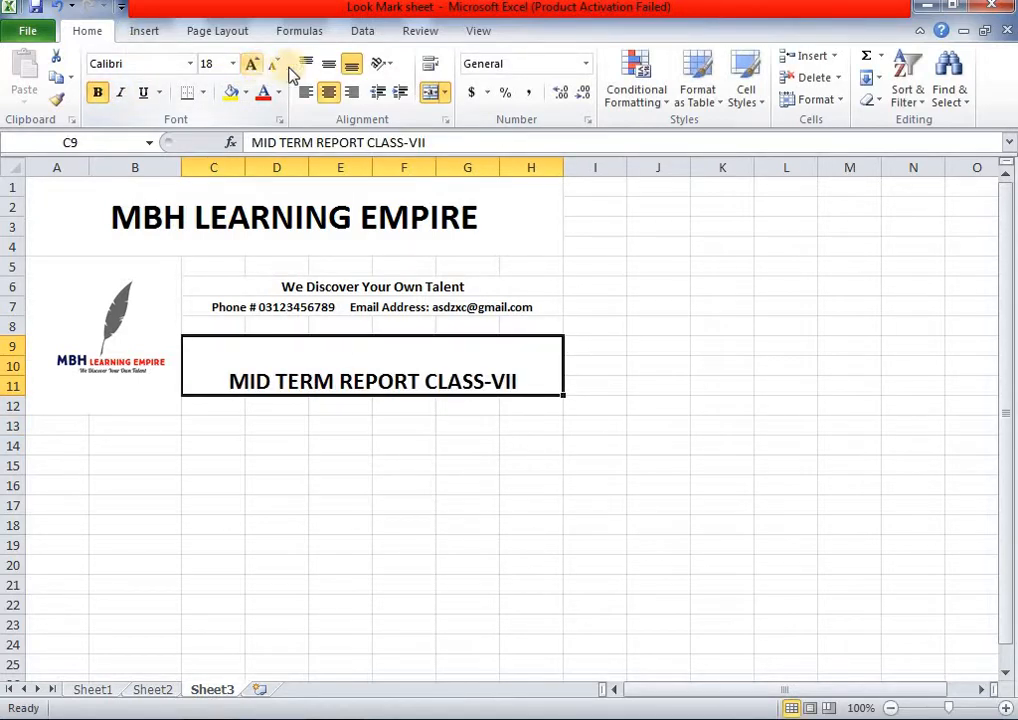
- Centre the title vertically, then merge C12:H12 and enter 'SESSION 2020-2021'
click(328, 64)
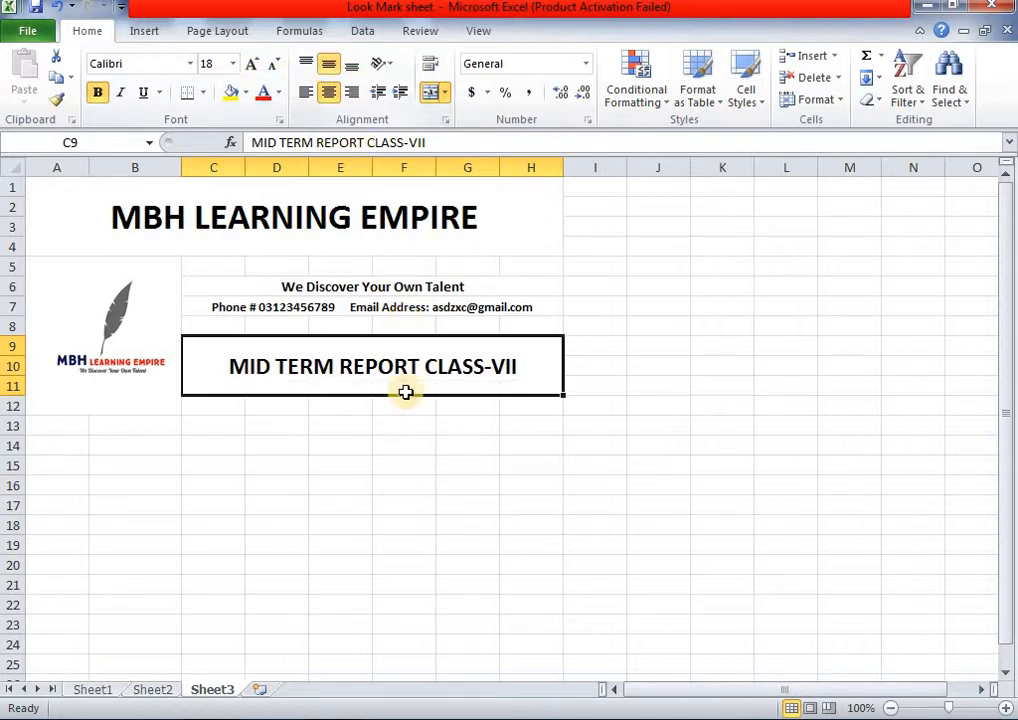
click(407, 444)
drag(238, 408, 535, 410)
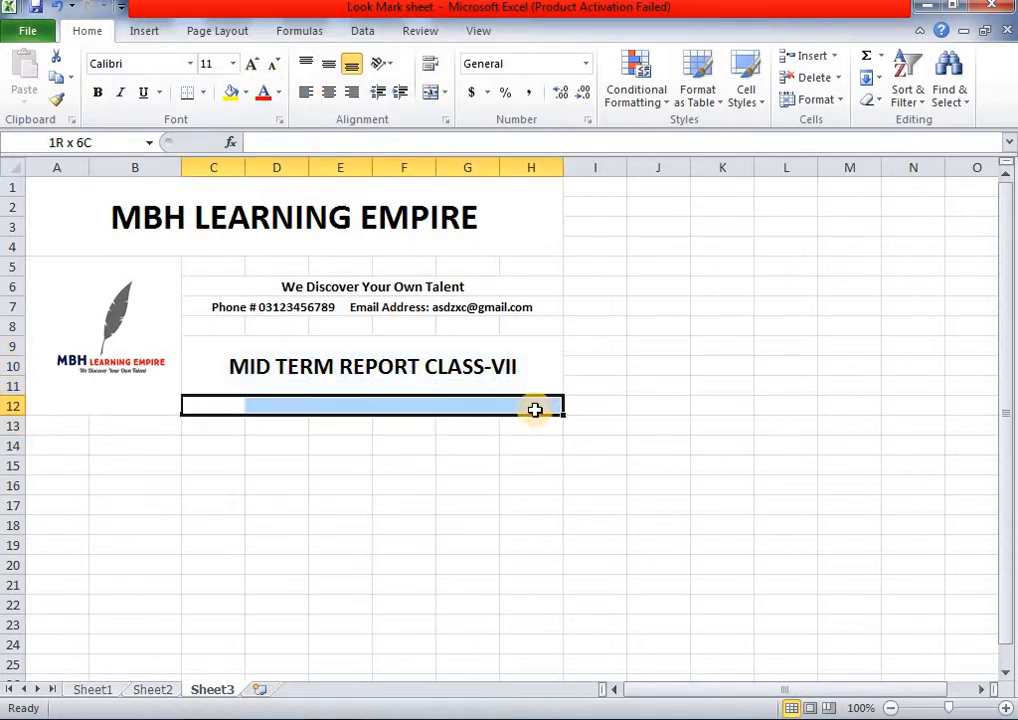
click(430, 93)
double_click(345, 408)
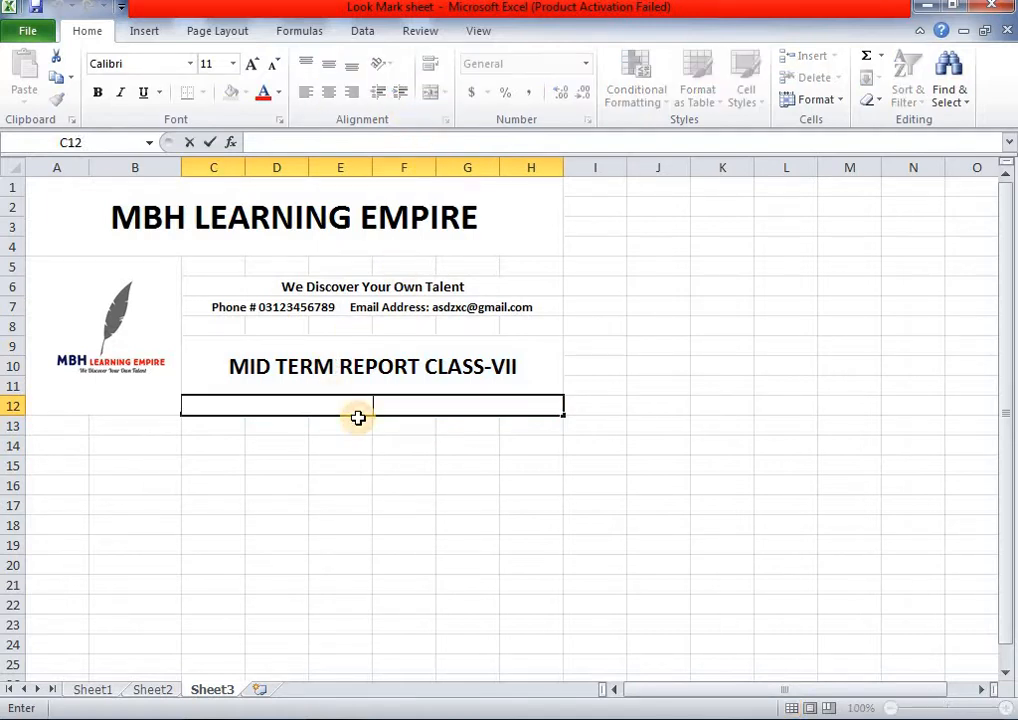
text(SESSION)
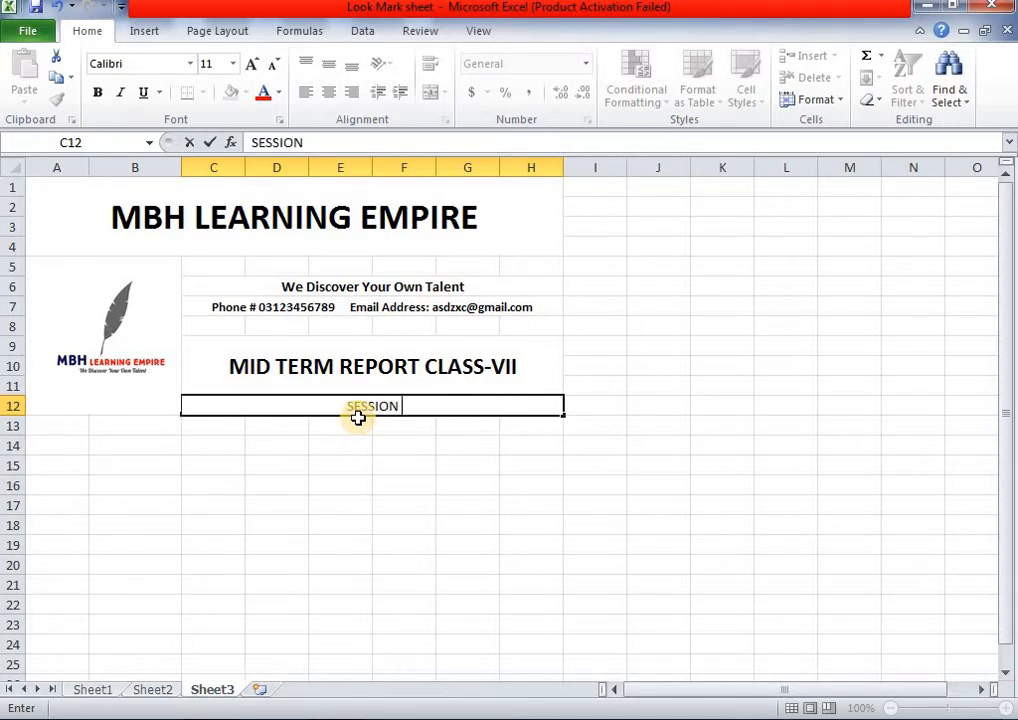
text( #)
key(BackSpace)
text(2020)
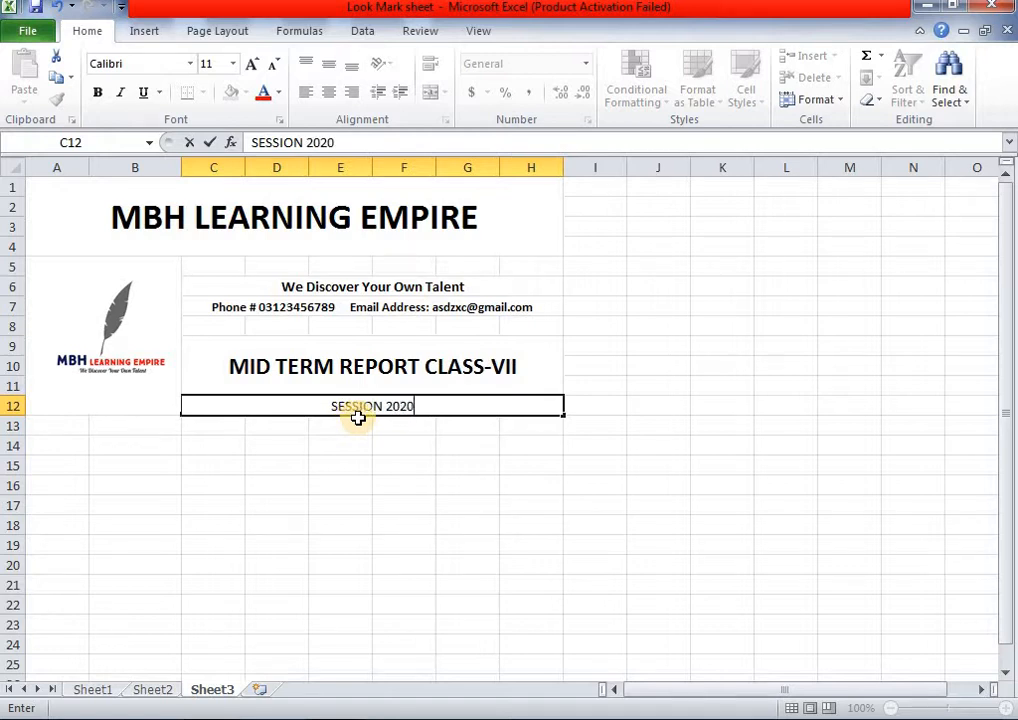
text(-)
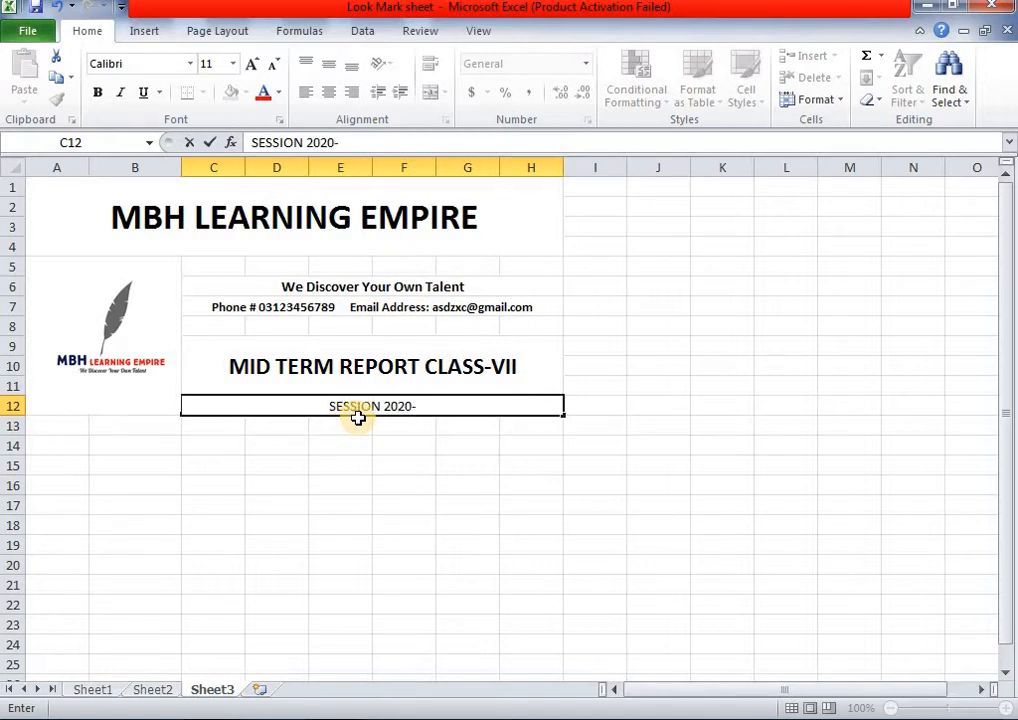
text(2021)
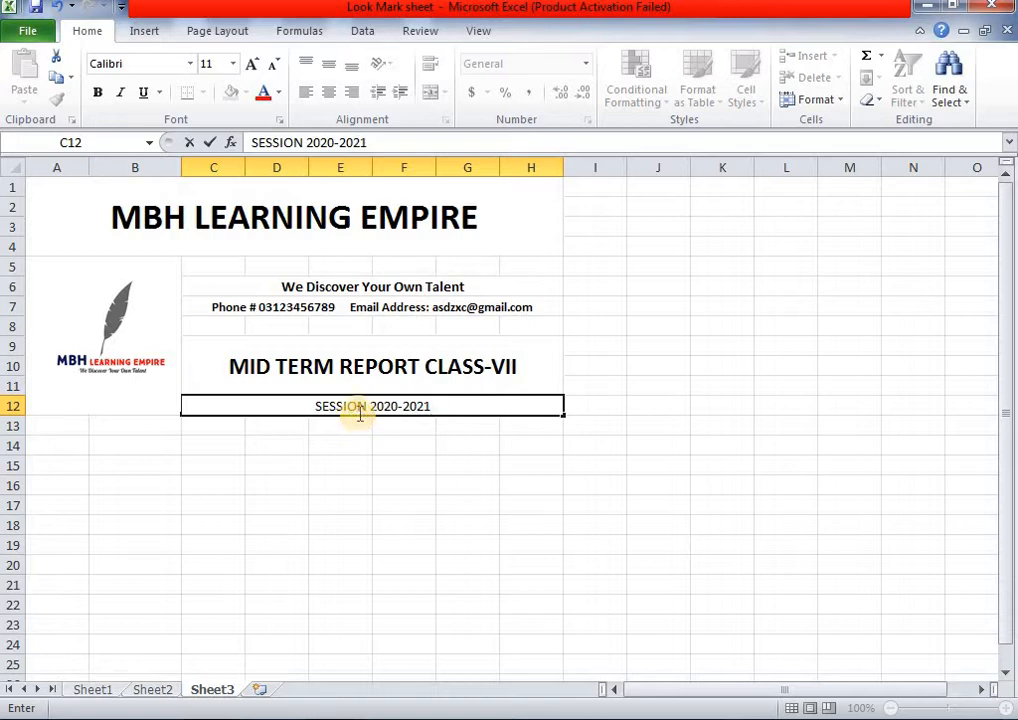
click(438, 427)
- After comparing with Sheet2, make the session line bold at size 12
click(158, 692)
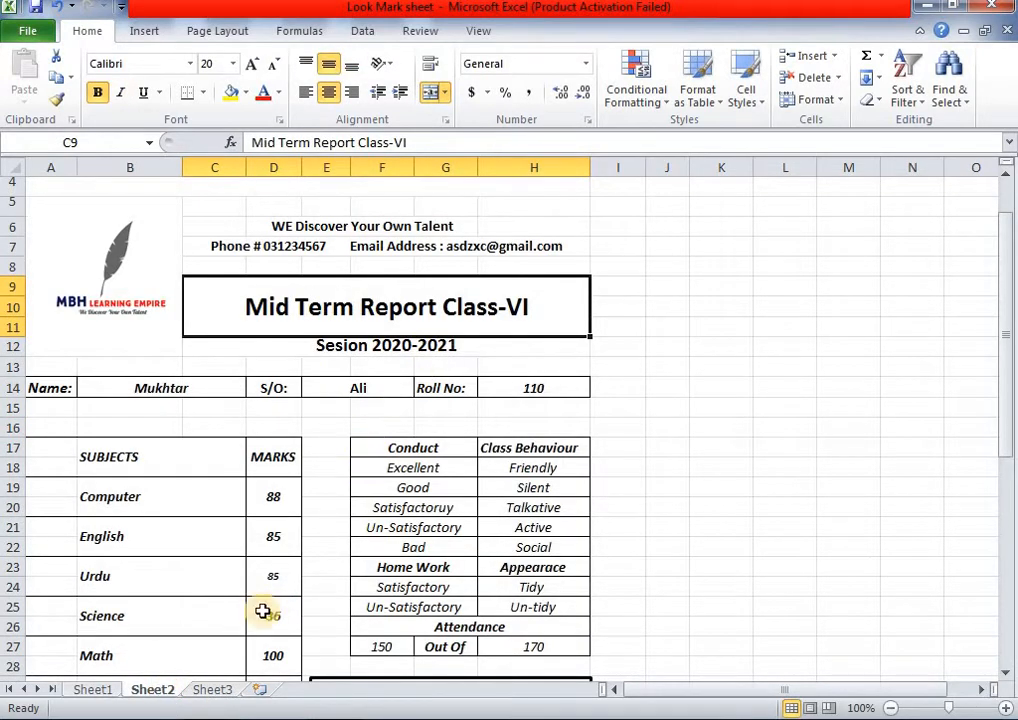
click(211, 690)
click(365, 410)
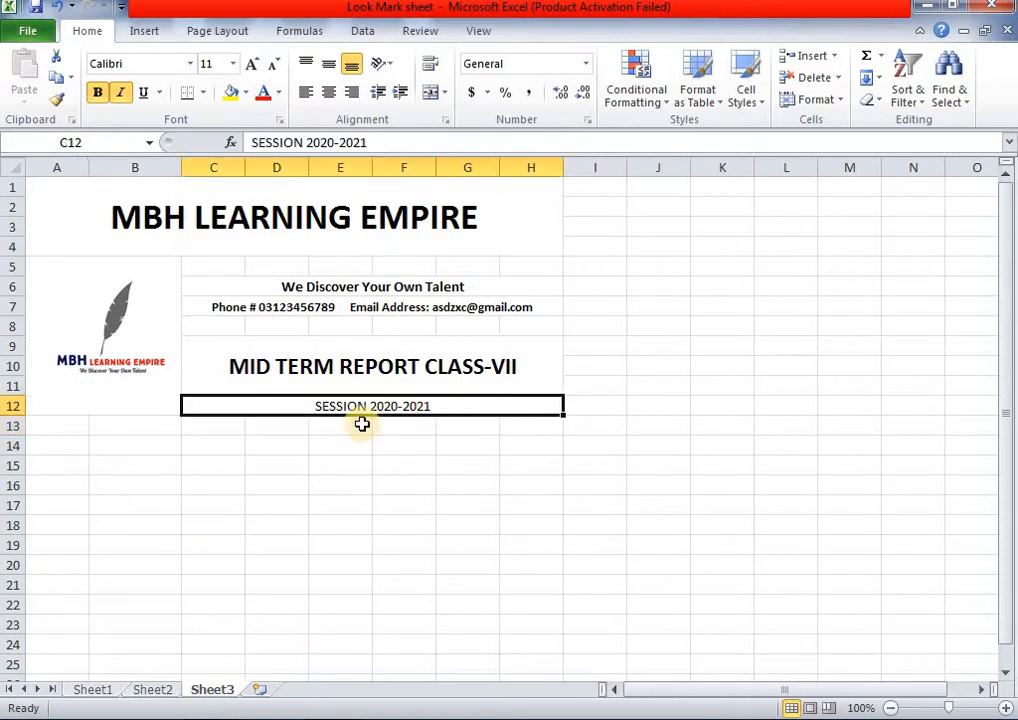
click(97, 93)
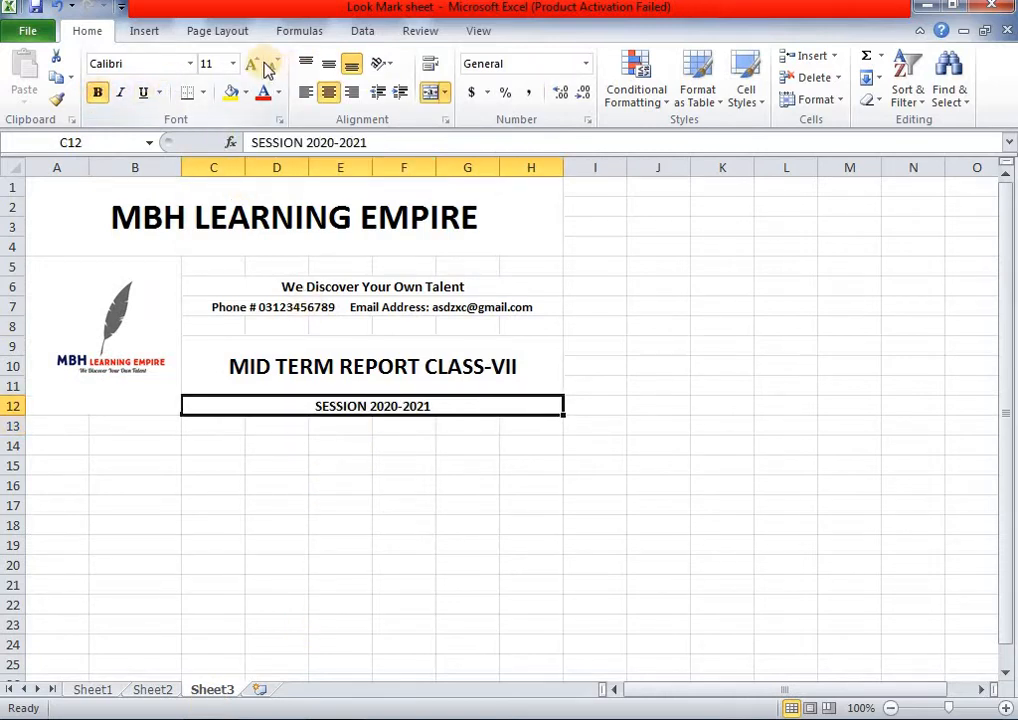
click(253, 65)
click(405, 483)
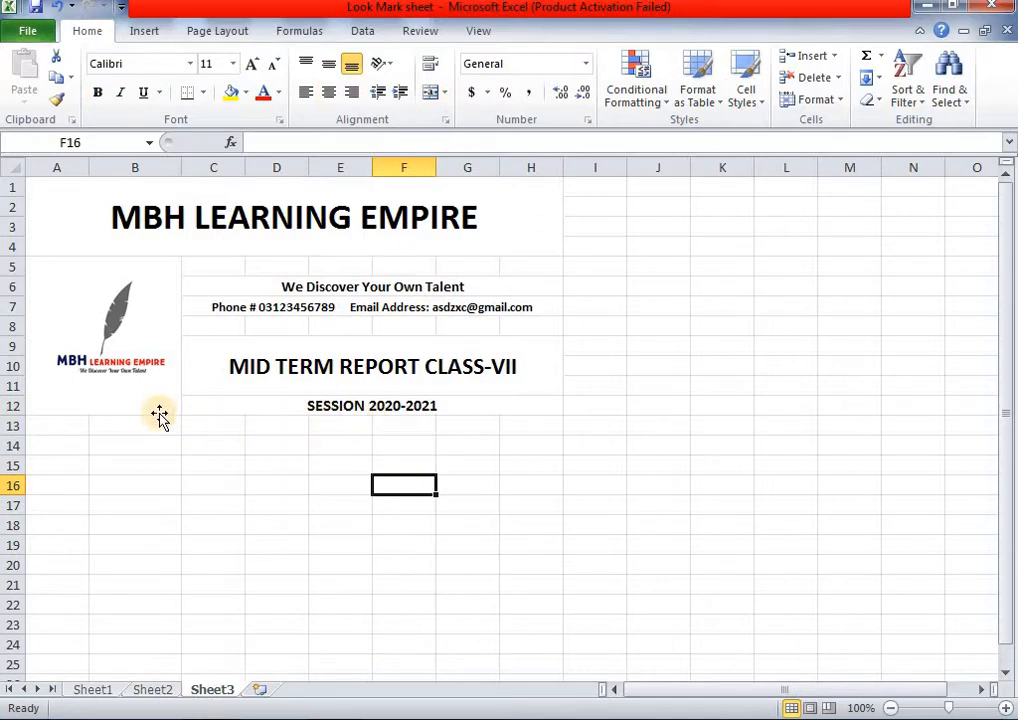
scroll(200, 530, down, 1)
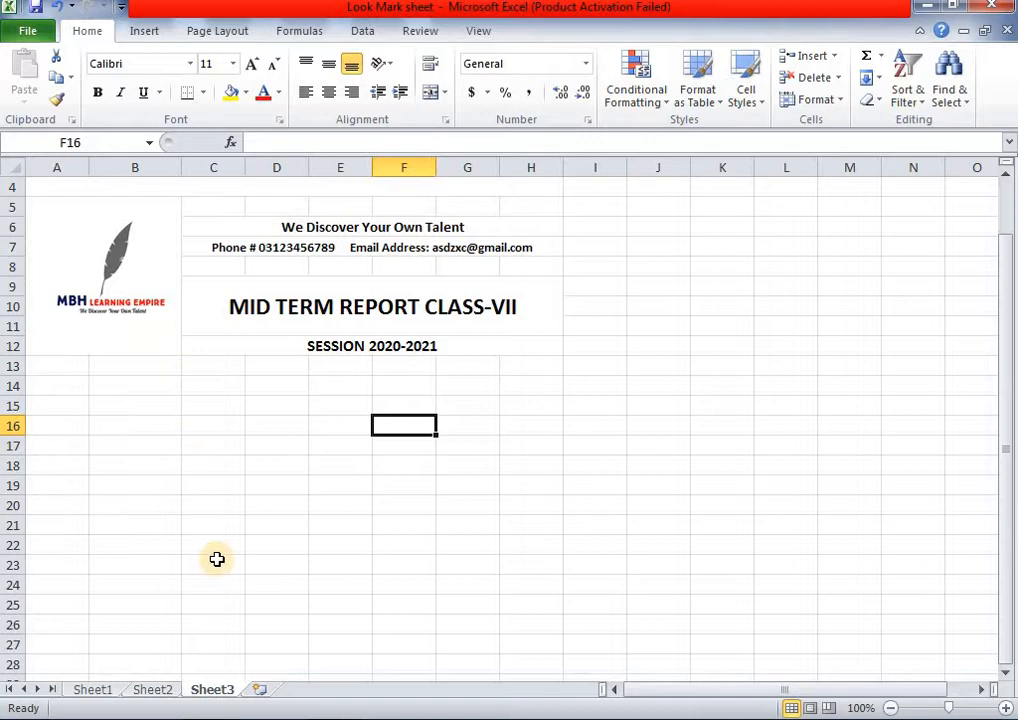
click(160, 690)
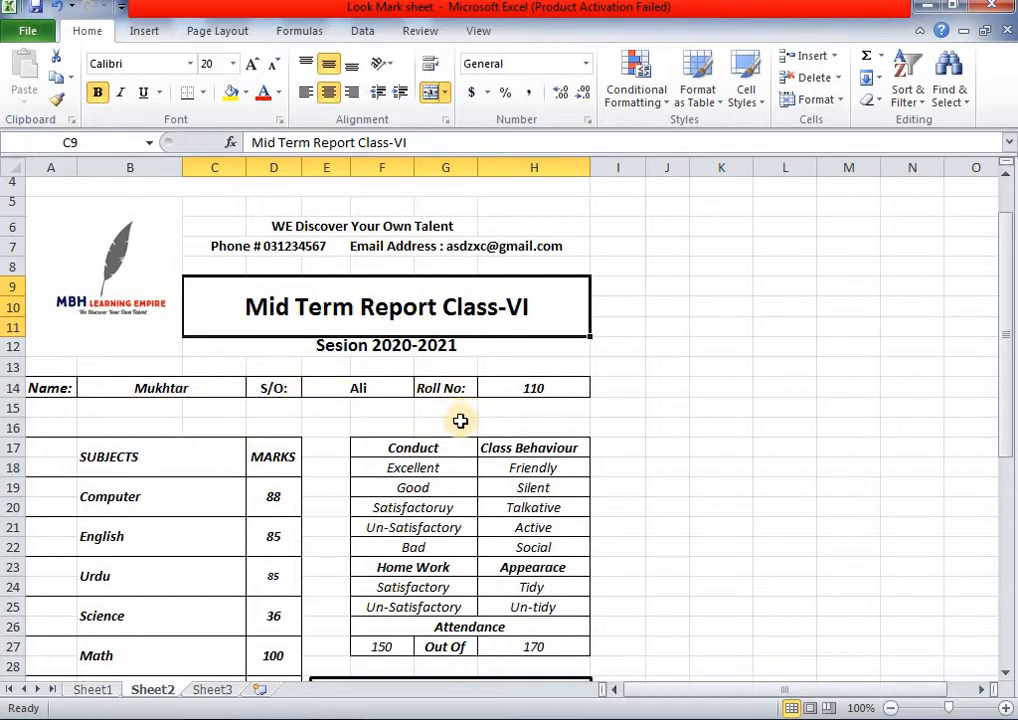
click(212, 690)
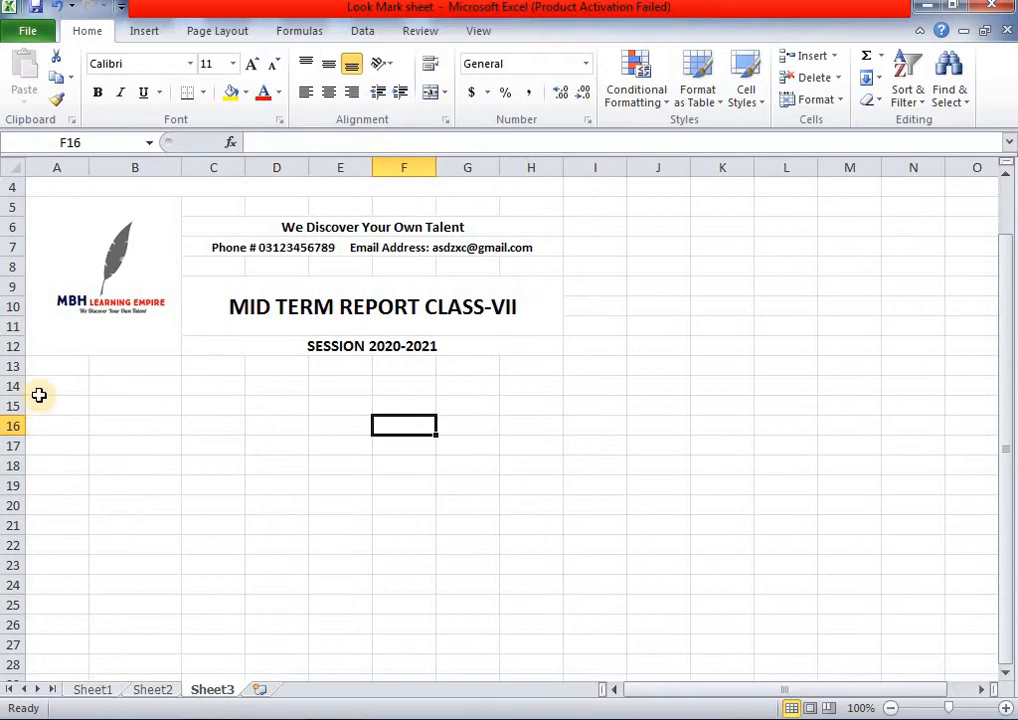
click(153, 690)
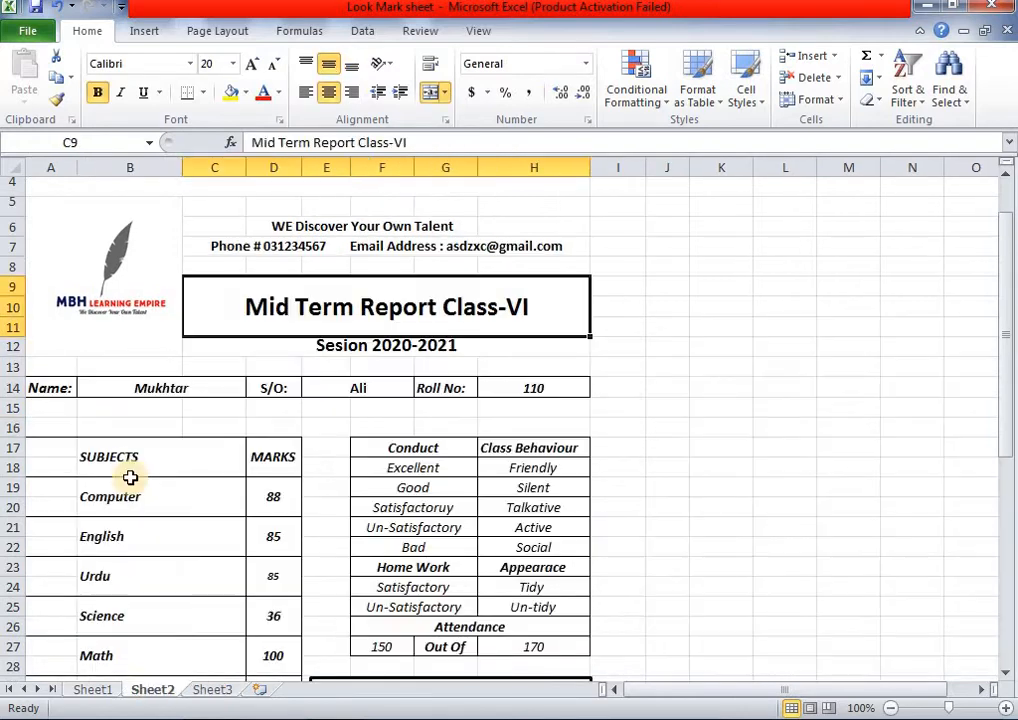
click(212, 690)
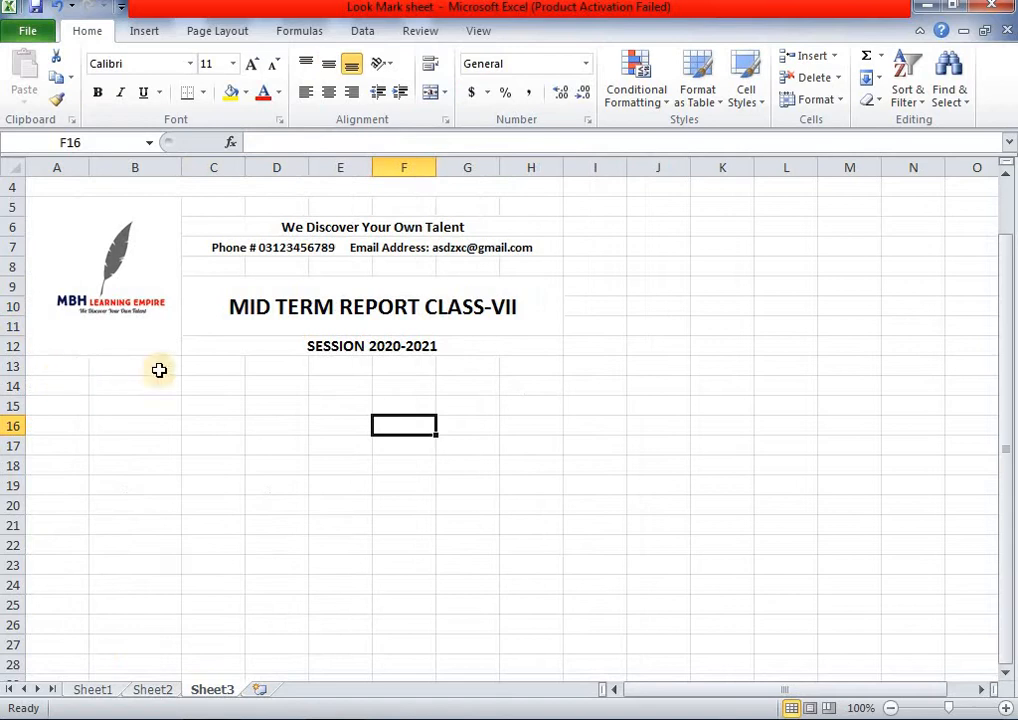
click(51, 385)
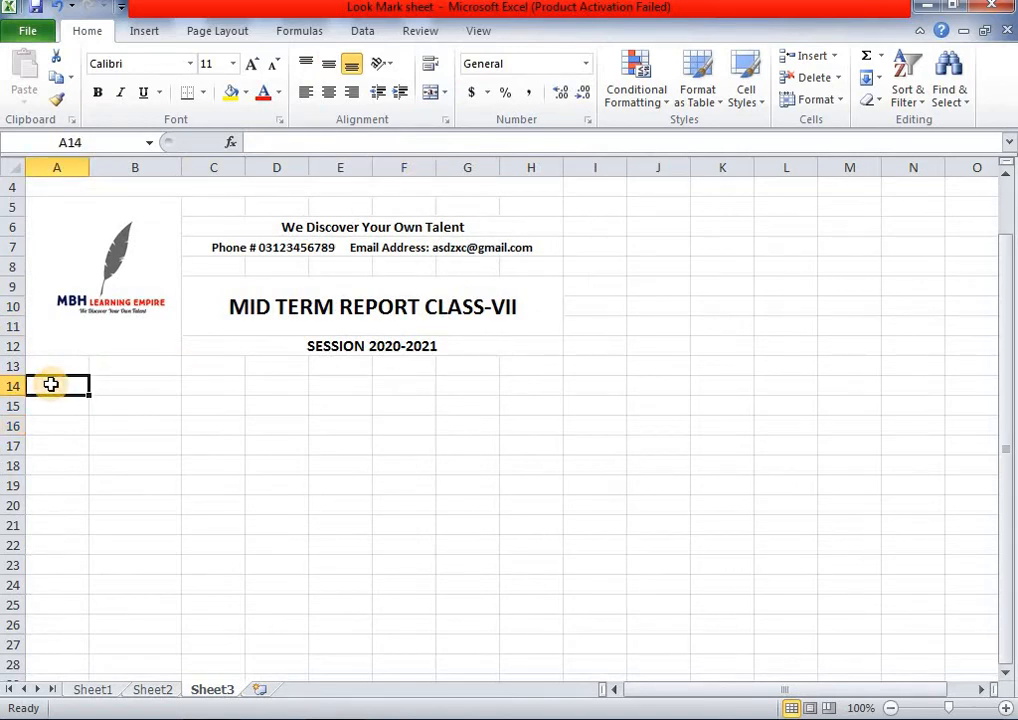
- Enter the labels 'Name' in A14 and 'S/O' in C14
text(Name)
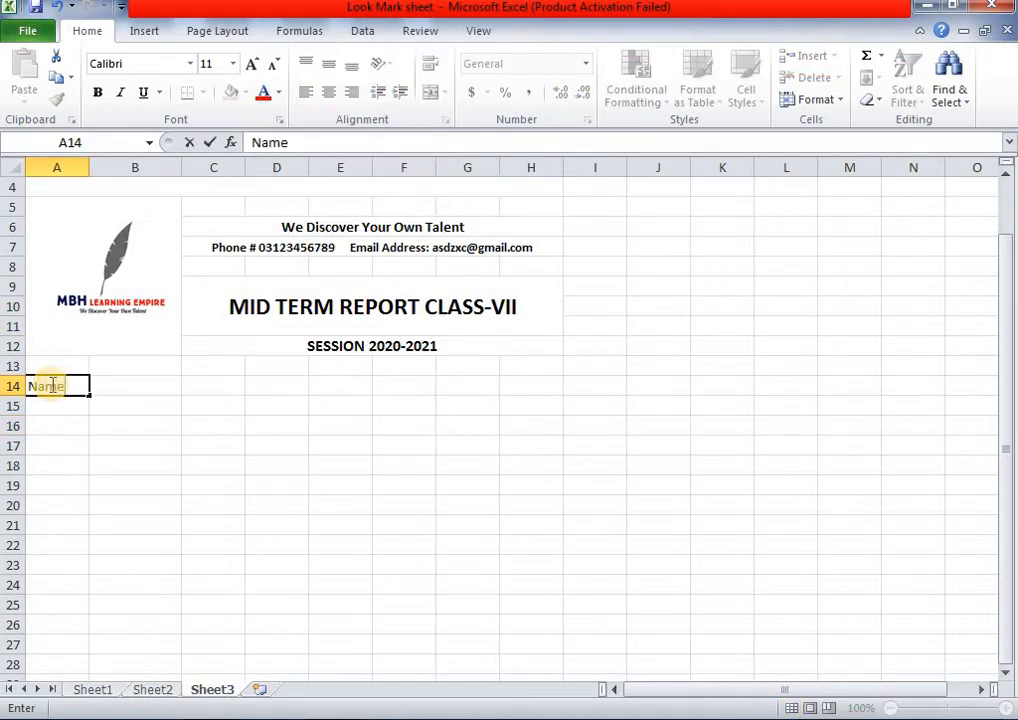
key(Tab)
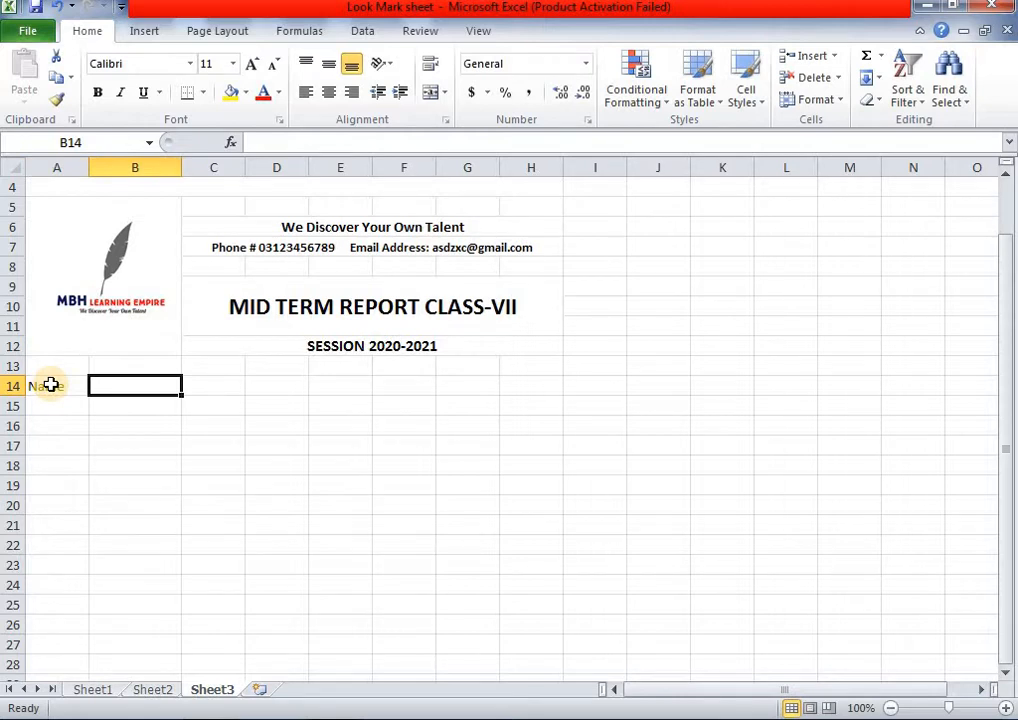
key(Tab)
key(Tab)
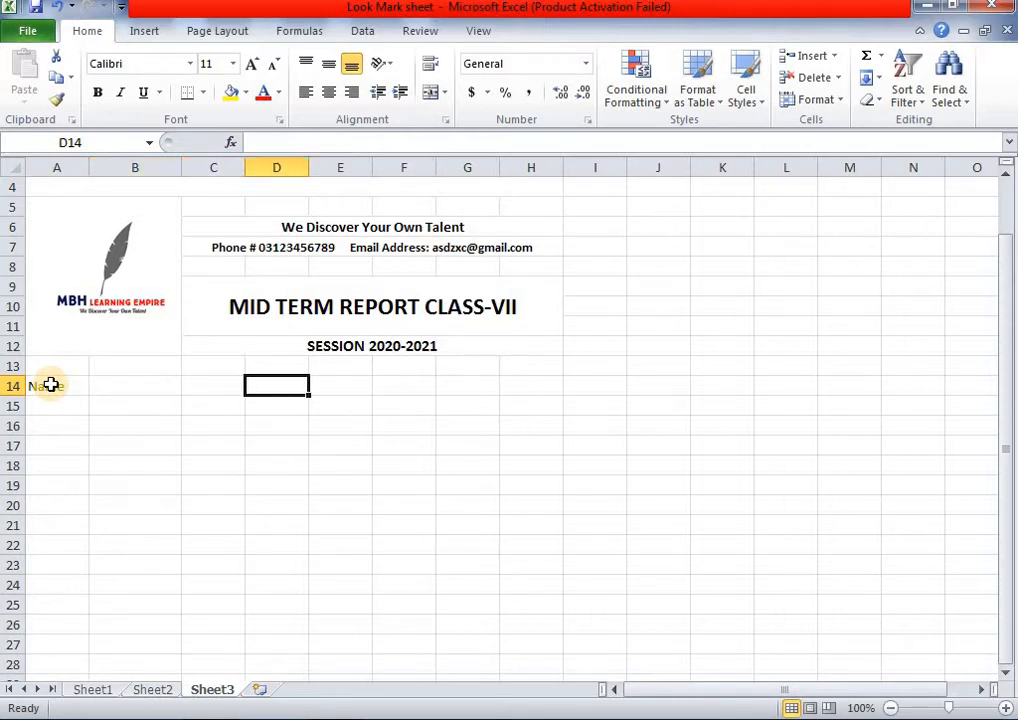
key(shift+Tab)
text(Son)
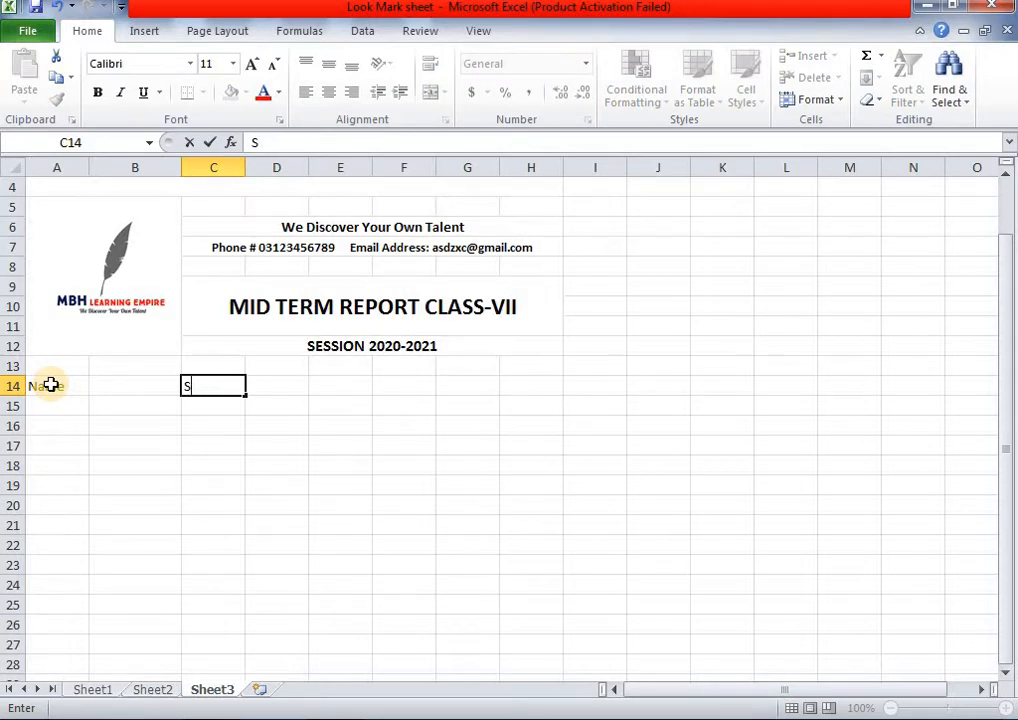
key(BackSpace)
text(/O)
key(Tab)
key(Tab)
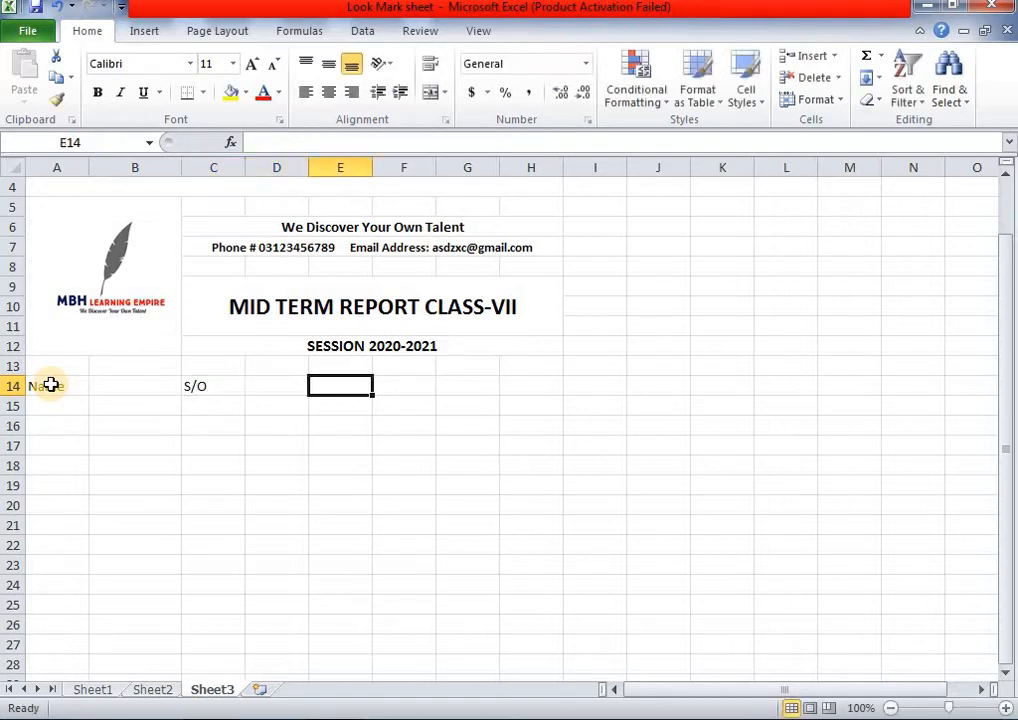
key(Tab)
- Put 'Roll no' in G14, clearing the stray 'Roll #' from F14
text(Ro)
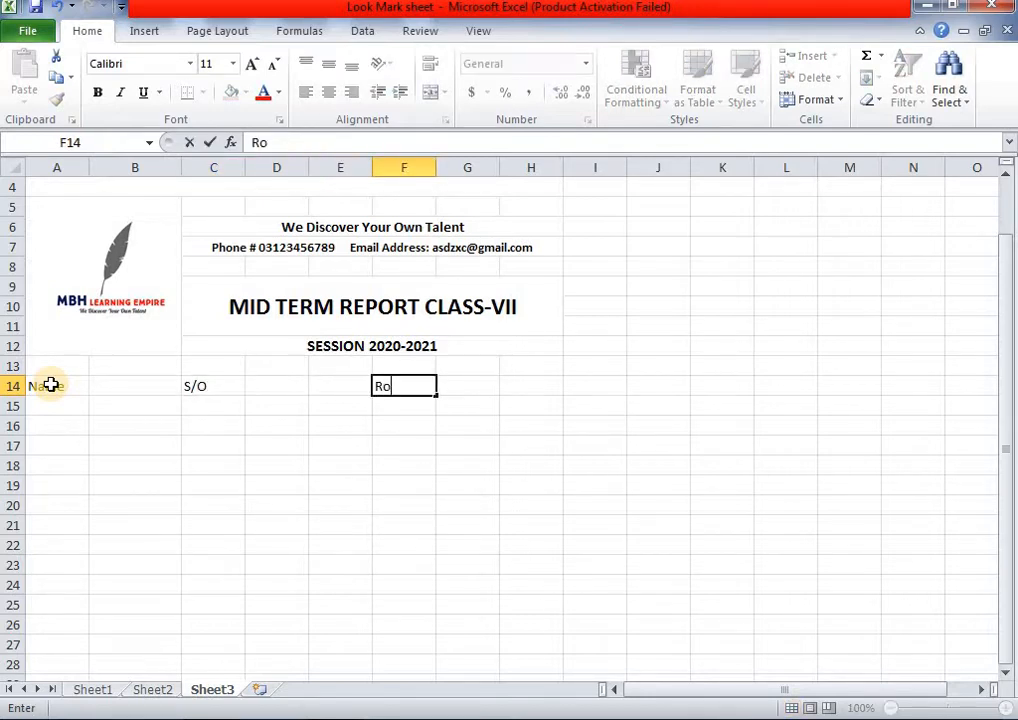
text(ll #)
click(455, 390)
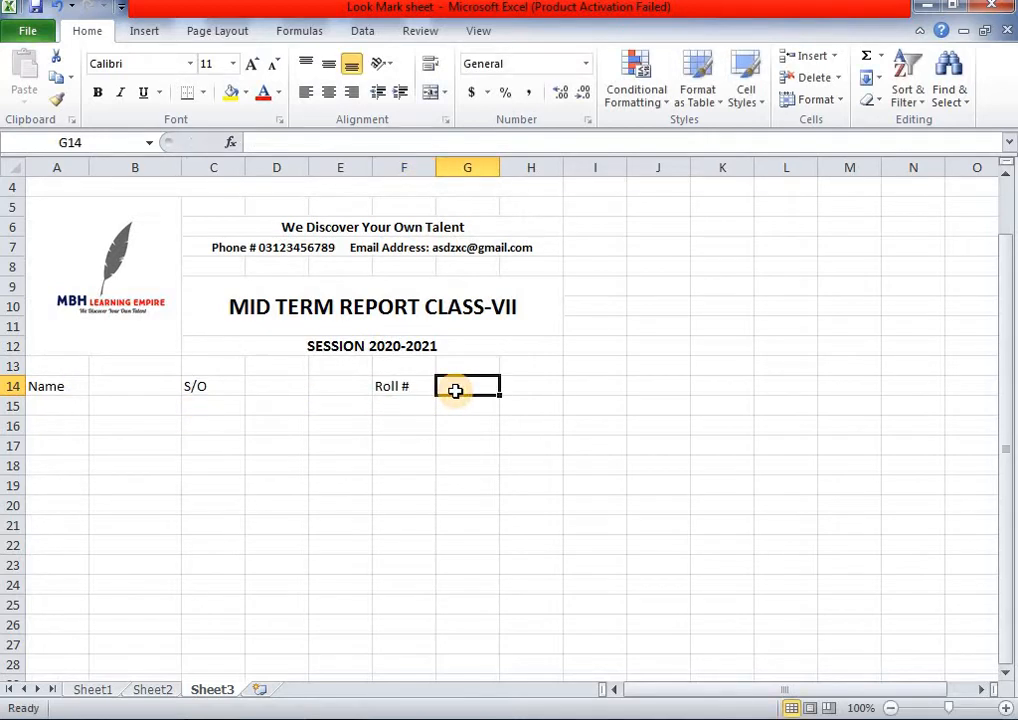
click(394, 390)
key(Delete)
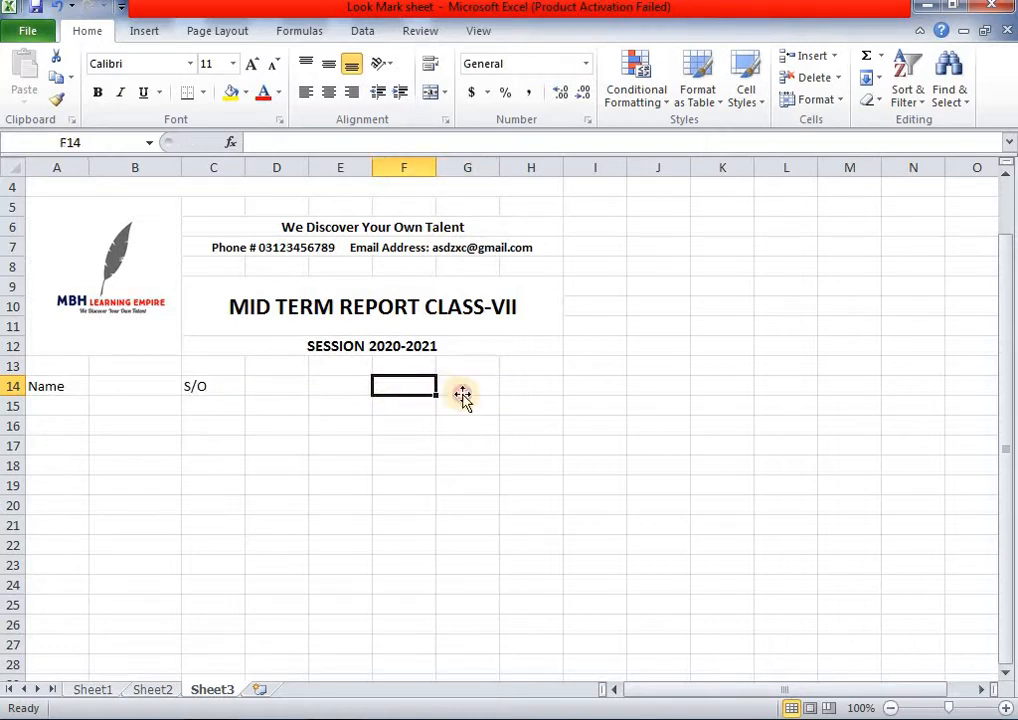
click(461, 396)
text(Roll)
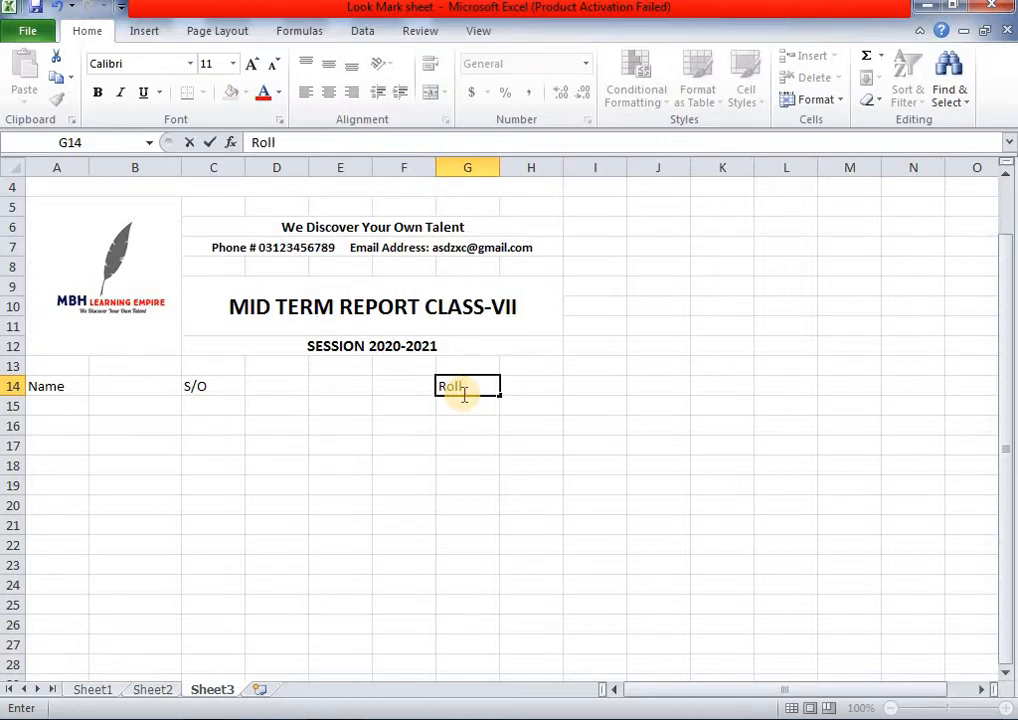
text( no)
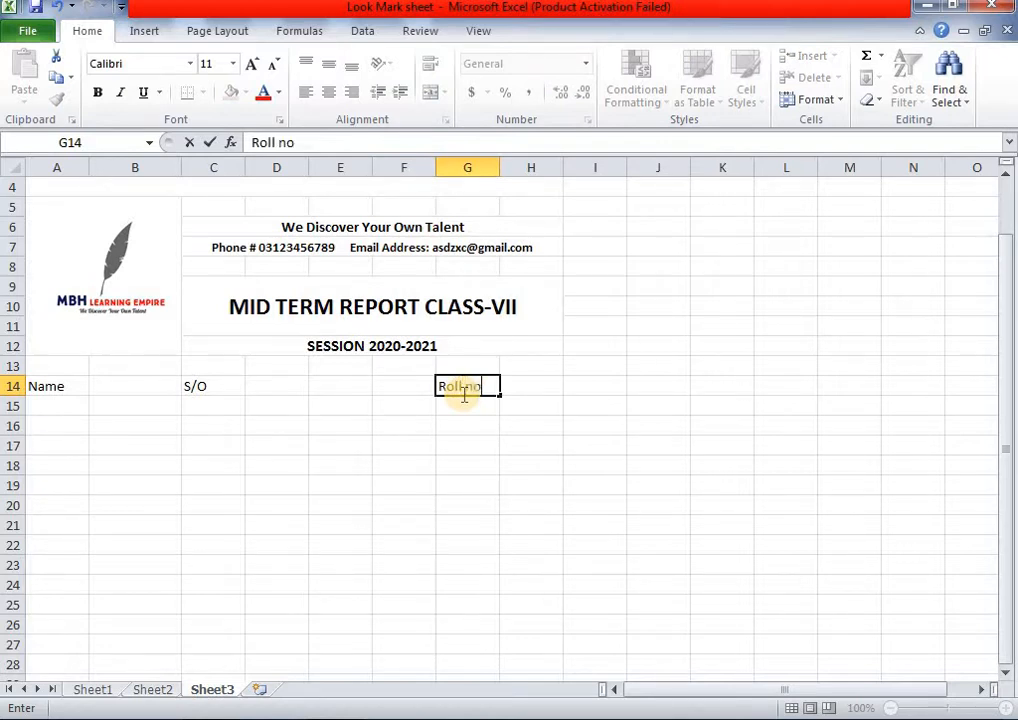
click(539, 390)
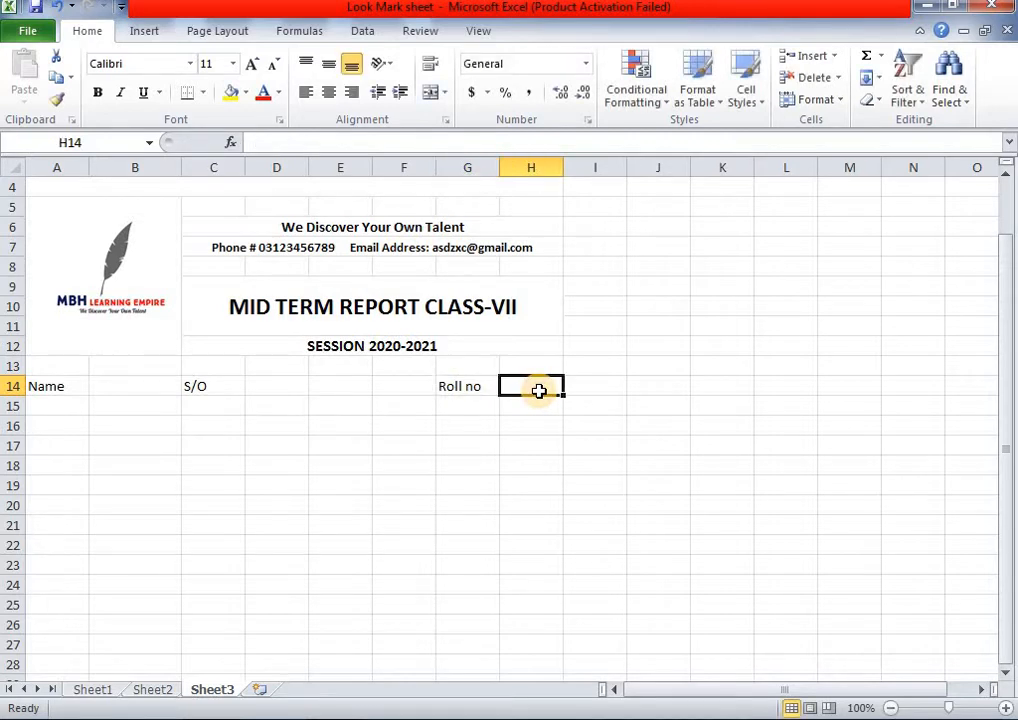
- Move the S/O label from C14 to D14
click(206, 391)
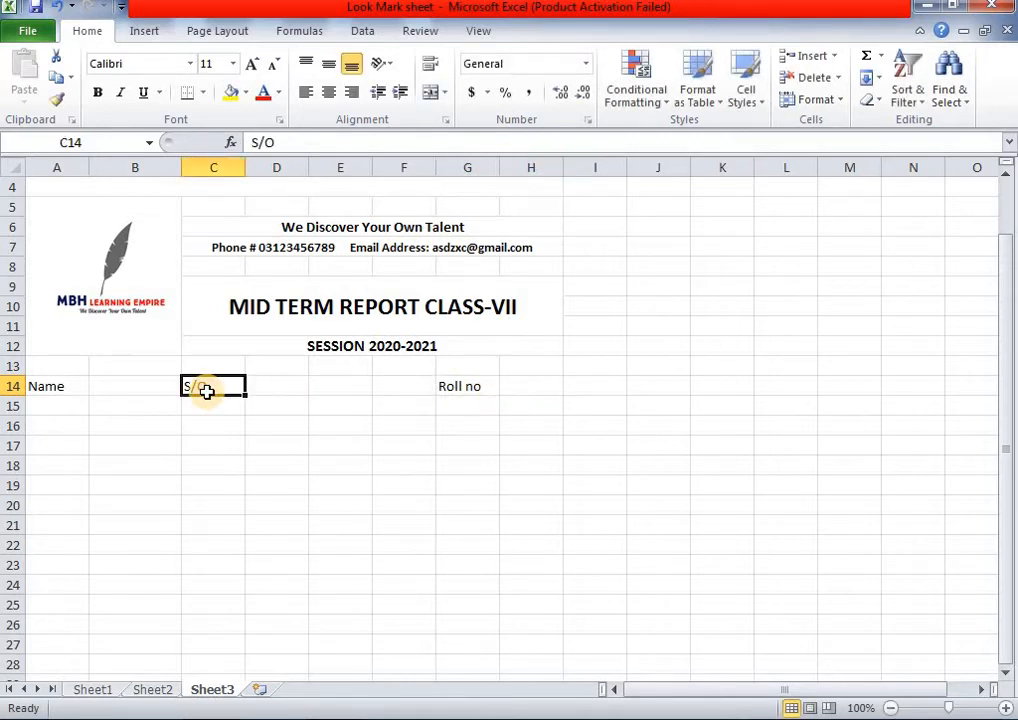
key(Delete)
click(279, 386)
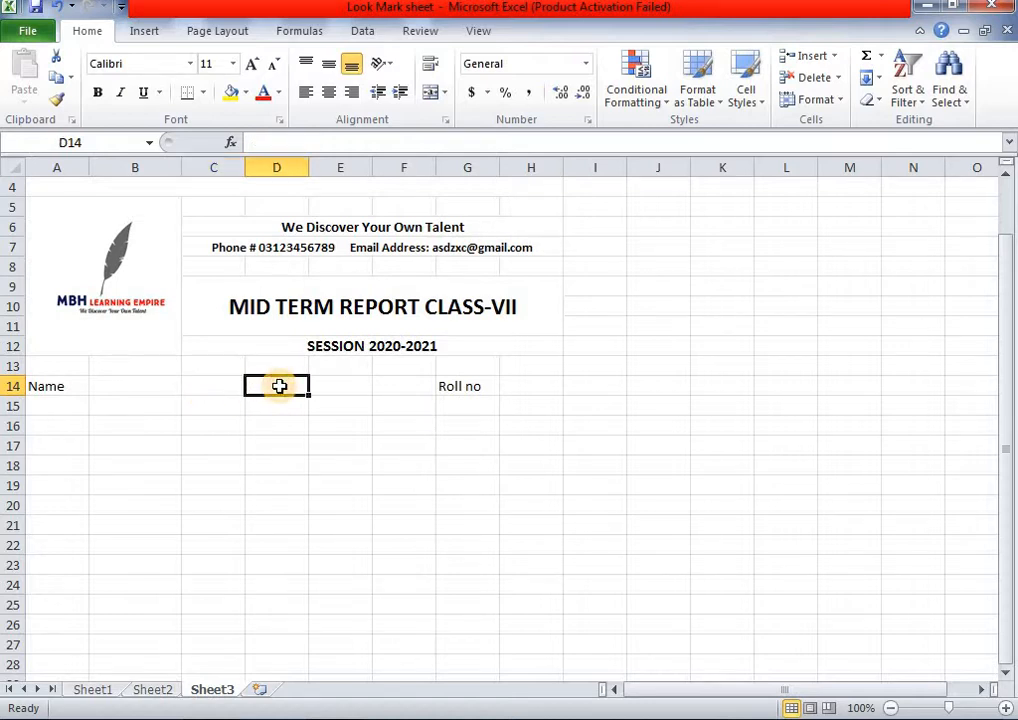
text(S/O)
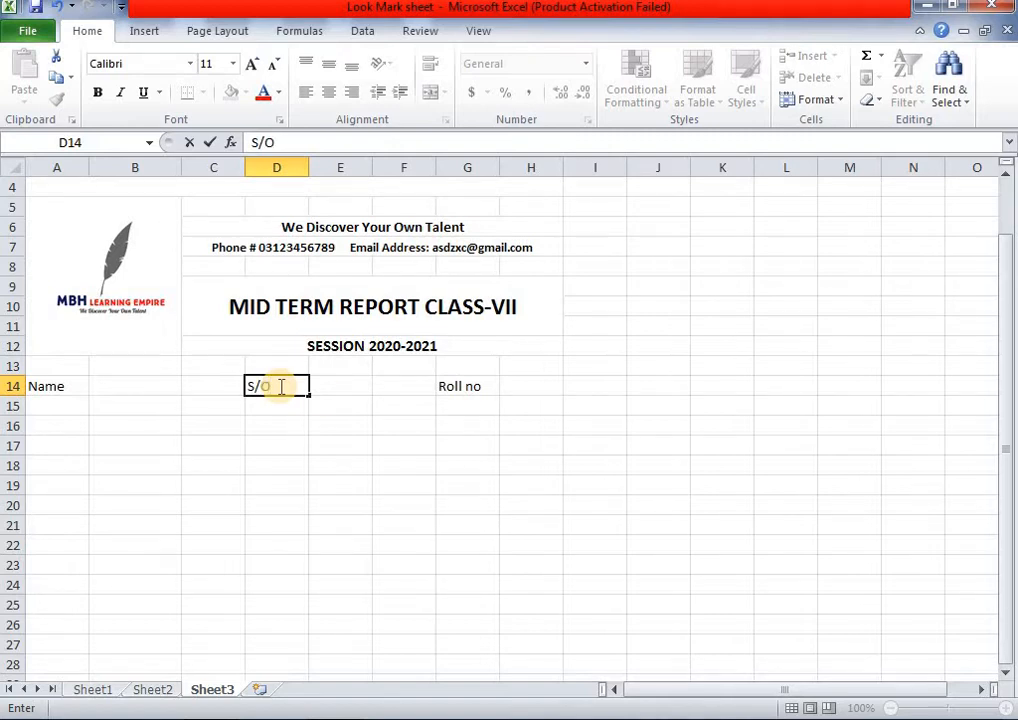
click(398, 447)
- Make the Name, S/O and Roll no labels bold
click(40, 388)
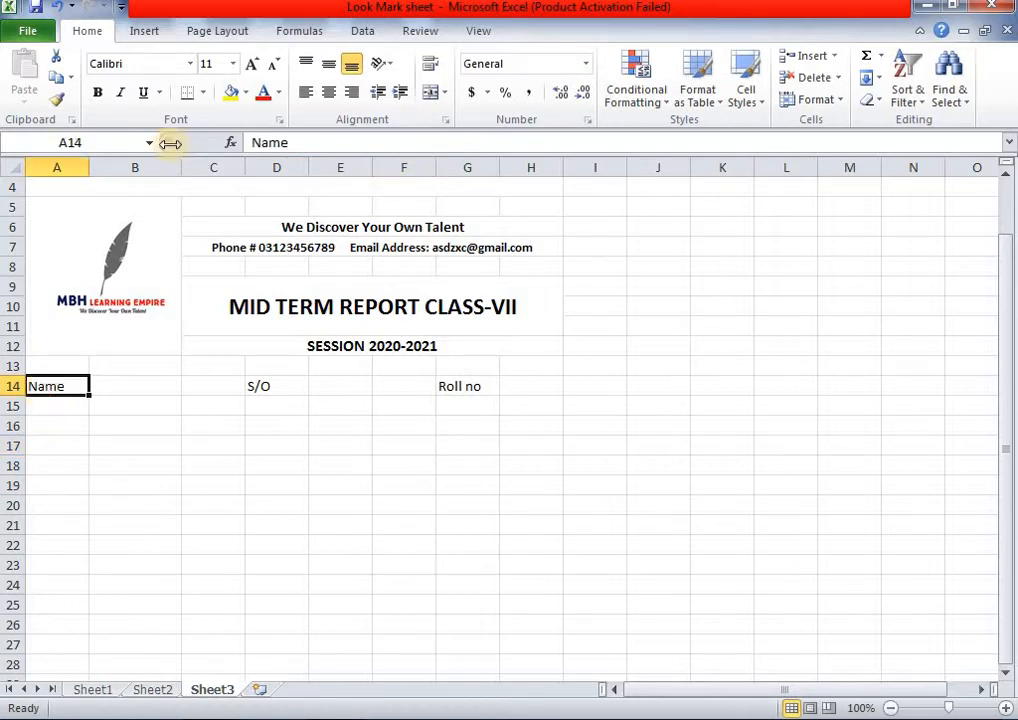
click(97, 92)
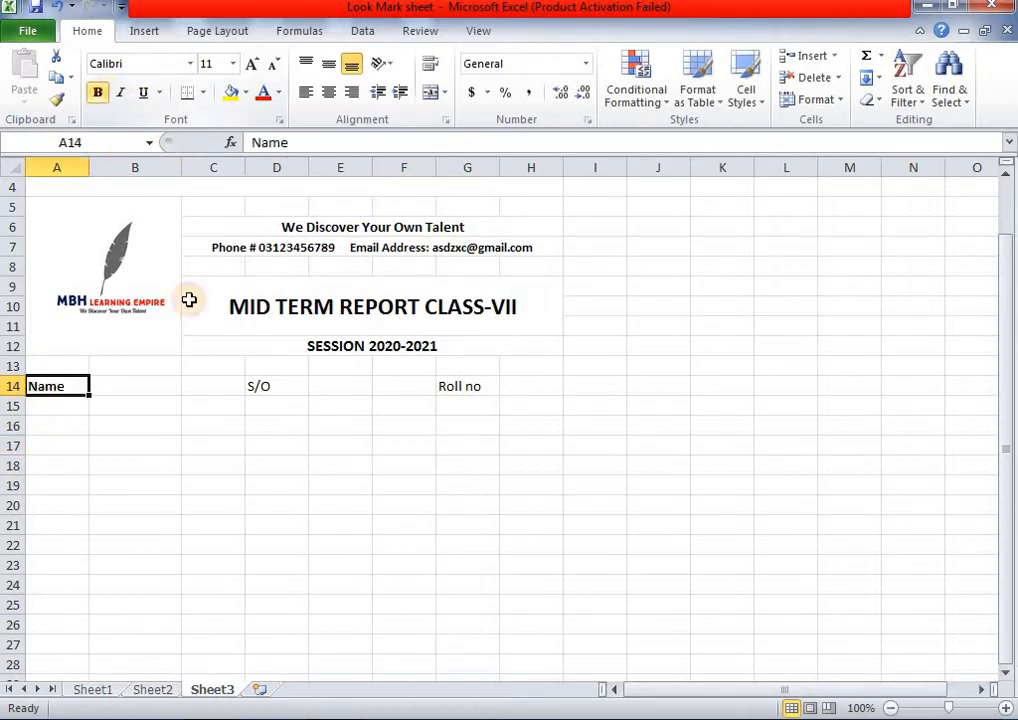
click(273, 382)
click(97, 92)
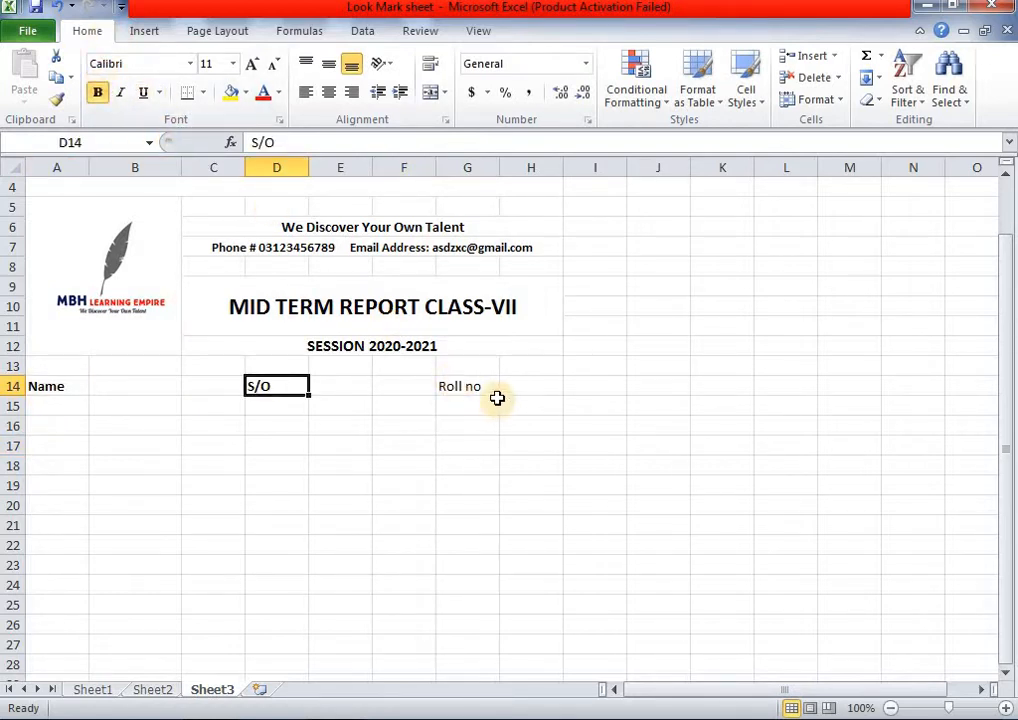
click(490, 388)
click(98, 92)
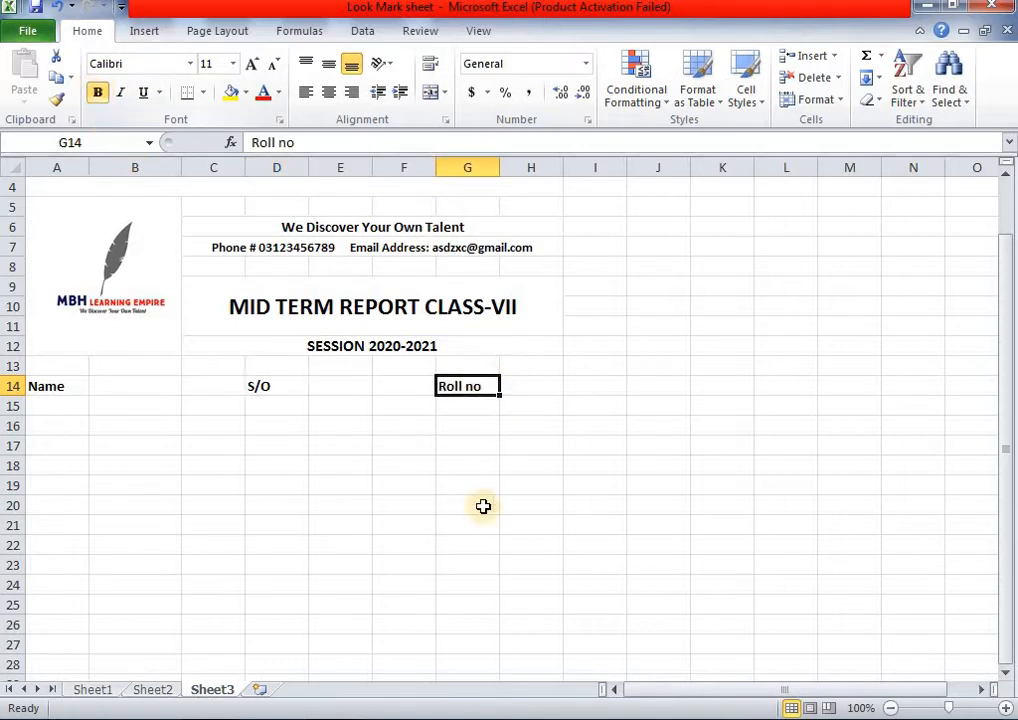
click(468, 522)
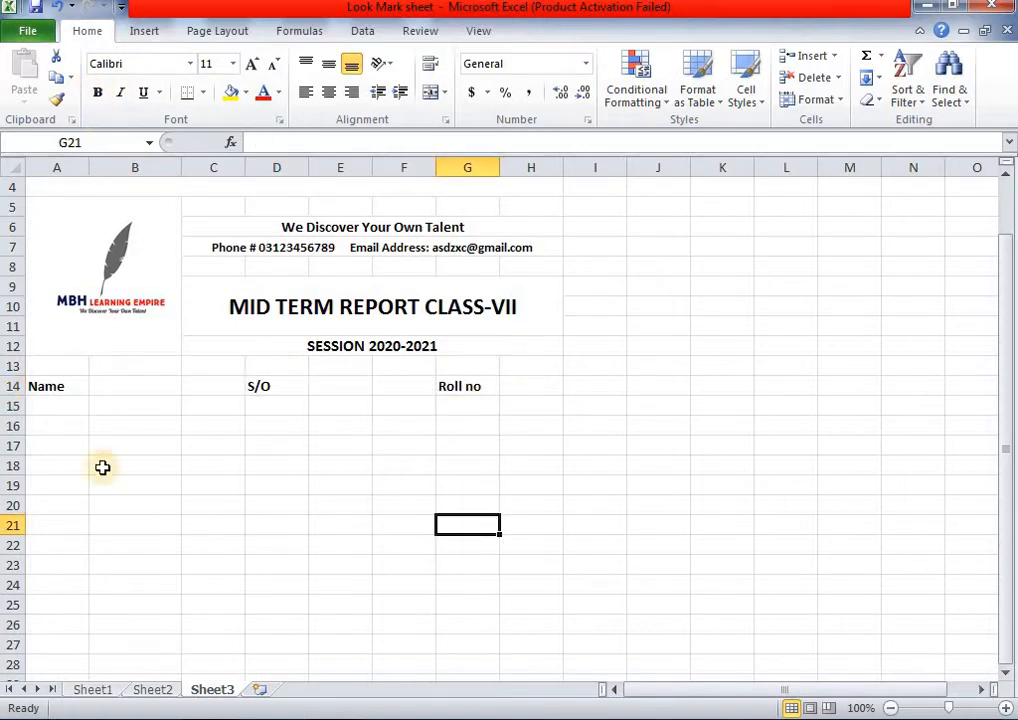
click(160, 690)
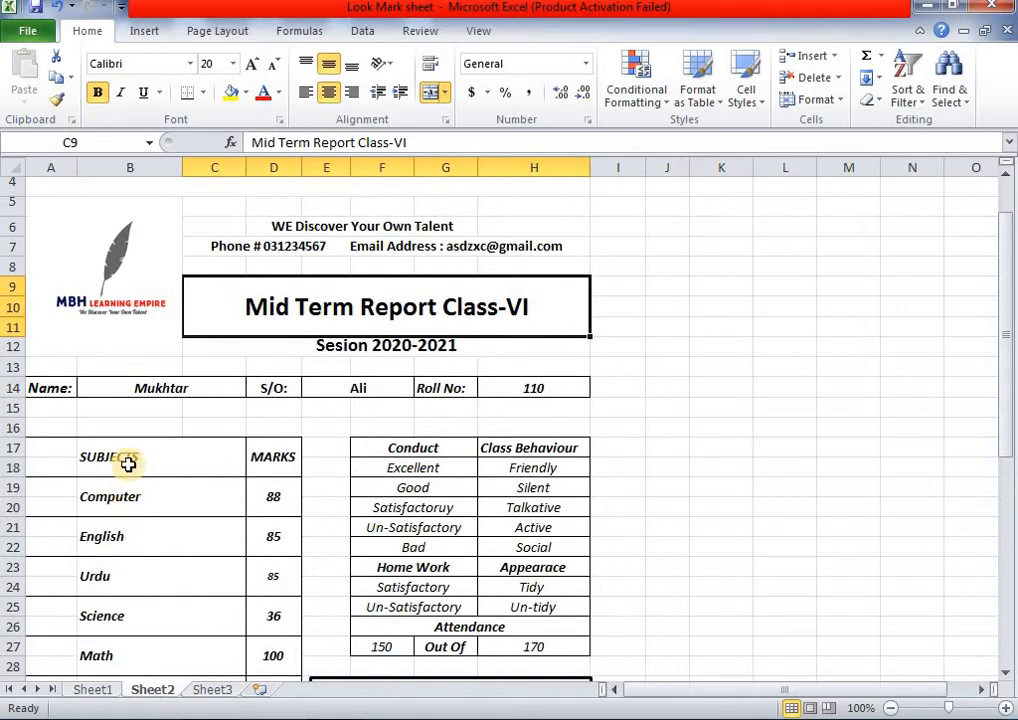
scroll(128, 463, down, 4)
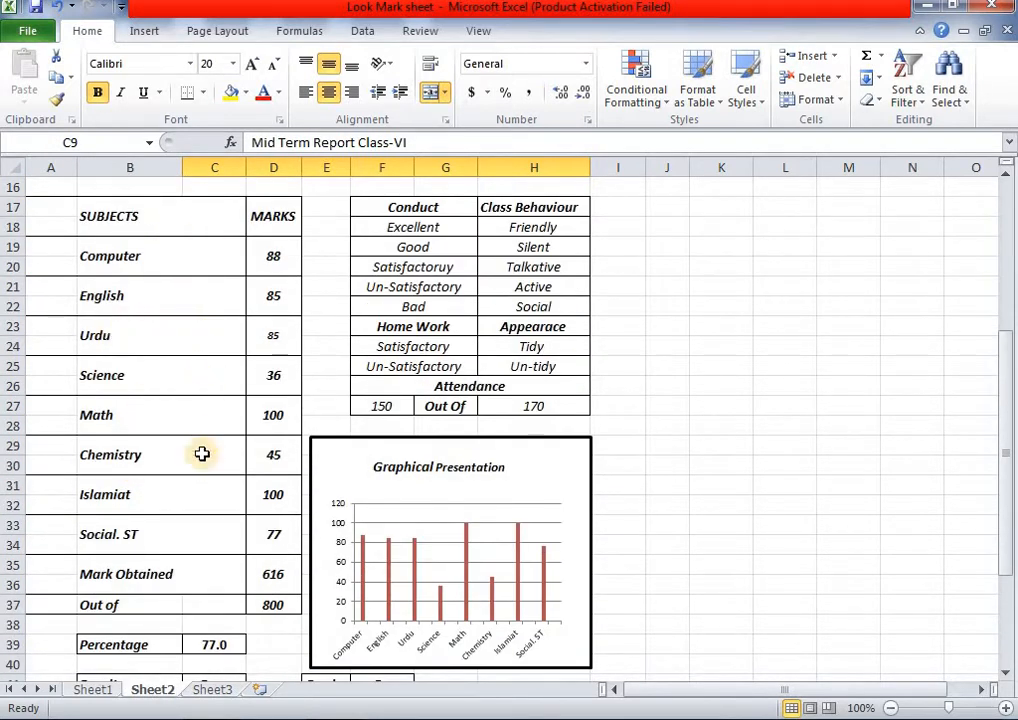
scroll(539, 327, up, 1)
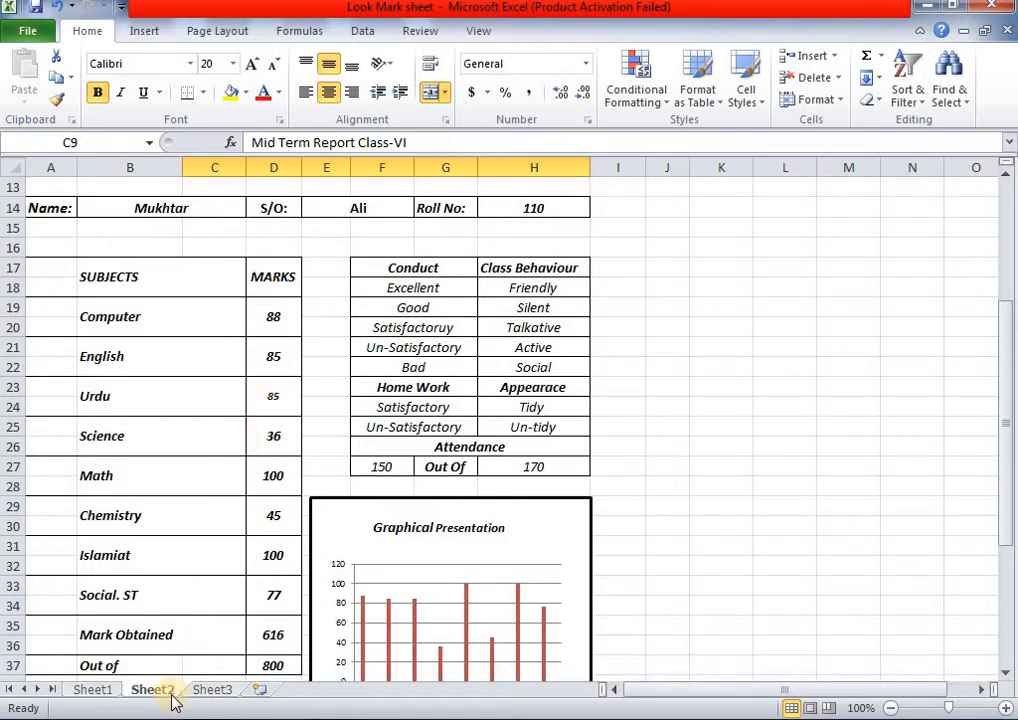
click(205, 690)
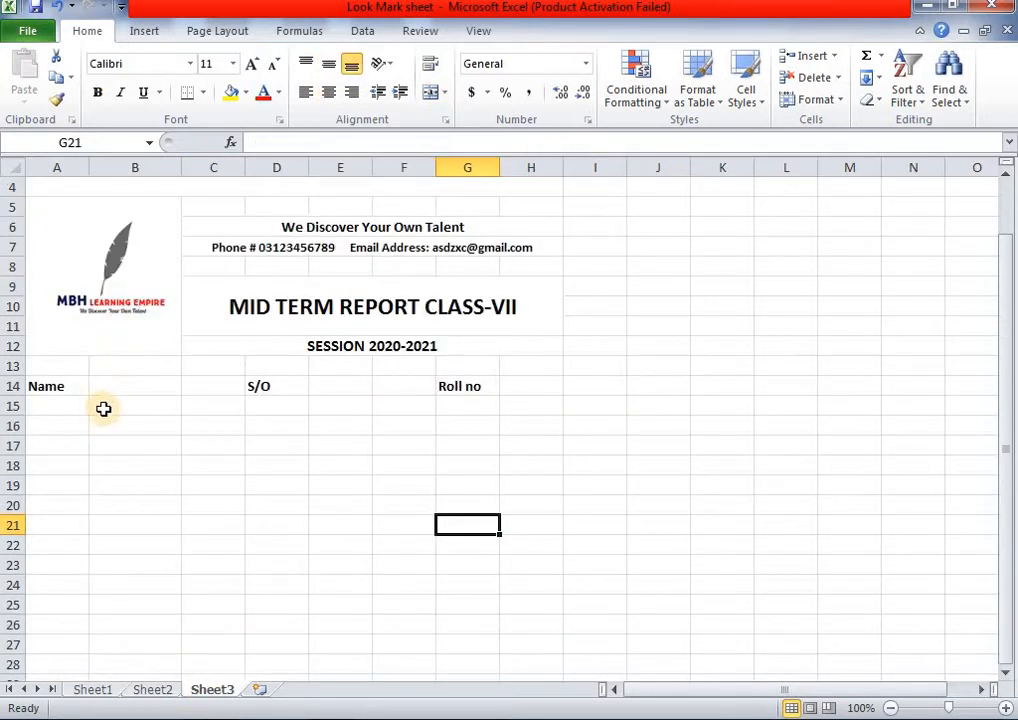
- Try merging B15:C16, undo the merge, and compare against Sheet2's finished report
drag(102, 409, 207, 428)
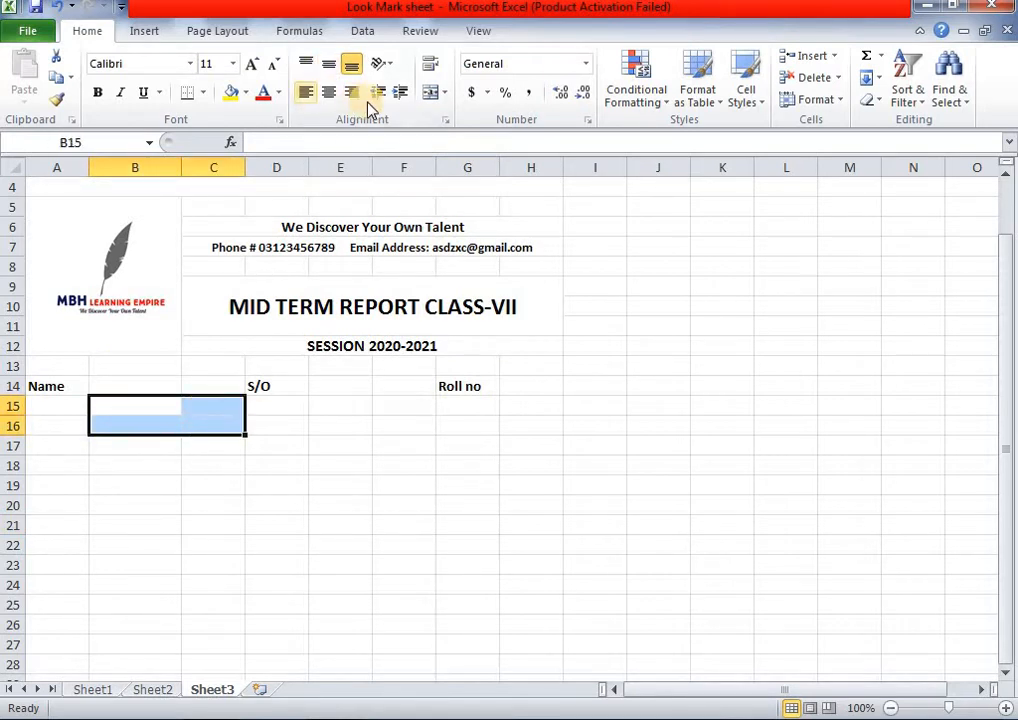
click(430, 92)
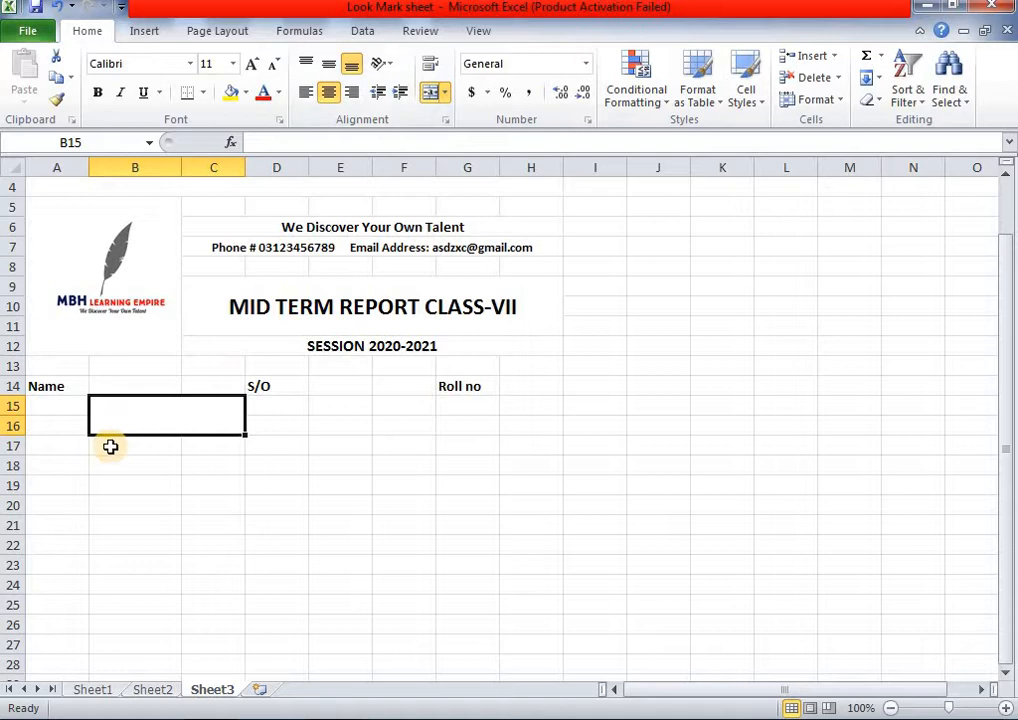
drag(110, 447, 200, 470)
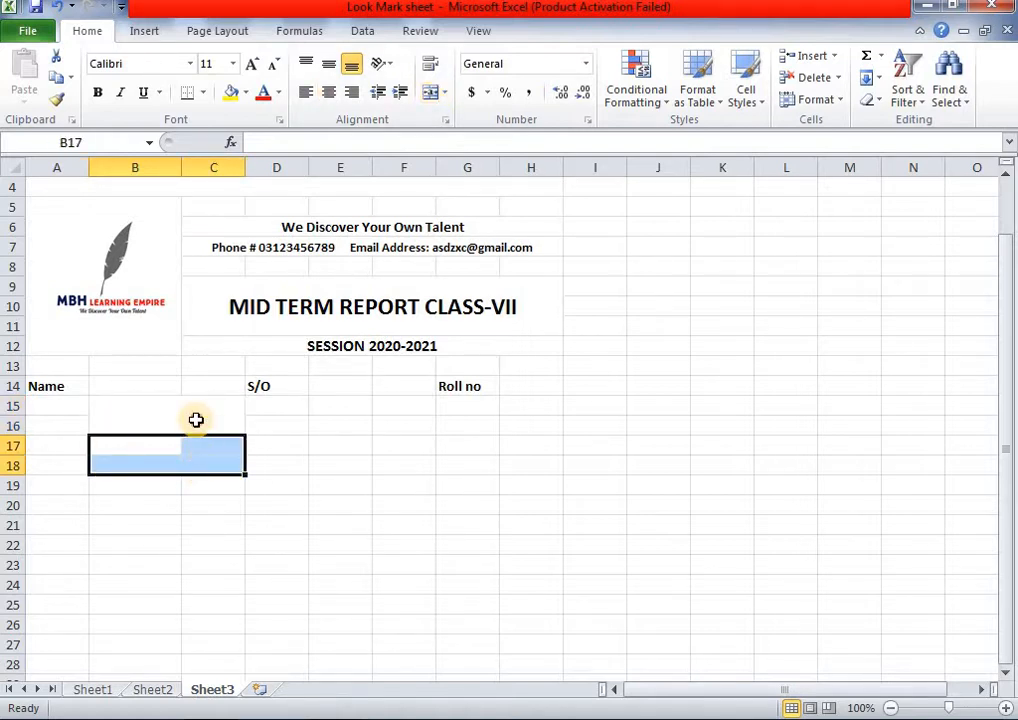
click(198, 420)
click(428, 97)
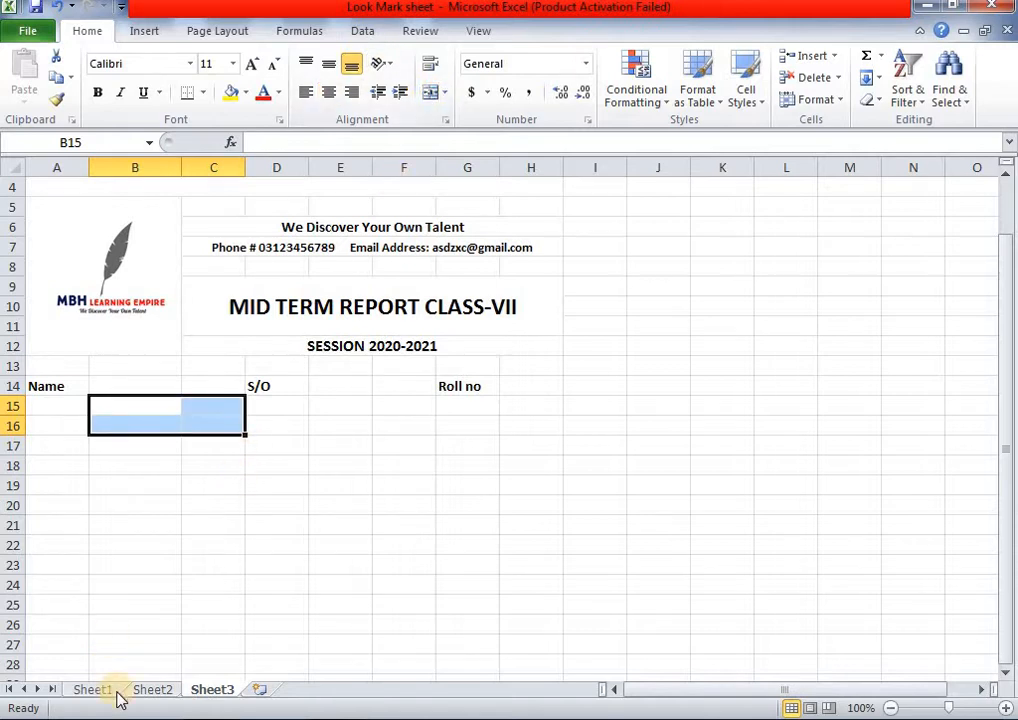
click(135, 690)
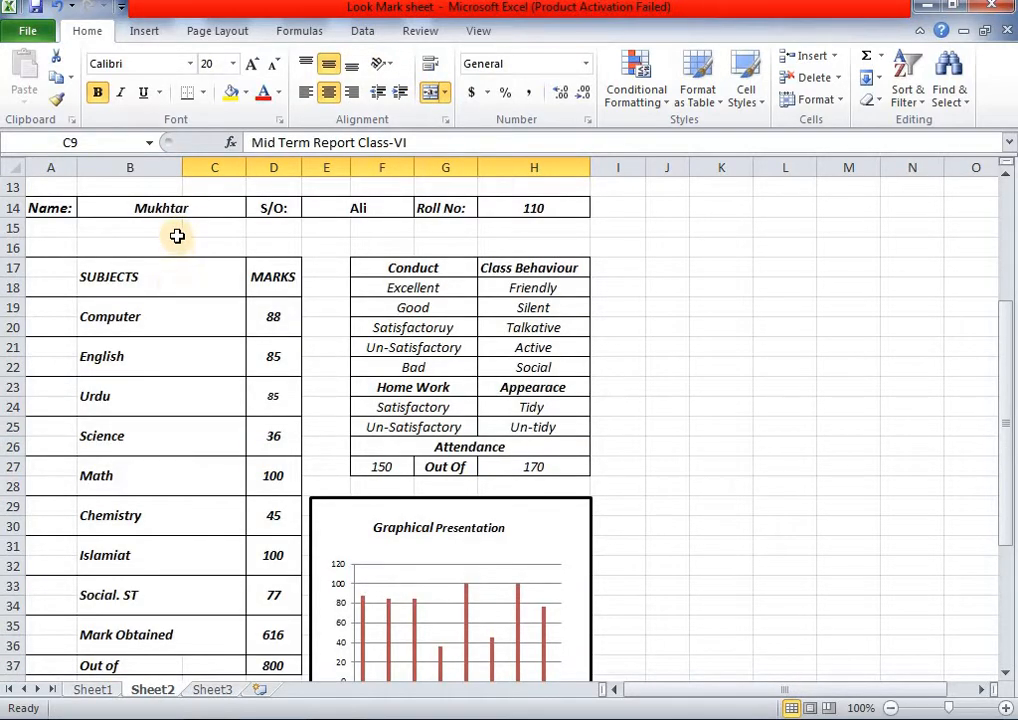
click(208, 689)
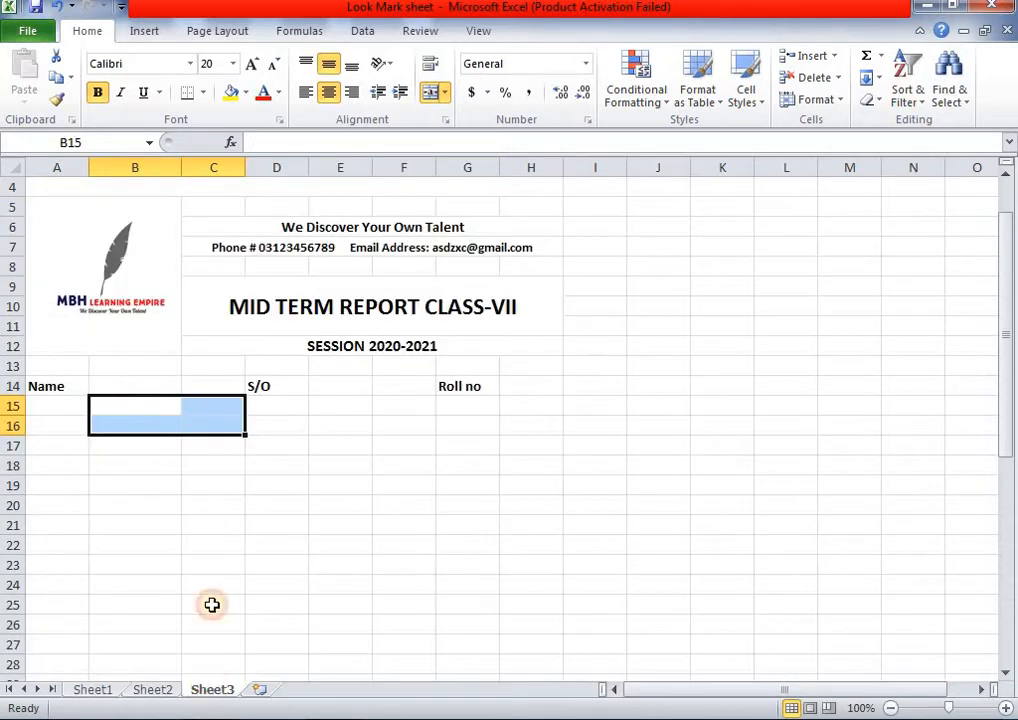
click(122, 501)
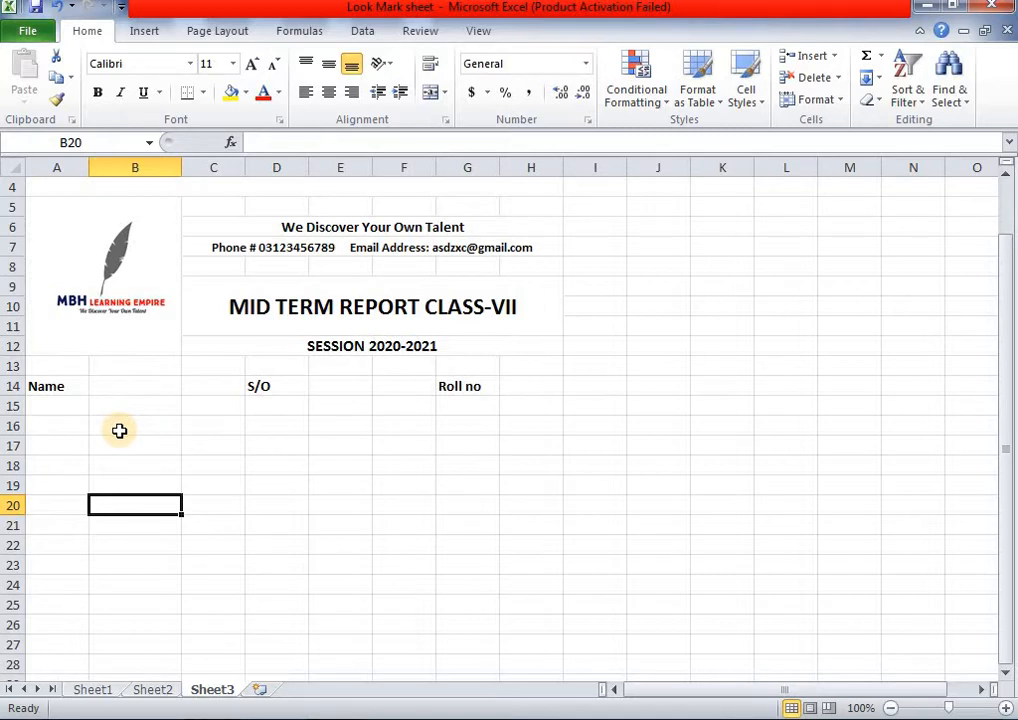
- Merge B17:C18, B19:C20 and B21:C22 each into a single centred cell
drag(112, 452, 184, 473)
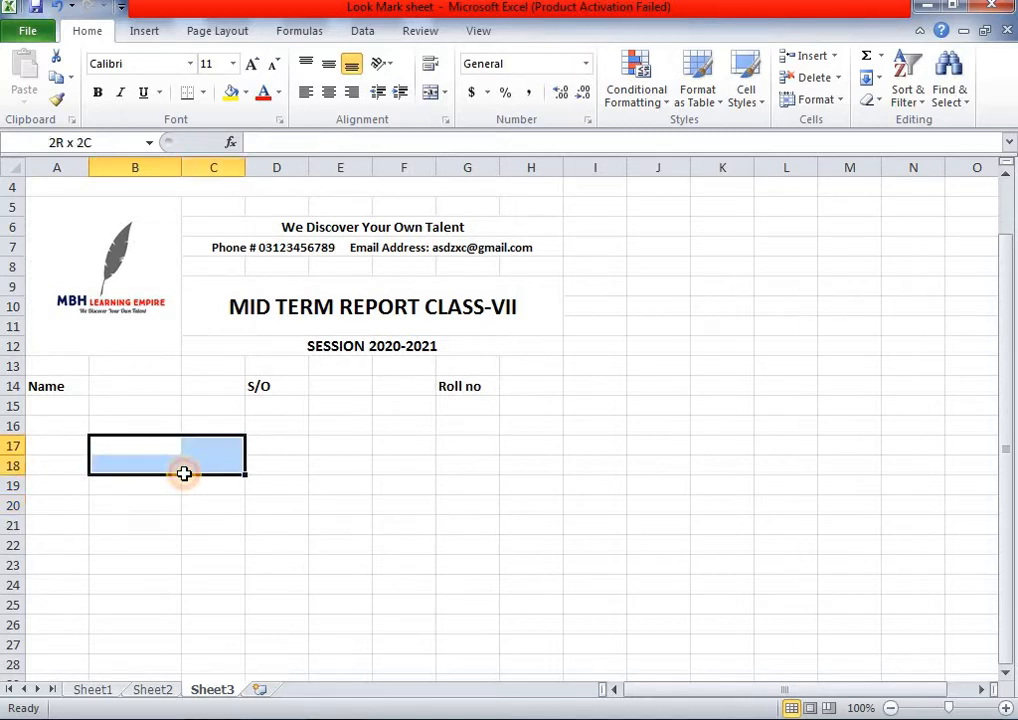
click(430, 92)
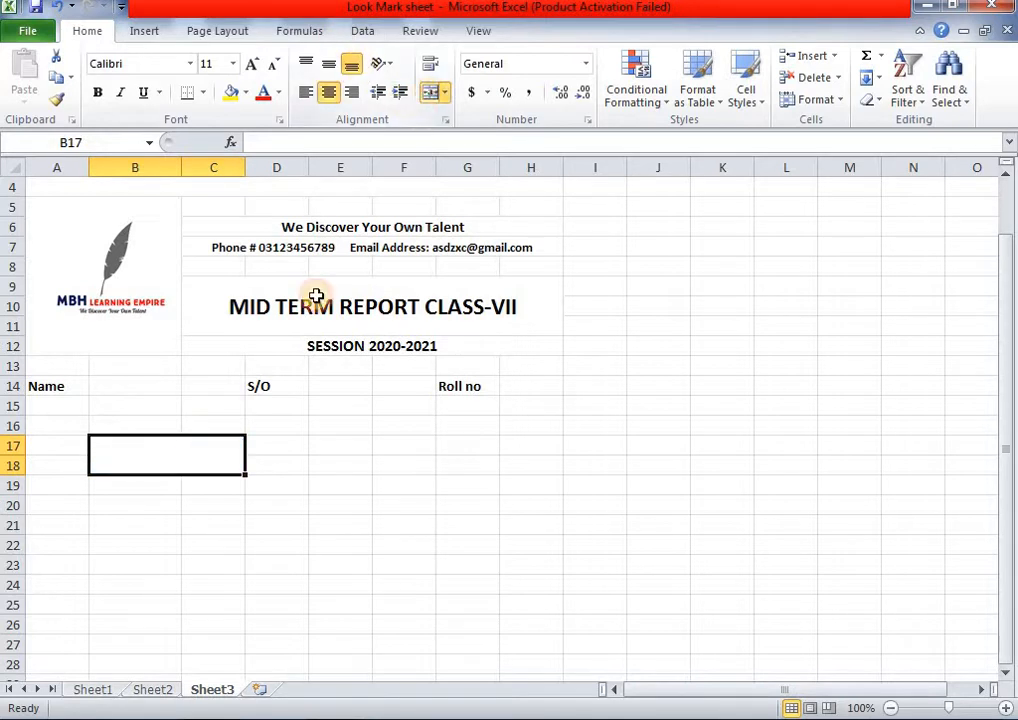
drag(123, 488, 216, 509)
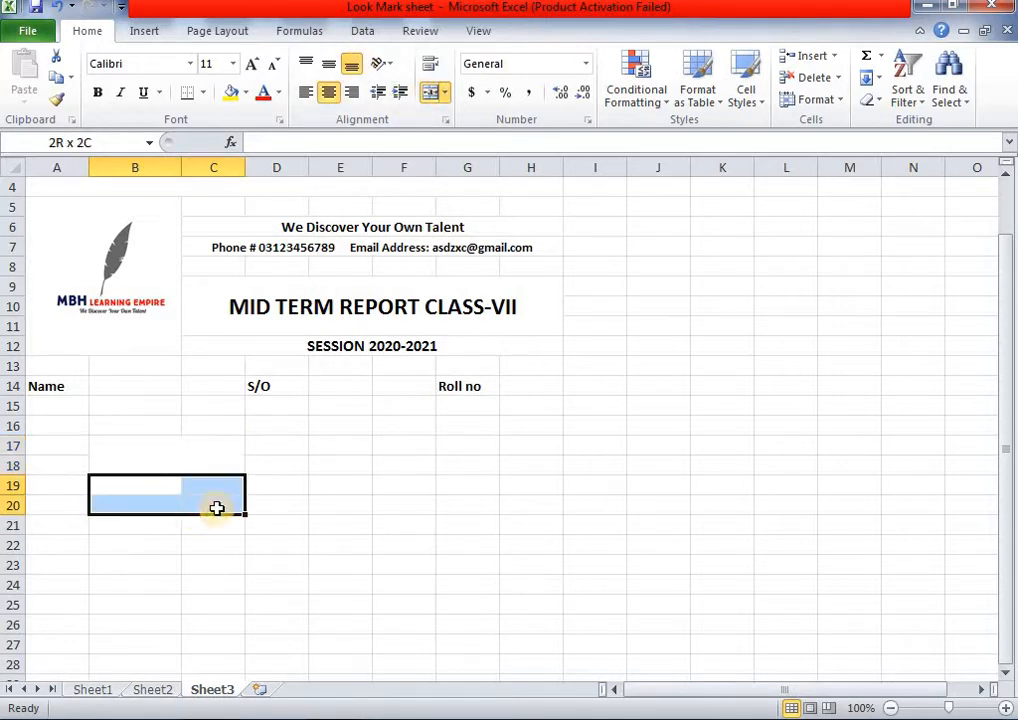
click(430, 92)
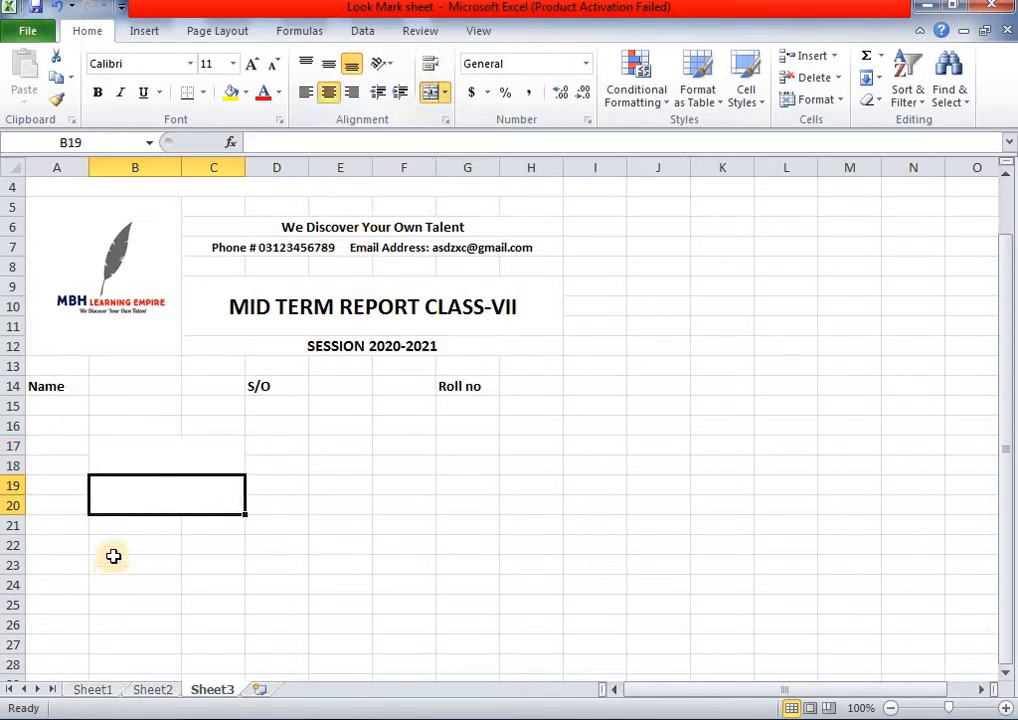
drag(119, 530, 213, 544)
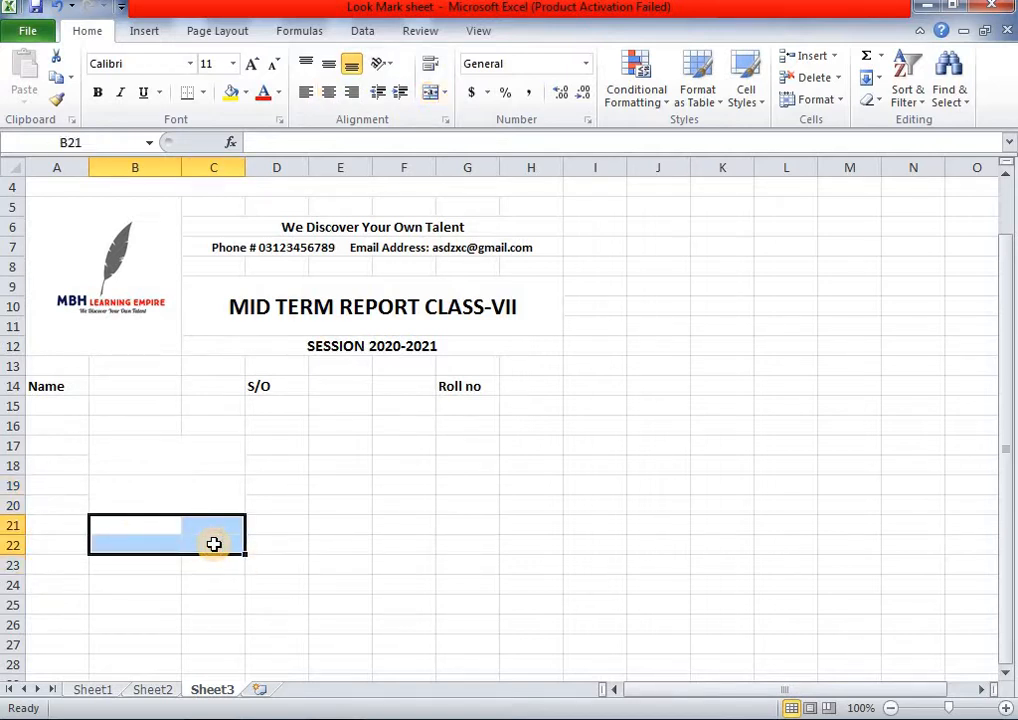
click(436, 100)
- Enter the heading 'Subjects' in the merged B17 cell
double_click(184, 450)
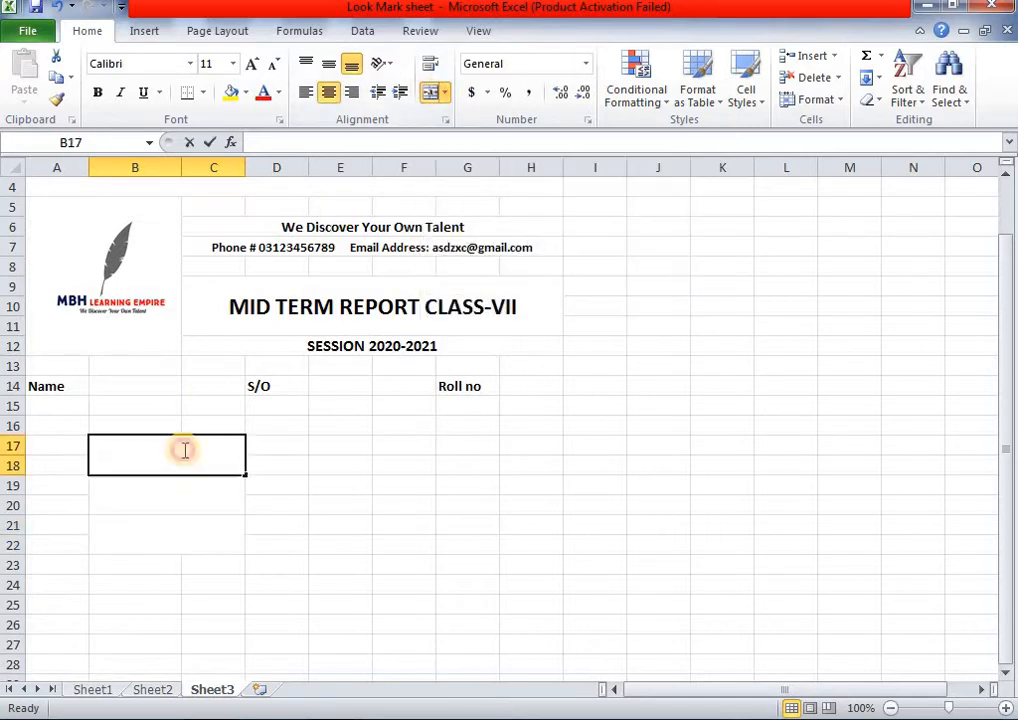
double_click(184, 450)
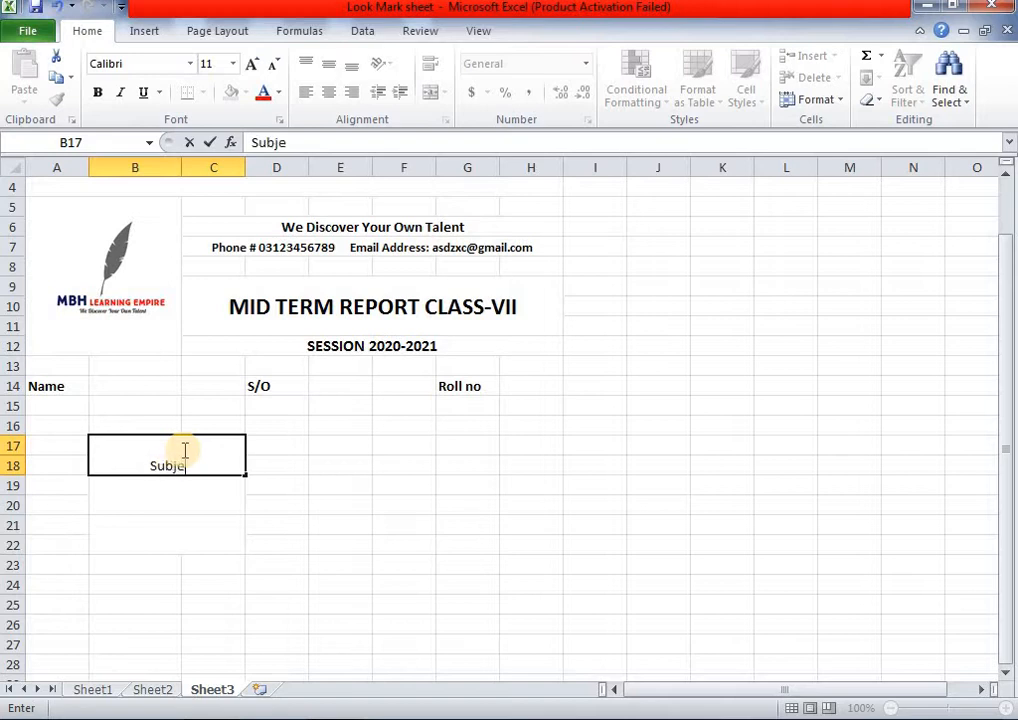
text(s)
key(Return)
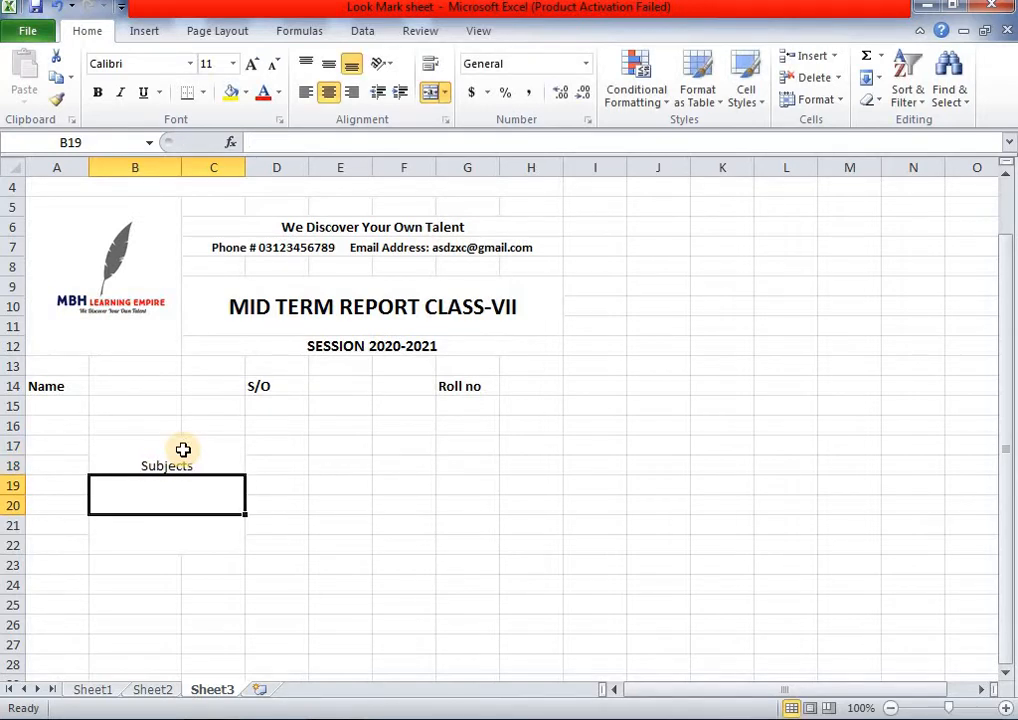
- Merge B23:C24, B25:C26 and B27:C28 into single cells
click(190, 540)
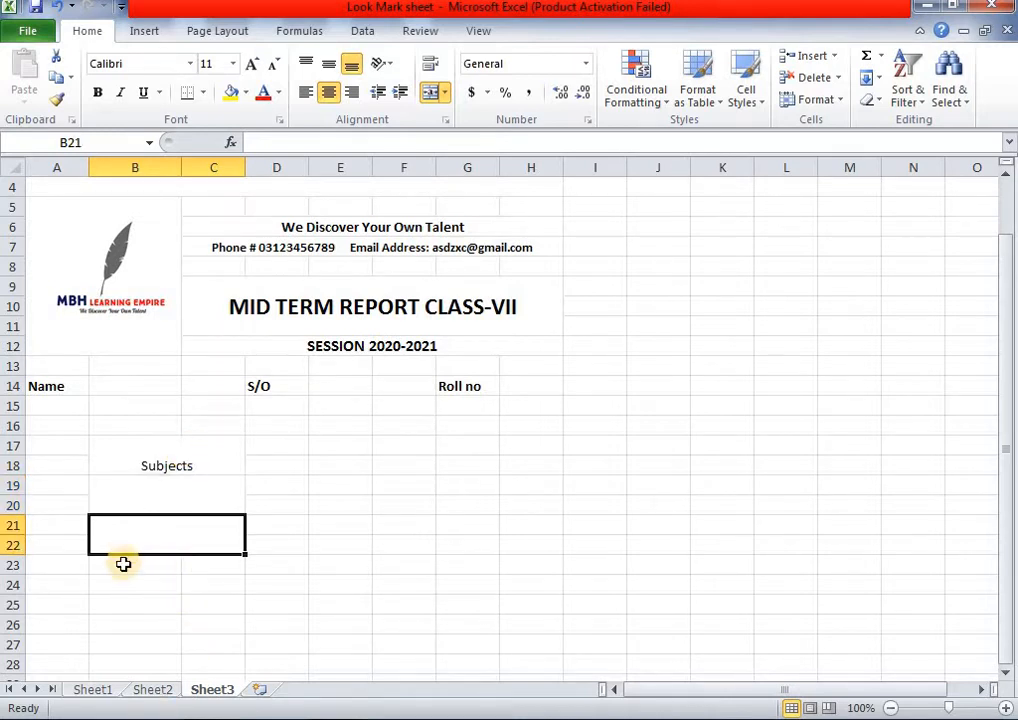
drag(123, 564, 198, 586)
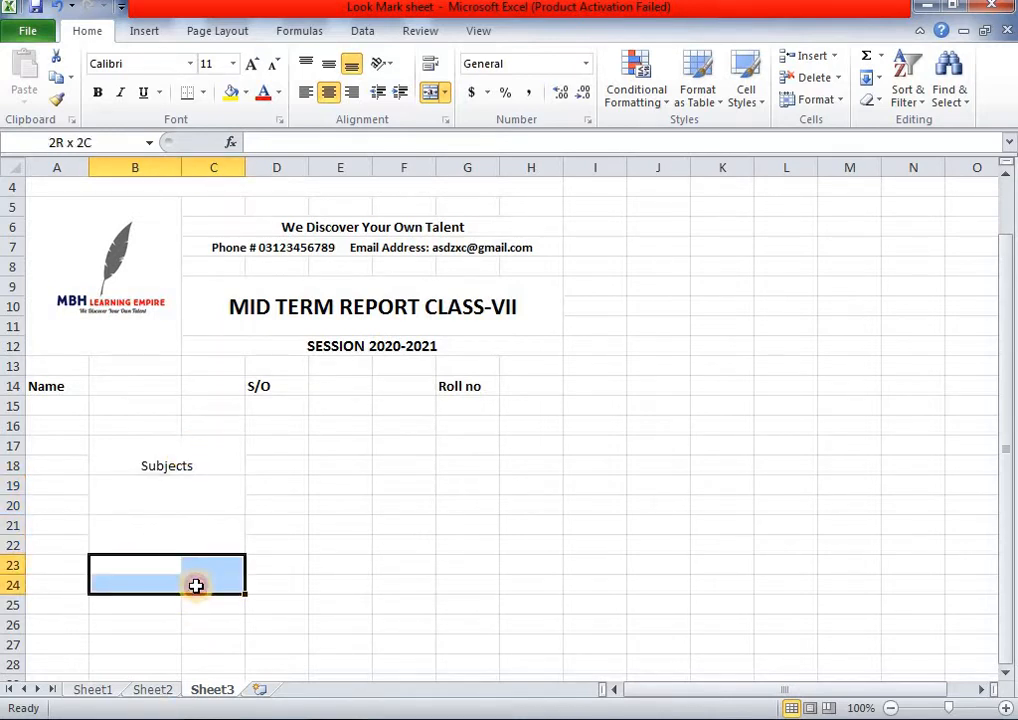
click(430, 95)
scroll(416, 275, down, 3)
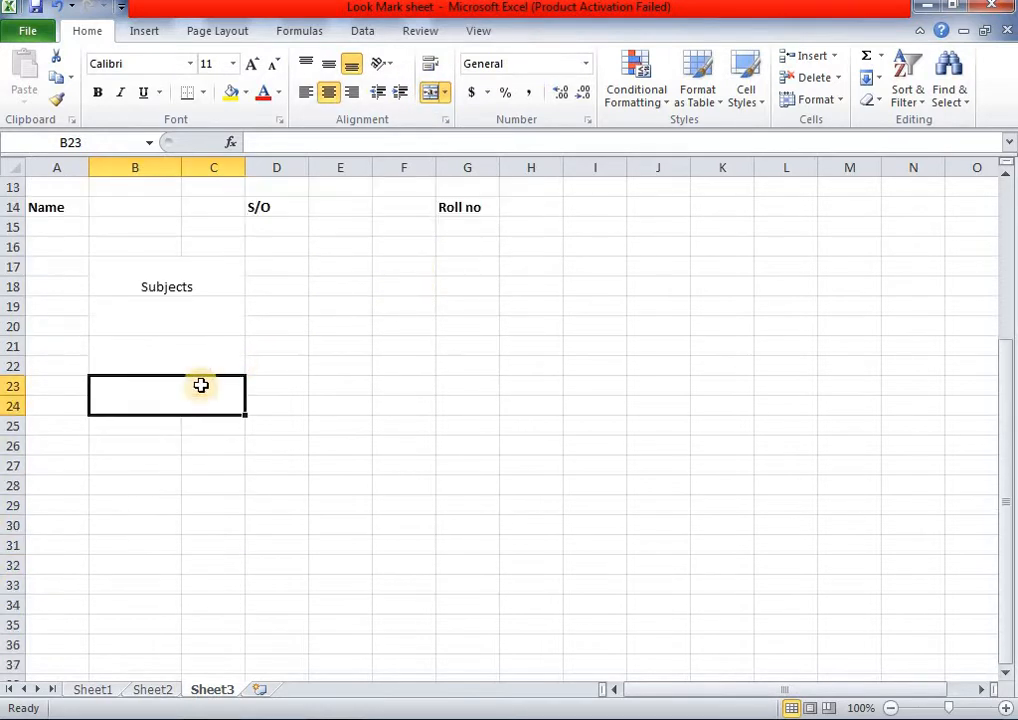
drag(126, 433, 190, 449)
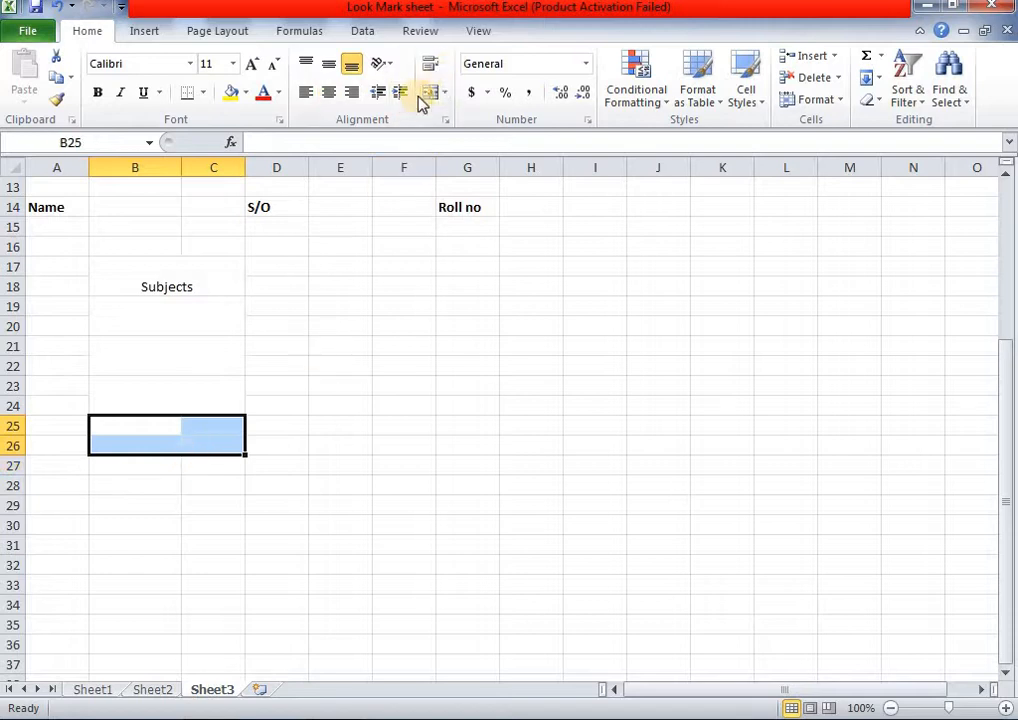
click(429, 98)
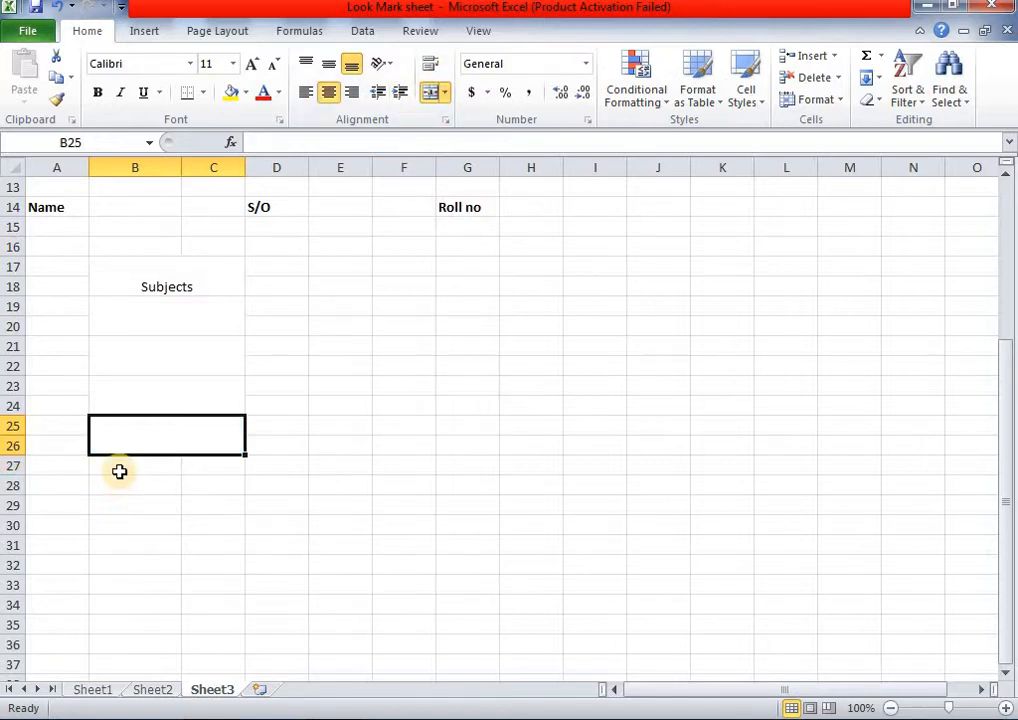
drag(118, 470, 183, 488)
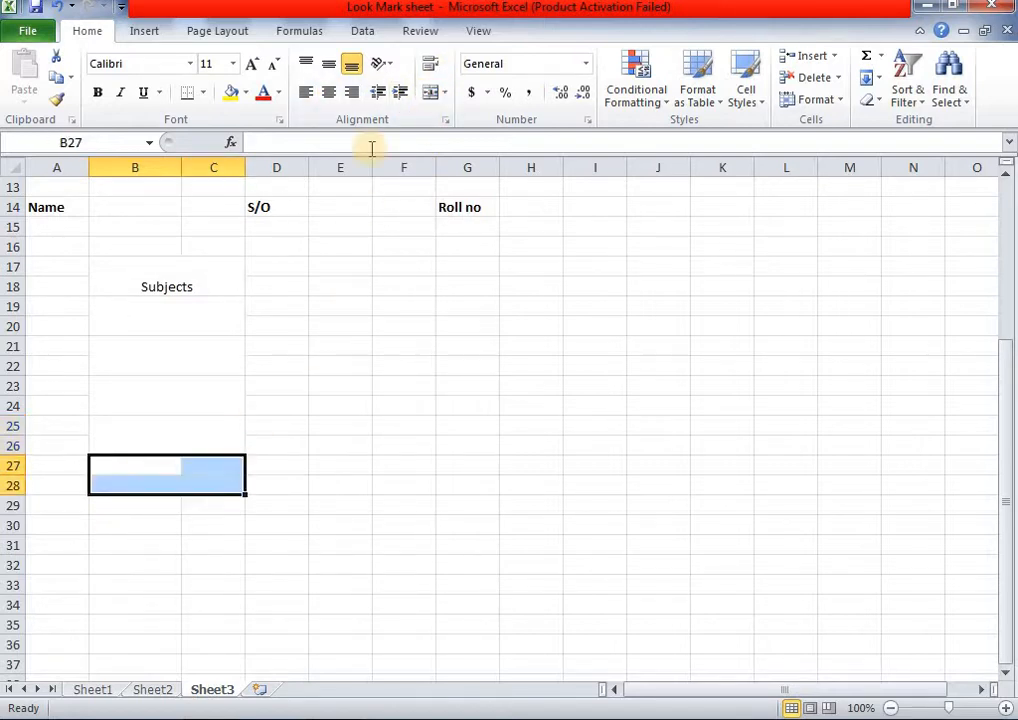
click(431, 99)
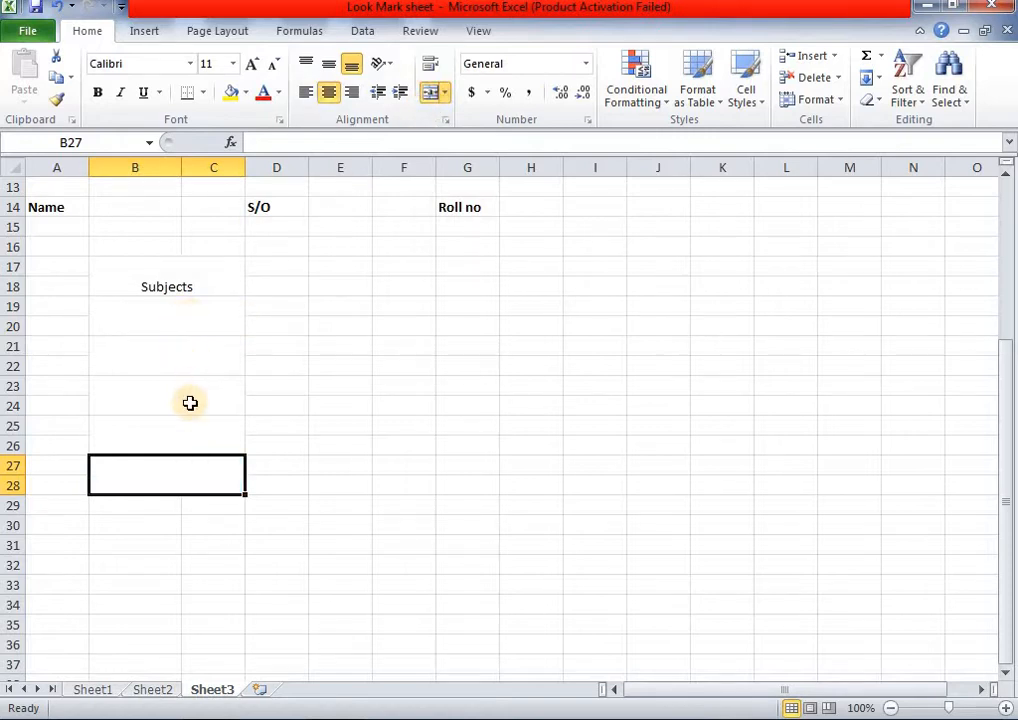
- Merge B29:C30, B31:C32 and B33:C34 into single cells
click(110, 506)
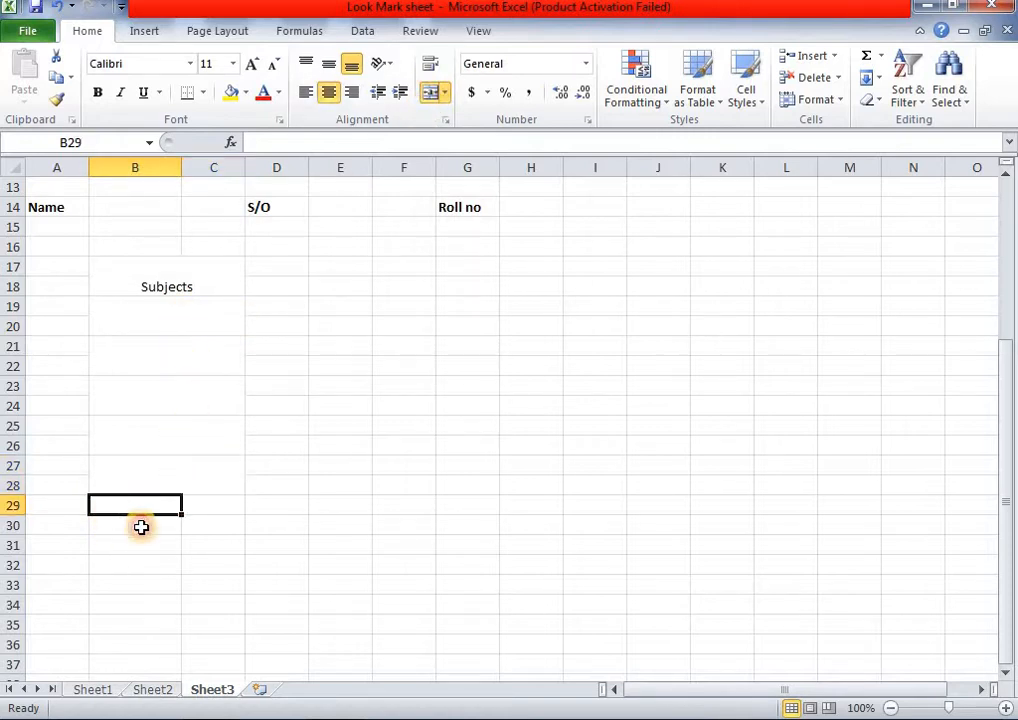
drag(135, 505, 213, 525)
click(431, 95)
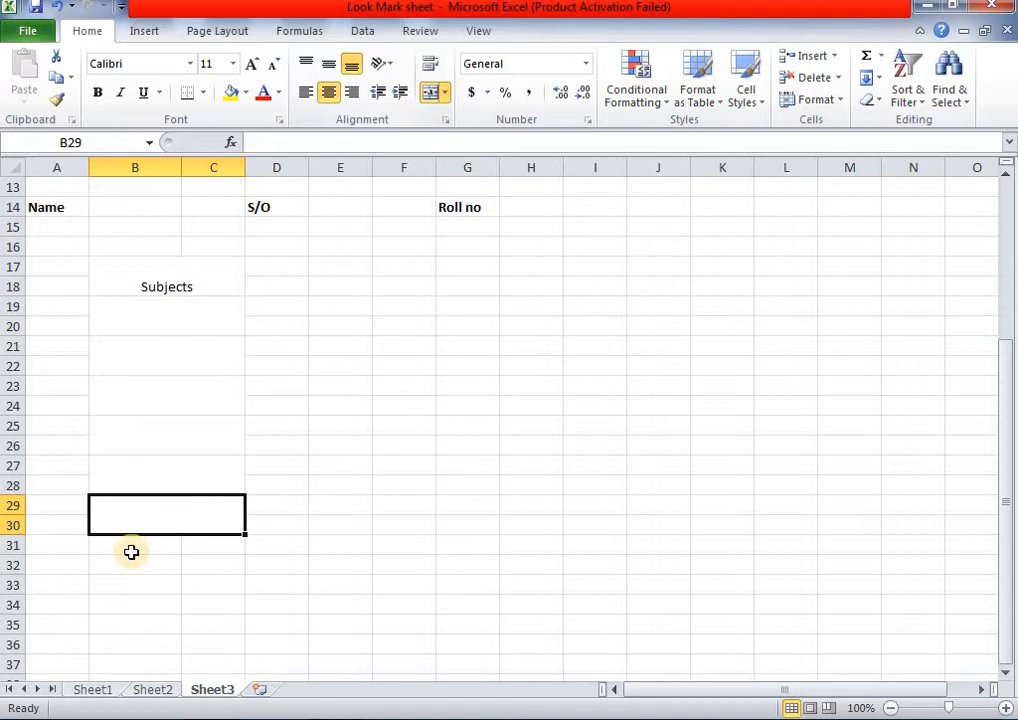
drag(131, 551, 216, 566)
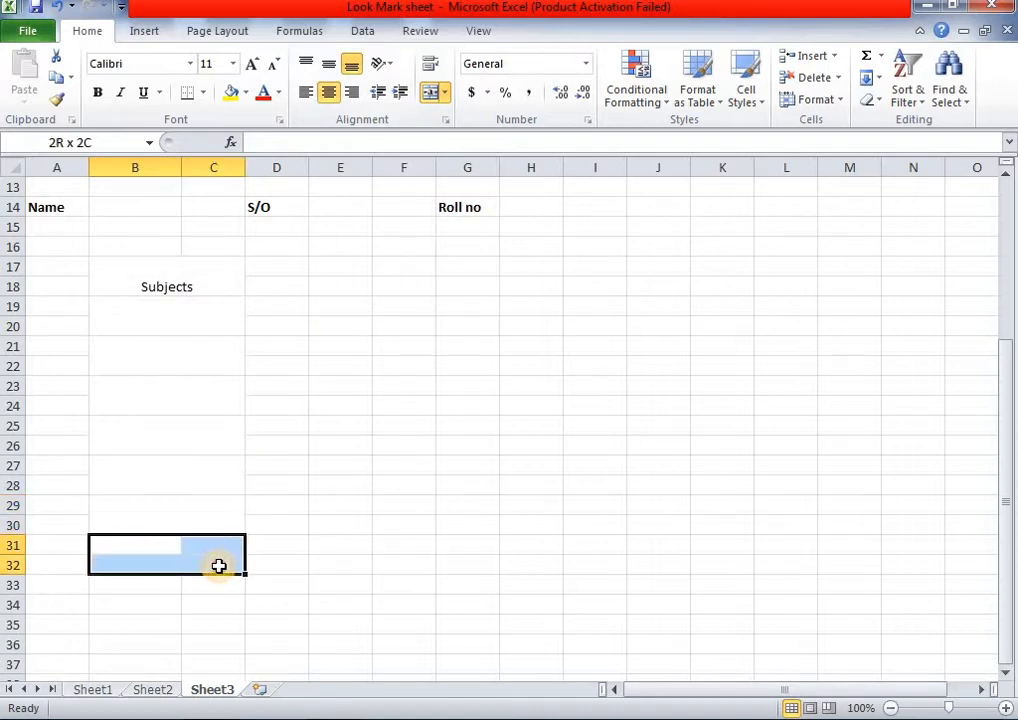
click(428, 96)
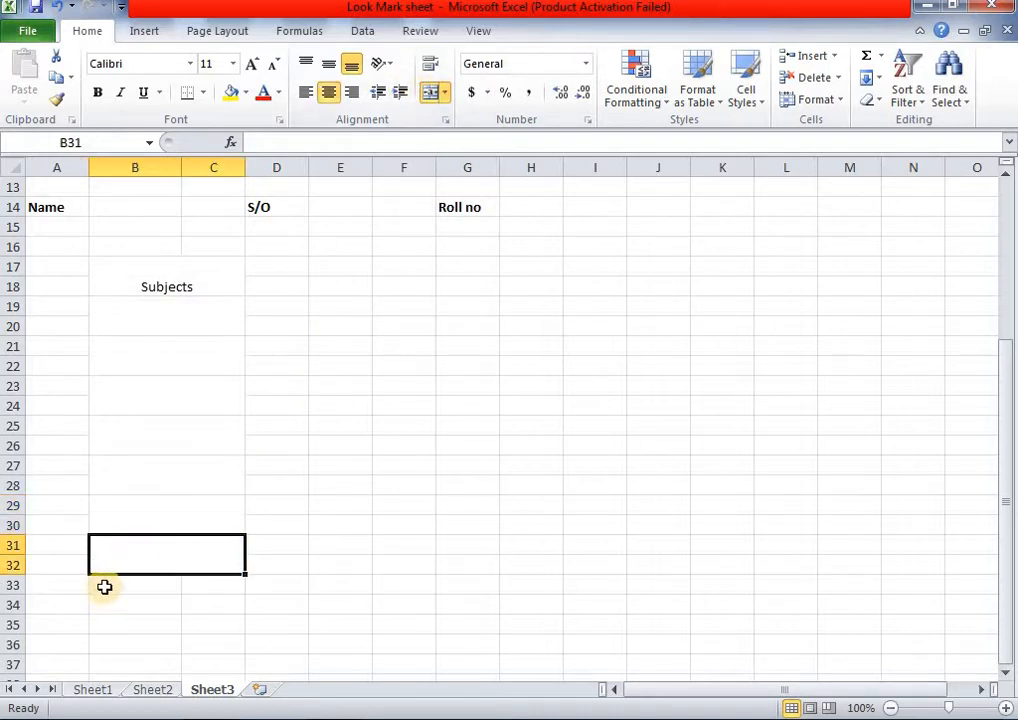
drag(105, 586, 215, 604)
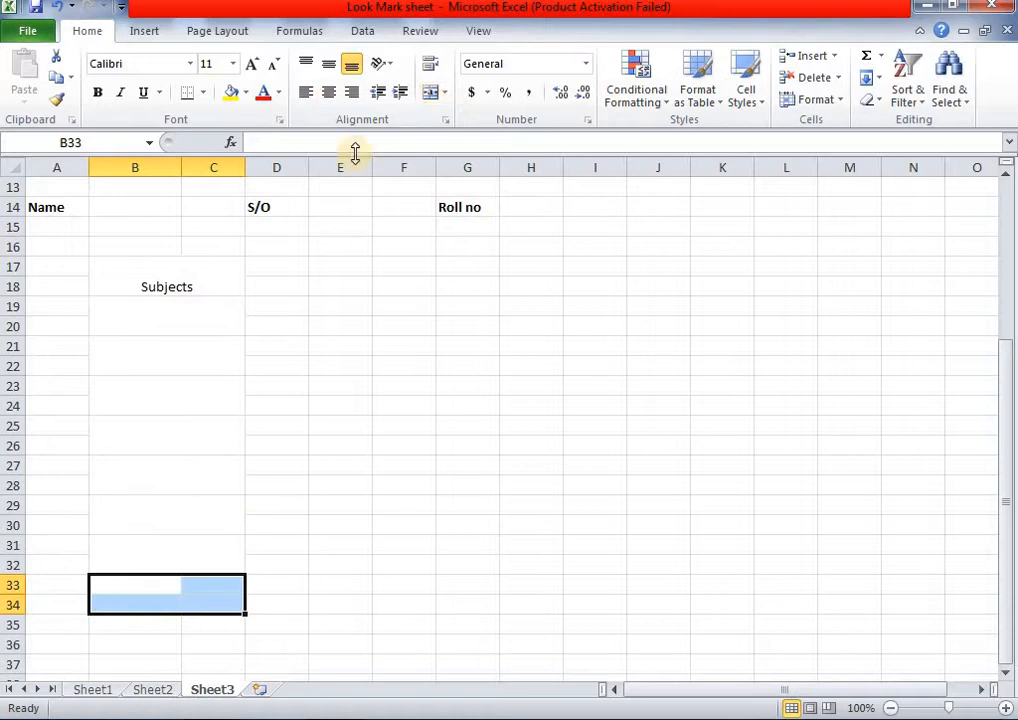
click(431, 95)
click(200, 284)
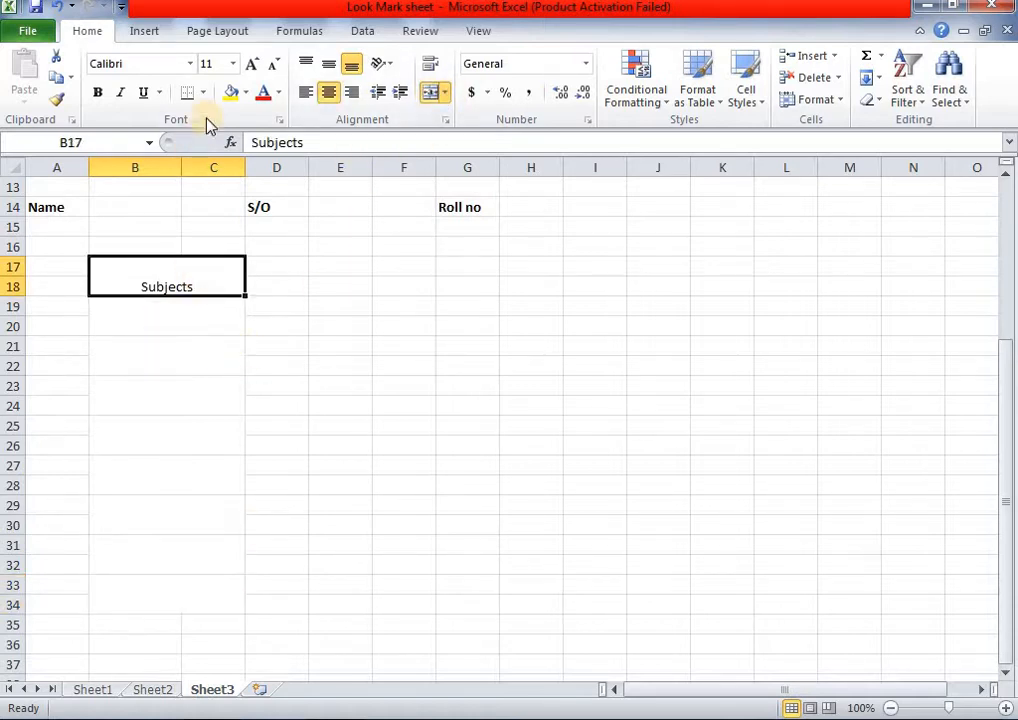
- Make the Subjects heading bold and vertically centred at size 11, matching Sheet2's format
click(333, 66)
click(253, 64)
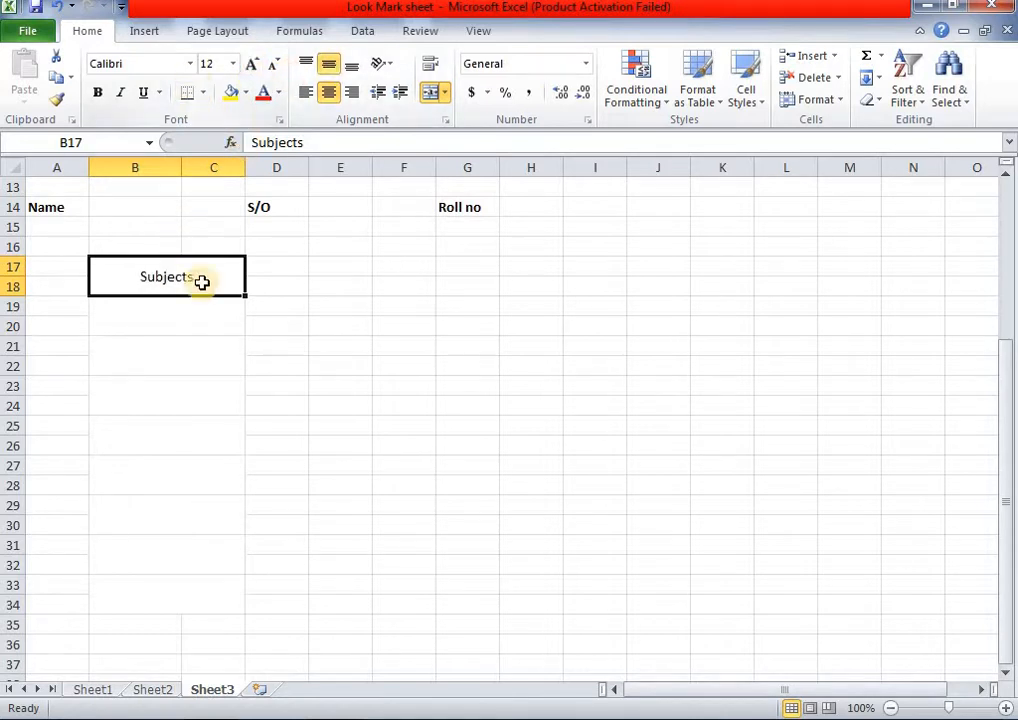
click(100, 92)
click(274, 65)
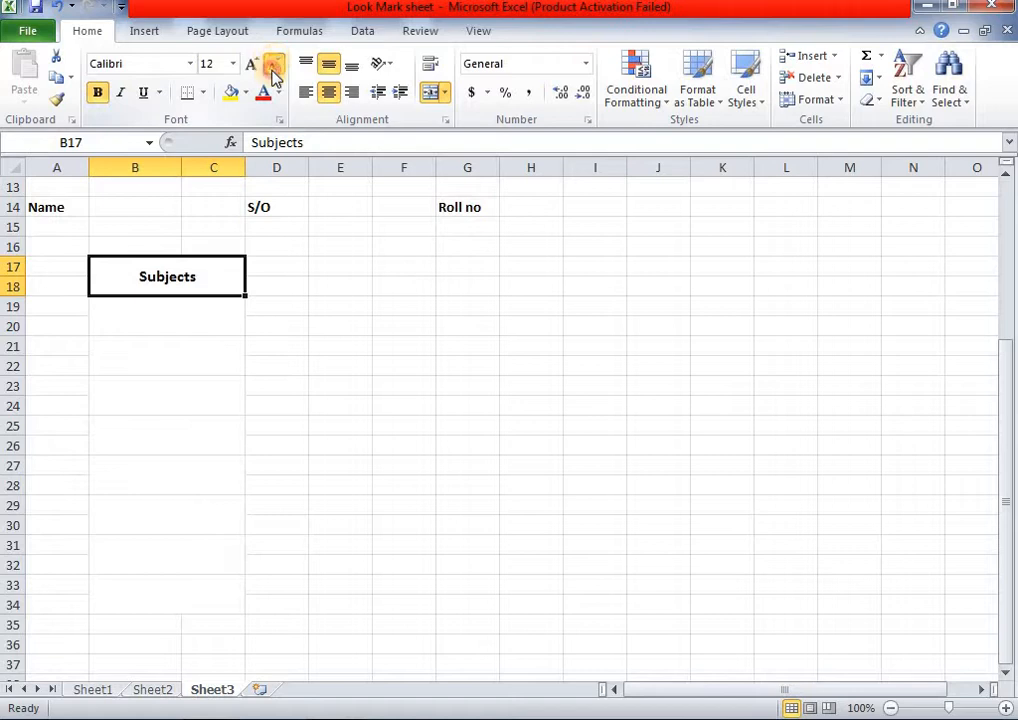
click(152, 690)
click(193, 284)
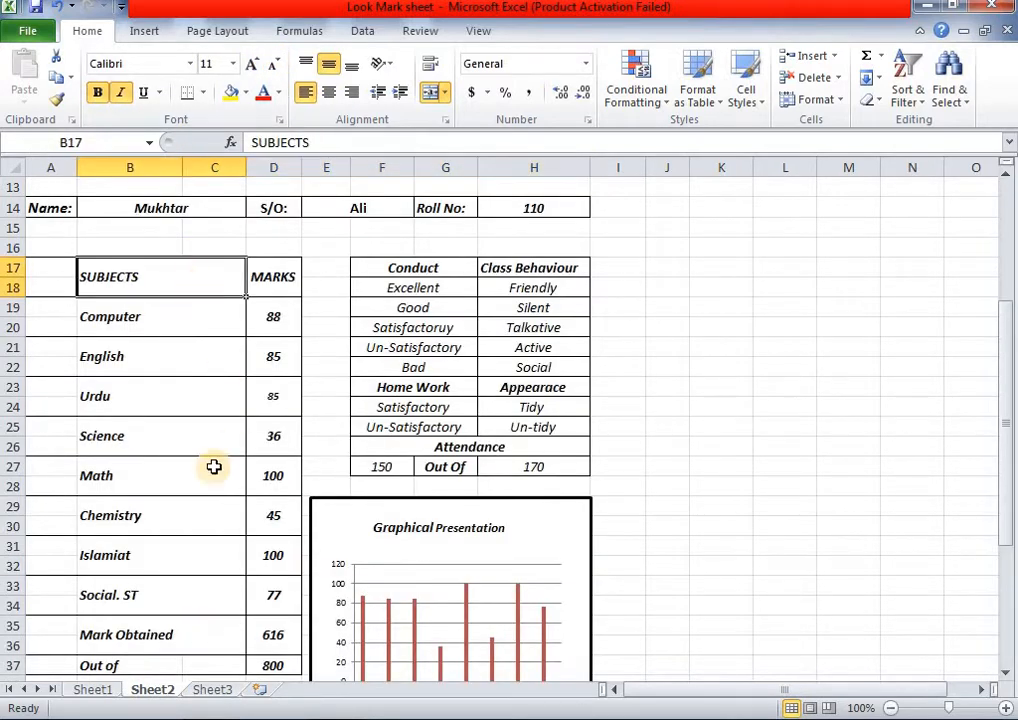
click(200, 692)
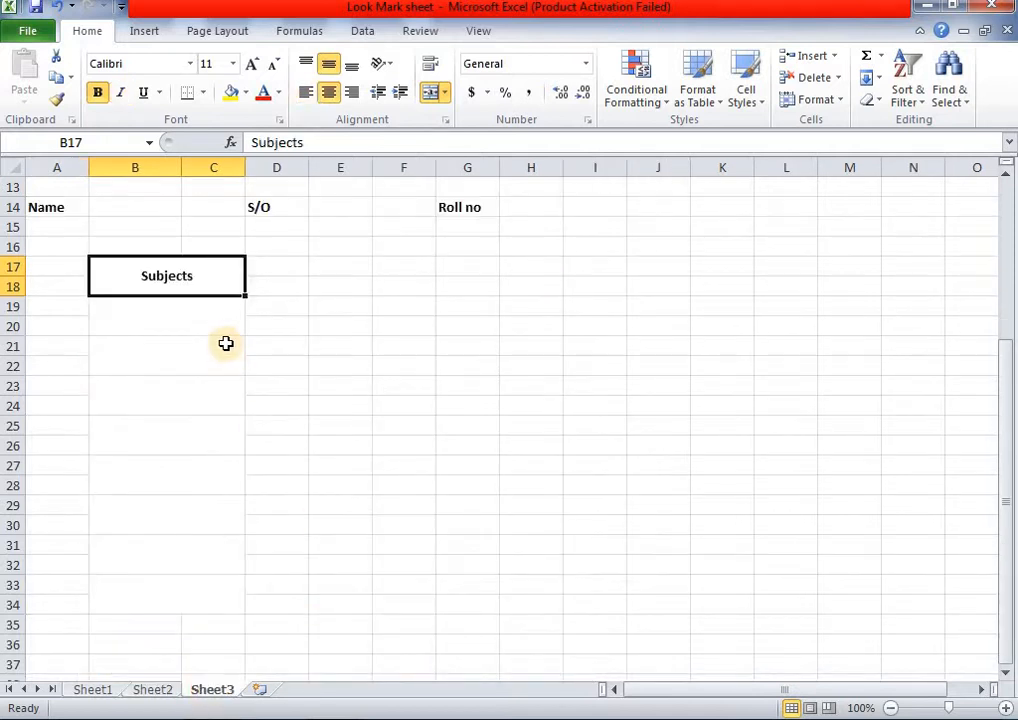
click(155, 695)
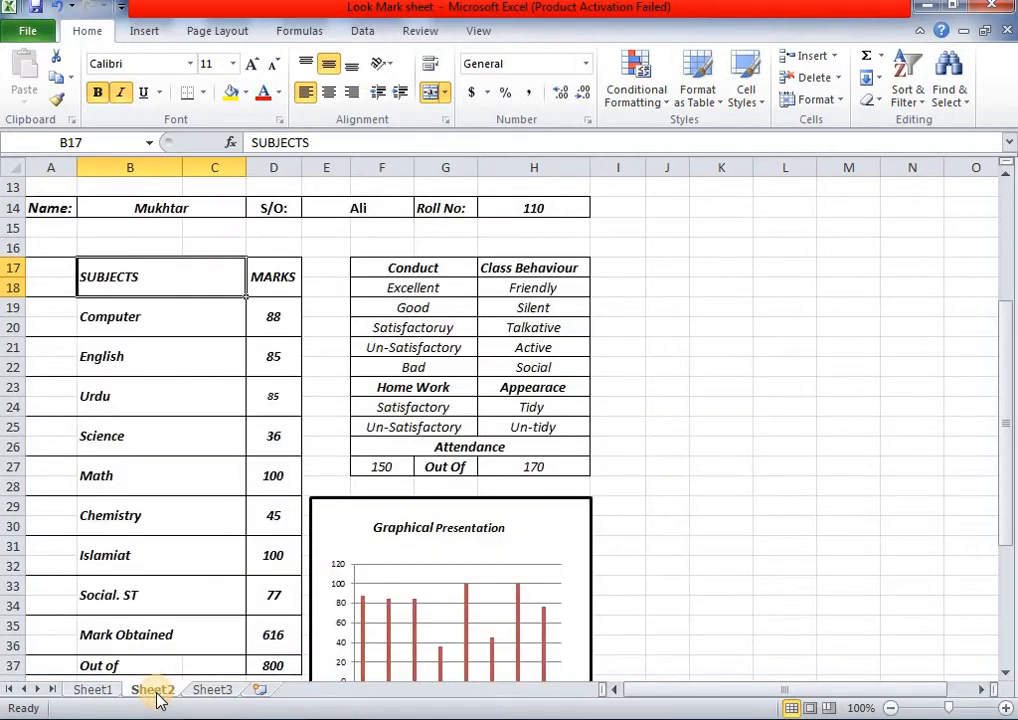
click(211, 692)
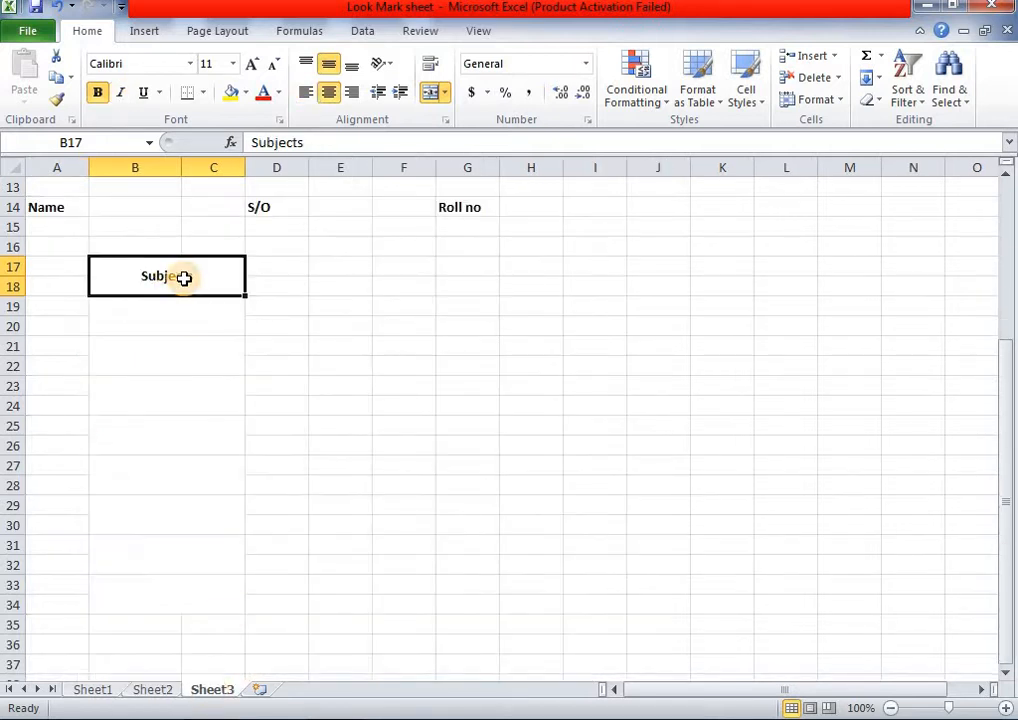
- Retype the heading as 'SUBJECTS' and make it italic
text(SUBJE)
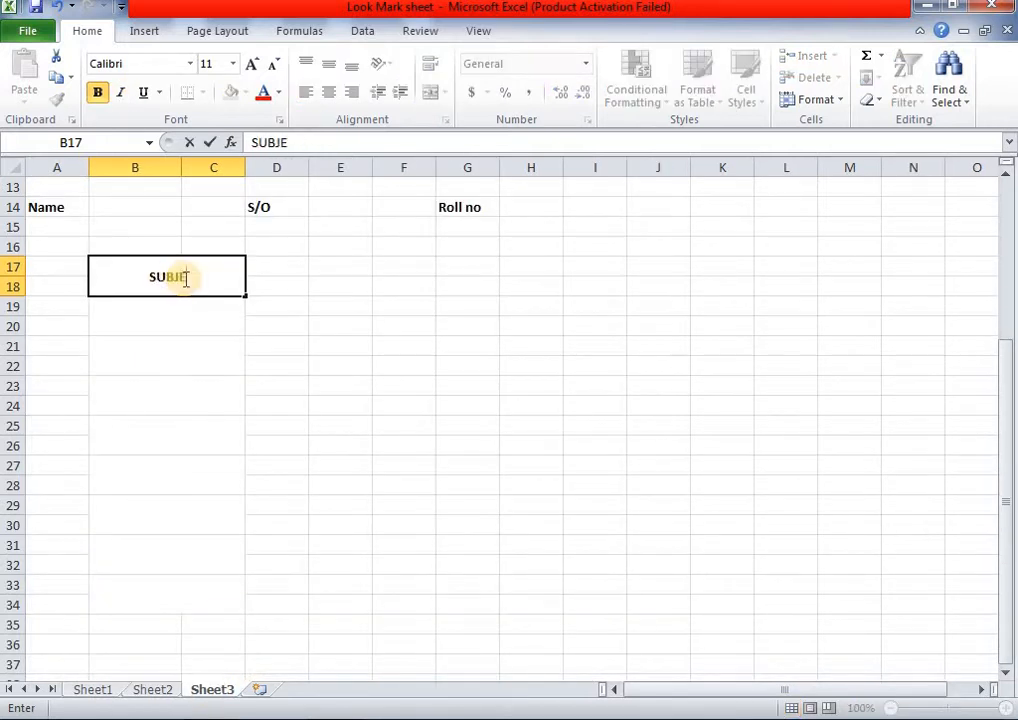
text(CTS)
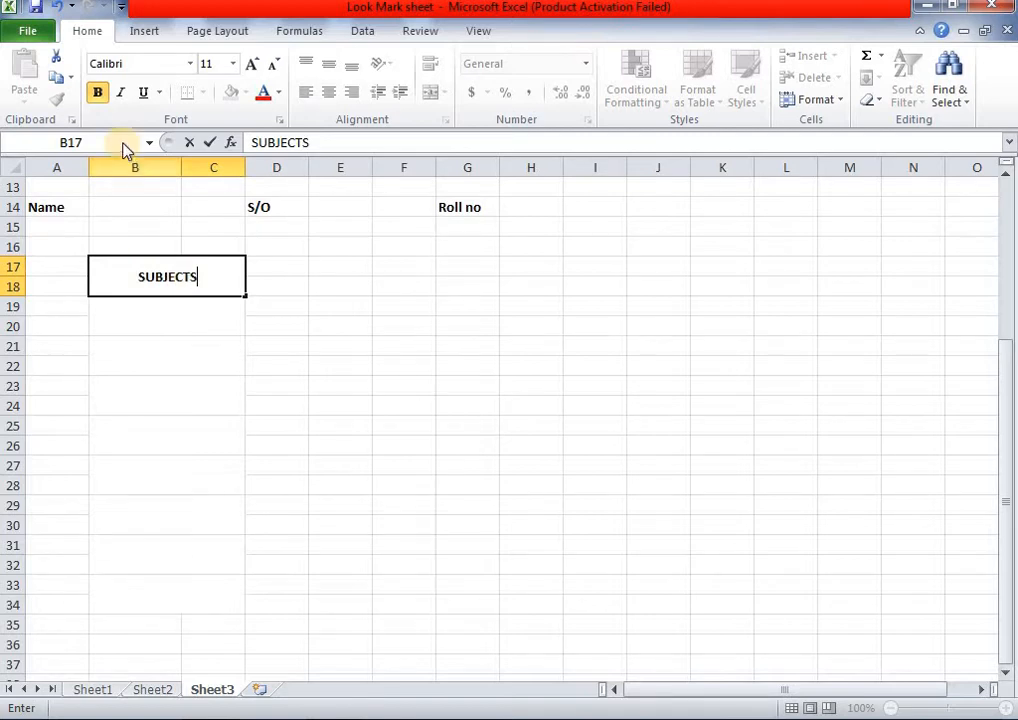
click(119, 93)
click(189, 369)
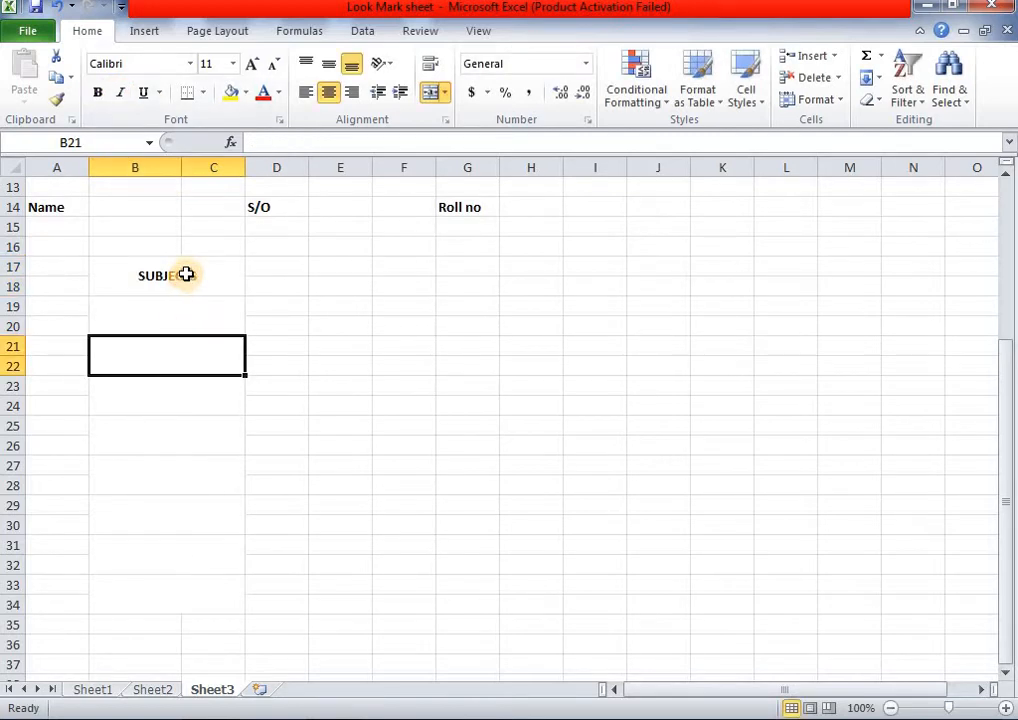
click(186, 275)
click(119, 93)
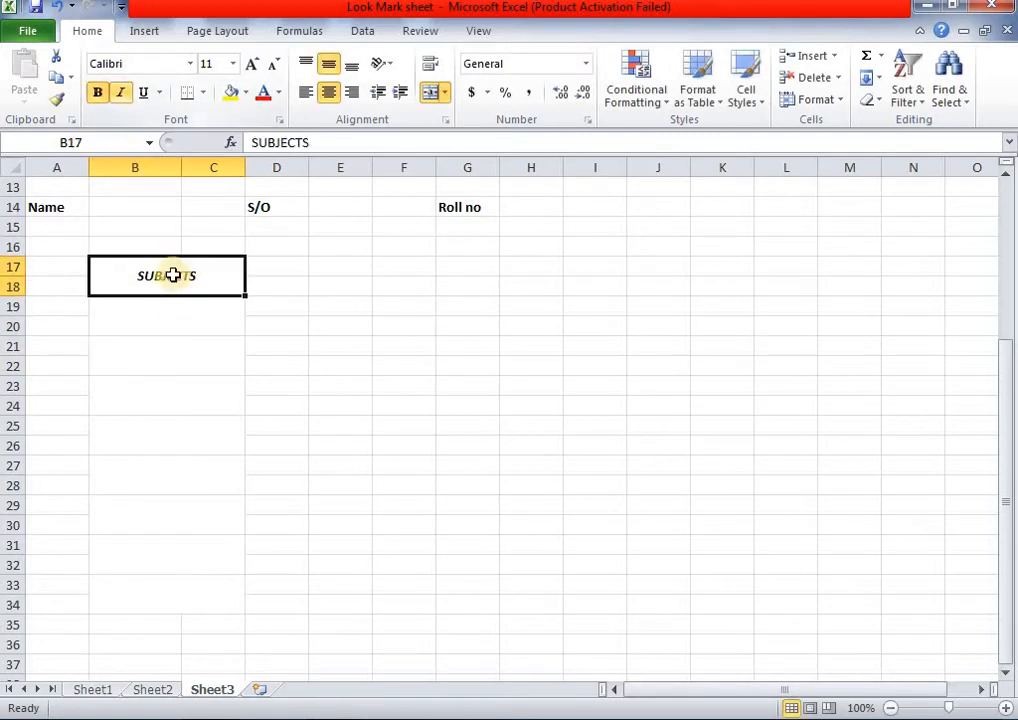
click(148, 690)
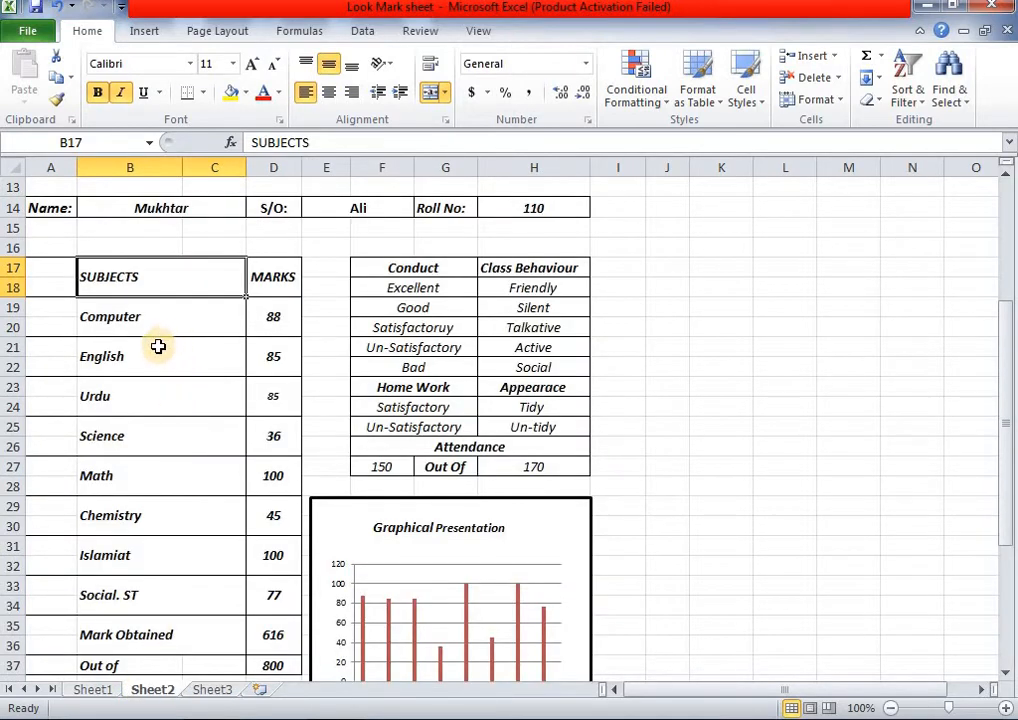
click(200, 694)
click(114, 316)
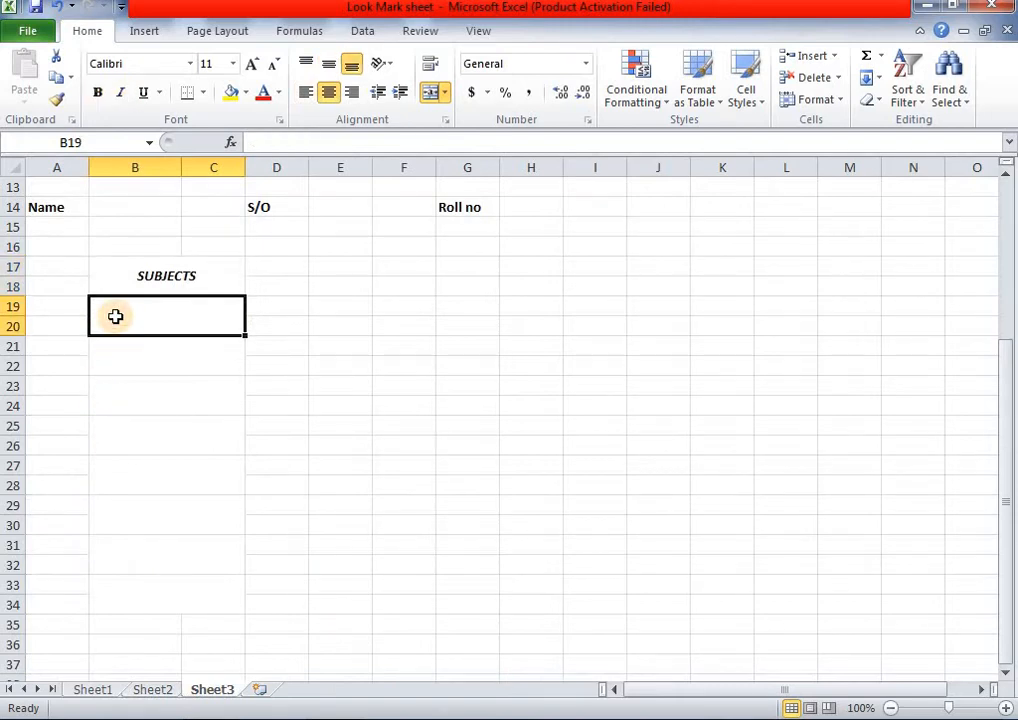
- Enter Computer, English, Urdu and Science down the merged subject cells
text(C)
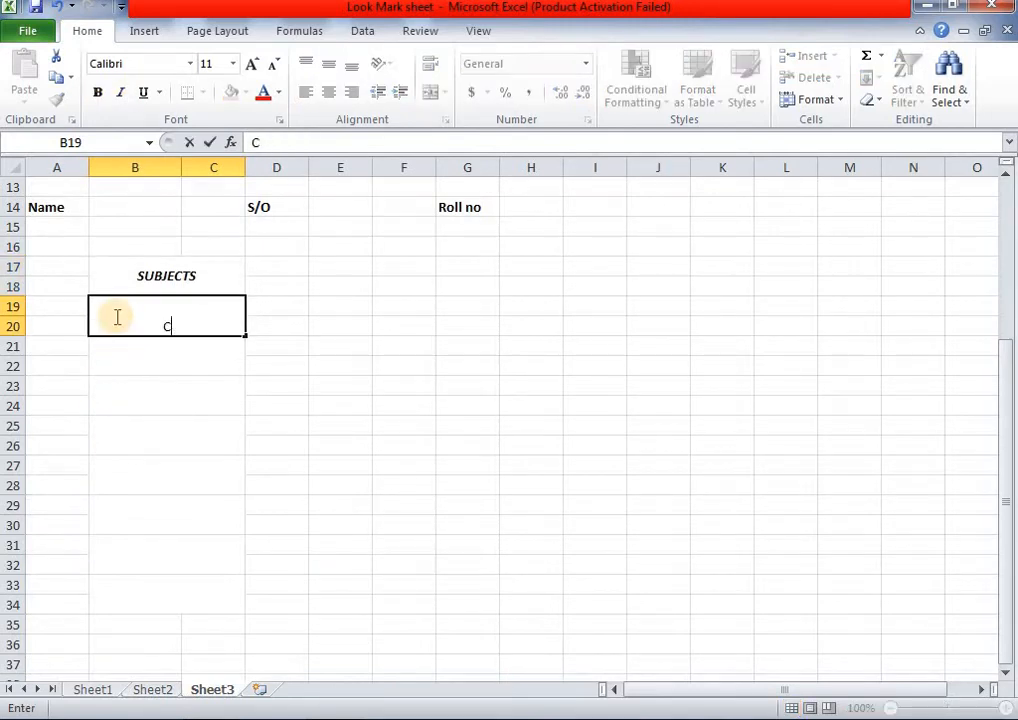
text(Omputer)
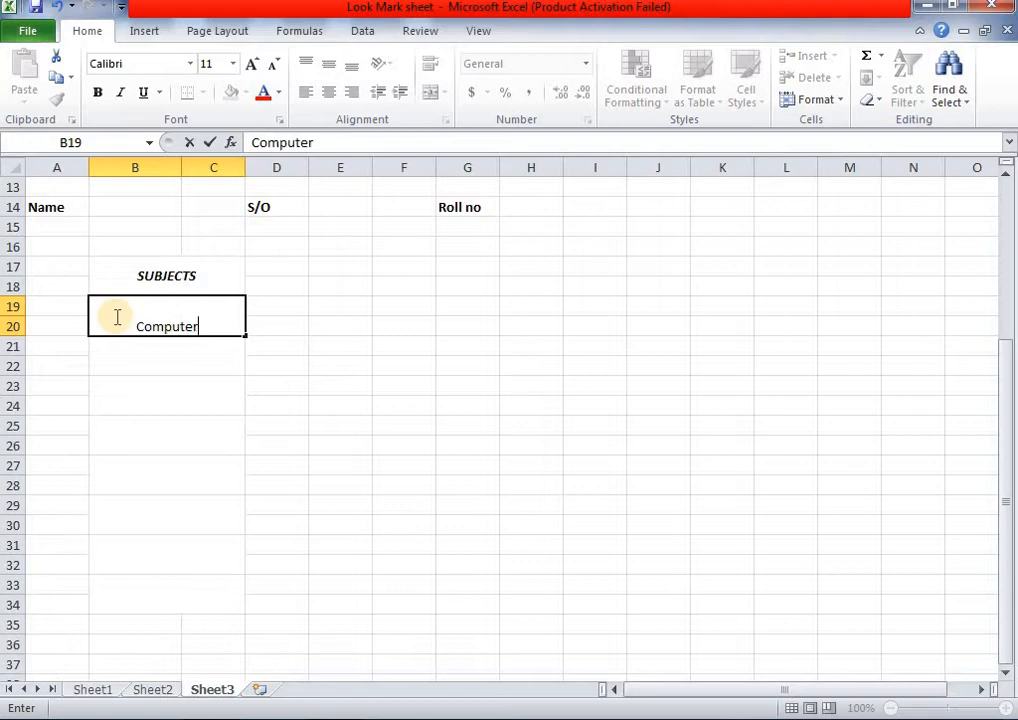
key(Return)
text(En)
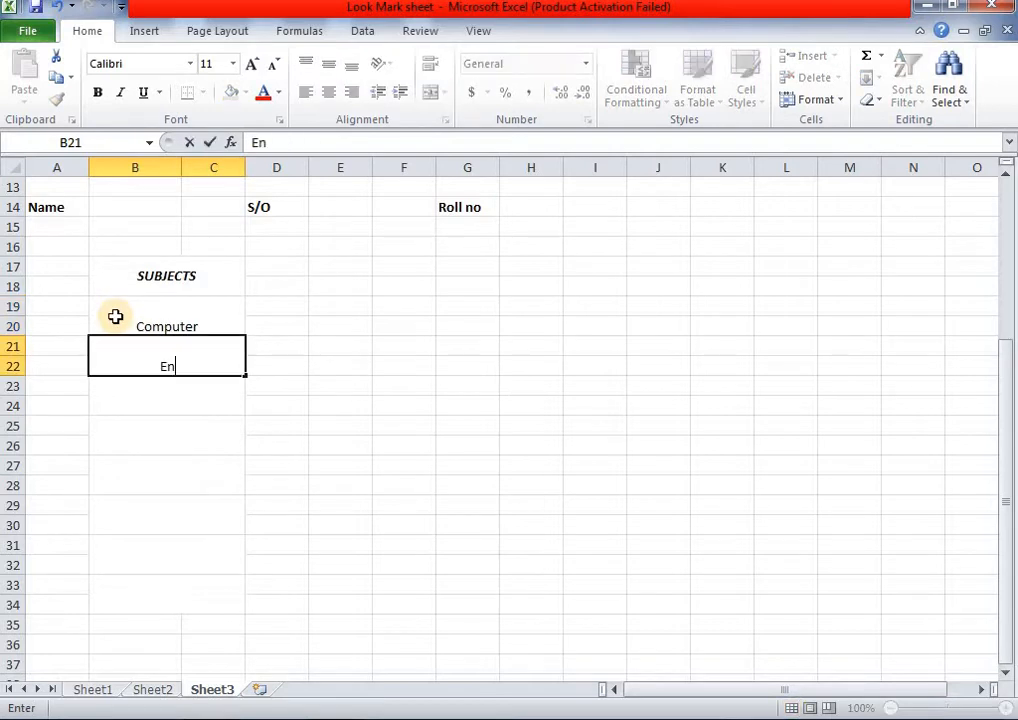
text(glish)
key(Return)
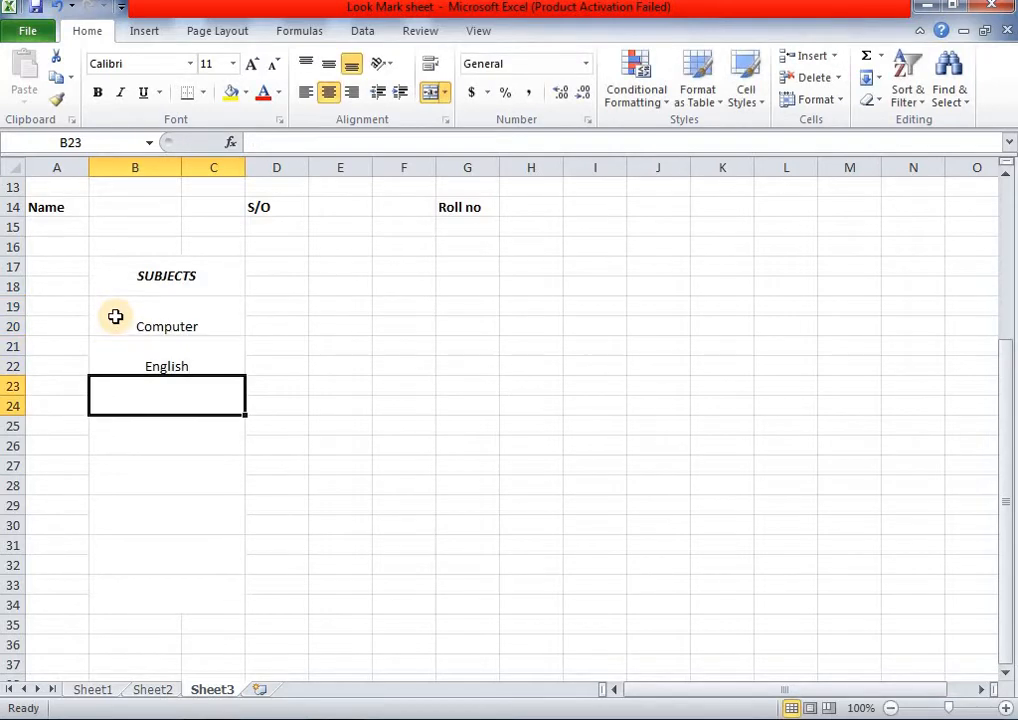
text(Urdu)
key(Return)
text(Sc)
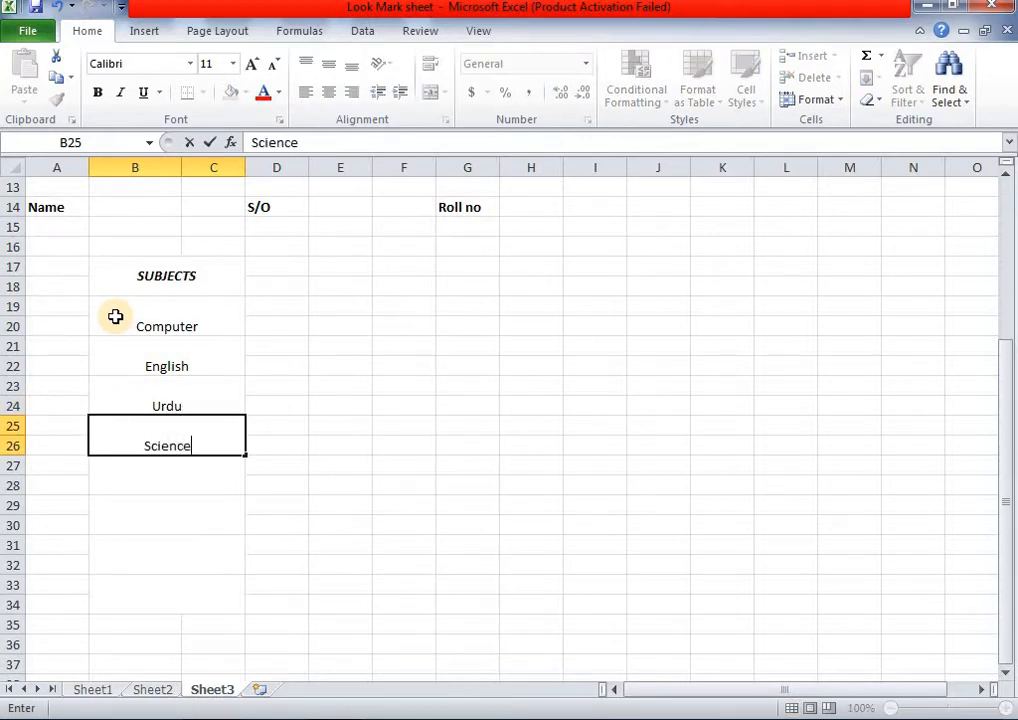
text(ience)
click(155, 689)
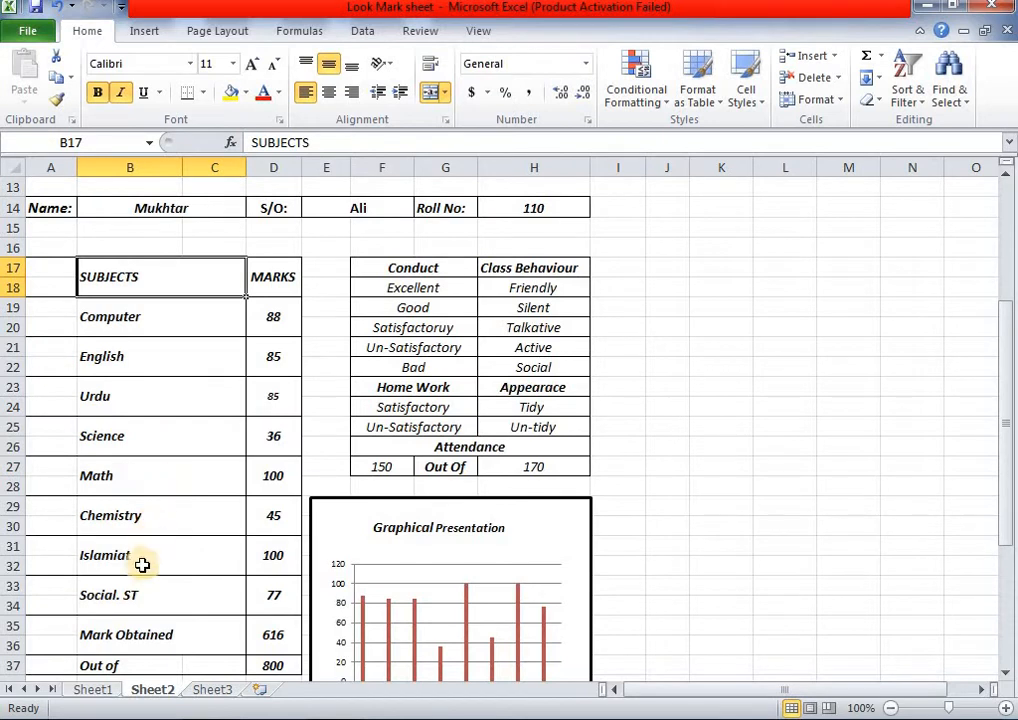
- Continue the list with Math, Chemistry, Islamiat and Social.St
click(212, 690)
click(198, 475)
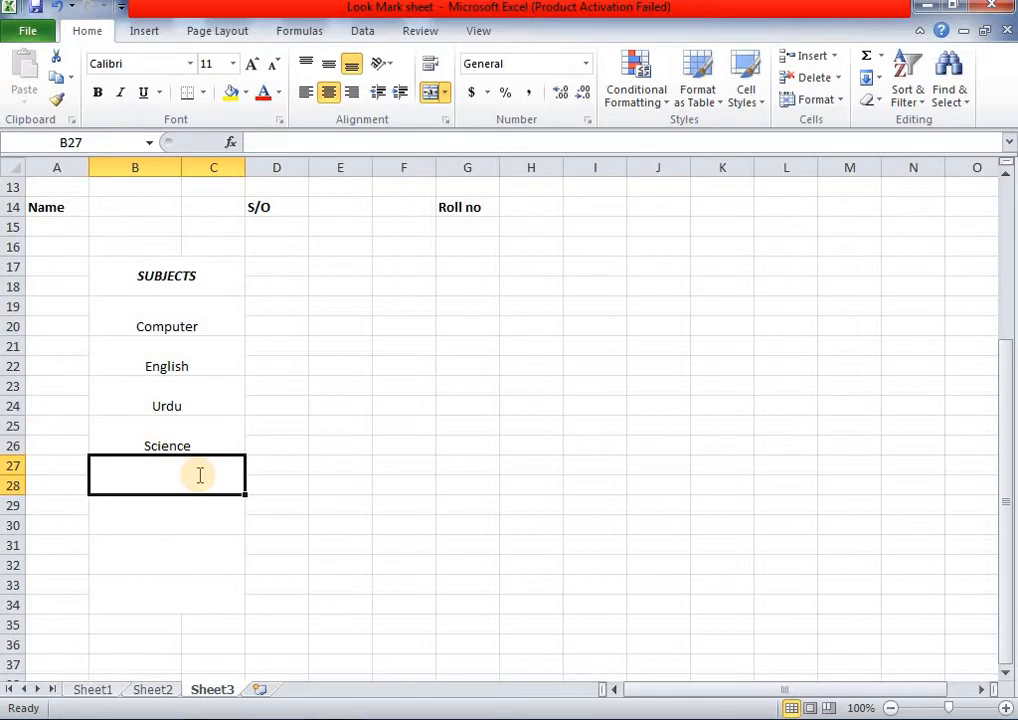
text(Math)
key(Return)
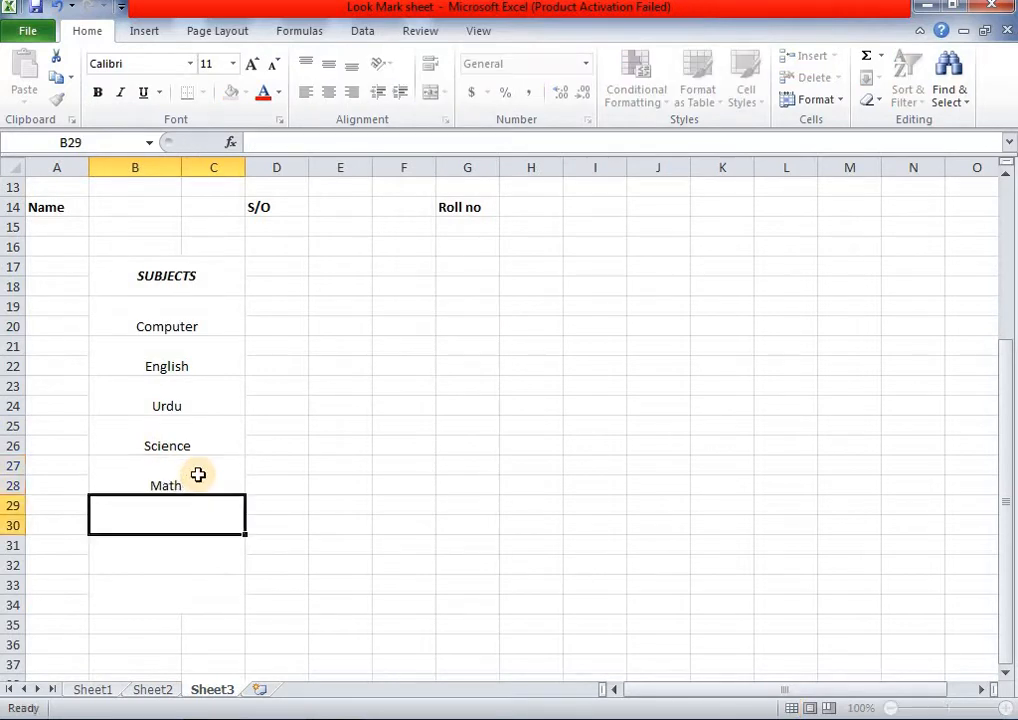
text(Chem)
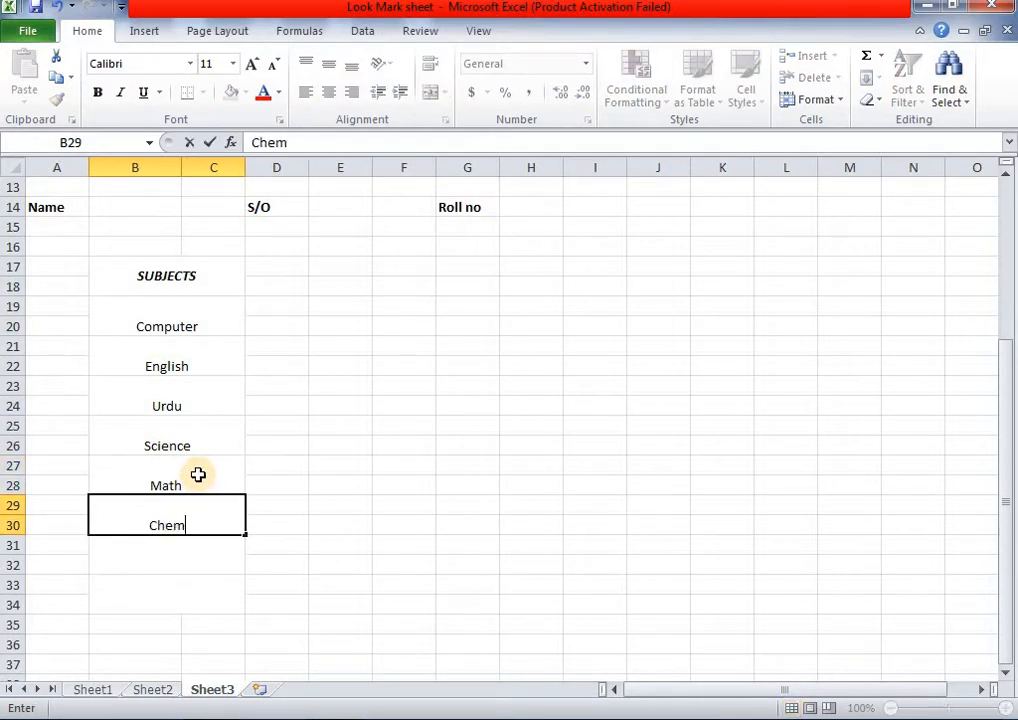
text(istry)
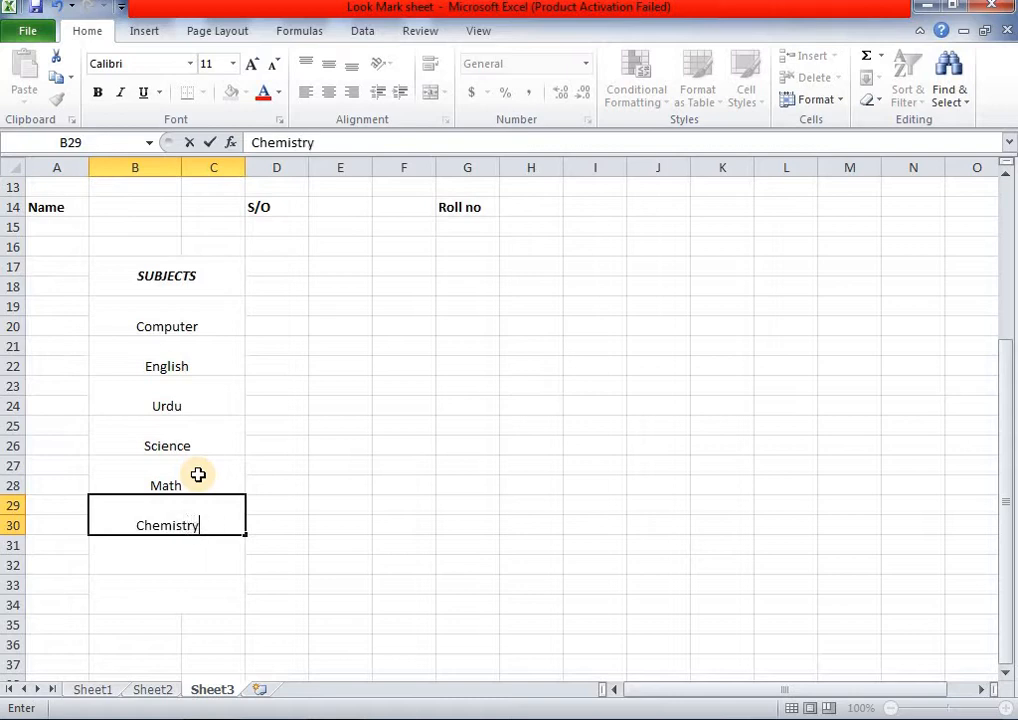
key(Return)
text(Islamiat)
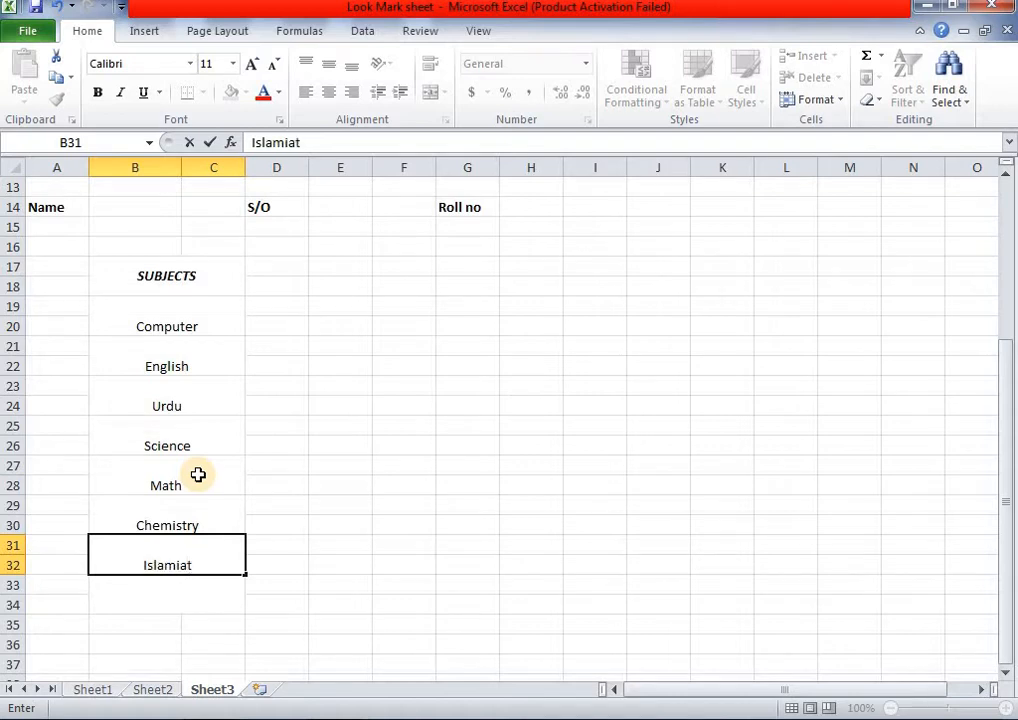
key(Return)
text(Socia)
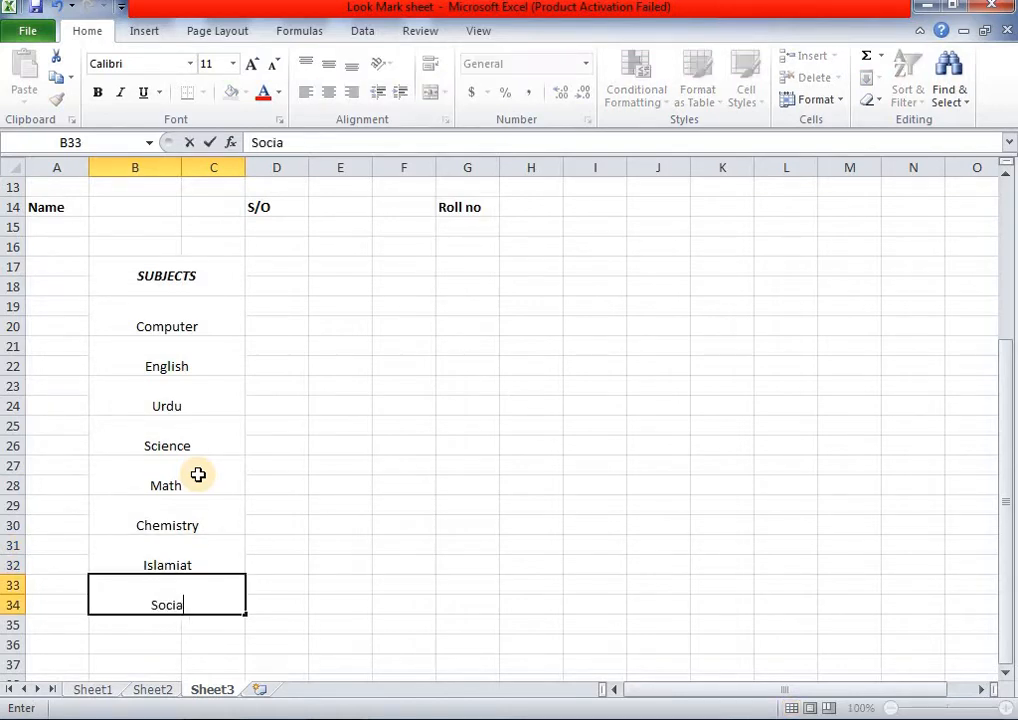
text(l.St)
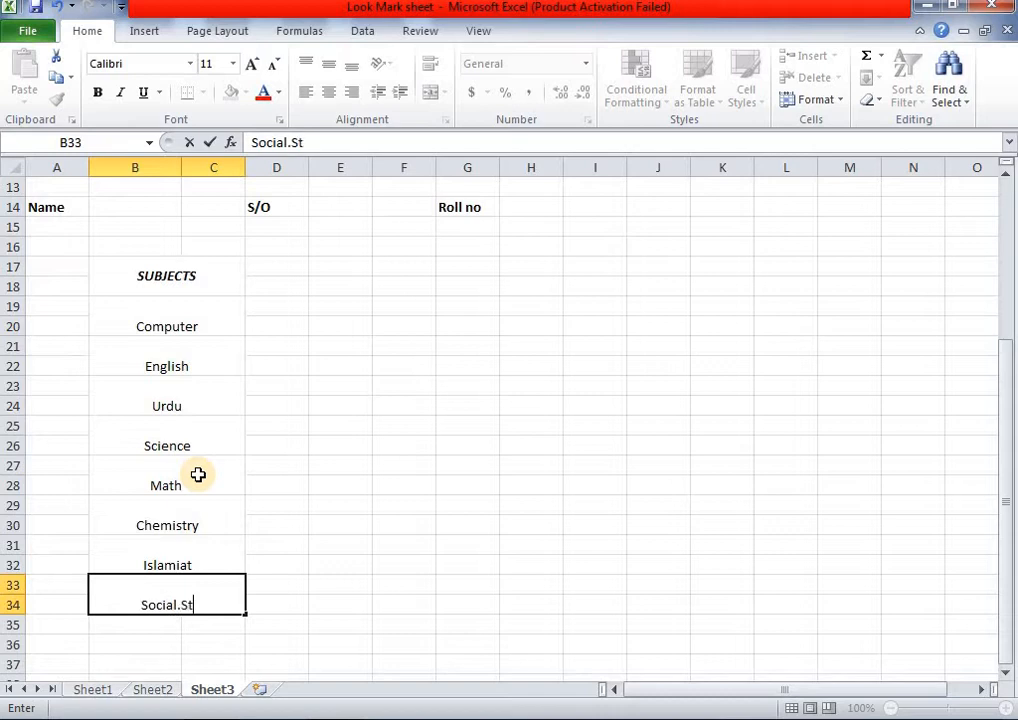
click(165, 693)
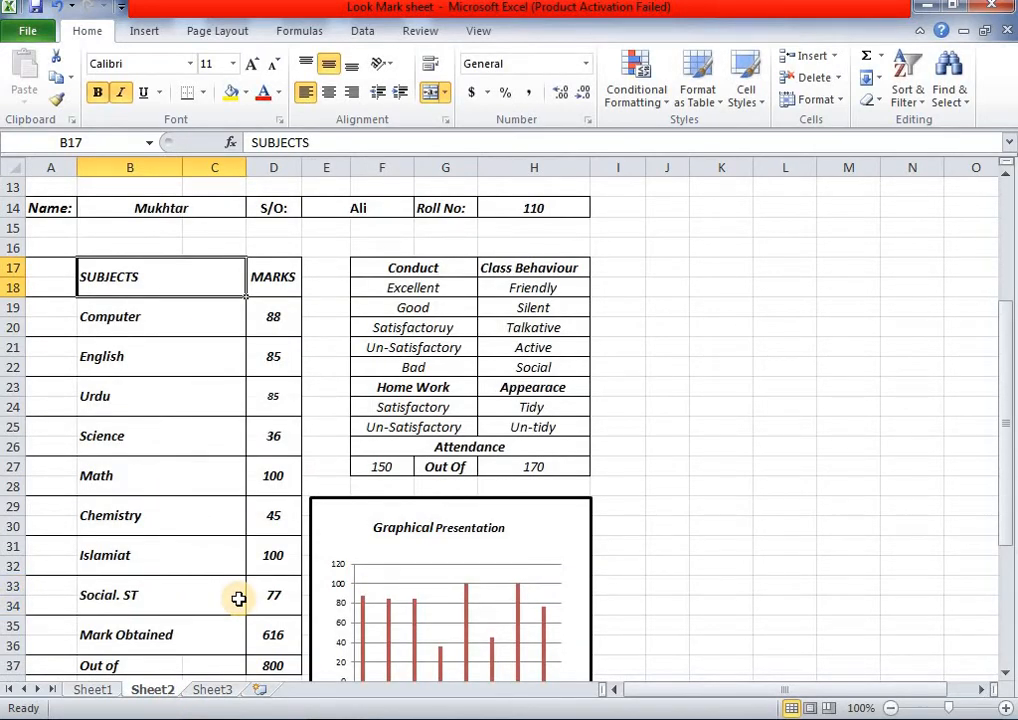
- Merge B35:C36 and enter 'Mark Obtained' below Social.St
scroll(238, 598, down, 1)
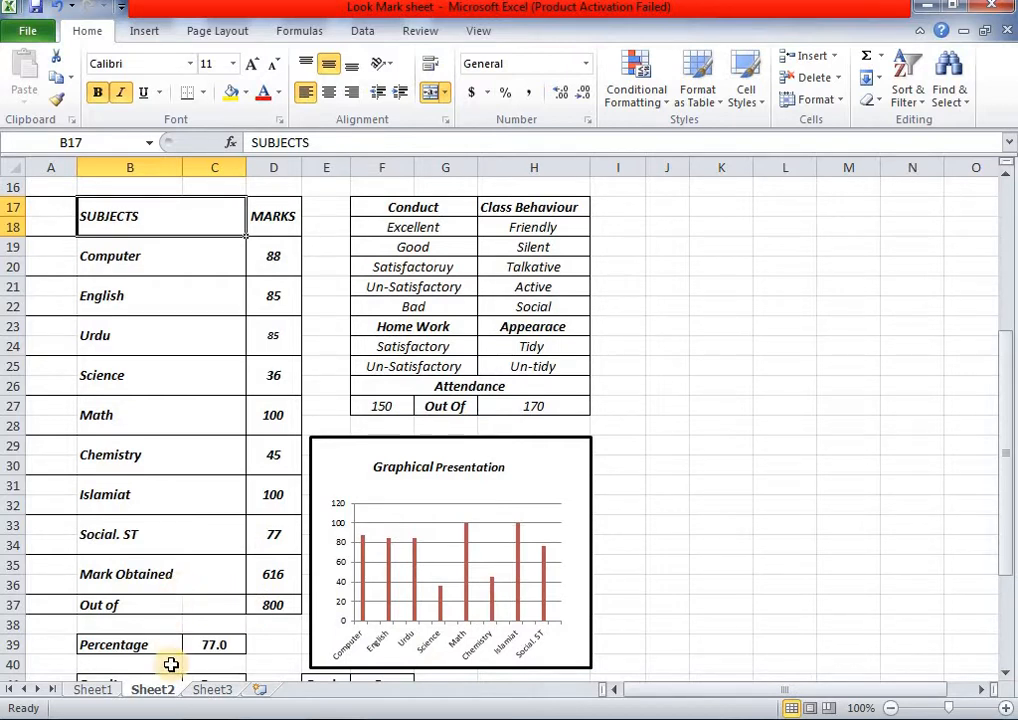
click(212, 690)
scroll(178, 650, down, 1)
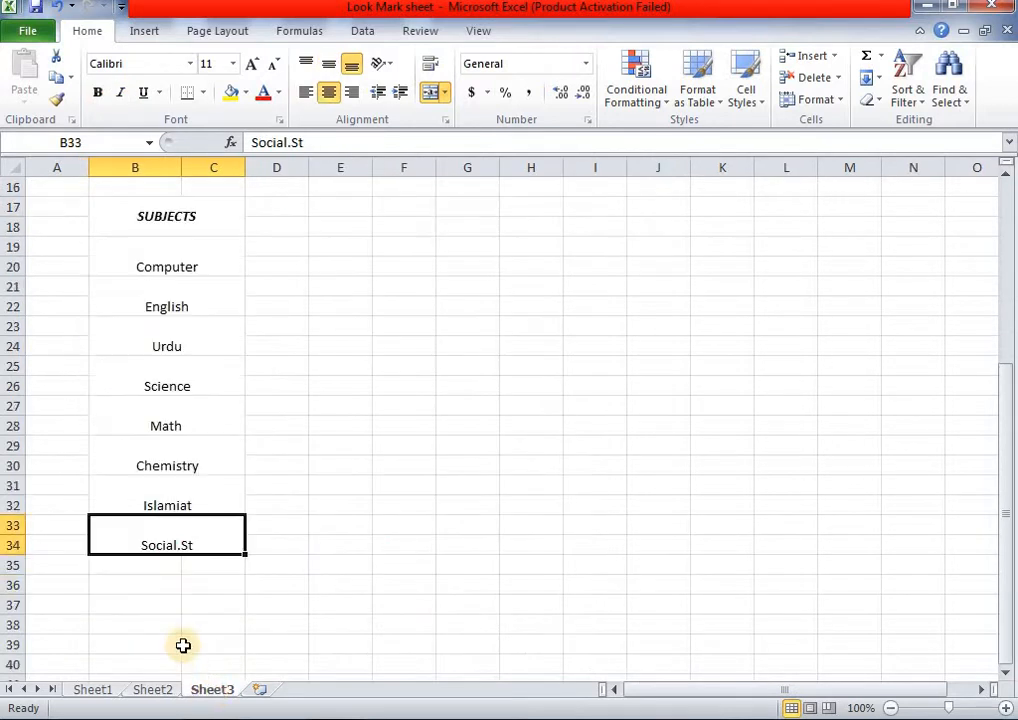
drag(148, 566, 203, 595)
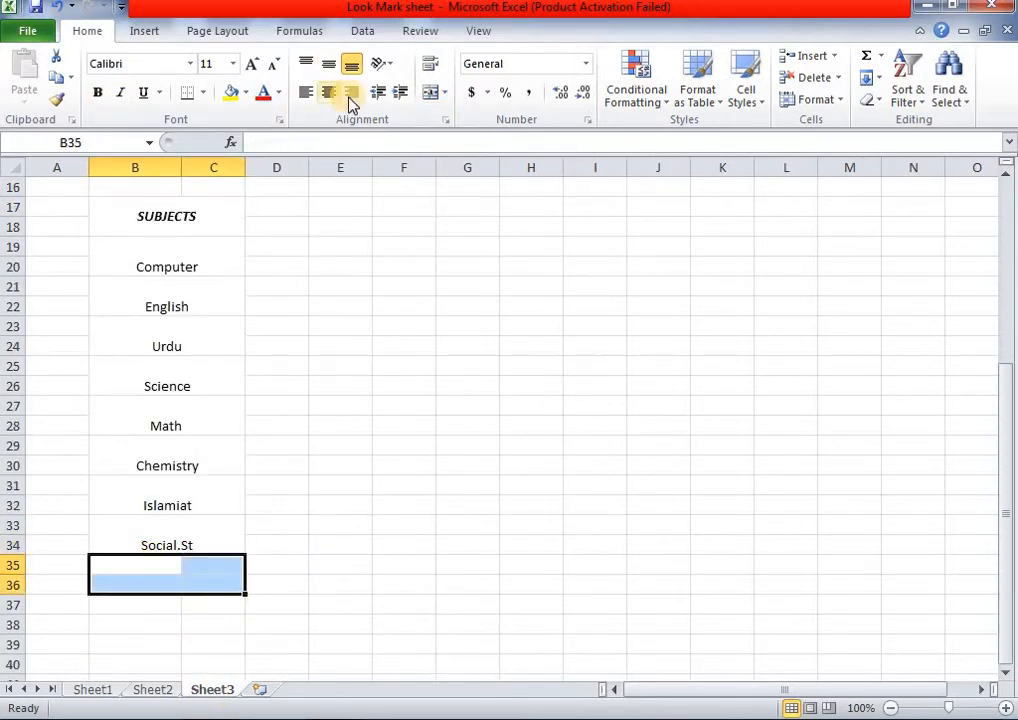
click(424, 94)
double_click(120, 580)
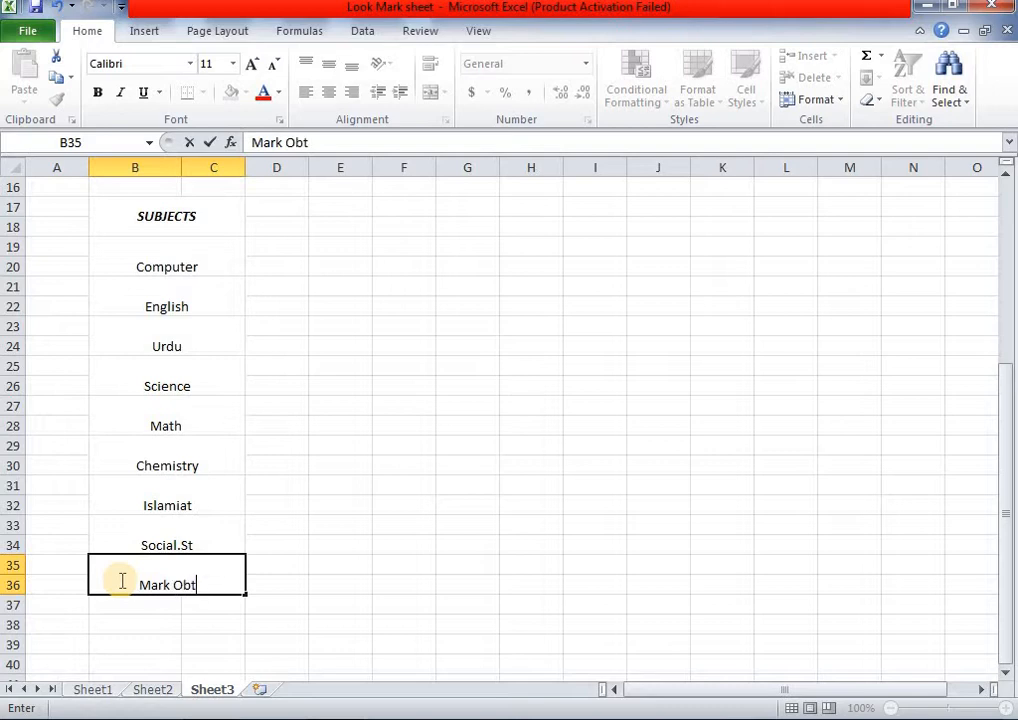
text(Mark Obtained)
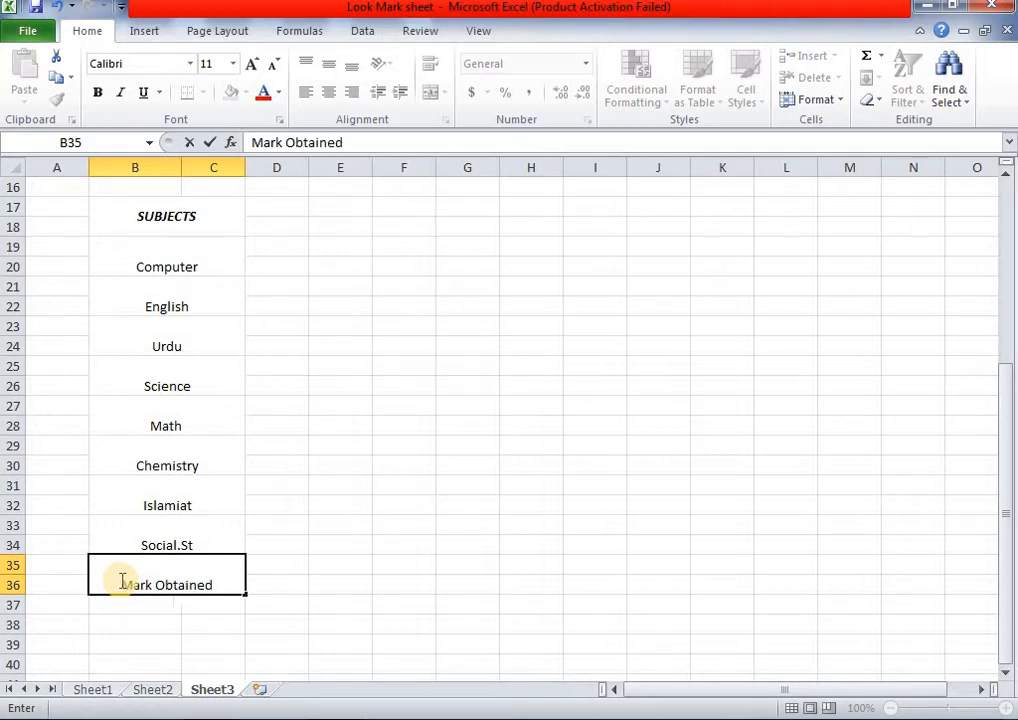
- Make the subject list from Computer to Mark Obtained bold italic and middle-aligned
drag(125, 257, 187, 597)
click(330, 66)
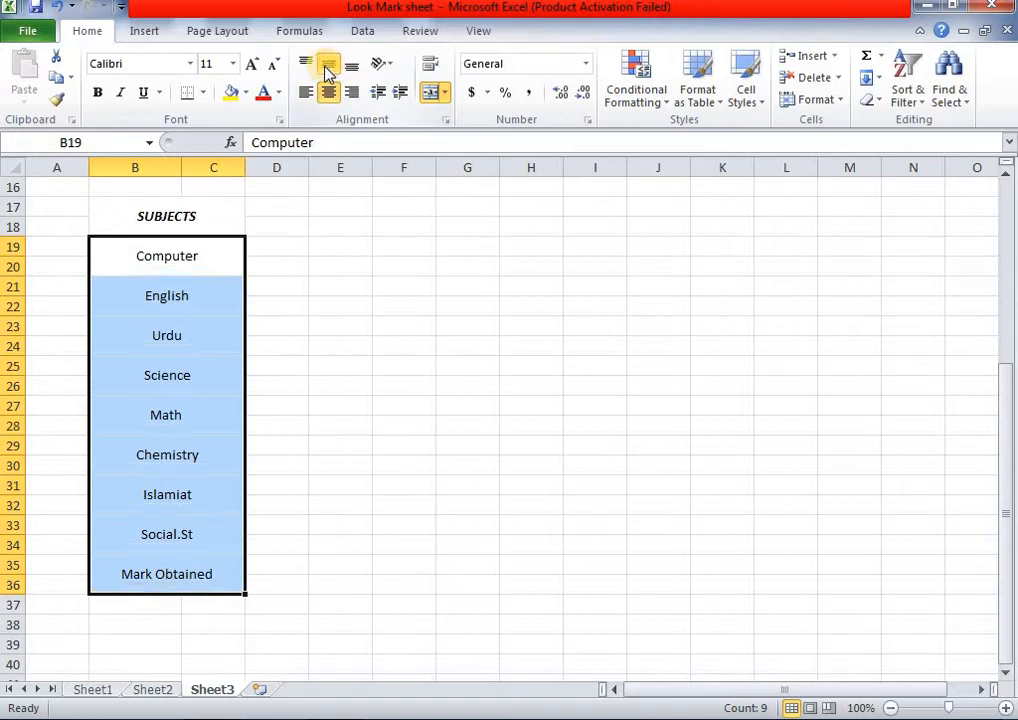
click(118, 92)
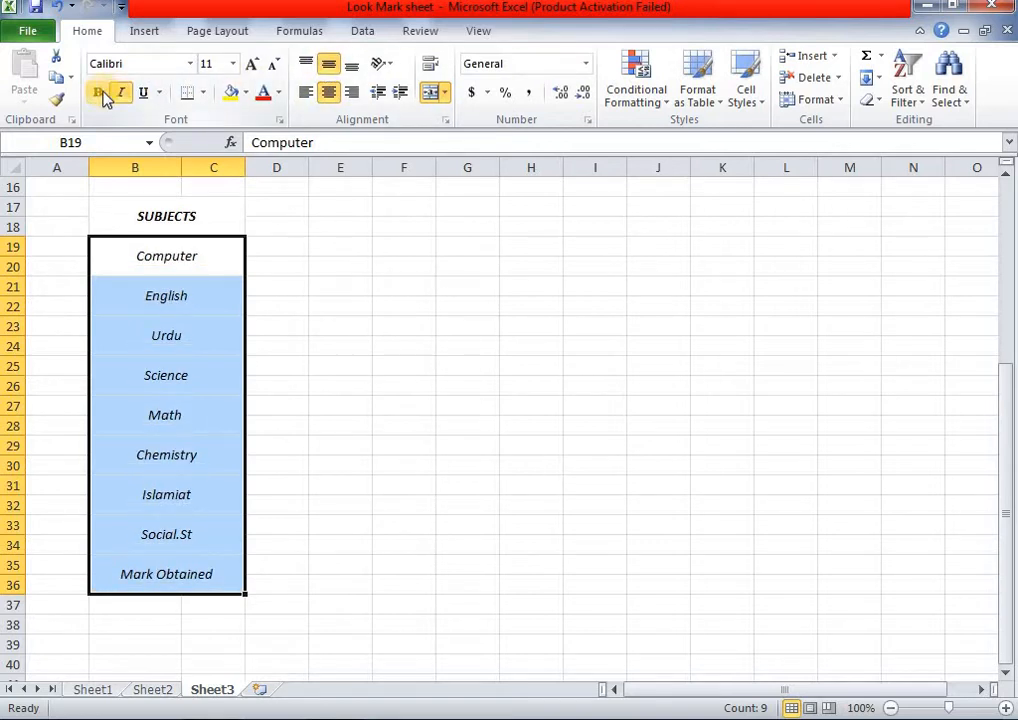
click(100, 93)
click(423, 367)
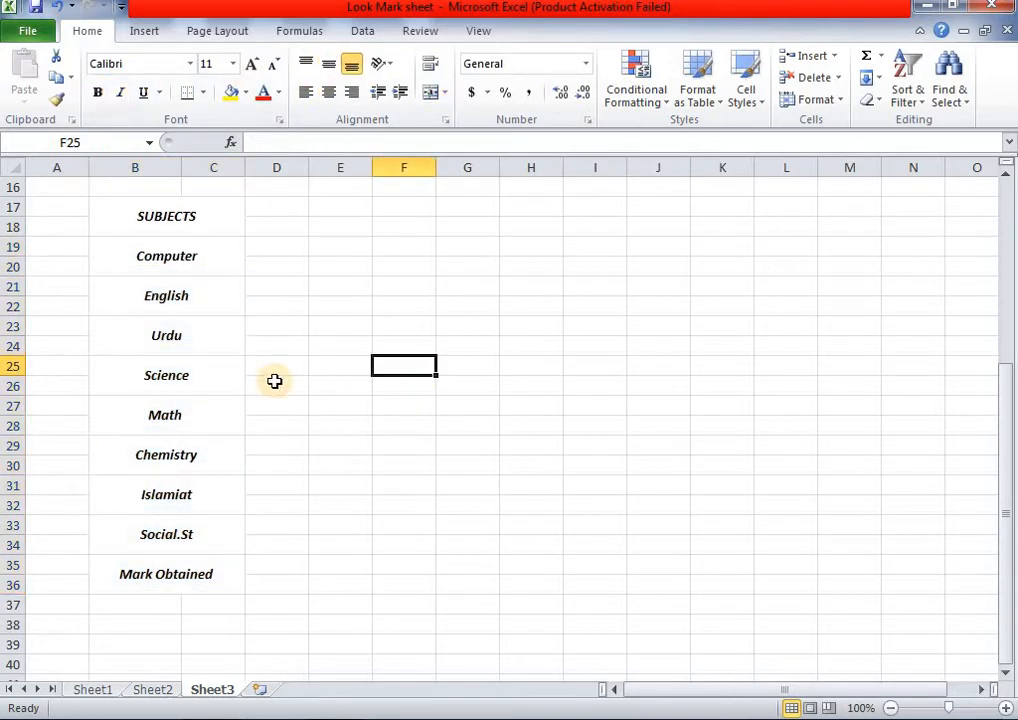
scroll(274, 381, up, 2)
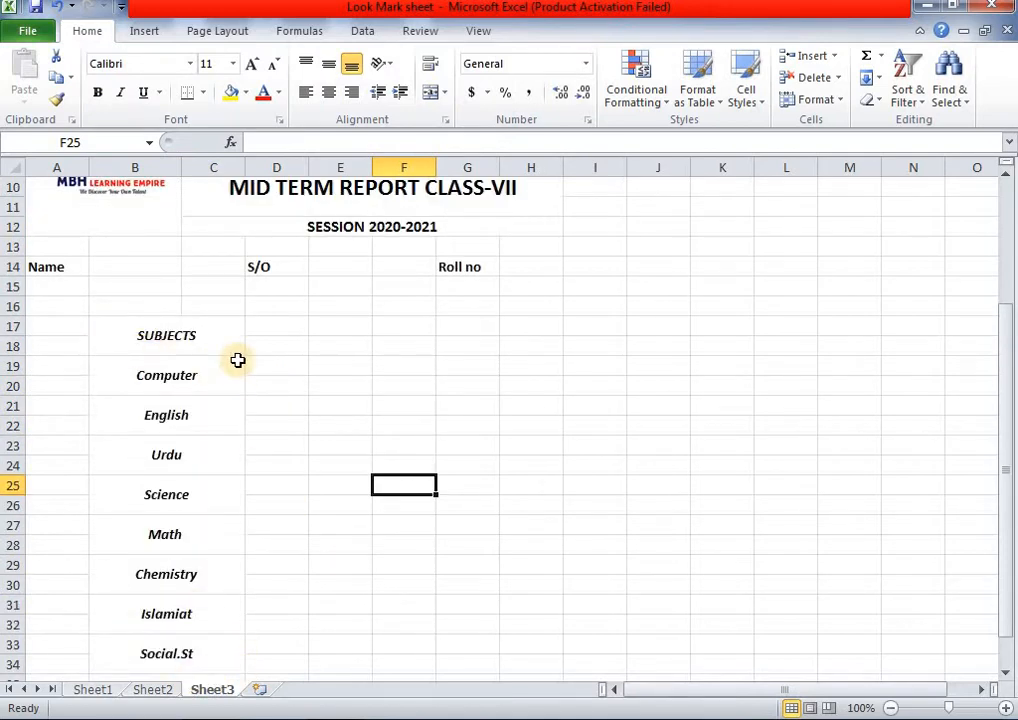
scroll(238, 360, down, 1)
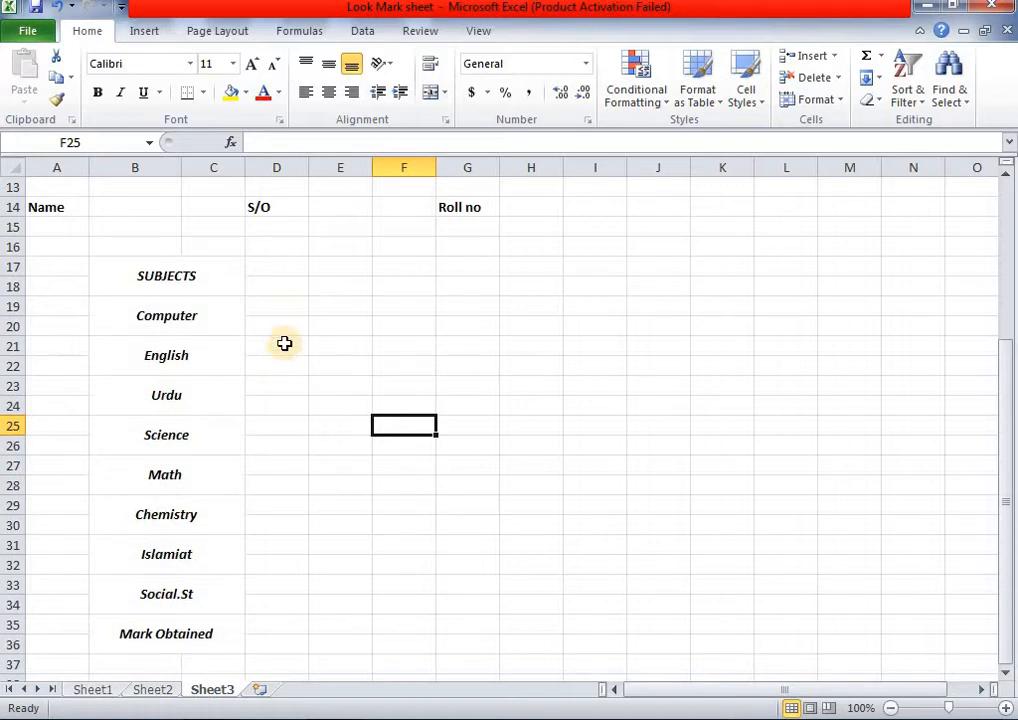
- Merge D17:D18 and add a bold, italic, middle-aligned 'Marks' heading
drag(264, 271, 276, 286)
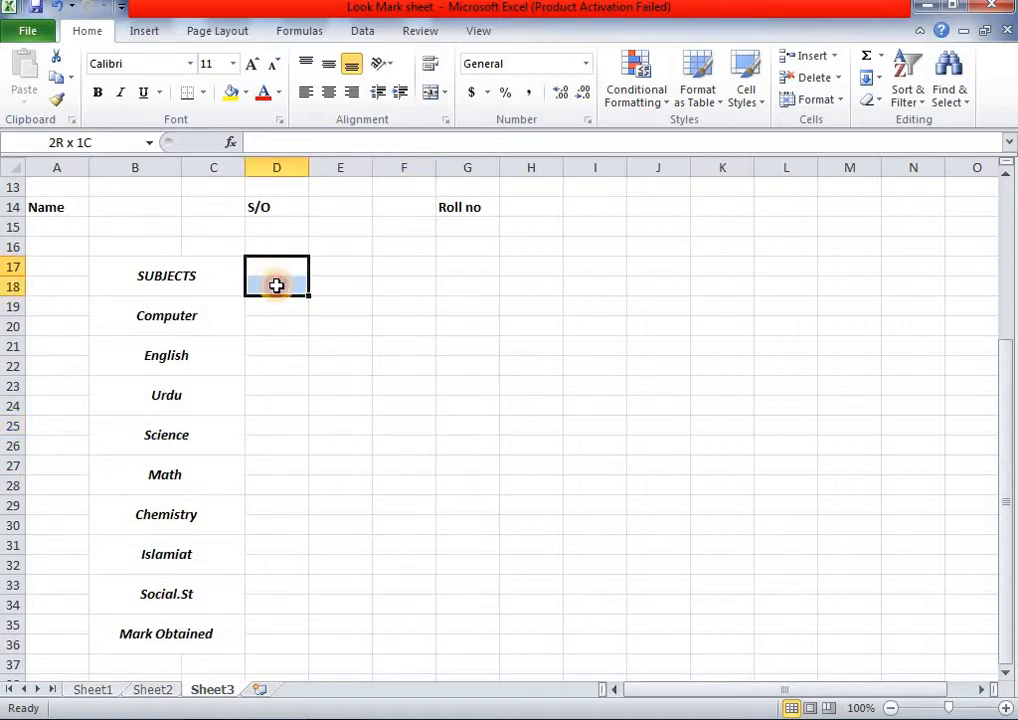
click(429, 92)
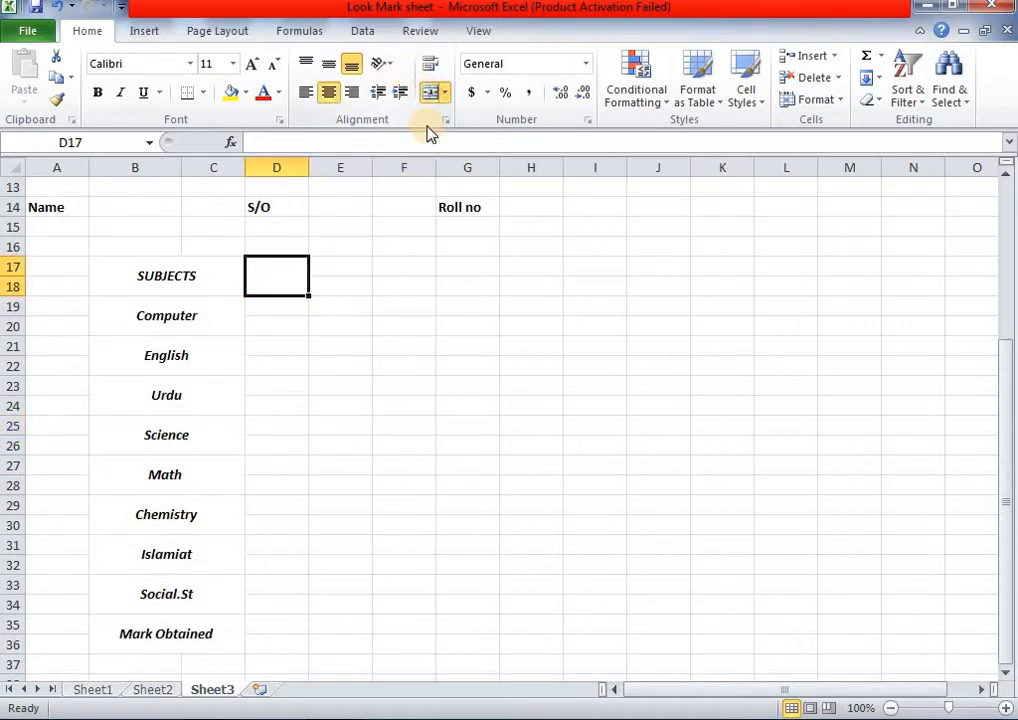
text(Marks)
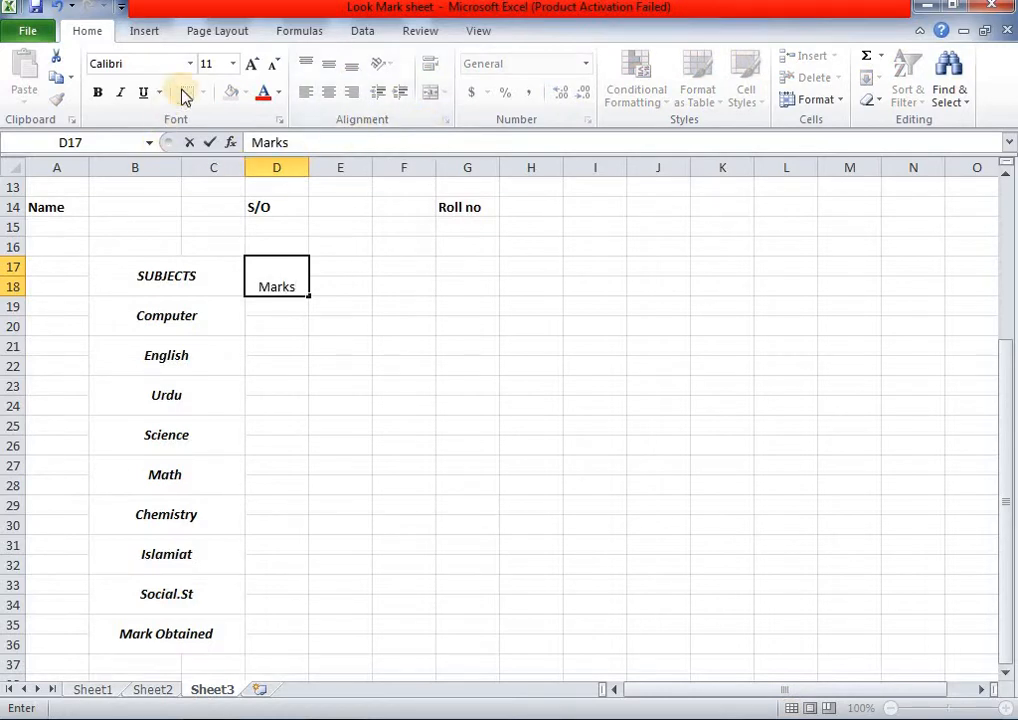
click(475, 388)
click(254, 270)
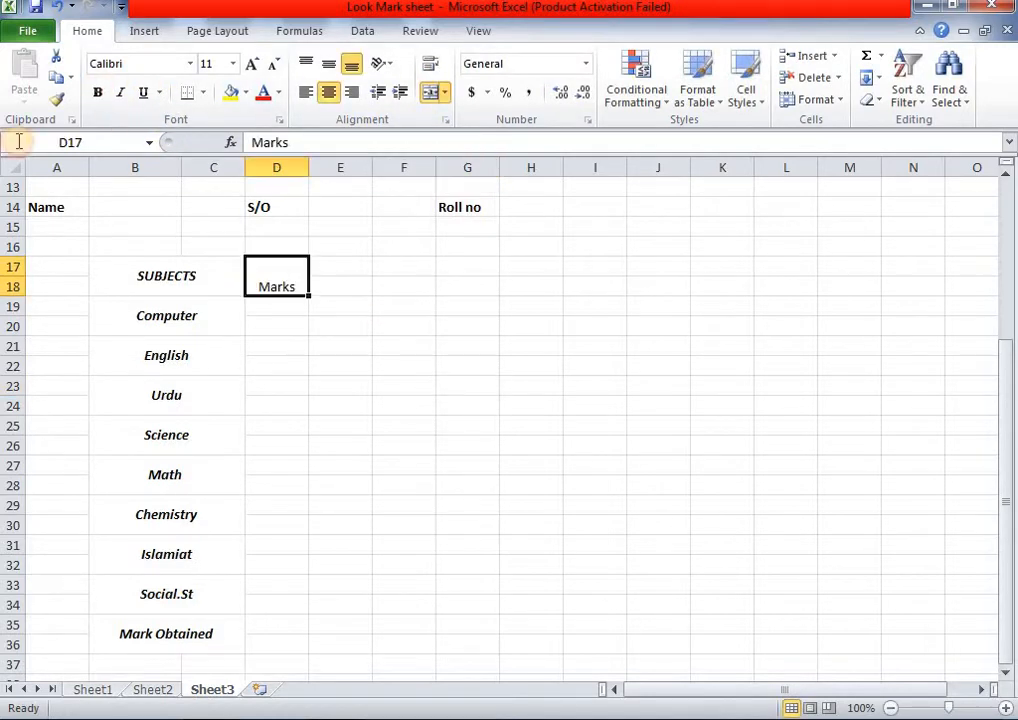
click(96, 93)
click(329, 63)
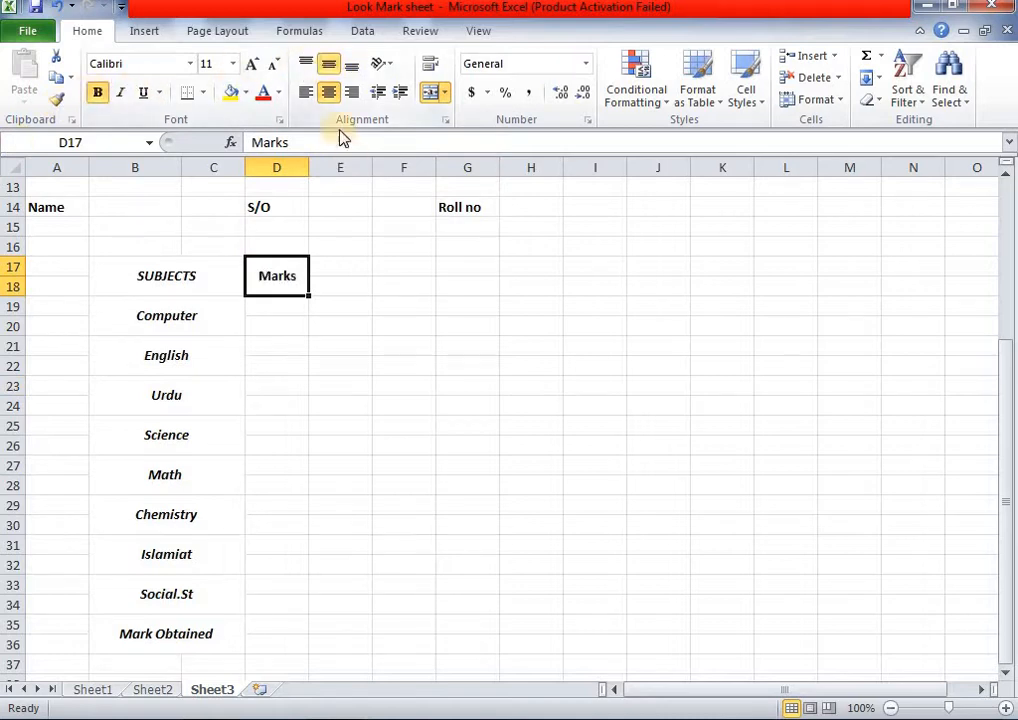
click(120, 93)
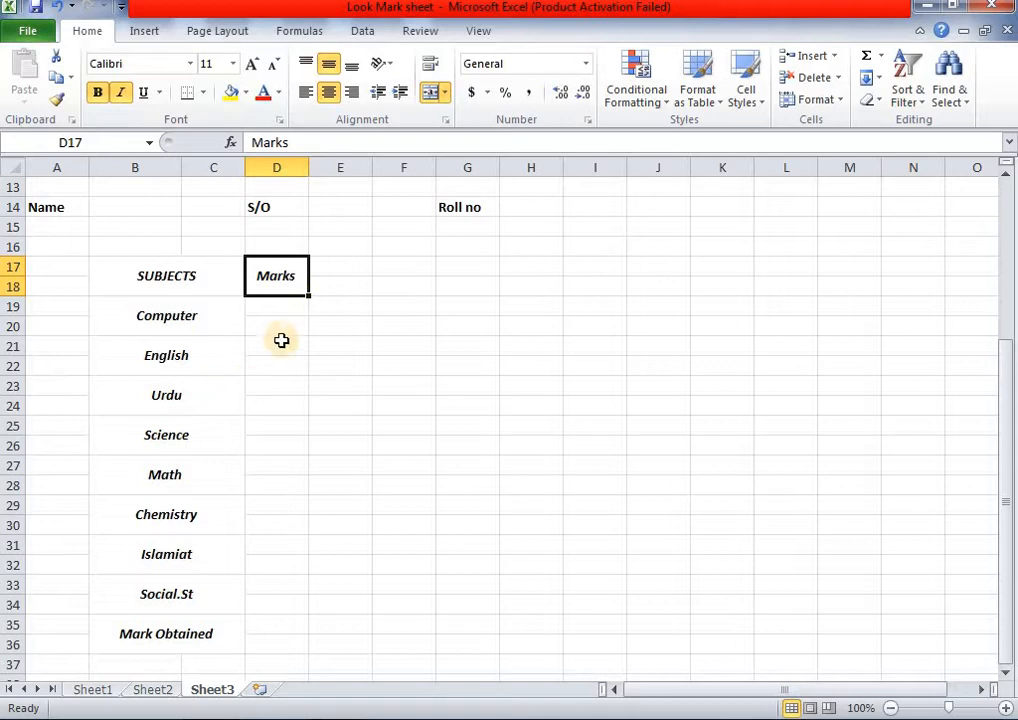
- Merge column D into two-row blocks beside each subject, D19:D20 through D35:D36
drag(266, 307, 280, 566)
click(430, 92)
click(430, 92)
click(428, 92)
click(430, 90)
click(430, 92)
click(430, 100)
click(432, 100)
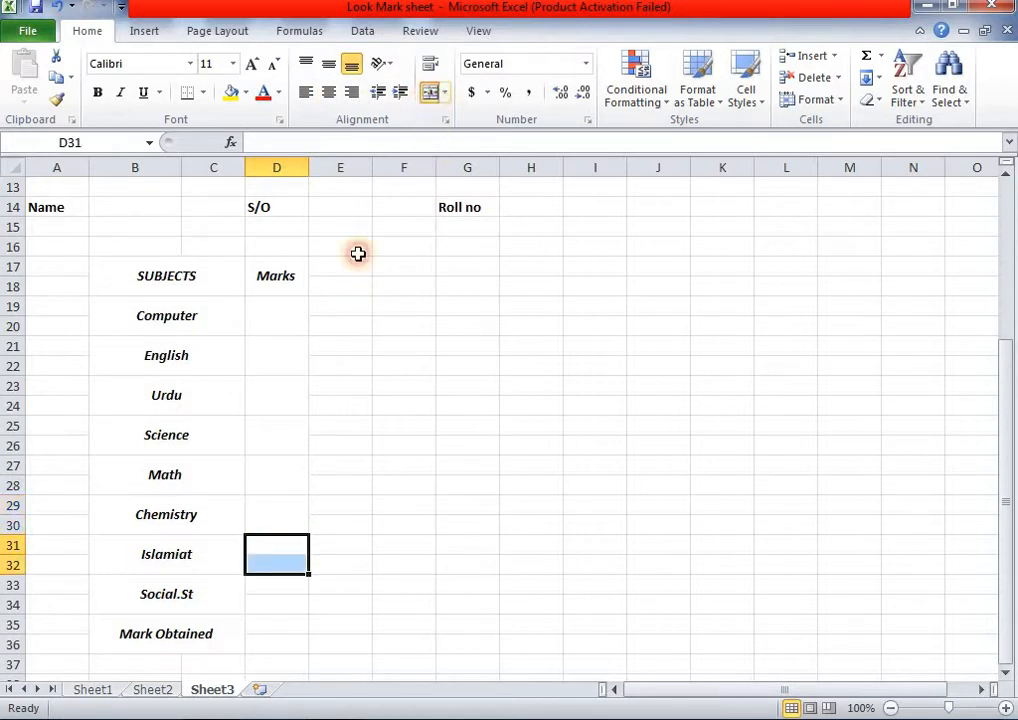
scroll(320, 320, down, 1)
click(275, 528)
drag(274, 540, 275, 586)
click(430, 100)
click(430, 100)
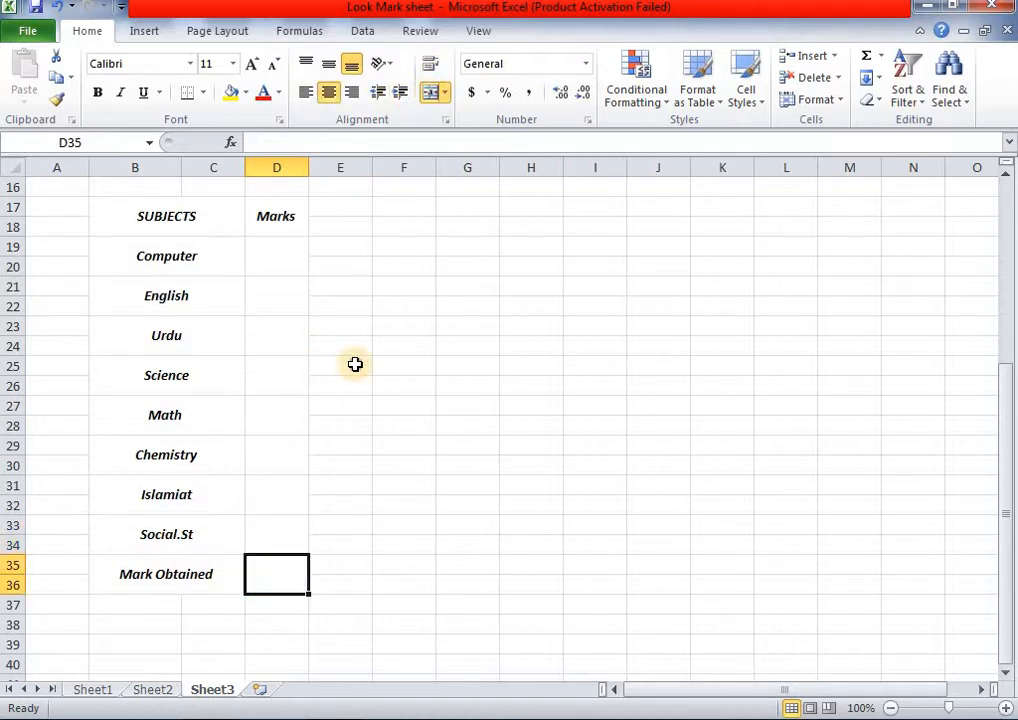
click(355, 364)
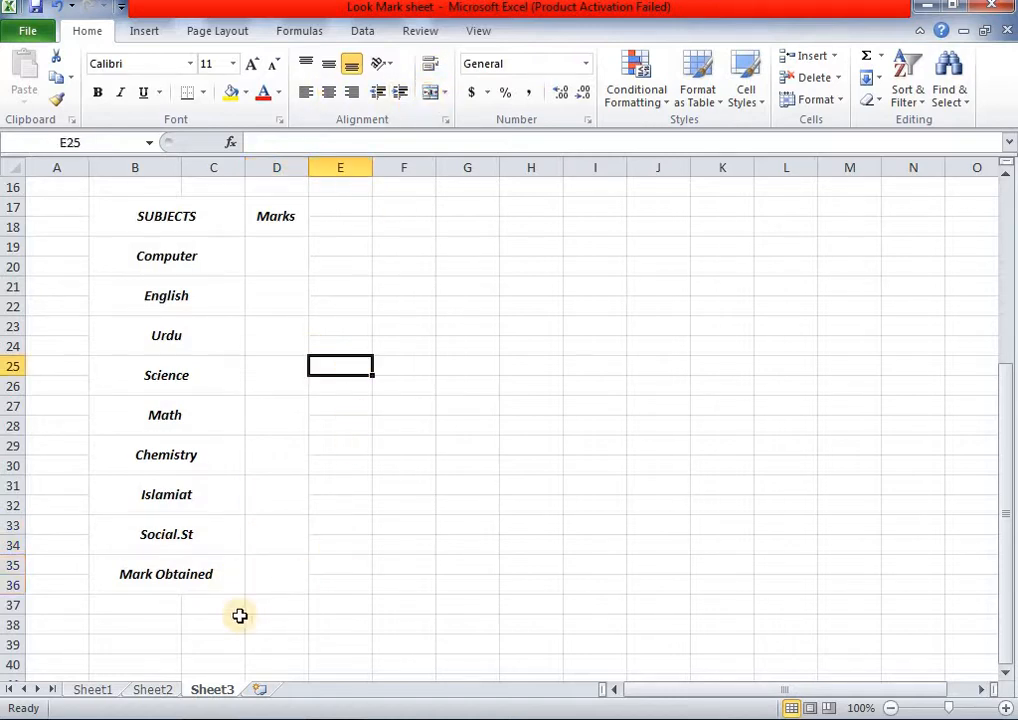
- Enter 'Out of' in B37 and make it bold and centred horizontally and vertically
click(153, 690)
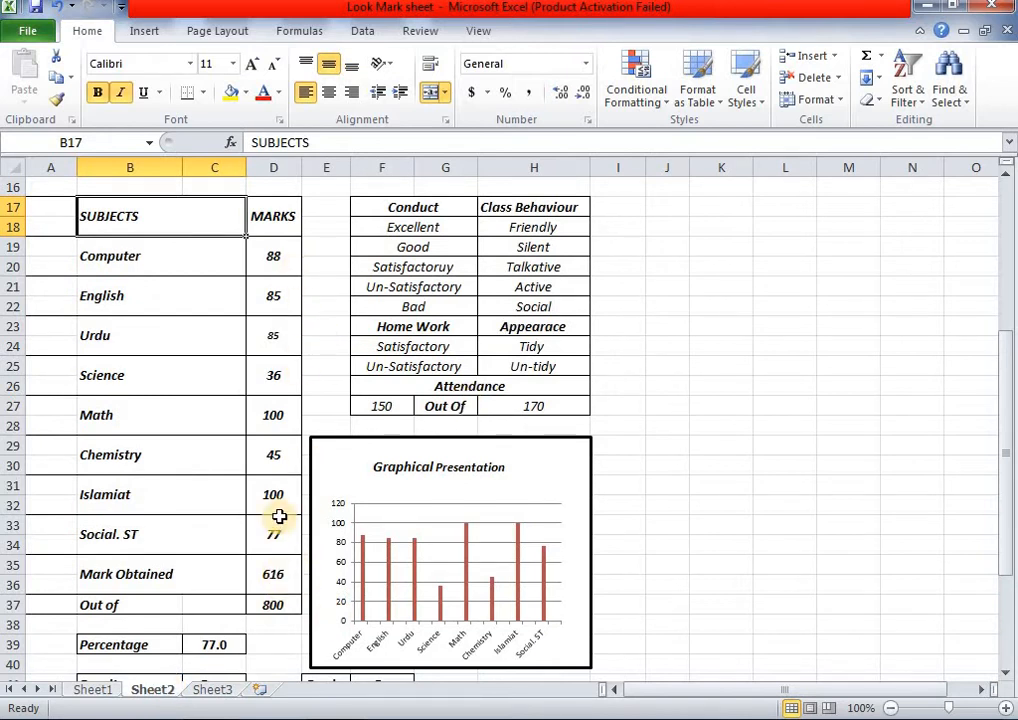
scroll(279, 516, down, 1)
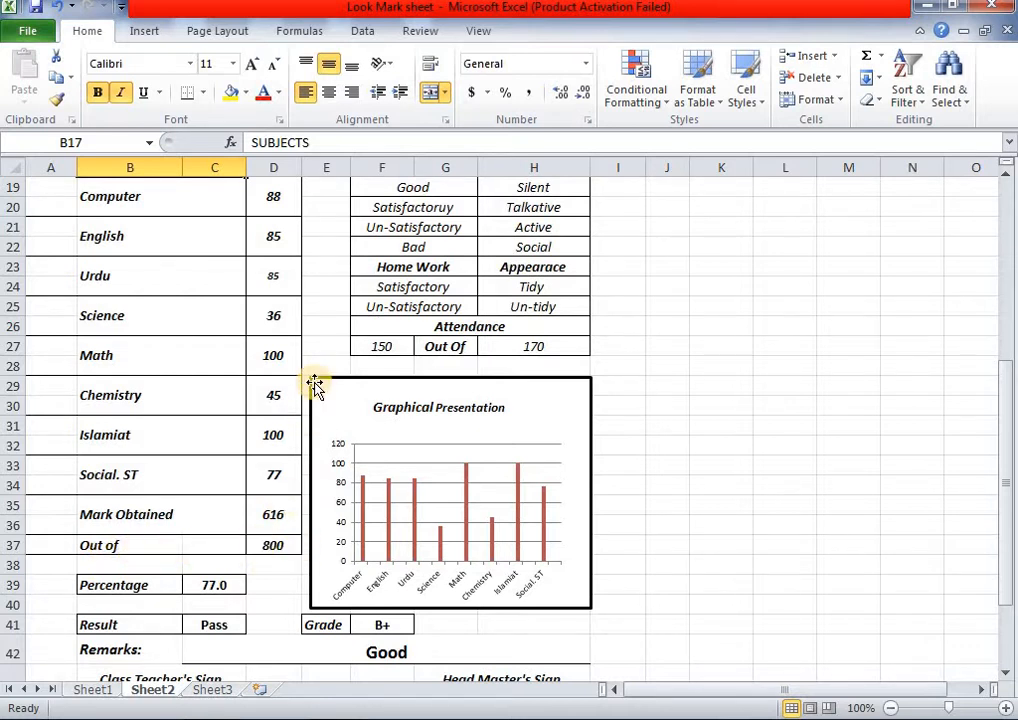
scroll(305, 315, up, 3)
scroll(305, 315, down, 4)
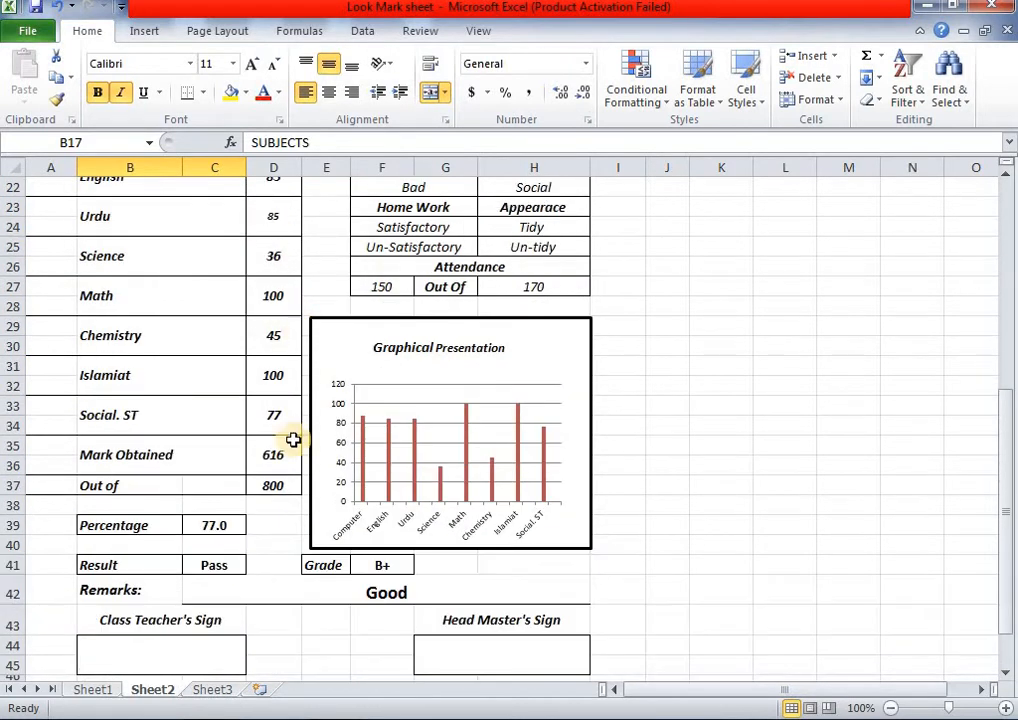
click(212, 690)
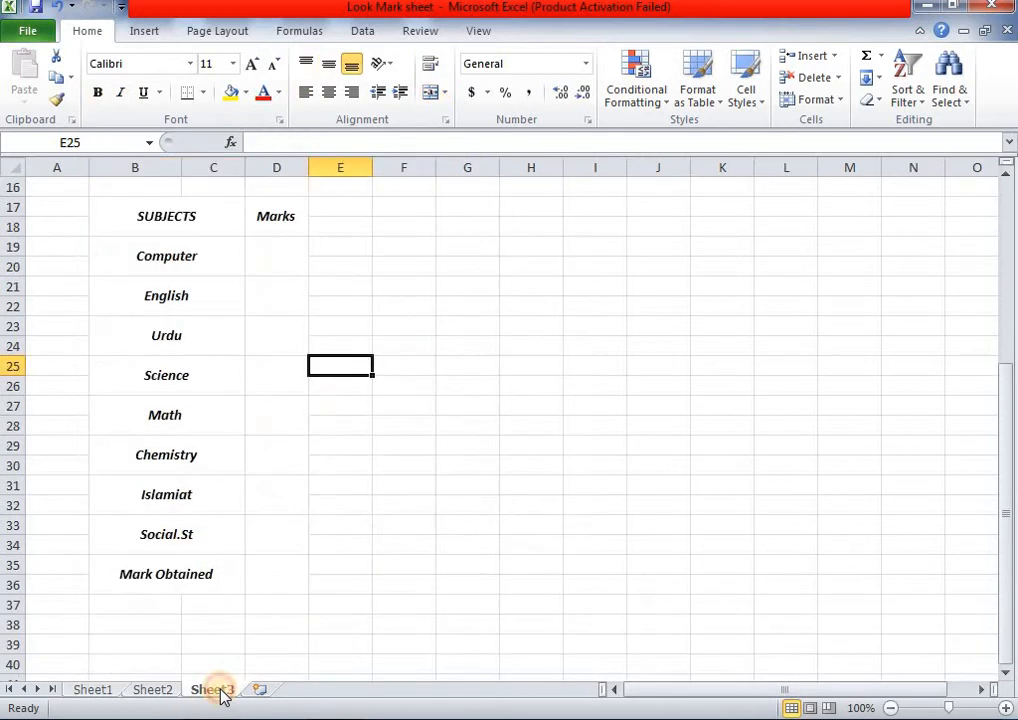
click(136, 610)
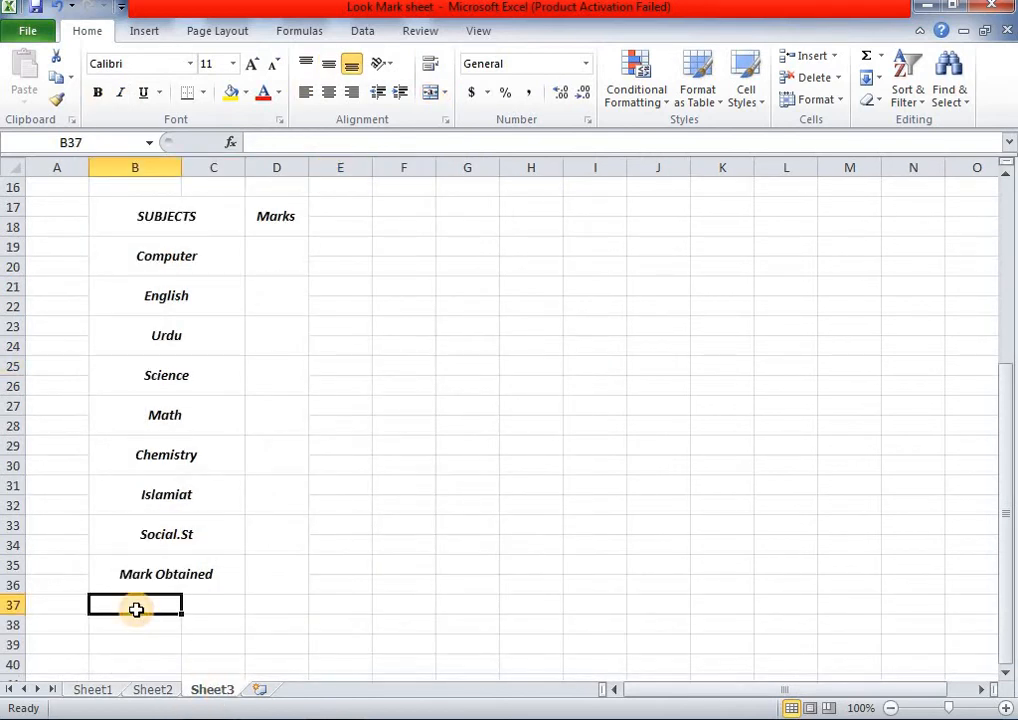
text(Out of)
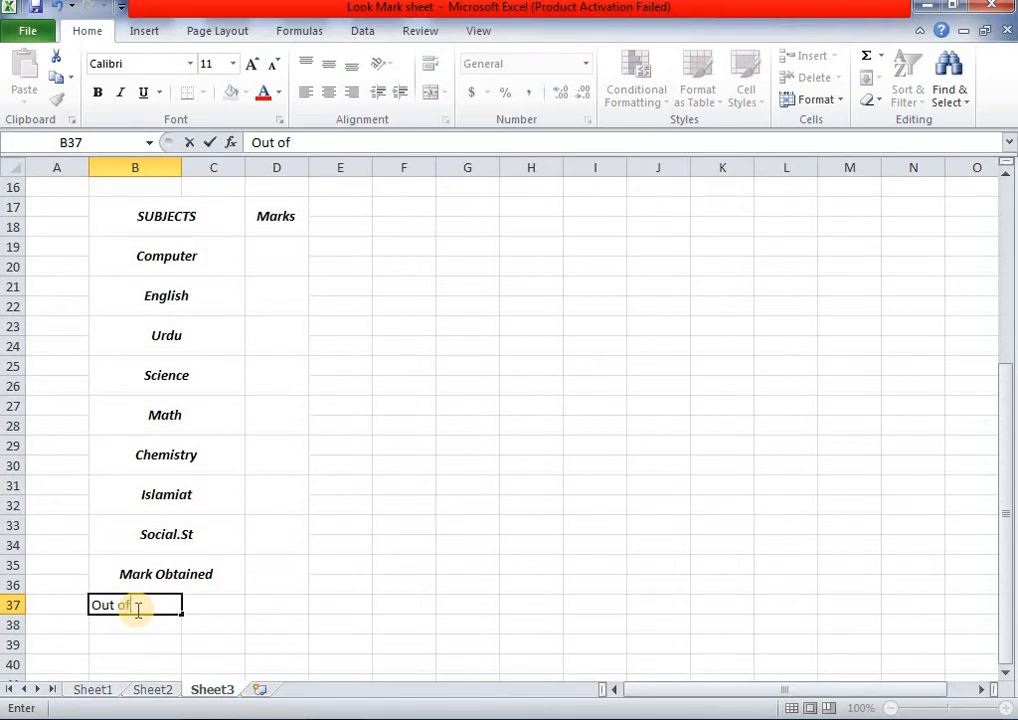
click(248, 625)
click(166, 610)
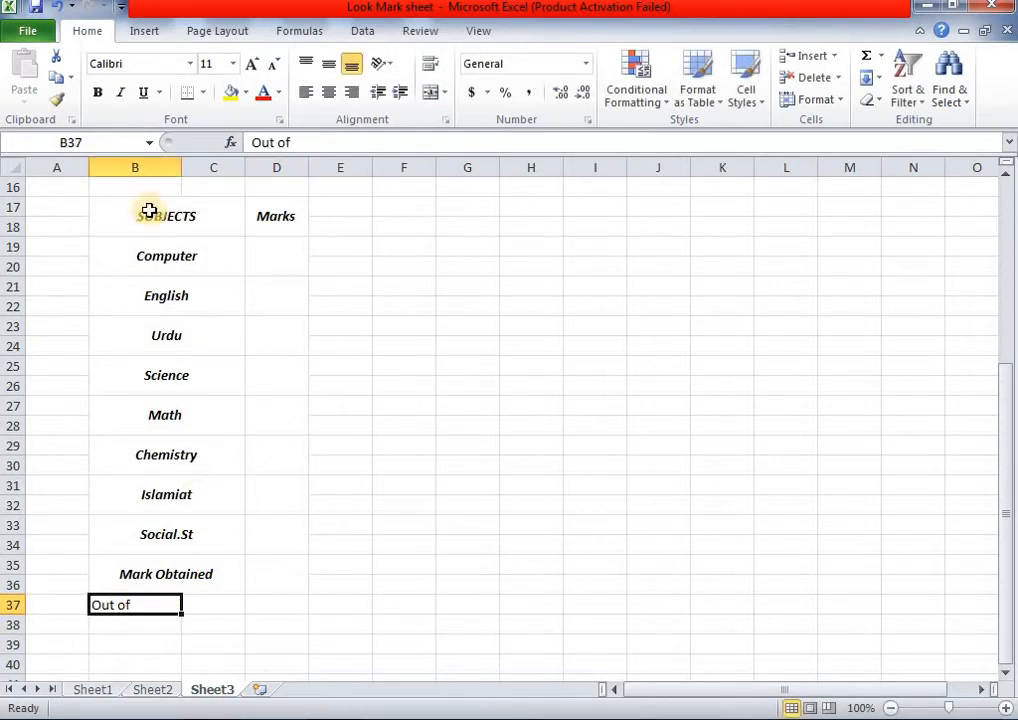
click(97, 92)
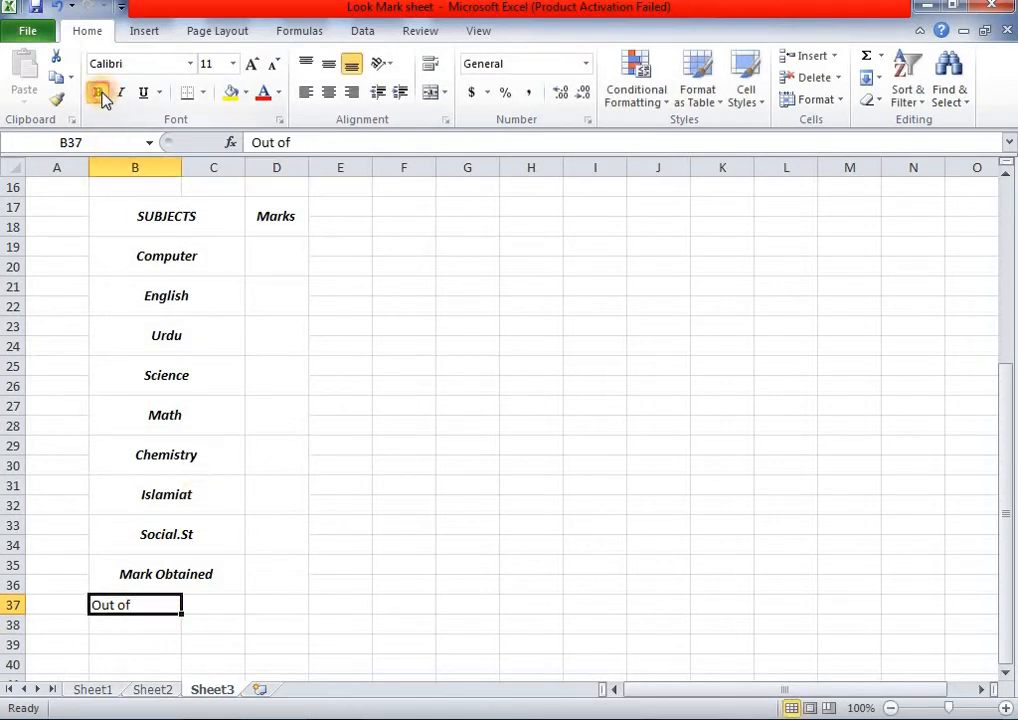
click(327, 68)
click(329, 93)
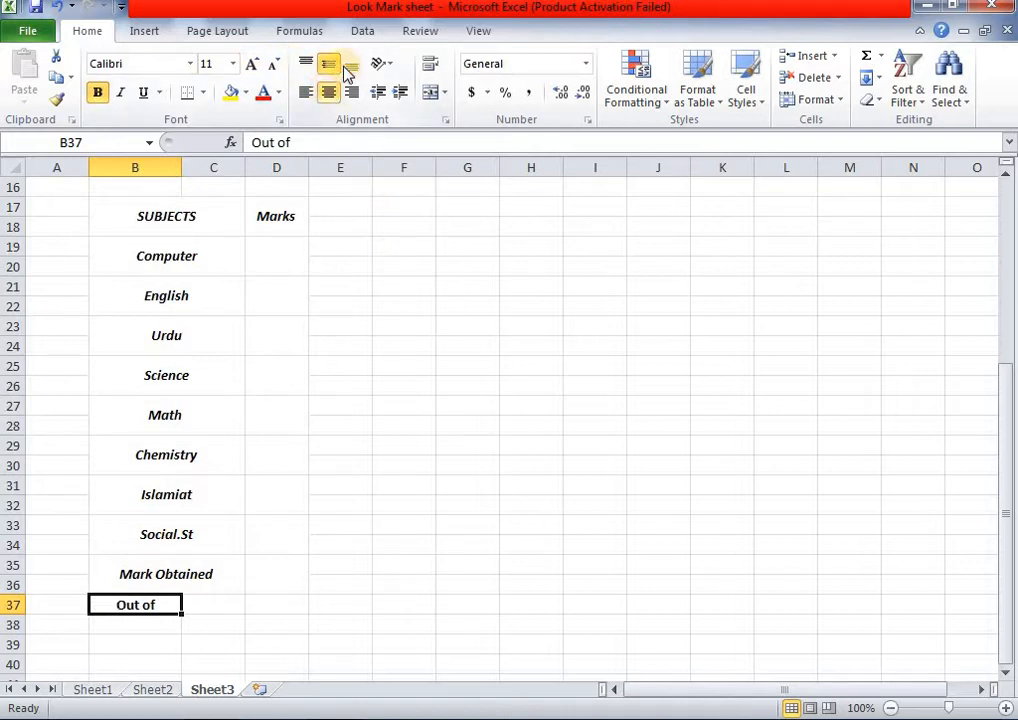
click(378, 428)
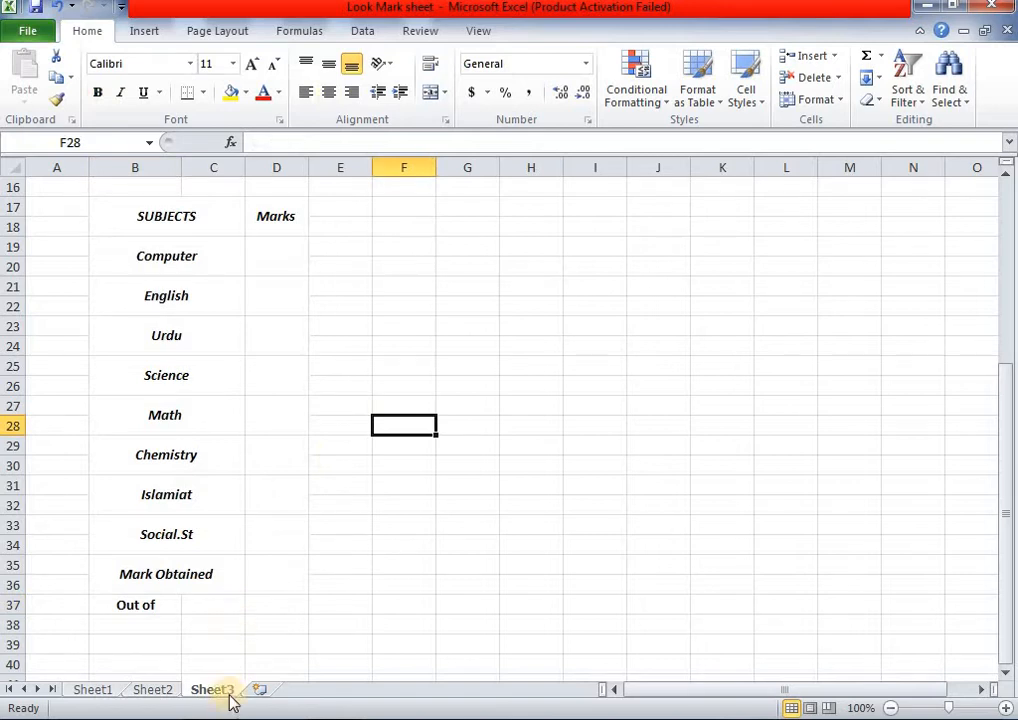
- Left-align the labels SUBJECTS through Out of in B17:C37
click(151, 692)
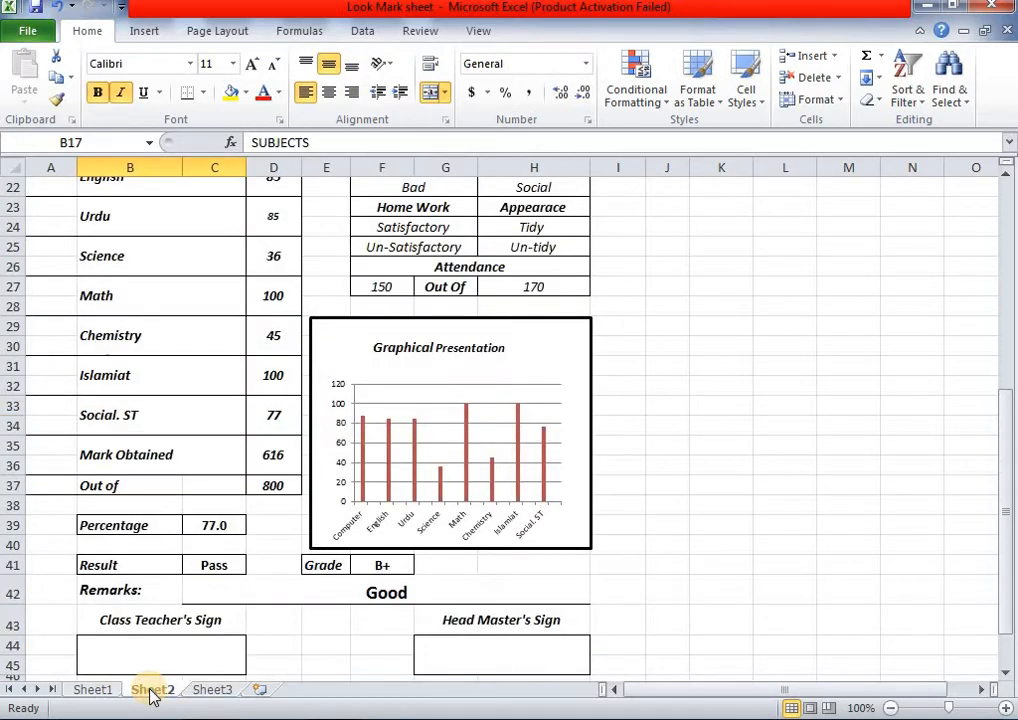
click(211, 690)
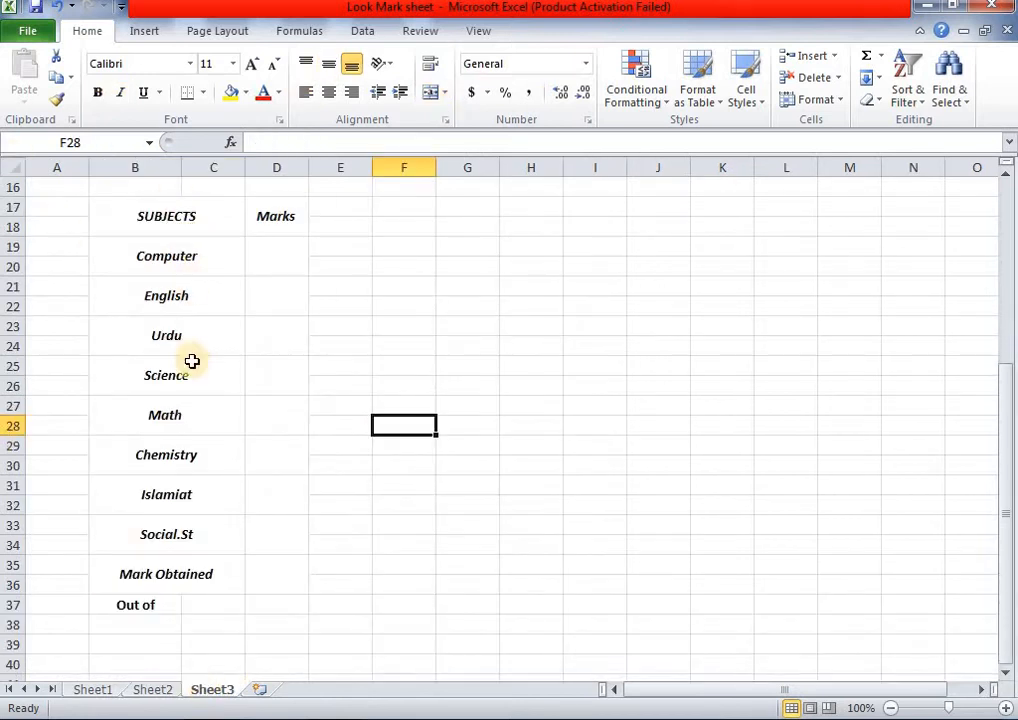
click(155, 690)
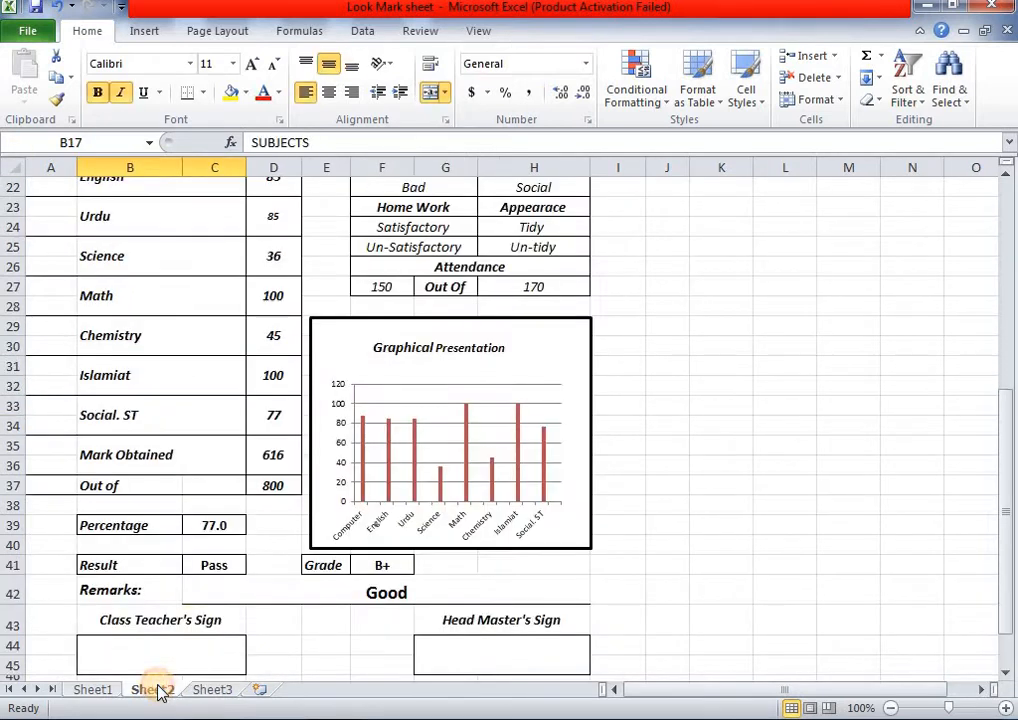
scroll(225, 408, up, 3)
scroll(225, 408, down, 1)
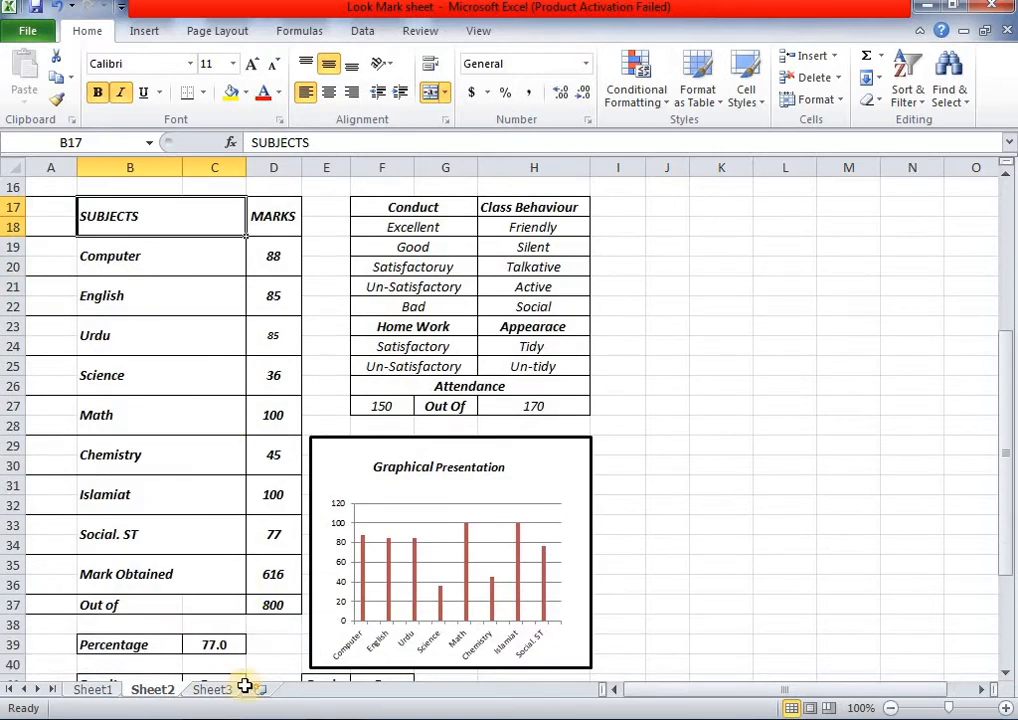
click(212, 690)
drag(159, 223, 173, 606)
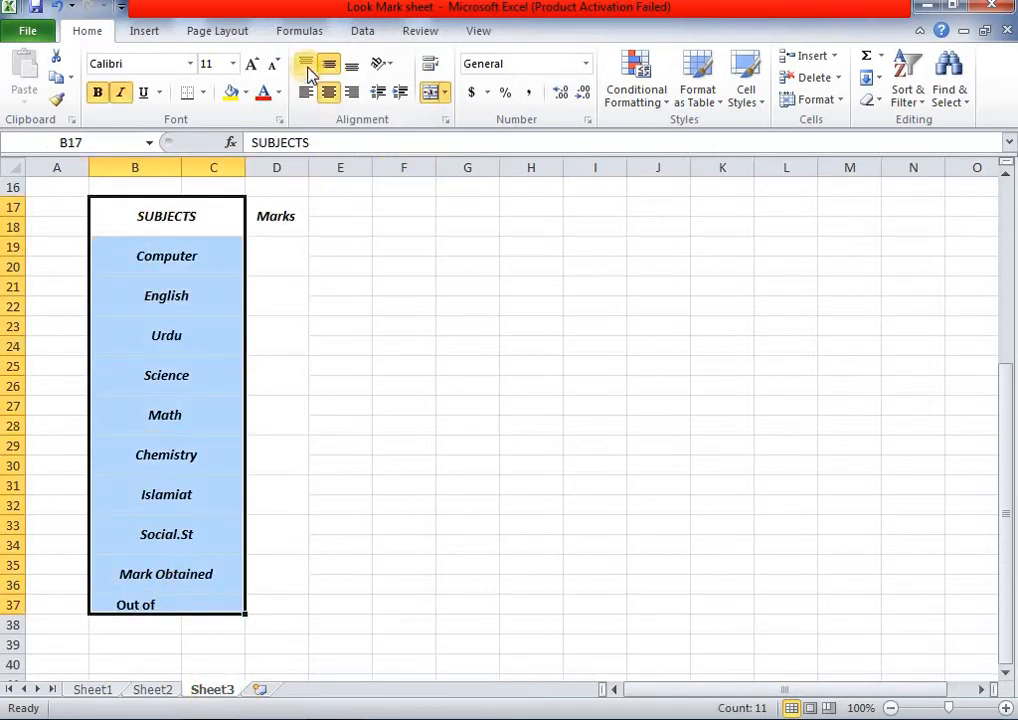
click(305, 92)
click(429, 364)
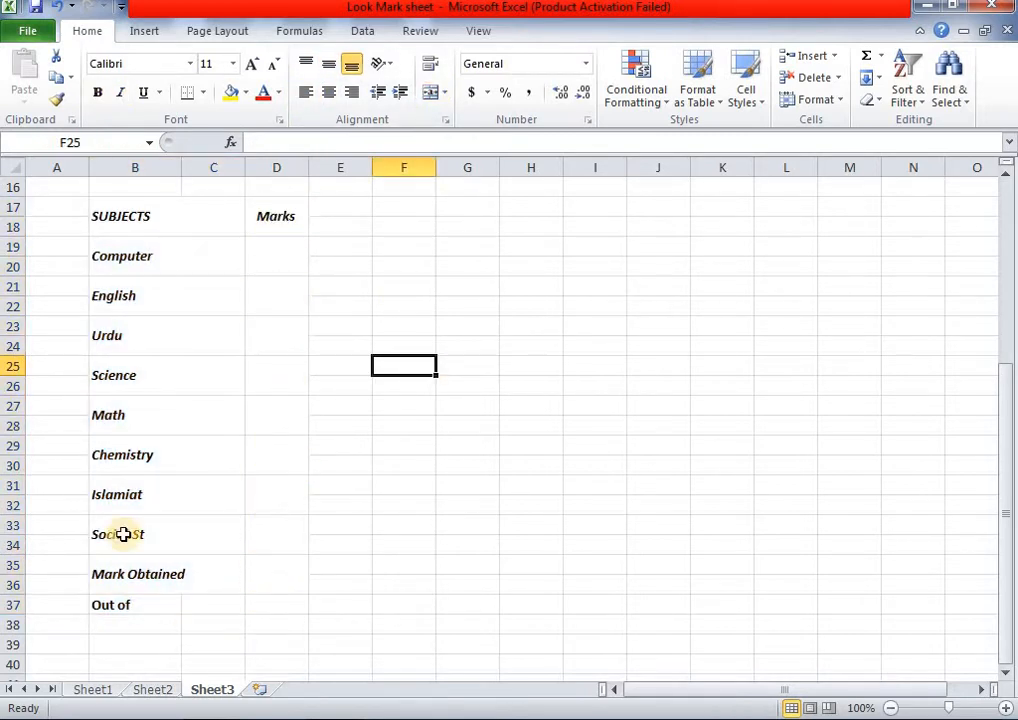
- Bring up Sheet2's finished Class-VI report card for comparison
scroll(232, 299, up, 2)
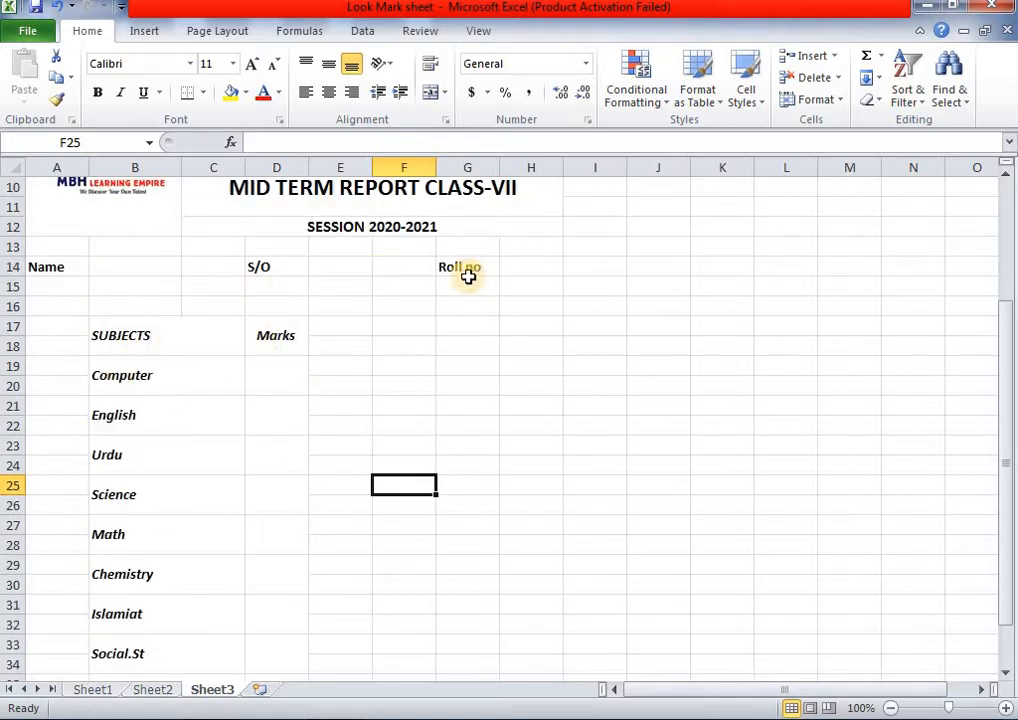
scroll(468, 276, down, 2)
click(170, 696)
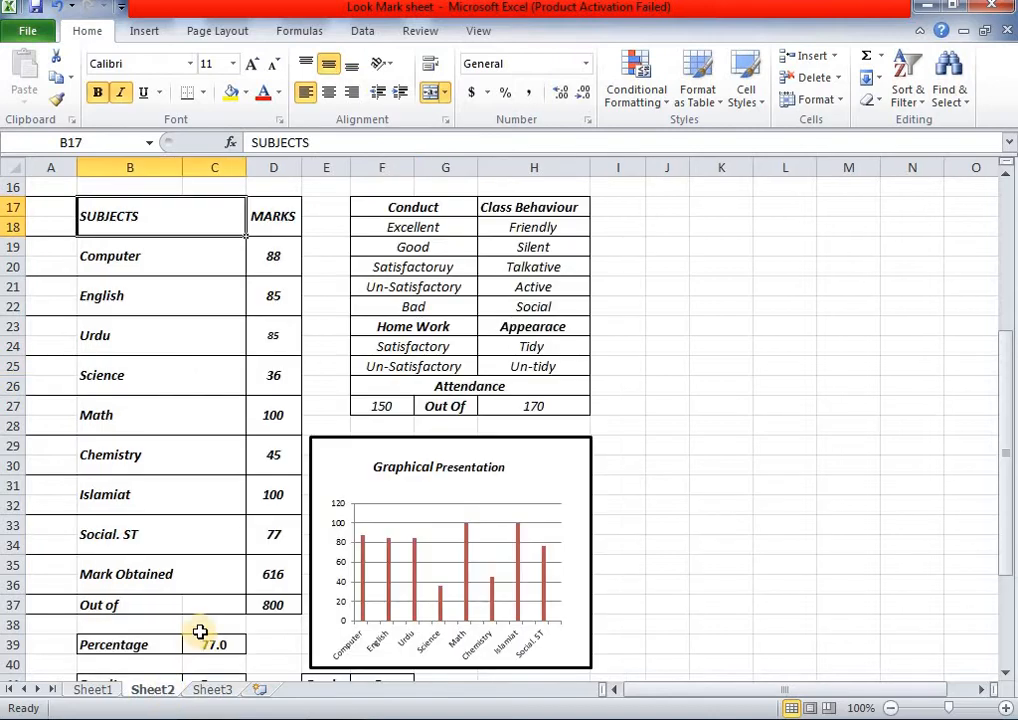
scroll(345, 495, up, 2)
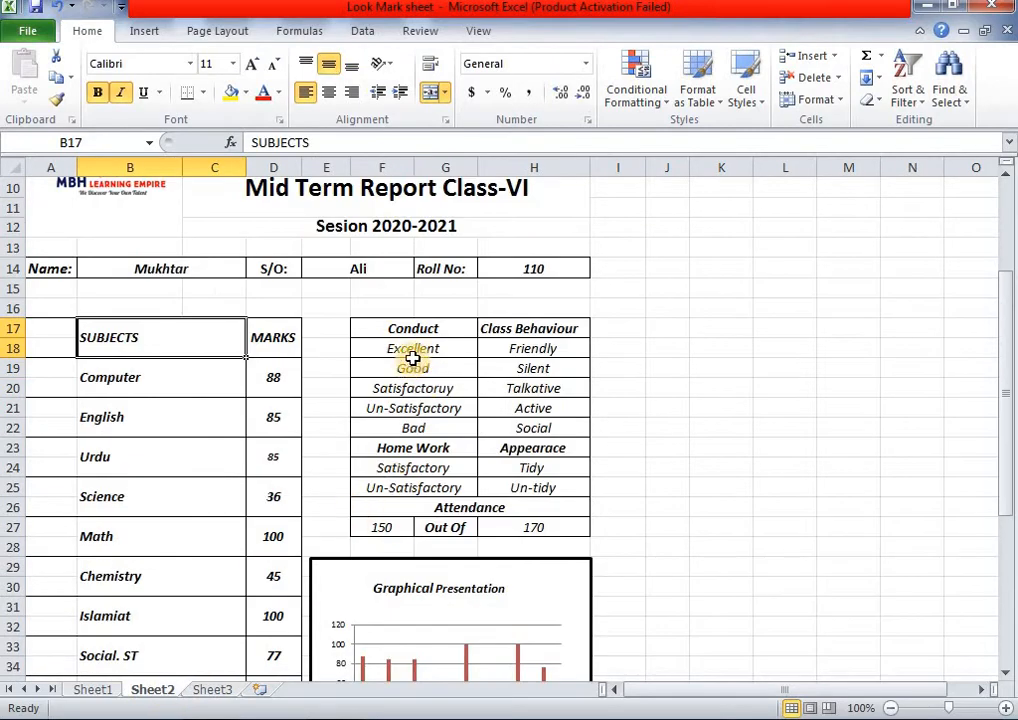
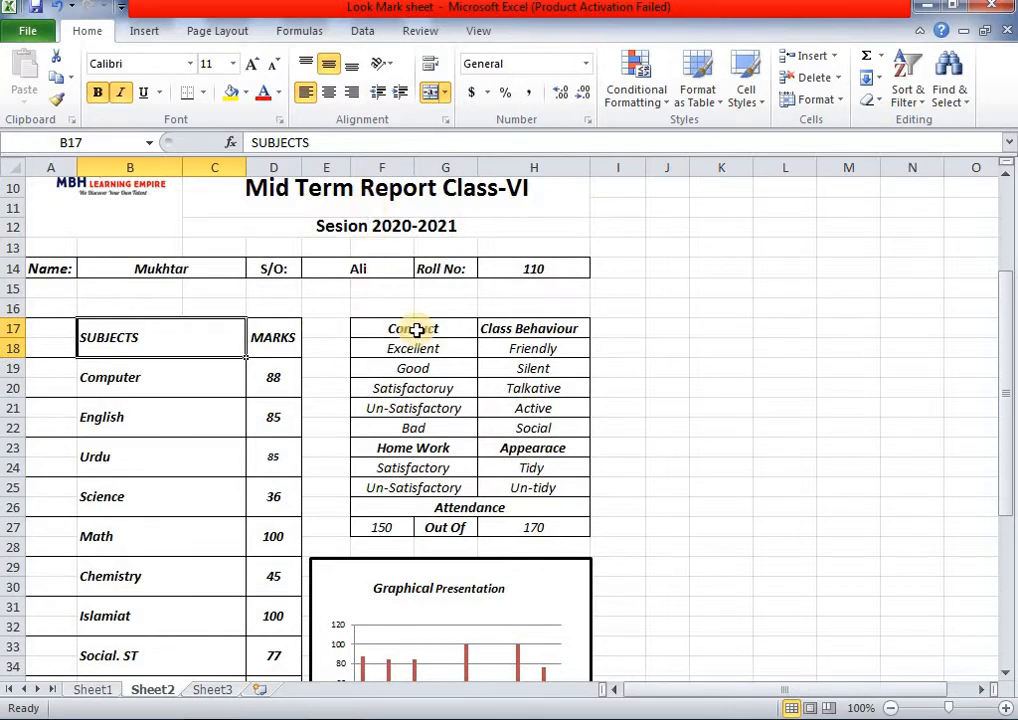
- Go to Sheet3 and select F17:G17 for the Conduct heading
click(212, 690)
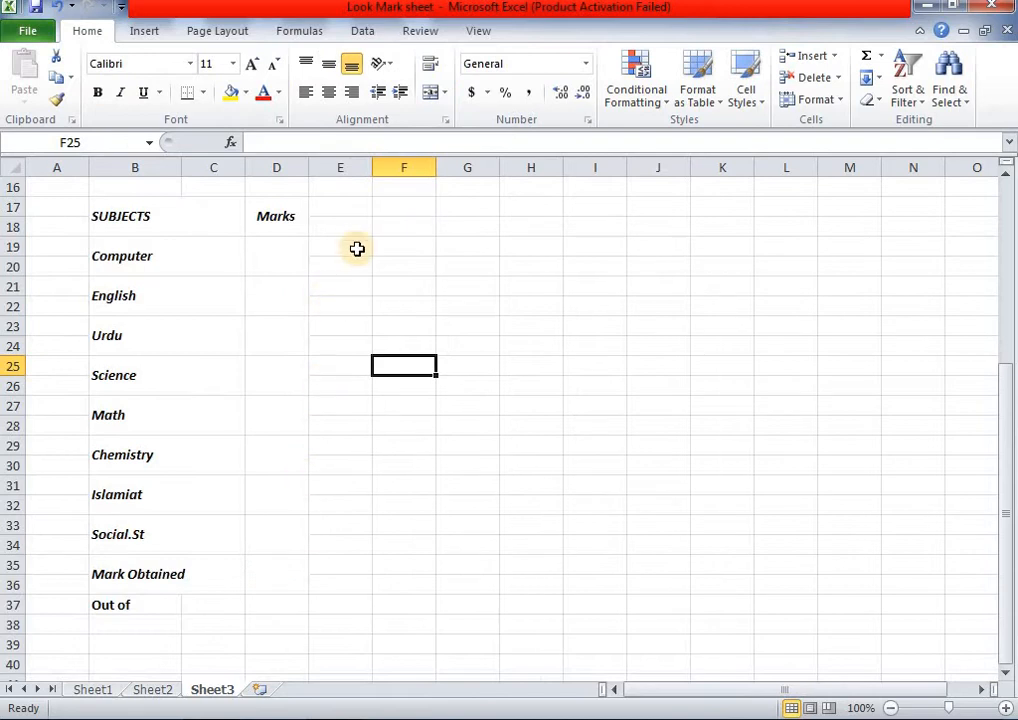
scroll(357, 249, up, 2)
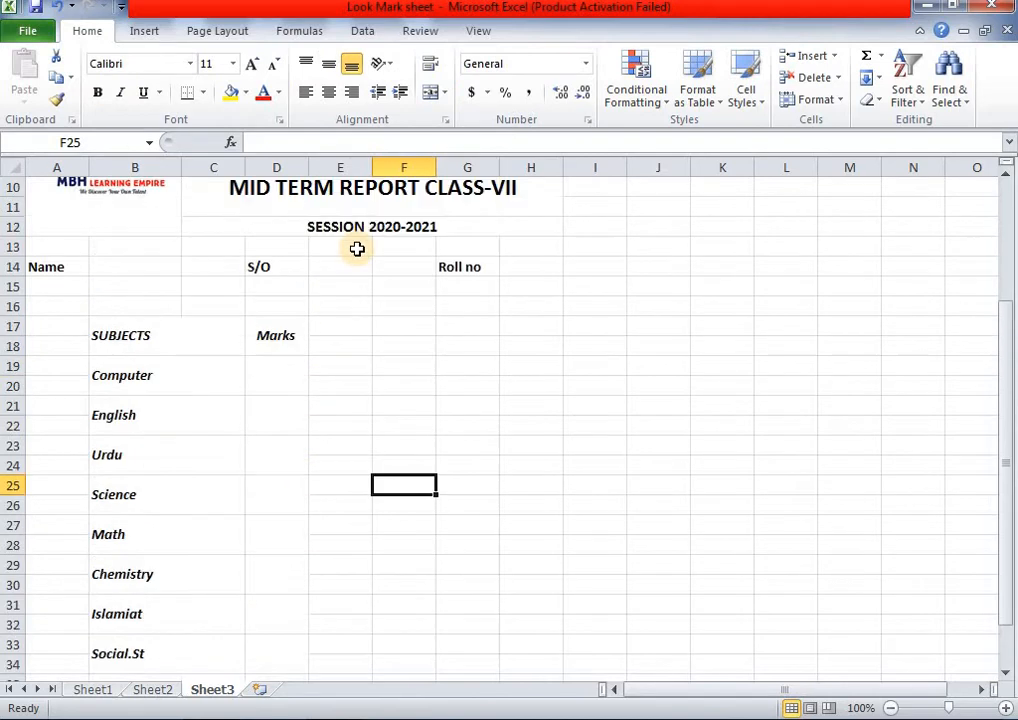
drag(409, 326, 462, 328)
- Merge and centre F17:G17 and enter the Conduct heading, using Sheet2 as reference
click(152, 690)
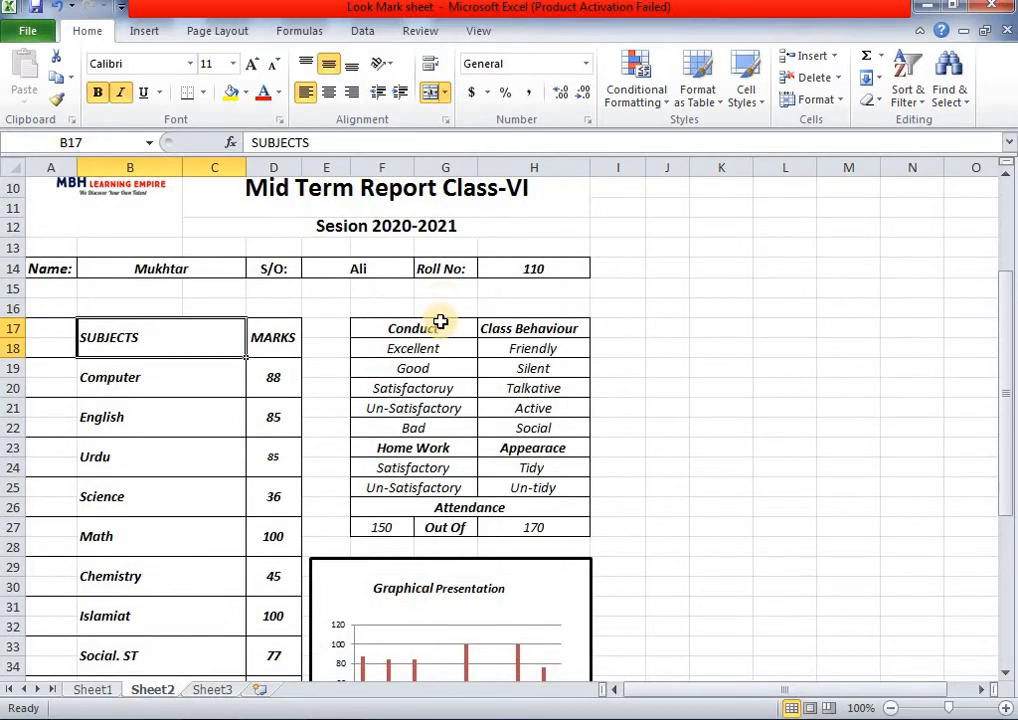
click(437, 328)
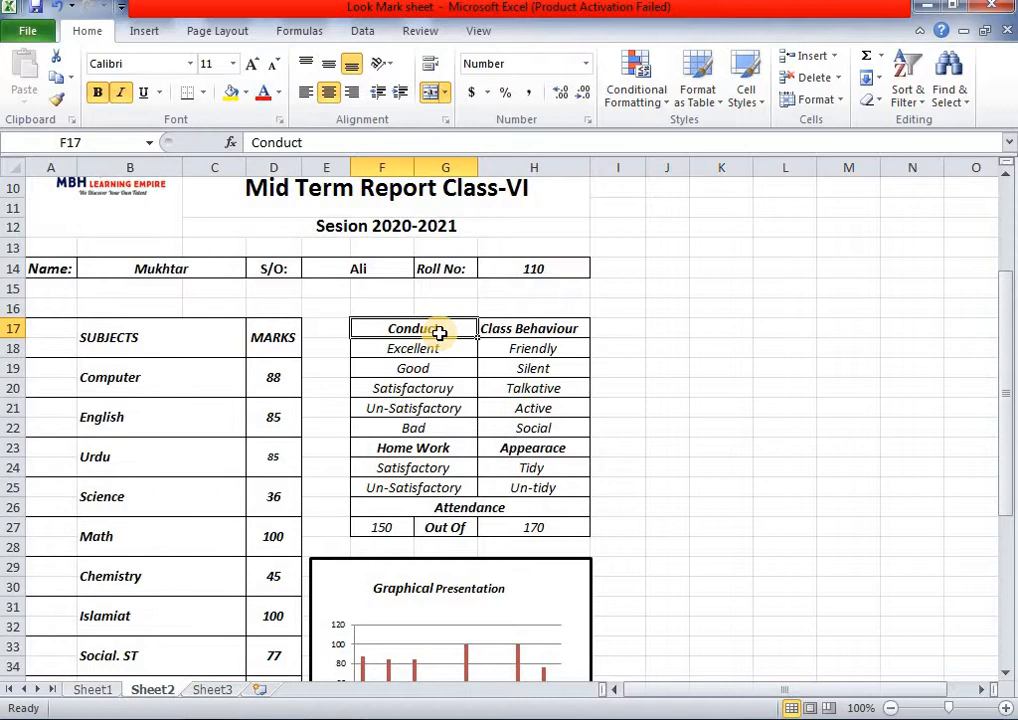
click(509, 333)
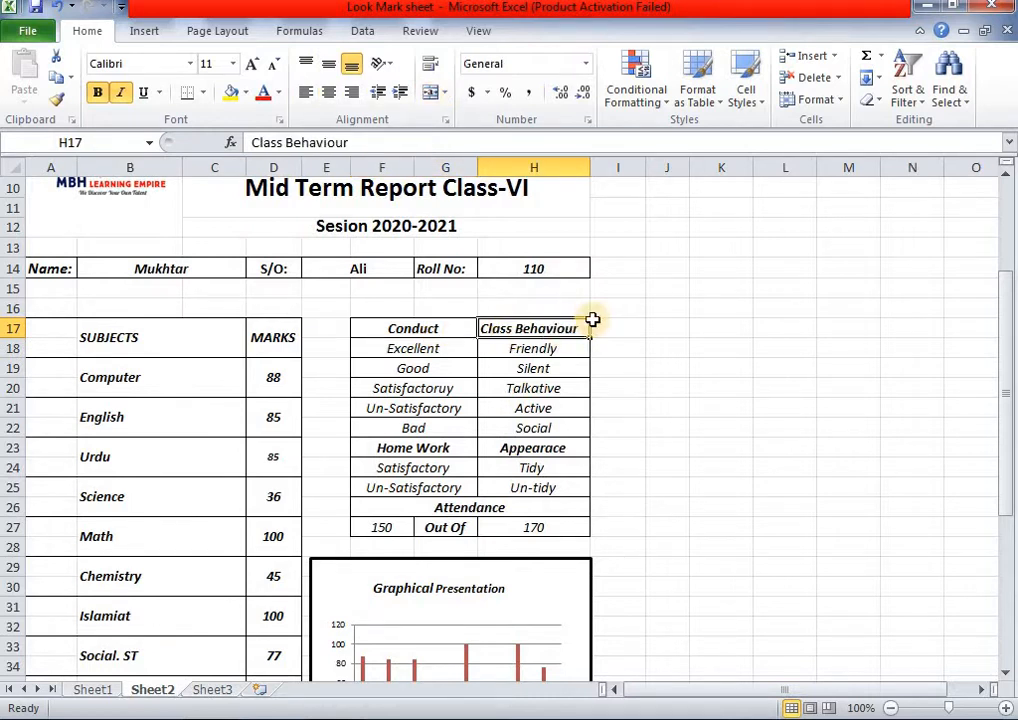
click(212, 690)
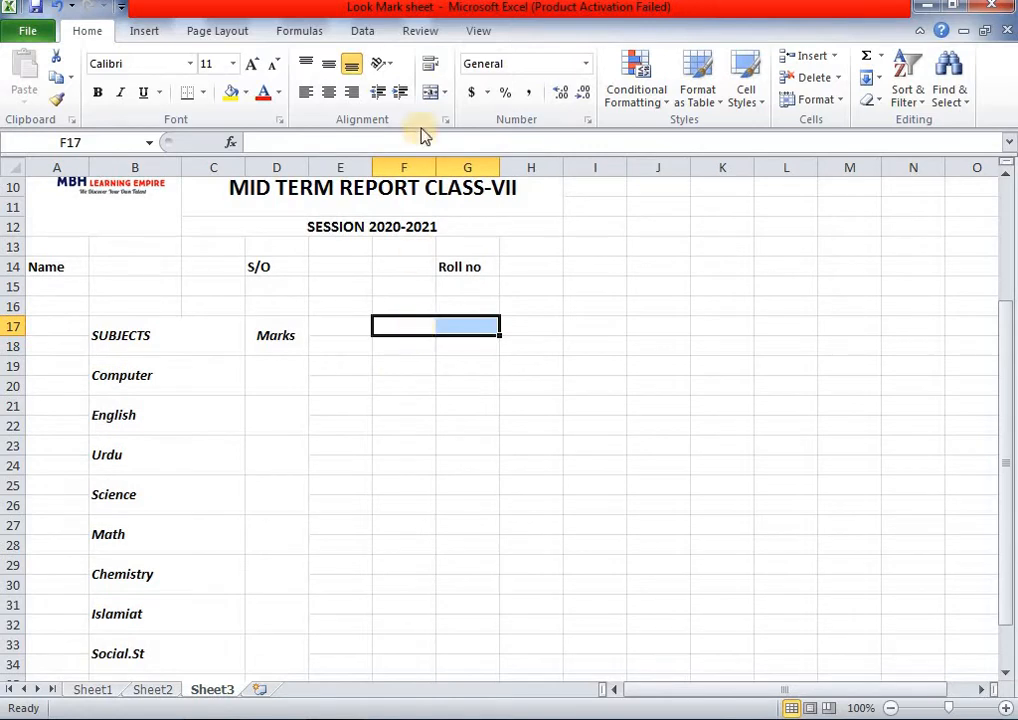
click(431, 95)
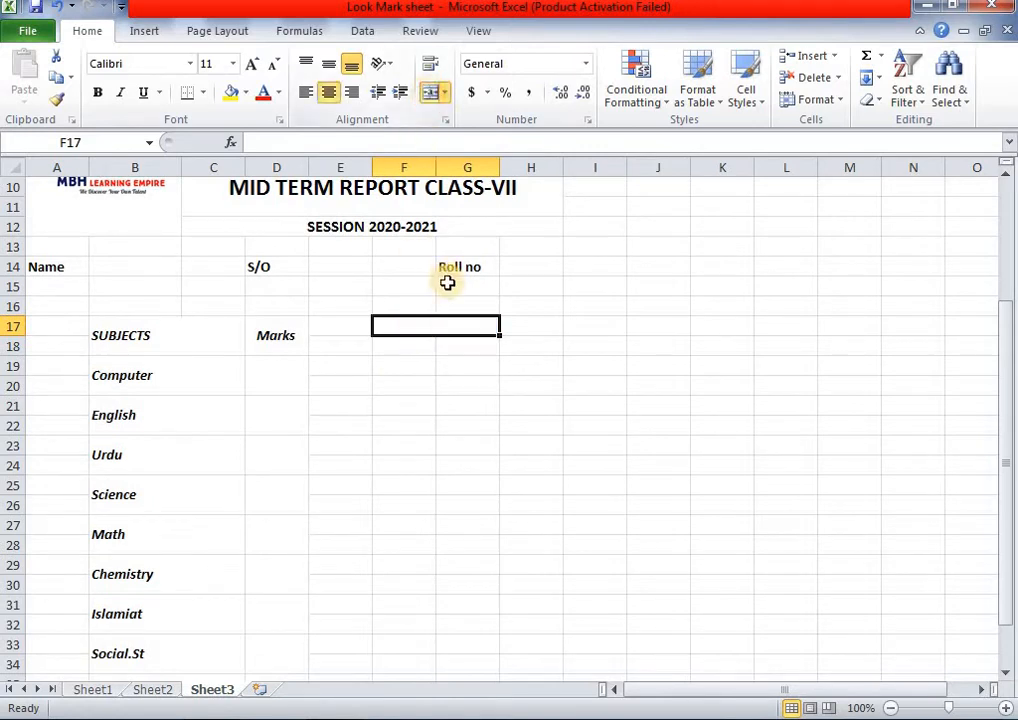
double_click(459, 332)
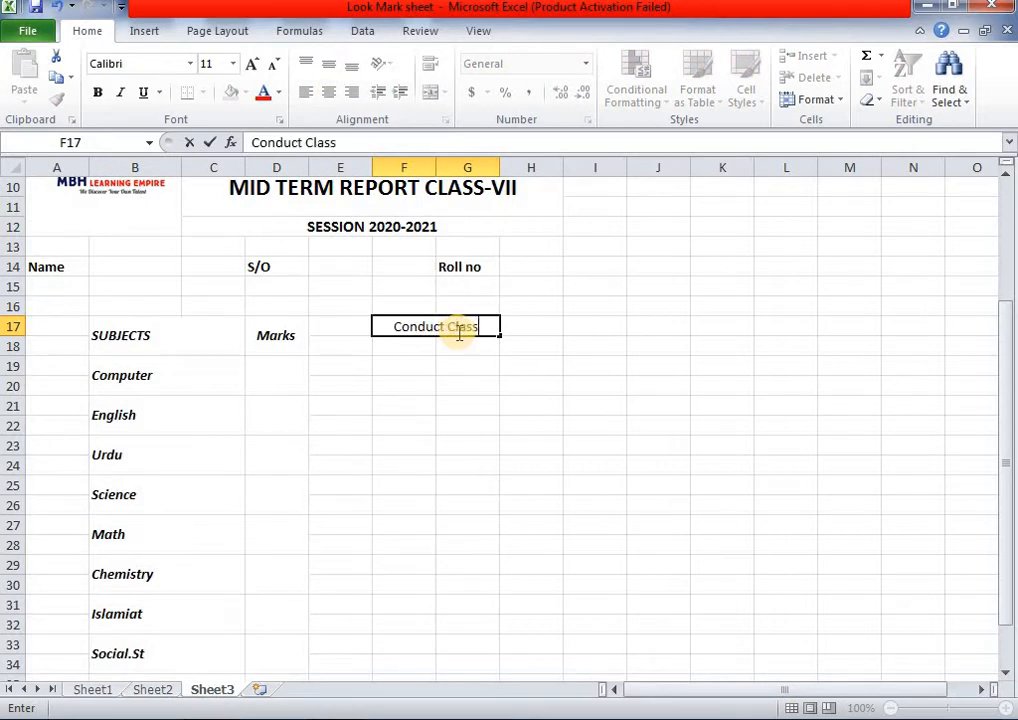
click(166, 690)
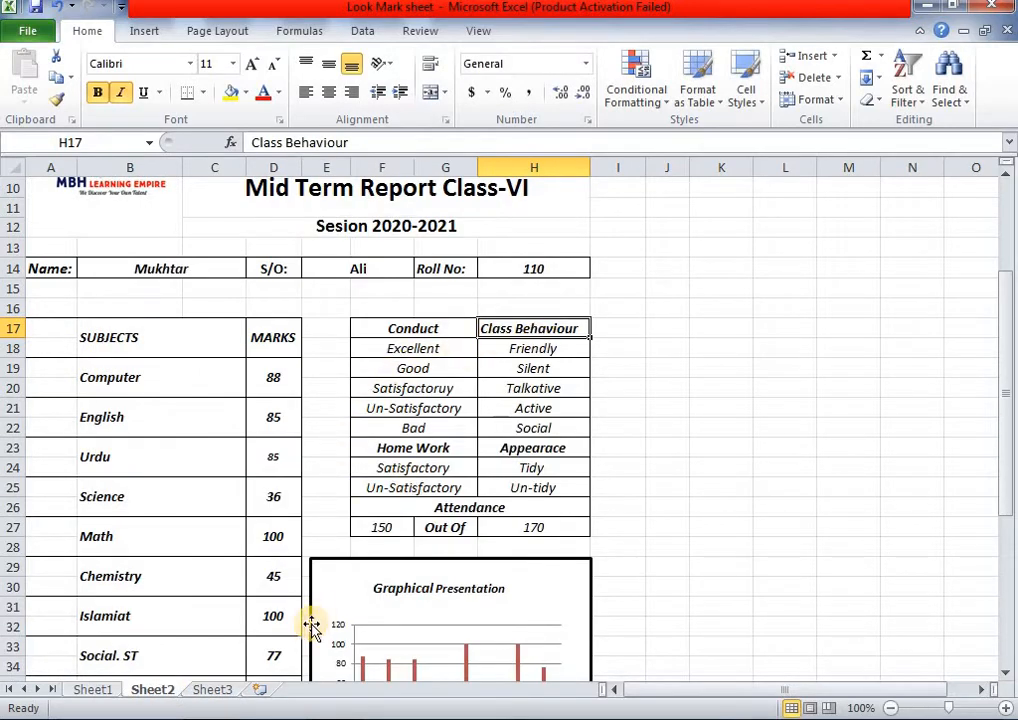
click(207, 689)
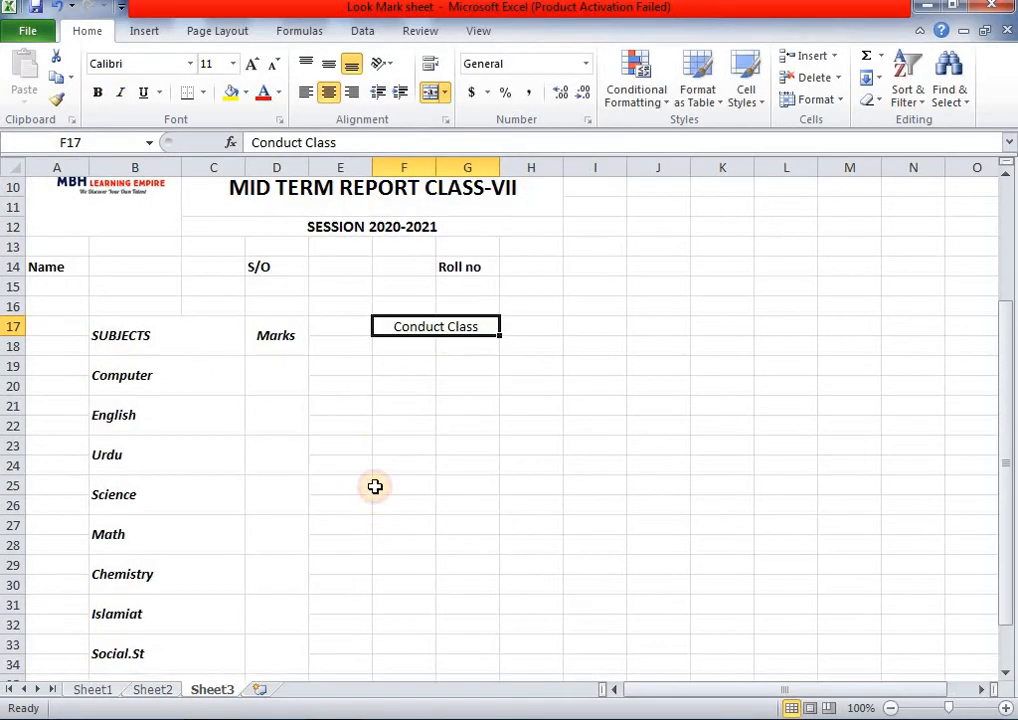
double_click(474, 338)
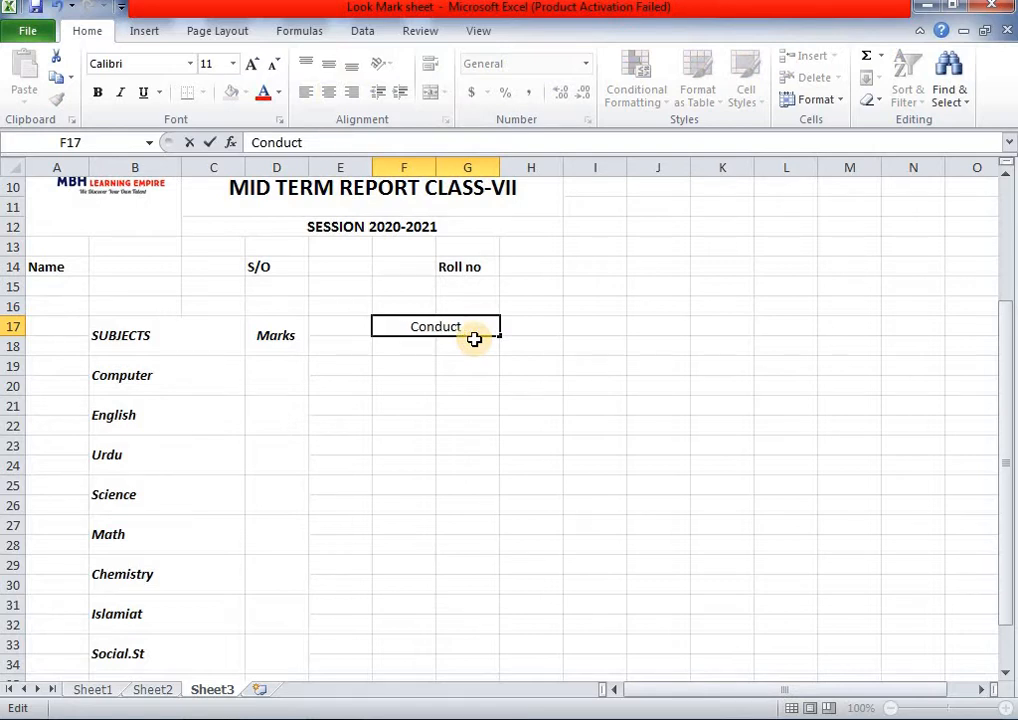
click(524, 324)
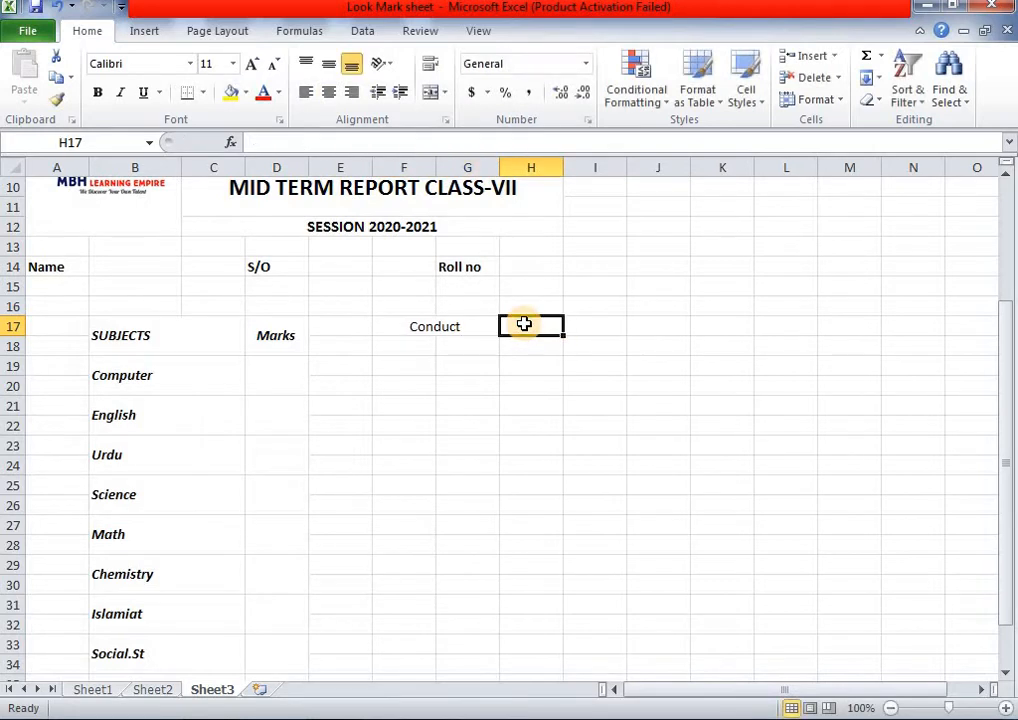
- Enter Class Behaviour in H17 and autofit column H to fit it
text(Class Behaviour)
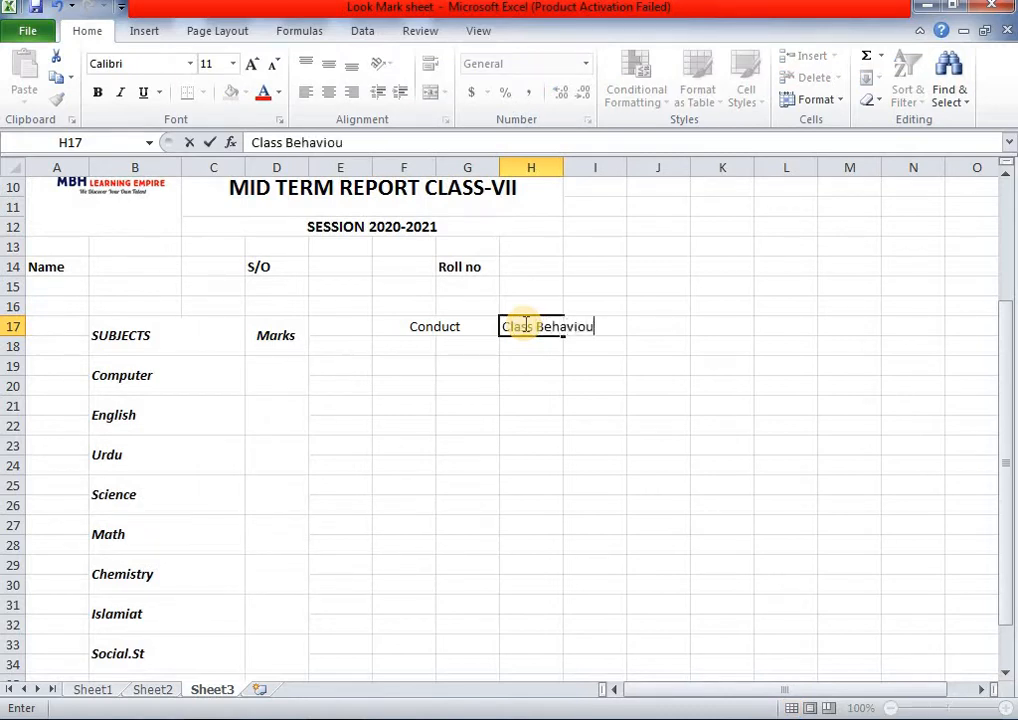
click(559, 166)
double_click(562, 166)
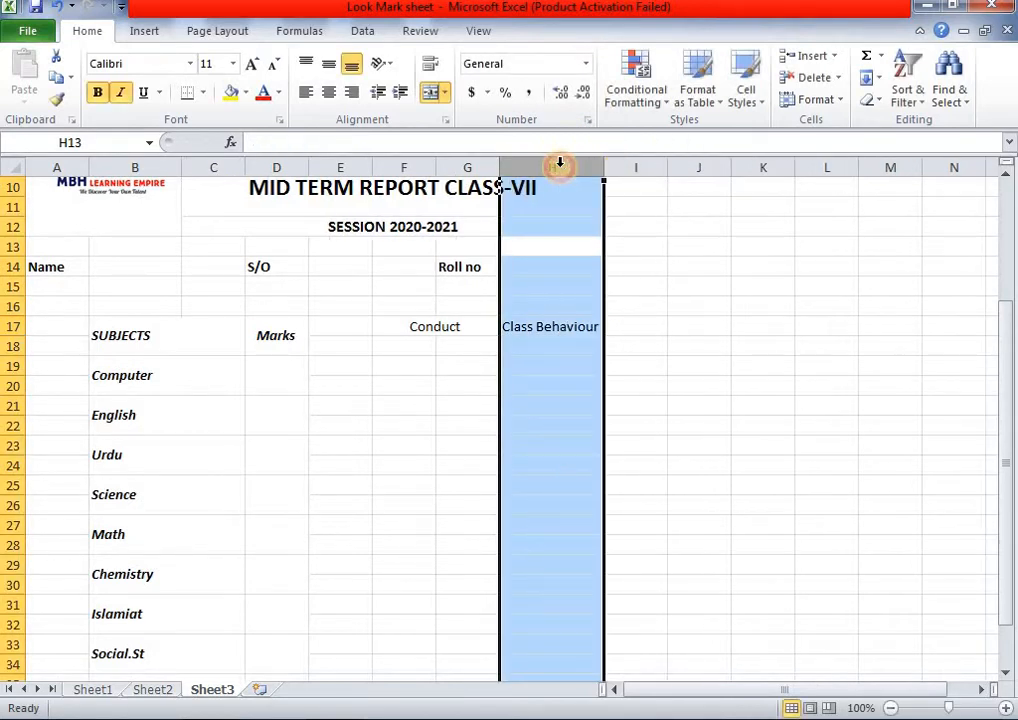
click(405, 348)
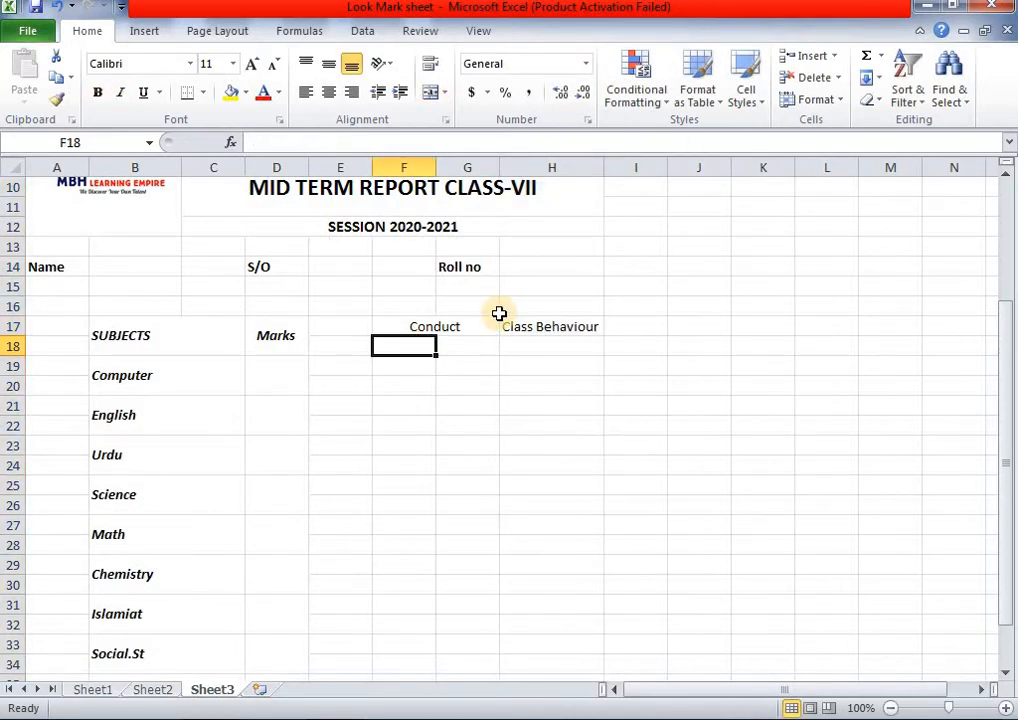
- Narrow column G and merge and centre F:G in rows 18 through 21
scroll(498, 313, up, 3)
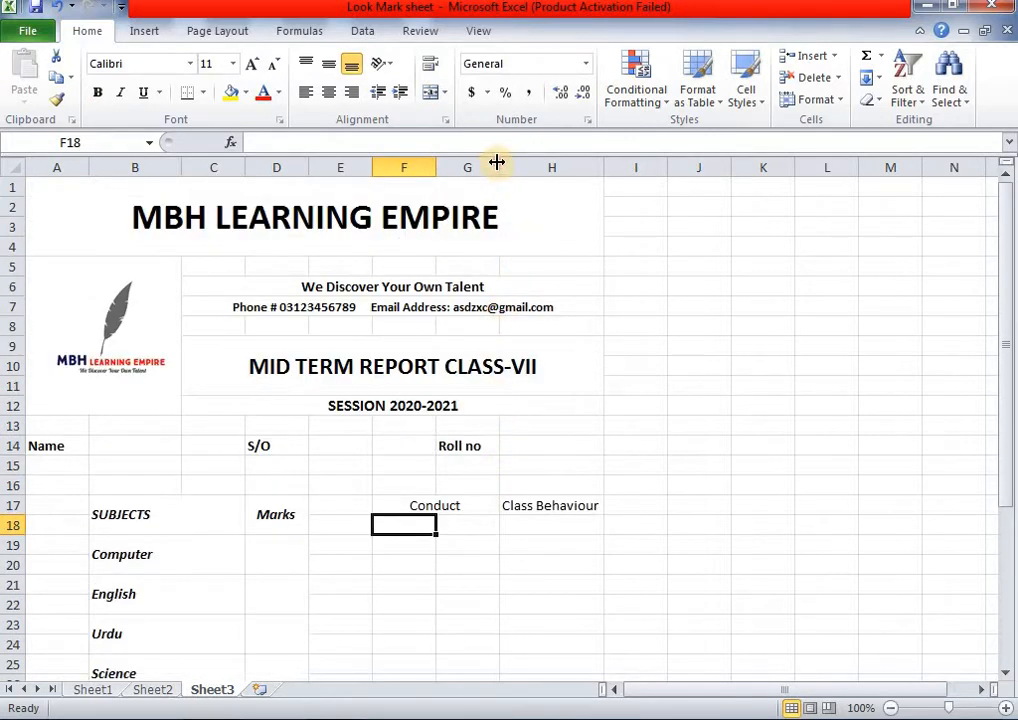
drag(497, 162, 481, 160)
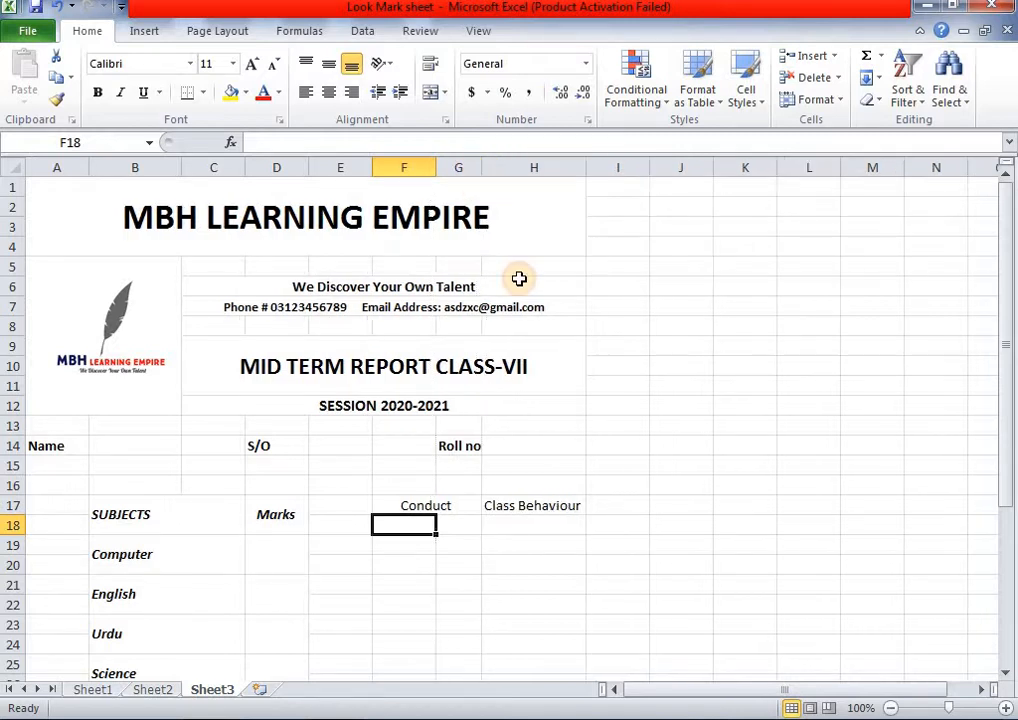
click(518, 562)
scroll(466, 561, down, 2)
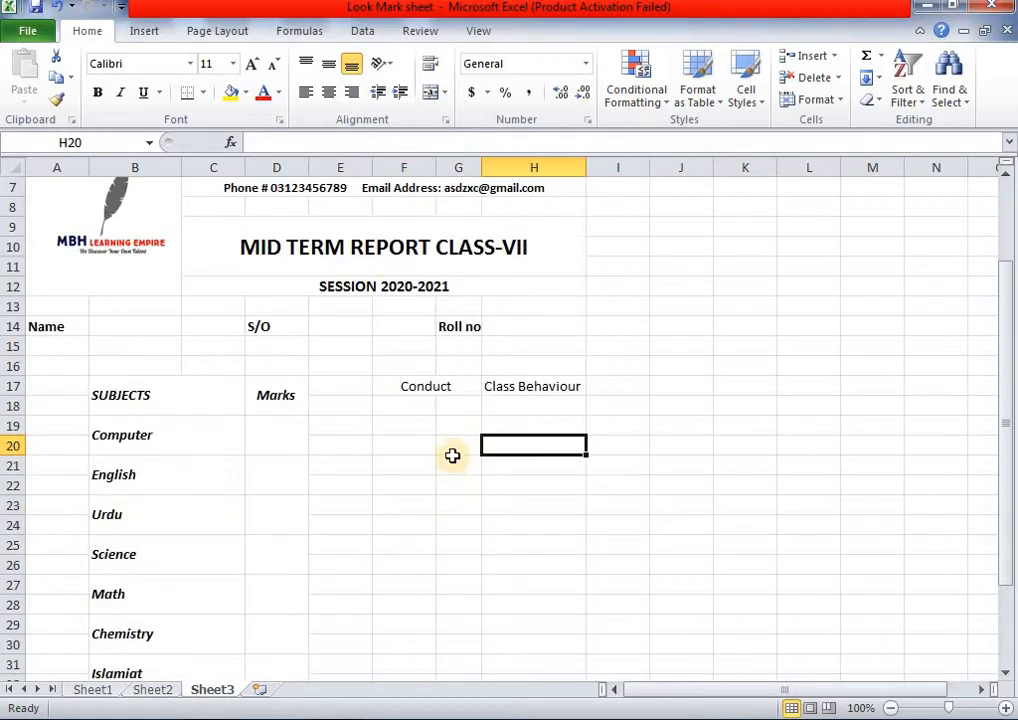
drag(418, 409, 456, 410)
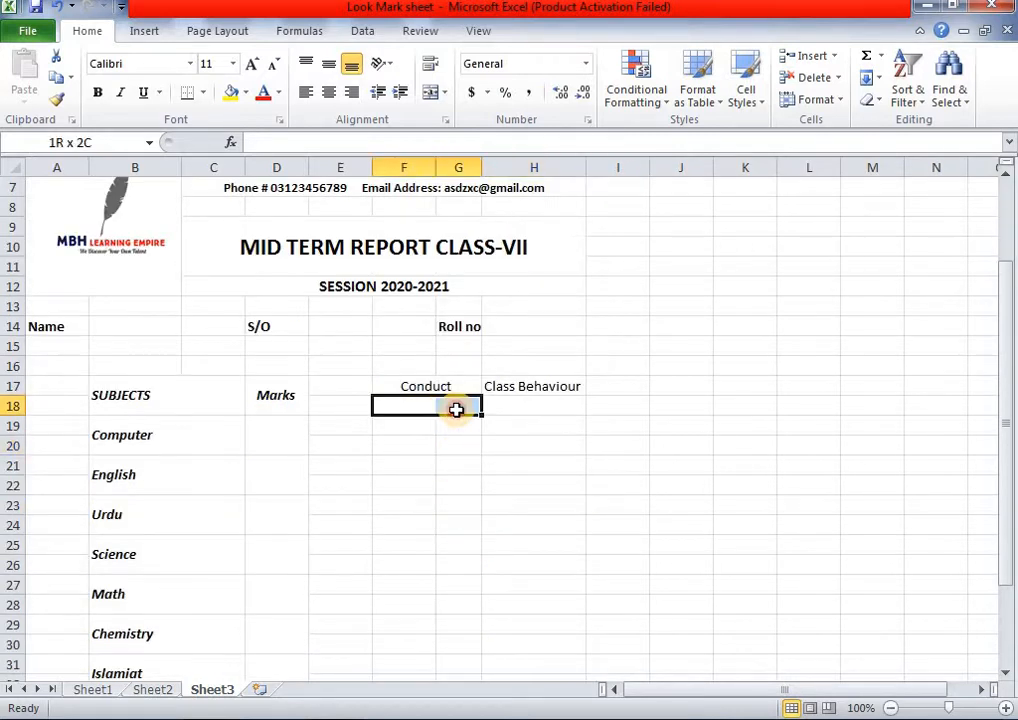
click(430, 94)
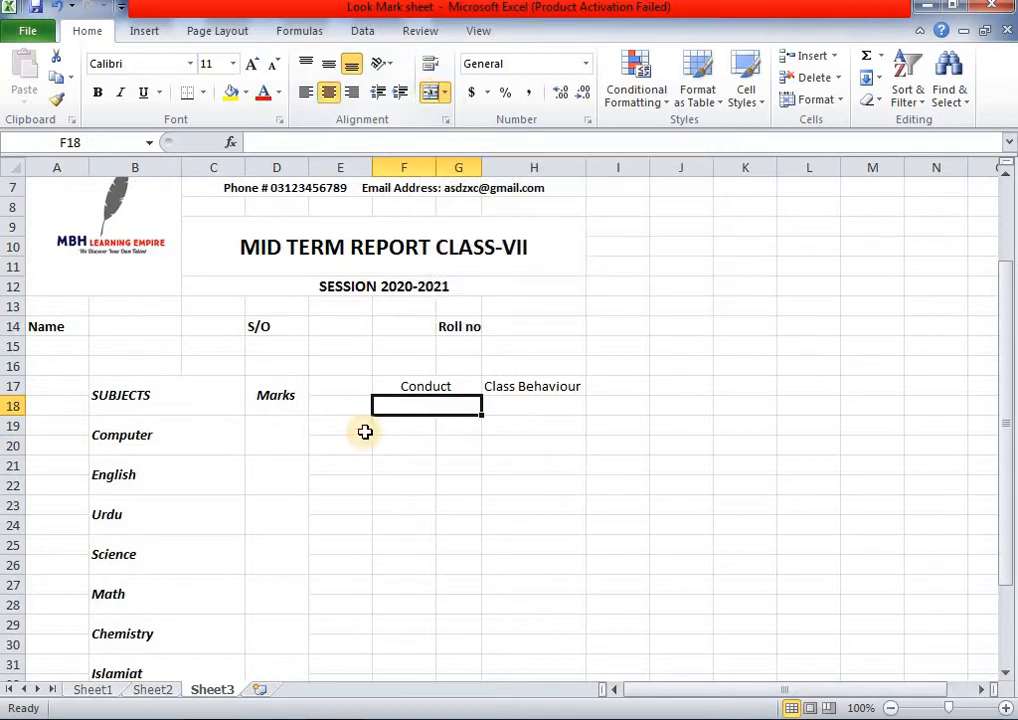
drag(409, 423, 445, 425)
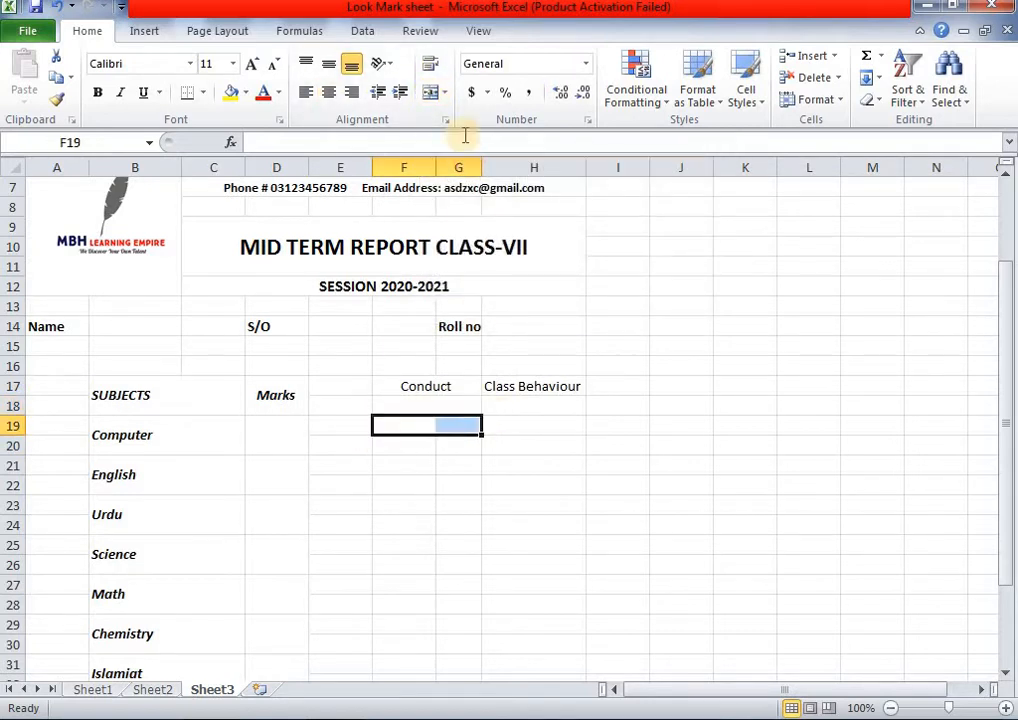
click(428, 100)
drag(395, 452, 460, 449)
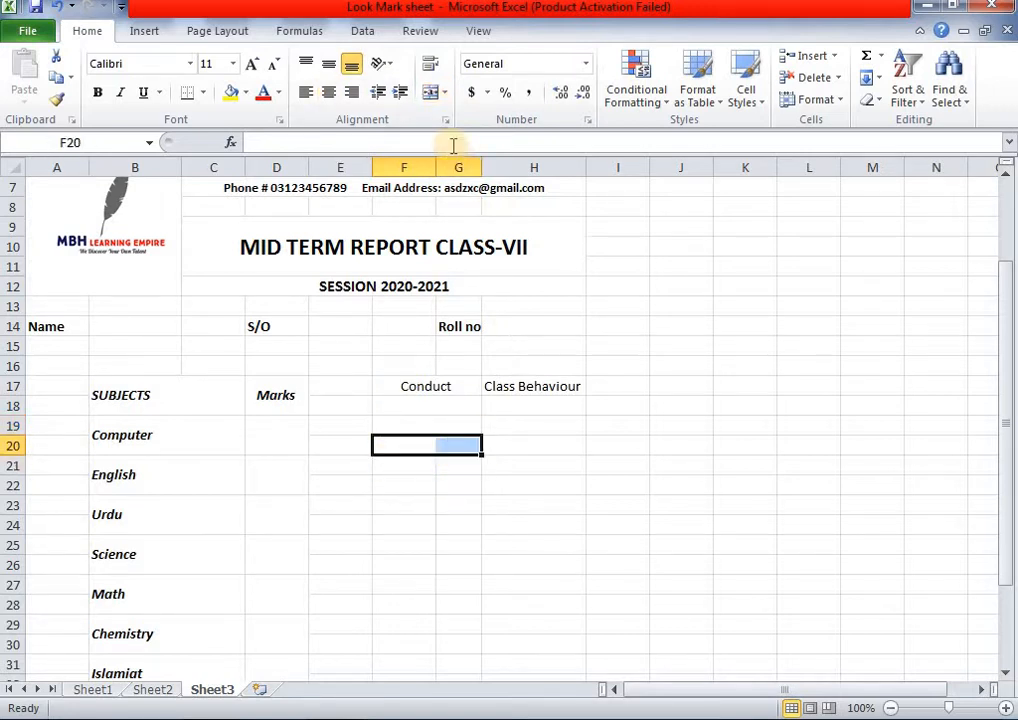
click(431, 95)
drag(402, 466, 460, 485)
click(436, 97)
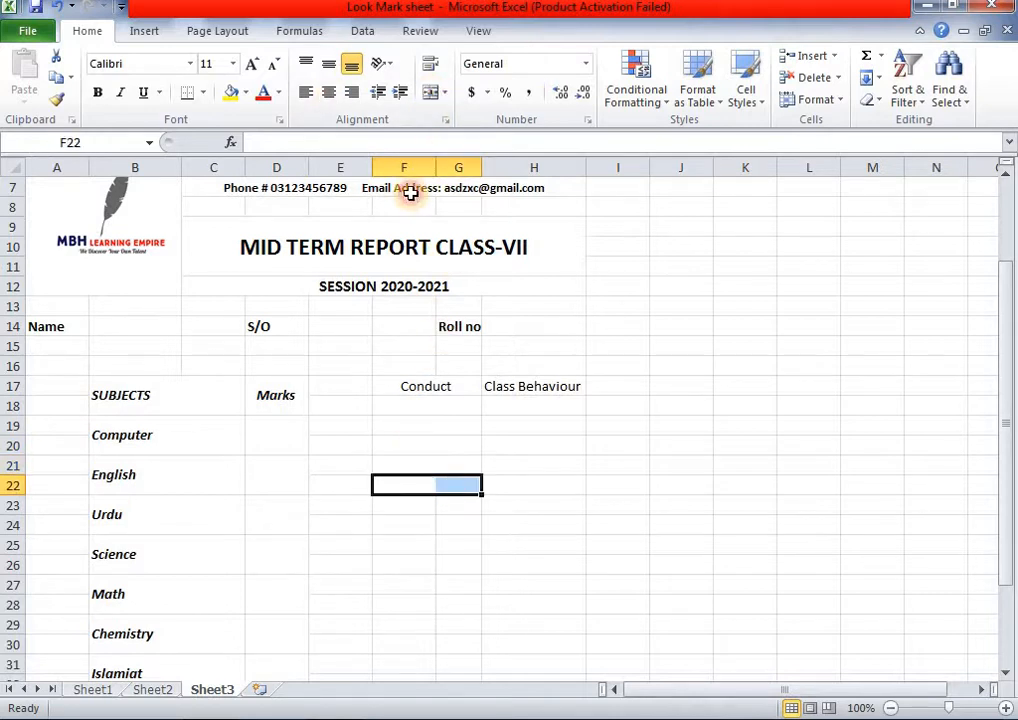
- Merge F:G in rows 22–25 and merge F26:H26 into a single cell
click(431, 93)
drag(398, 509, 462, 507)
click(432, 95)
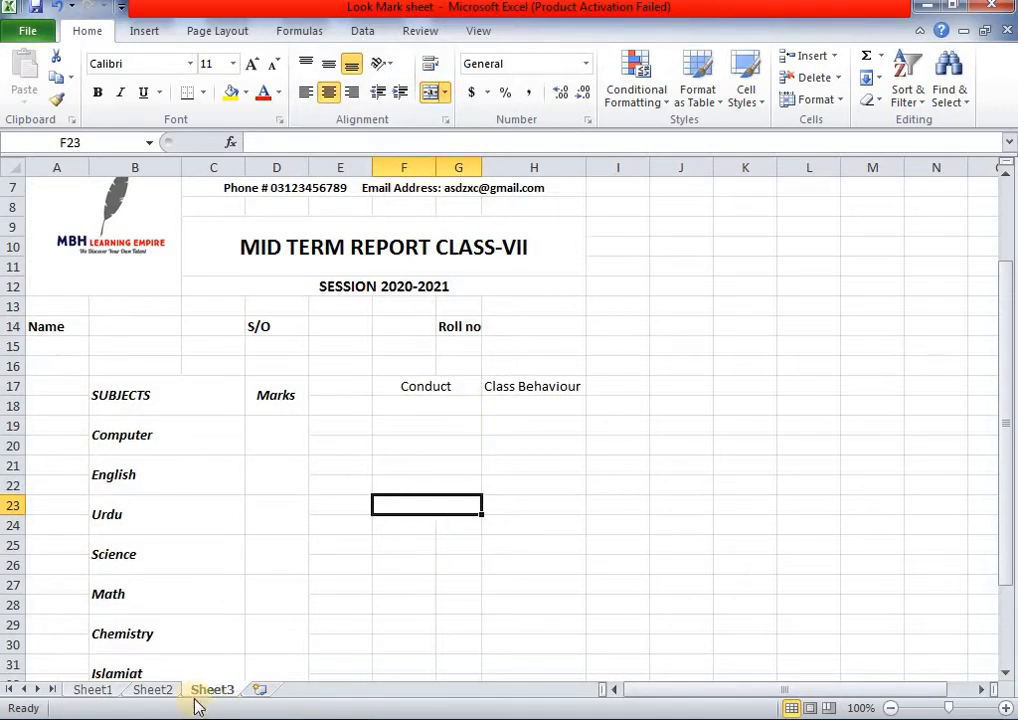
click(155, 690)
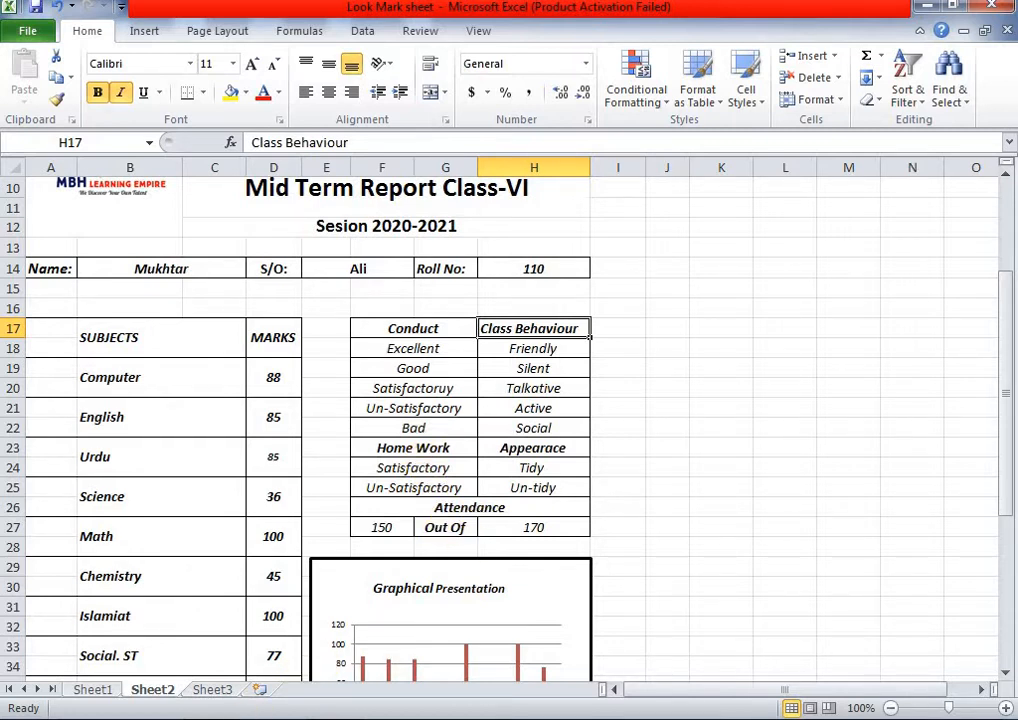
click(212, 690)
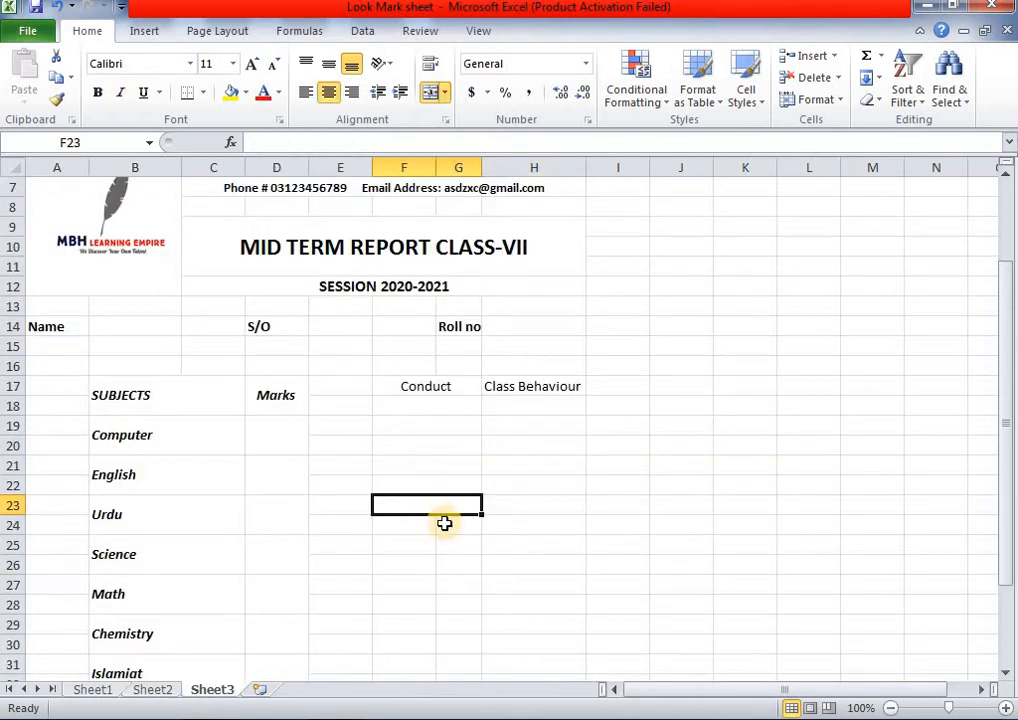
drag(444, 523, 409, 525)
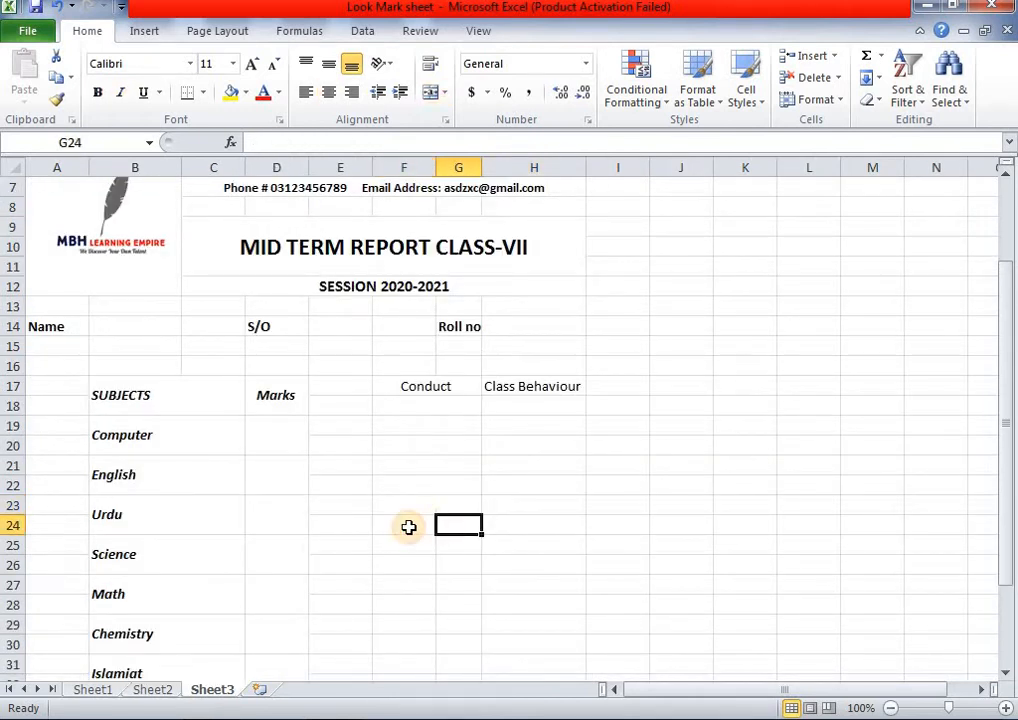
click(431, 95)
click(415, 543)
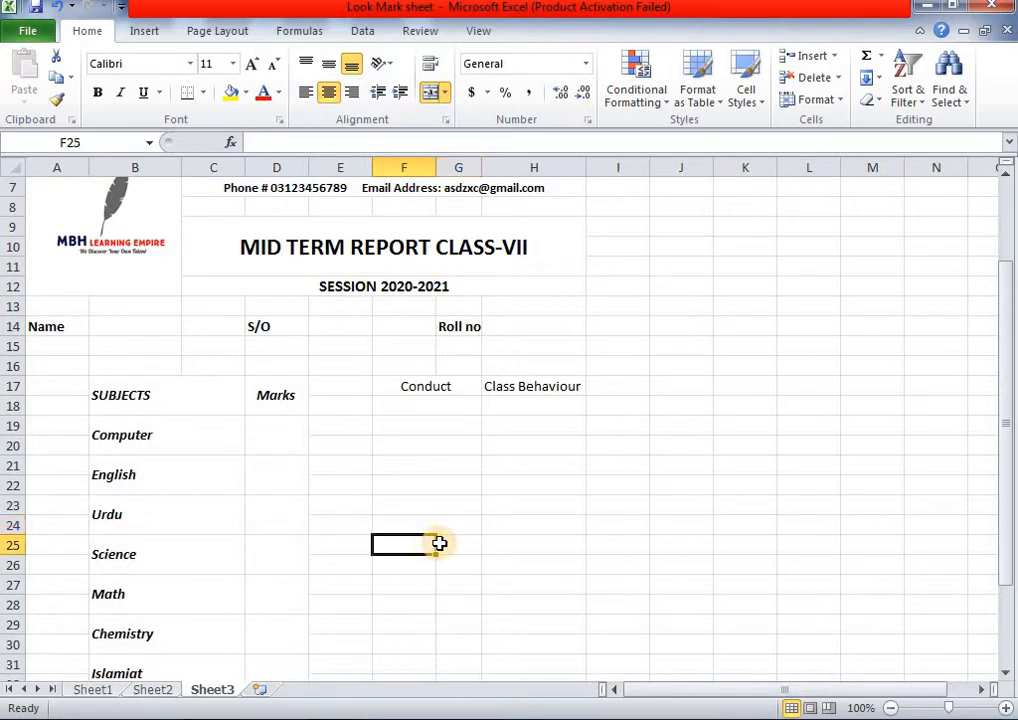
drag(439, 543, 535, 564)
click(431, 92)
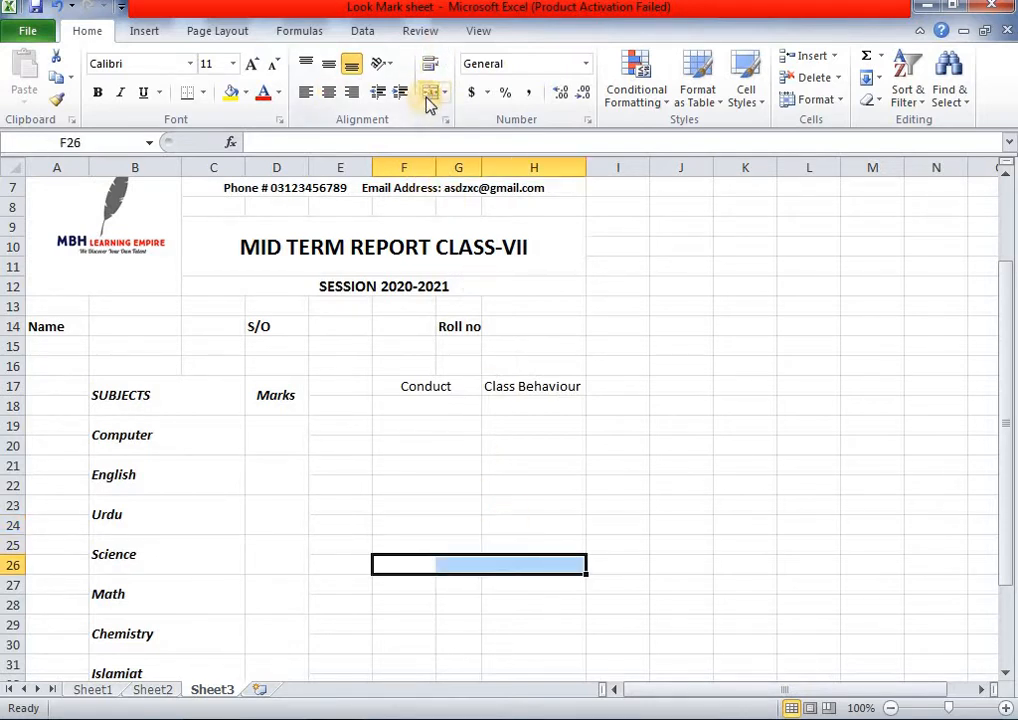
click(429, 95)
scroll(484, 260, down, 1)
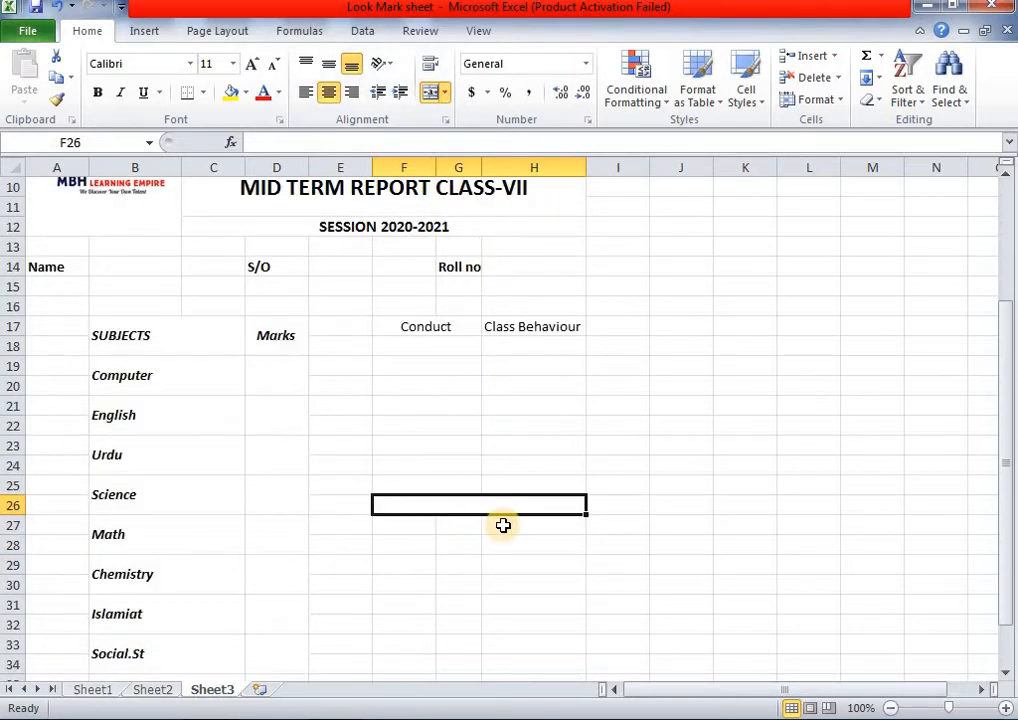
- Apply All Borders to the Conduct and Class Behaviour table so every cell is gridded
drag(432, 346, 543, 519)
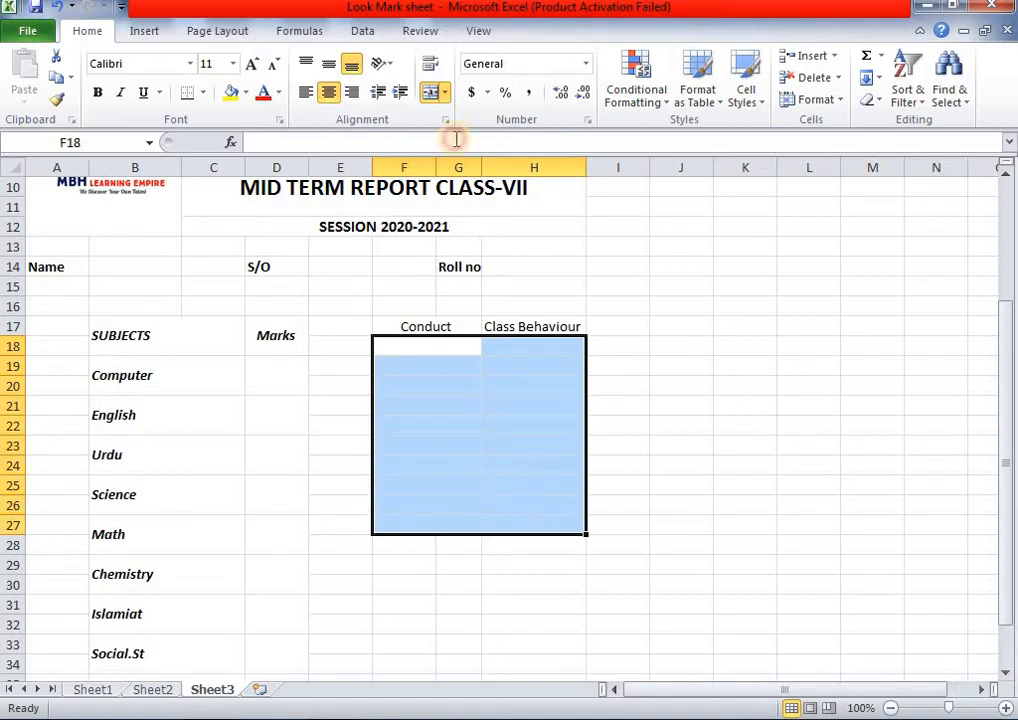
click(203, 92)
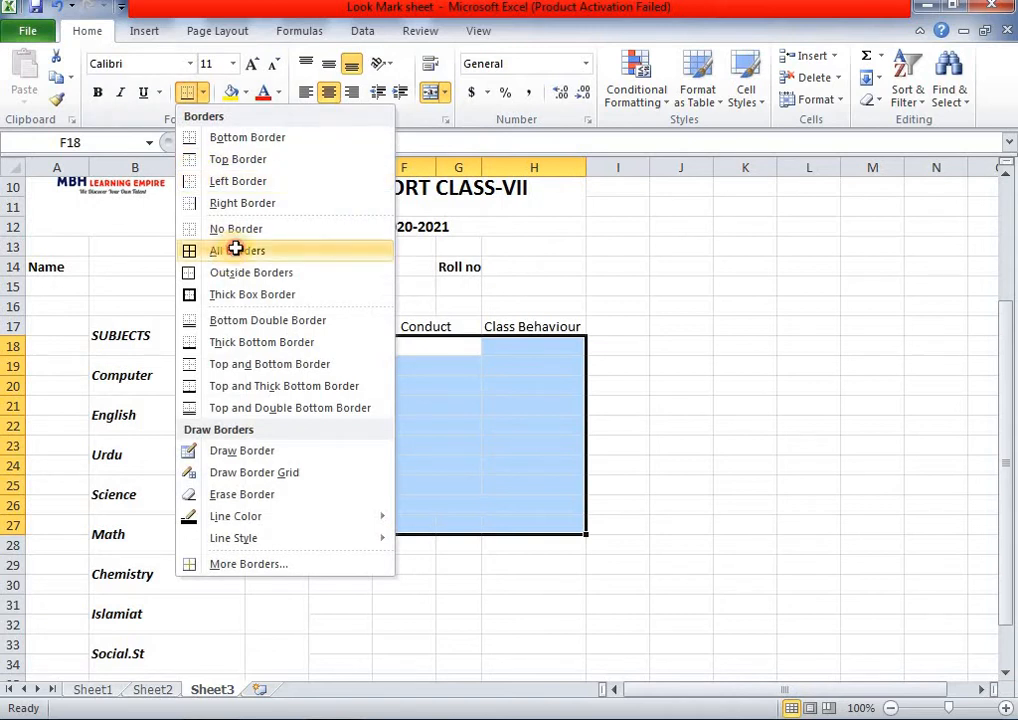
click(236, 249)
click(683, 365)
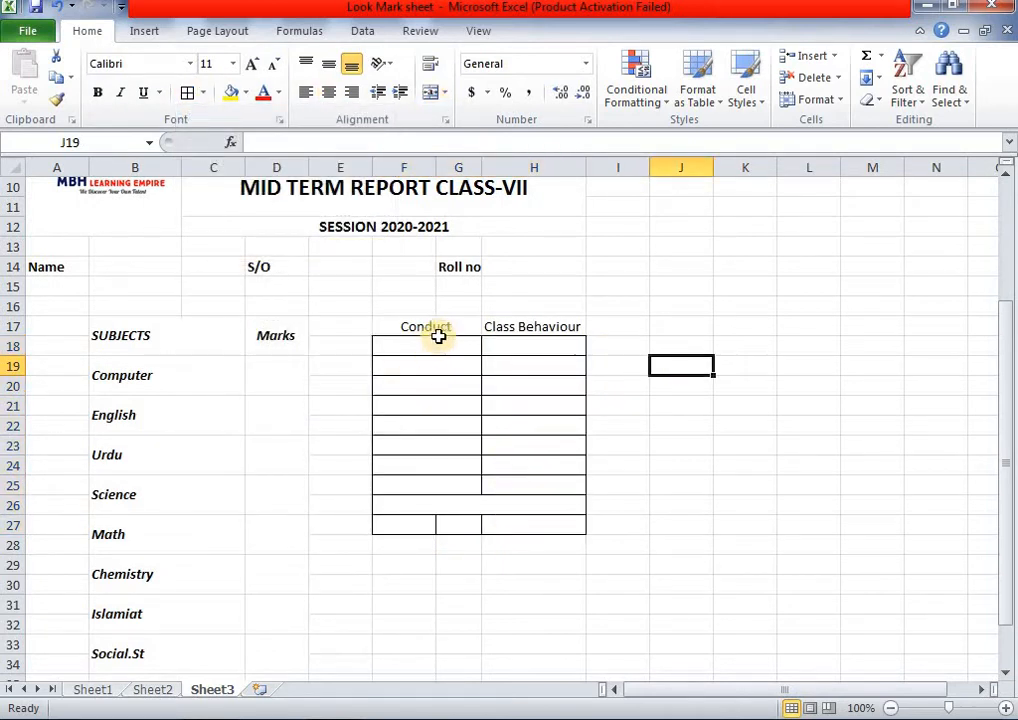
click(395, 326)
drag(501, 385, 525, 505)
click(722, 402)
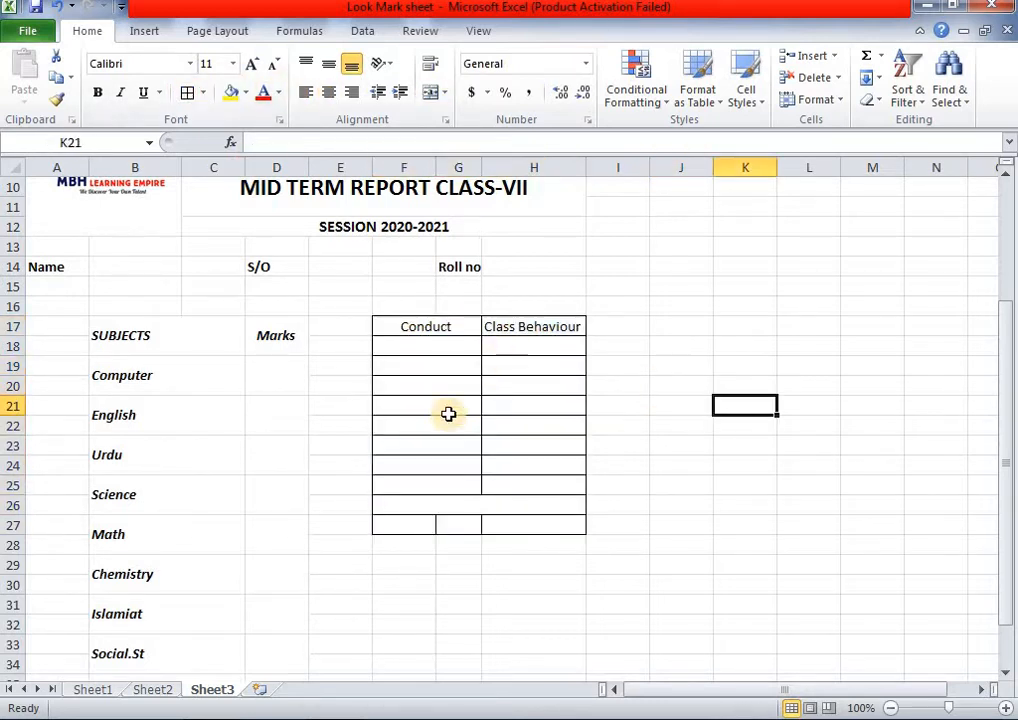
double_click(427, 345)
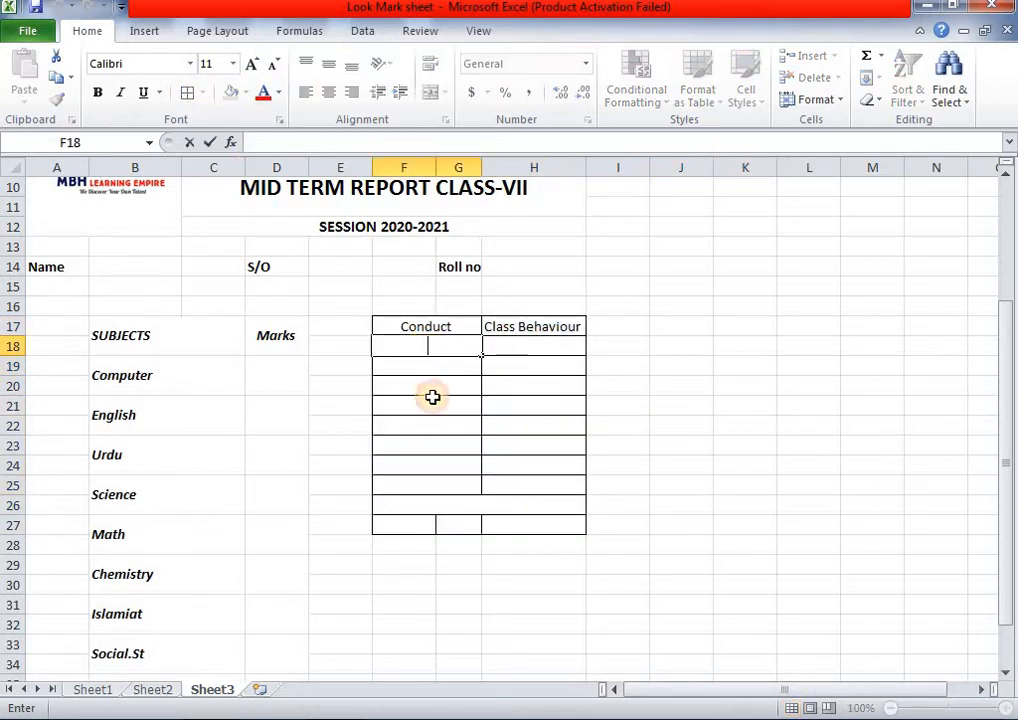
- Enter Excellent, Good, Saisfactory and Un-satisfactory down F18:F21
click(157, 689)
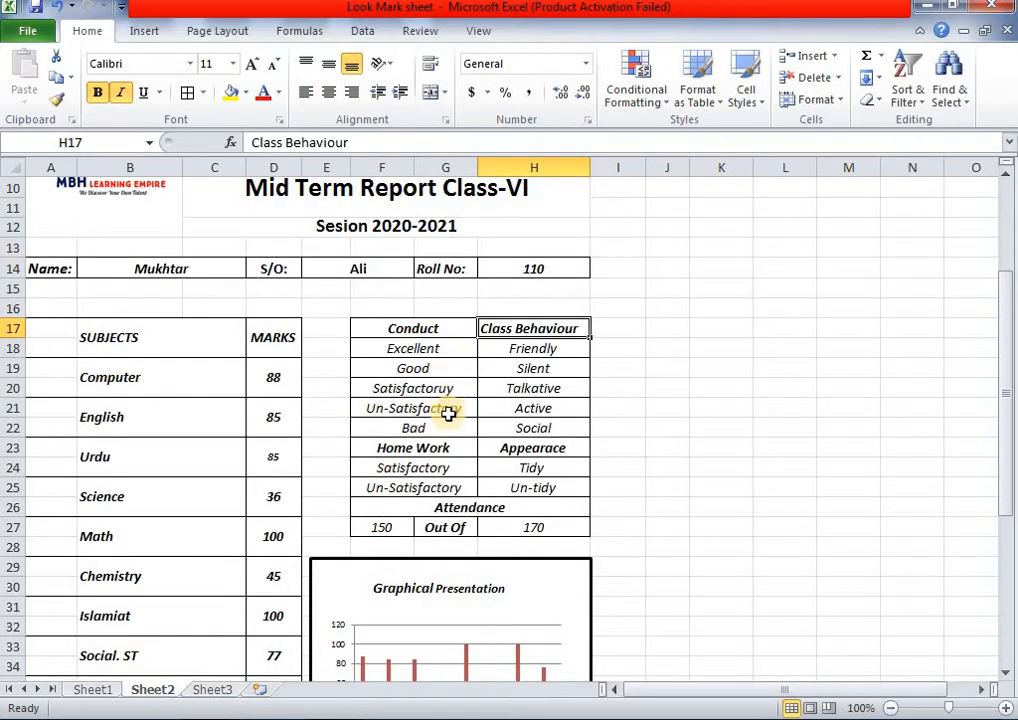
click(207, 689)
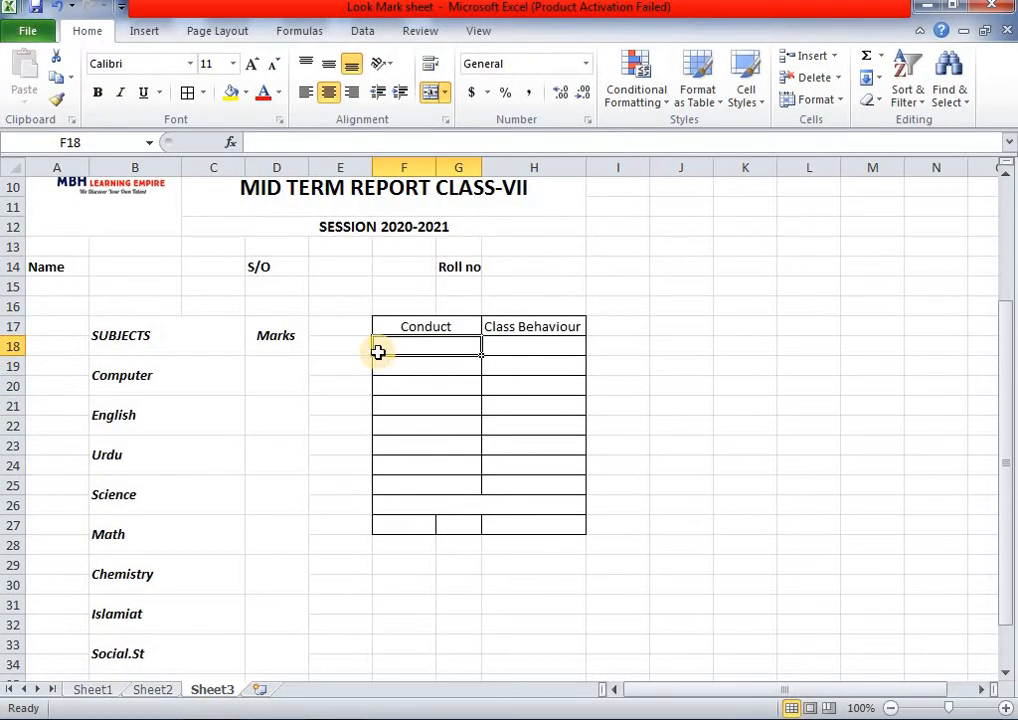
text(E)
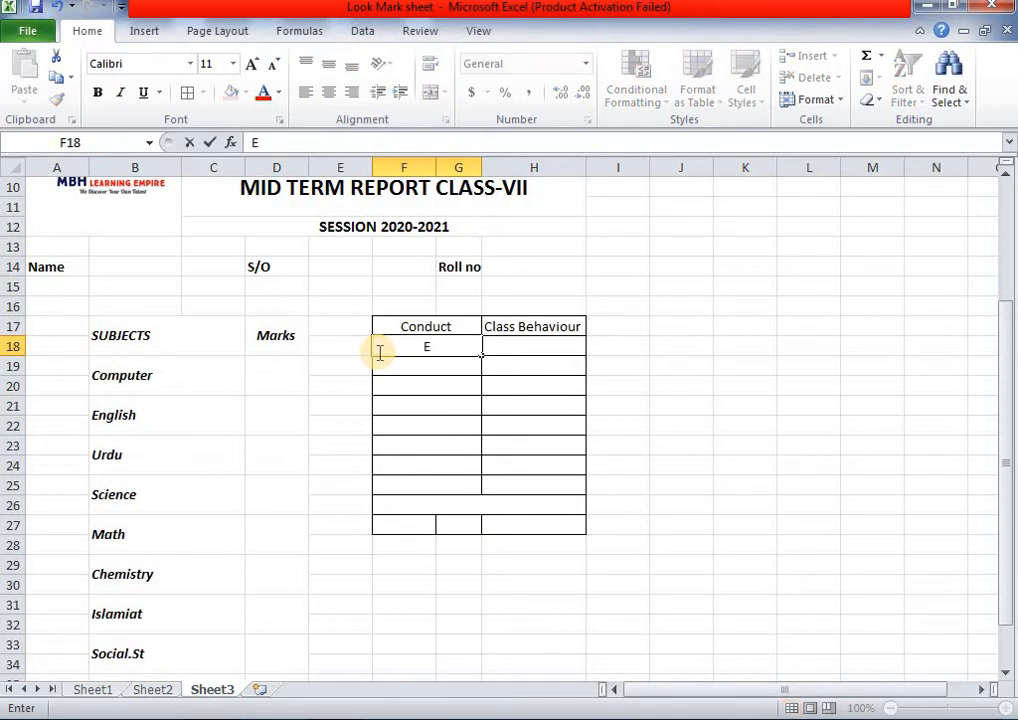
text(xcellent)
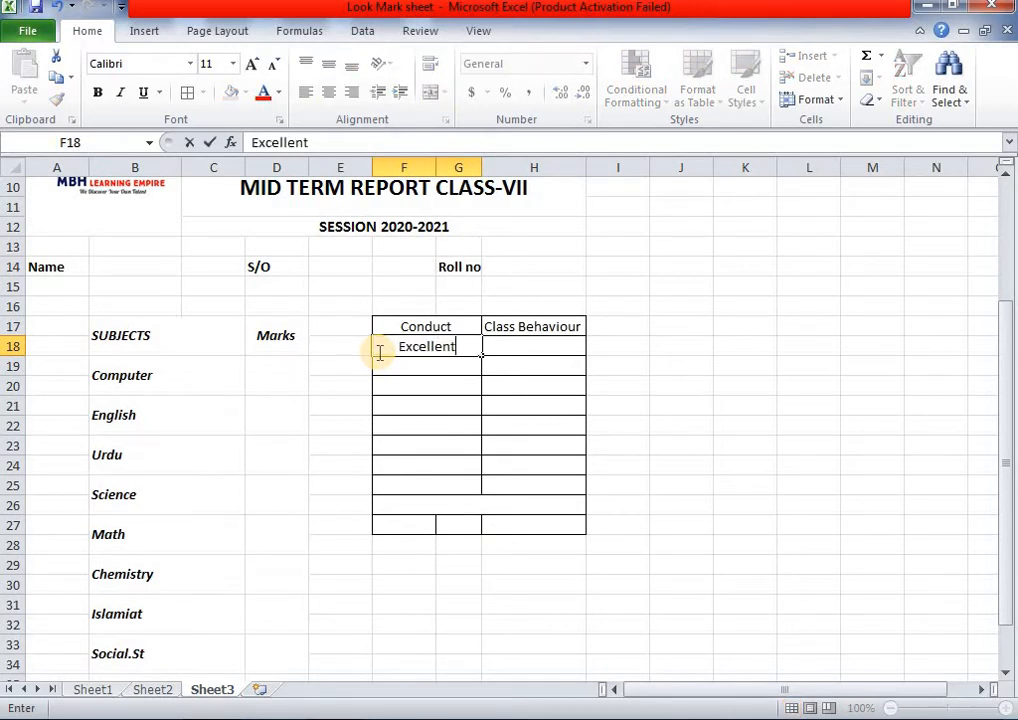
key(Return)
text(Good)
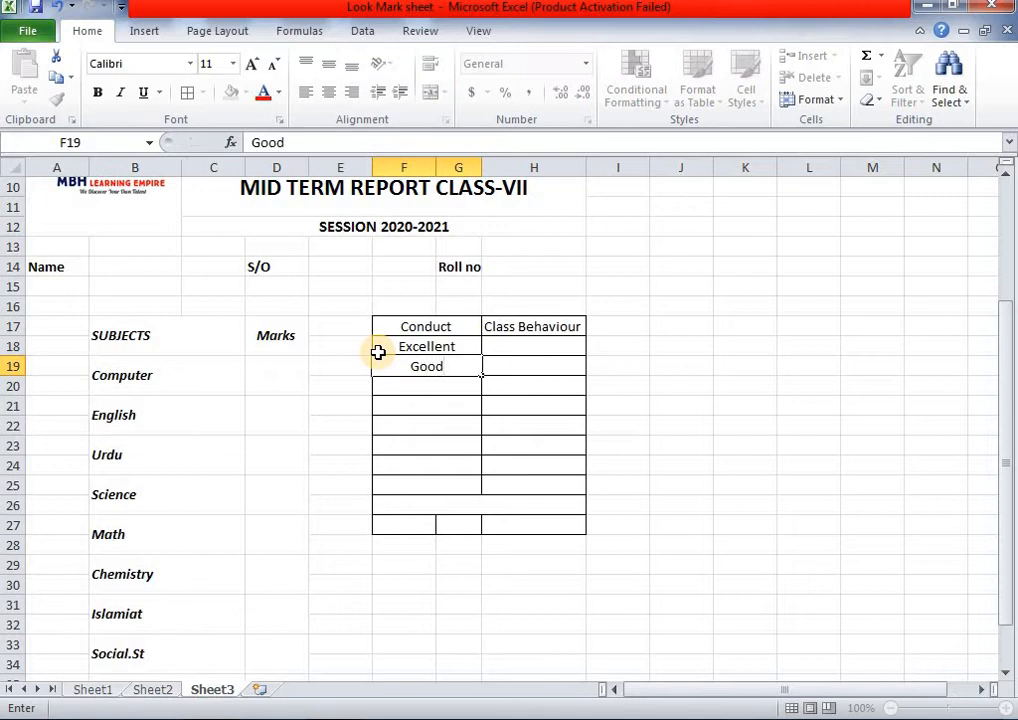
key(Return)
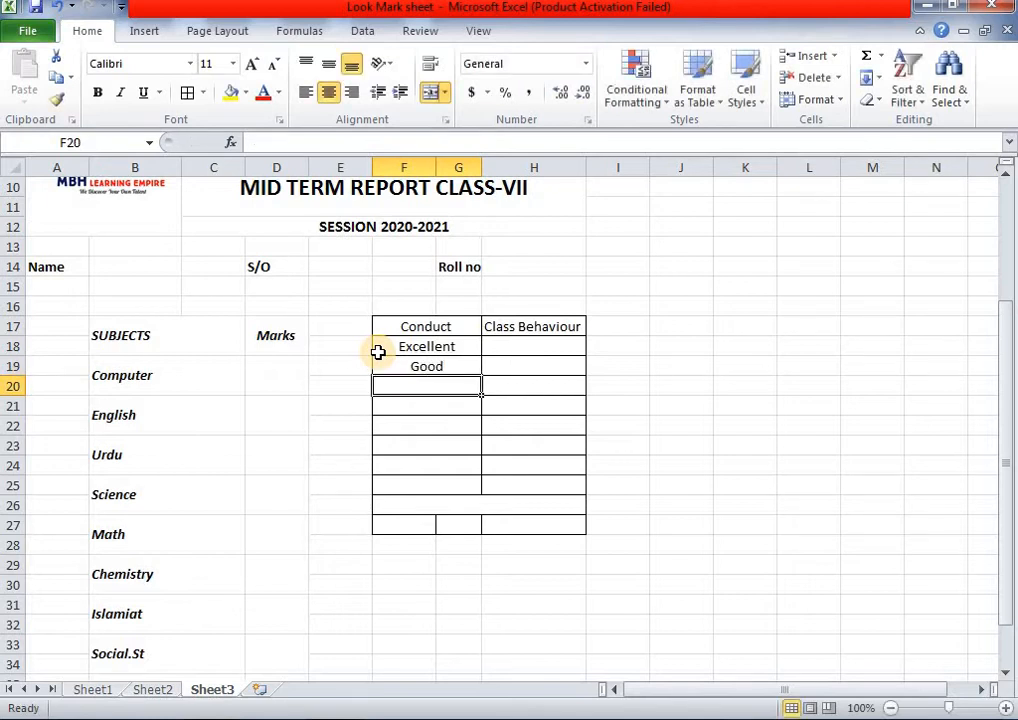
text(Sais)
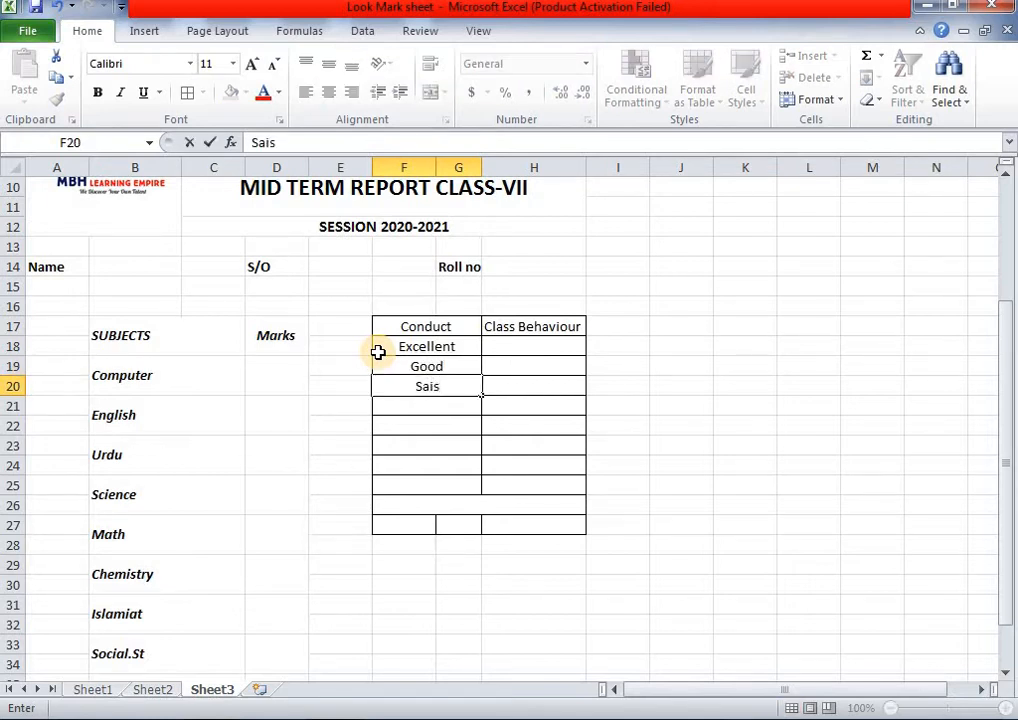
text(factory)
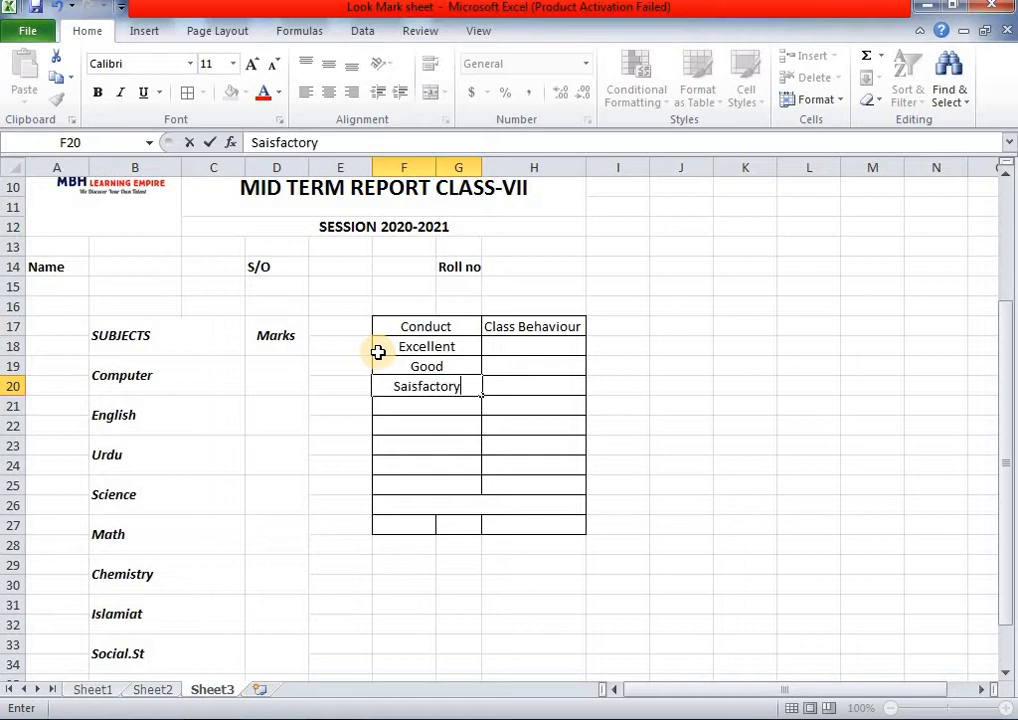
key(Return)
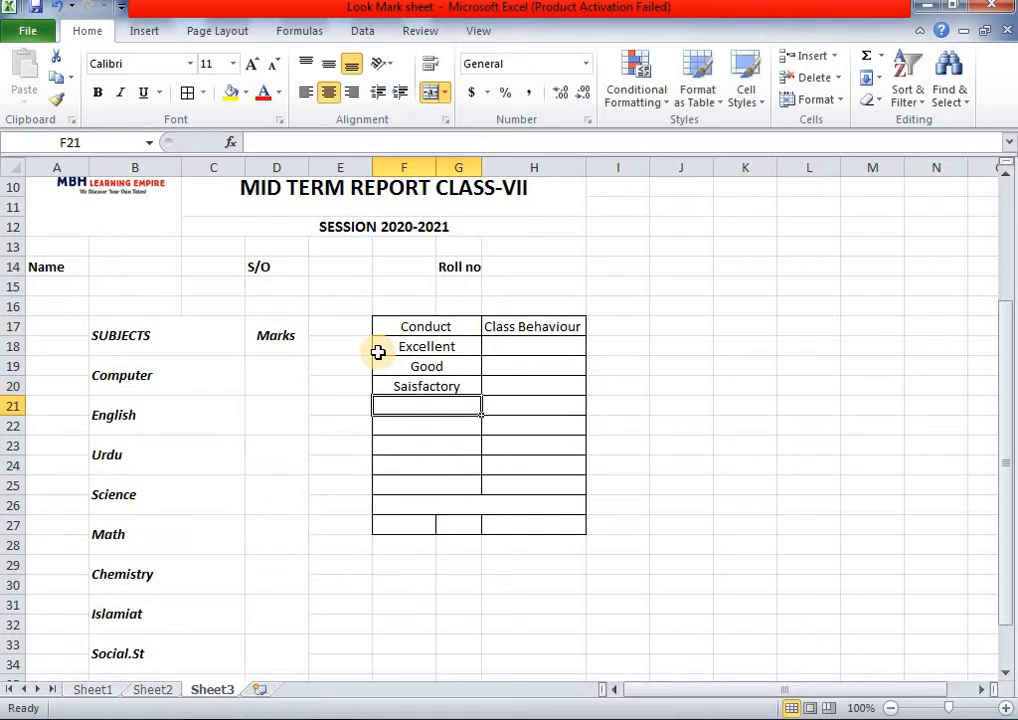
text(Un-sa)
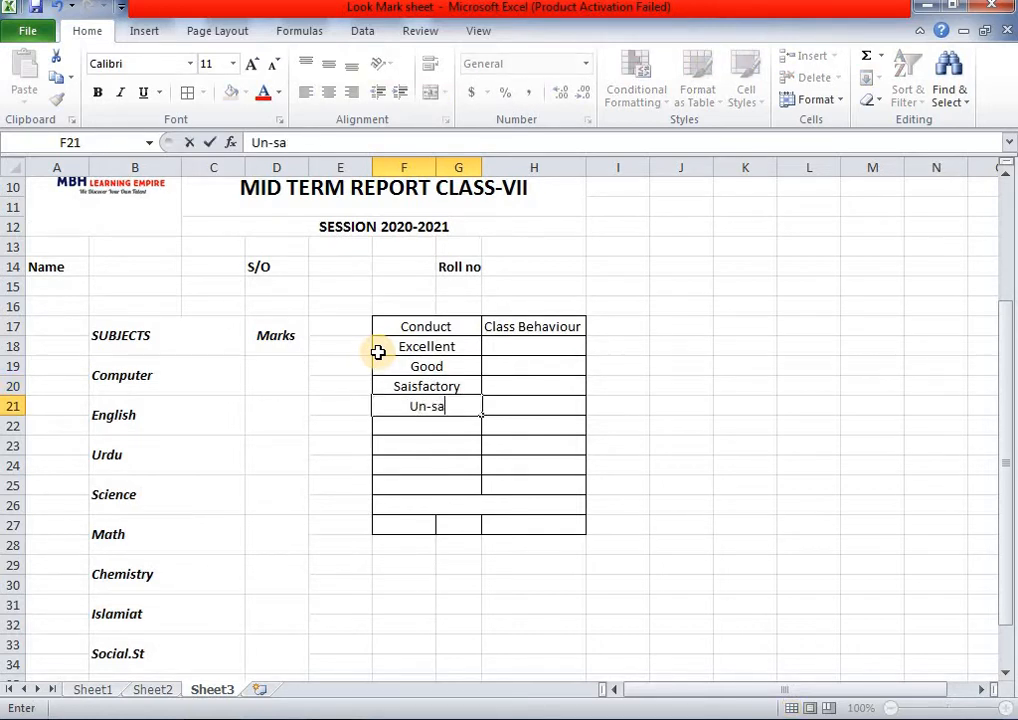
text(tisfactory)
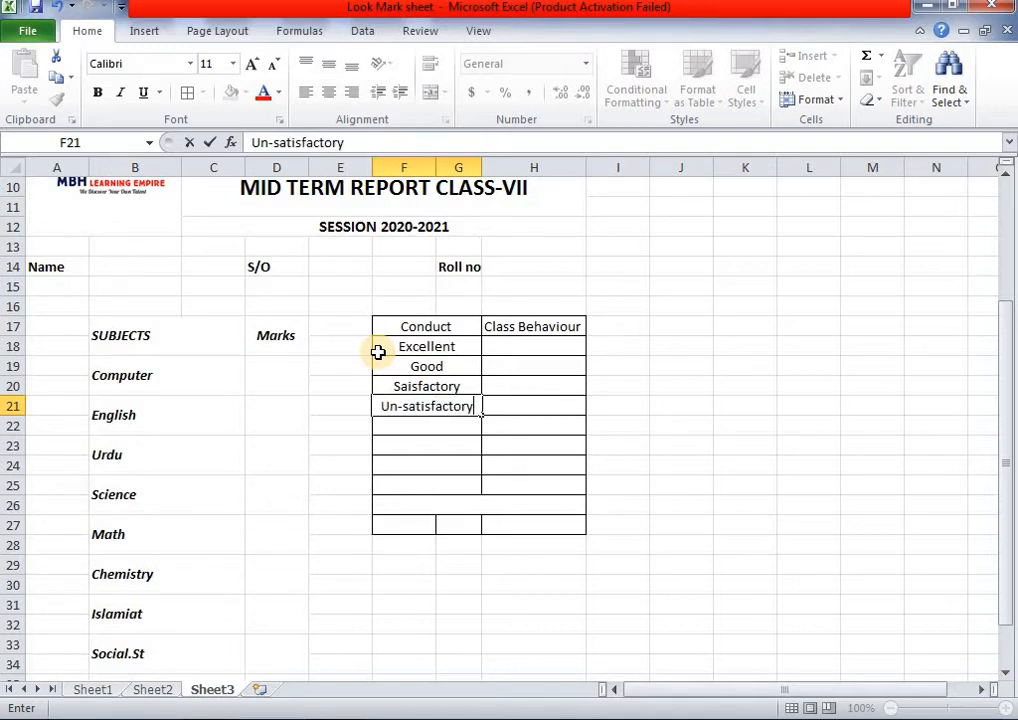
click(148, 688)
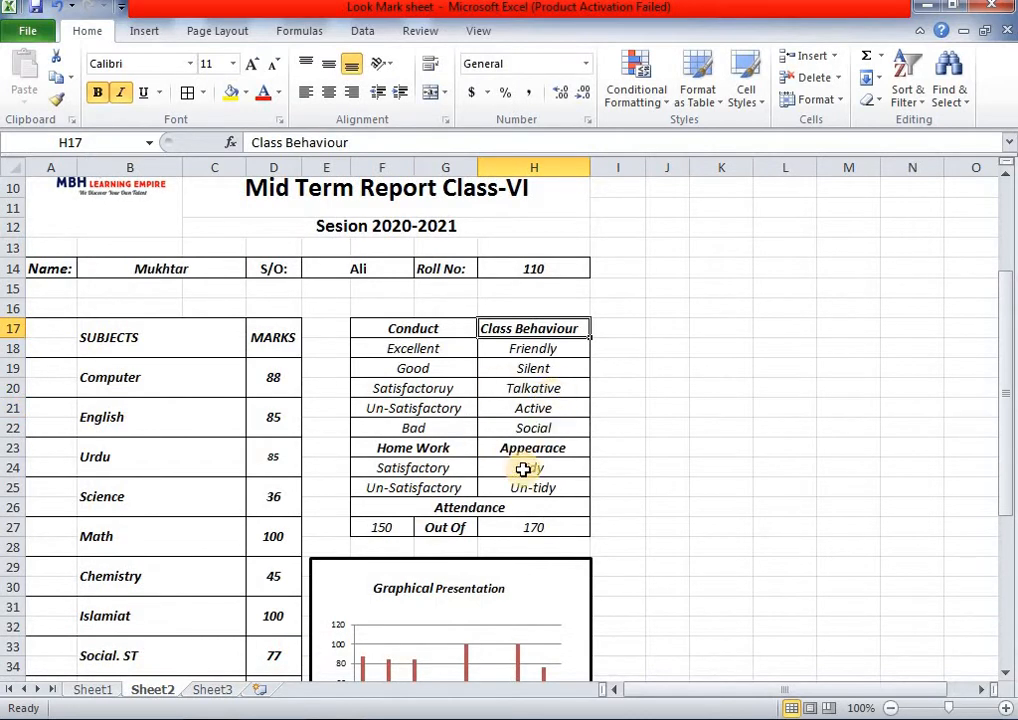
click(214, 690)
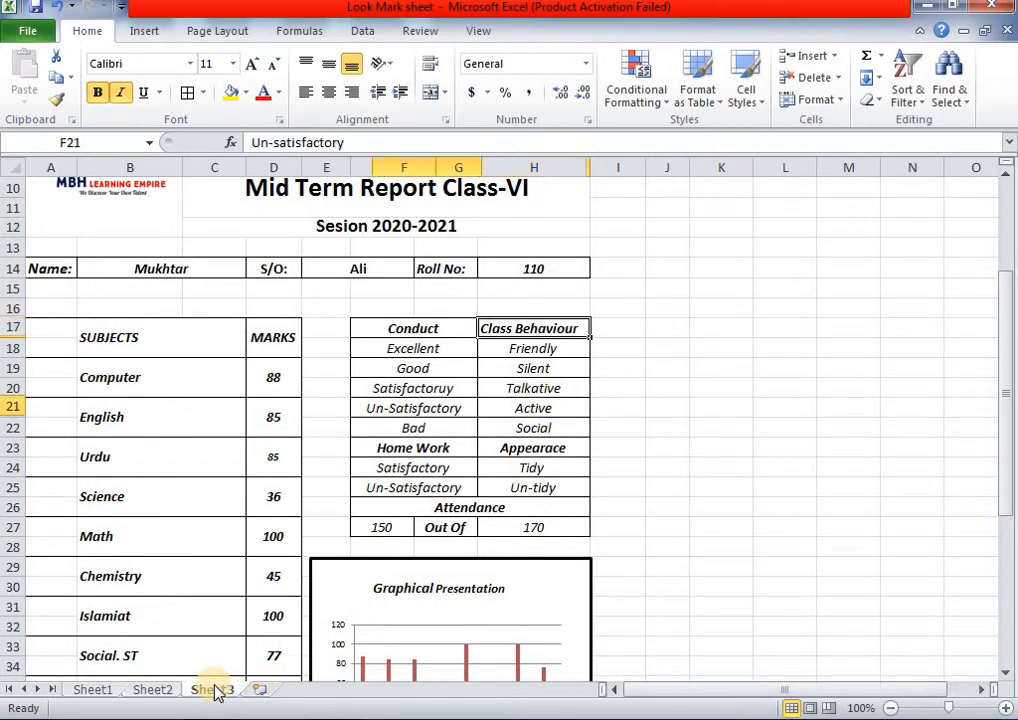
- Enter Friendly, Silent, Talkative and Active down H18:H21
click(528, 345)
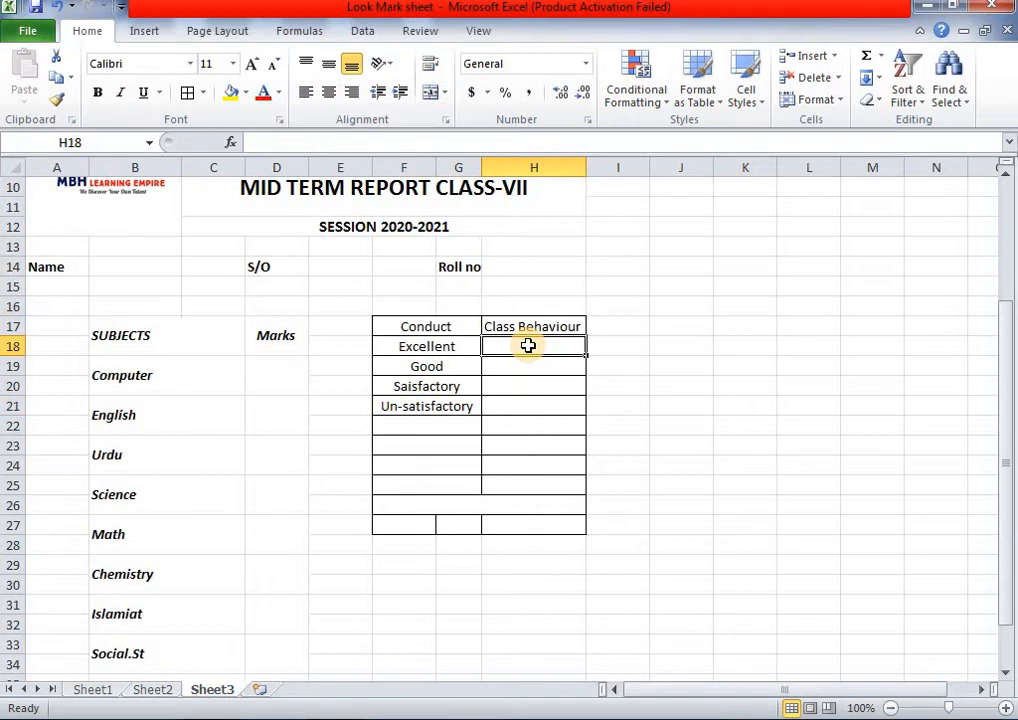
text(Friendly)
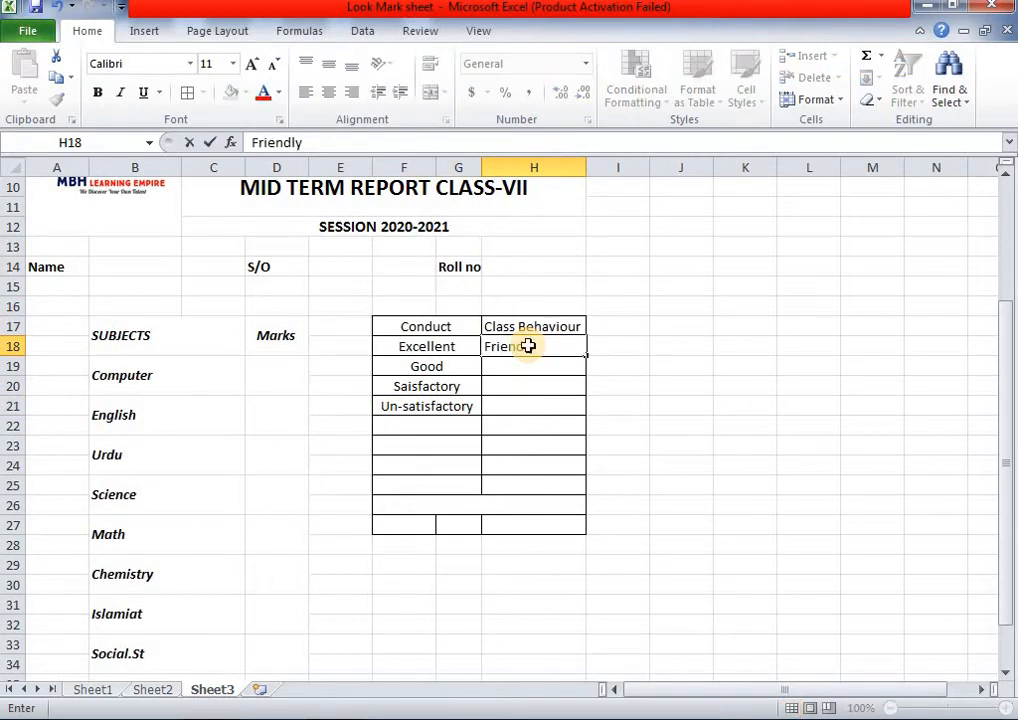
key(Return)
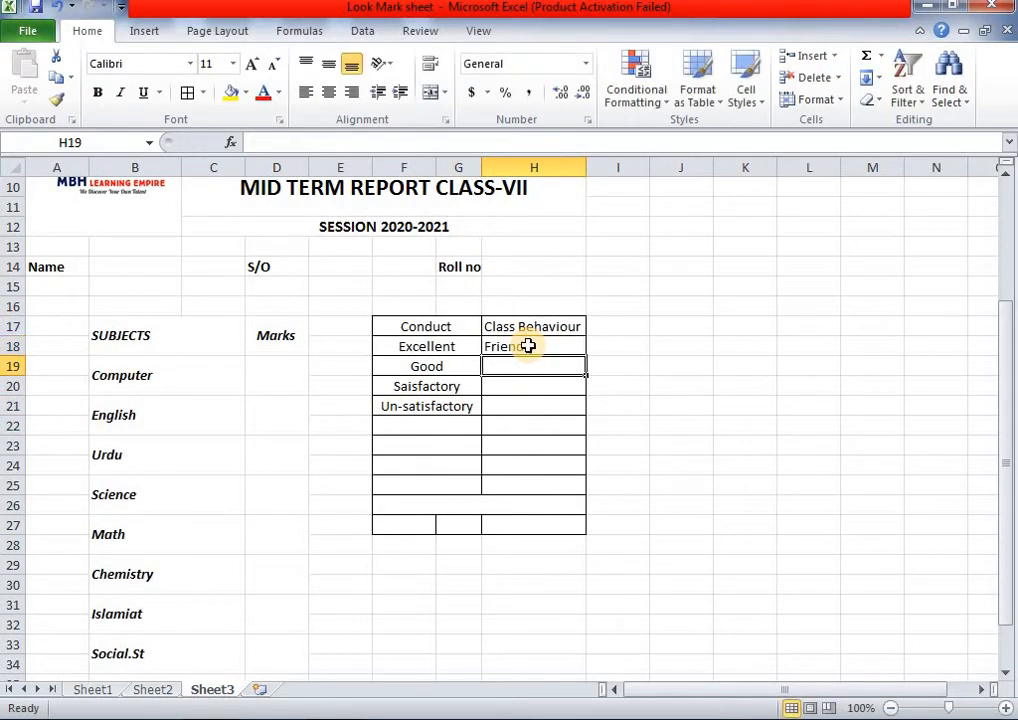
text(Silent)
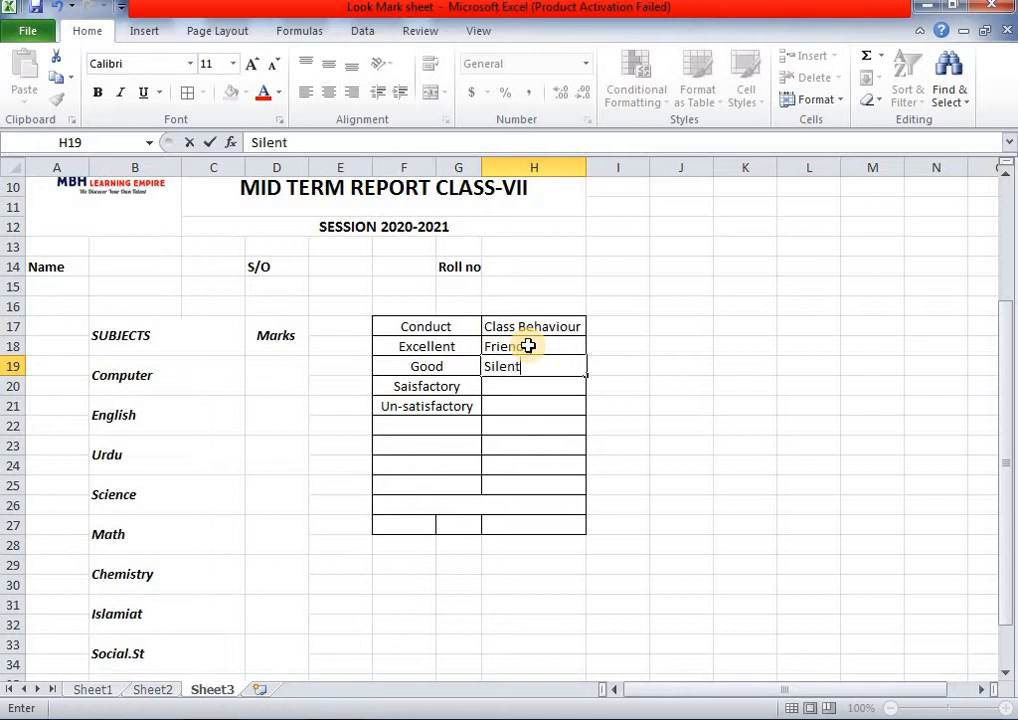
key(Return)
text(Talkative)
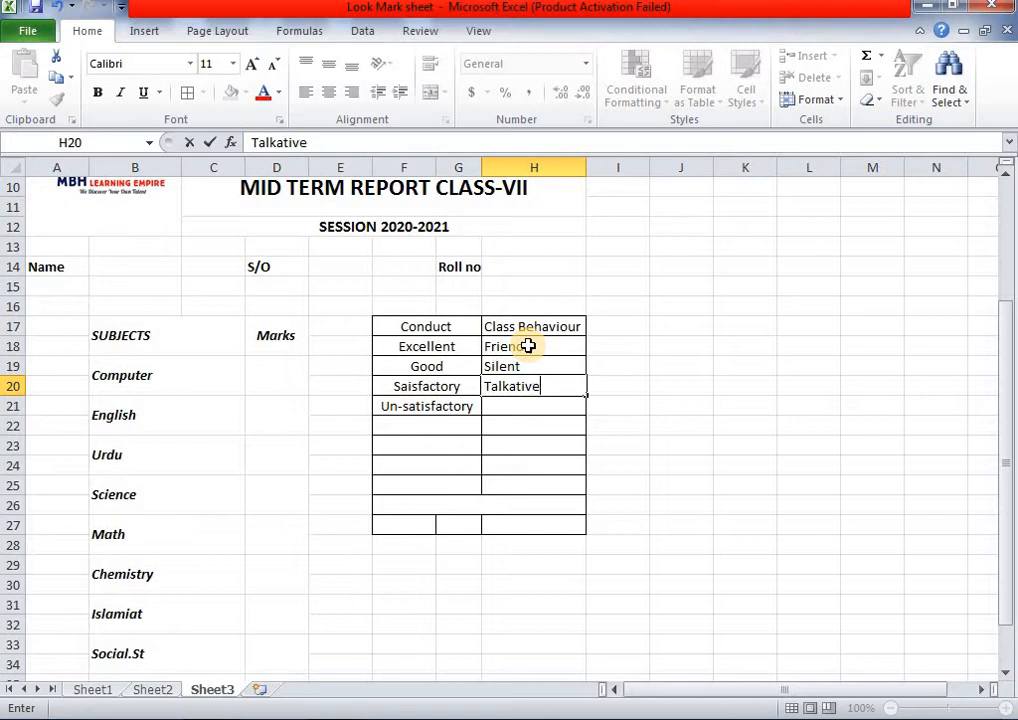
key(Return)
text(Active)
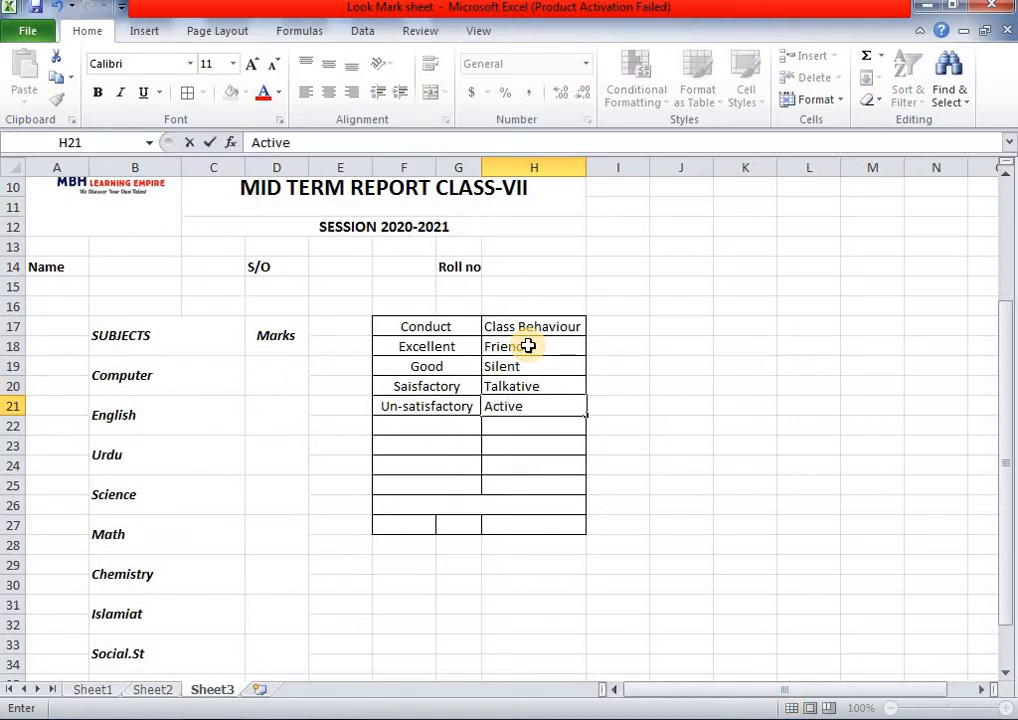
click(153, 691)
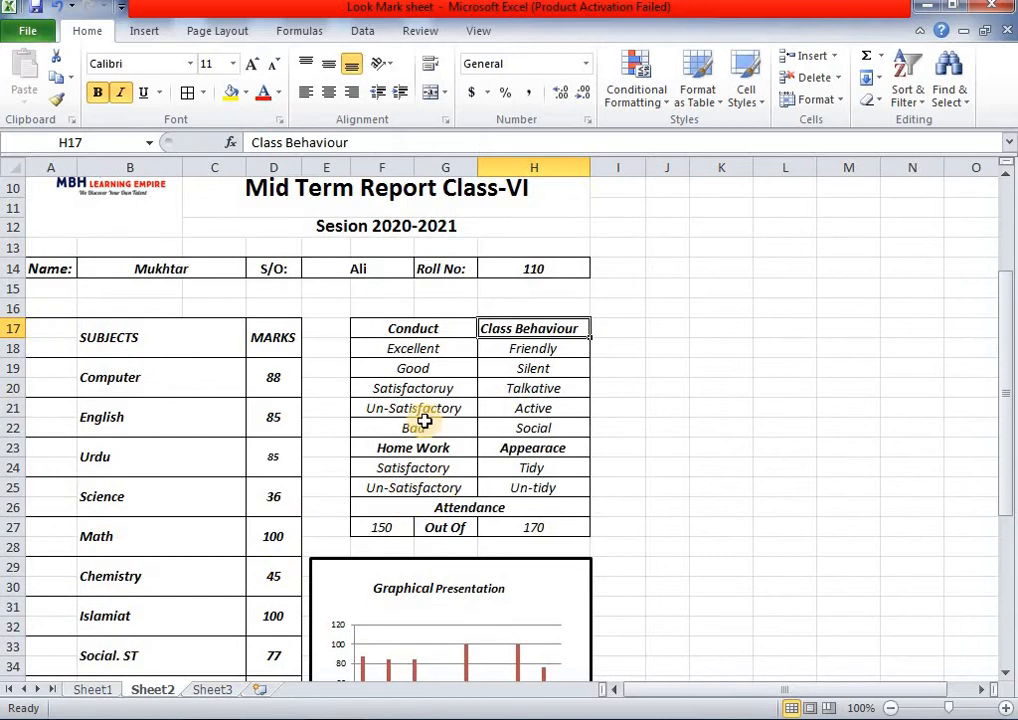
click(222, 693)
- Add Bad in F22 and Social in H22
click(426, 425)
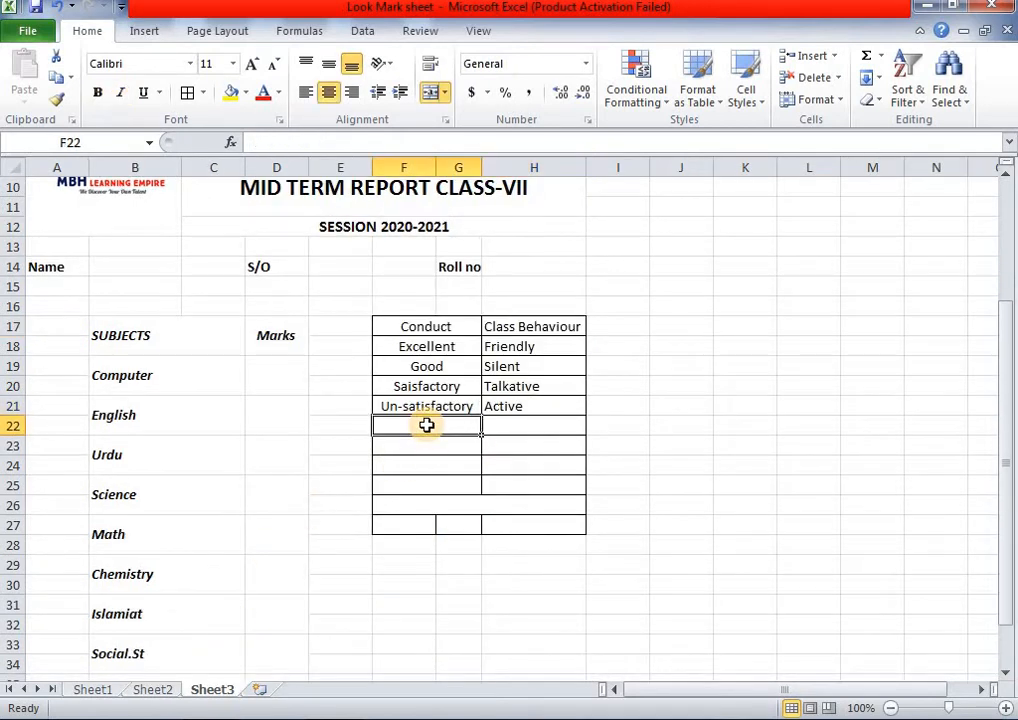
text(Bad)
key(Tab)
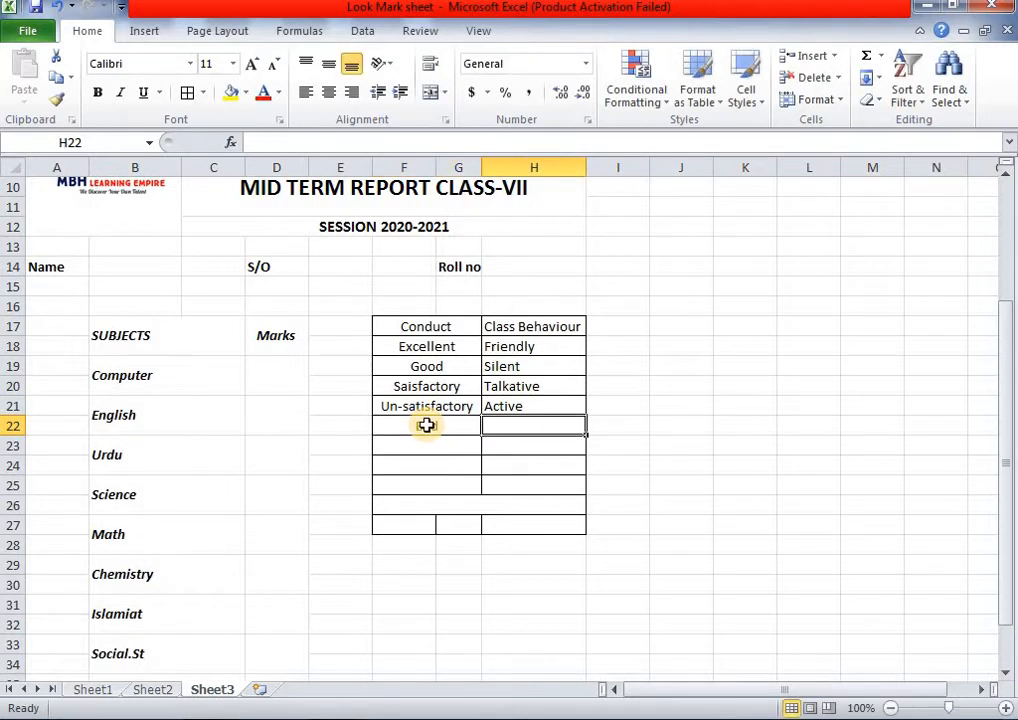
text(Social)
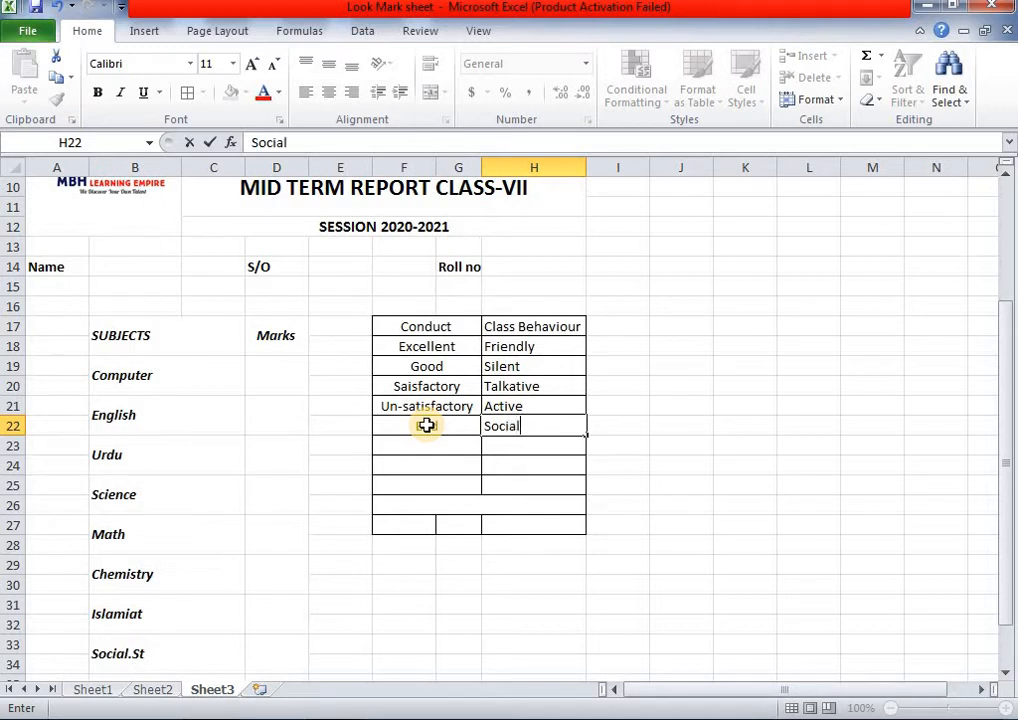
click(152, 691)
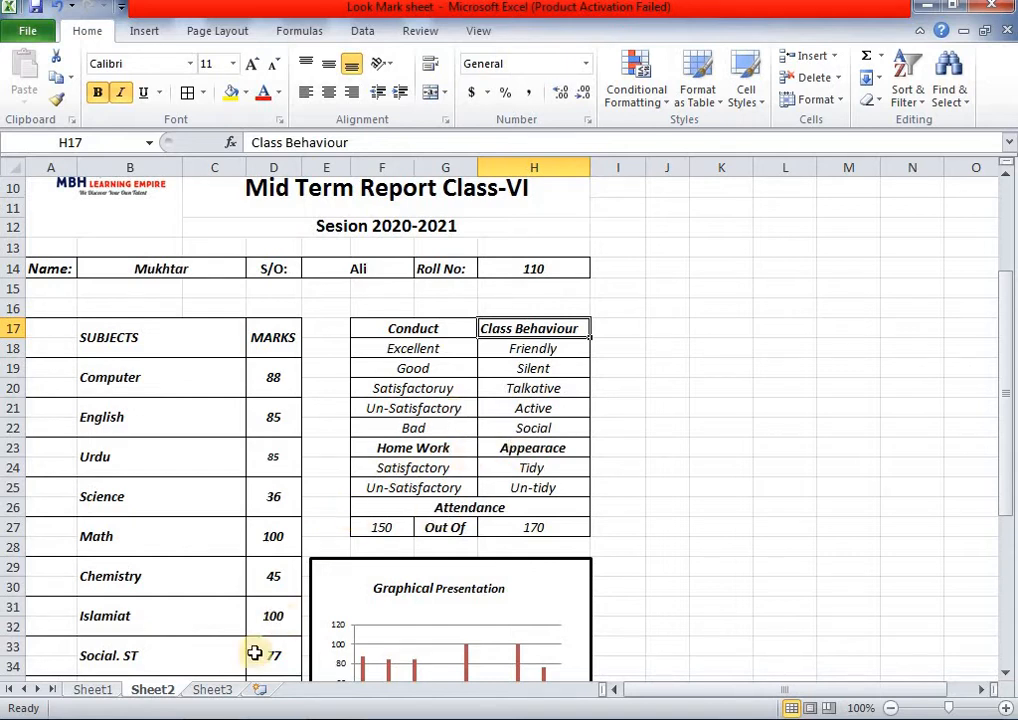
click(222, 689)
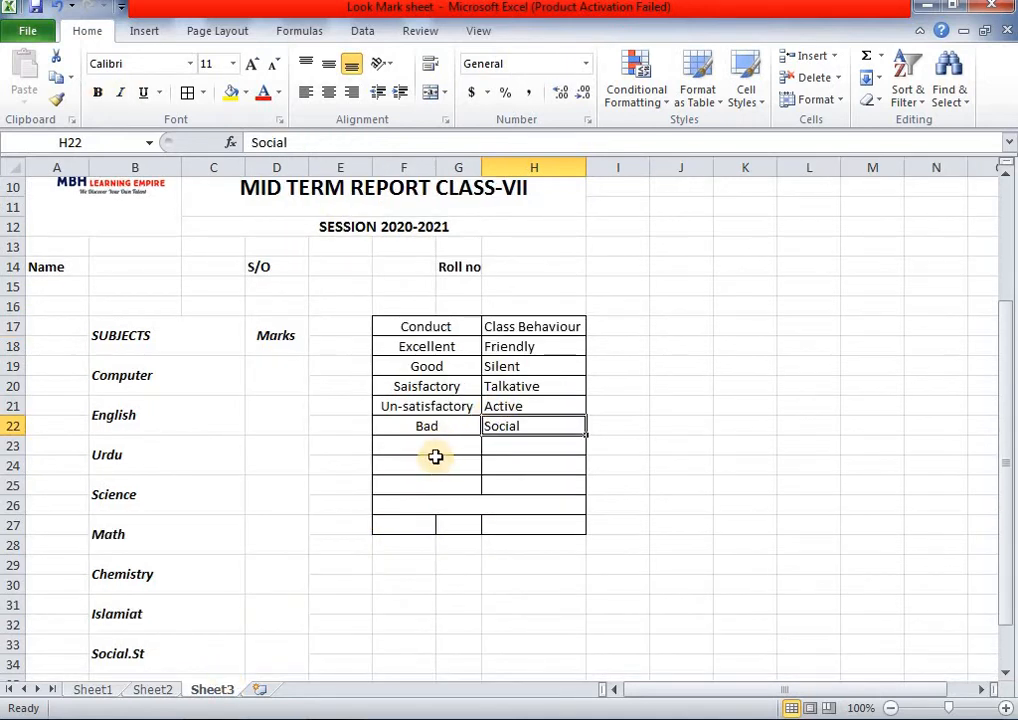
- Enter Home Work in F23 and Apperance in H23
click(443, 444)
text(Ho)
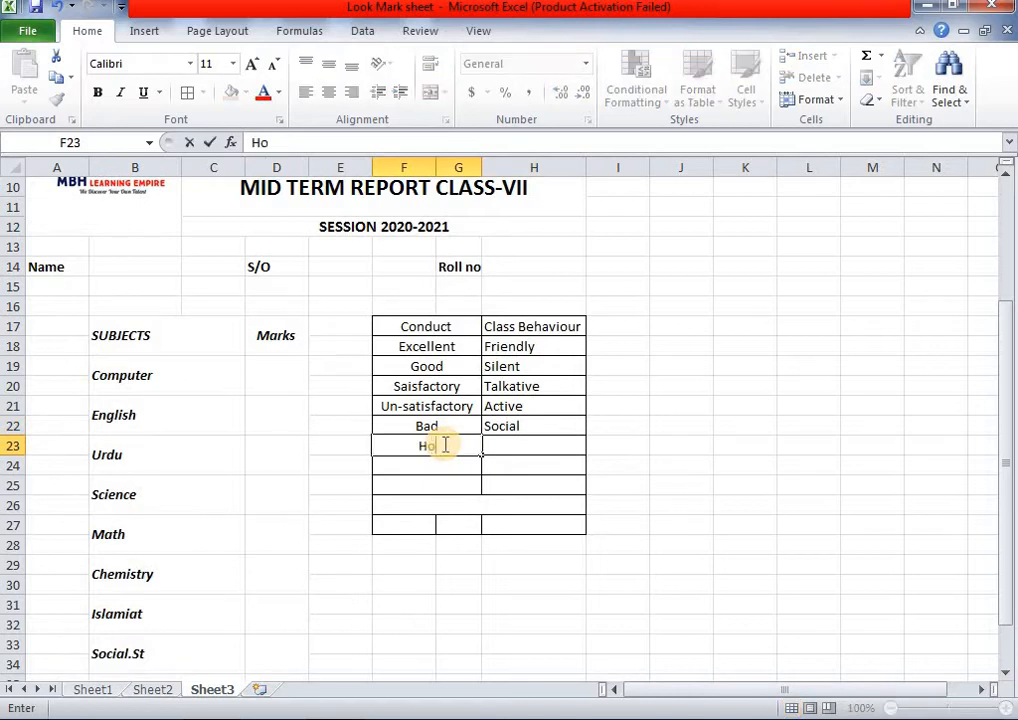
text(me Work)
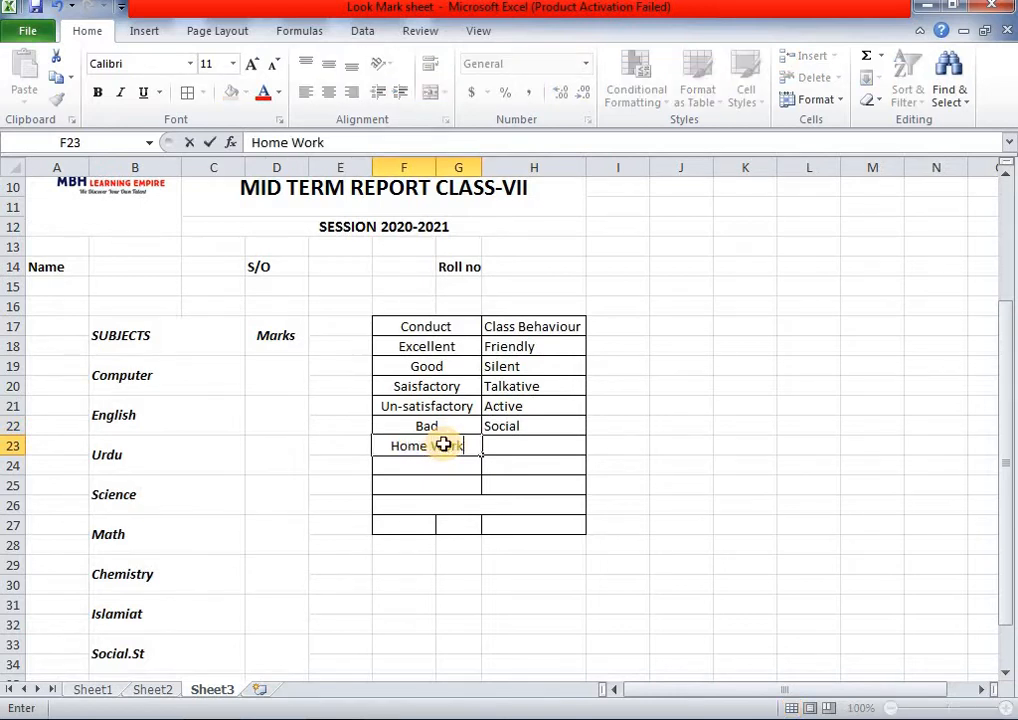
key(Tab)
text(App)
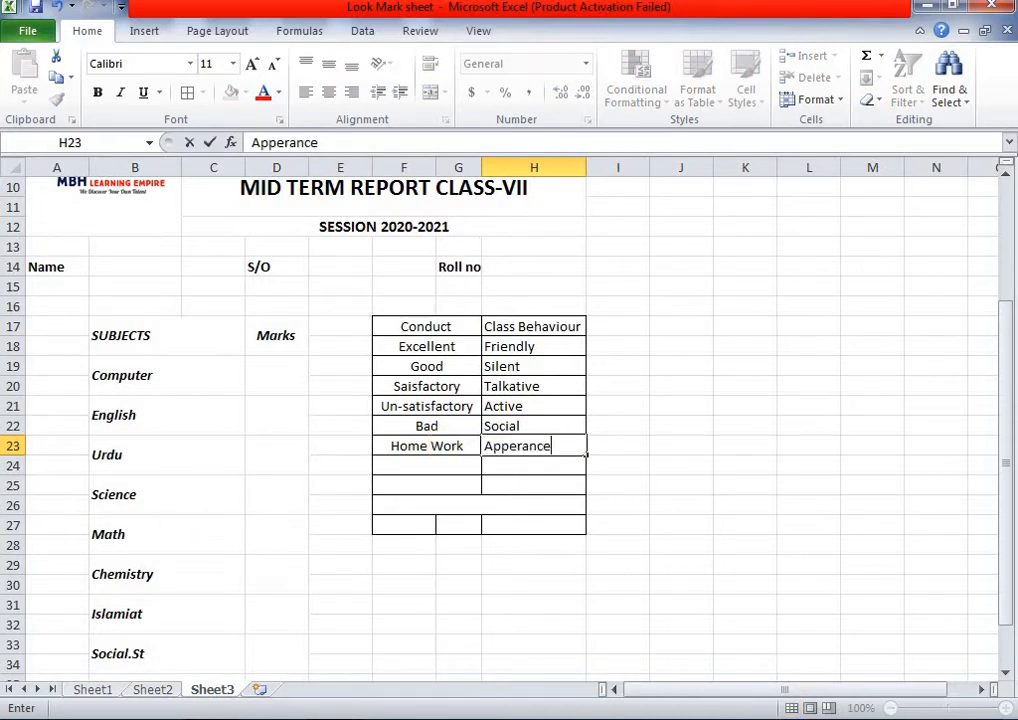
click(145, 690)
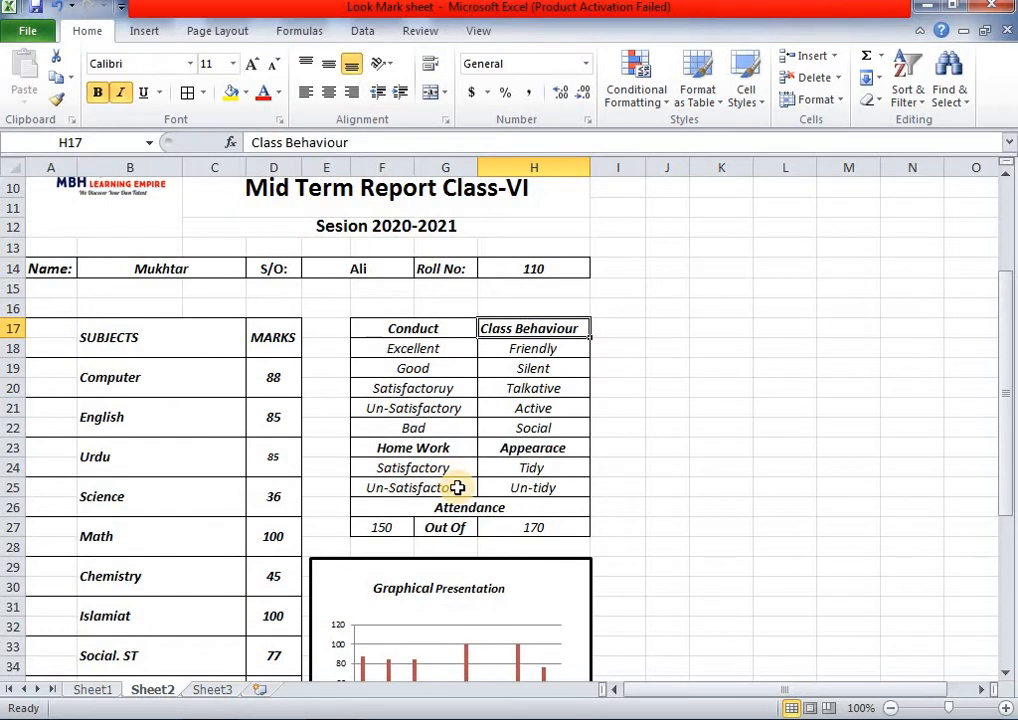
click(222, 692)
- Enter Satisfactory in F24 and put Un-satisfactory in F25 by copying it from H24
click(420, 465)
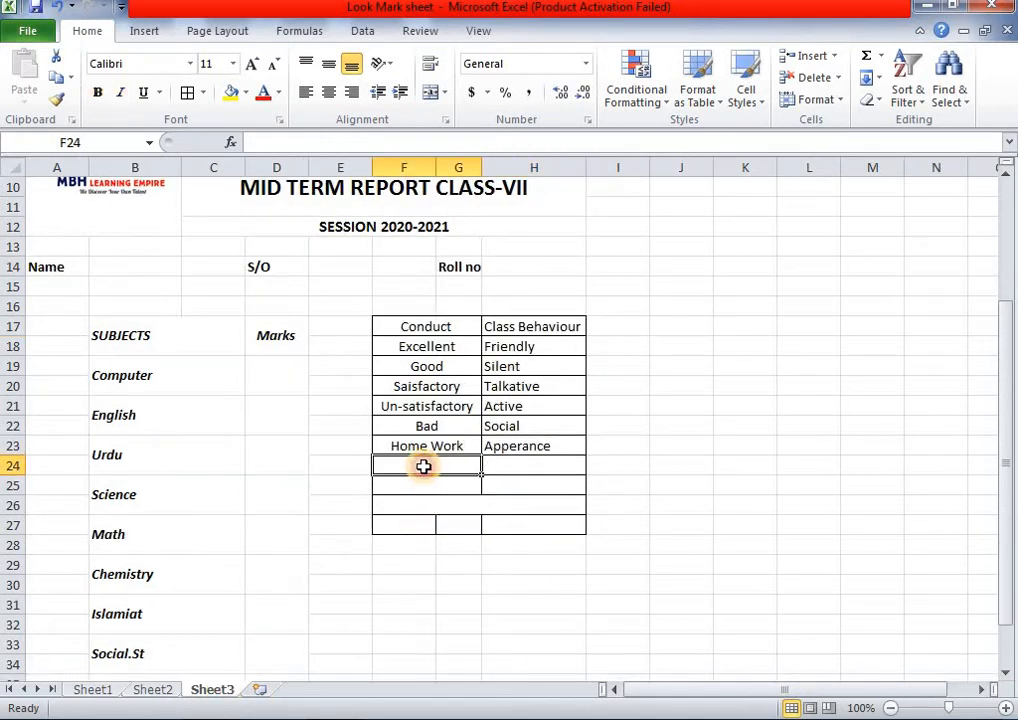
text(Sati)
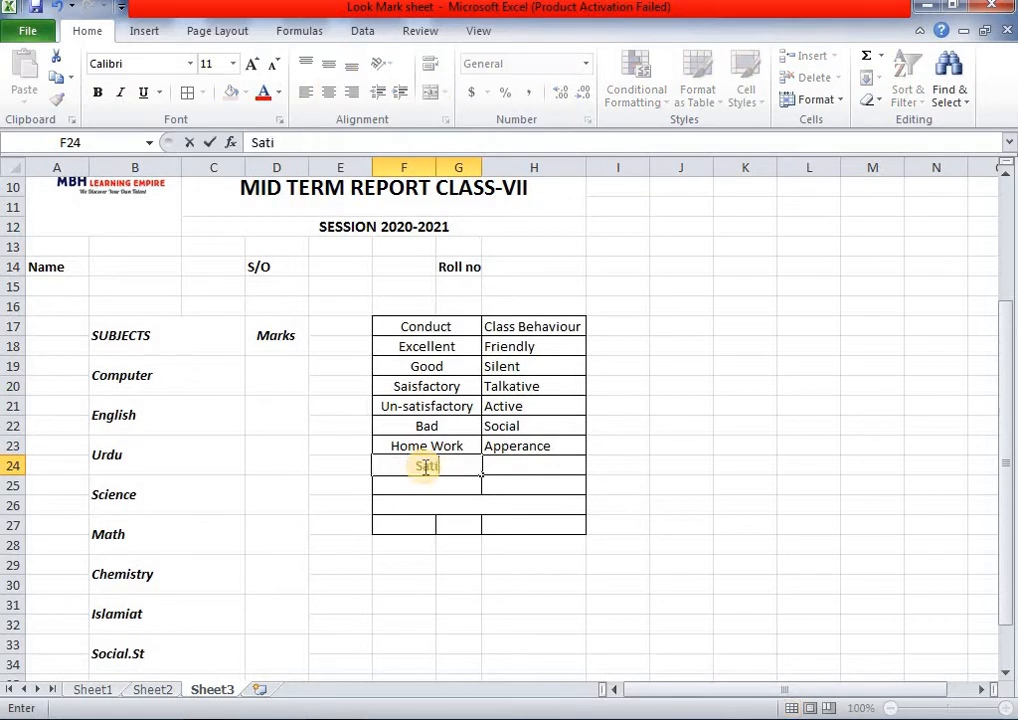
text(sfactoru)
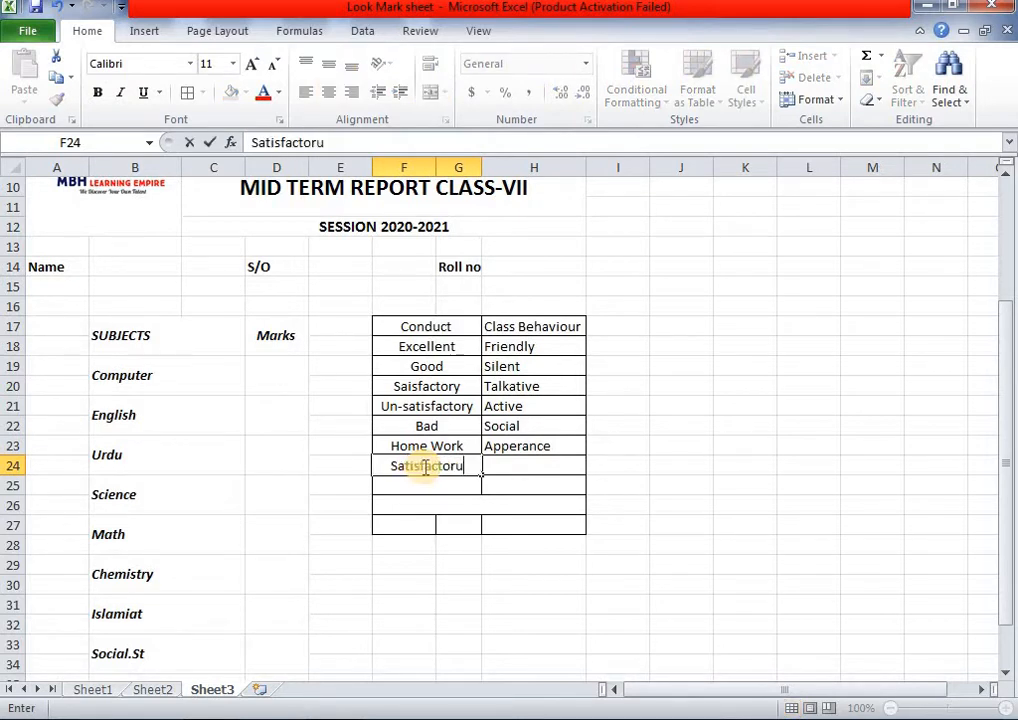
key(BackSpace)
text(y)
key(Tab)
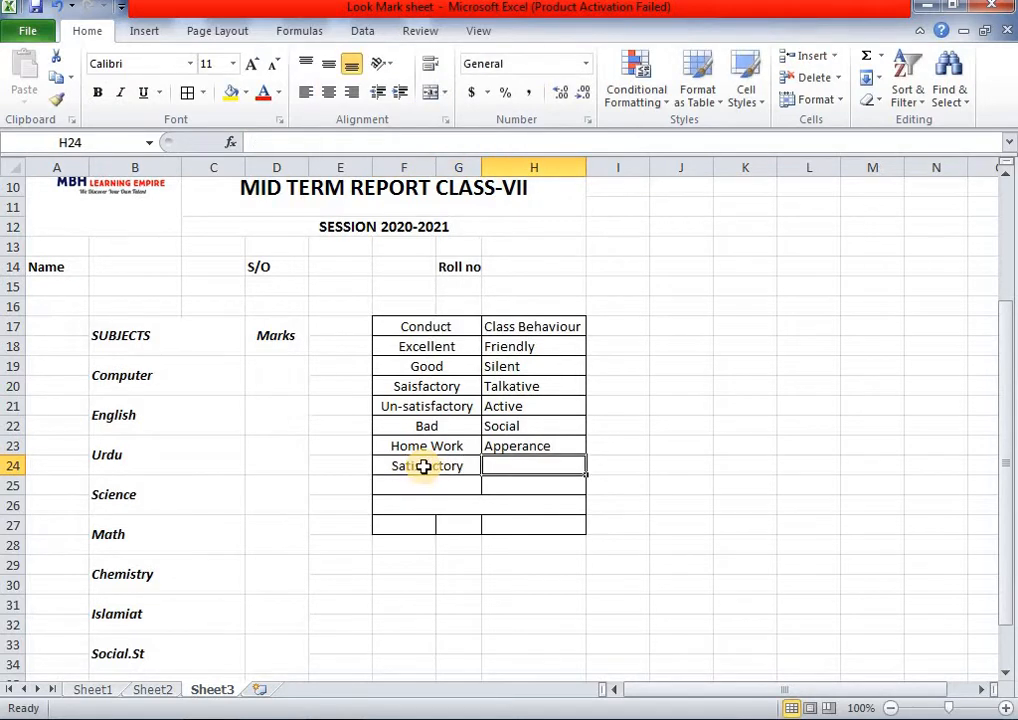
text(Un-satisfactory)
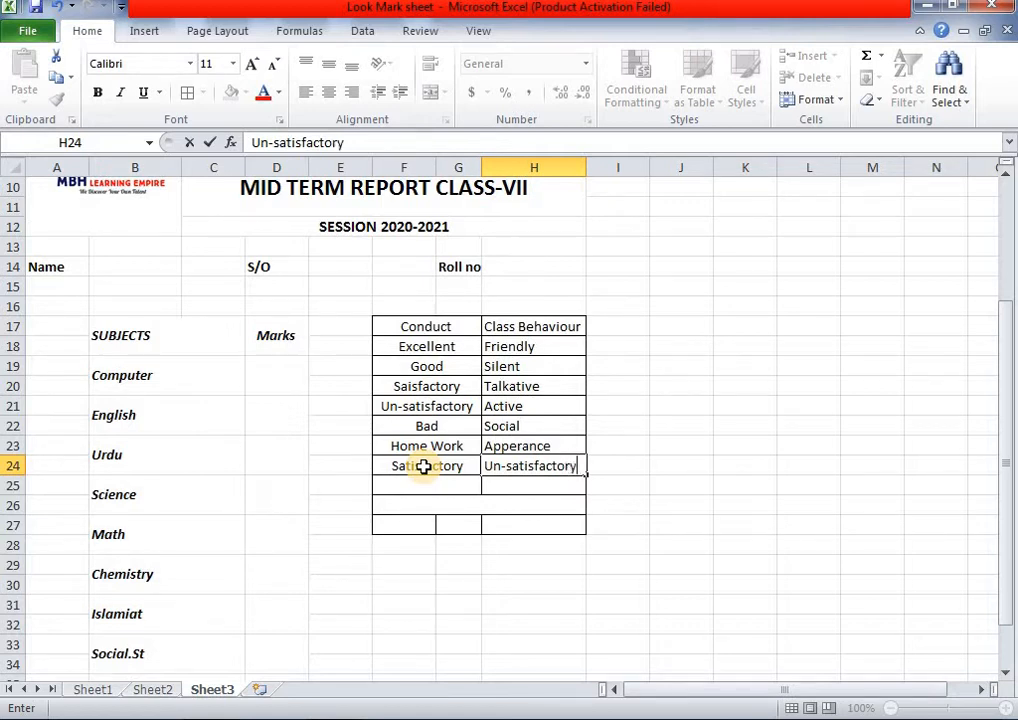
key(Return)
key(Left)
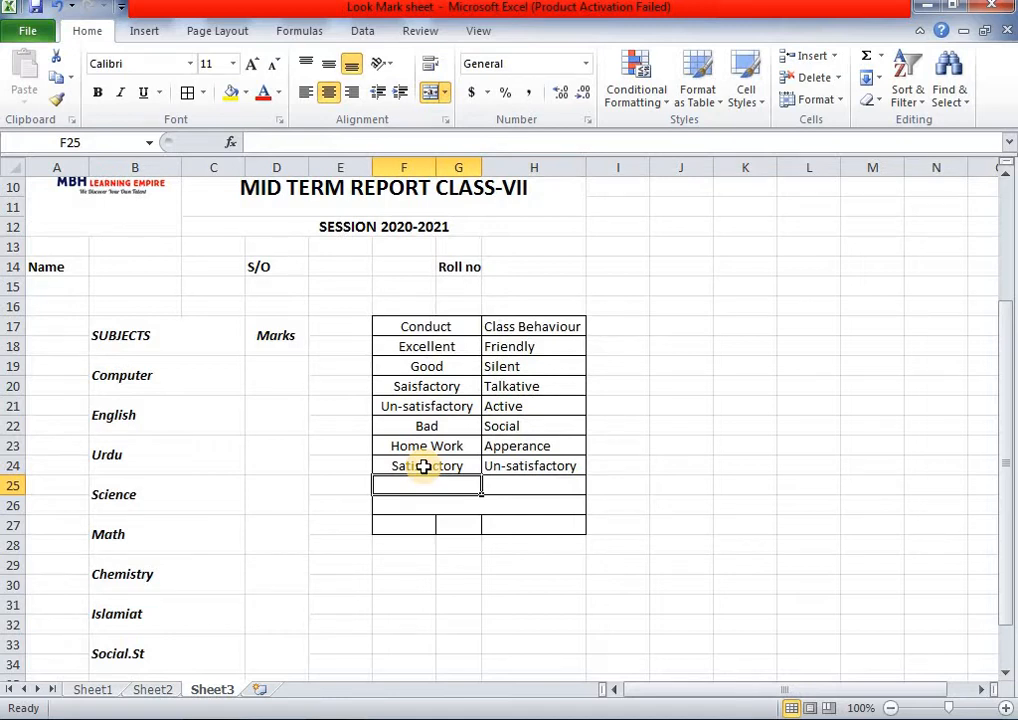
click(545, 462)
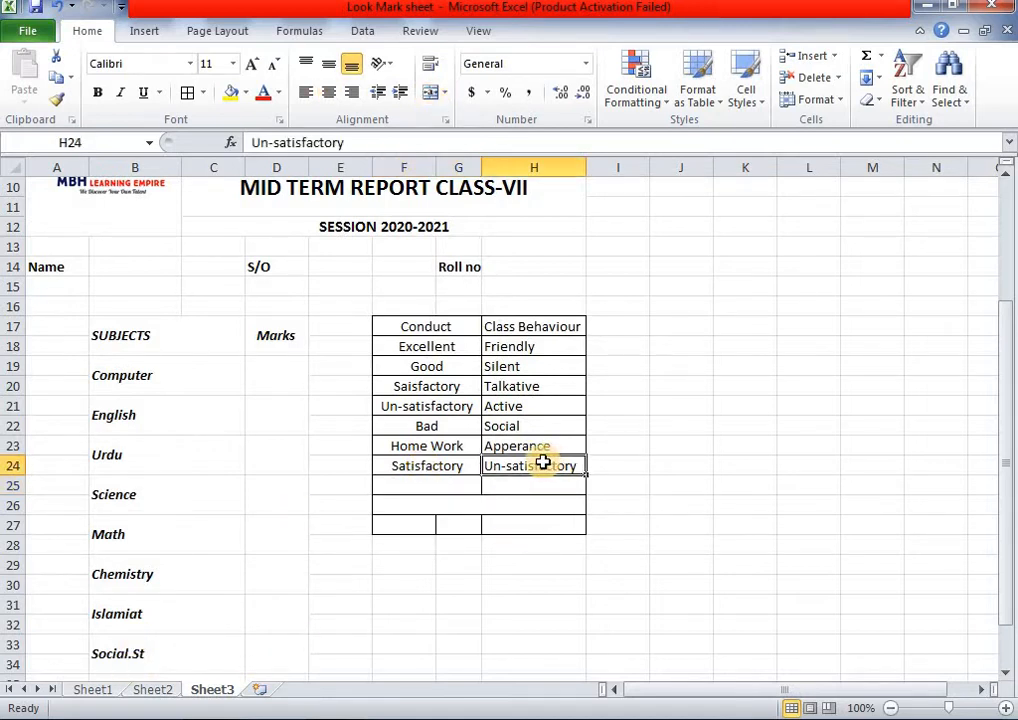
key(ctrl+c)
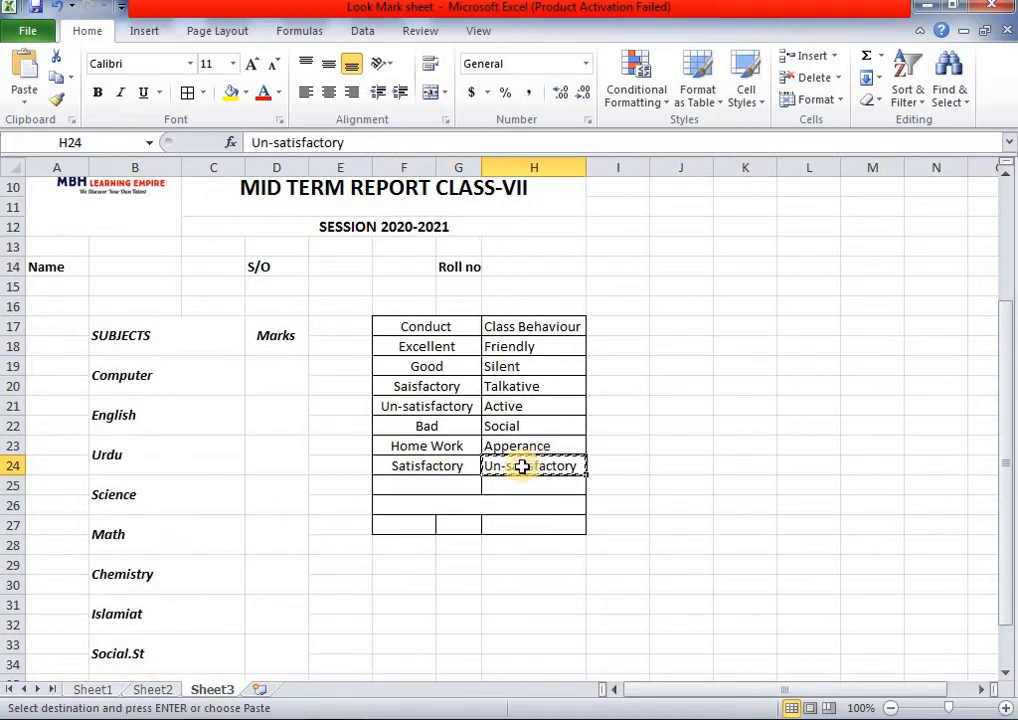
click(451, 487)
key(ctrl+v)
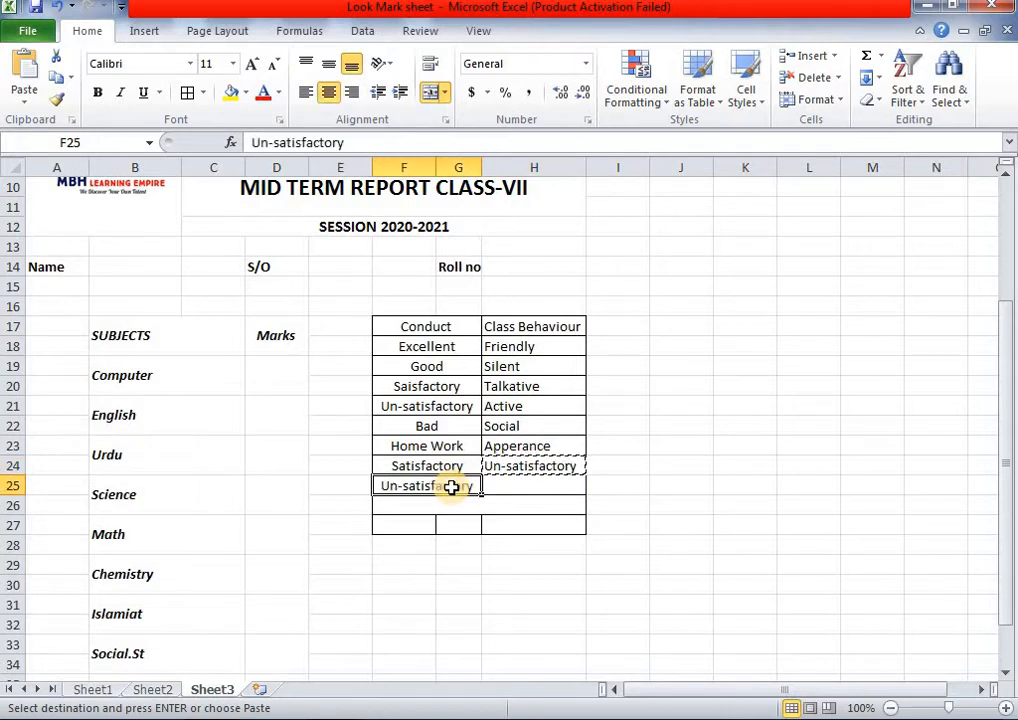
- Replace H24 with Tidy and enter Un-Tidy in H25
click(536, 466)
key(BackSpace)
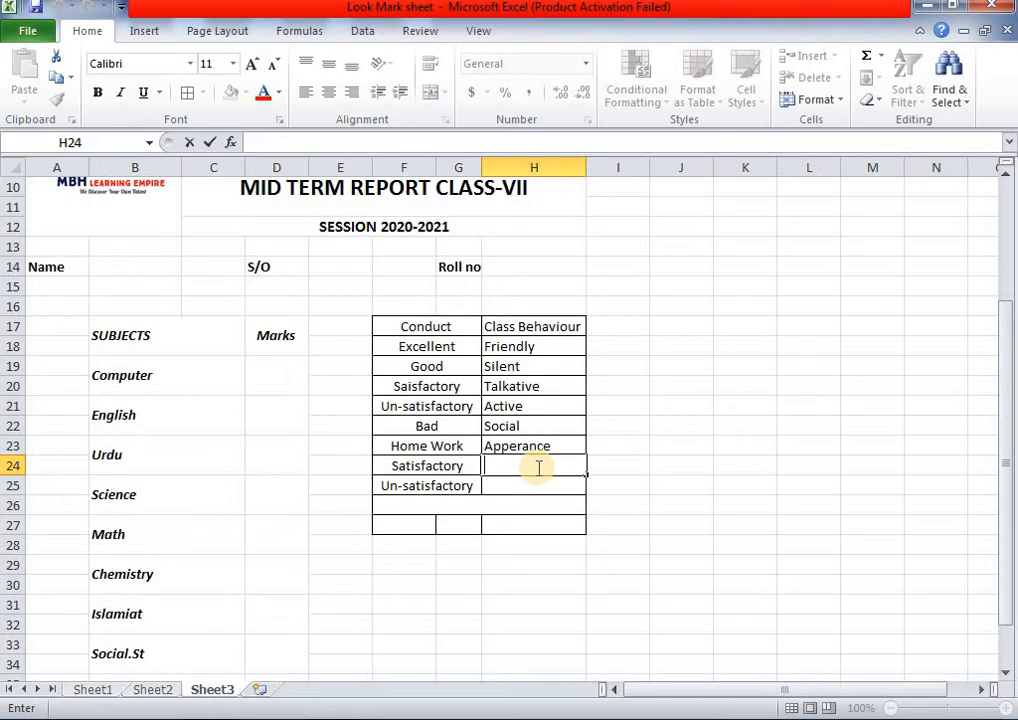
text(Tidy)
key(Return)
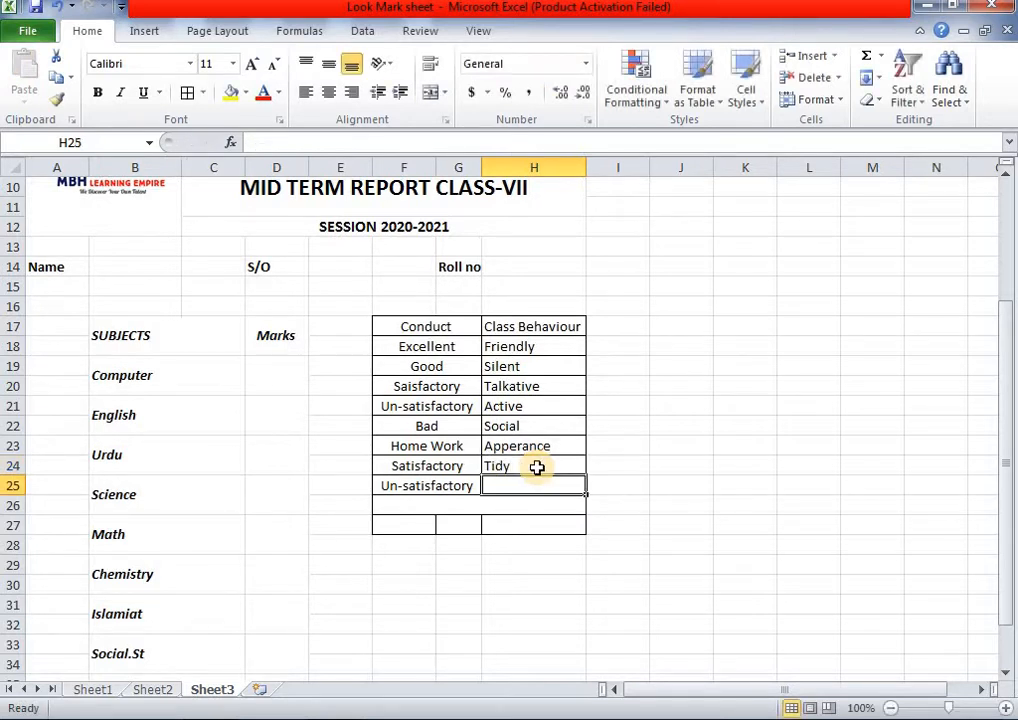
text(Un-tidy)
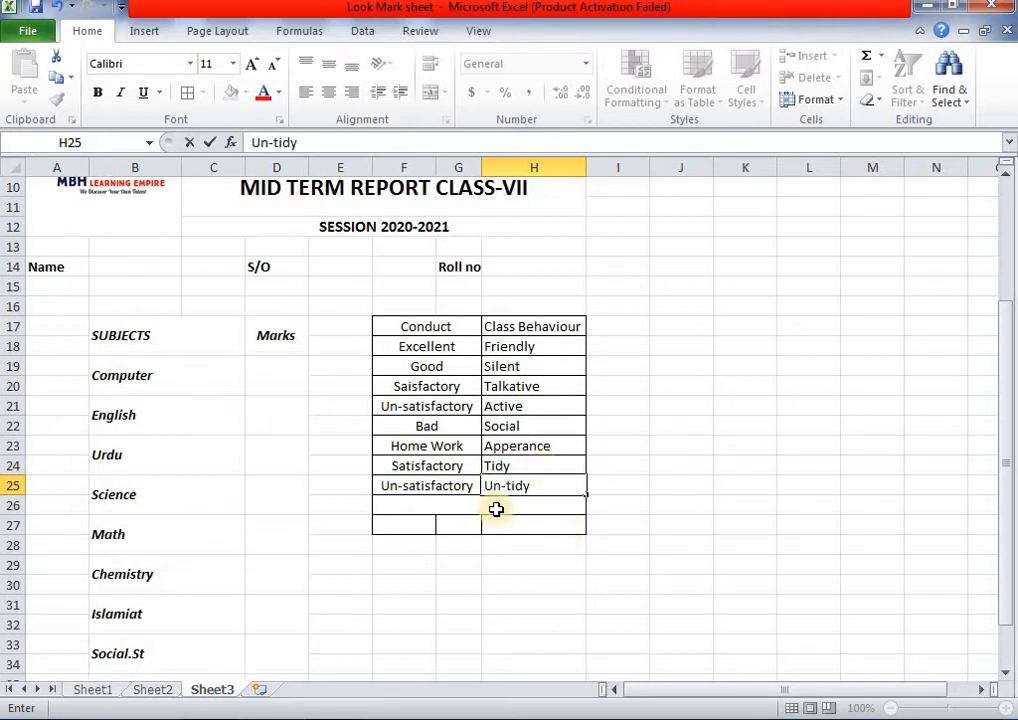
click(519, 488)
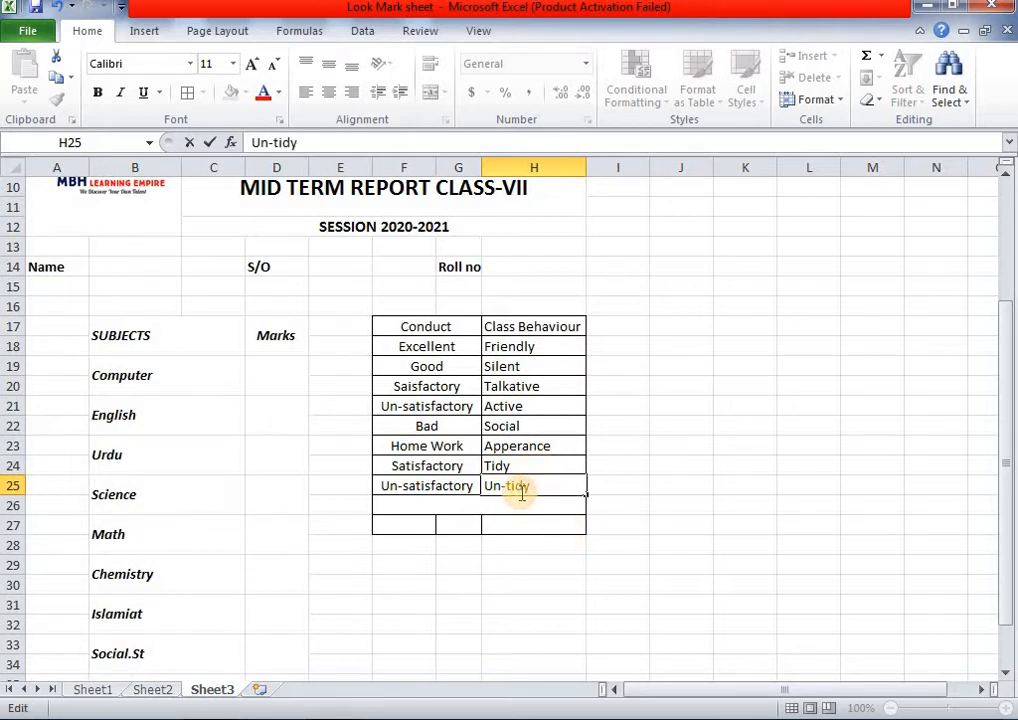
- Finish the Un-Tidy entry and left-align the table F17:H25
text(T)
drag(432, 330, 530, 480)
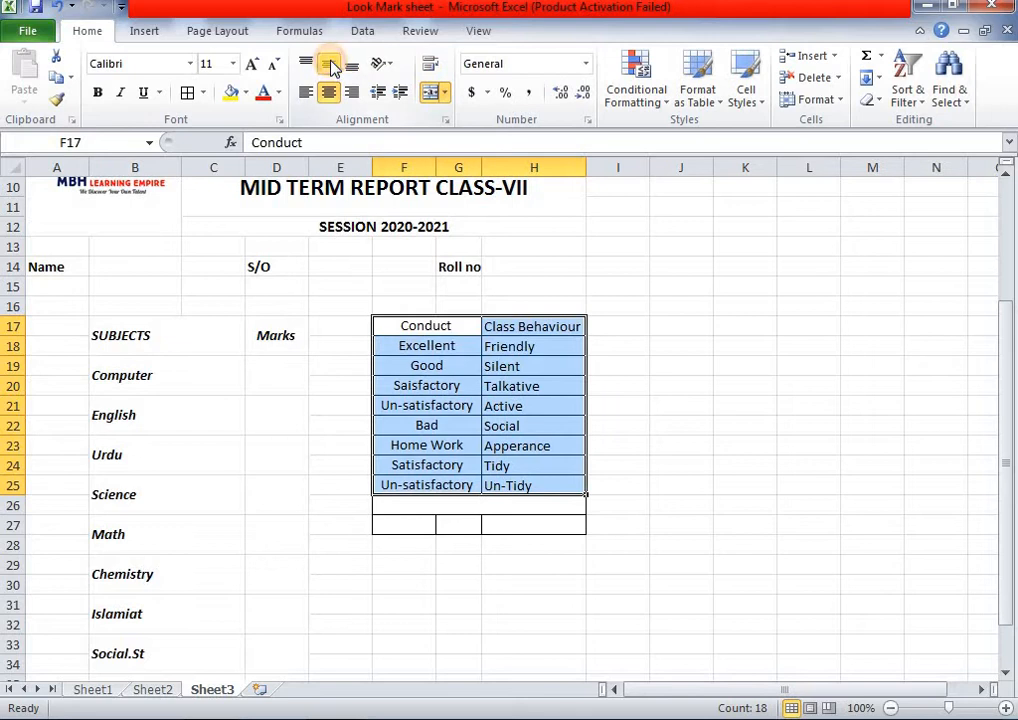
click(330, 92)
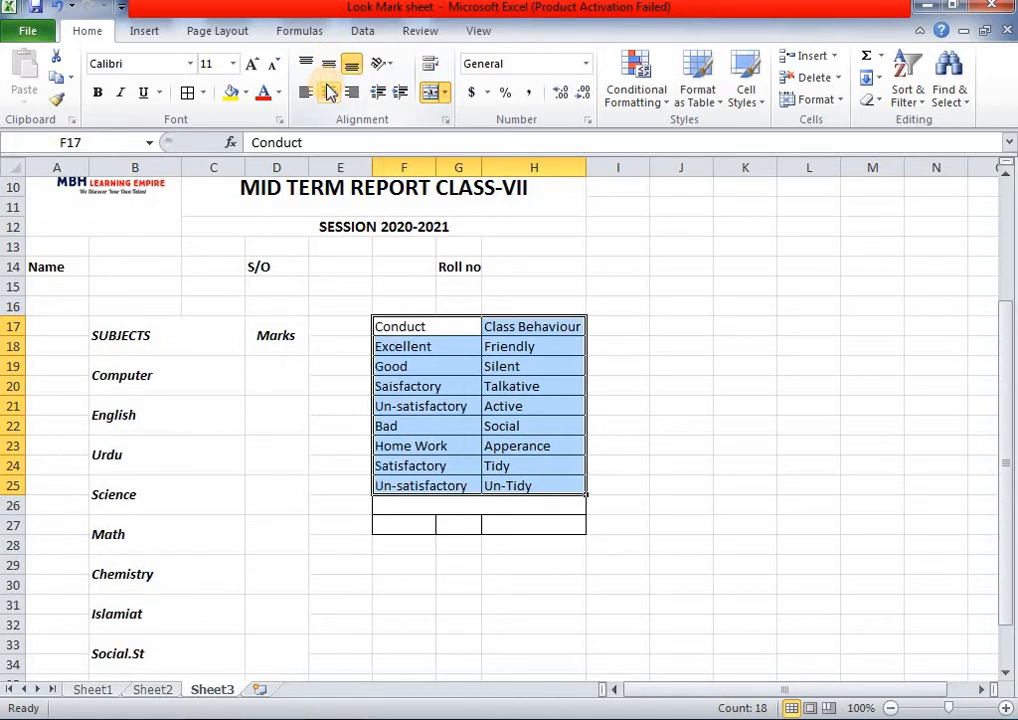
click(612, 384)
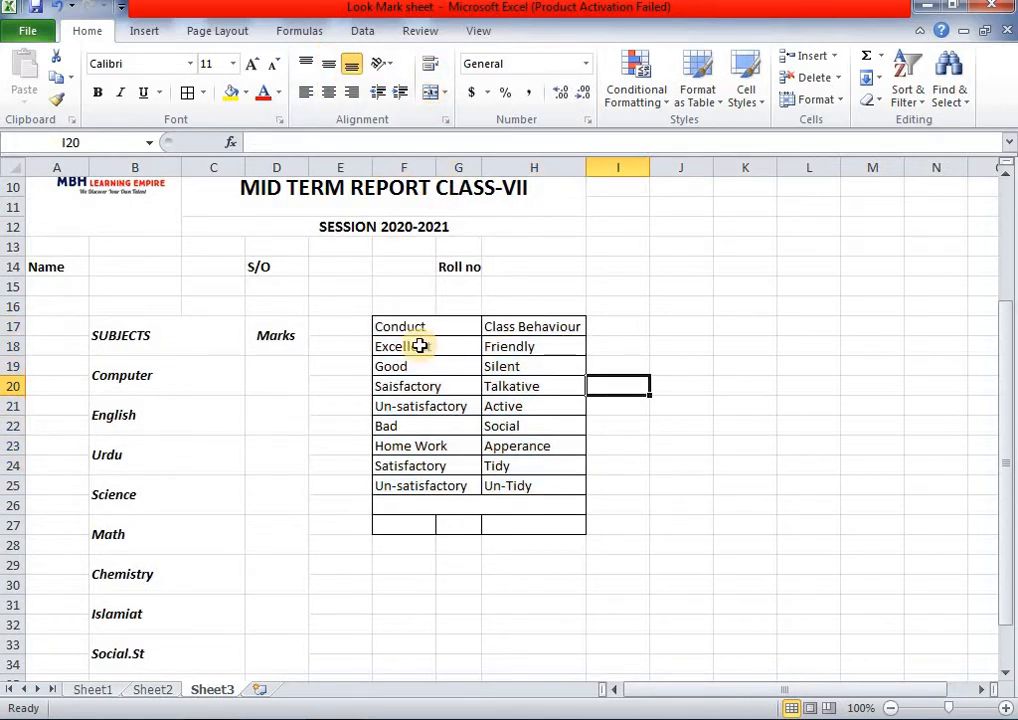
- Bold the Conduct/Class Behaviour row and the Home Work/Apperance row
drag(430, 330, 548, 327)
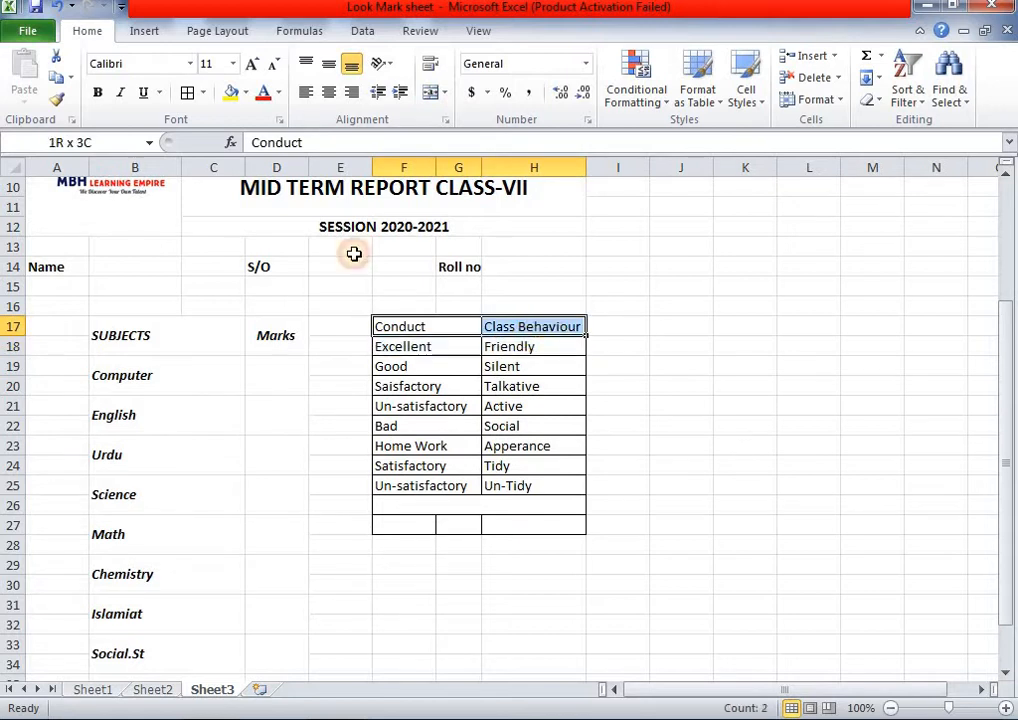
click(100, 92)
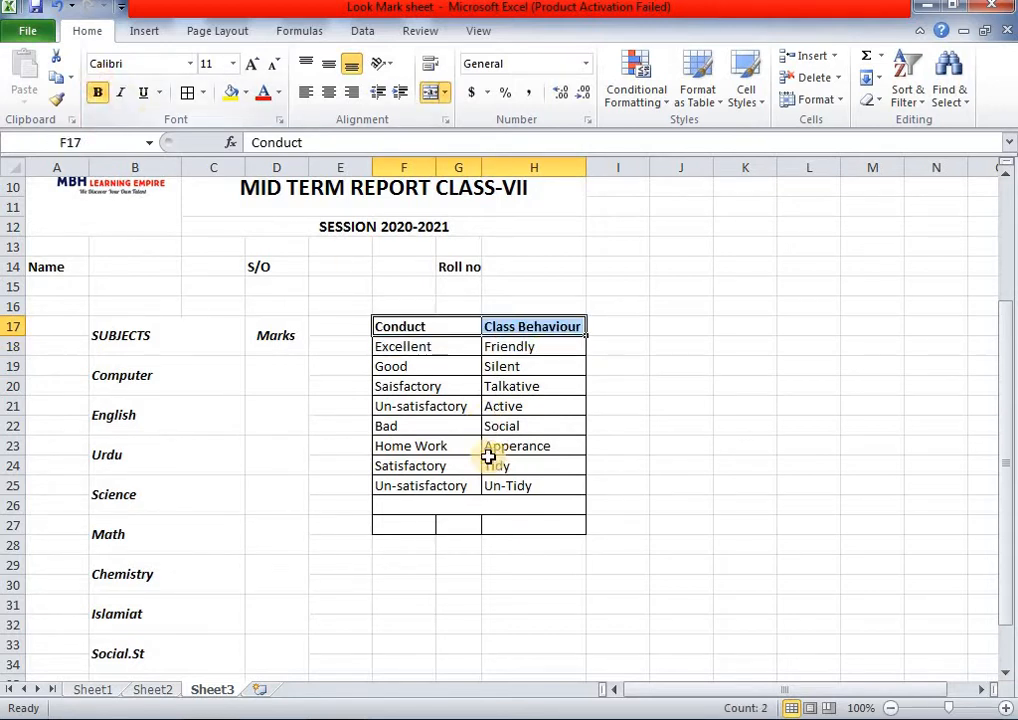
drag(403, 446, 520, 452)
click(98, 94)
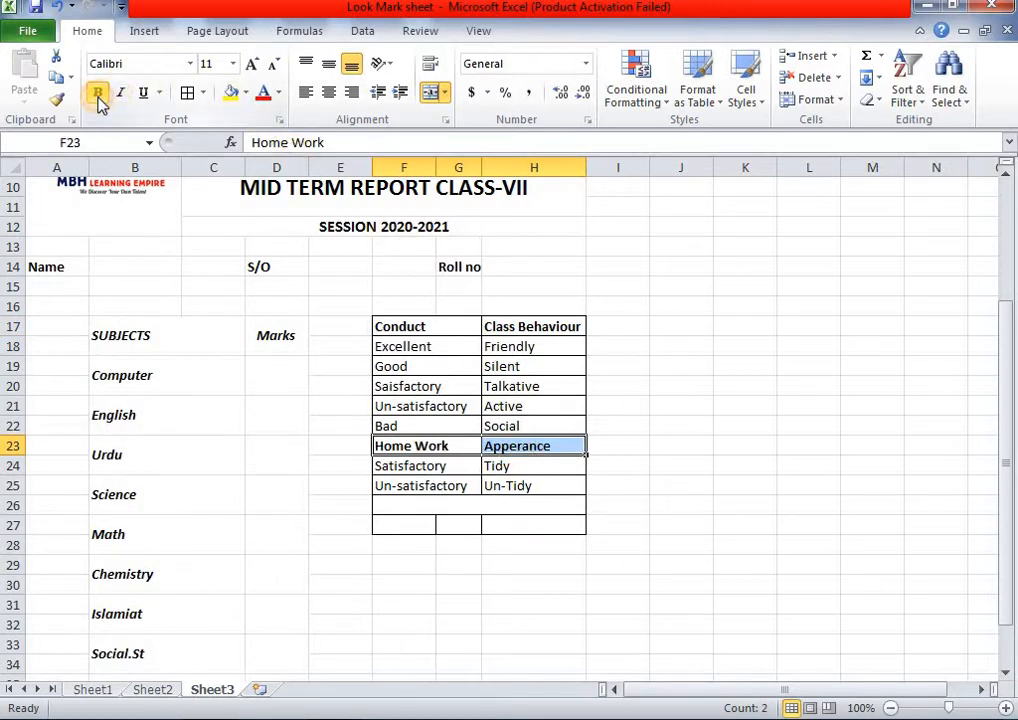
click(660, 366)
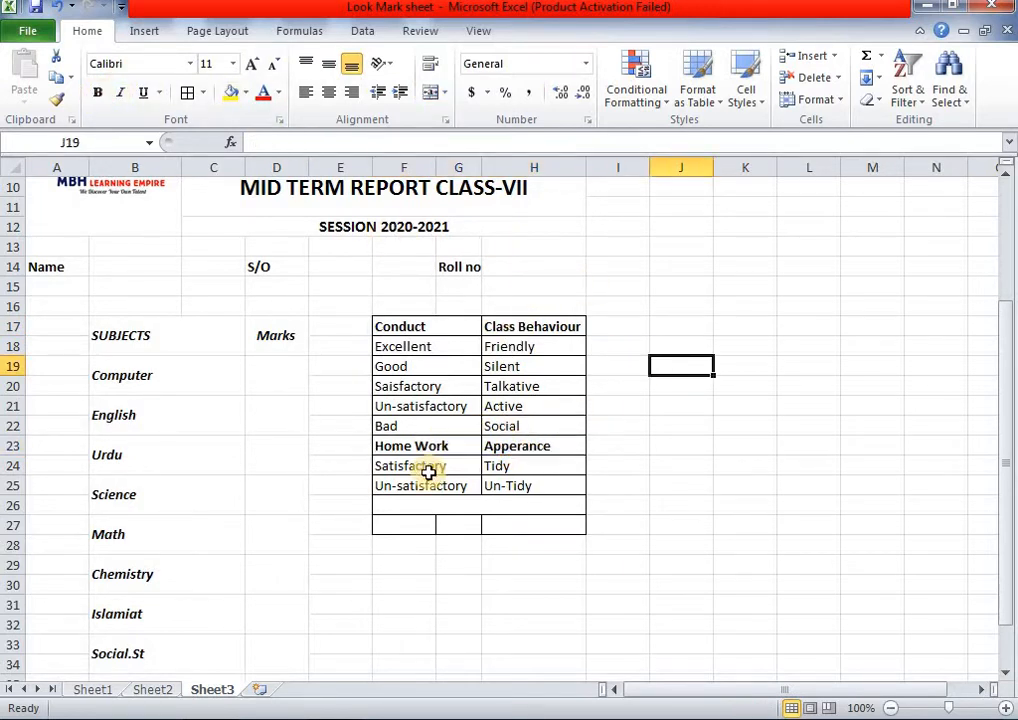
- Italicize the entire conduct table F17:H25
click(153, 692)
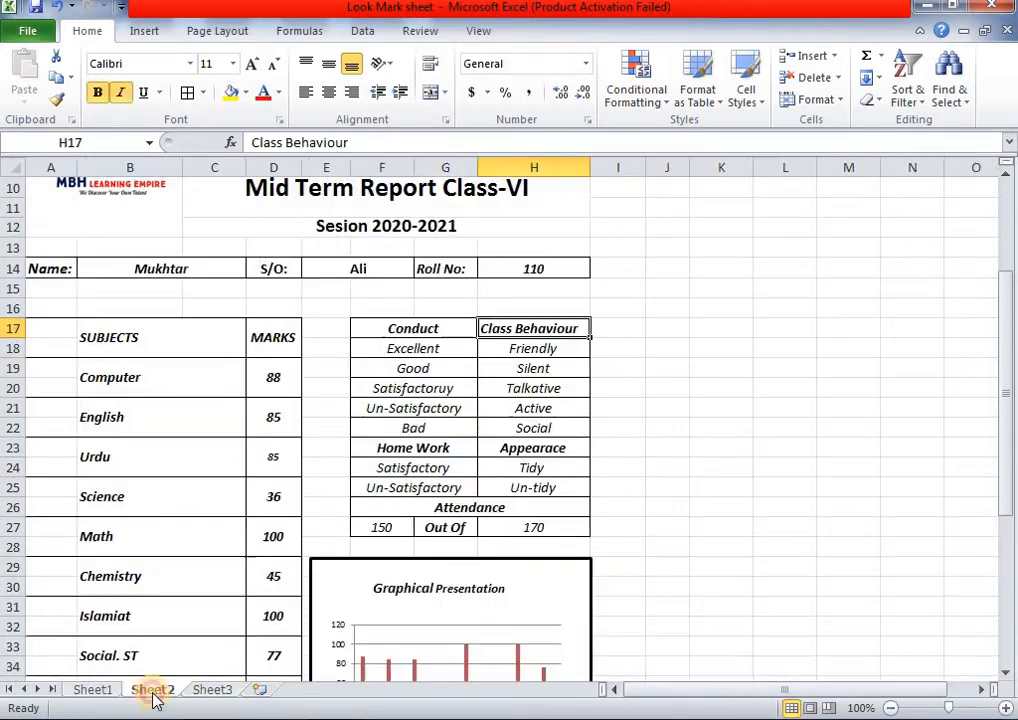
click(212, 692)
click(407, 332)
drag(501, 426, 504, 484)
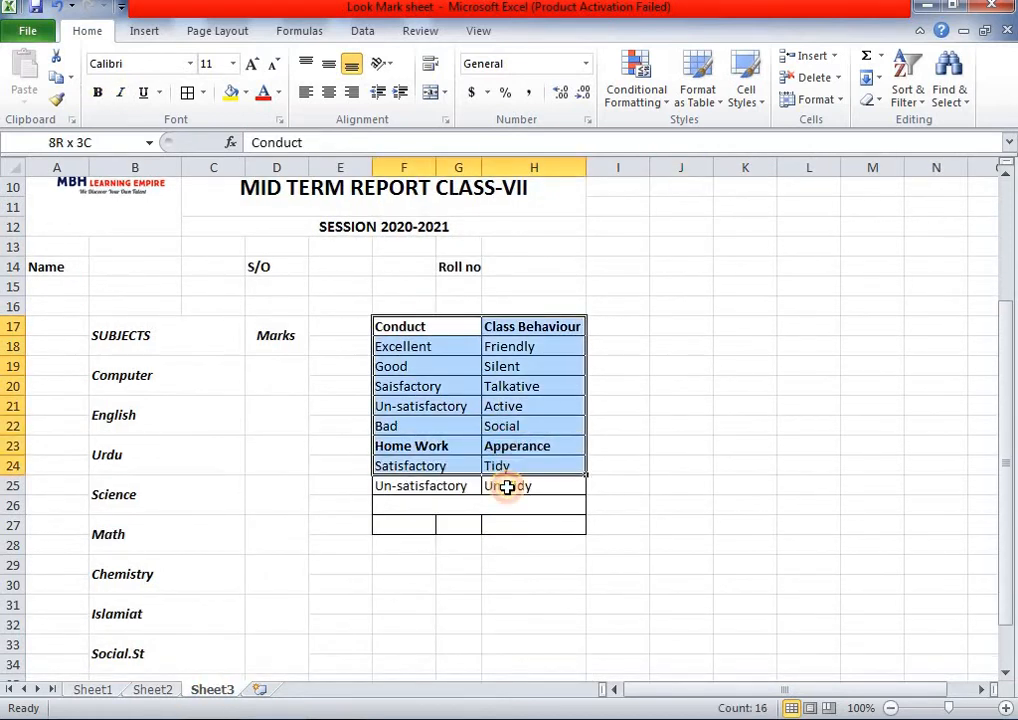
click(121, 93)
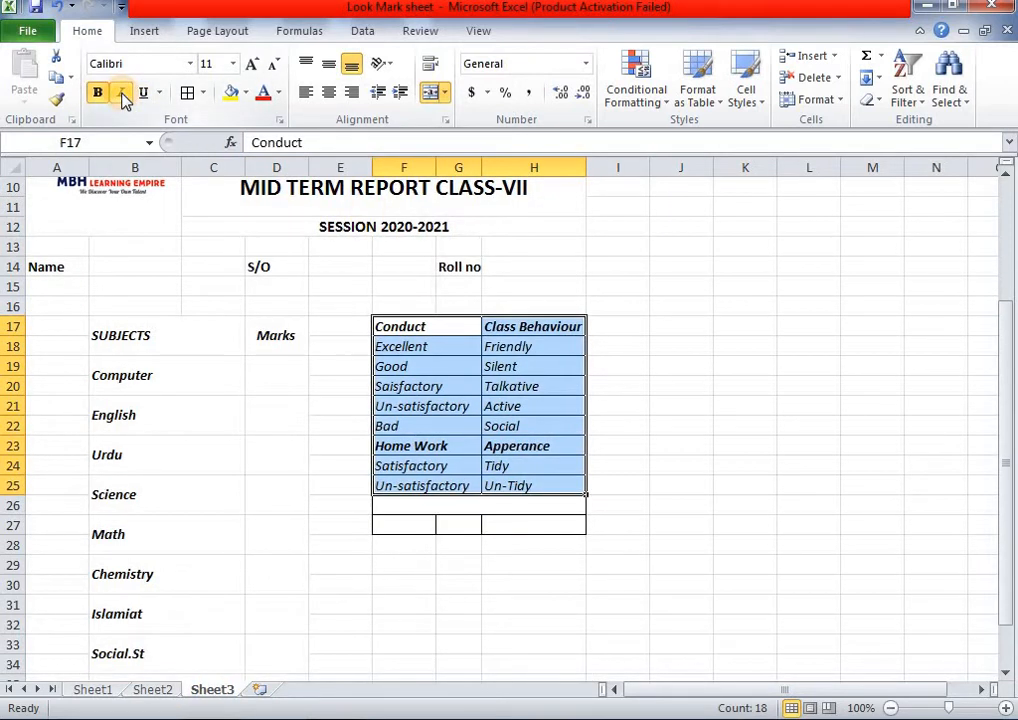
click(410, 504)
- Enter a bold, italic Attendance heading in F26:H26 and start the attendance figure in F27
text(Attendance)
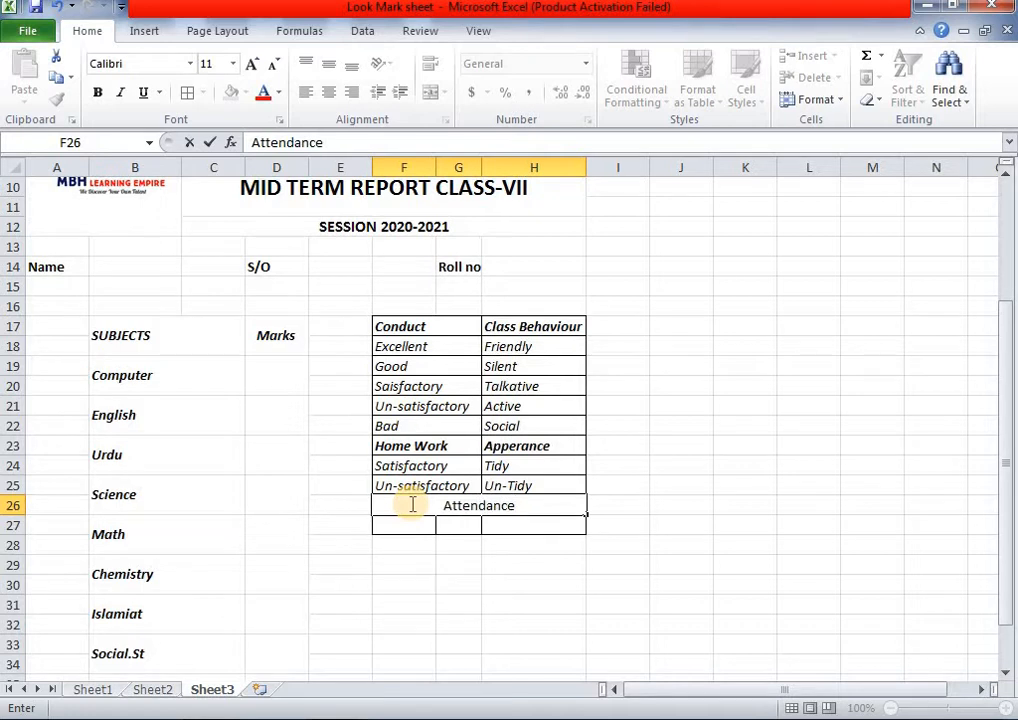
click(466, 560)
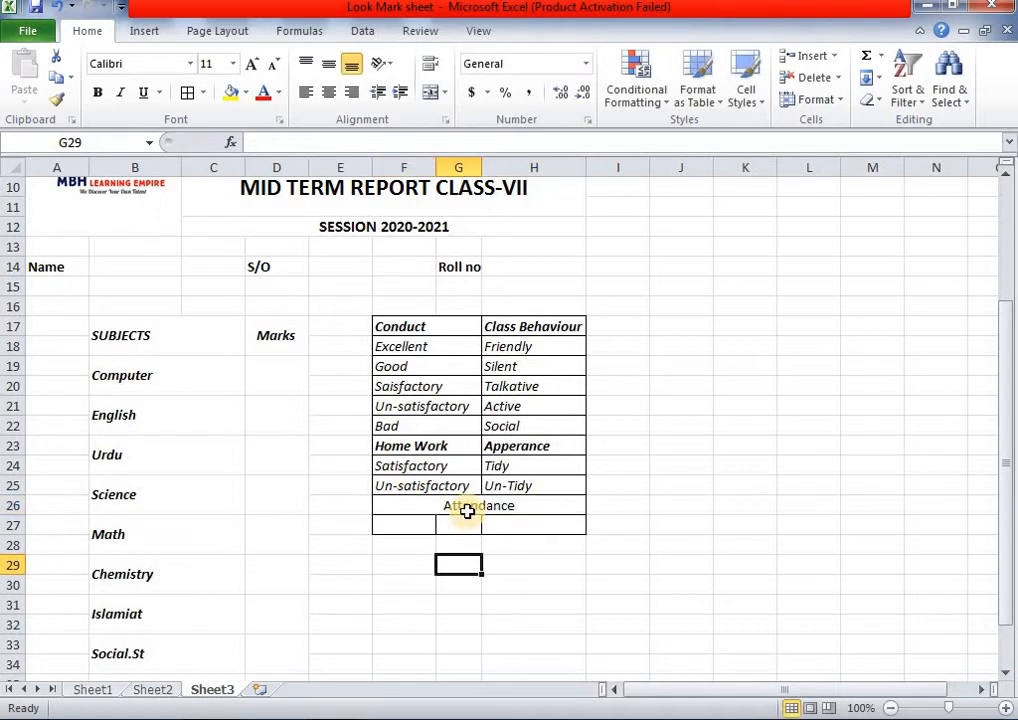
click(466, 509)
click(96, 93)
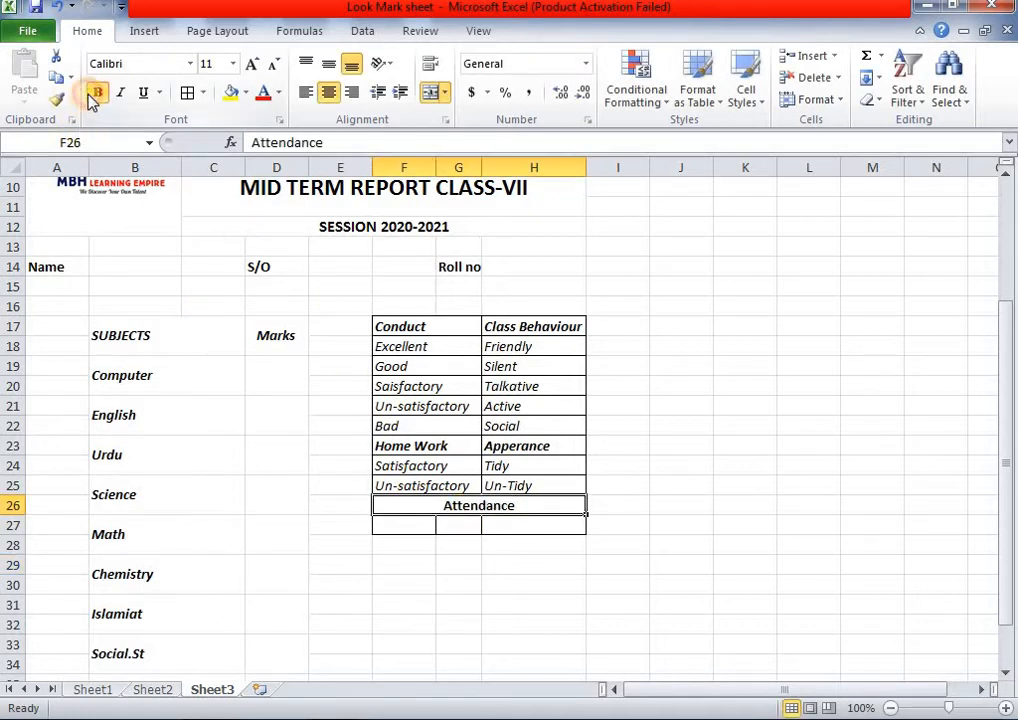
click(120, 92)
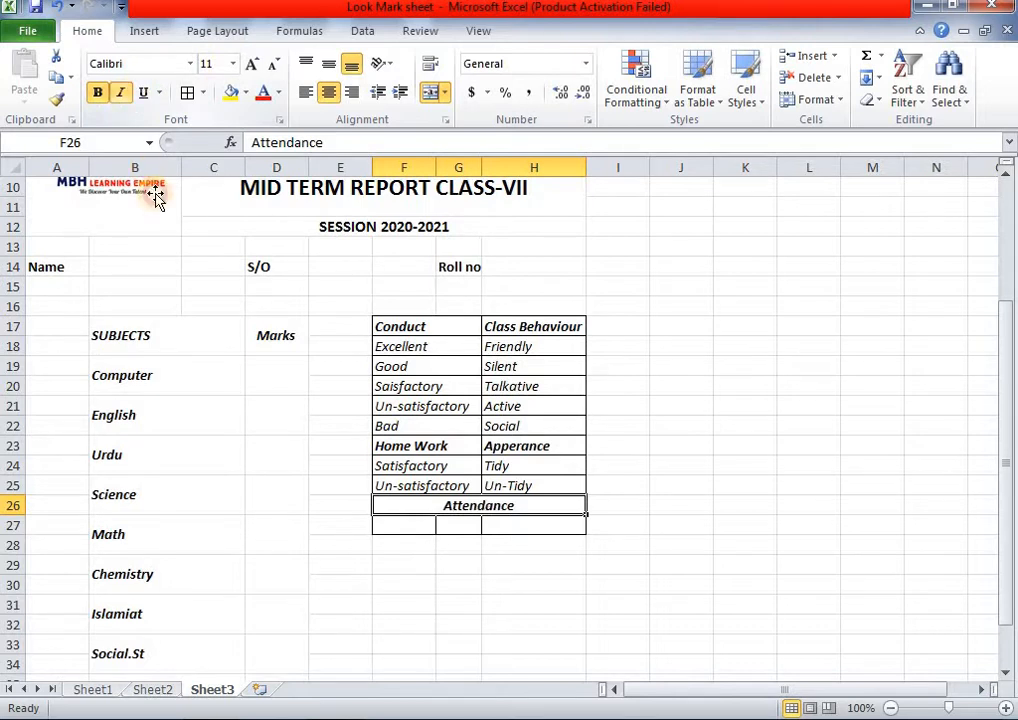
click(419, 527)
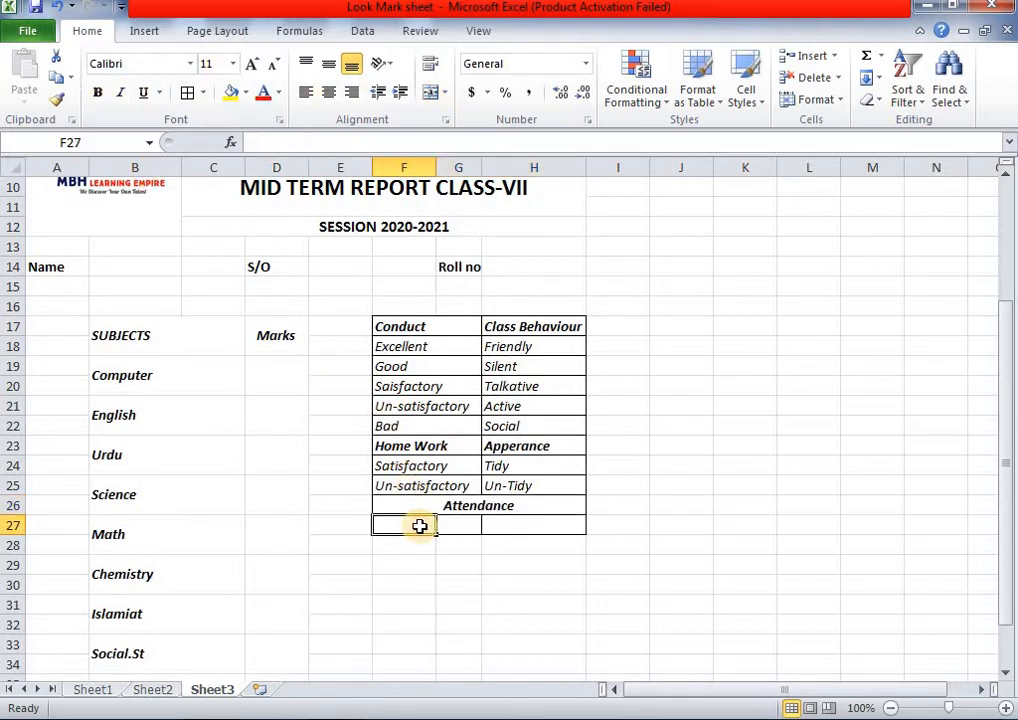
click(140, 692)
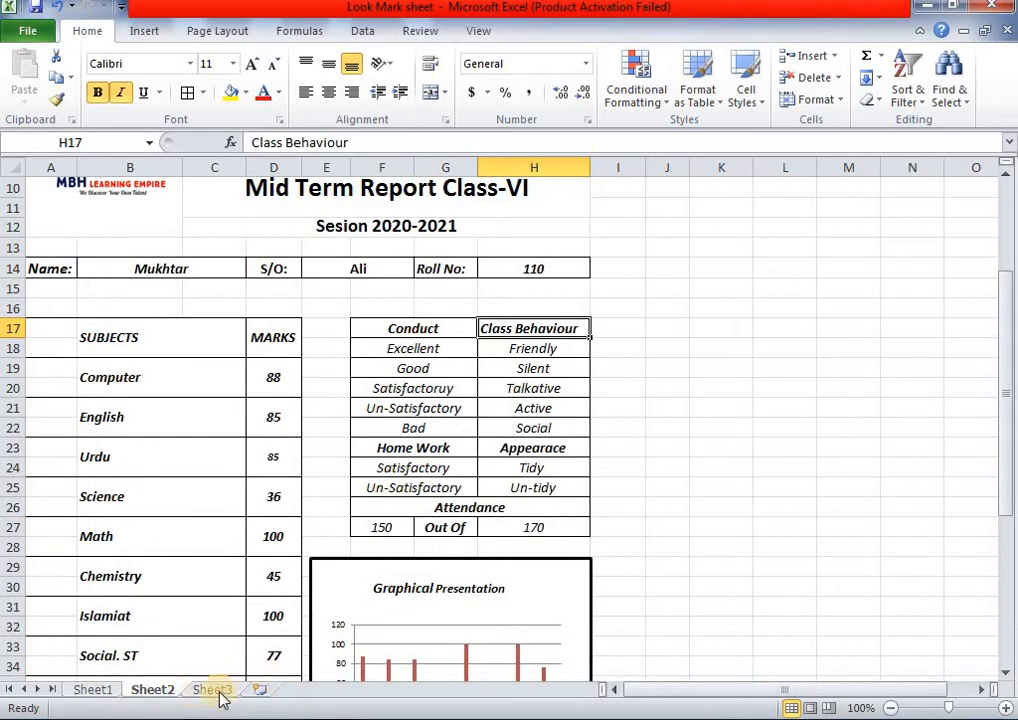
click(215, 691)
double_click(408, 521)
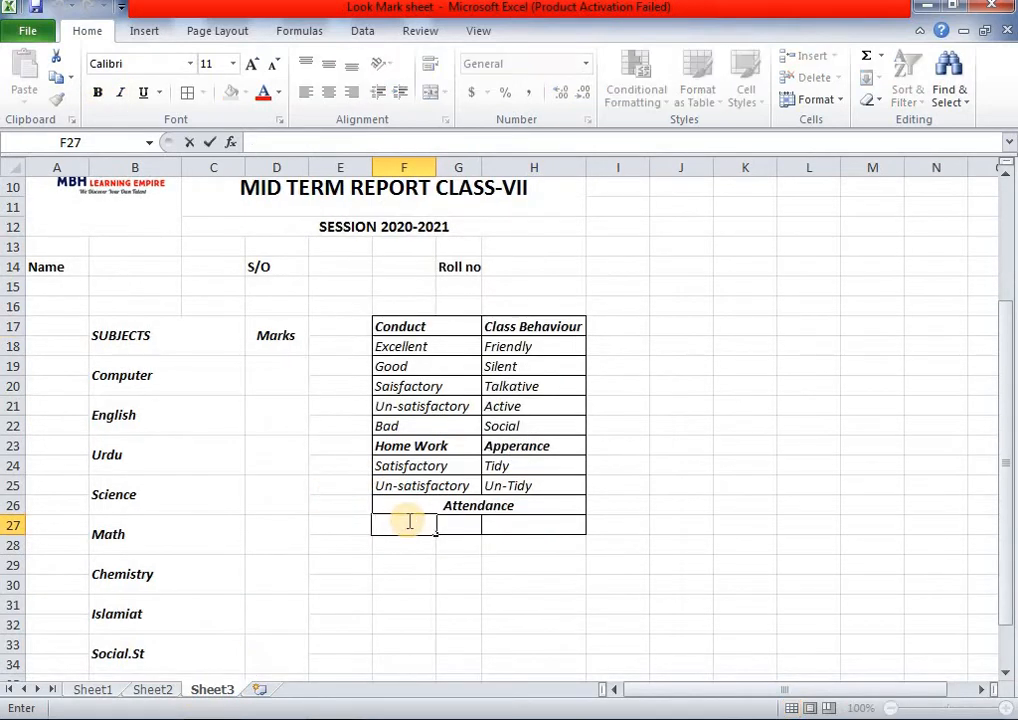
- Fill row 27 as 150, Out of, 170, centring both numbers and bolding Out of
click(505, 521)
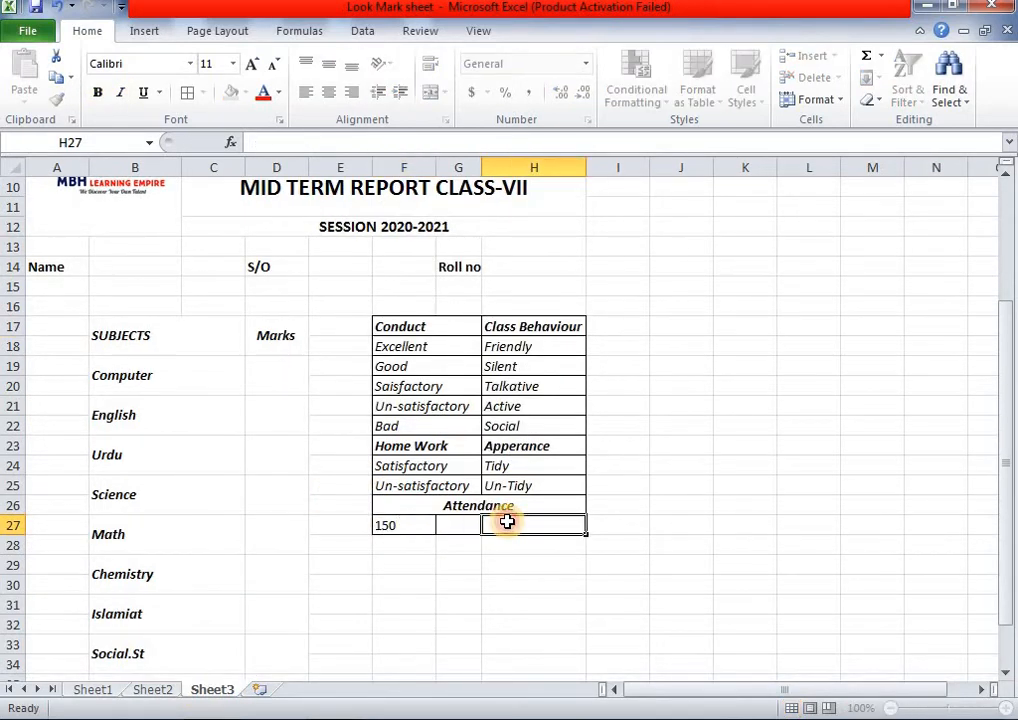
text(170)
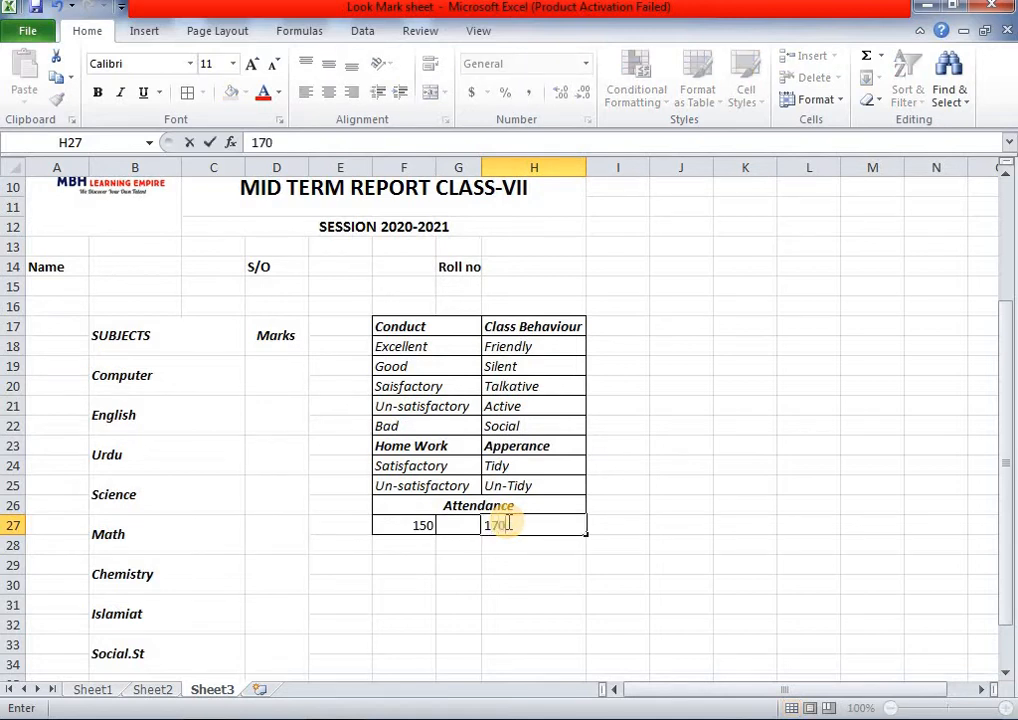
click(465, 527)
double_click(464, 530)
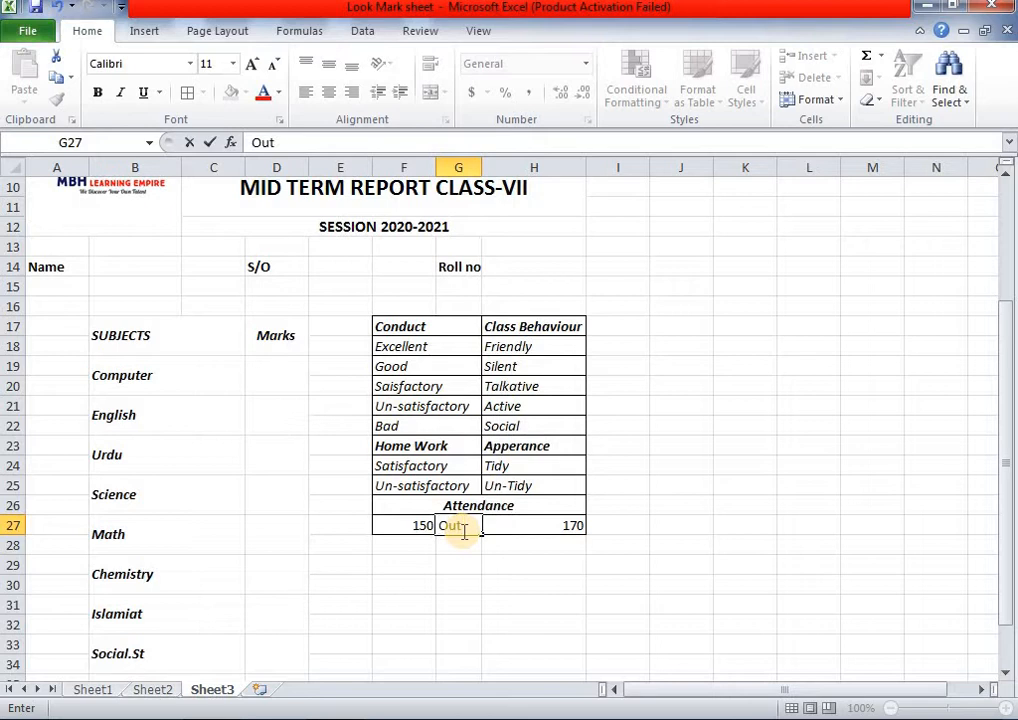
click(391, 540)
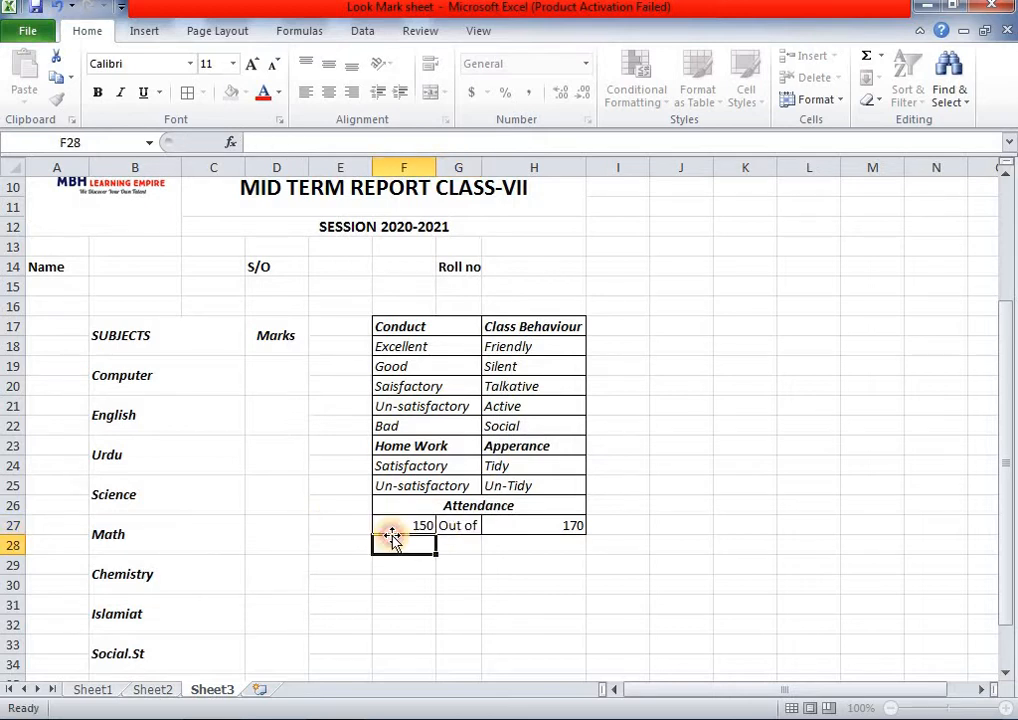
click(428, 517)
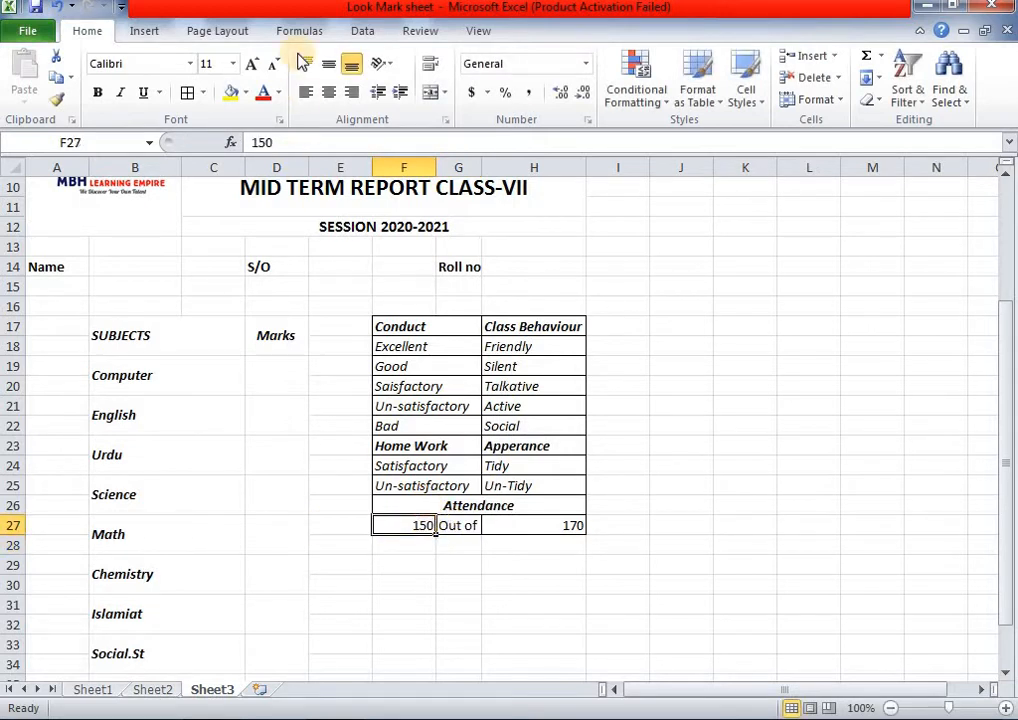
click(328, 92)
click(548, 528)
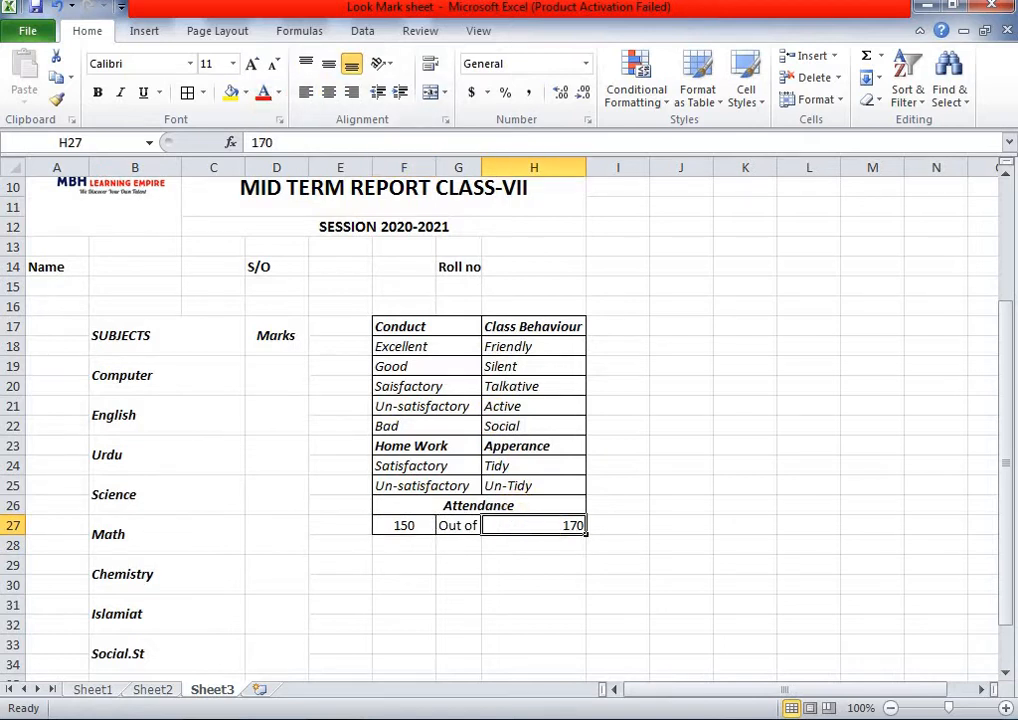
click(328, 92)
click(441, 527)
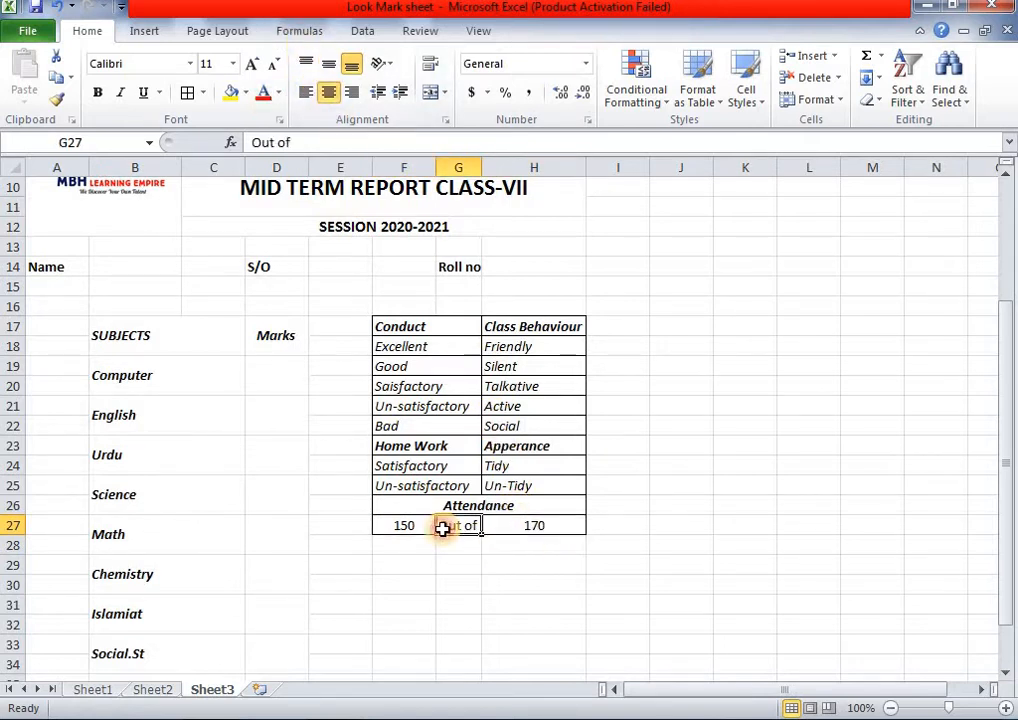
click(98, 92)
scroll(643, 504, up, 1)
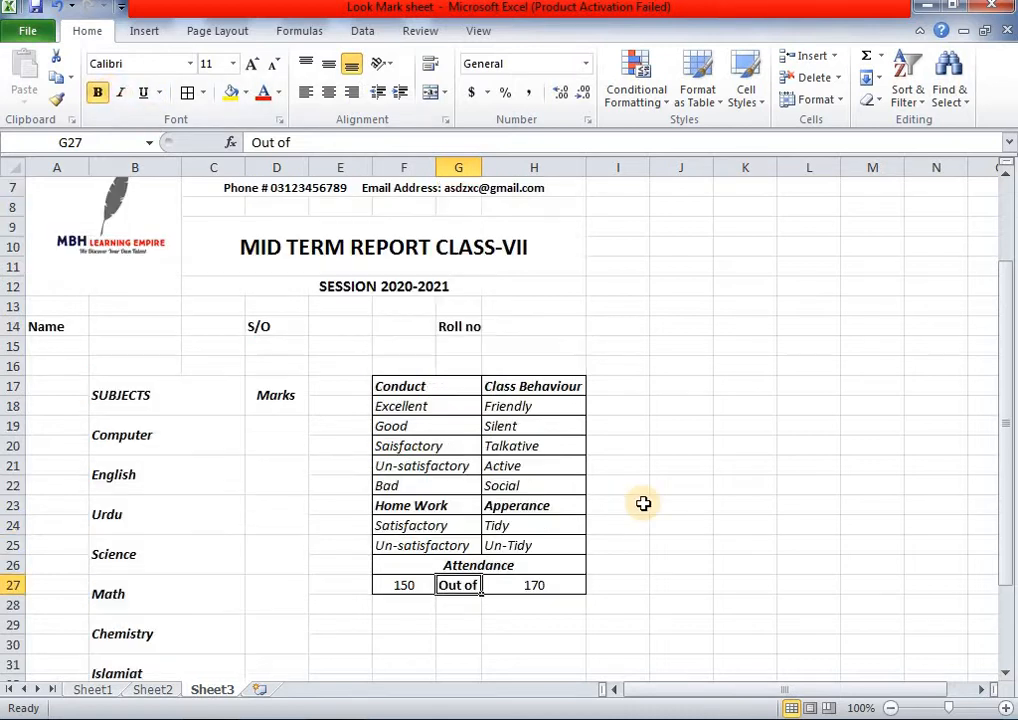
click(653, 361)
scroll(540, 367, up, 2)
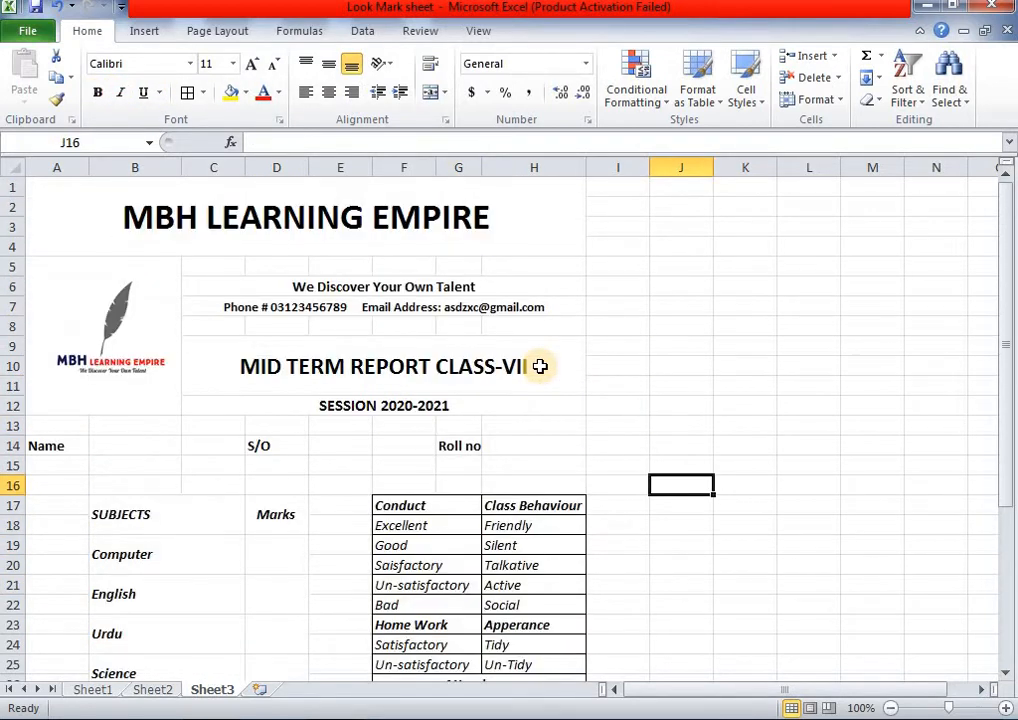
click(155, 690)
scroll(283, 525, down, 3)
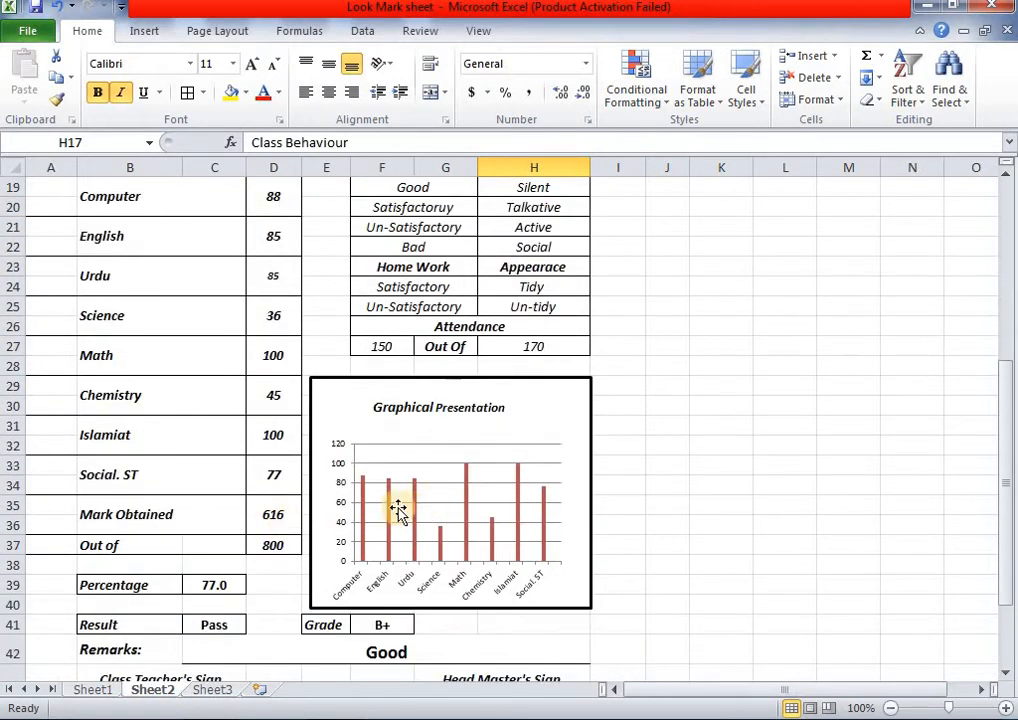
scroll(245, 445, down, 2)
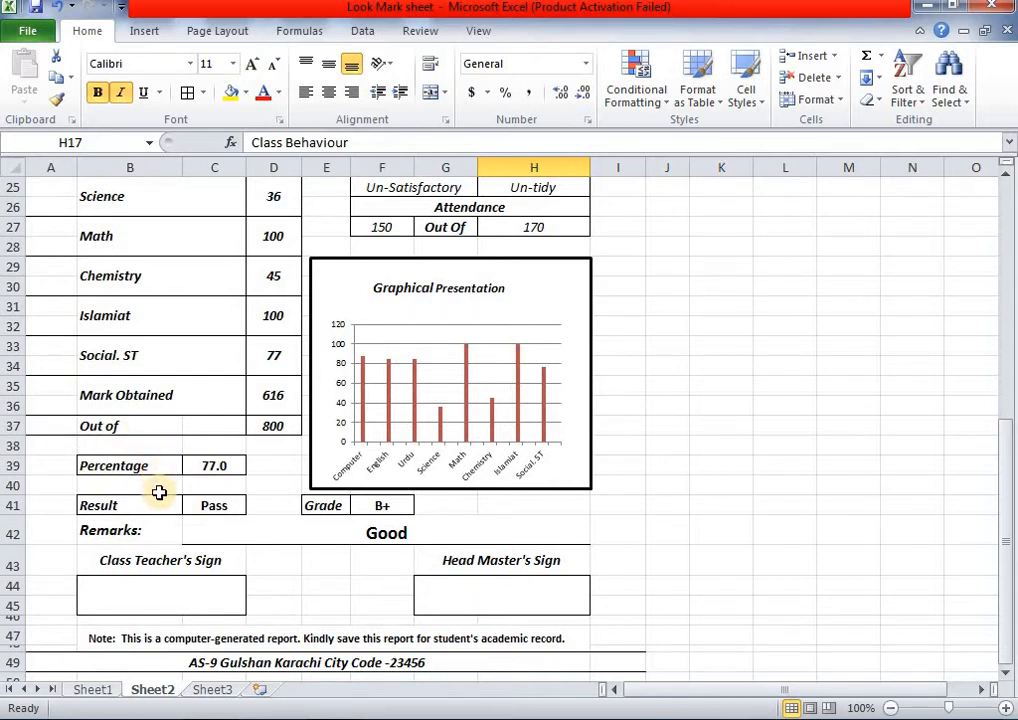
click(224, 692)
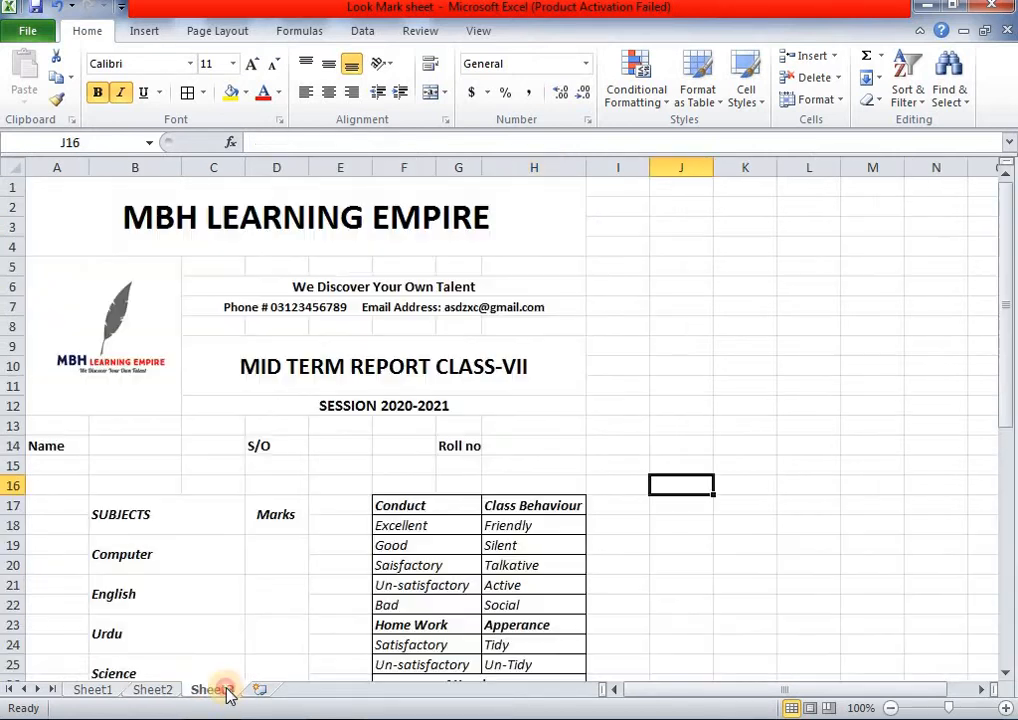
scroll(220, 538, down, 7)
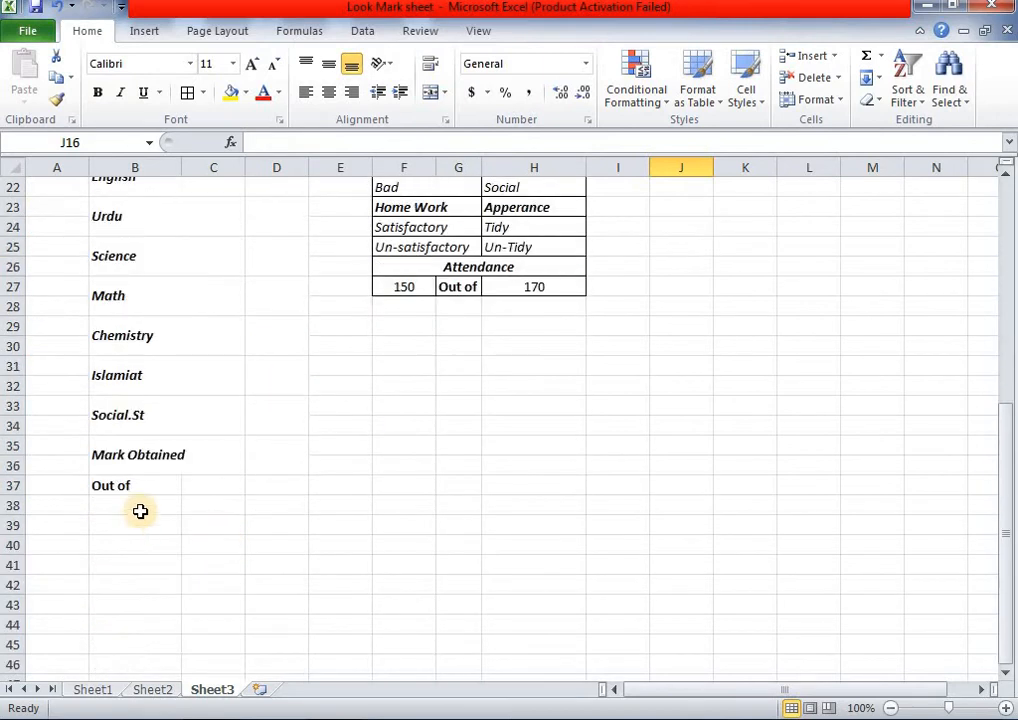
- Enter the labels Percentage in B39 and Result in B41
click(128, 528)
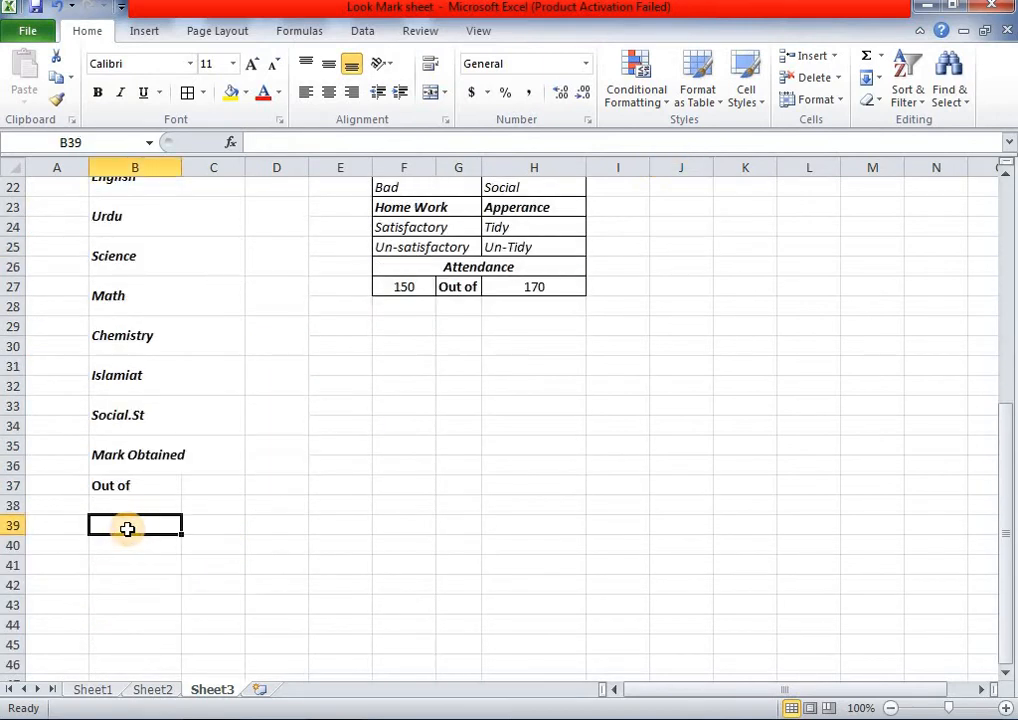
text(Percent)
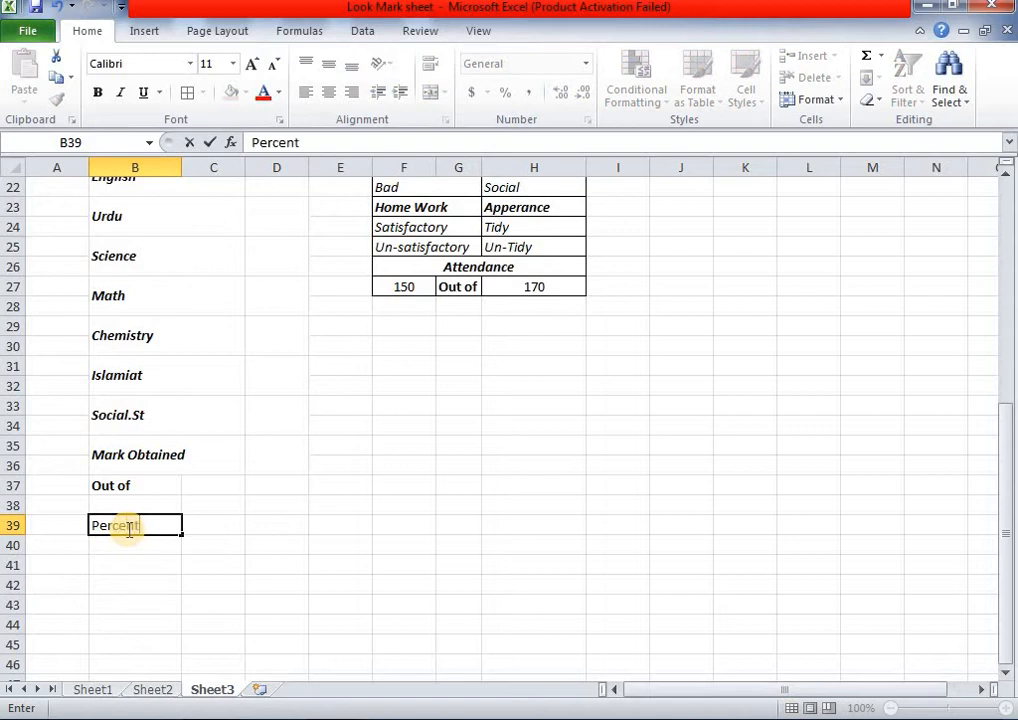
key(Return)
key(Return)
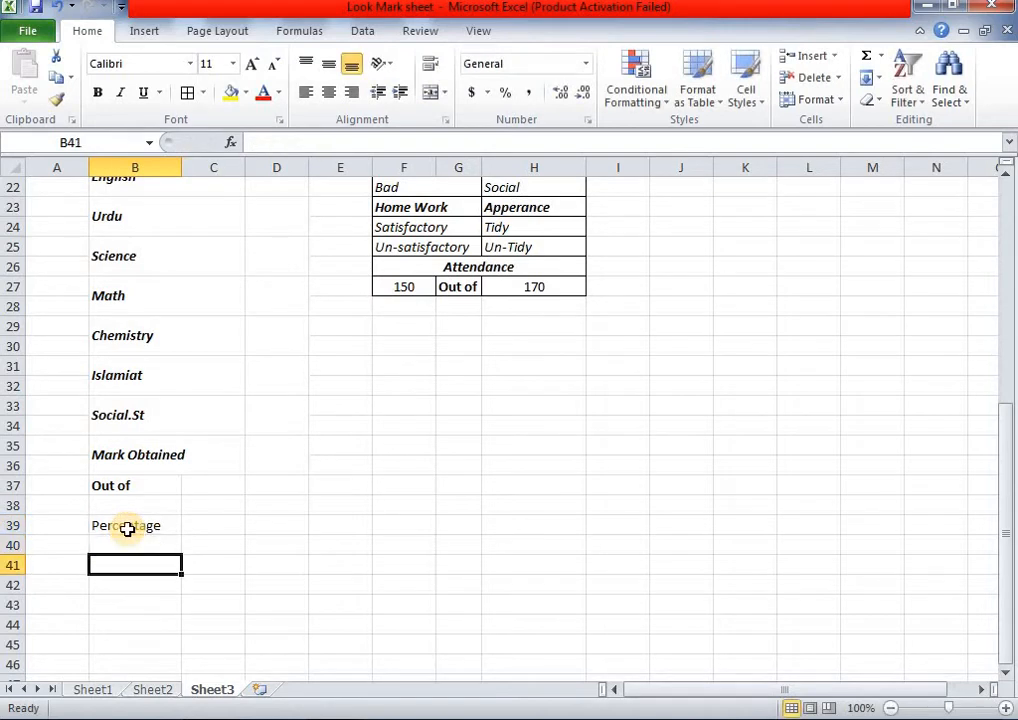
text(Result)
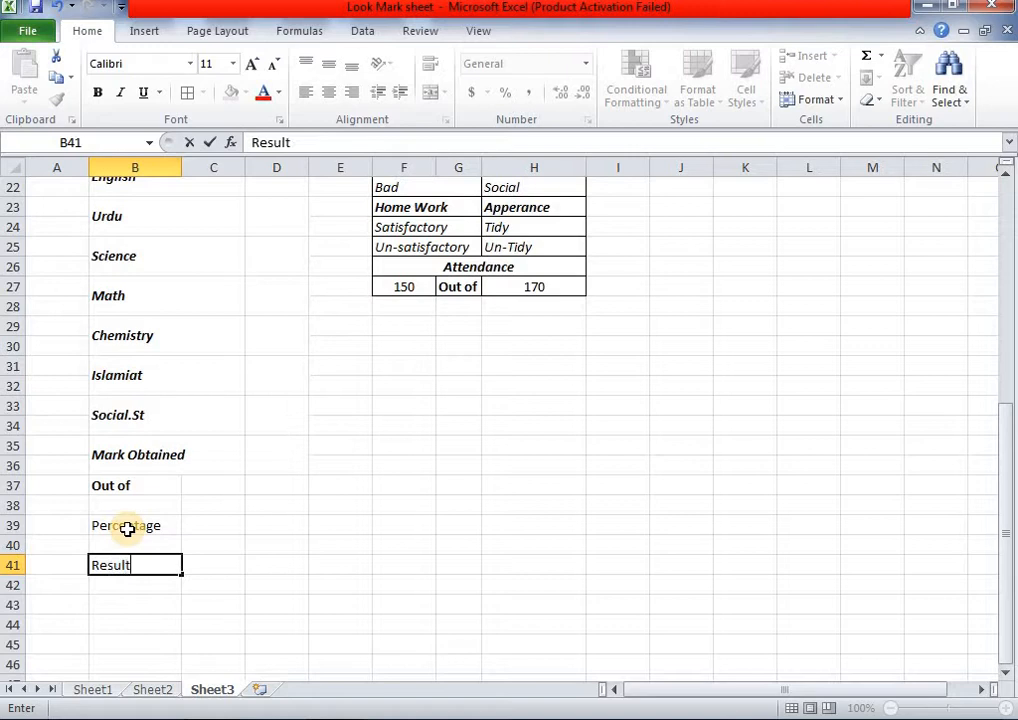
click(194, 525)
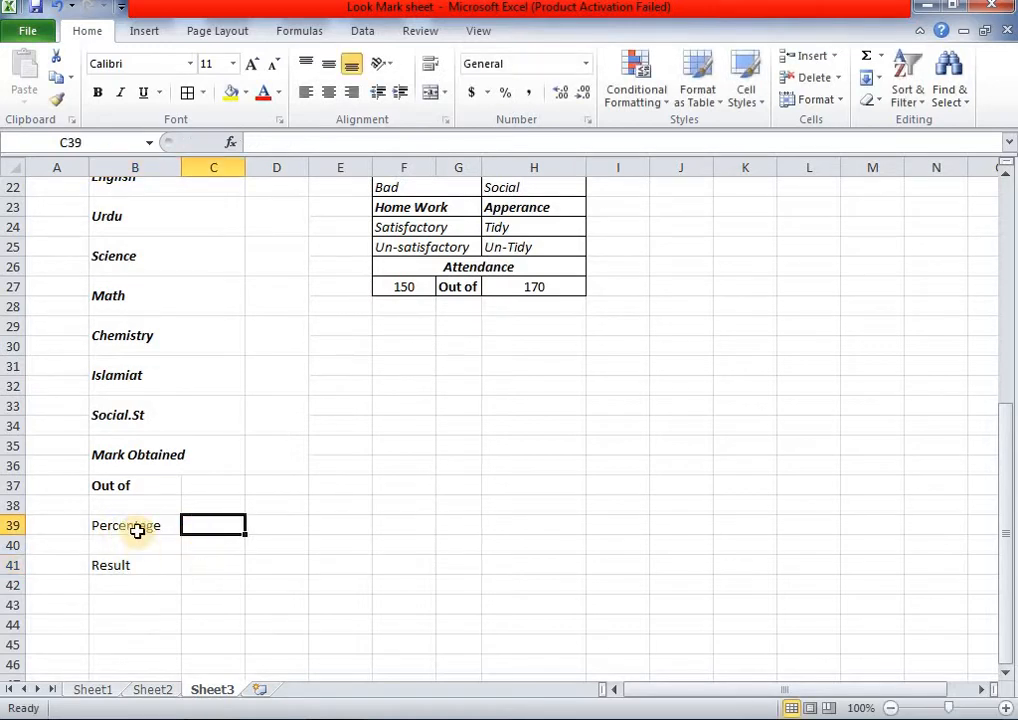
- Make the Percentage and Result labels bold italic, then view the Sheet2 template
drag(136, 527, 136, 565)
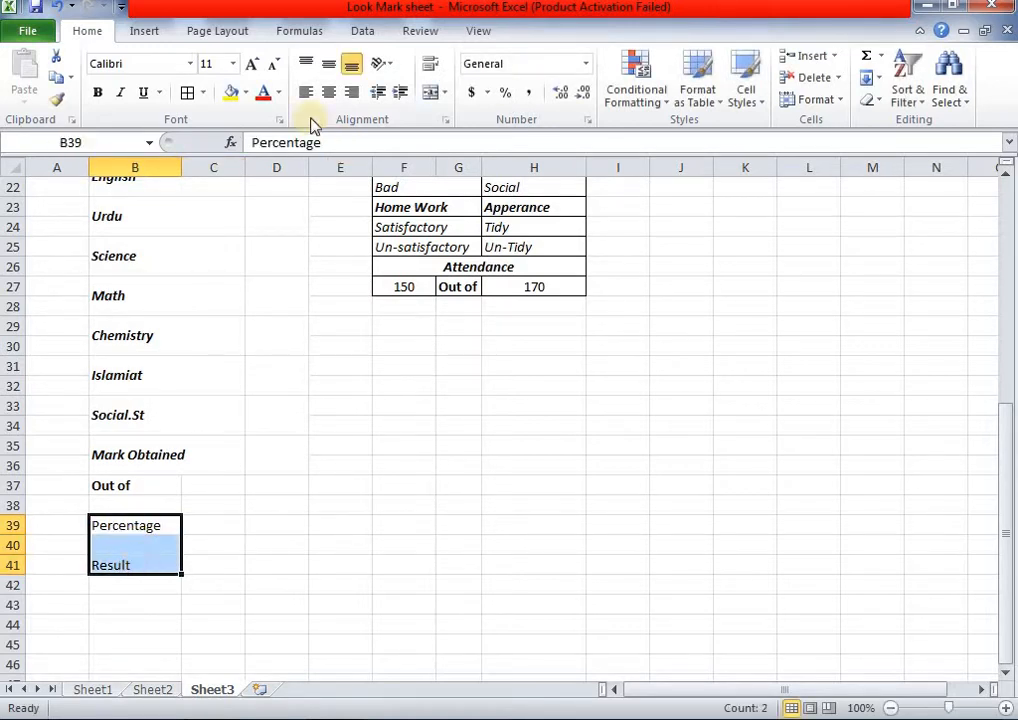
click(97, 92)
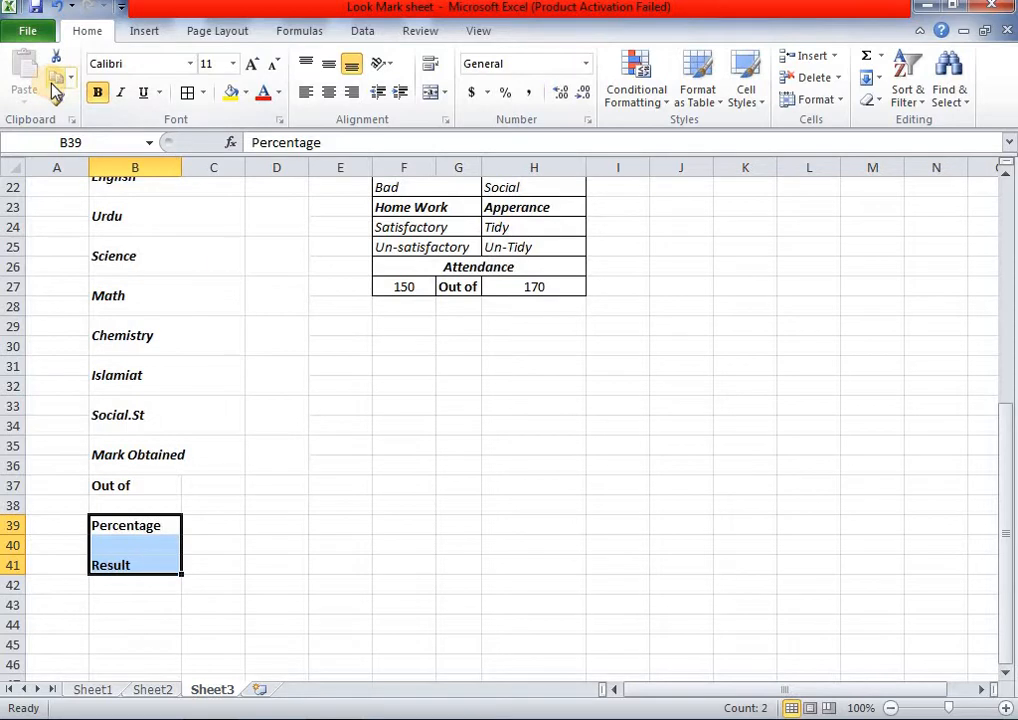
click(121, 92)
click(378, 544)
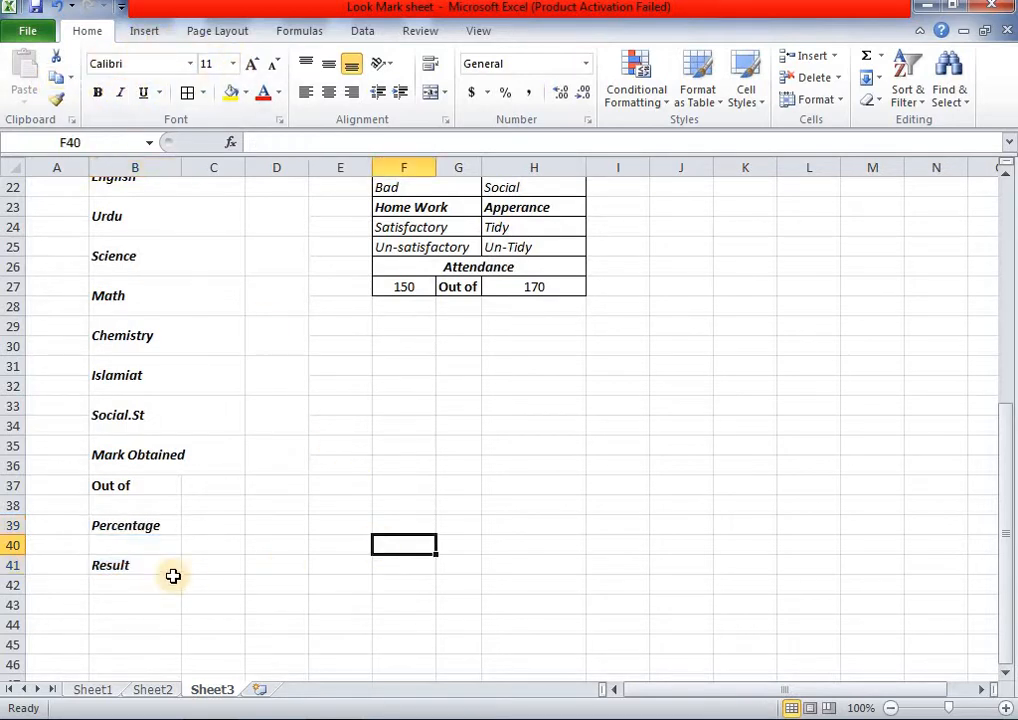
click(229, 566)
click(223, 528)
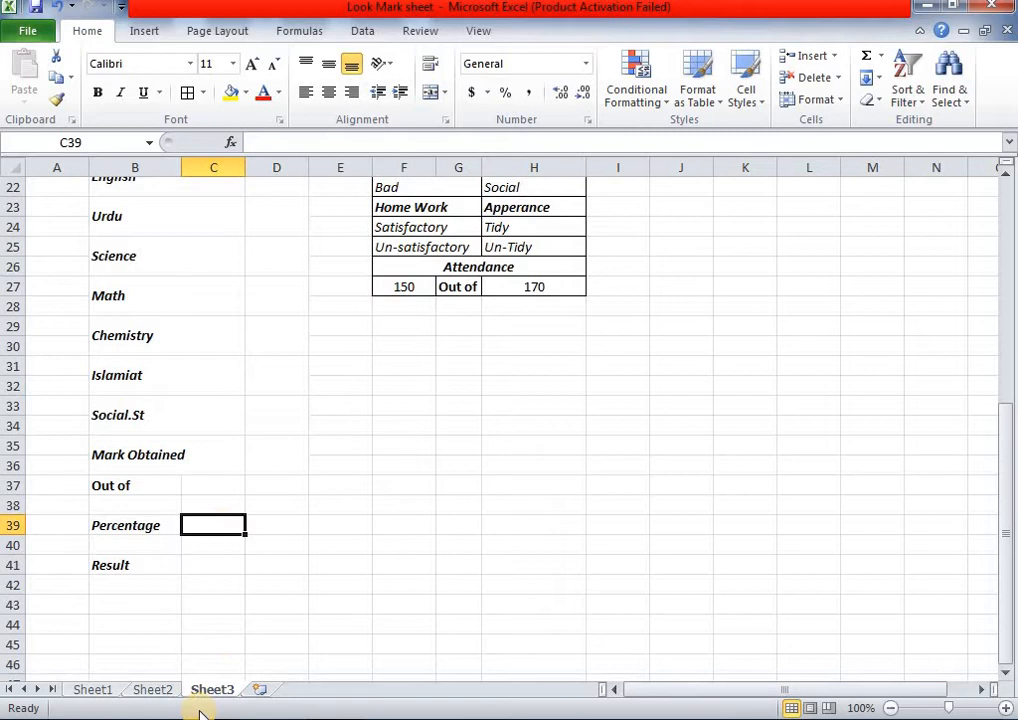
click(153, 690)
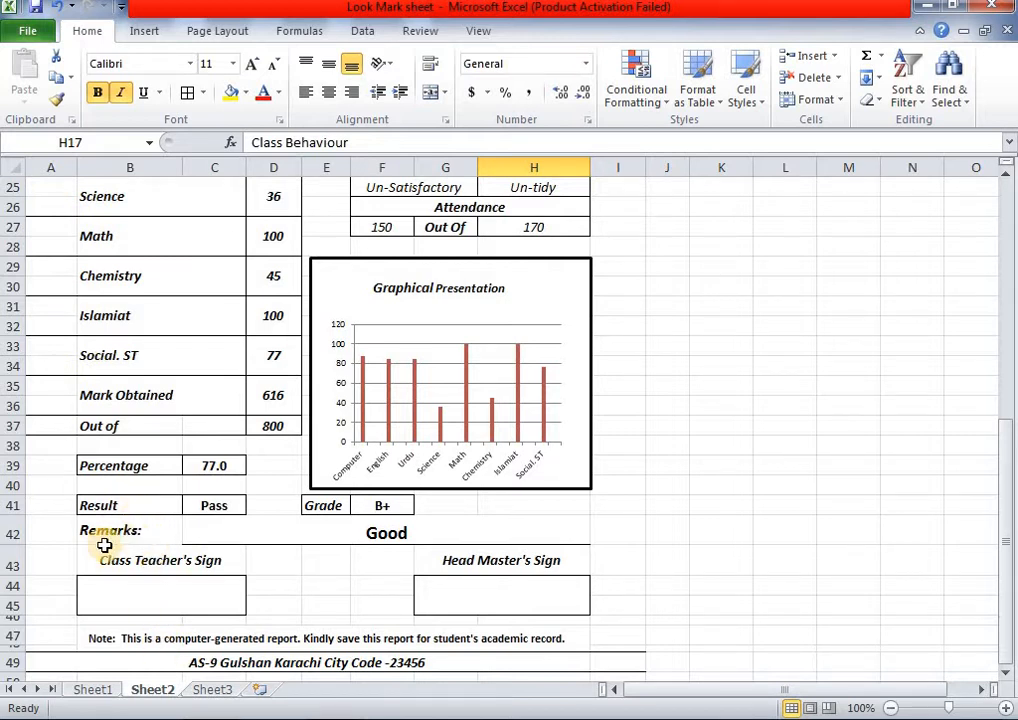
- On Sheet3, heighten row 42 to 40 pixels and enter Remarks in B42
click(70, 537)
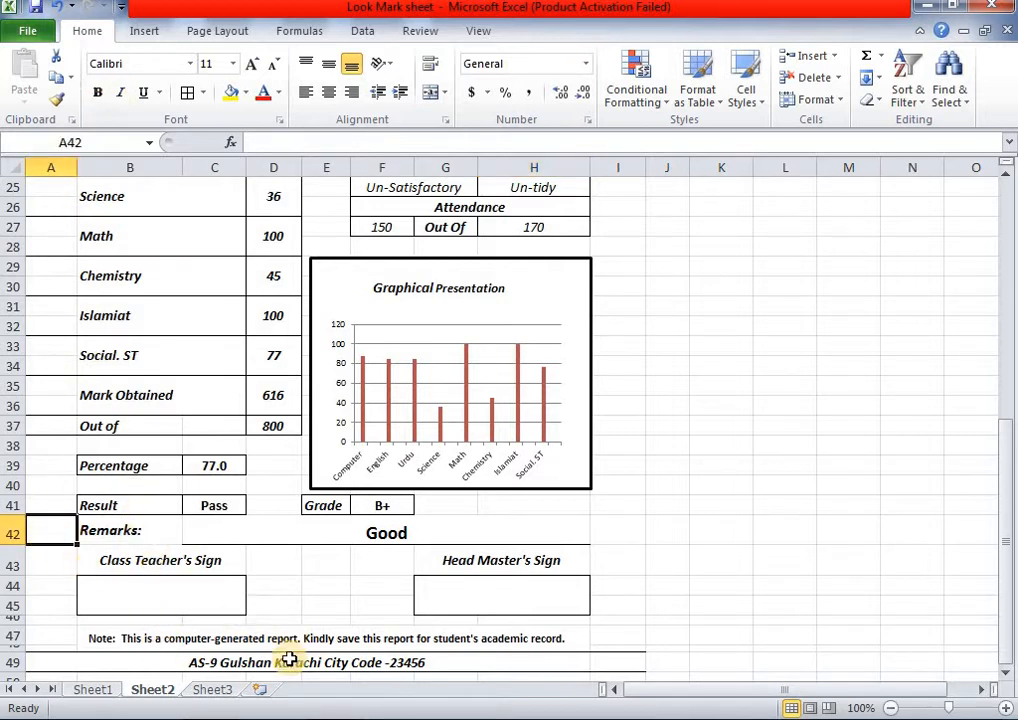
click(205, 689)
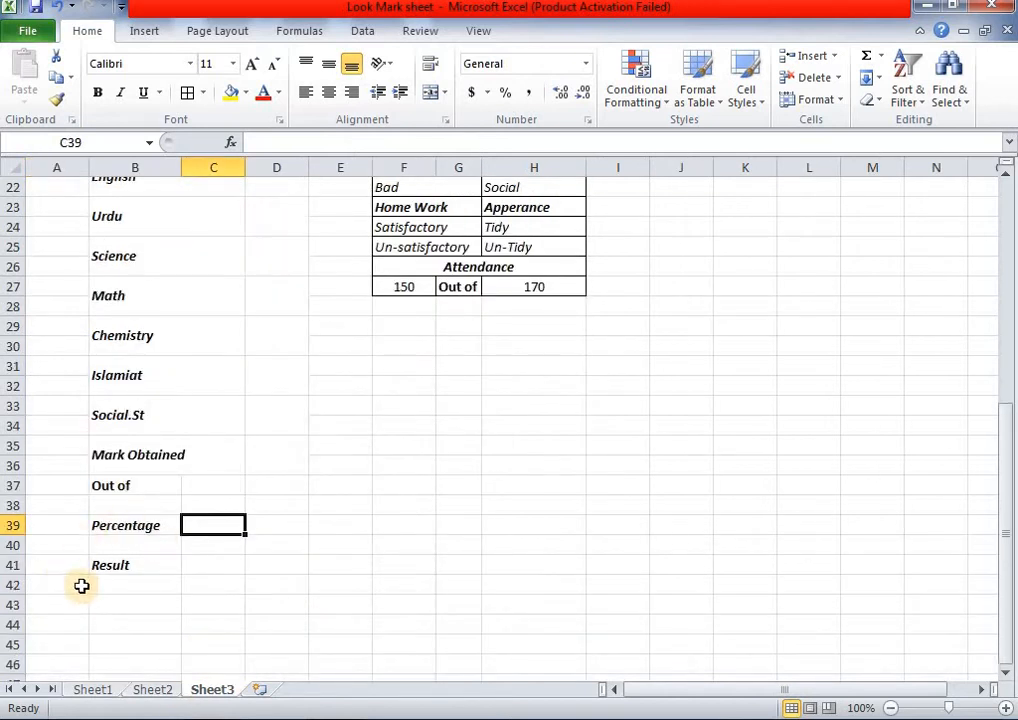
click(30, 585)
drag(12, 595, 13, 611)
double_click(117, 598)
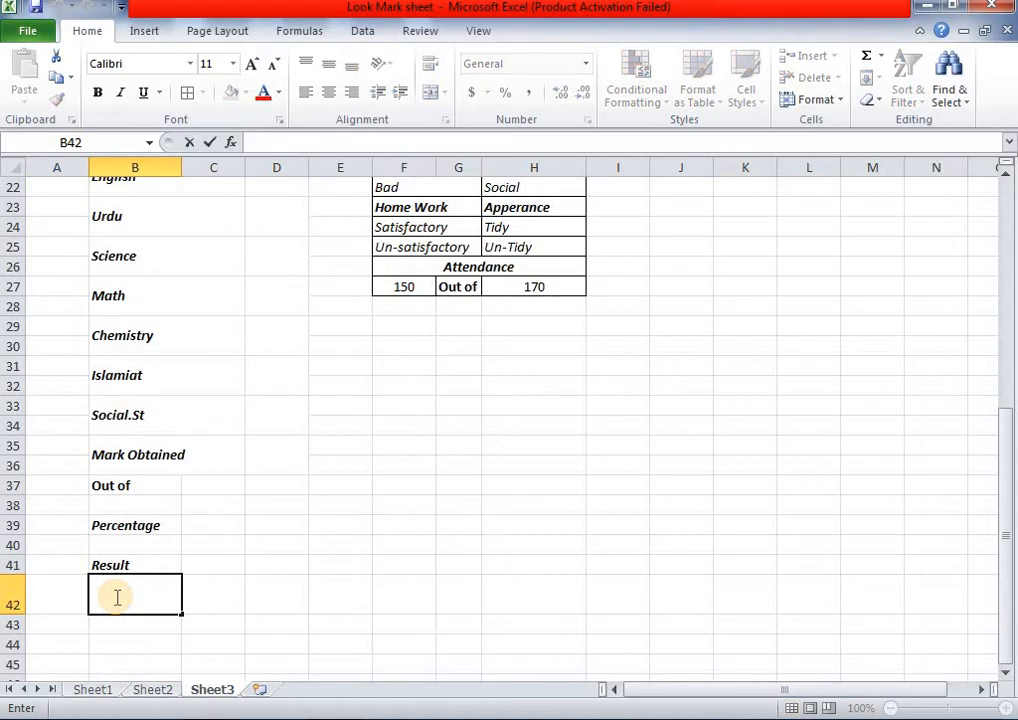
text(Remarks)
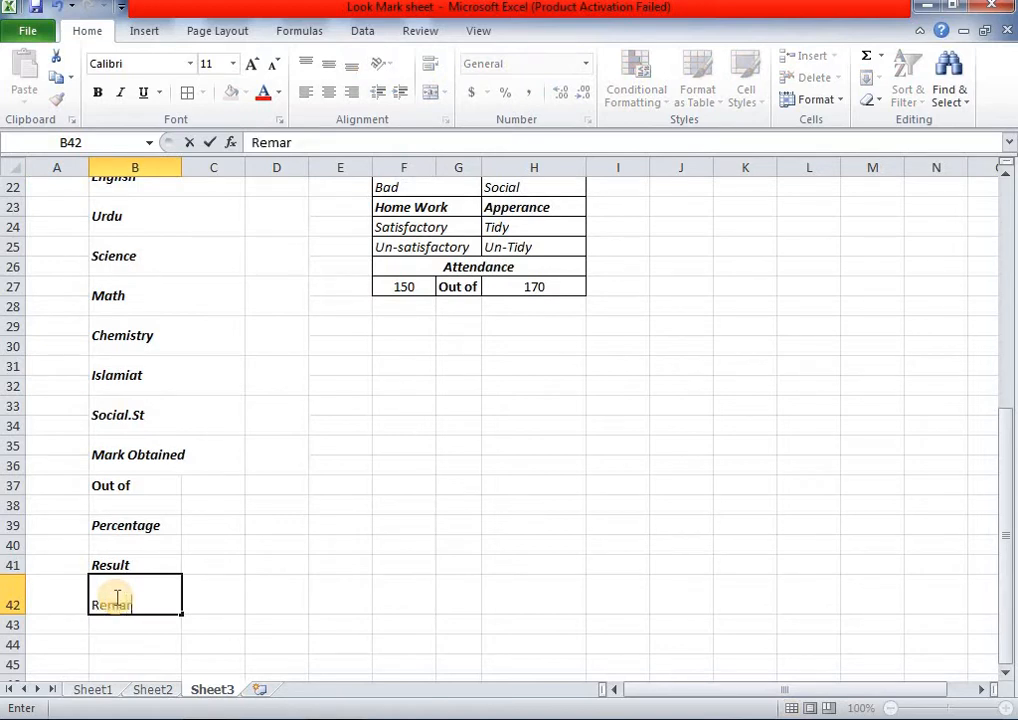
click(195, 606)
- Vertically centre Remarks in B42 and compare against Sheet2 before returning to Sheet3
click(161, 600)
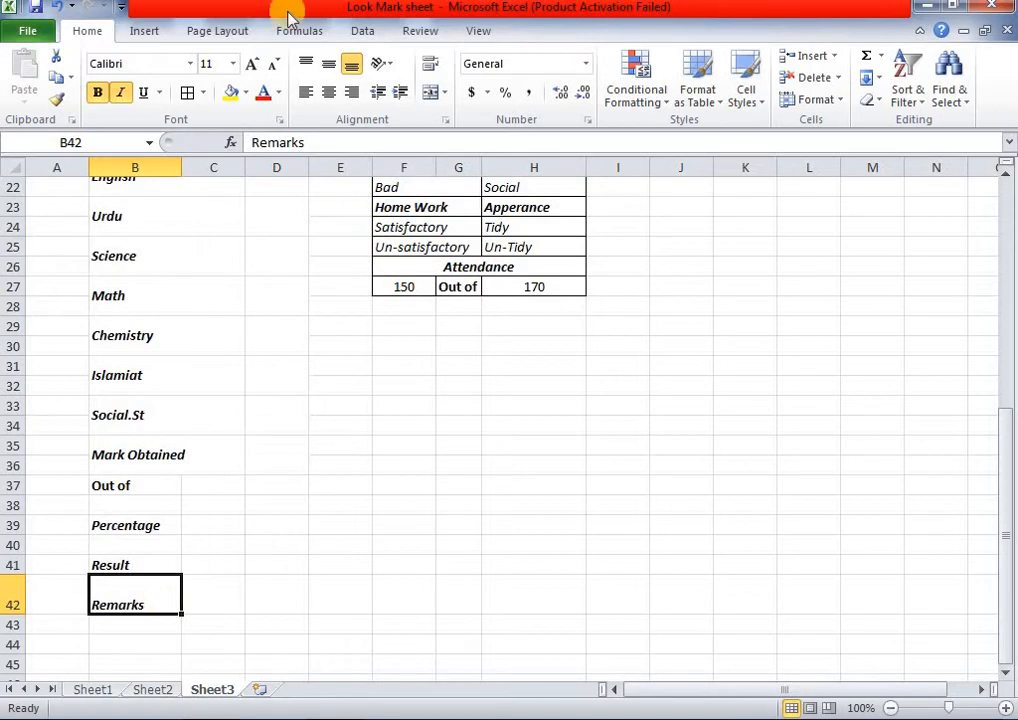
click(329, 65)
click(206, 582)
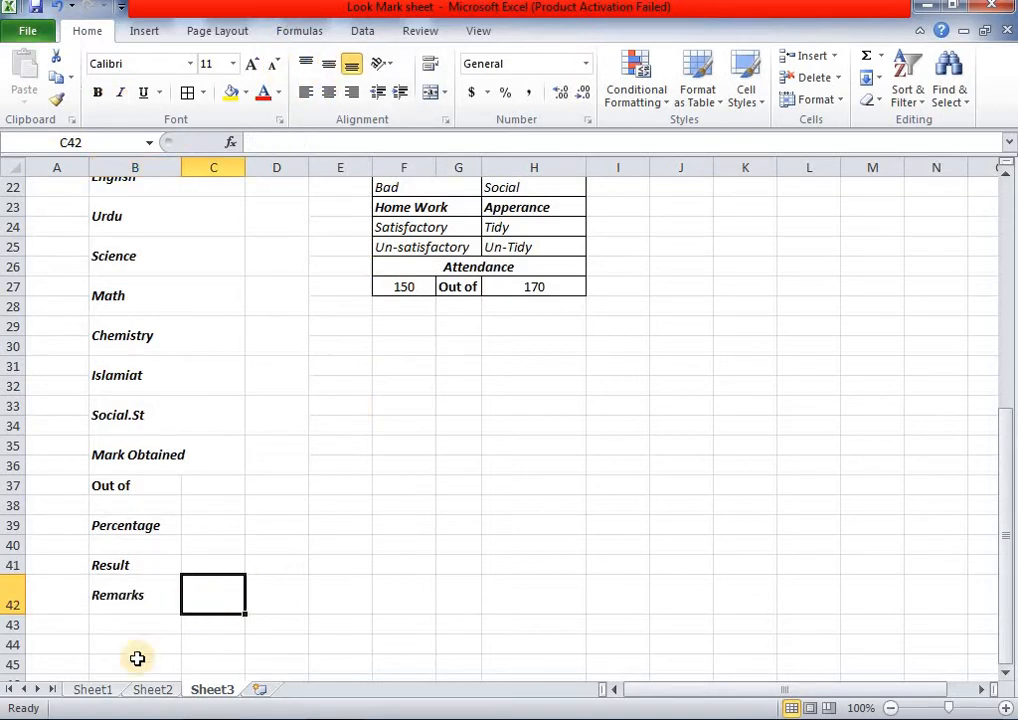
click(152, 690)
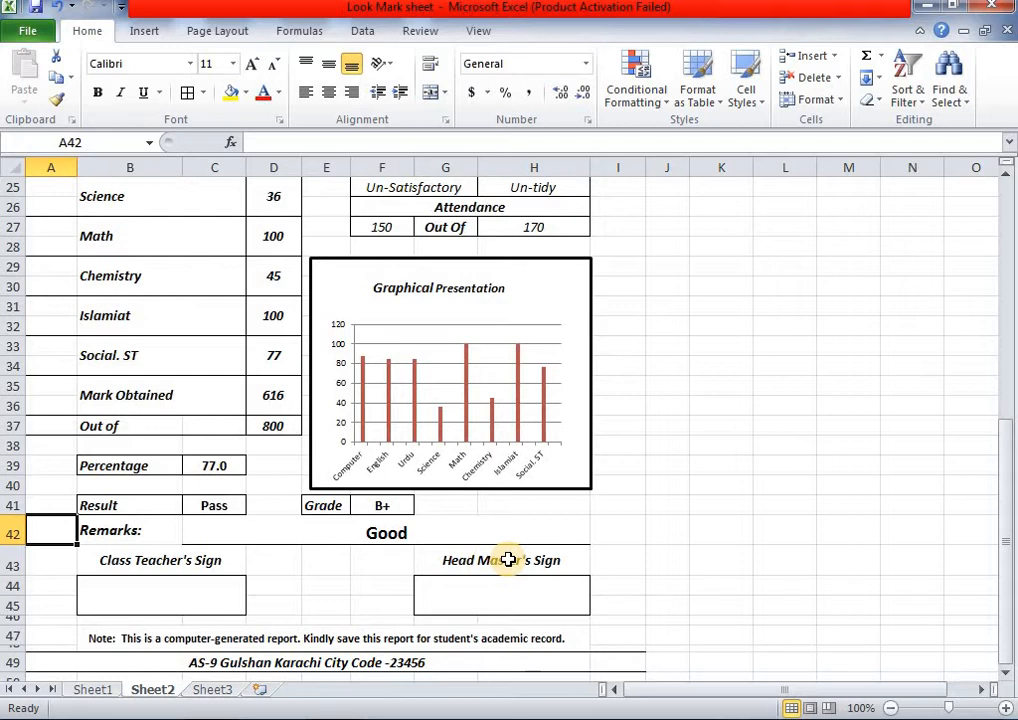
click(212, 690)
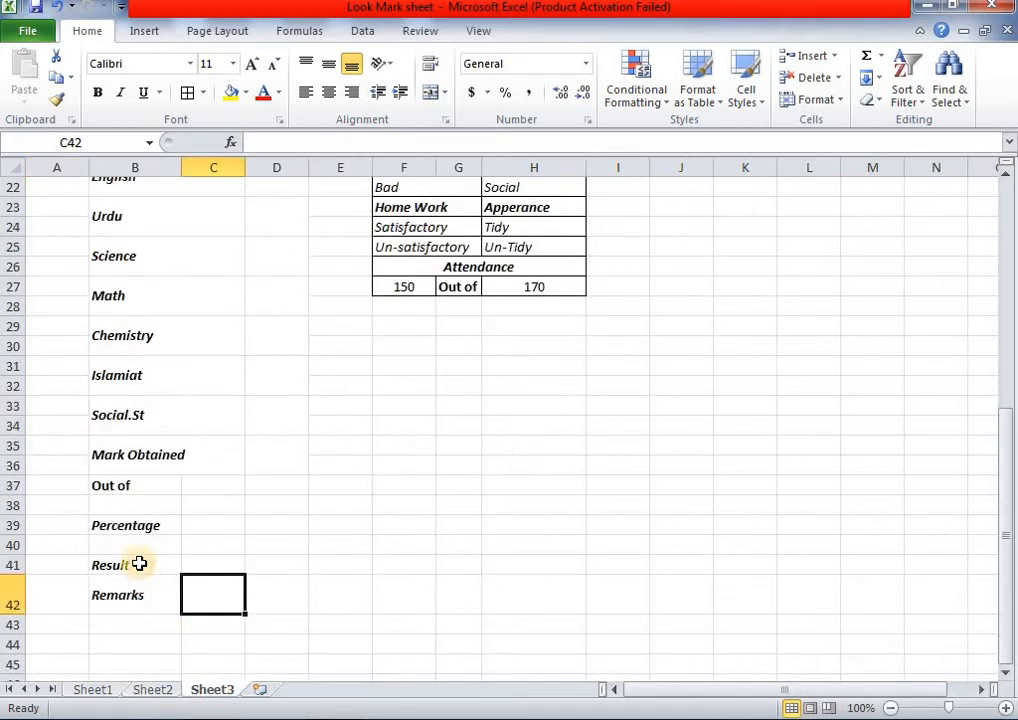
- Type Class Teacher Sign into B43, checking the Sheet2 template's sign label
click(132, 622)
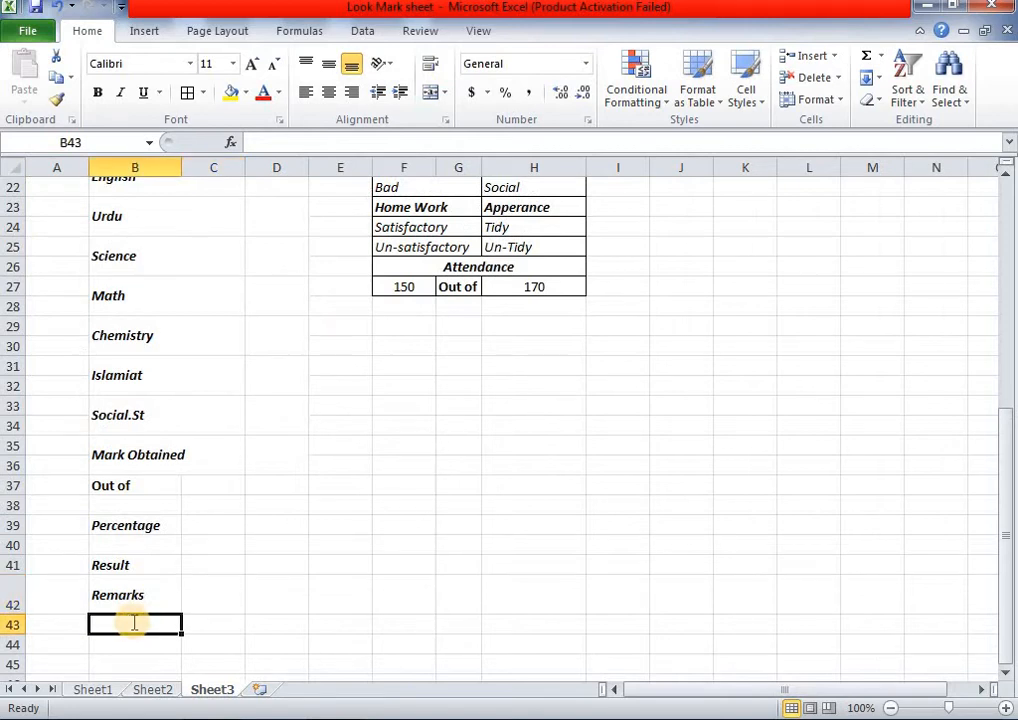
text(Class Teacher Sign)
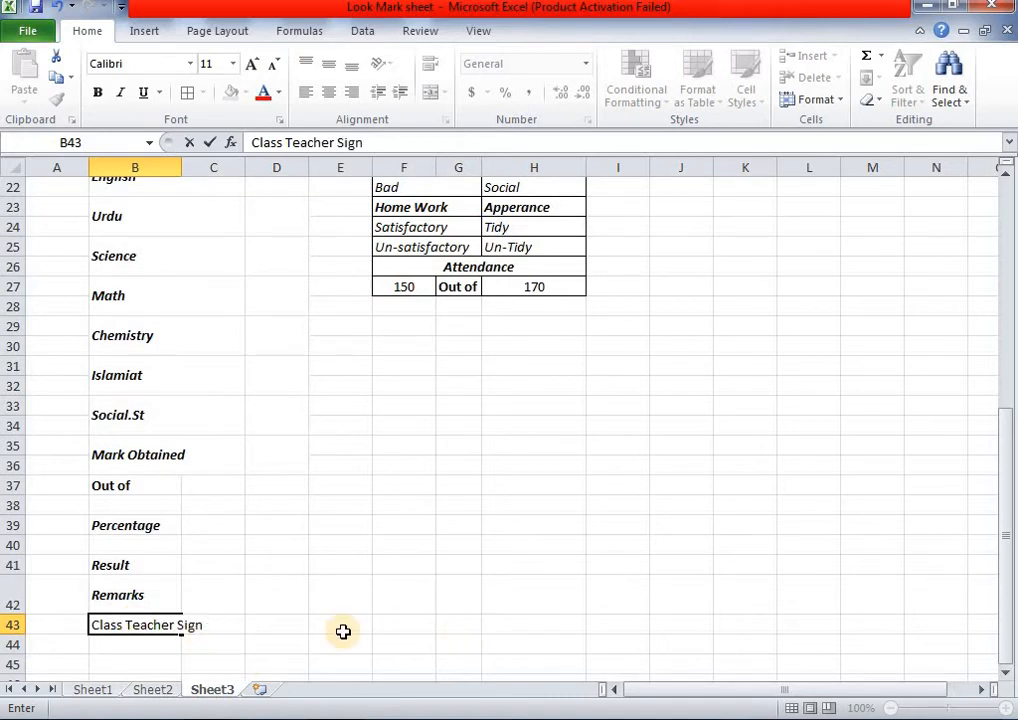
click(152, 689)
click(186, 560)
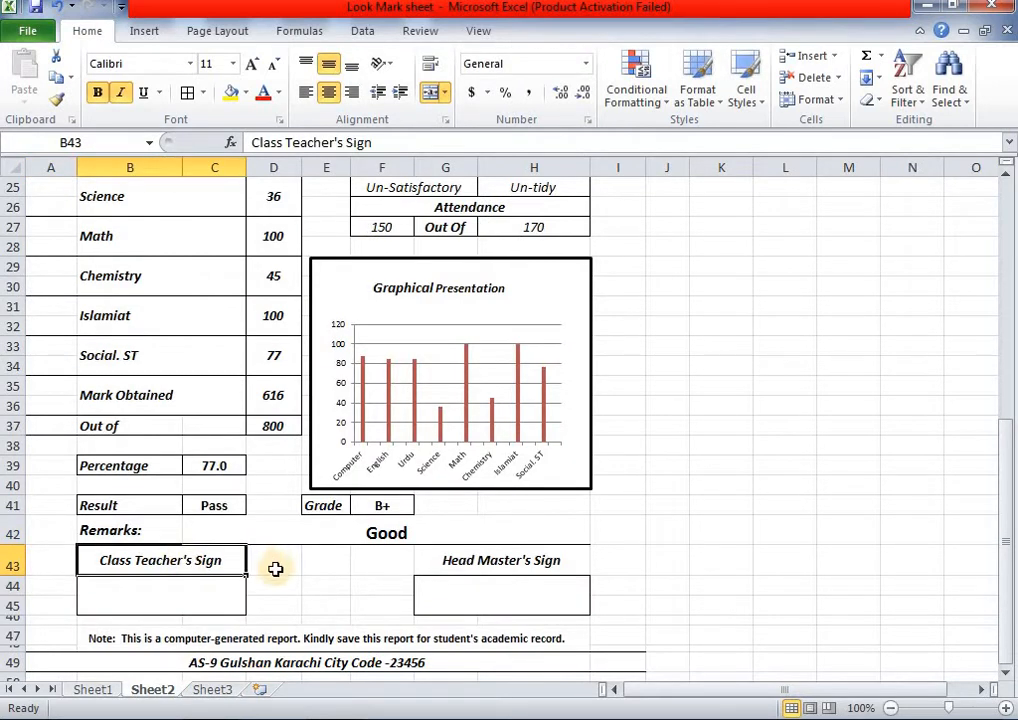
click(213, 688)
- Merge and centre Class Teacher Sign across B43:C43 and enlarge it to size 12
click(233, 622)
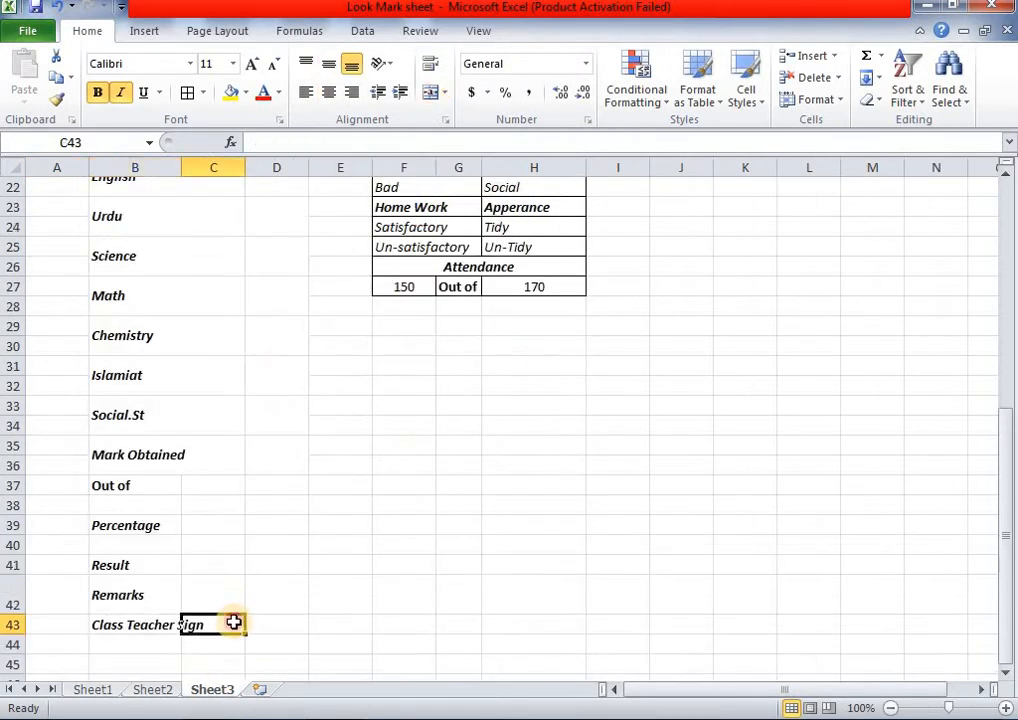
double_click(233, 622)
click(131, 644)
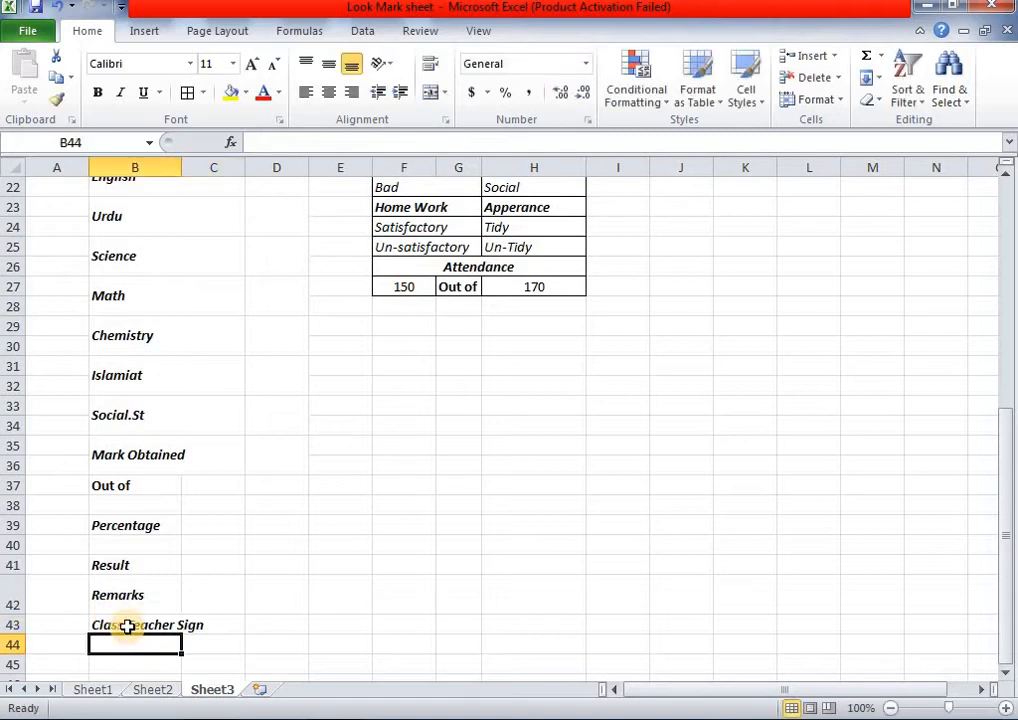
drag(128, 626, 195, 623)
click(430, 92)
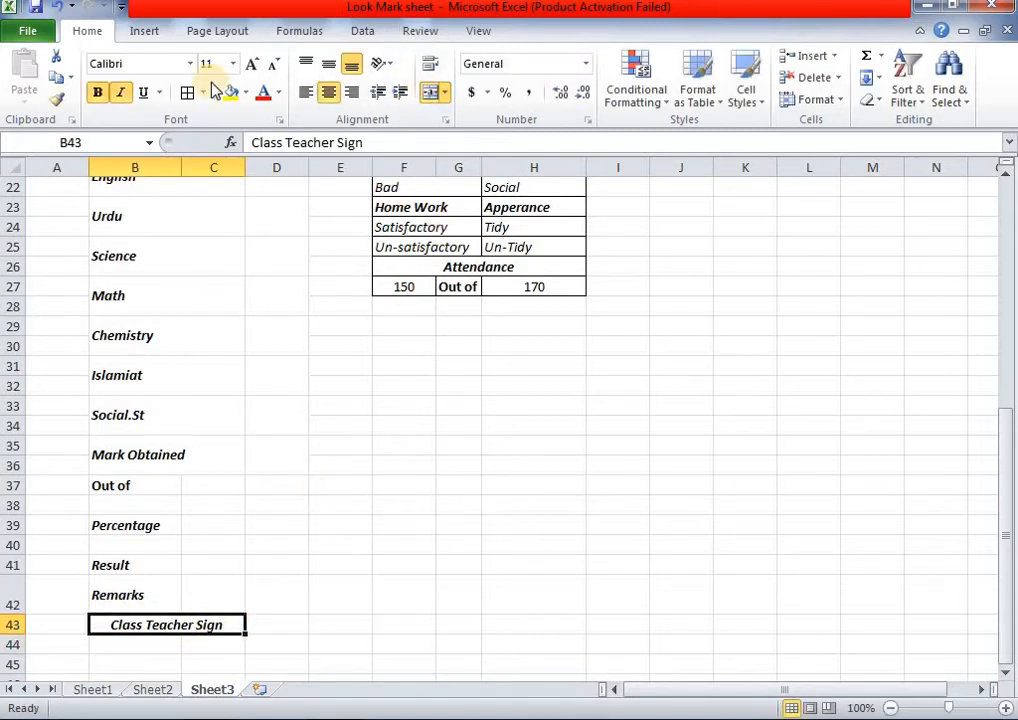
click(252, 63)
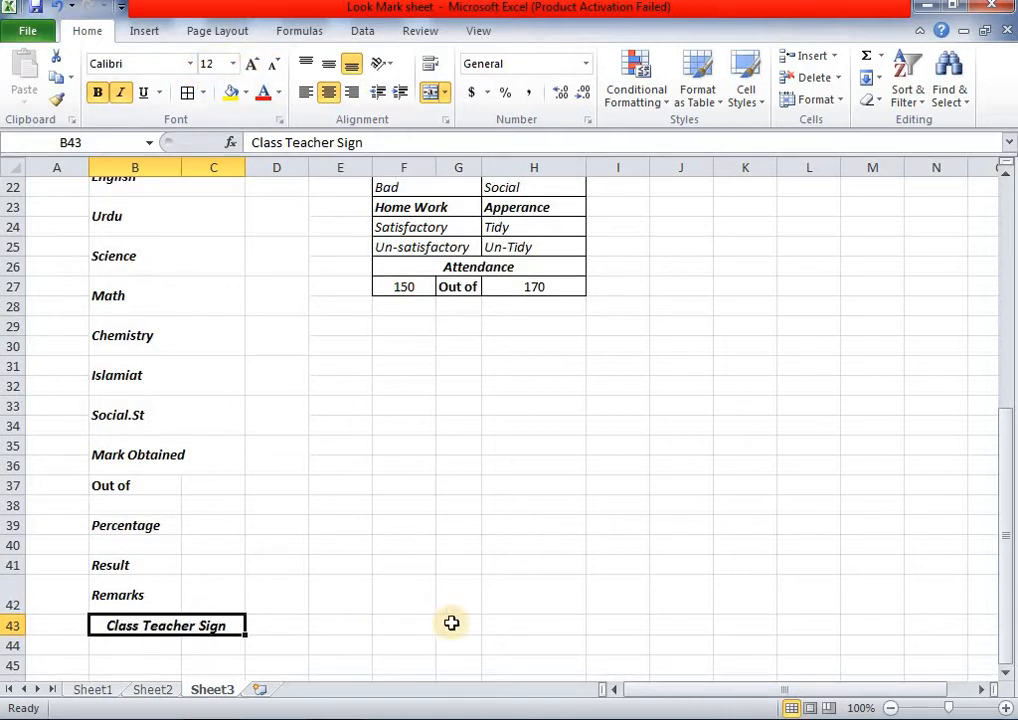
drag(451, 623, 507, 626)
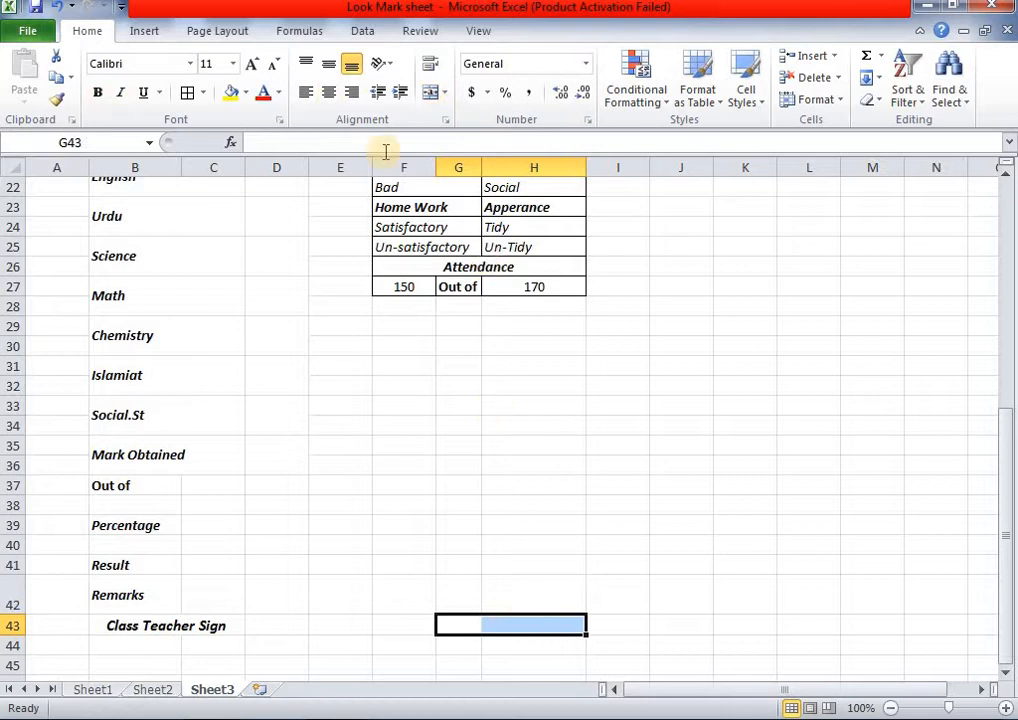
- Merge G43:H43 and enter the label Head Sign, correcting the typo 'Head Signs'
click(431, 92)
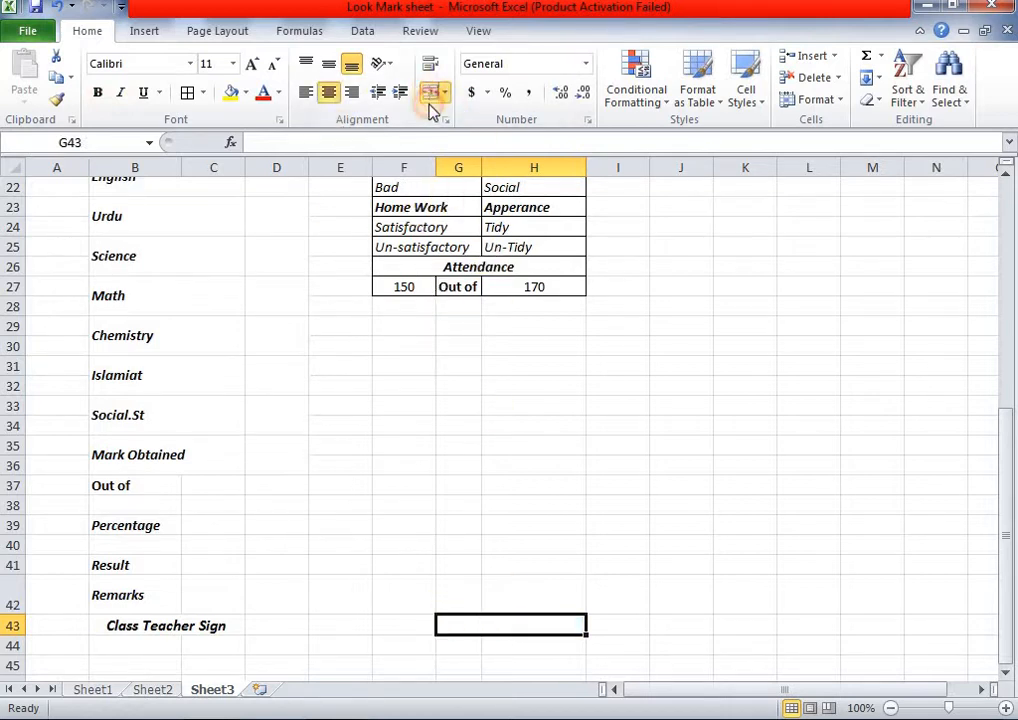
double_click(501, 621)
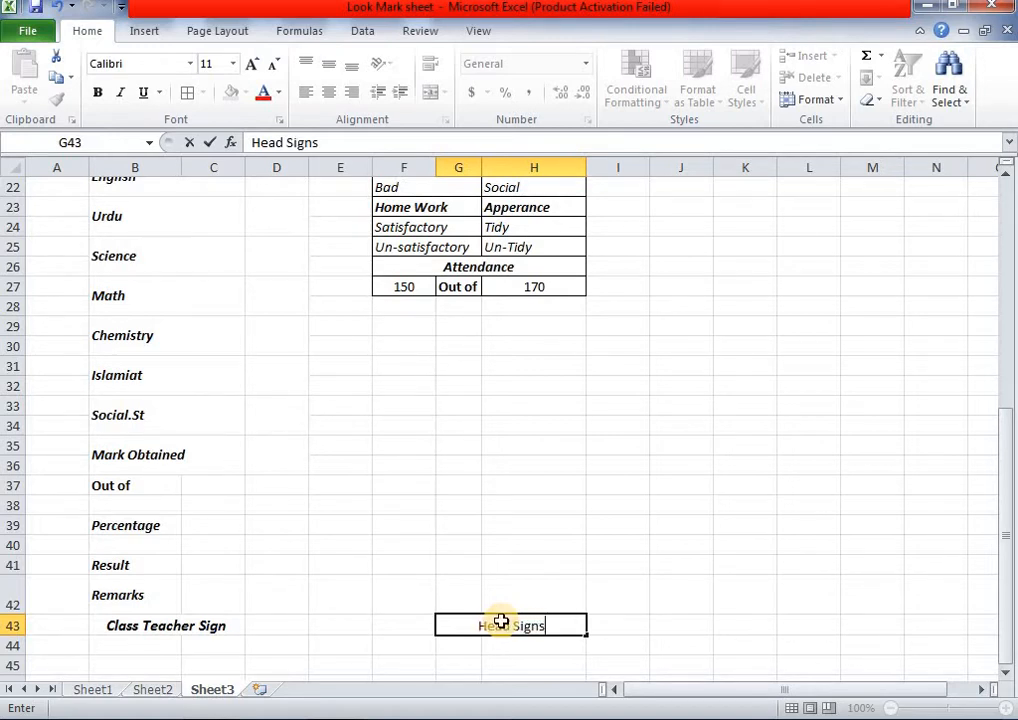
key(Home)
click(534, 622)
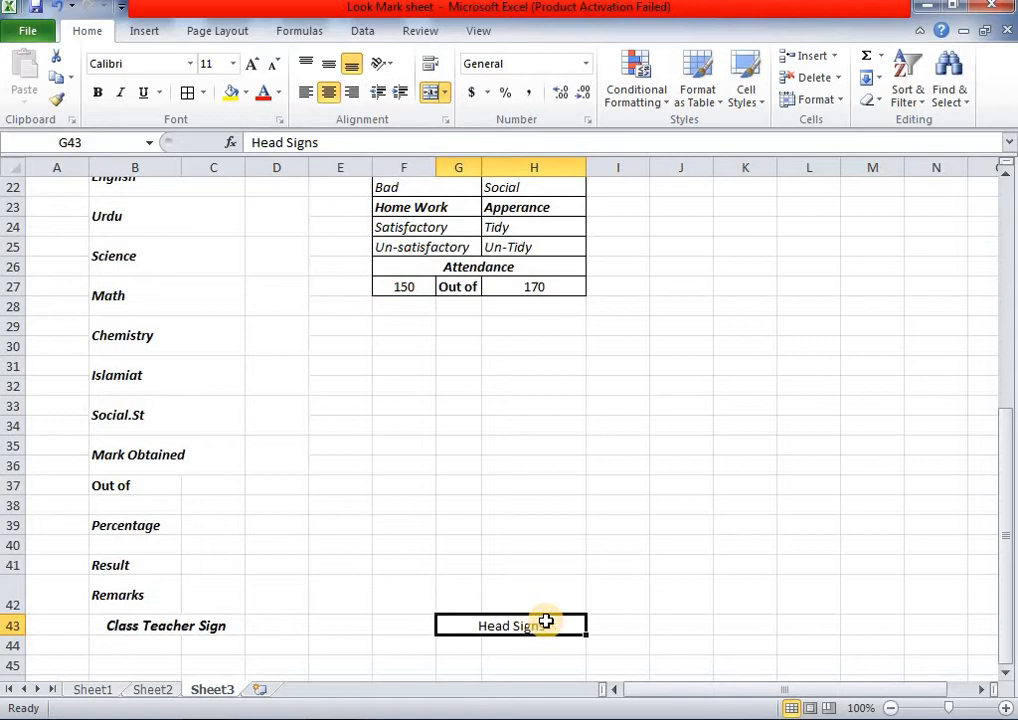
double_click(548, 624)
key(BackSpace)
click(611, 638)
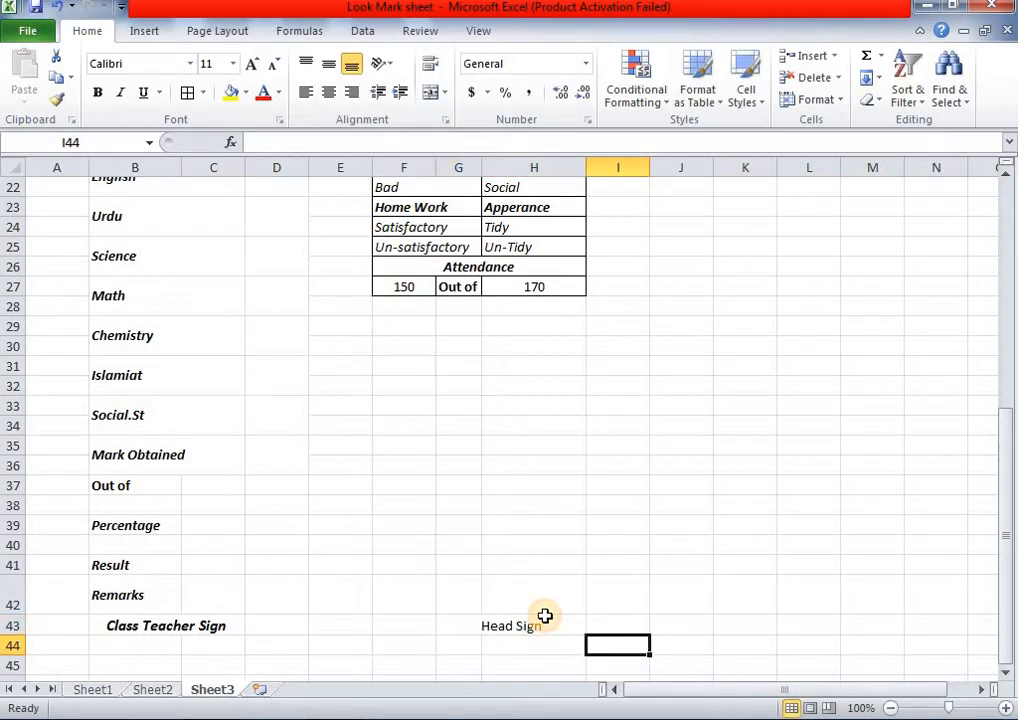
- Make Head Sign bold, italic and size 12
click(550, 624)
click(99, 92)
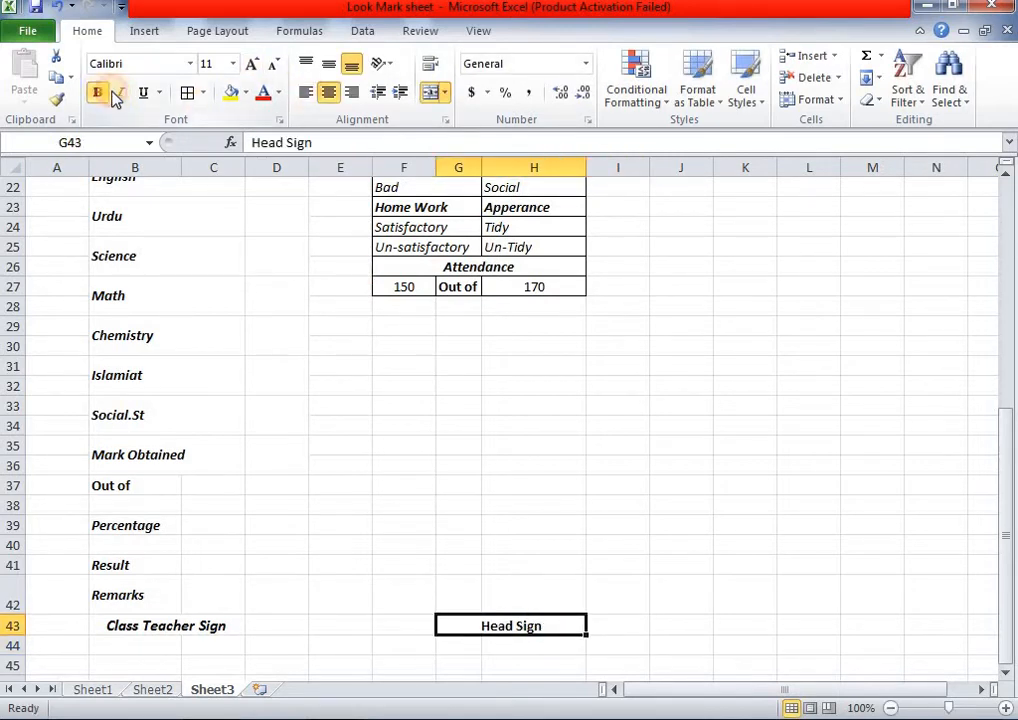
click(256, 66)
click(120, 92)
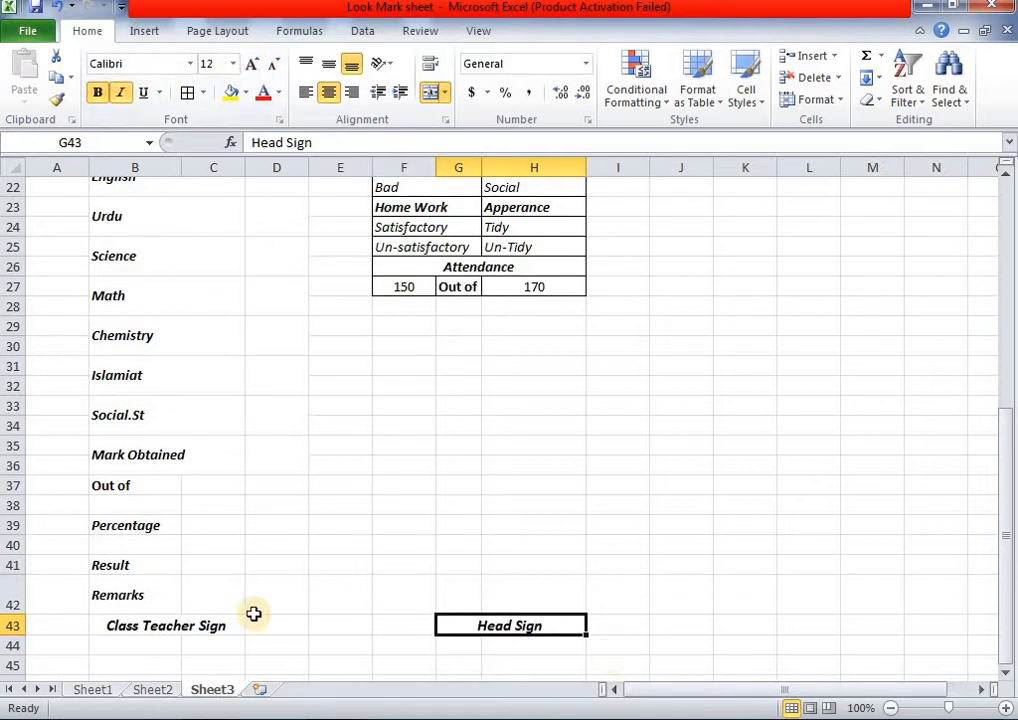
click(338, 619)
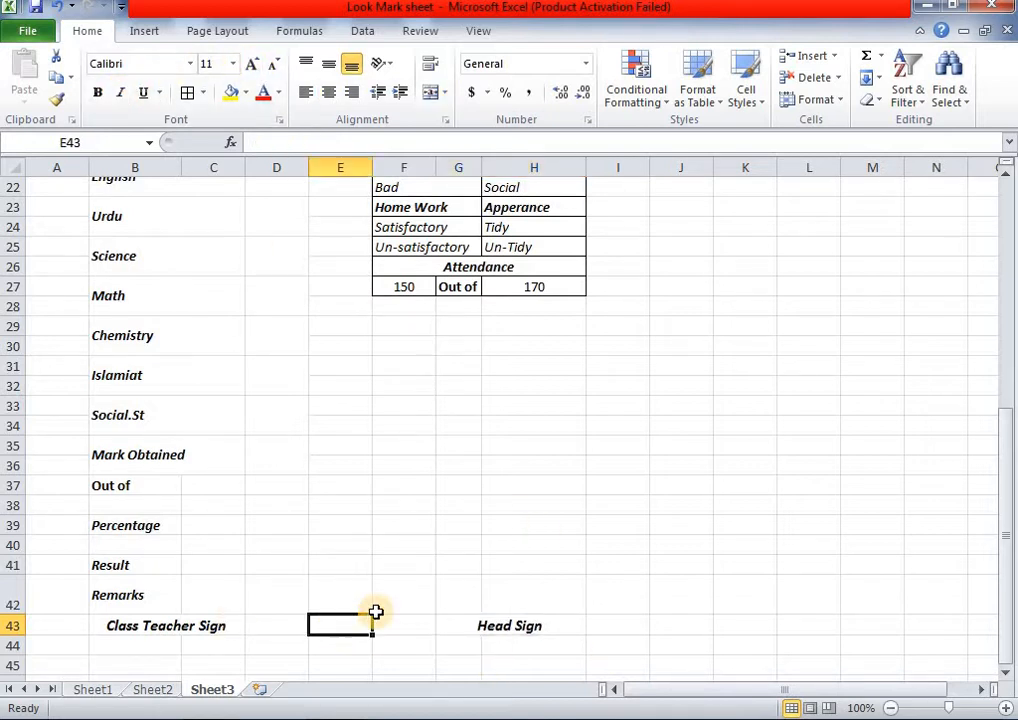
- Merge B44:C45 and G44:H45 into blank signature boxes, comparing with Sheet2's layout
scroll(375, 612, down, 2)
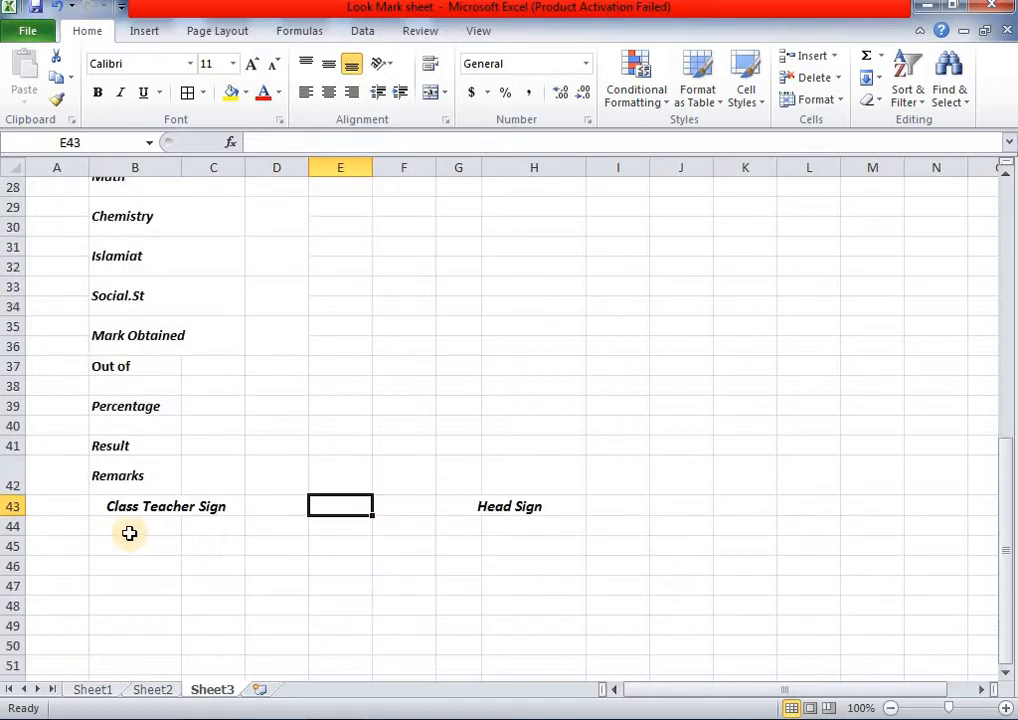
drag(143, 527, 200, 545)
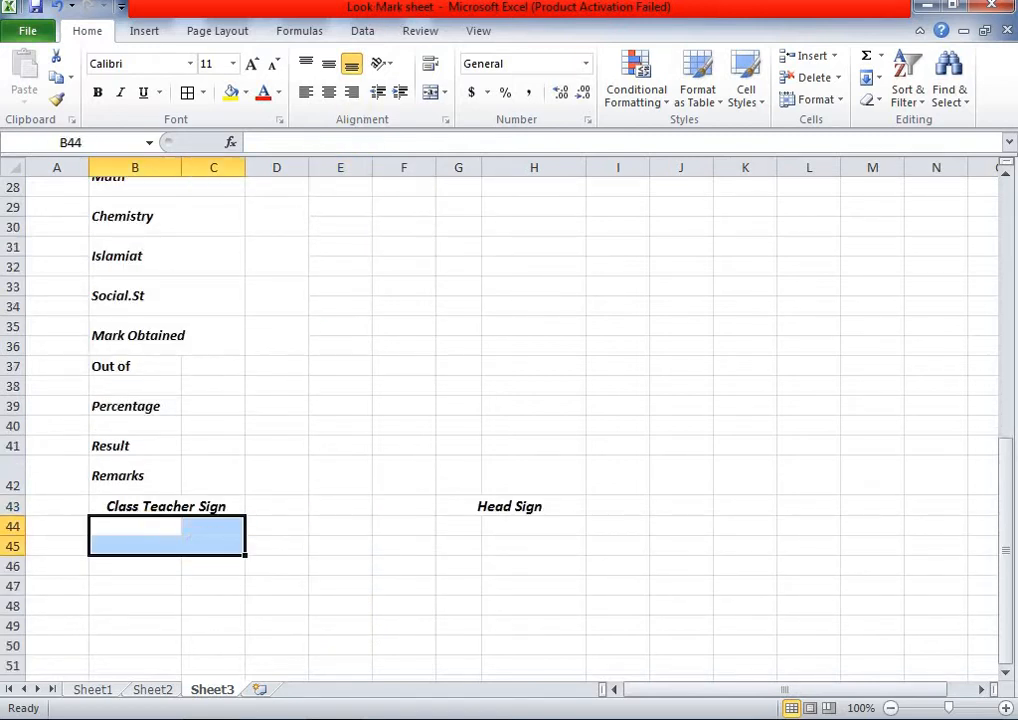
click(430, 93)
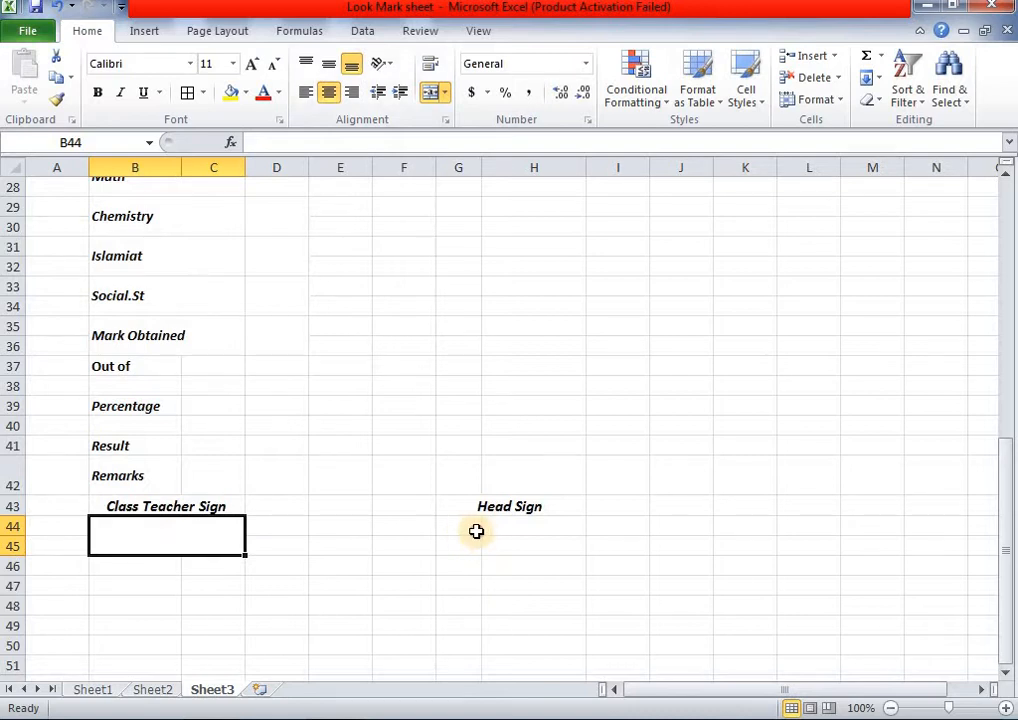
drag(476, 531, 523, 548)
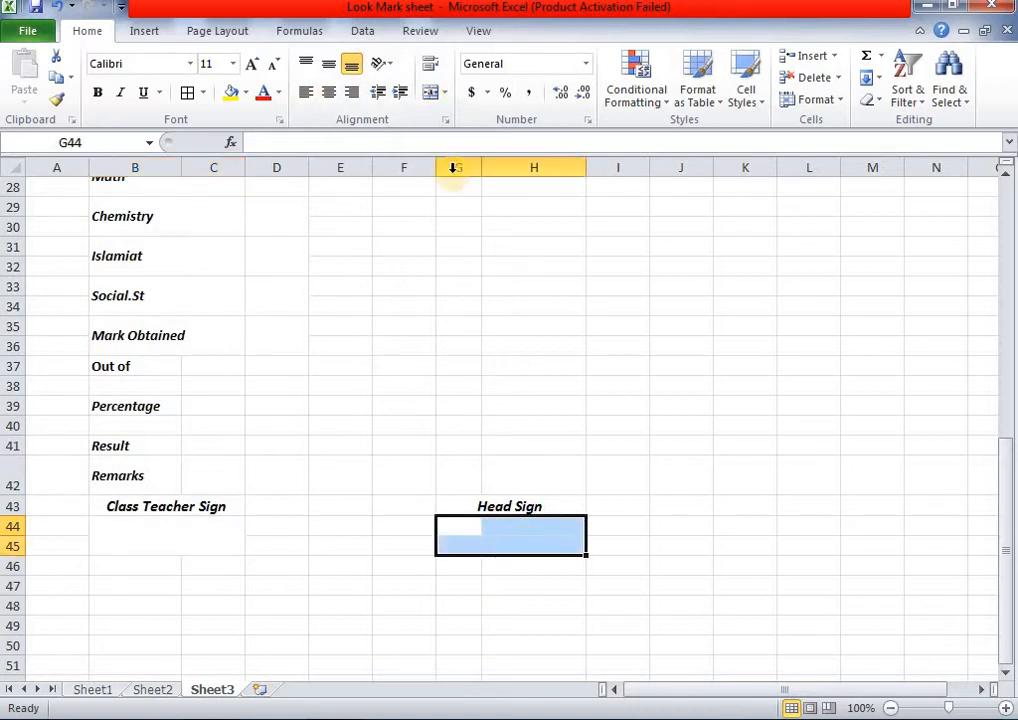
click(425, 93)
click(286, 568)
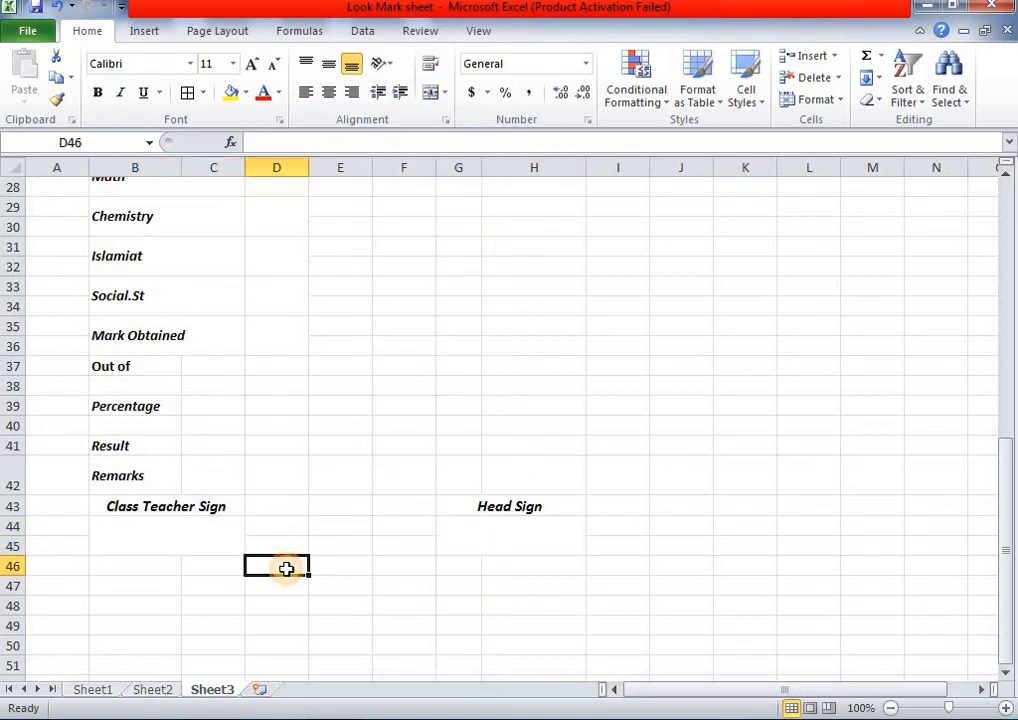
click(153, 690)
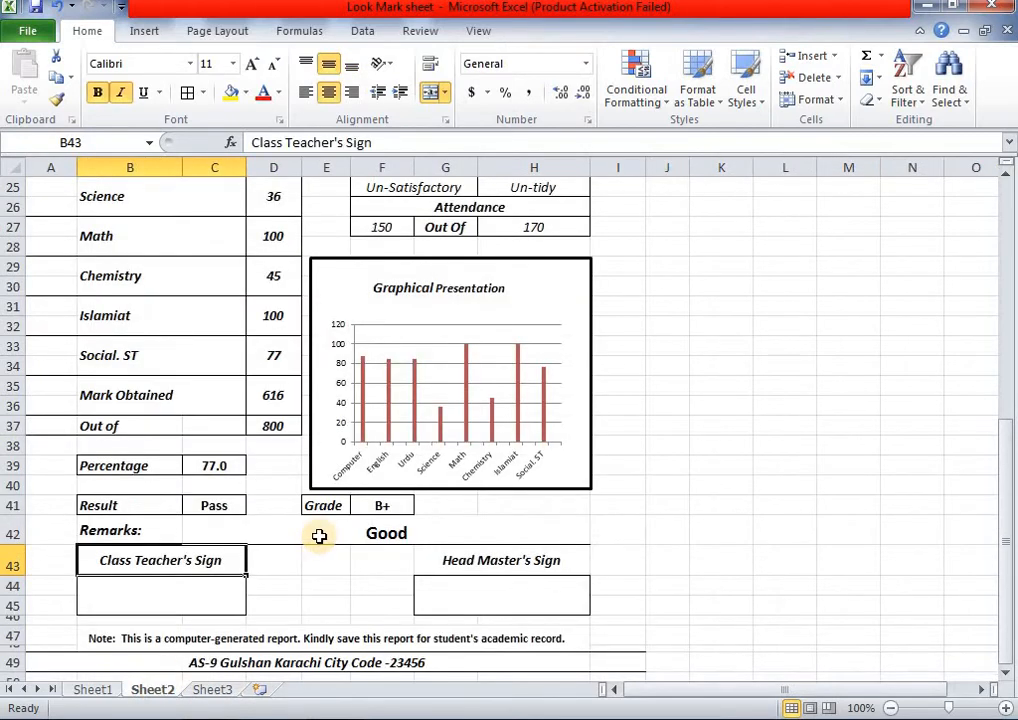
scroll(319, 536, down, 1)
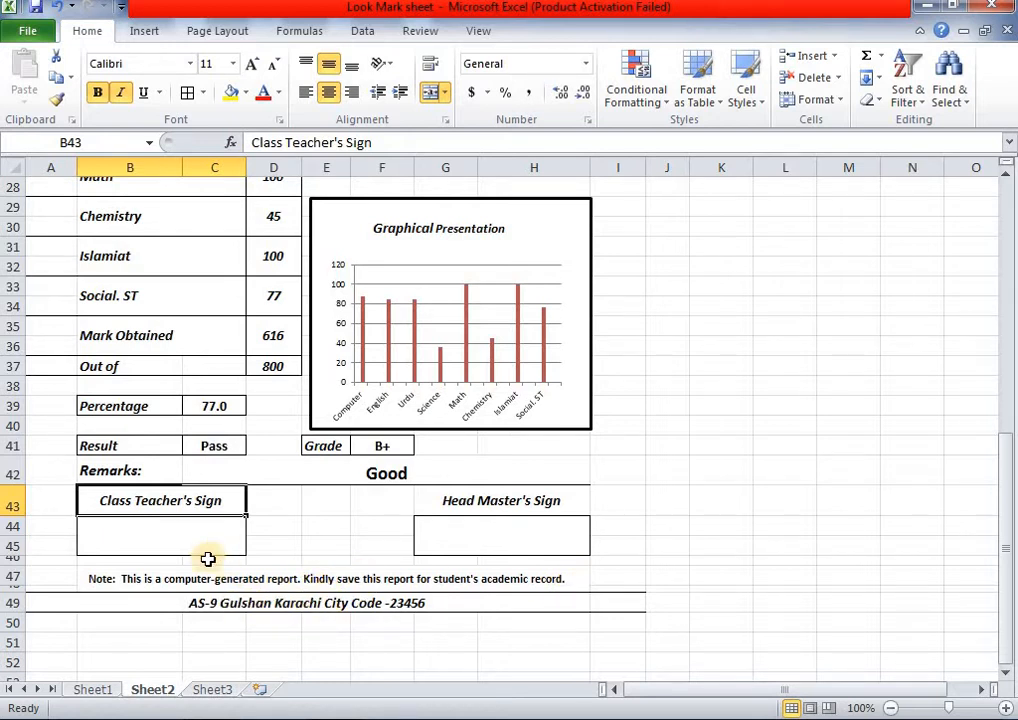
click(200, 690)
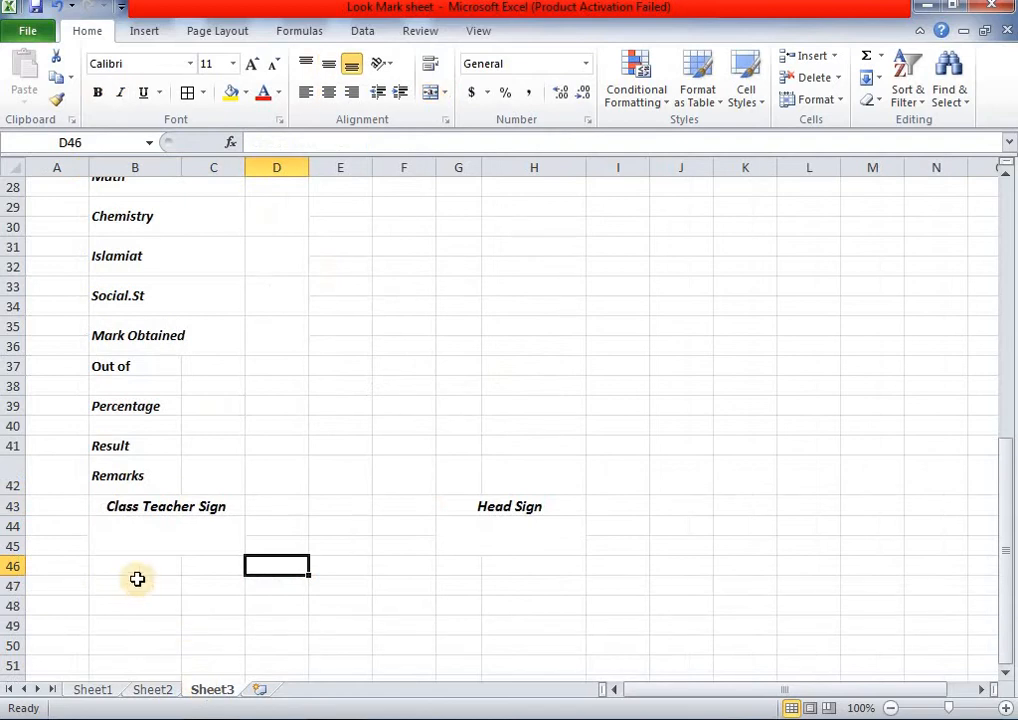
- Merge B46:H46 and paste Sheet2's computer-generated report note into it
drag(127, 568, 516, 566)
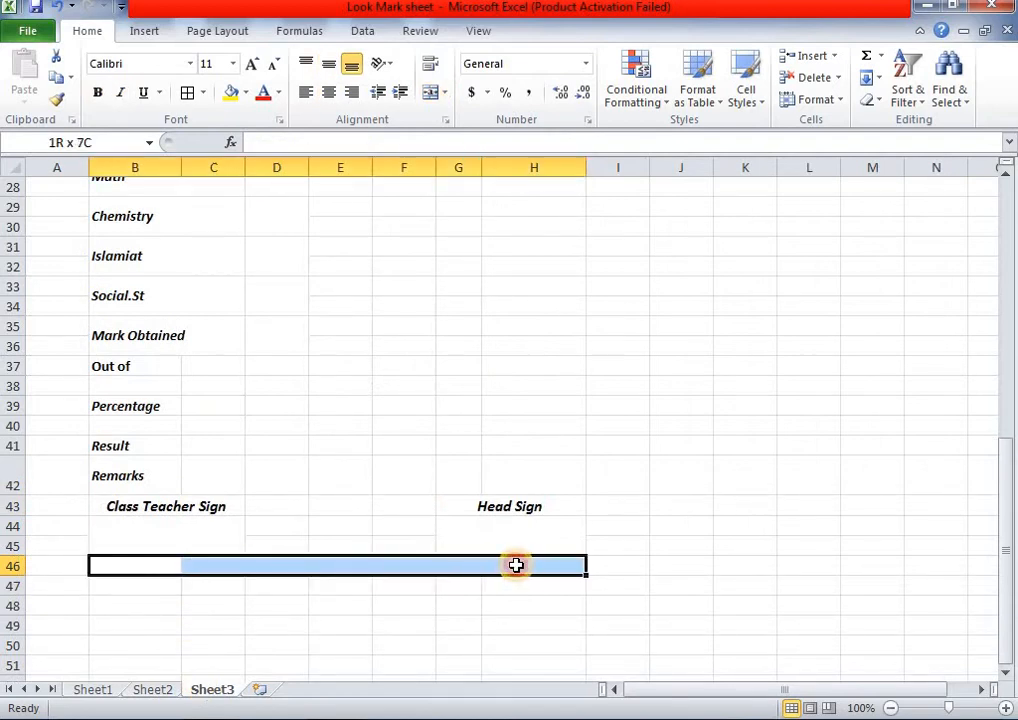
click(431, 95)
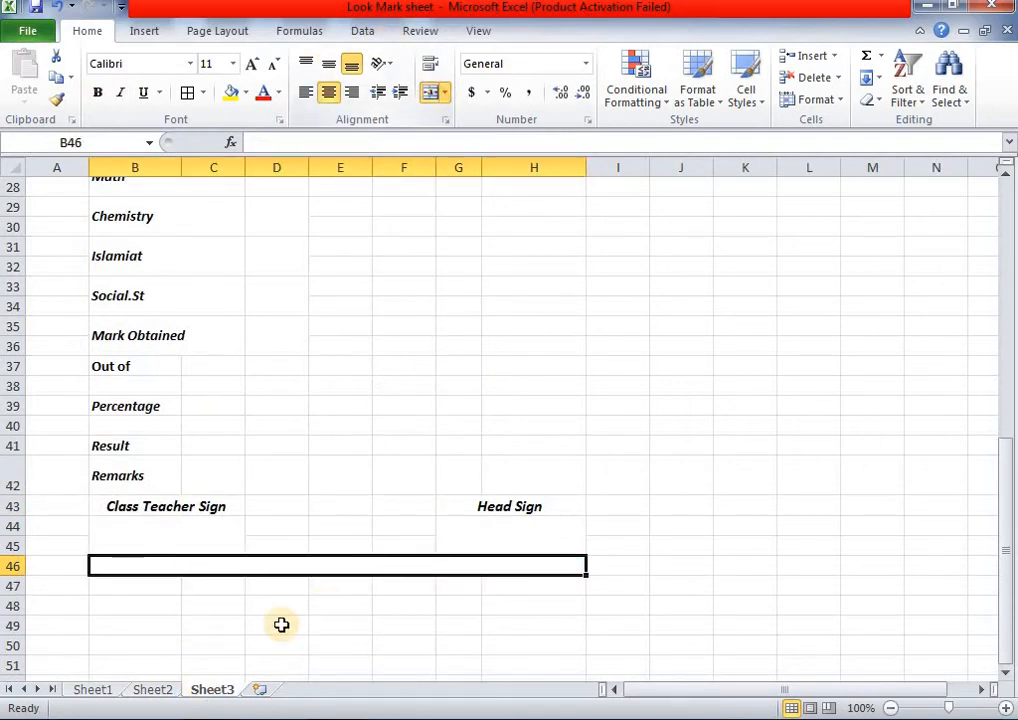
click(153, 690)
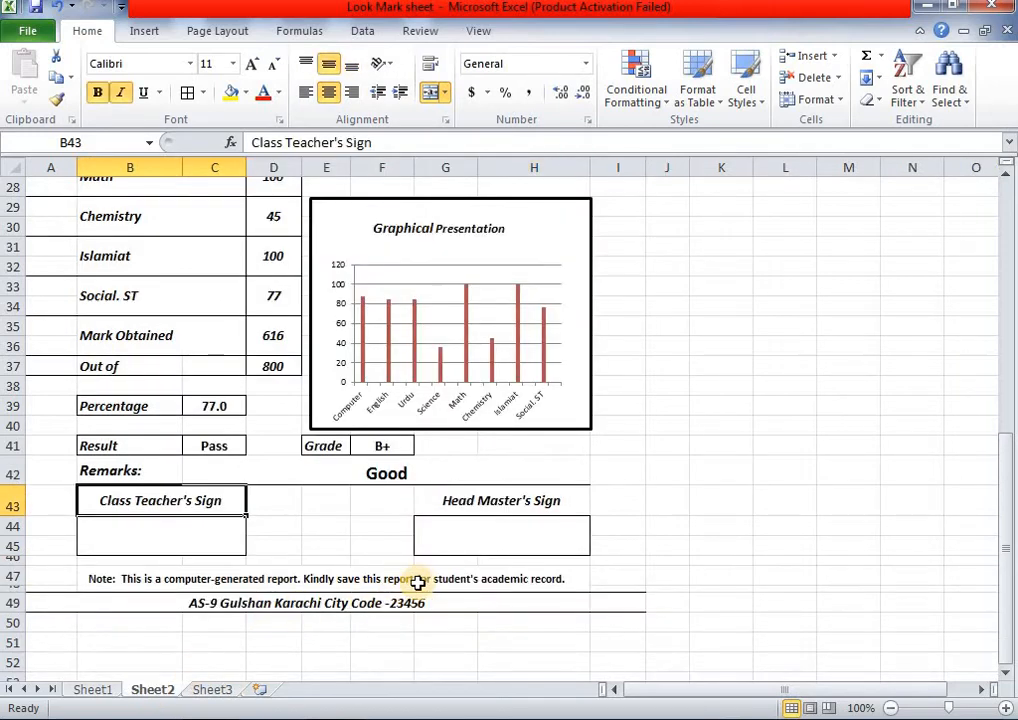
click(482, 582)
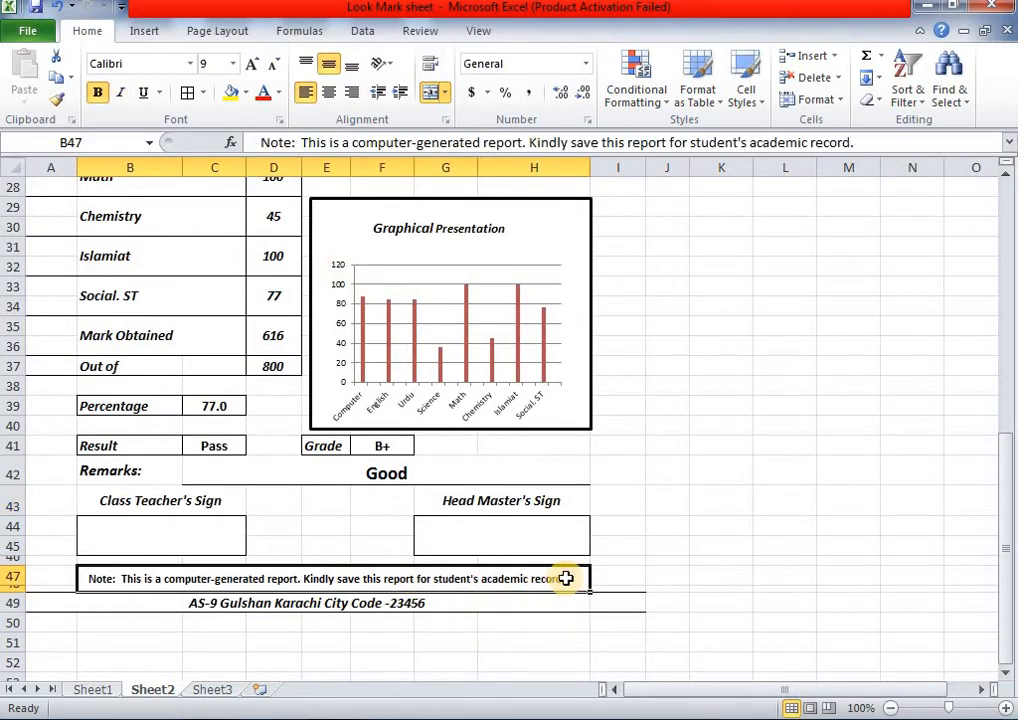
key(ctrl+c)
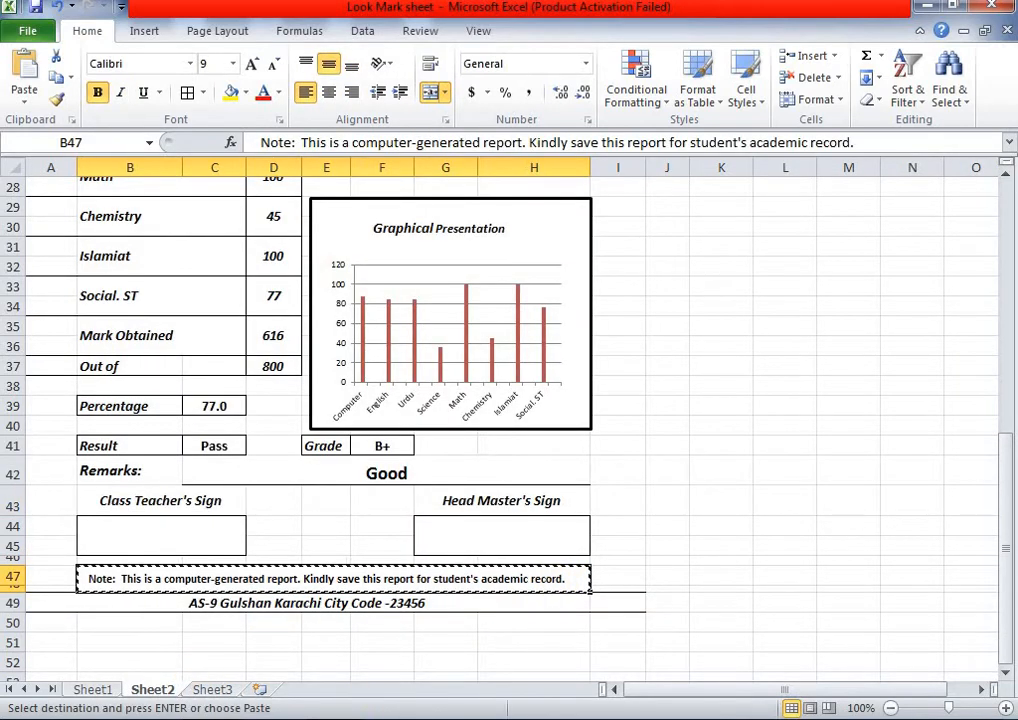
click(212, 689)
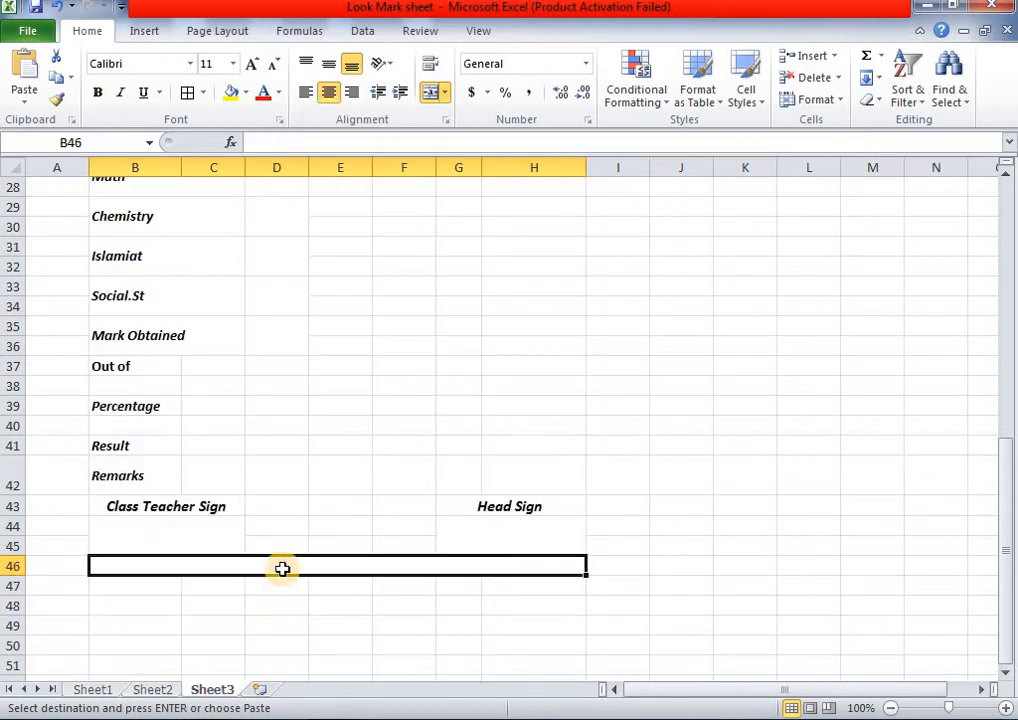
key(ctrl+v)
click(366, 630)
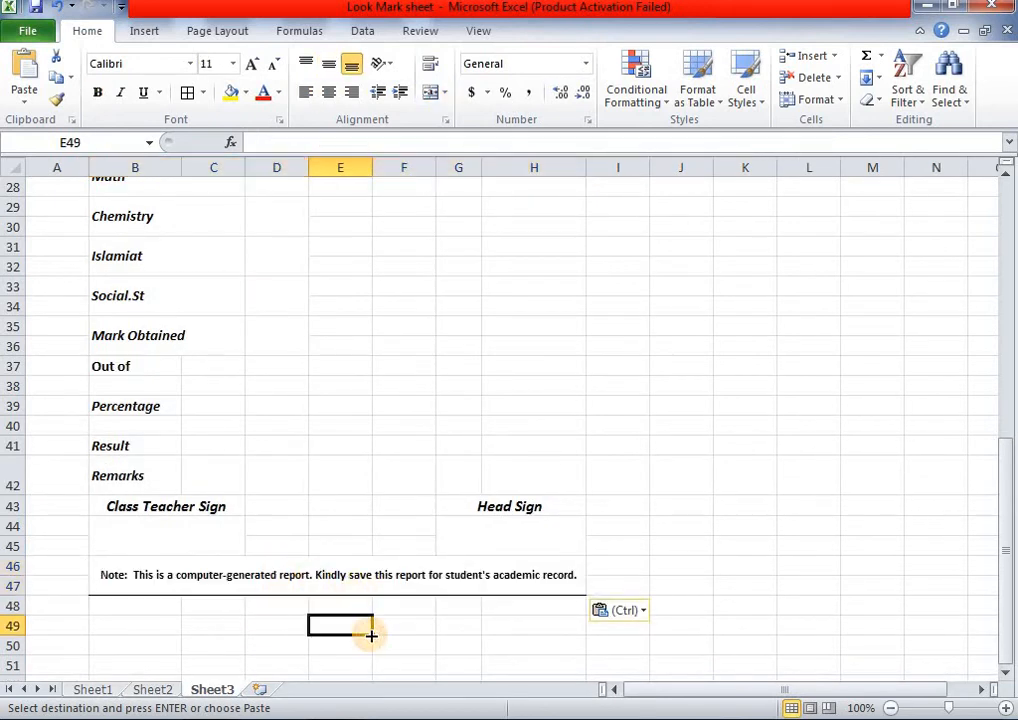
- Apply No Border to the merged report note
click(453, 599)
click(402, 578)
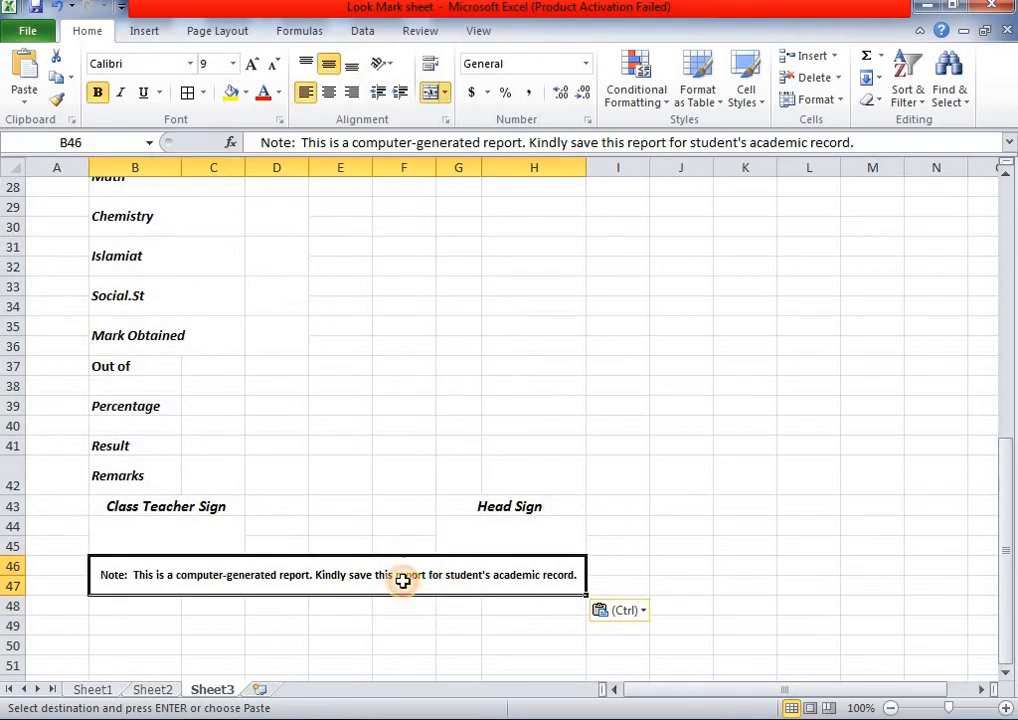
click(203, 93)
click(241, 228)
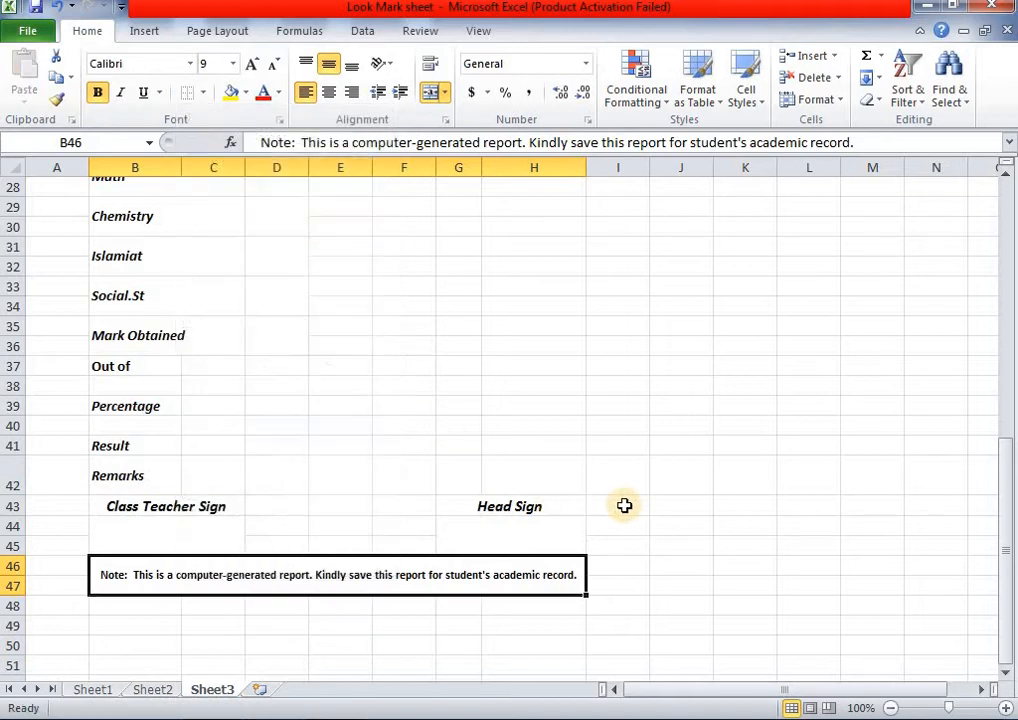
click(620, 505)
click(115, 592)
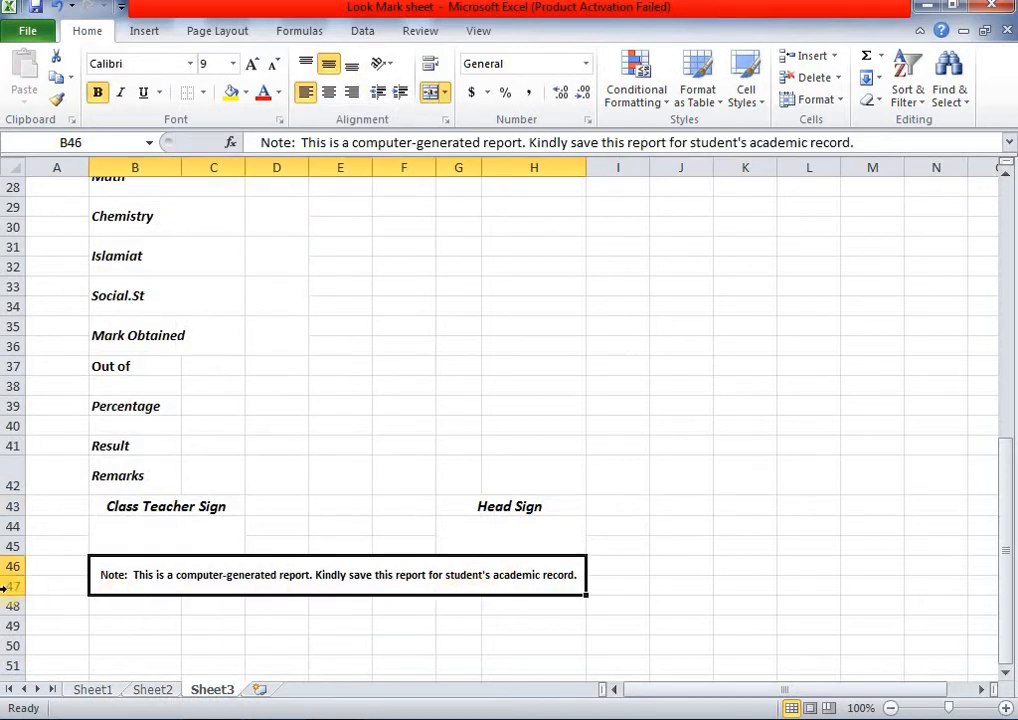
drag(136, 605, 532, 601)
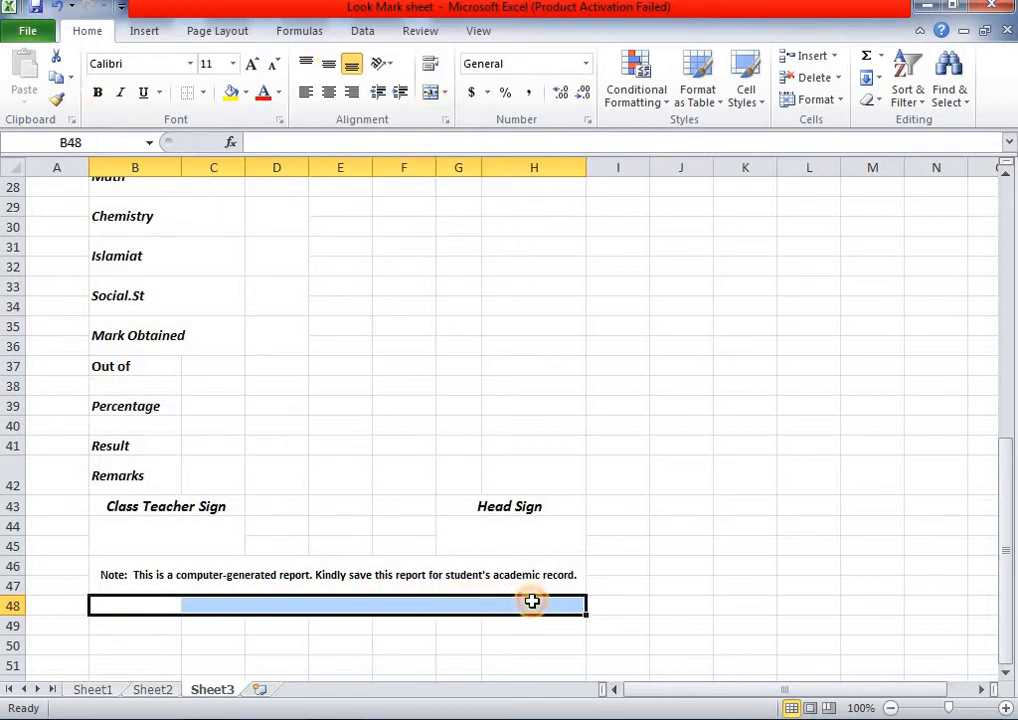
- Merge row 48 across columns B to H
click(434, 90)
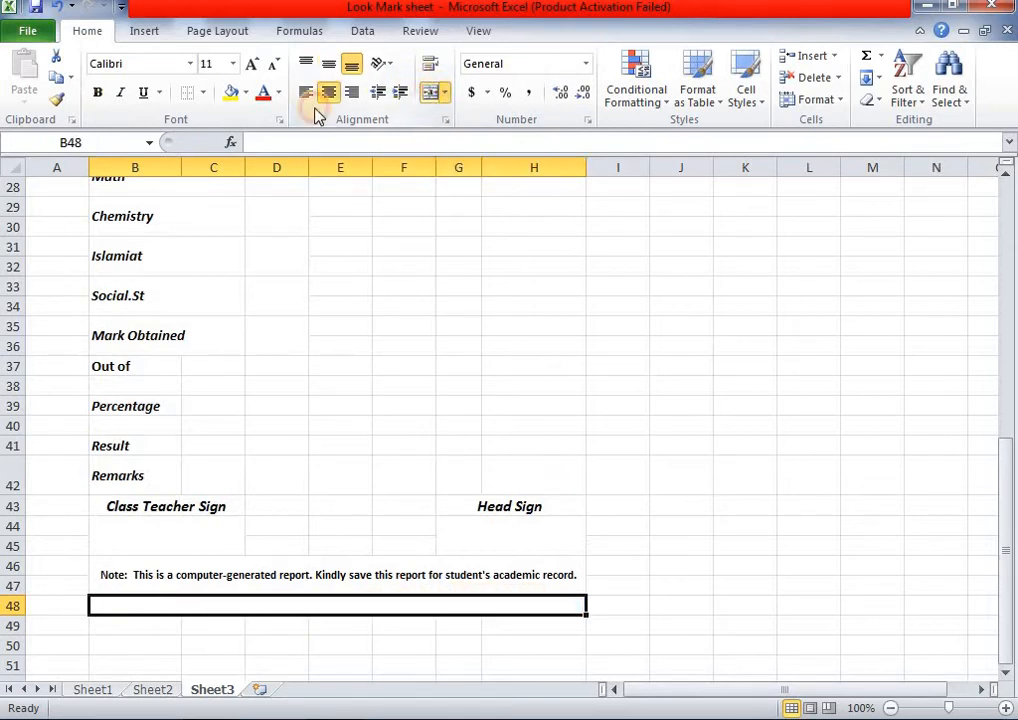
click(202, 94)
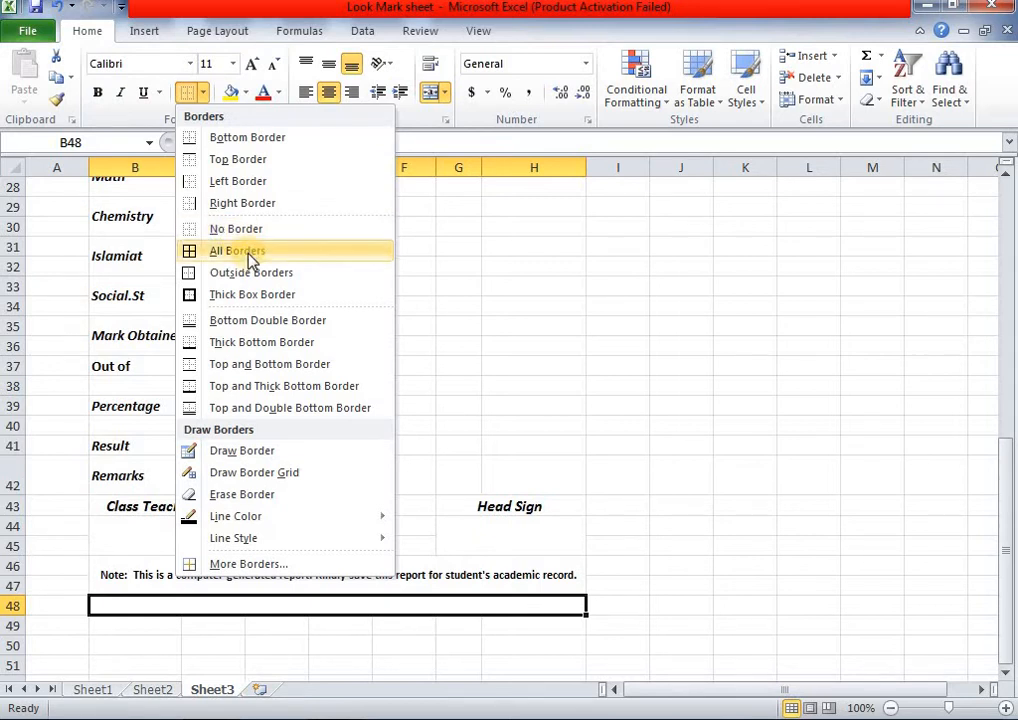
click(668, 584)
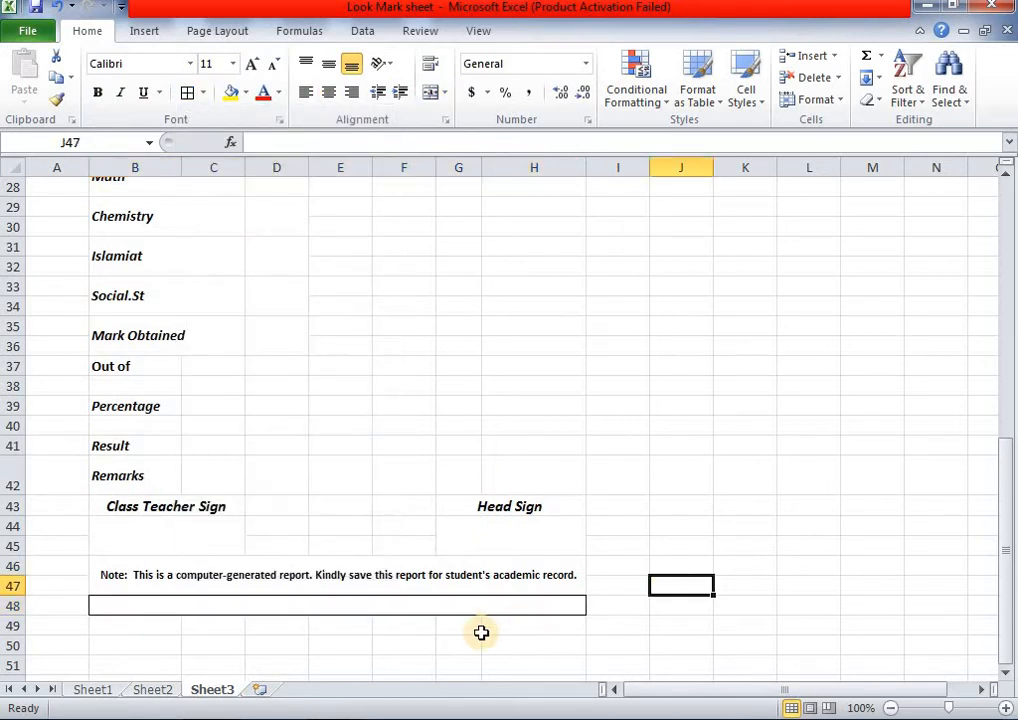
click(501, 600)
click(395, 645)
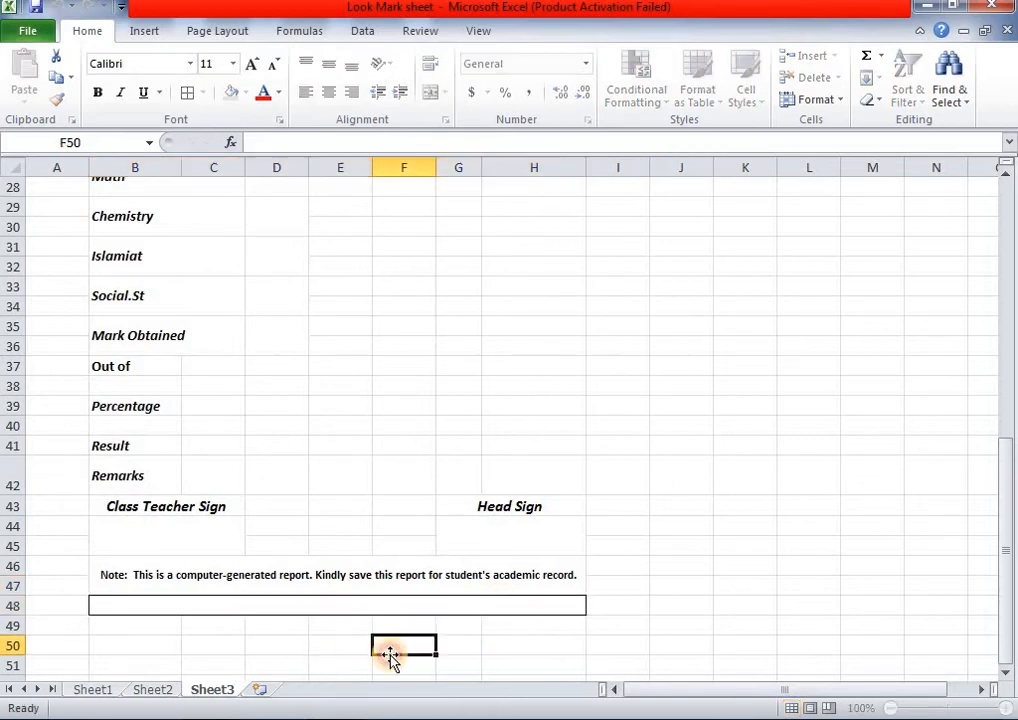
- Copy Sheet2's school address line and paste it into row 48 of Sheet3
click(163, 692)
click(266, 605)
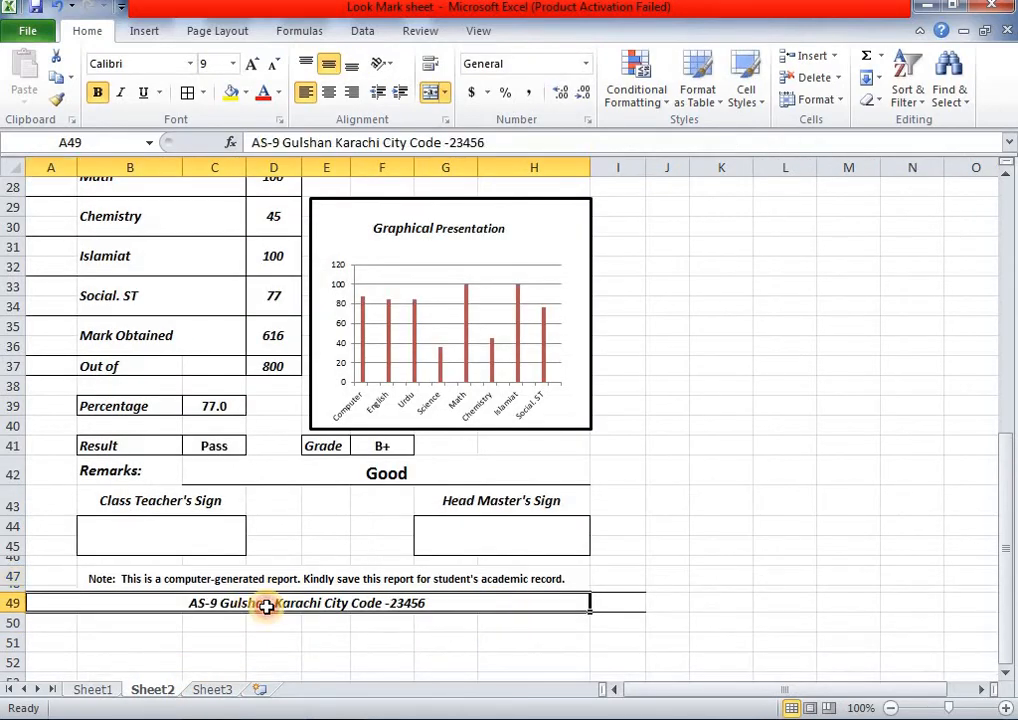
key(ctrl+c)
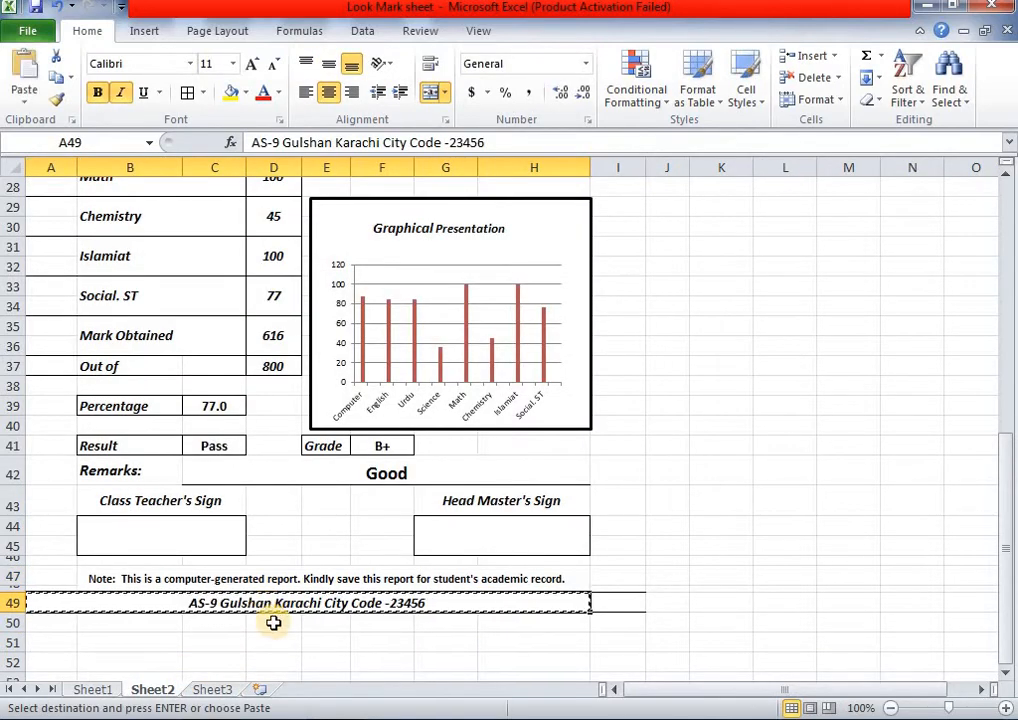
click(214, 689)
click(273, 604)
key(ctrl+v)
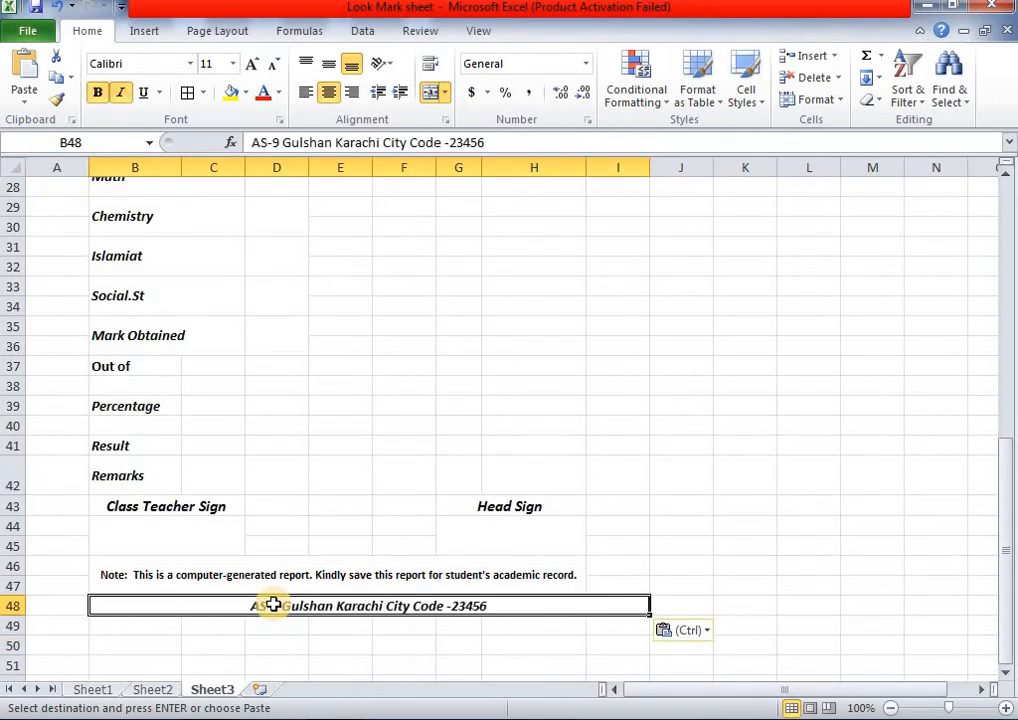
click(640, 510)
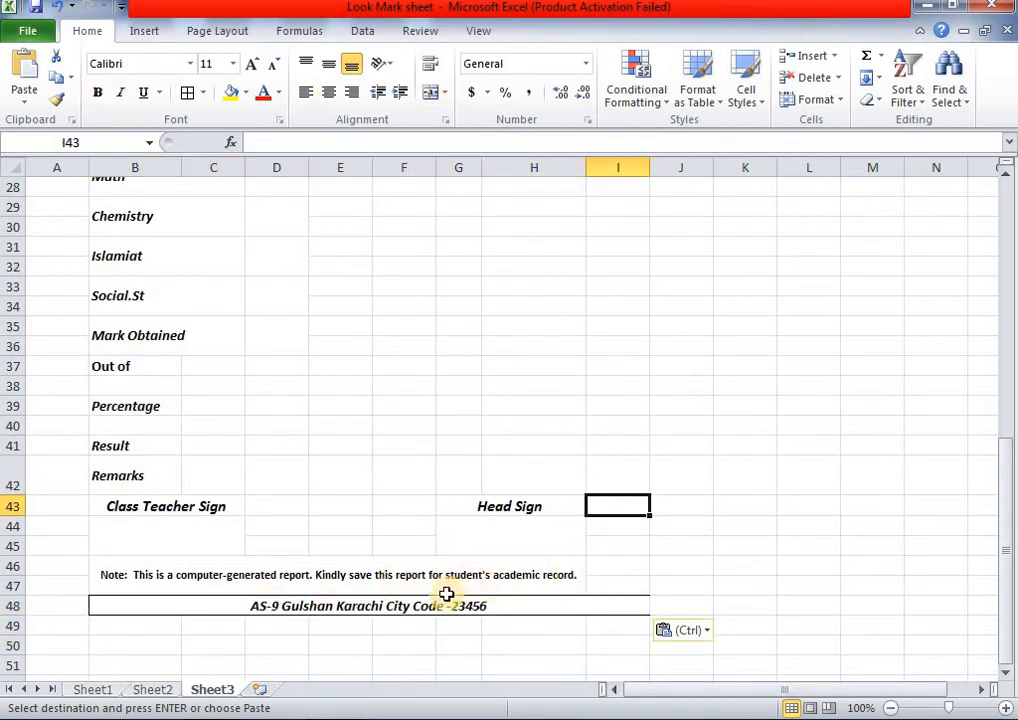
scroll(621, 613, up, 2)
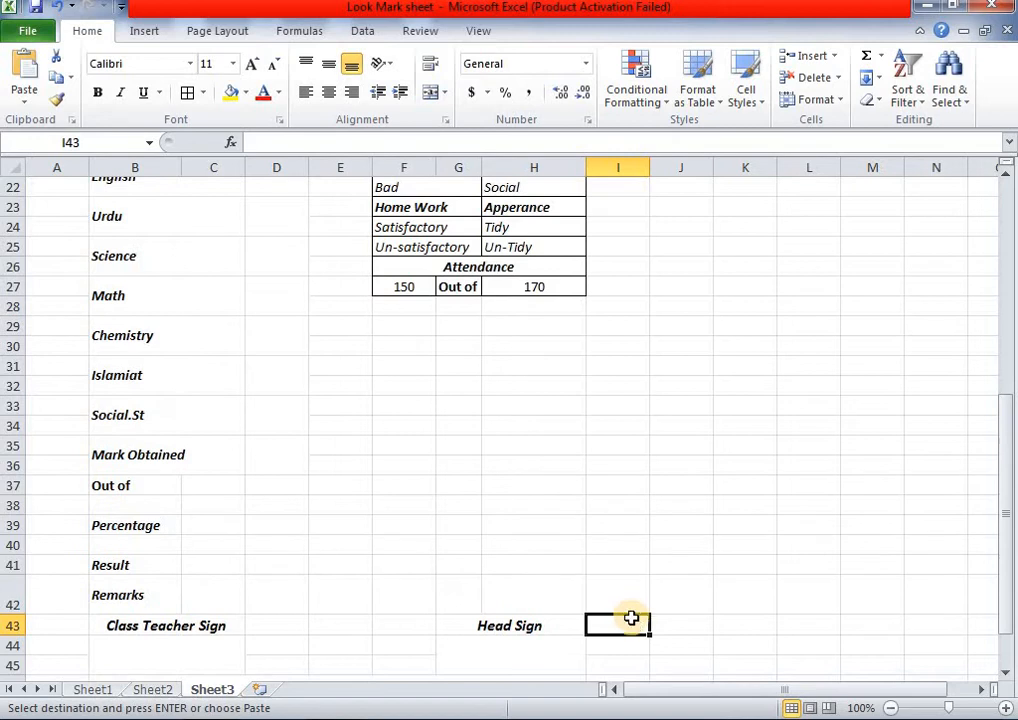
scroll(631, 618, down, 3)
click(626, 562)
- Unmerge the pasted address cell and clear the stray border from I48
click(638, 543)
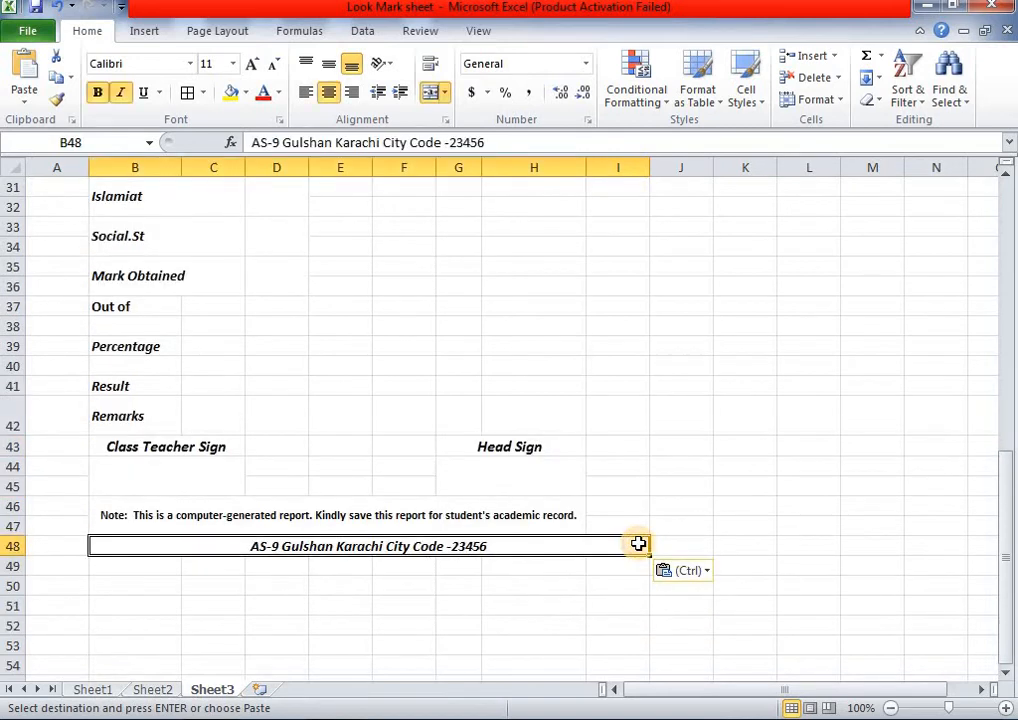
click(609, 572)
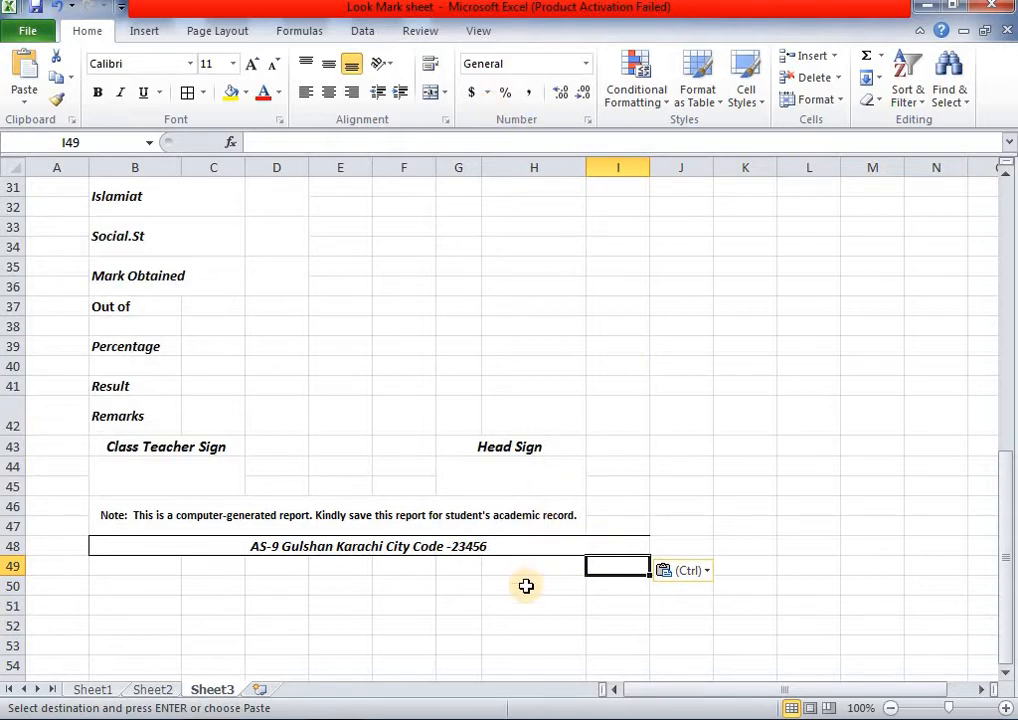
click(536, 541)
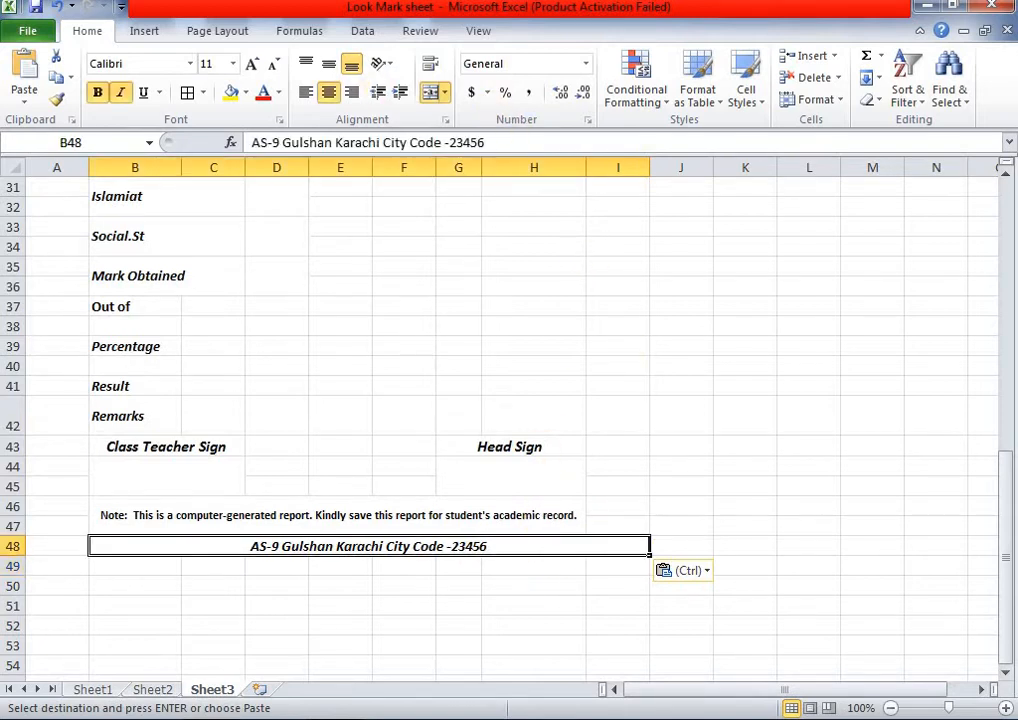
click(432, 90)
click(675, 552)
click(628, 545)
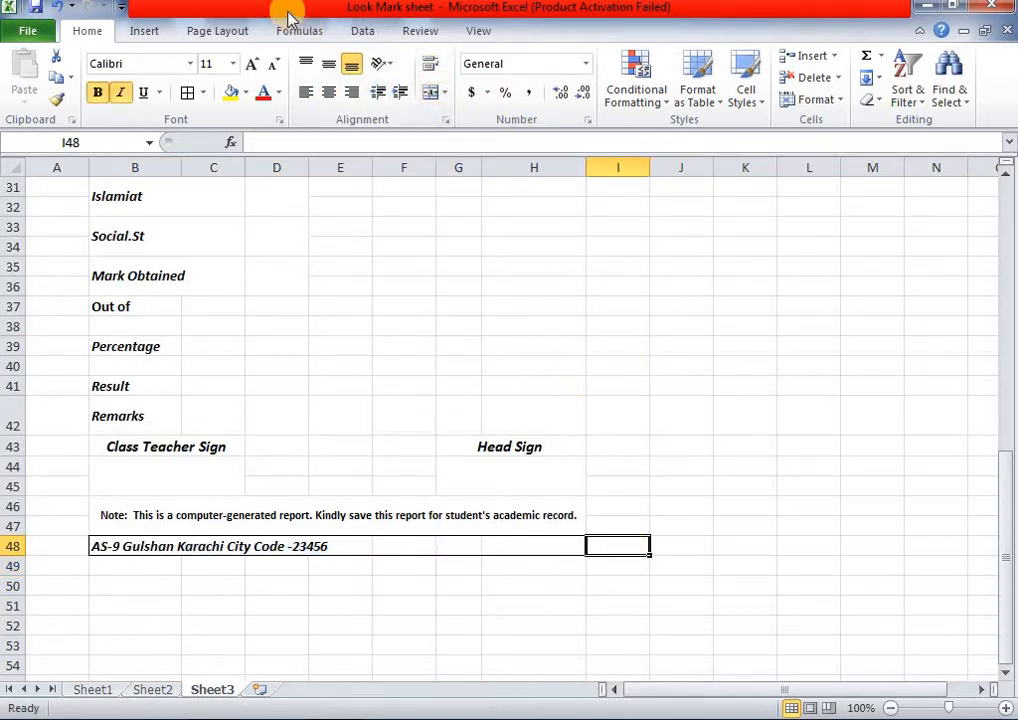
click(202, 92)
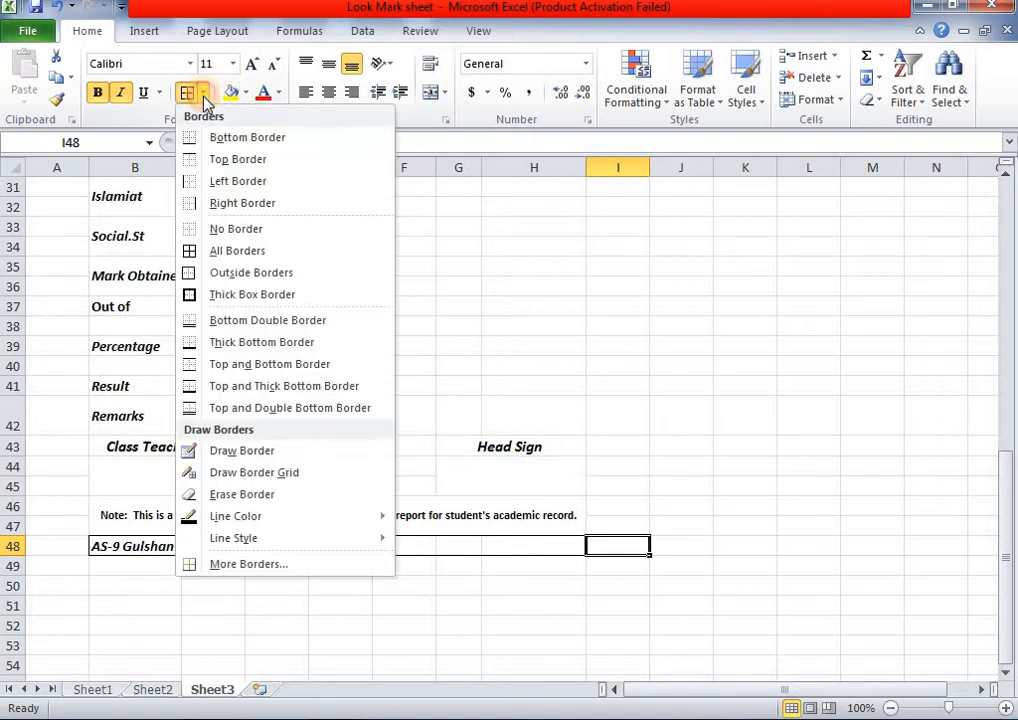
click(237, 230)
- Merge and centre the address line across B48:H48
click(722, 449)
click(528, 540)
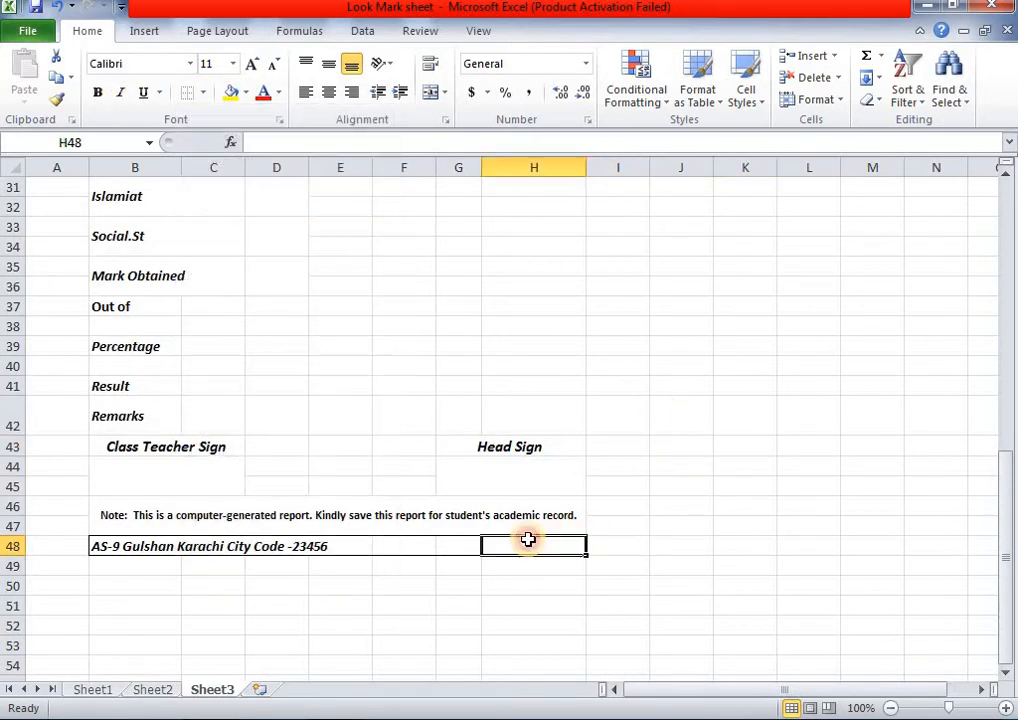
drag(528, 540, 136, 541)
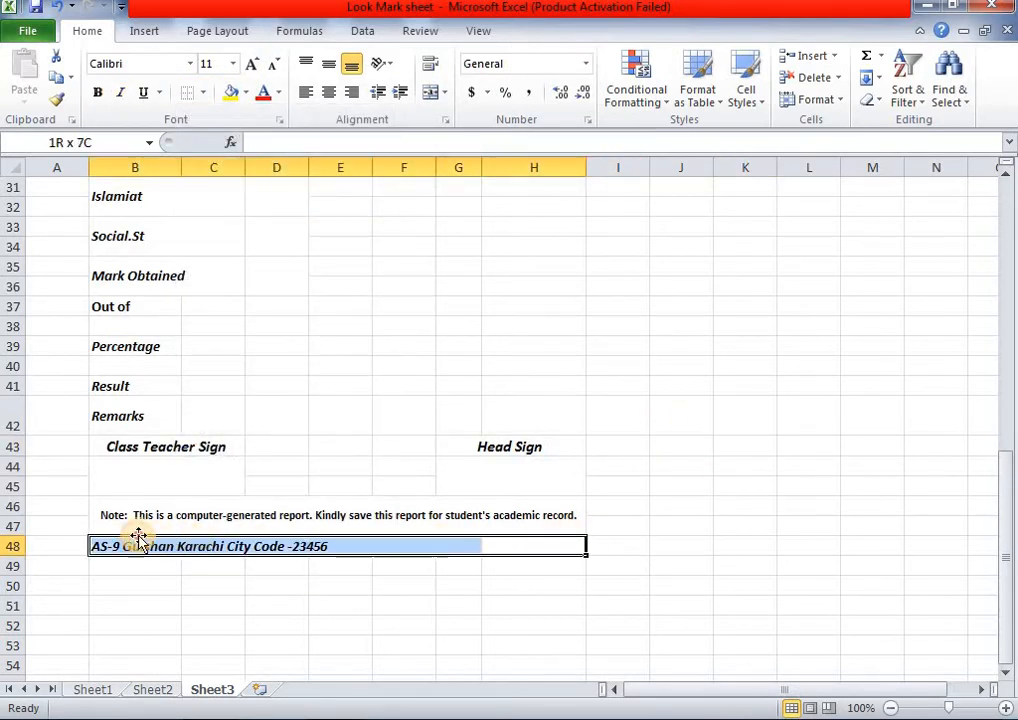
click(429, 93)
click(710, 543)
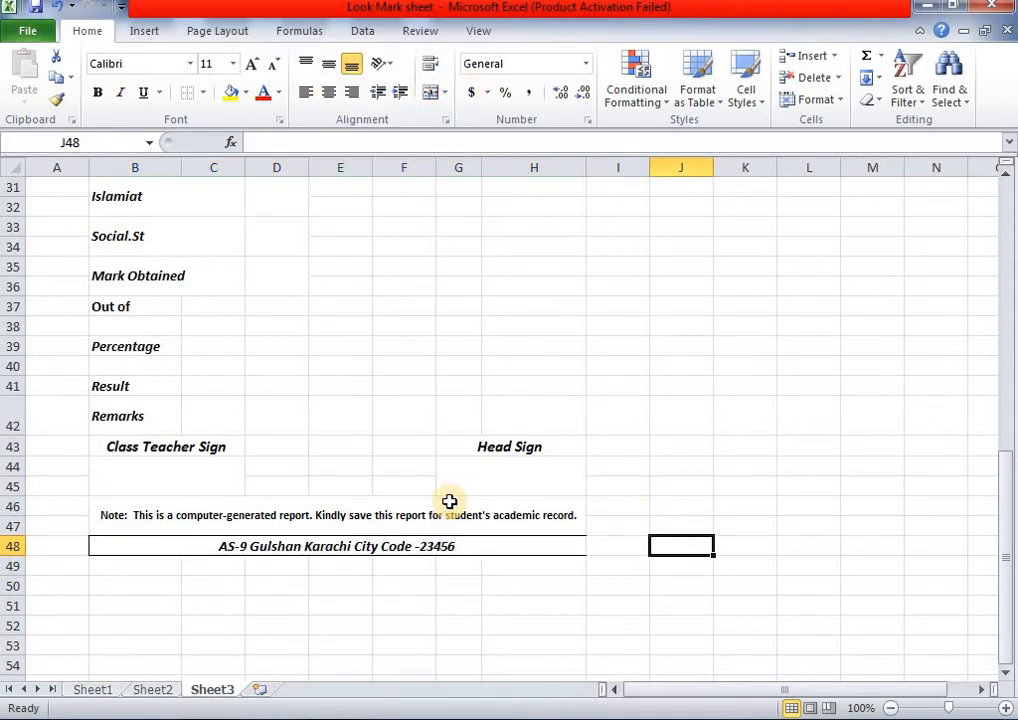
- Widen column G slightly and select the Computer row A19:D20
scroll(461, 512, up, 1)
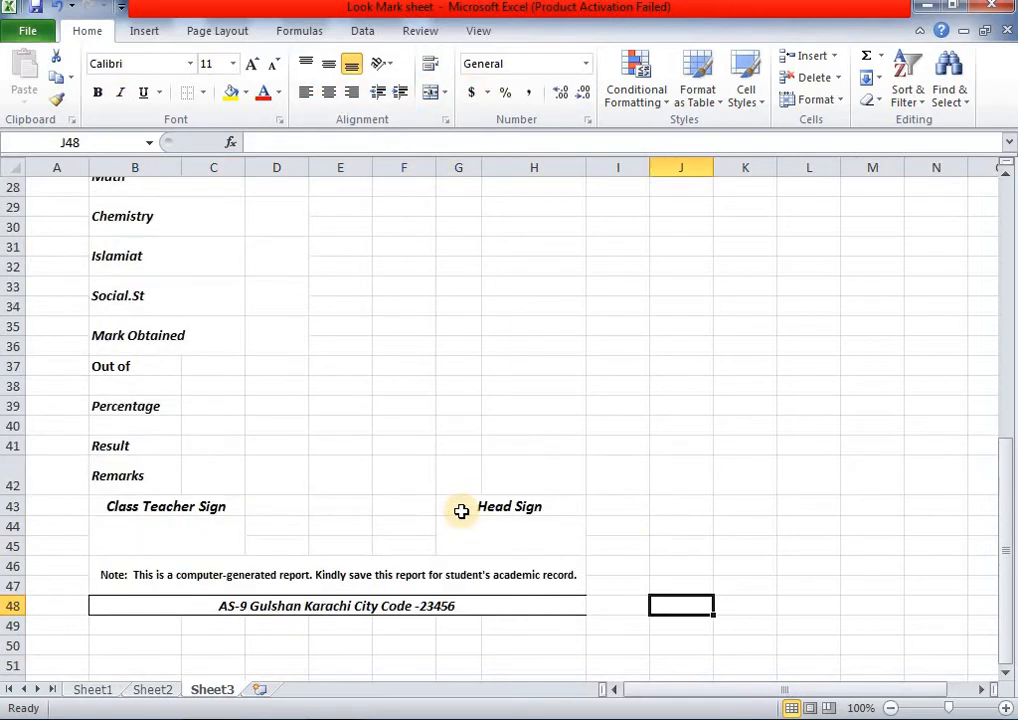
scroll(389, 431, up, 6)
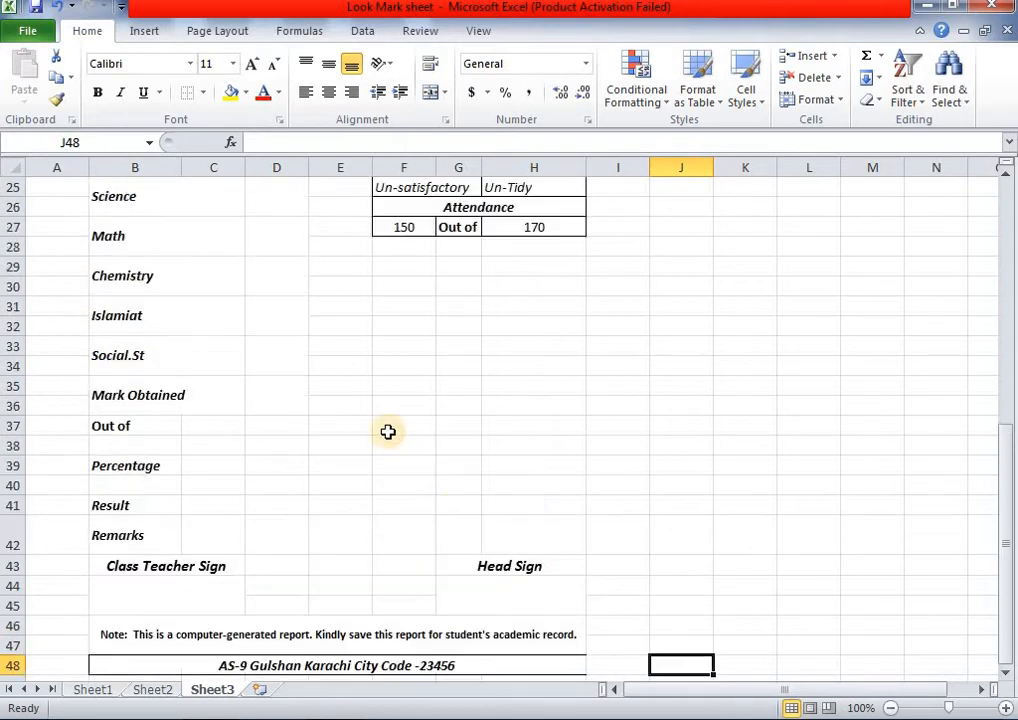
scroll(386, 425, up, 1)
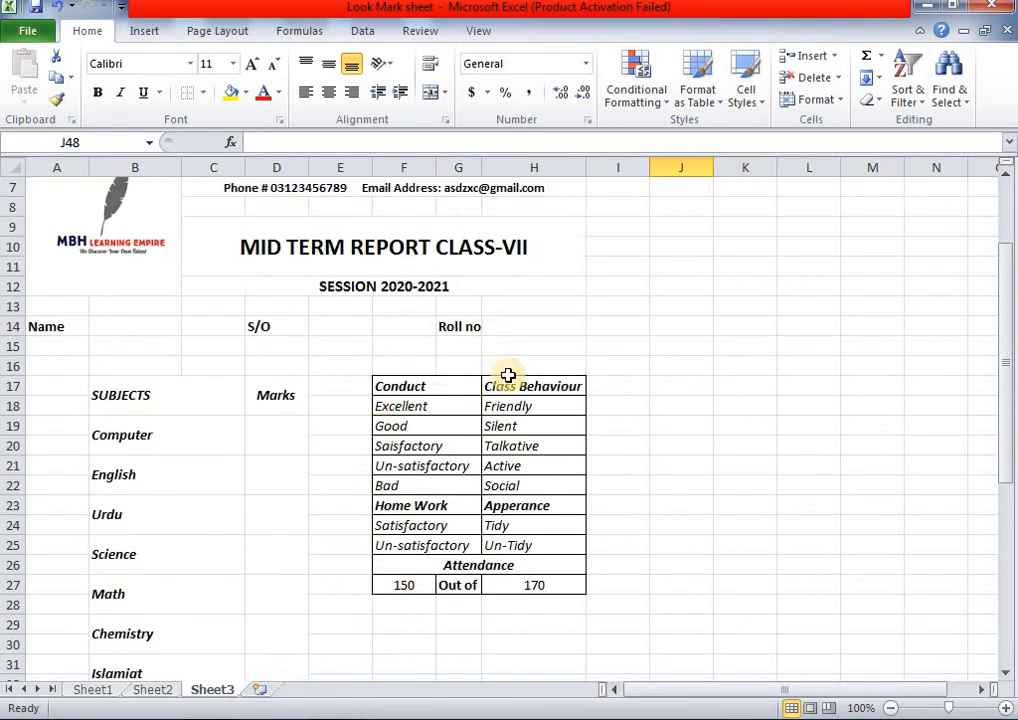
drag(480, 162, 484, 162)
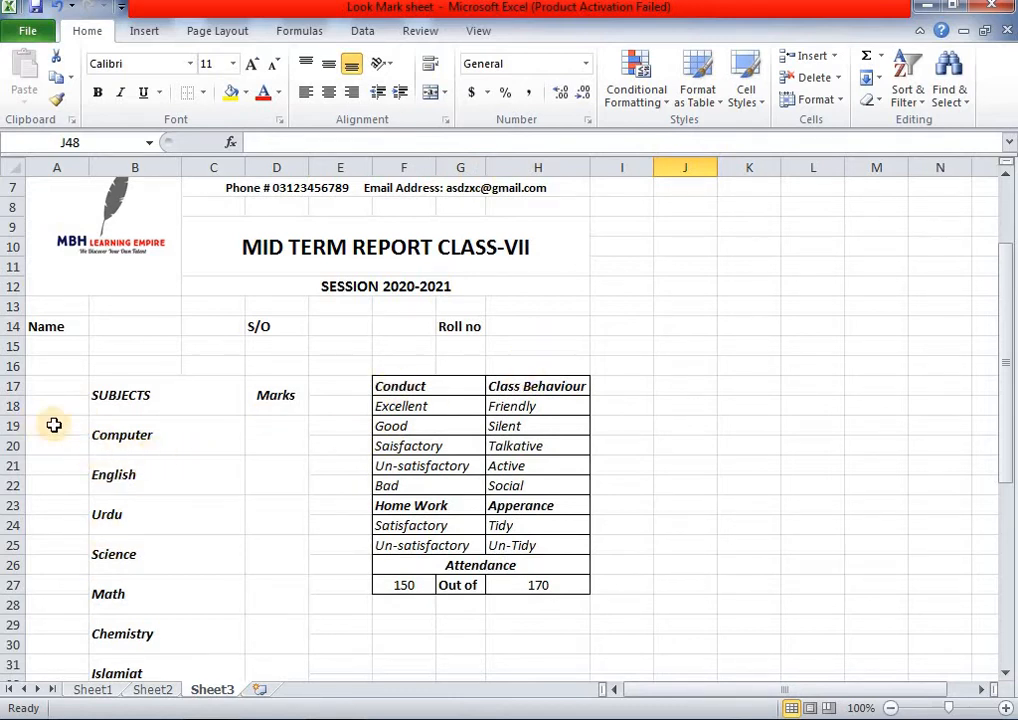
drag(54, 425, 290, 452)
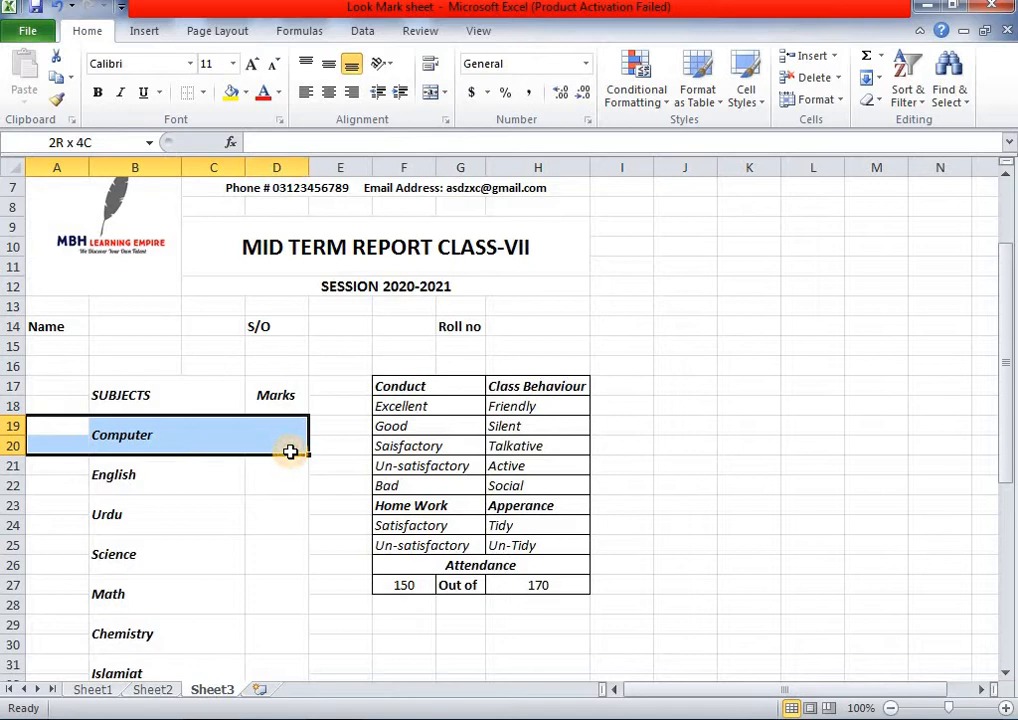
click(203, 93)
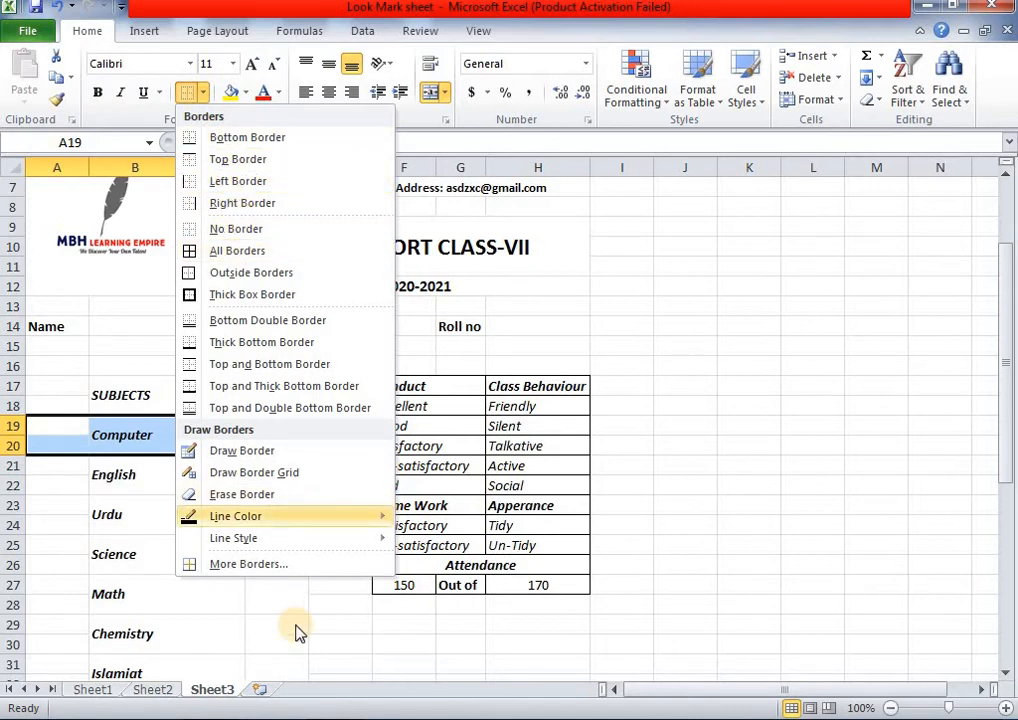
click(201, 672)
- Review Sheet2's bordered SUBJECTS and MARKS table, then return to Sheet3
click(152, 689)
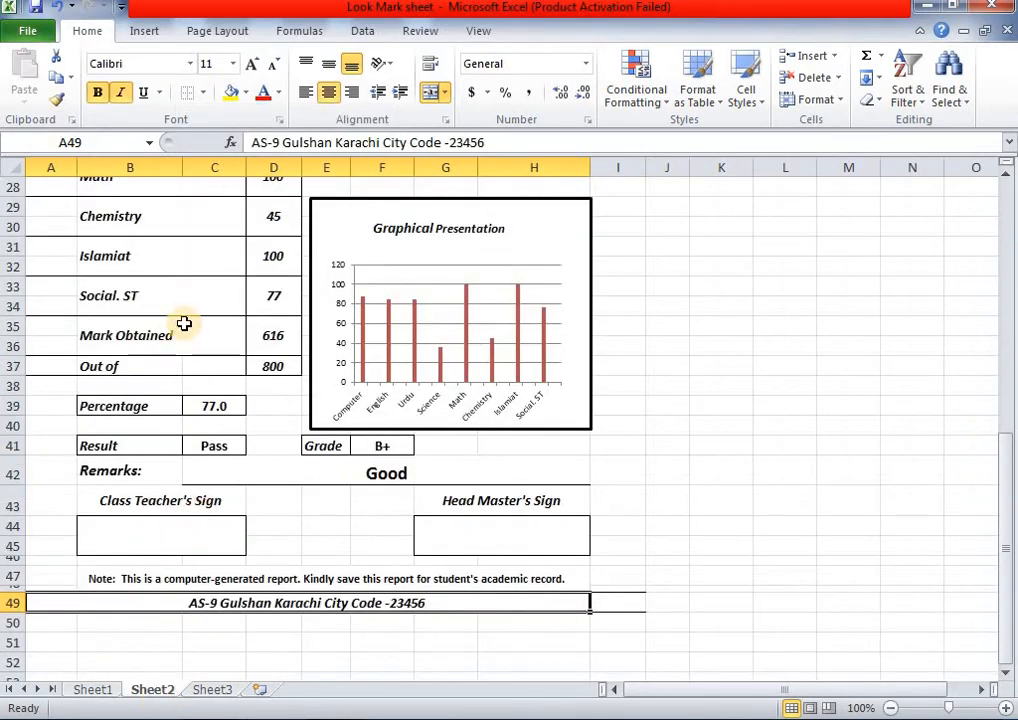
scroll(184, 323, up, 1)
scroll(187, 326, up, 2)
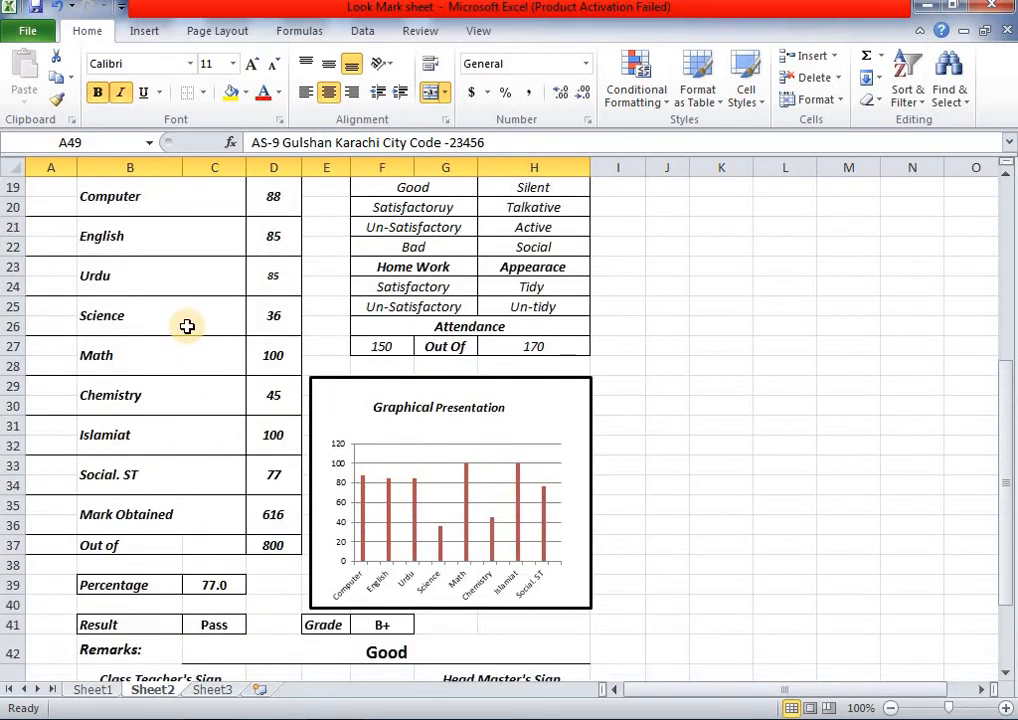
scroll(187, 326, up, 2)
drag(55, 273, 266, 284)
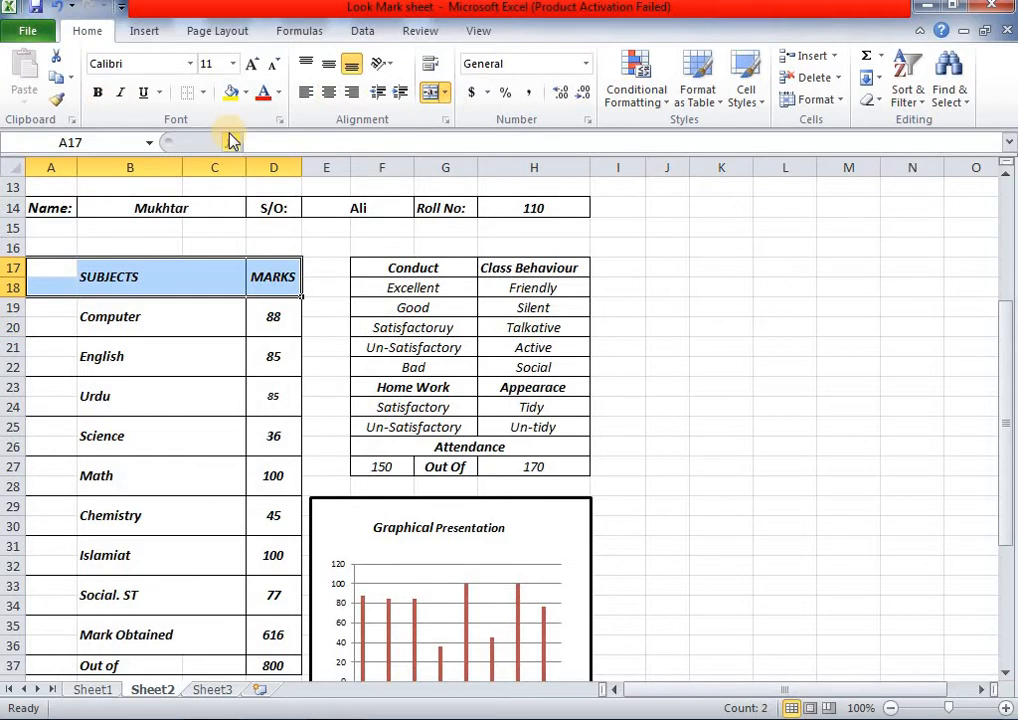
click(212, 690)
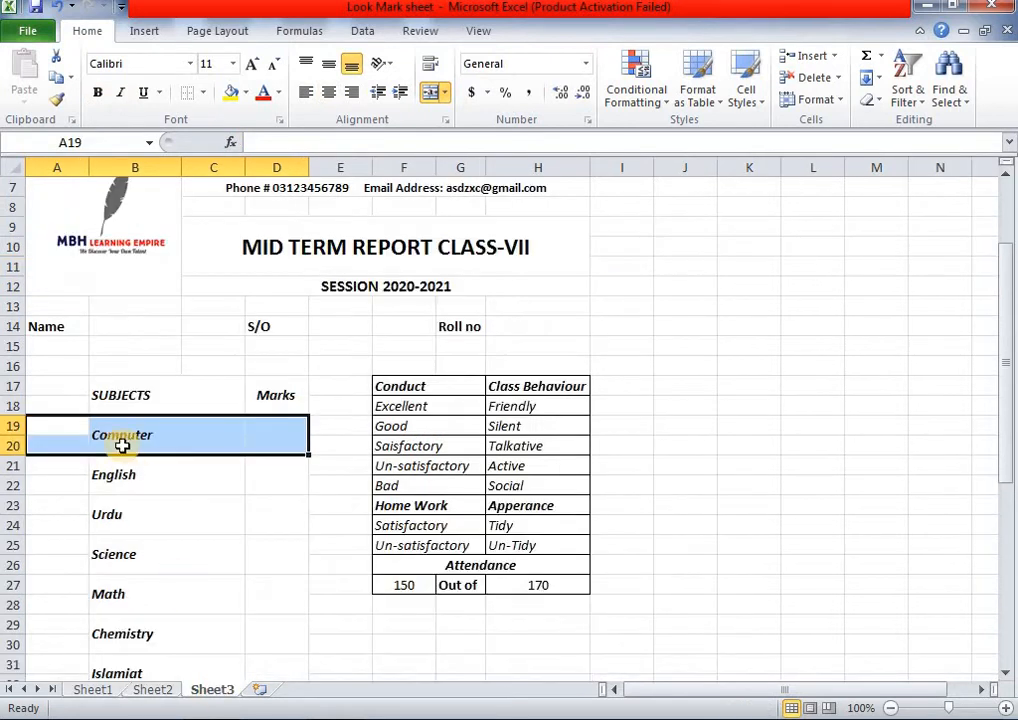
- Apply All Borders to the Computer row cells
click(200, 94)
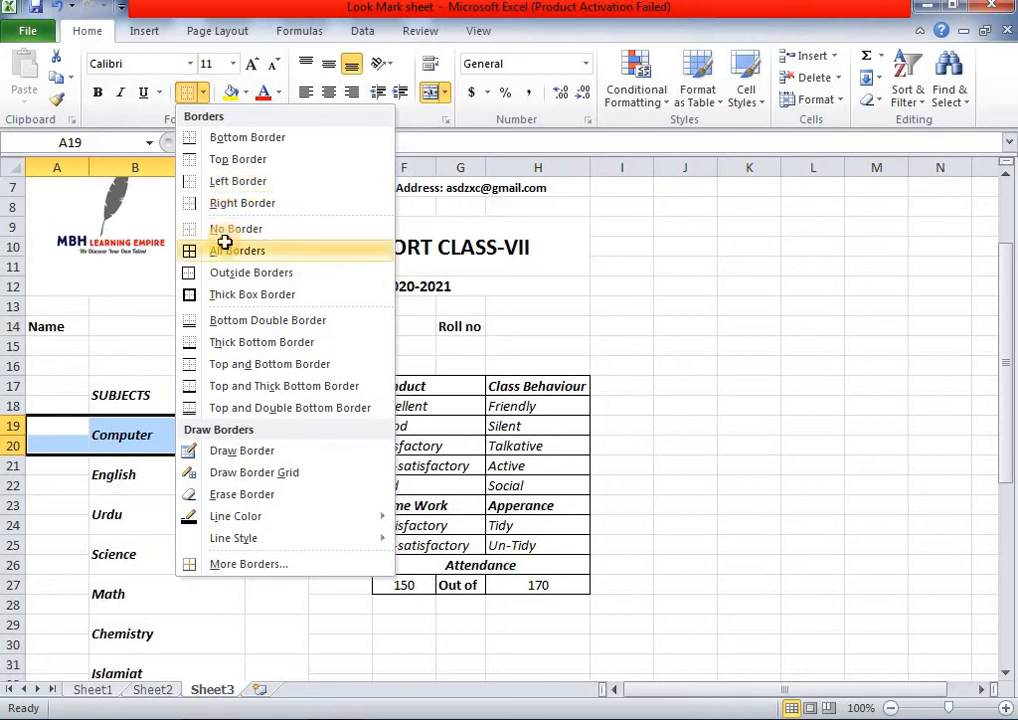
click(257, 248)
click(196, 392)
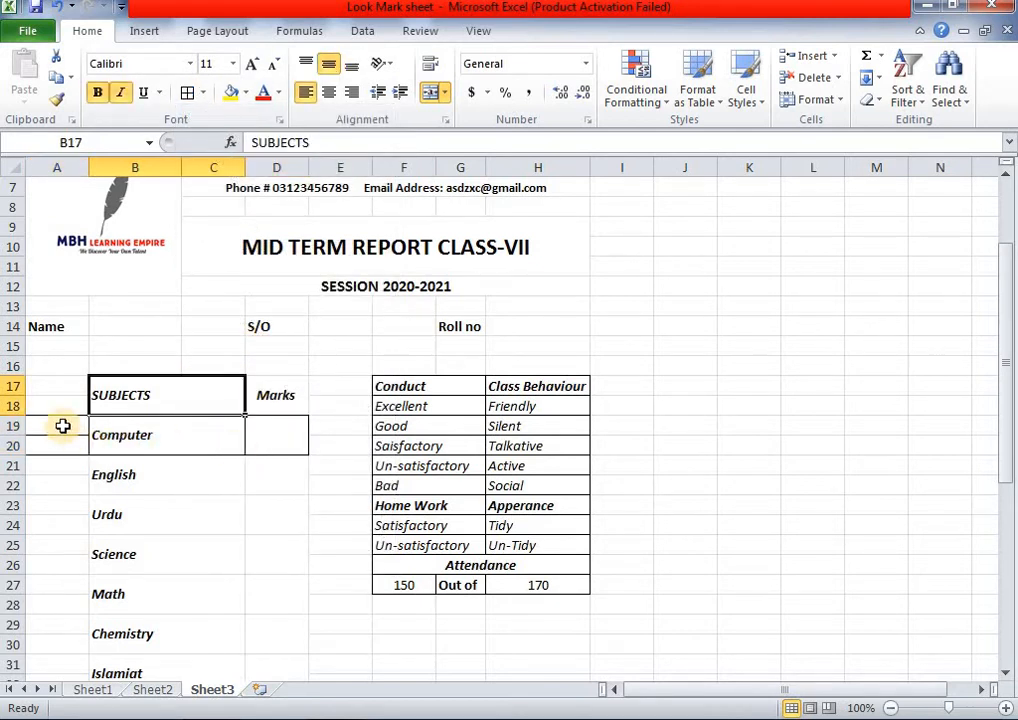
drag(64, 425, 258, 440)
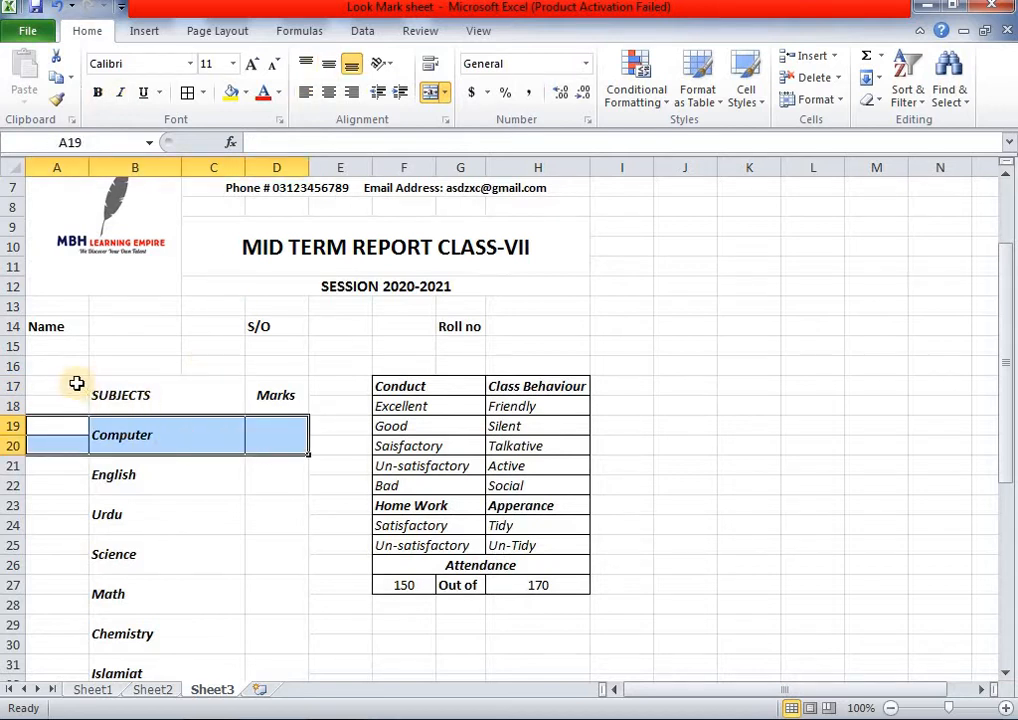
- Give the SUBJECTS header rows A17:C18 a Top and Bottom Border
drag(75, 386, 275, 393)
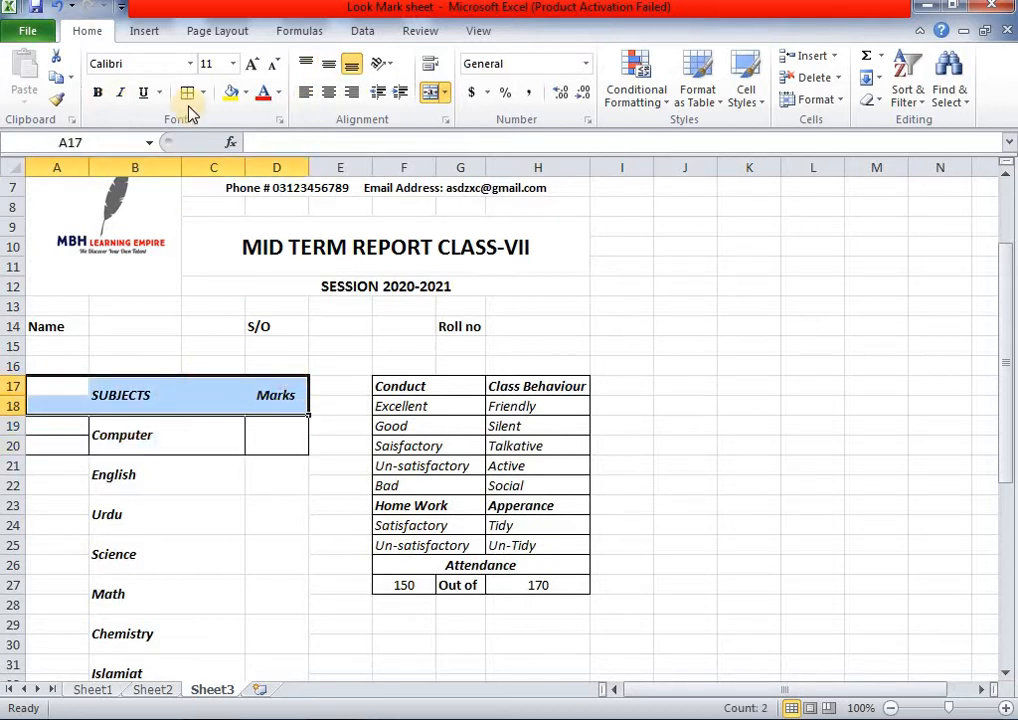
click(98, 395)
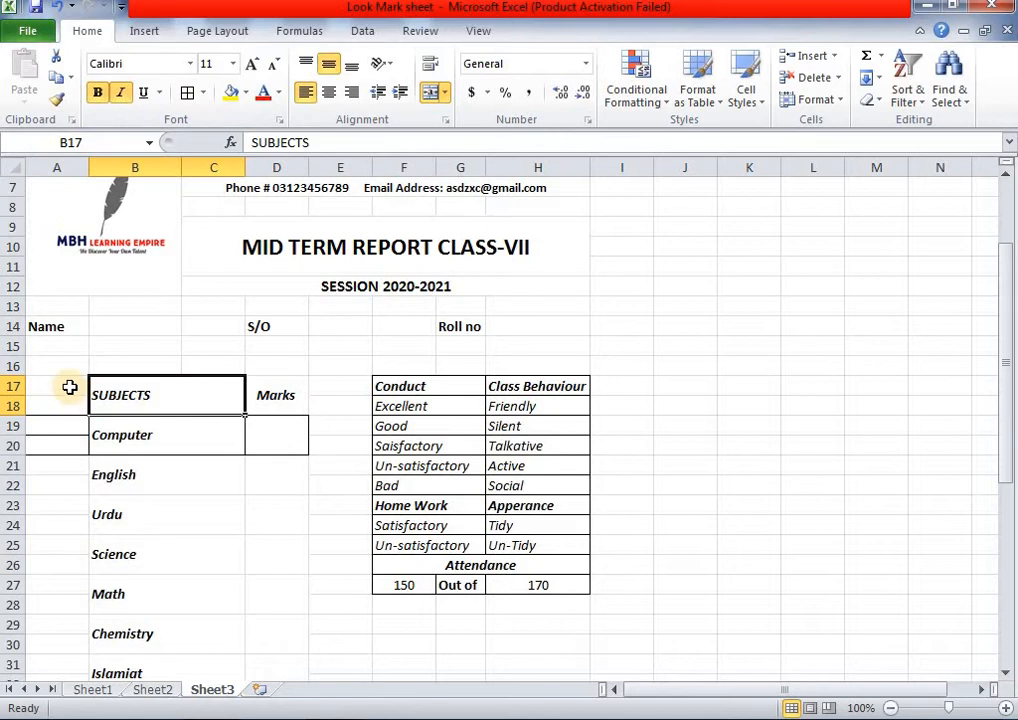
drag(70, 386, 197, 411)
click(200, 94)
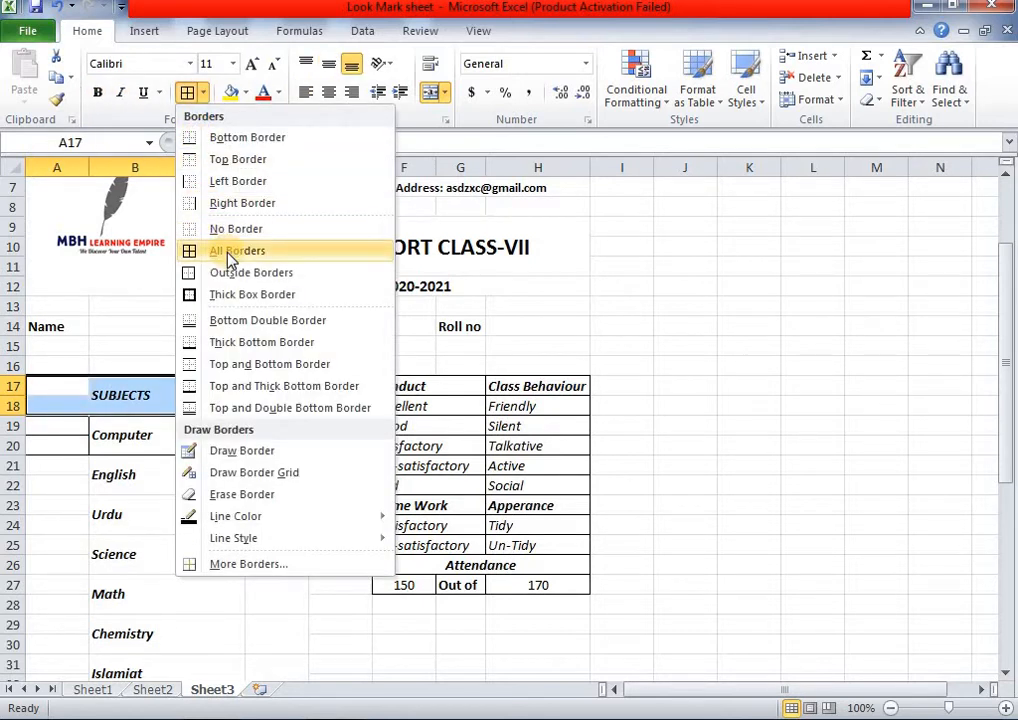
click(261, 364)
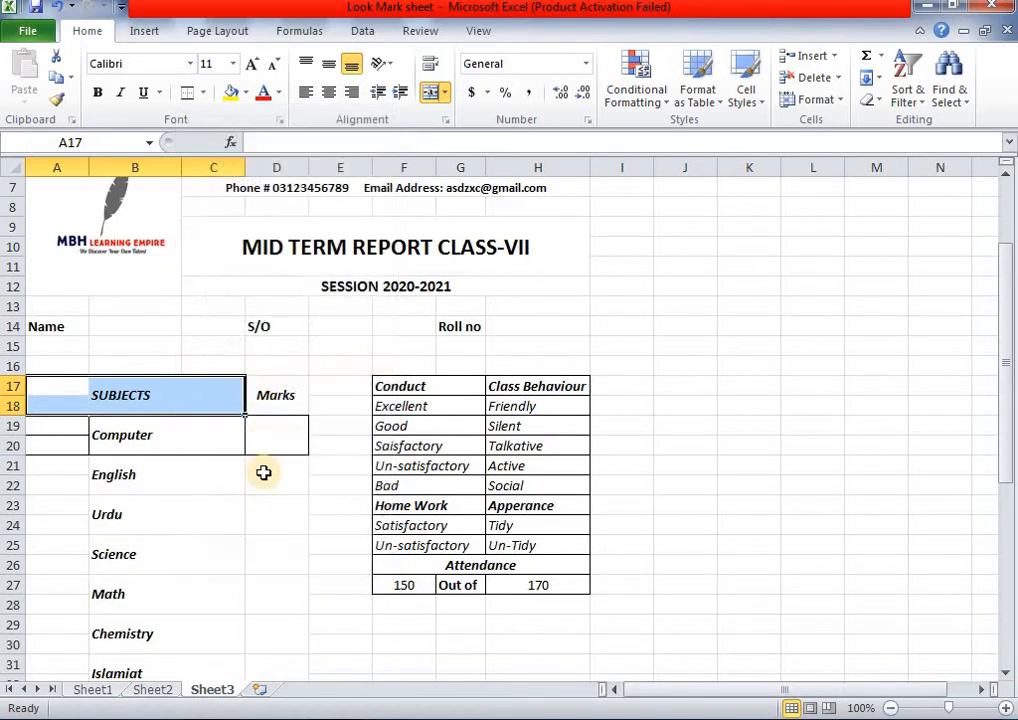
click(264, 497)
- Give the Computer row a Top and Thick Bottom Border
drag(57, 420, 223, 448)
click(203, 92)
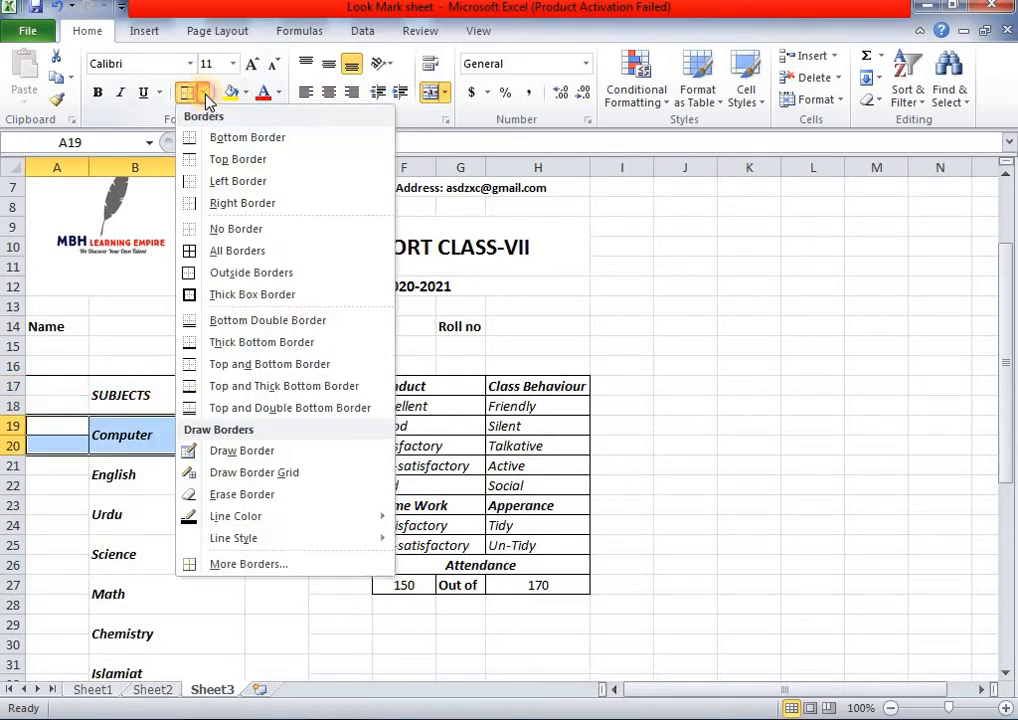
click(251, 394)
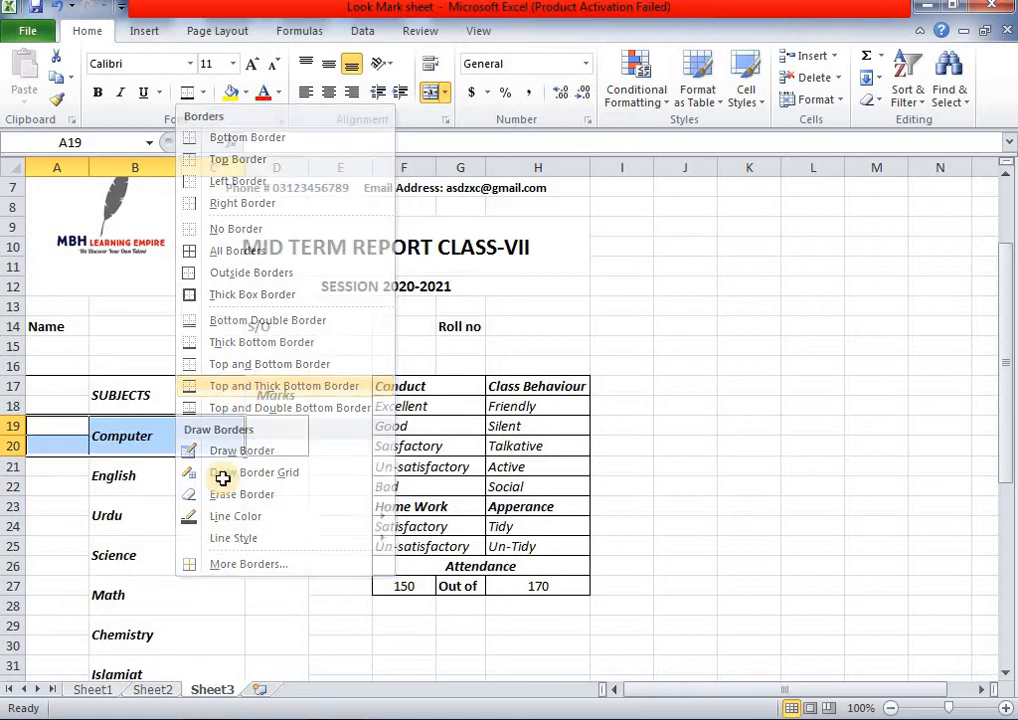
click(177, 475)
click(63, 435)
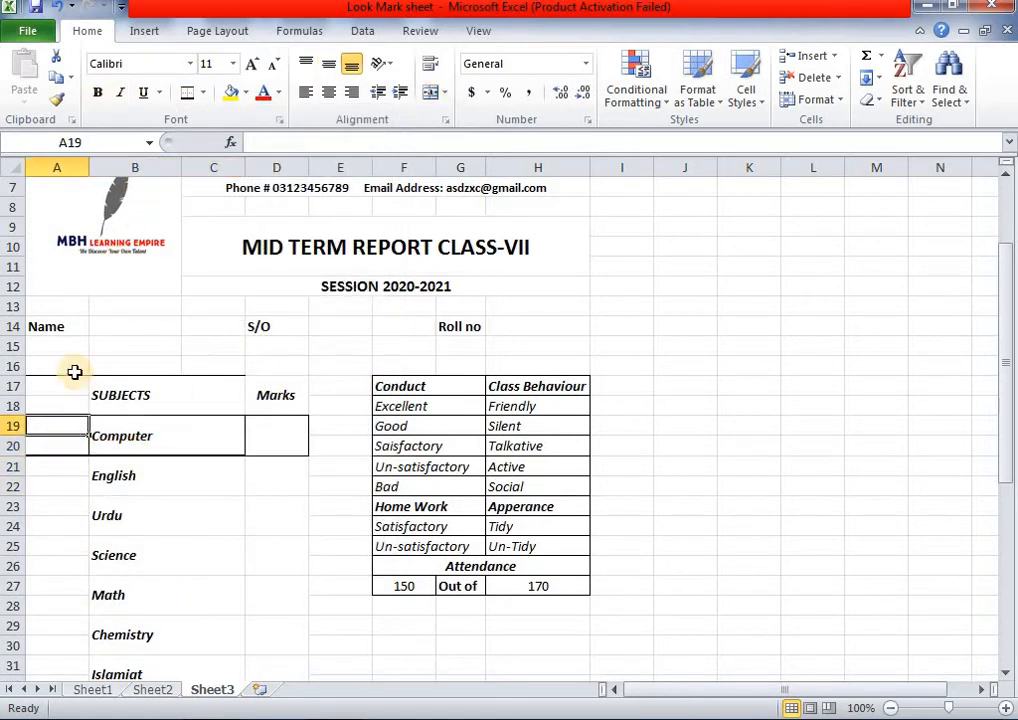
drag(57, 428, 276, 445)
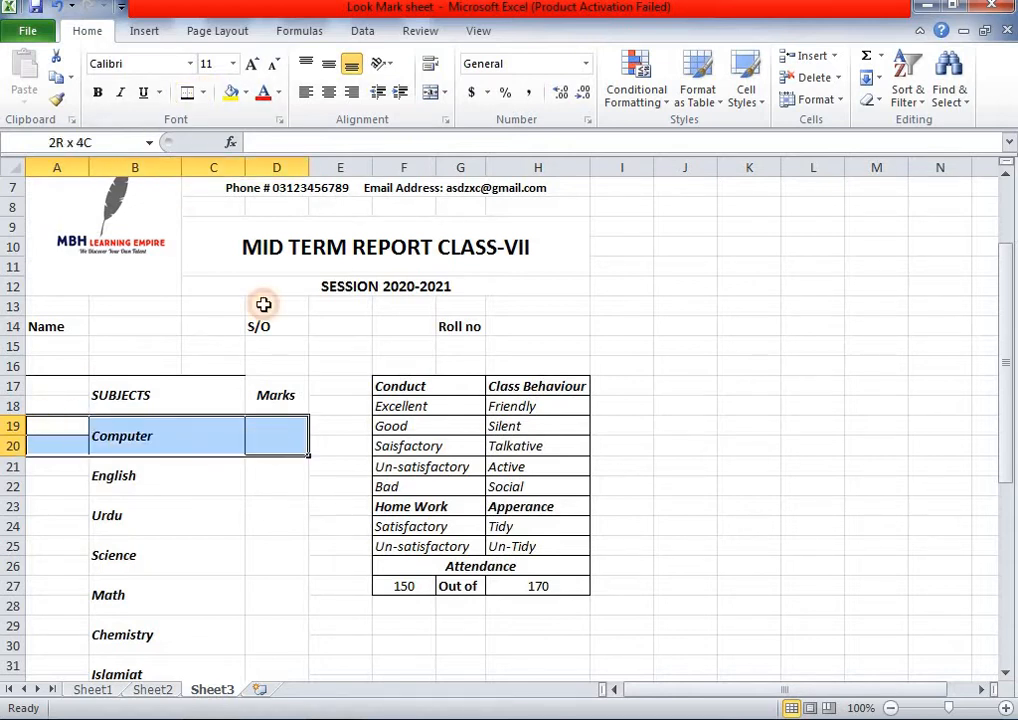
- Clear the Computer row's borders and put a thick box border around the SUBJECTS/Marks header rows A17:D18
click(203, 95)
click(236, 232)
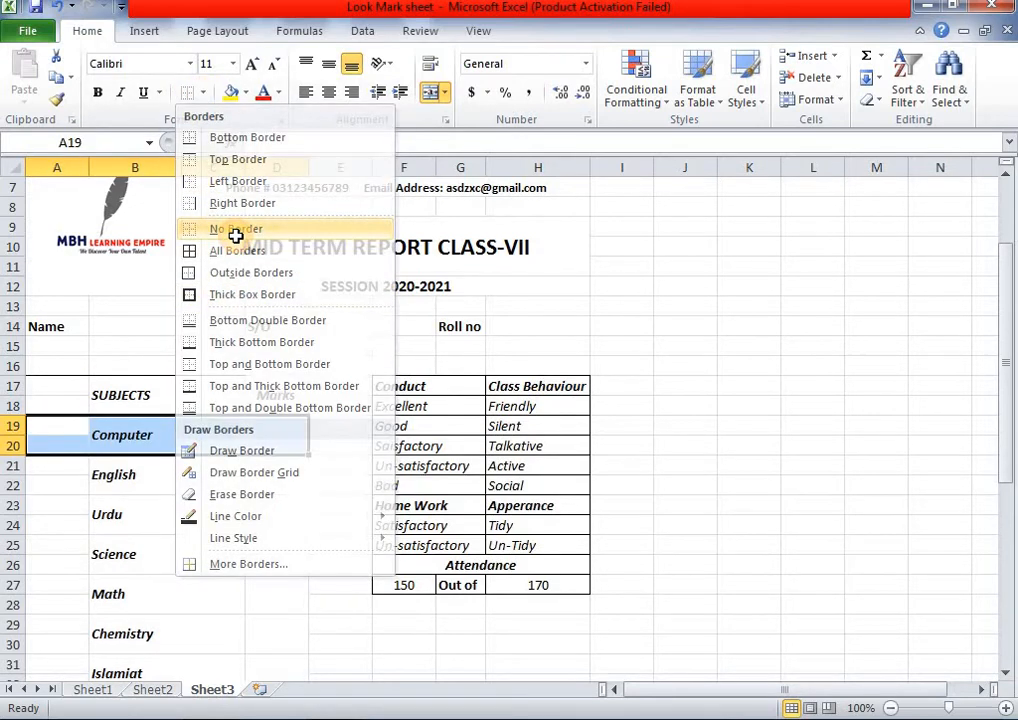
click(166, 474)
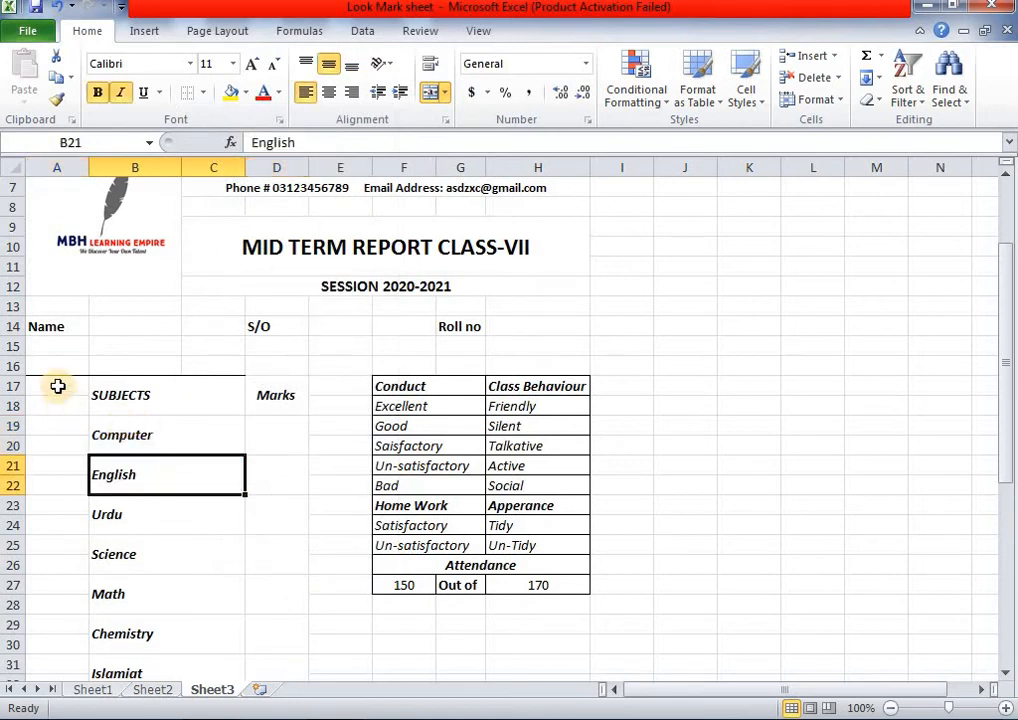
drag(58, 387, 276, 395)
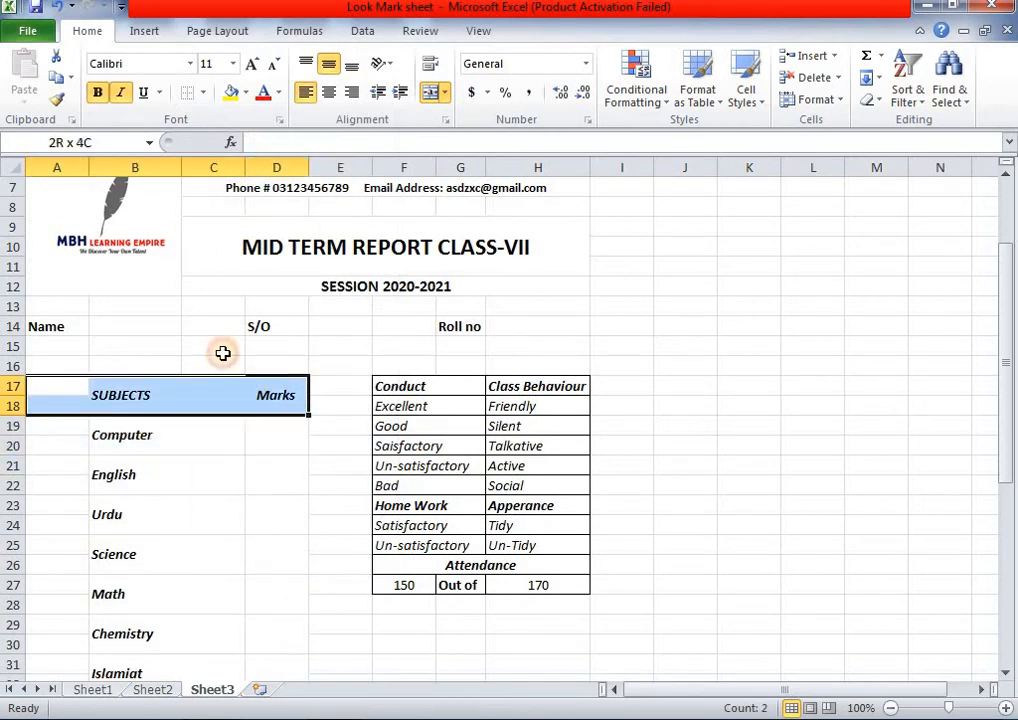
click(208, 92)
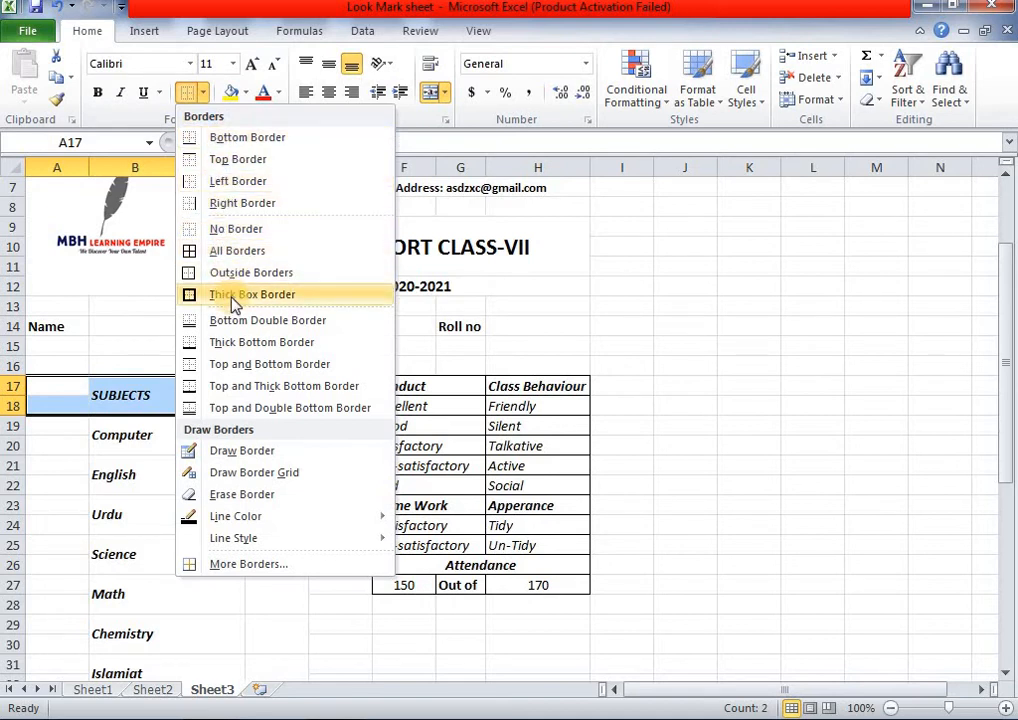
click(234, 302)
click(166, 479)
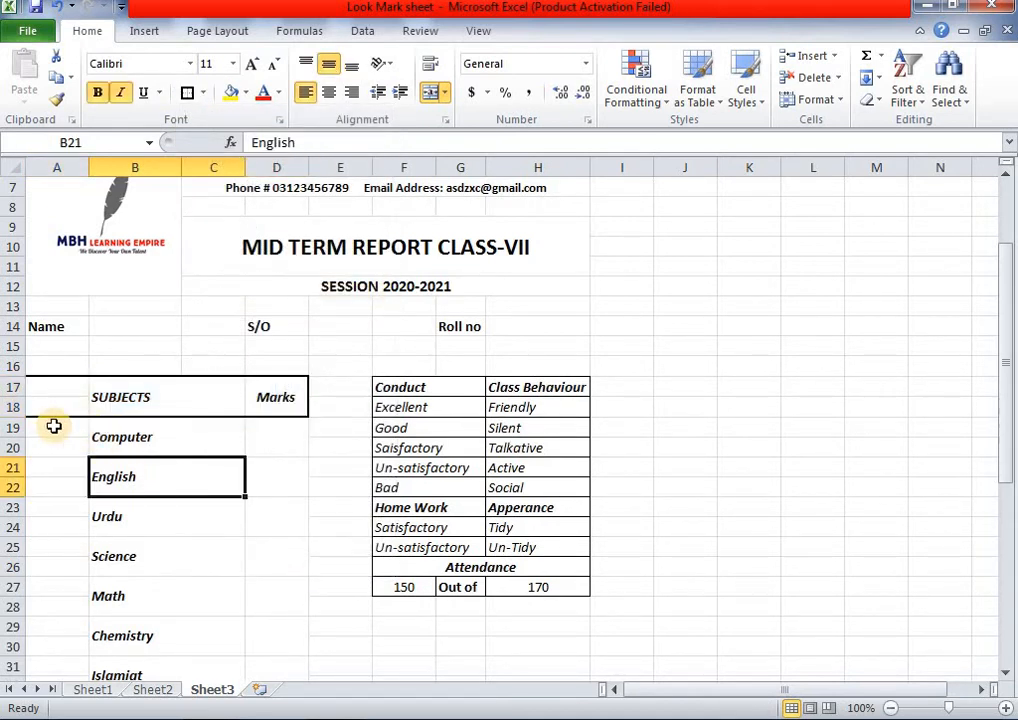
- Apply thick box borders to the Computer (A19:D20), English (A21:D22) and Urdu rows
drag(54, 426, 278, 452)
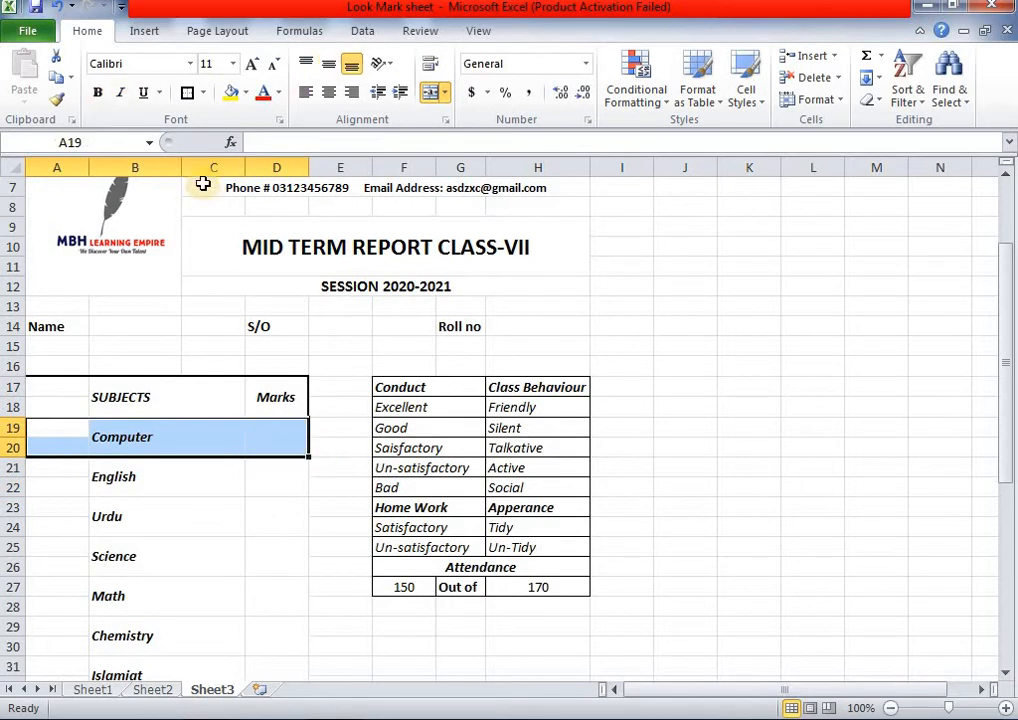
click(193, 96)
drag(61, 477, 262, 476)
click(192, 100)
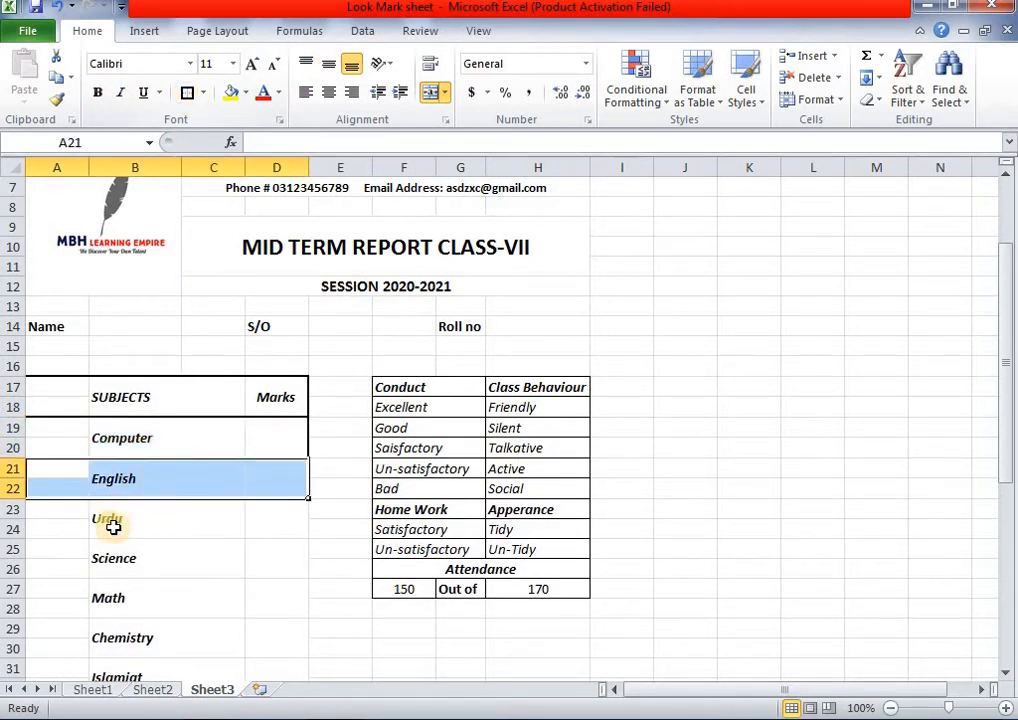
scroll(106, 527, down, 2)
drag(84, 395, 275, 410)
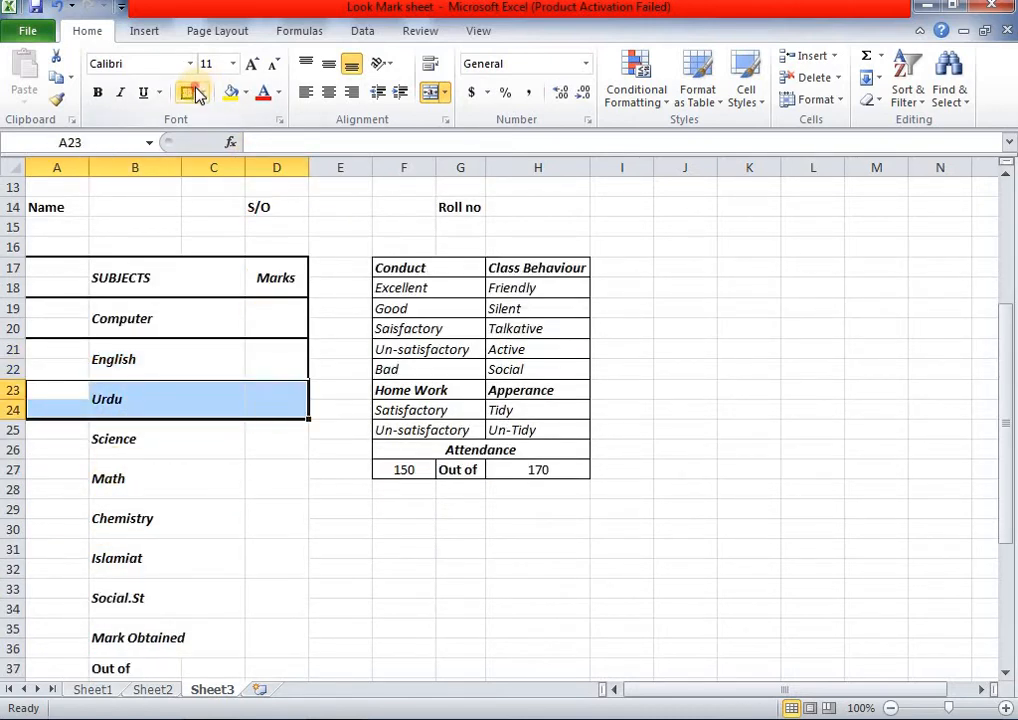
click(192, 93)
- Put thick box borders around the Science row A25:D26 and the Math row A27:D28
scroll(222, 395, down, 1)
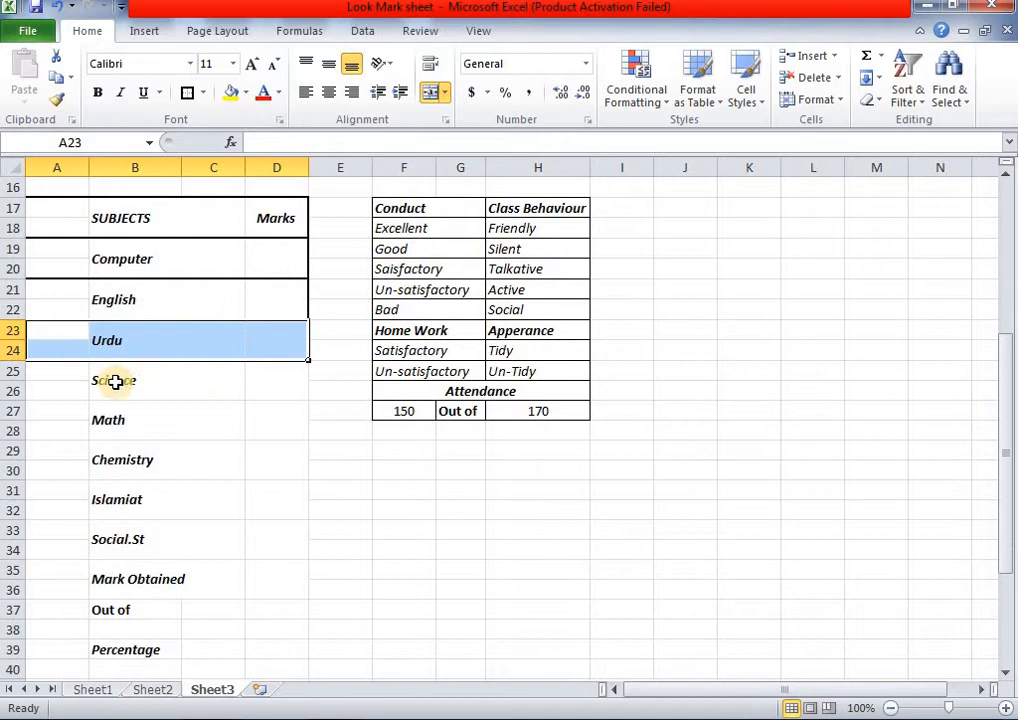
click(165, 408)
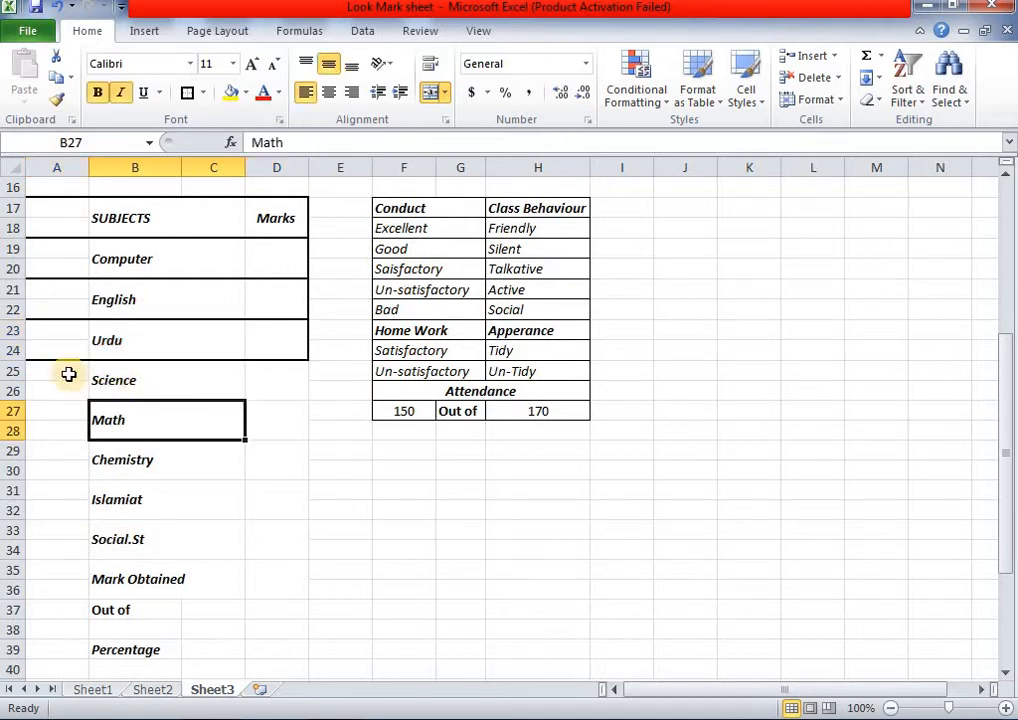
drag(68, 374, 239, 573)
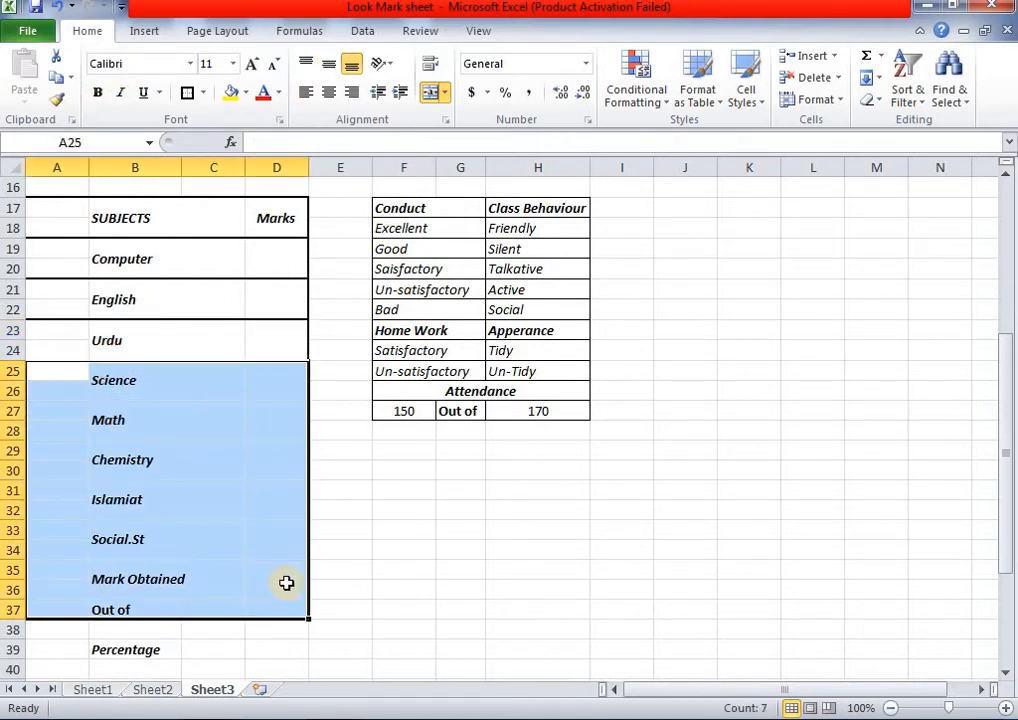
click(340, 530)
drag(82, 373, 281, 399)
click(190, 95)
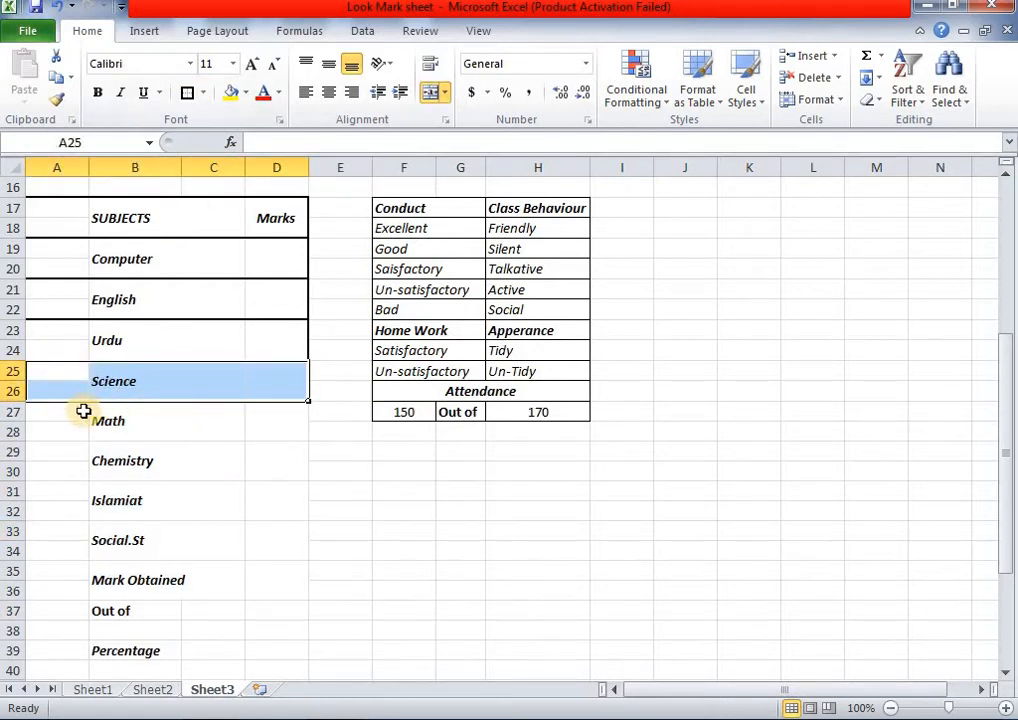
drag(83, 411, 266, 429)
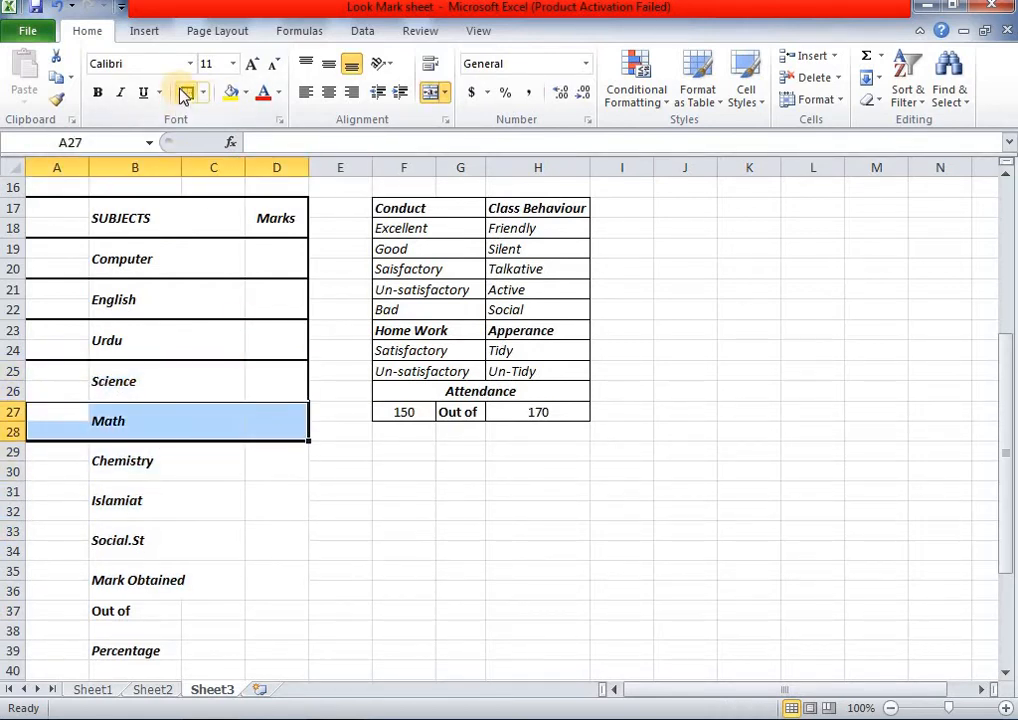
click(185, 95)
- Put thick box borders around the Chemistry, Islamiat and Social.St rows
scroll(109, 400, down, 1)
drag(109, 400, 270, 409)
click(185, 95)
scroll(190, 420, down, 2)
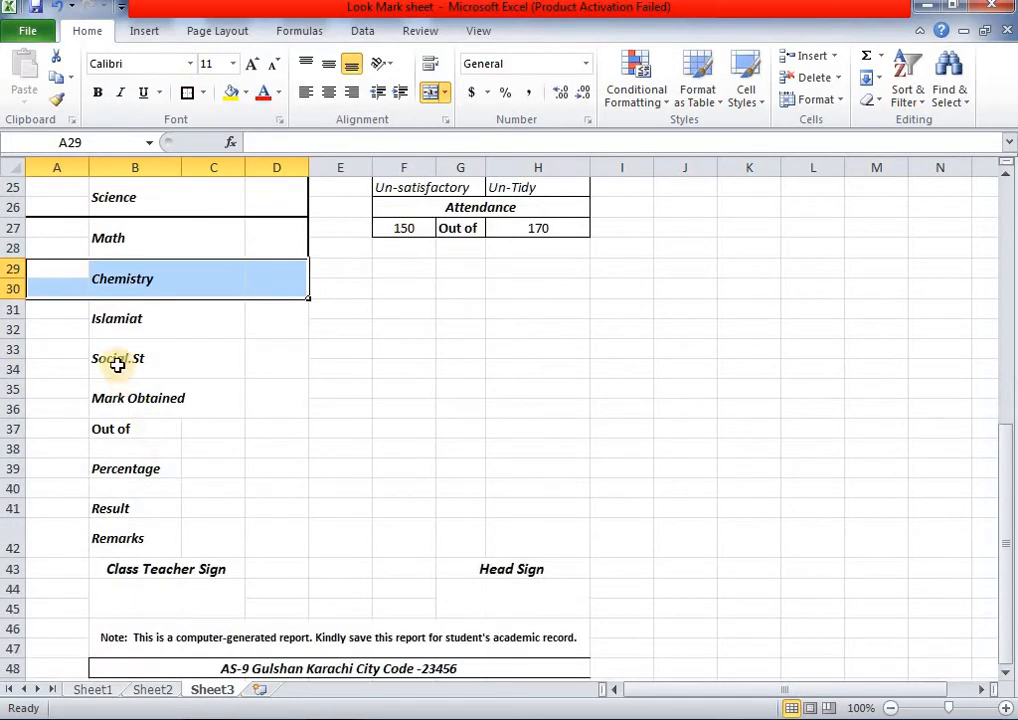
drag(84, 310, 265, 326)
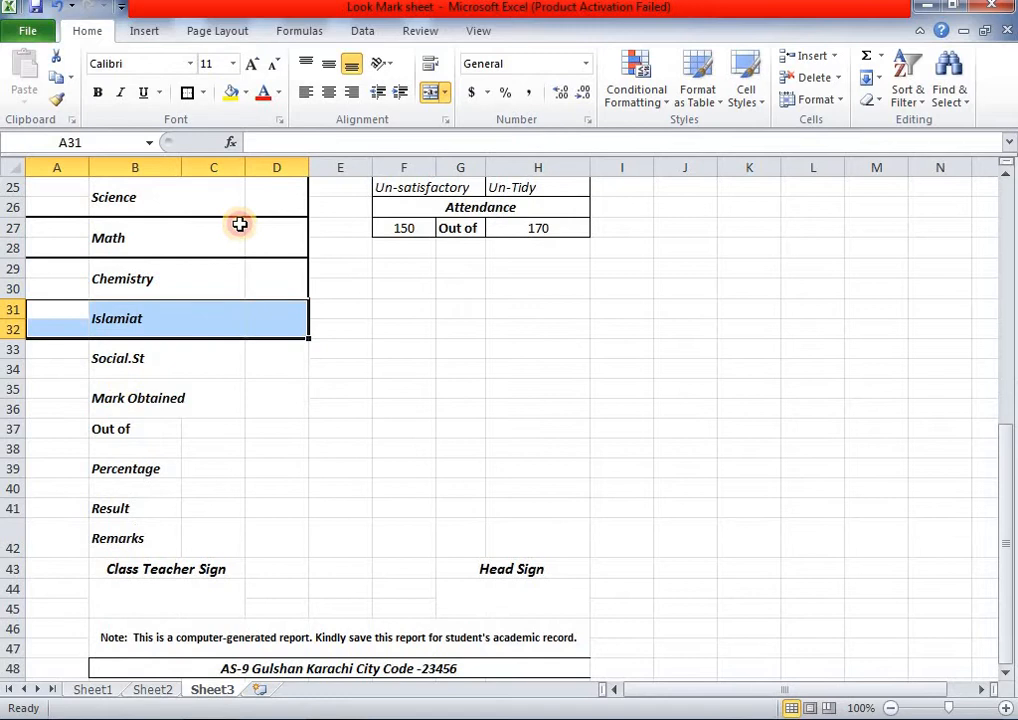
click(184, 101)
drag(74, 353, 265, 372)
click(187, 92)
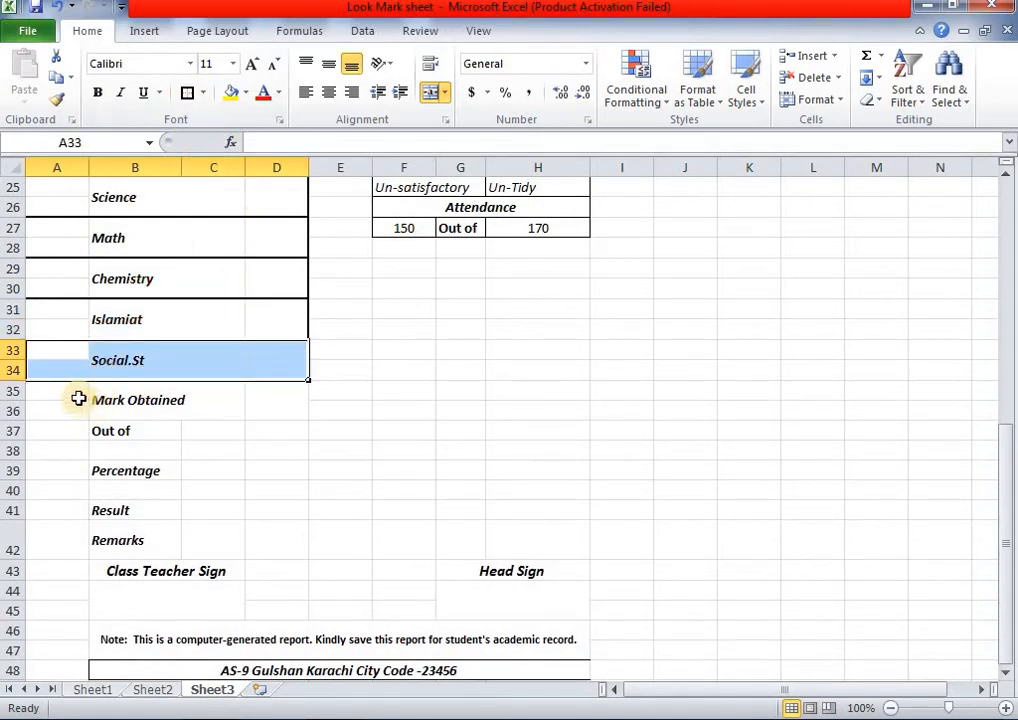
- Put thick box borders around the Mark Obtained, Out of and Percentage (A39:D40) rows
drag(79, 400, 268, 410)
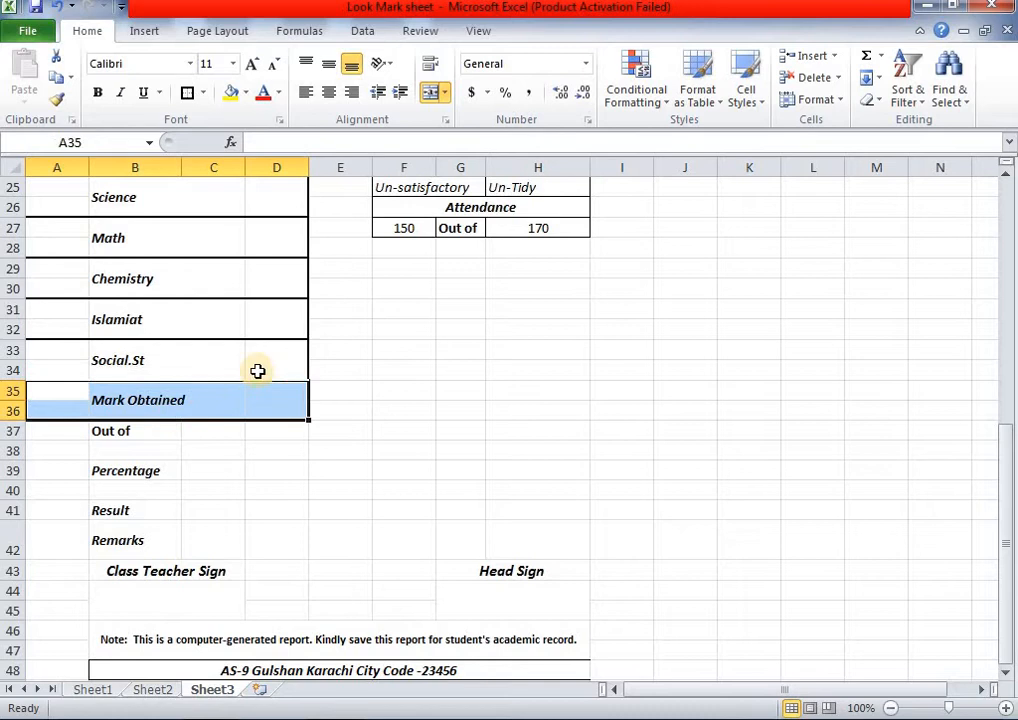
click(194, 92)
drag(44, 428, 262, 452)
click(194, 95)
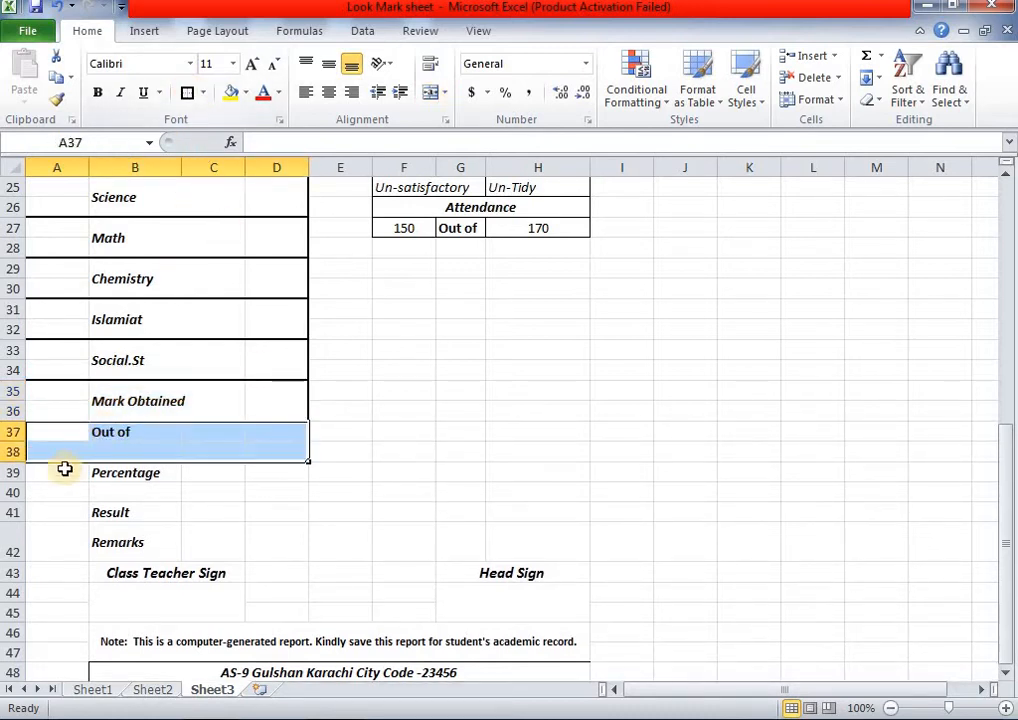
drag(66, 470, 257, 487)
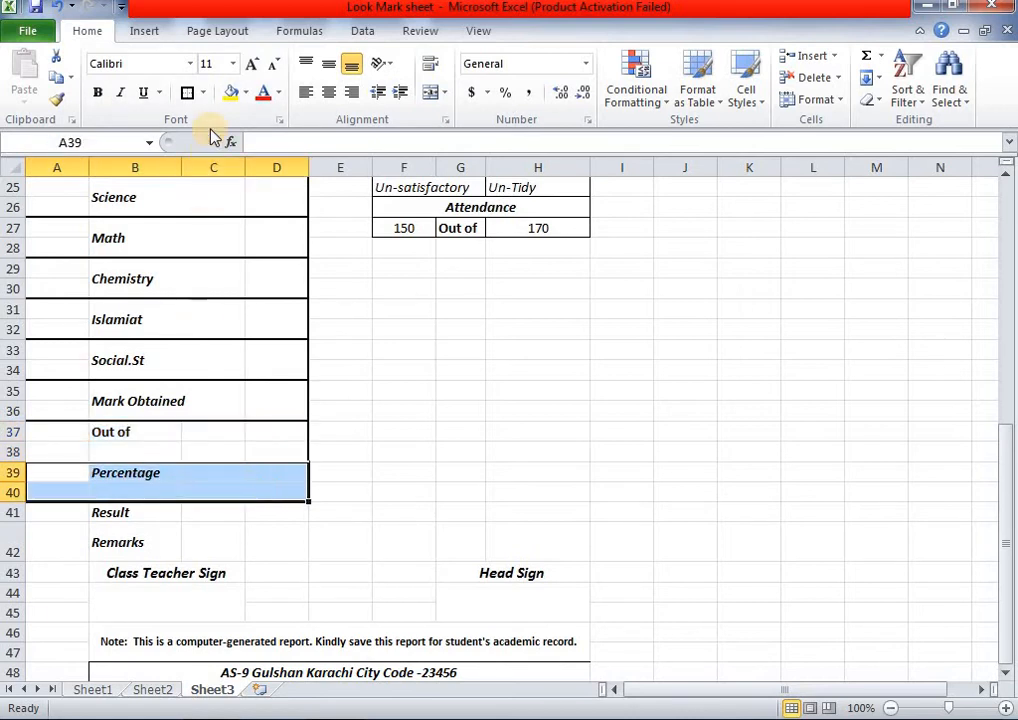
click(398, 538)
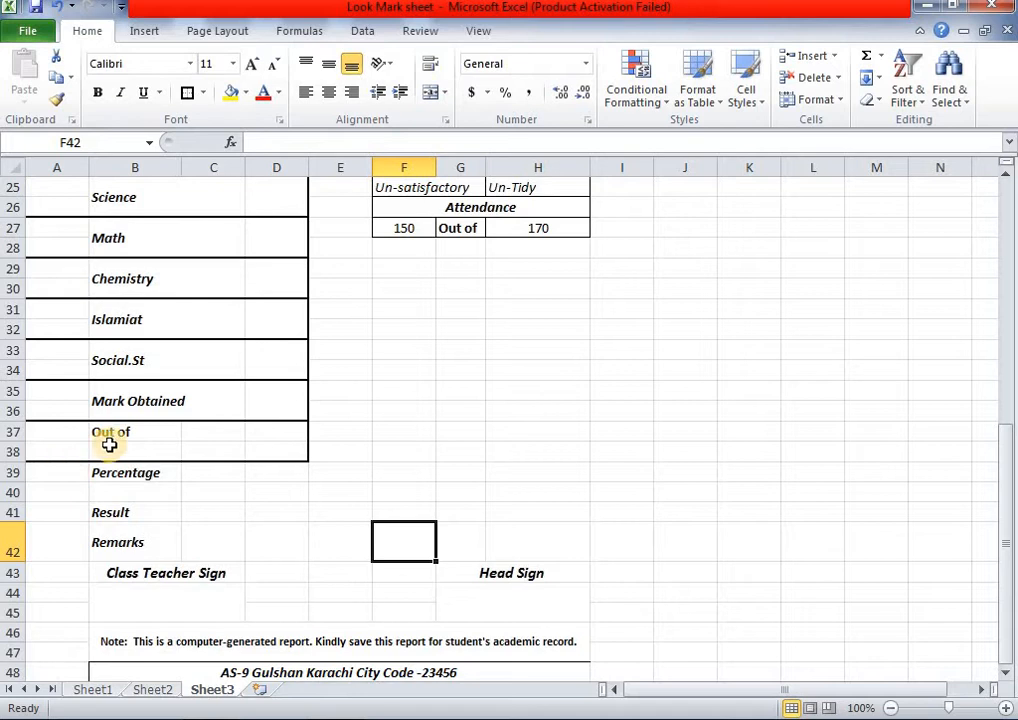
- Remove all borders from the two Out of rows A37:D38
drag(69, 431, 255, 455)
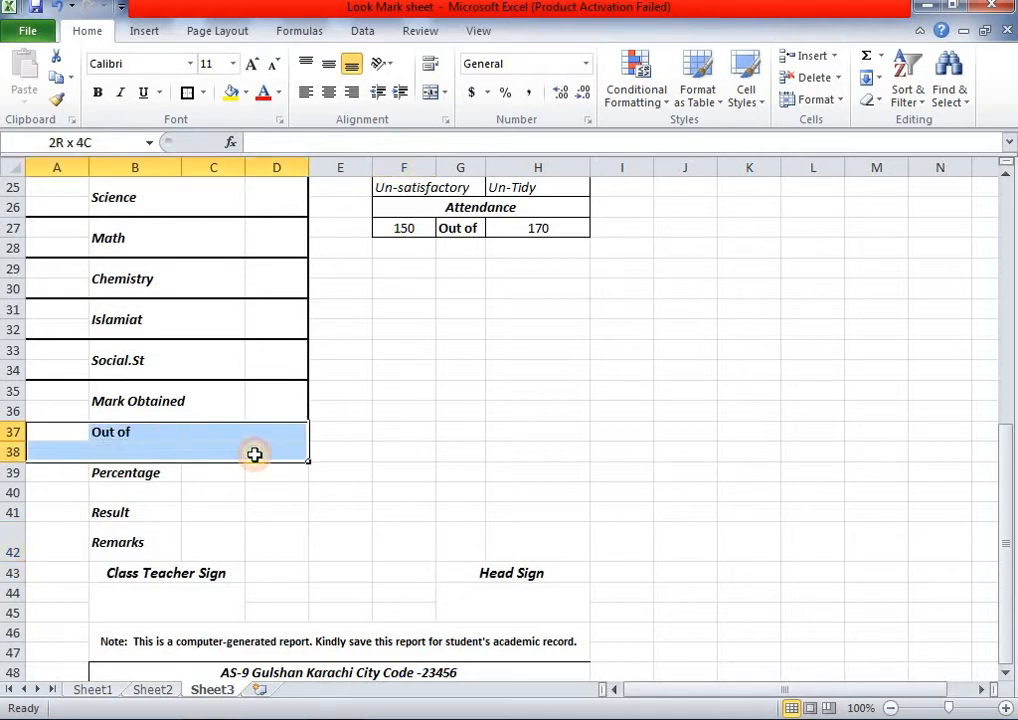
click(205, 92)
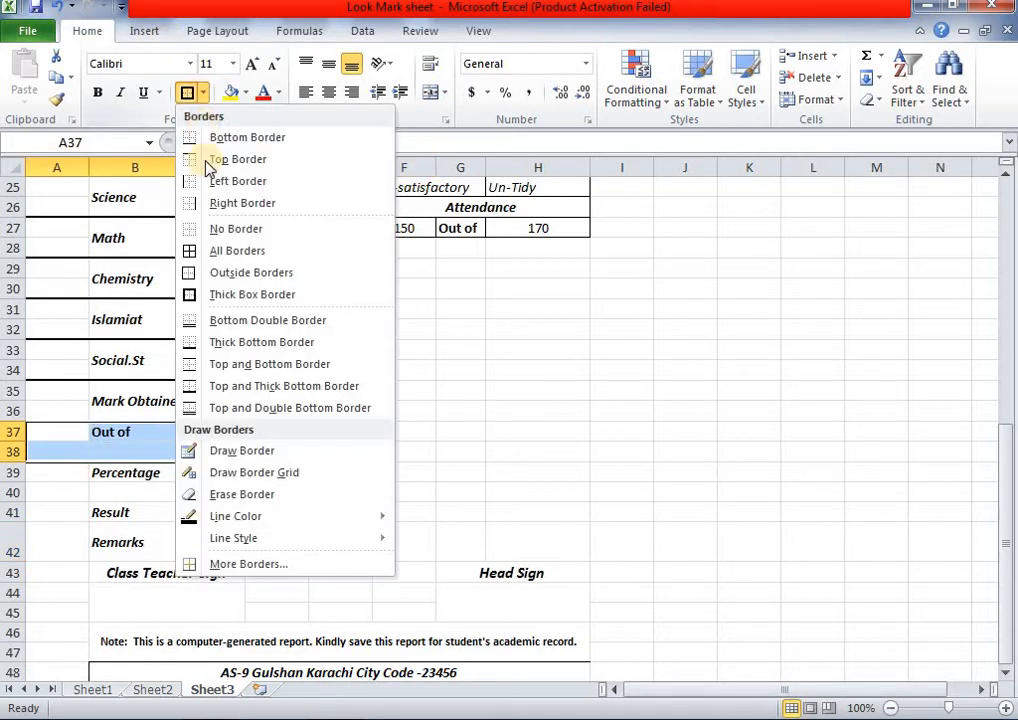
click(235, 229)
click(440, 402)
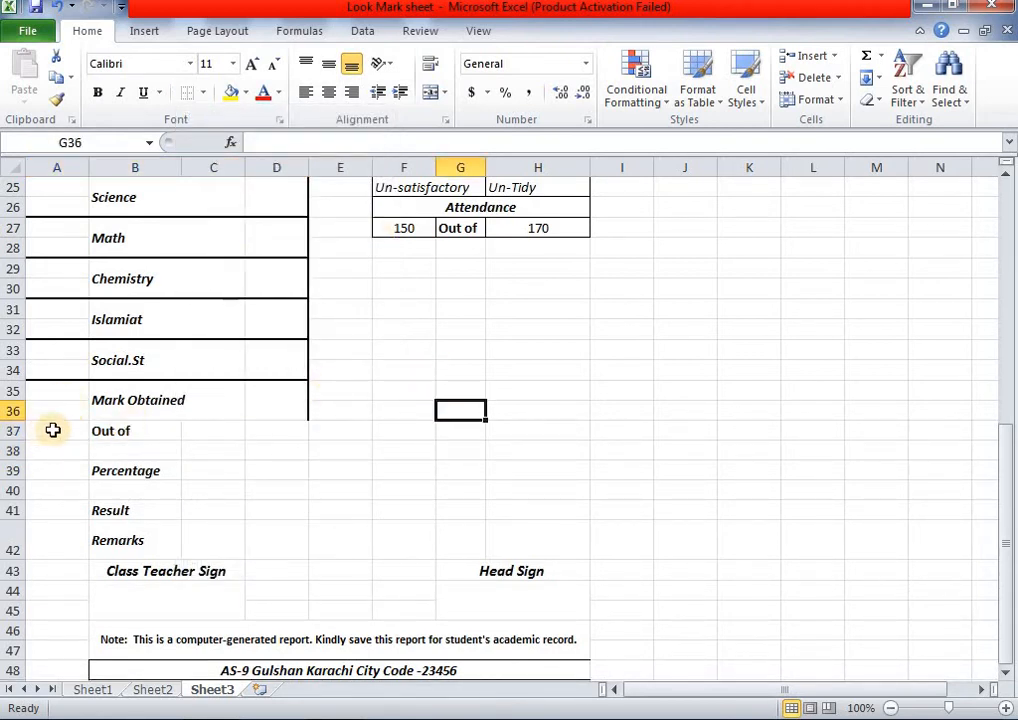
- Compare the Out of row with the Sheet2 template, then return to Sheet3
drag(53, 430, 262, 430)
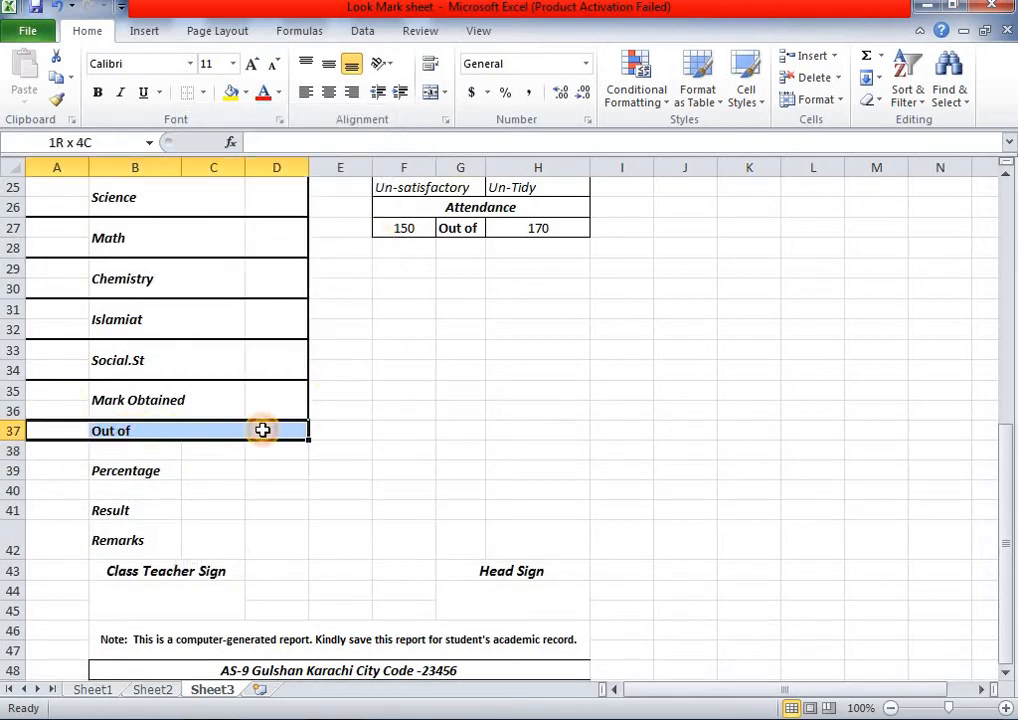
click(153, 689)
scroll(221, 542, down, 4)
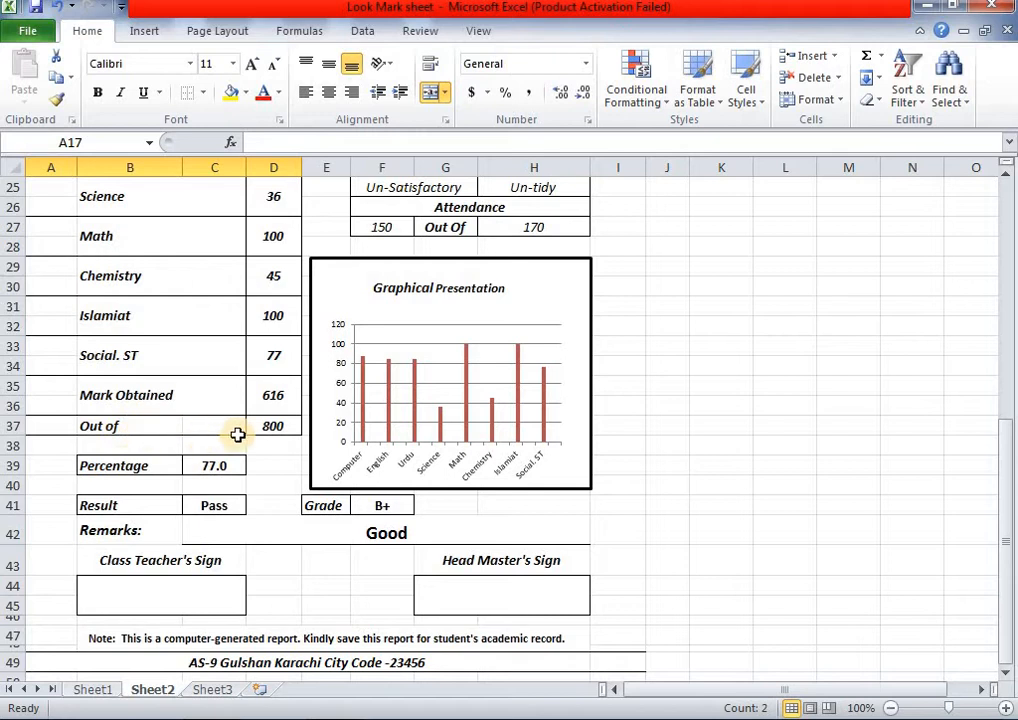
click(208, 689)
click(185, 450)
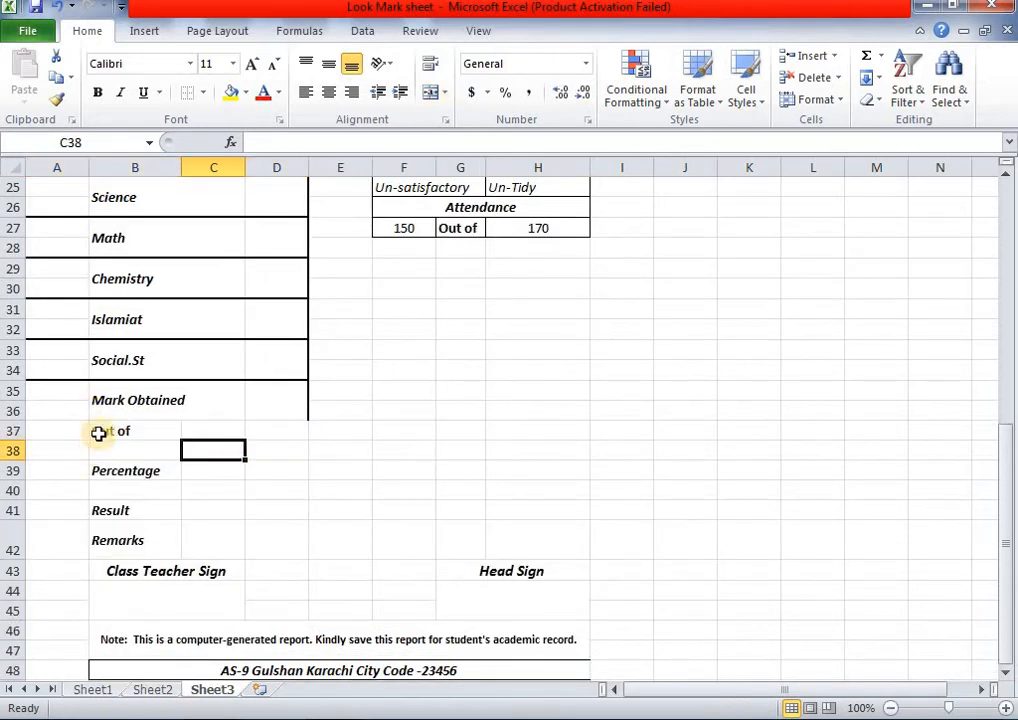
- Strip the existing borders from the Mark Obtained block A35:D36
drag(45, 429, 245, 427)
click(222, 427)
drag(55, 427, 206, 427)
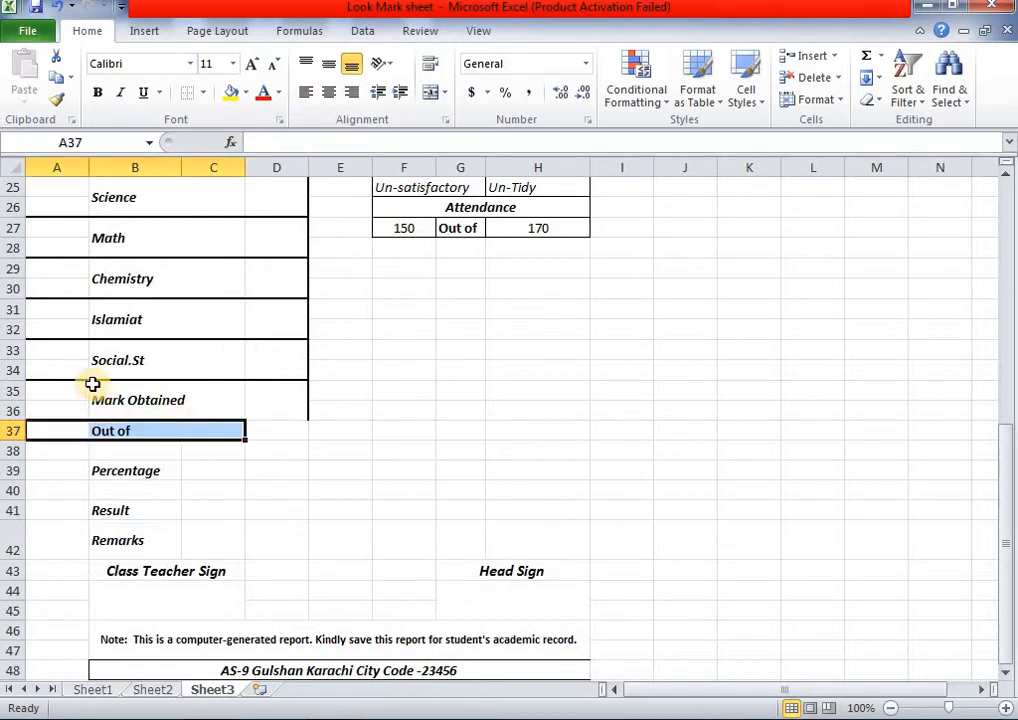
drag(57, 393, 261, 395)
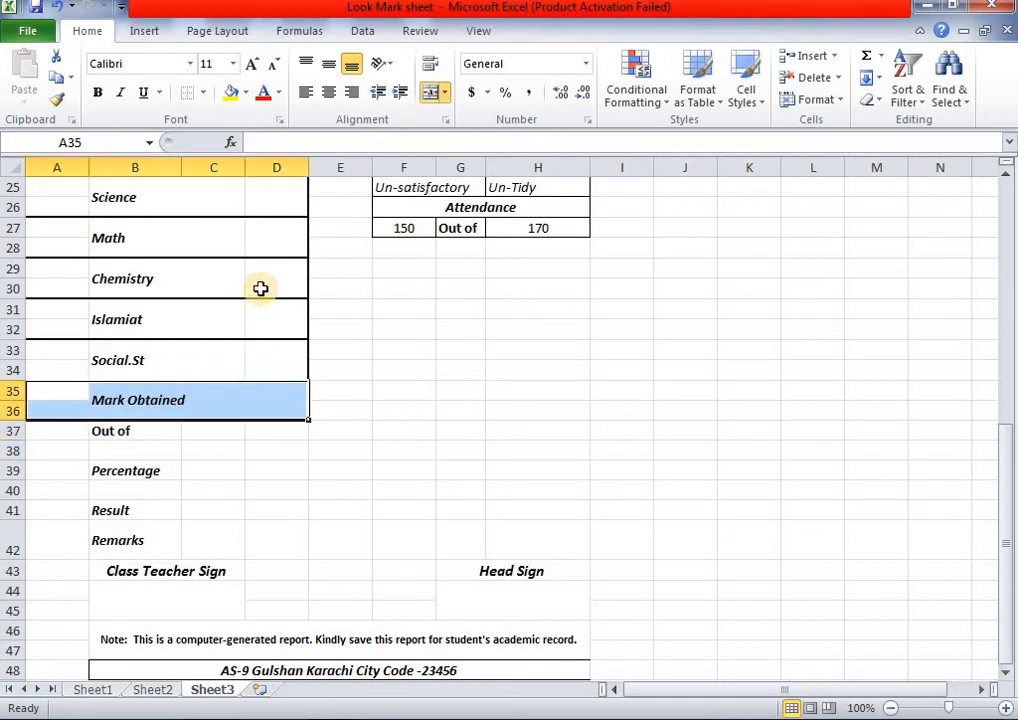
click(190, 92)
click(268, 448)
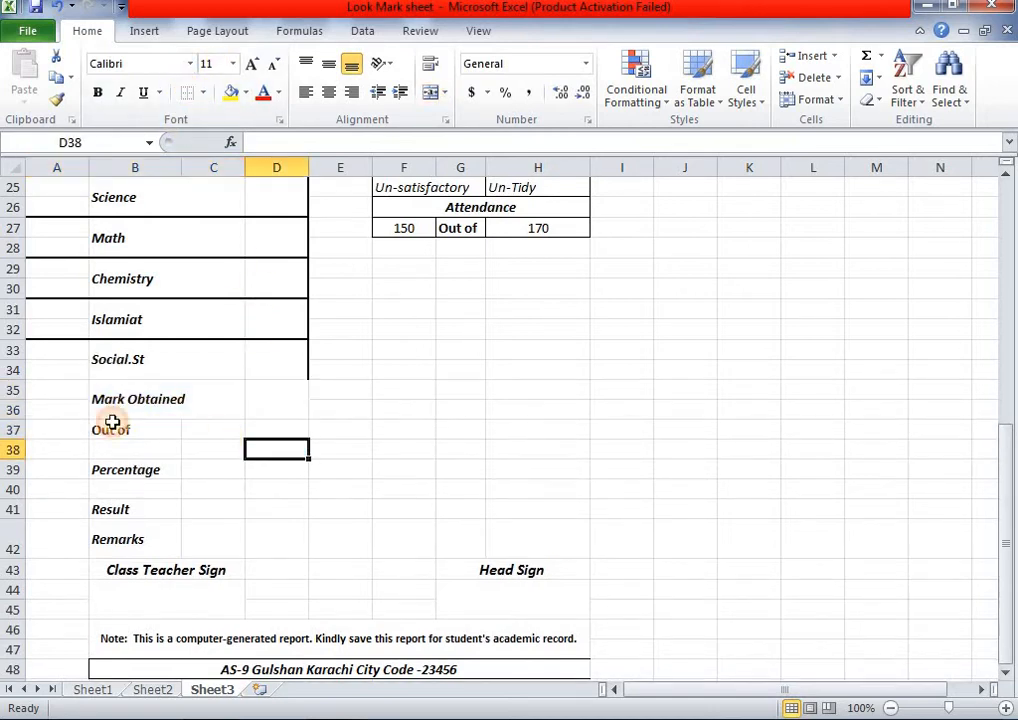
click(55, 357)
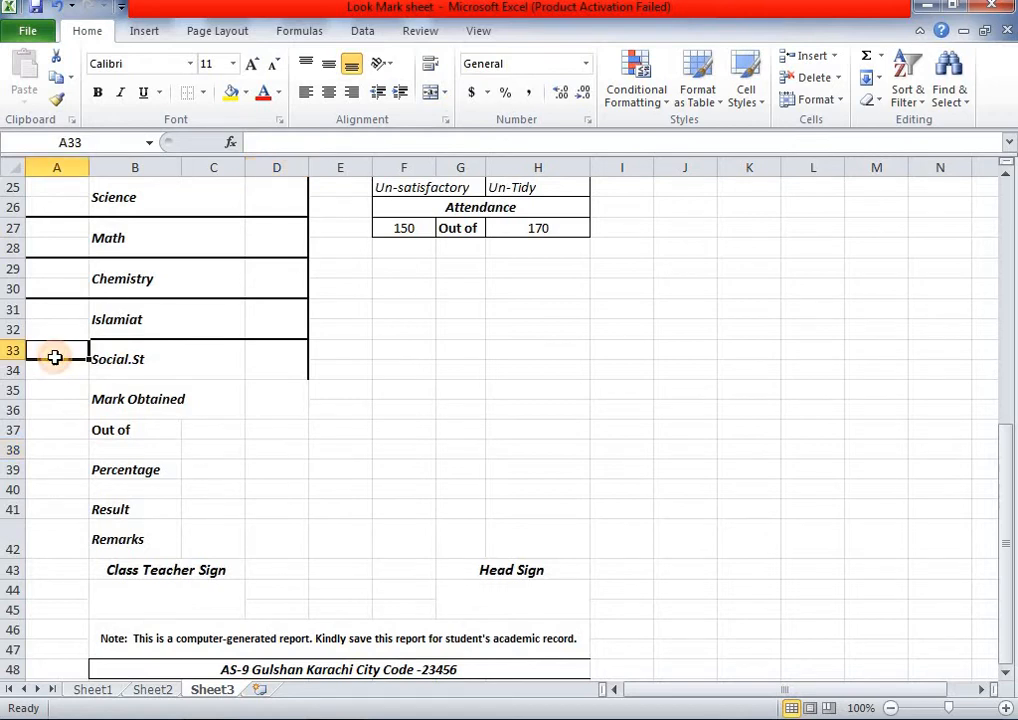
drag(55, 357, 139, 372)
click(48, 411)
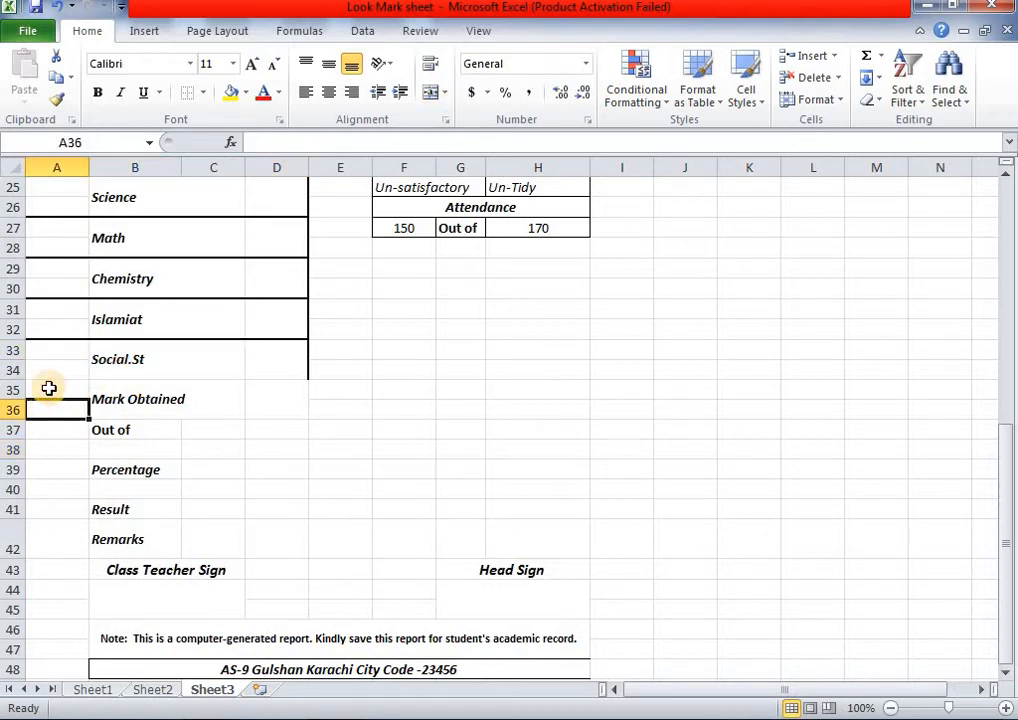
drag(48, 388, 266, 398)
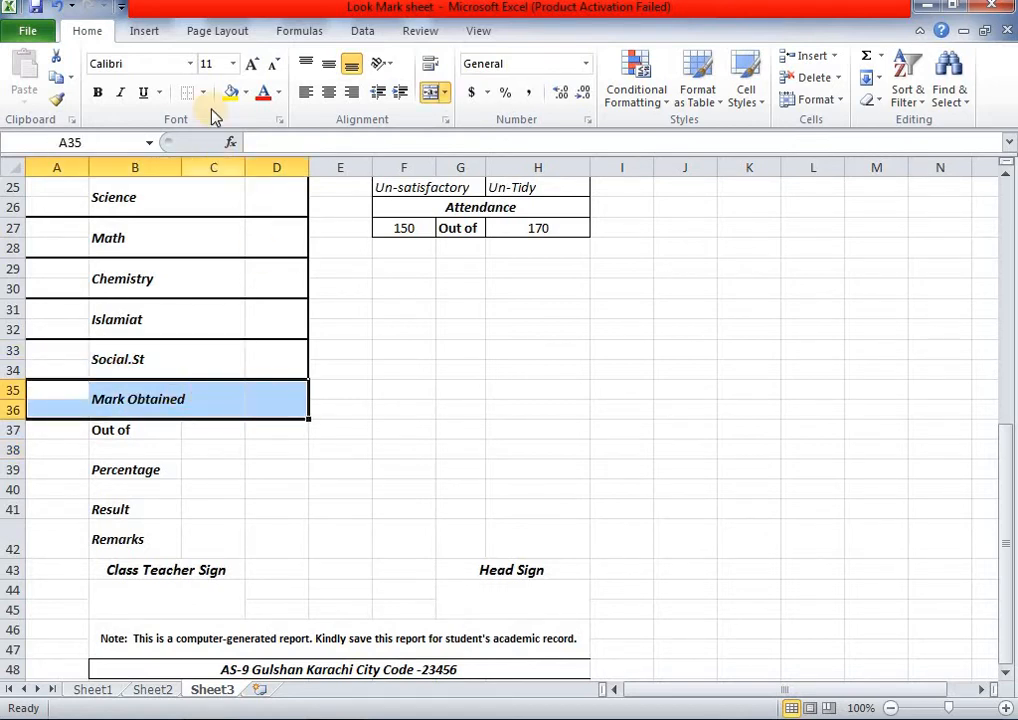
click(186, 93)
click(210, 470)
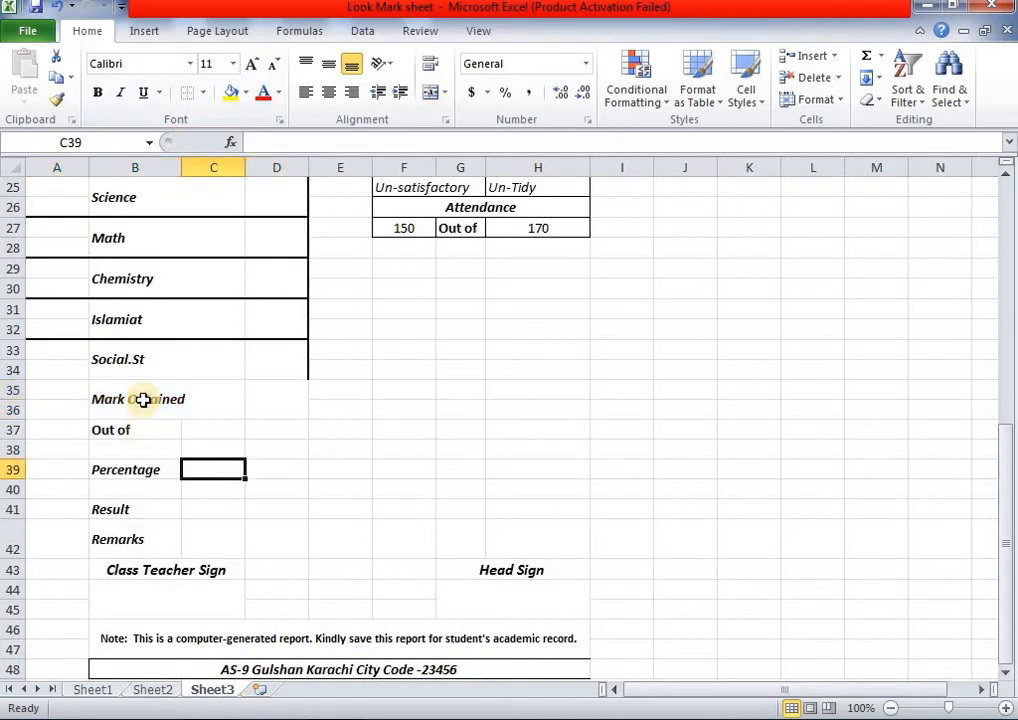
- Give the Mark Obtained block A35:D36 a thick box border
click(70, 397)
drag(117, 397, 255, 392)
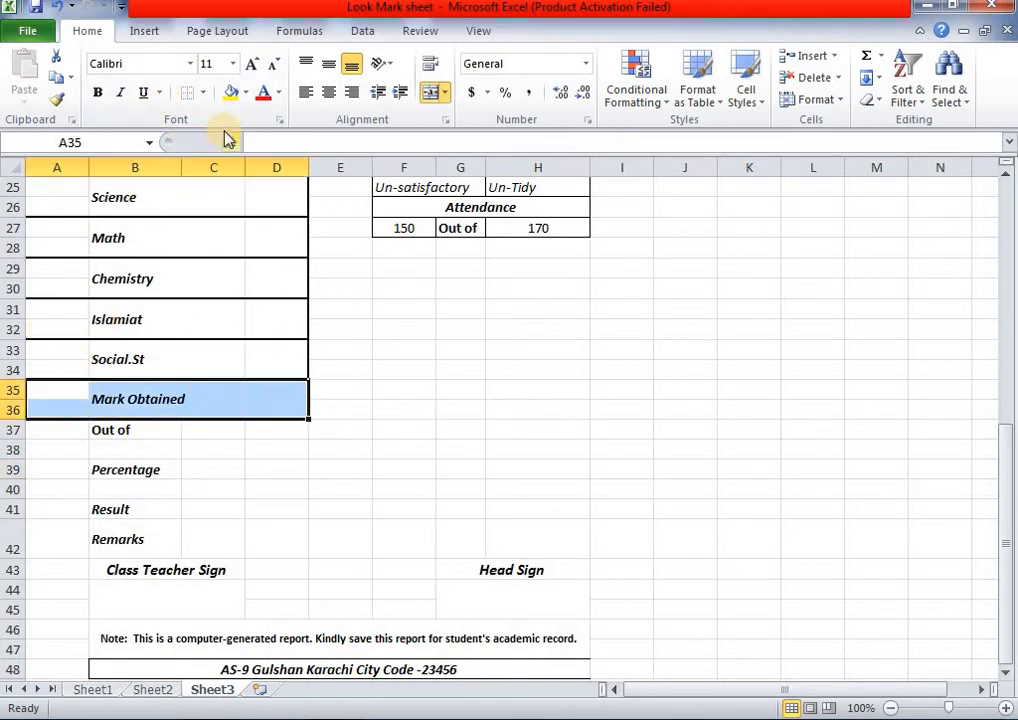
click(203, 93)
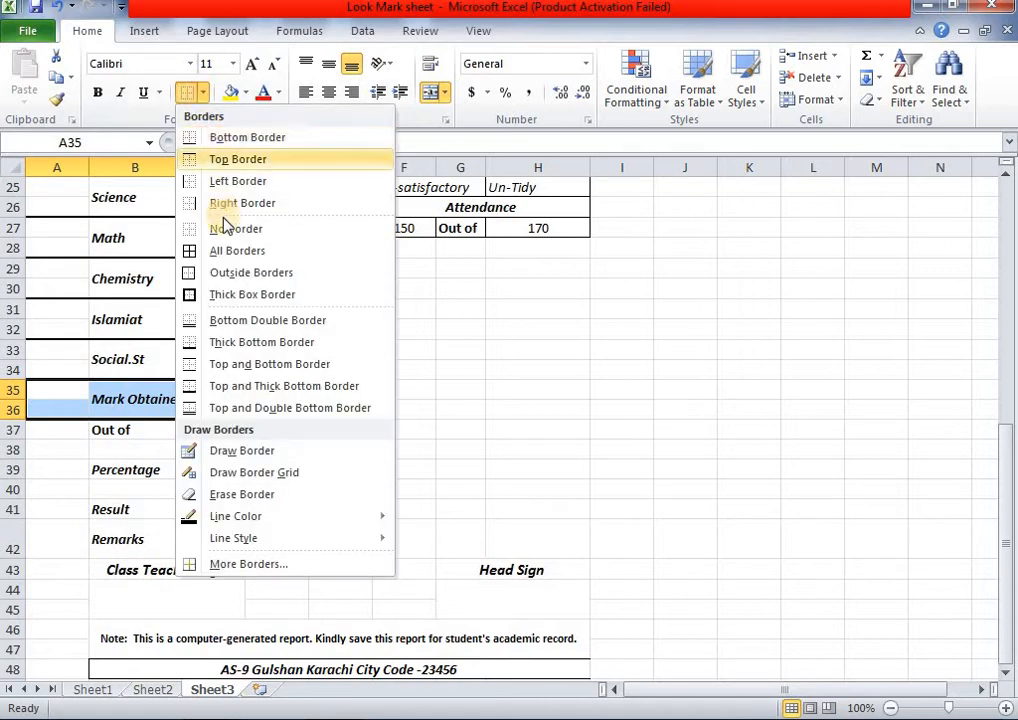
click(240, 296)
click(393, 428)
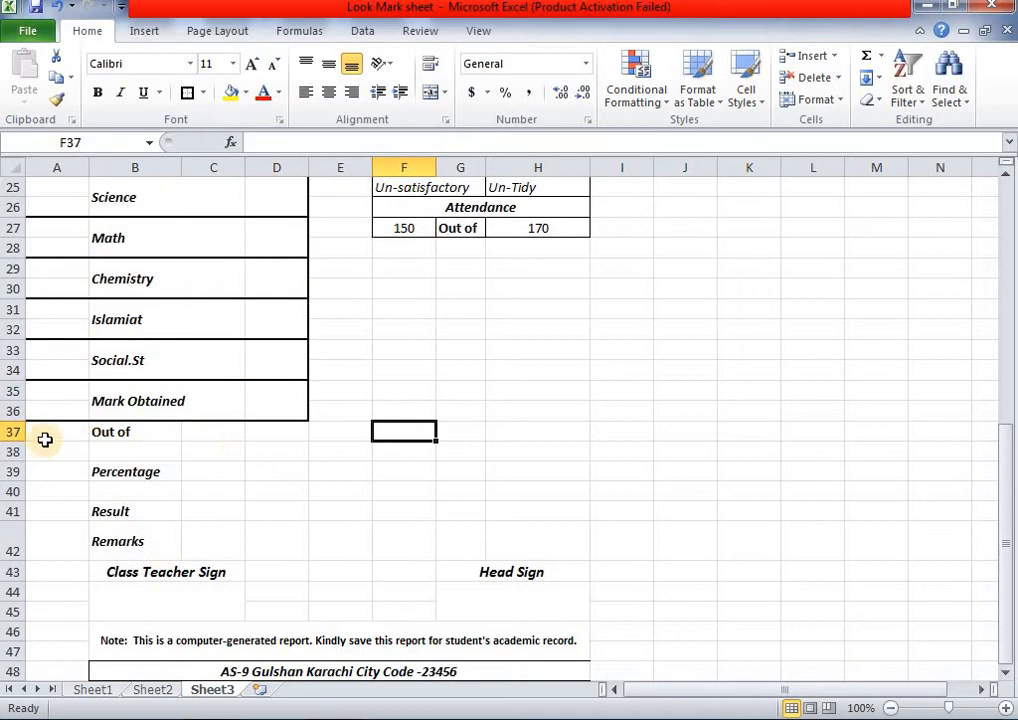
- Apply a thick box border to the single Out of row A37:D37
drag(54, 430, 201, 434)
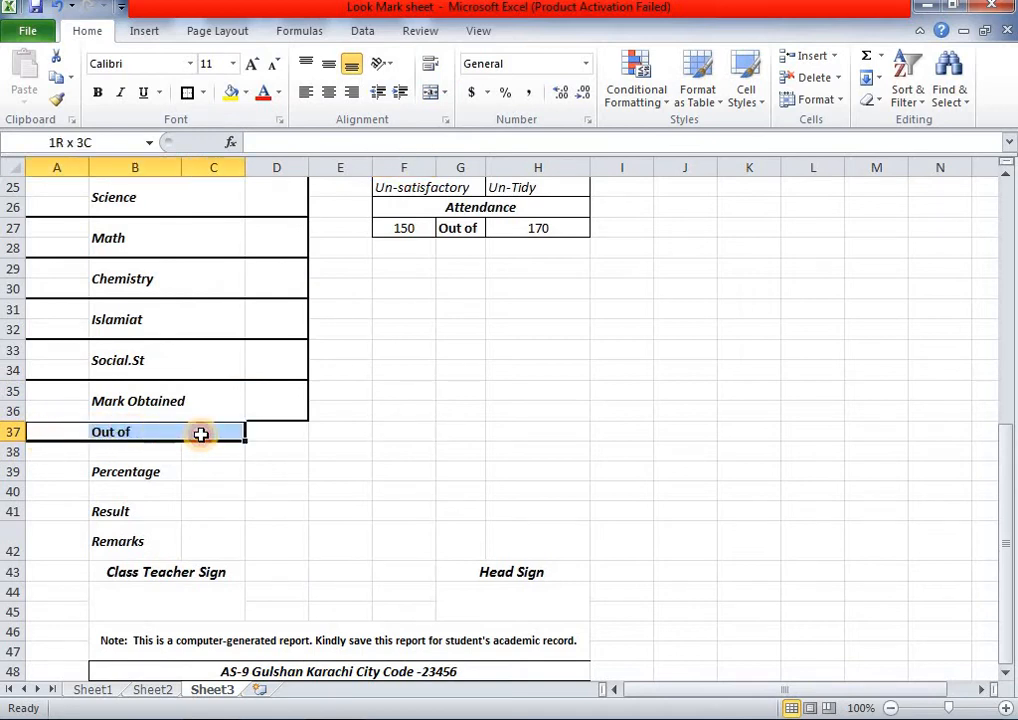
click(201, 434)
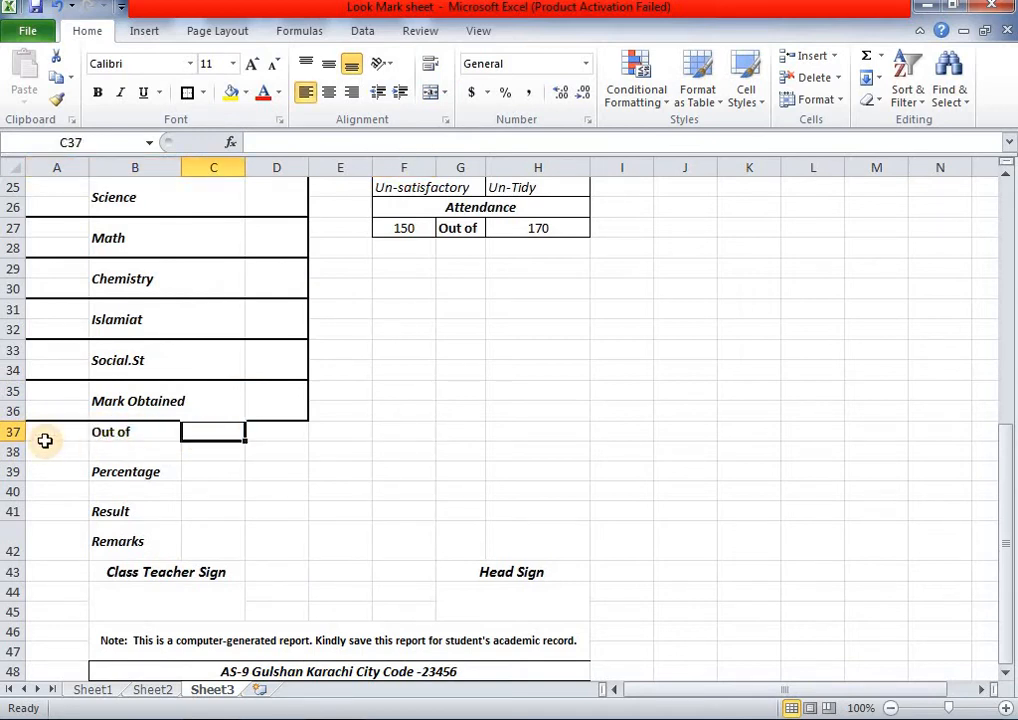
drag(65, 433, 277, 432)
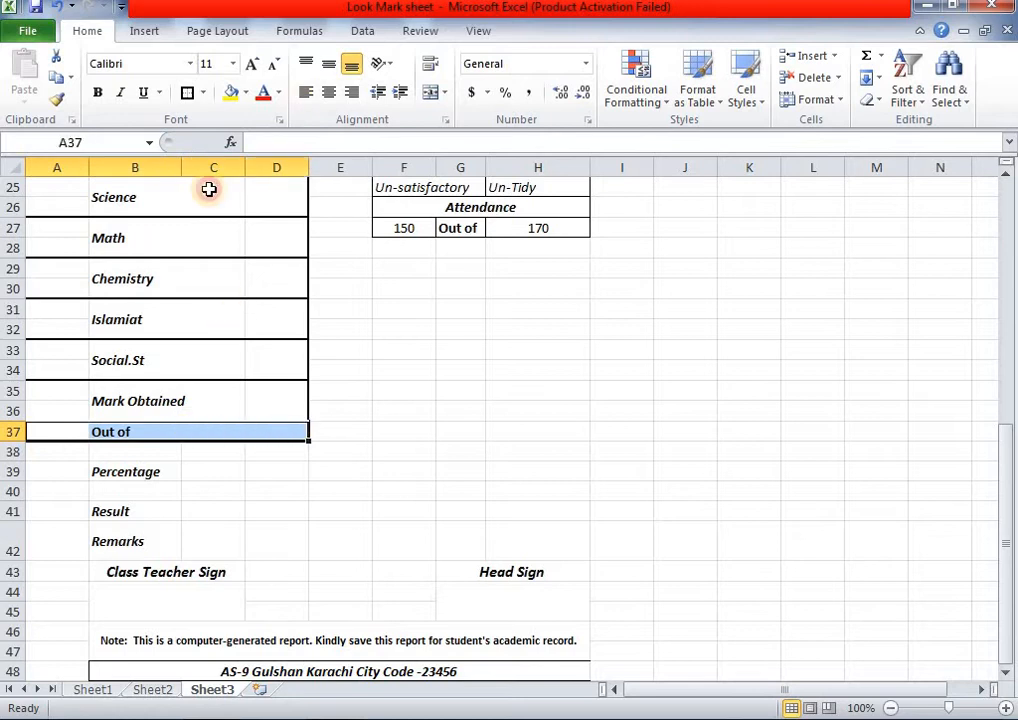
click(187, 92)
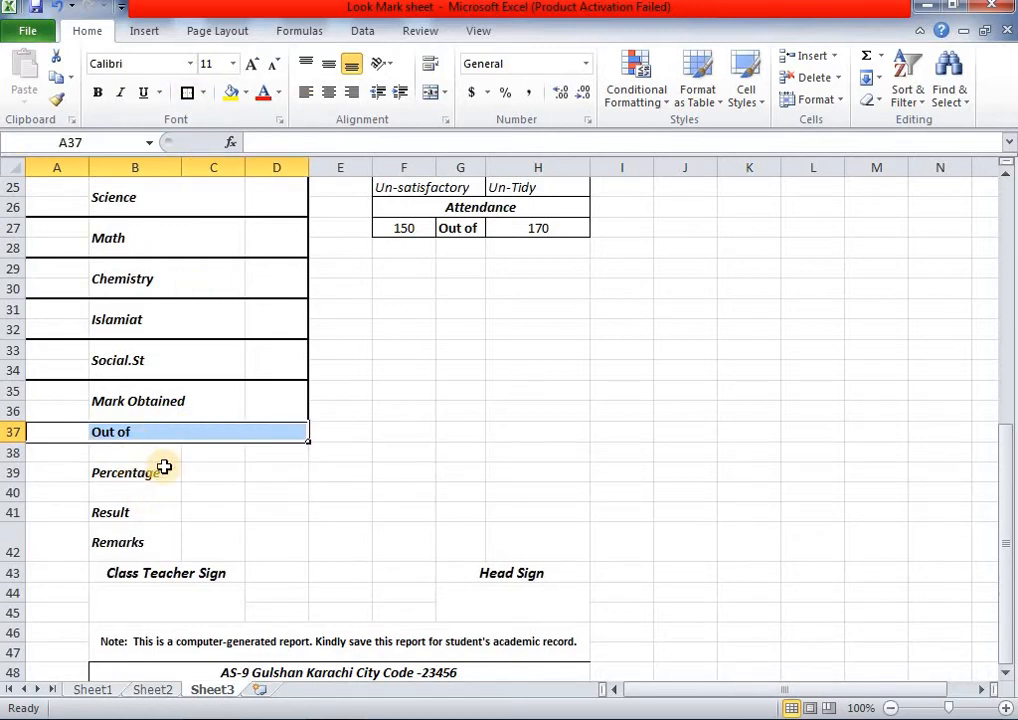
click(255, 436)
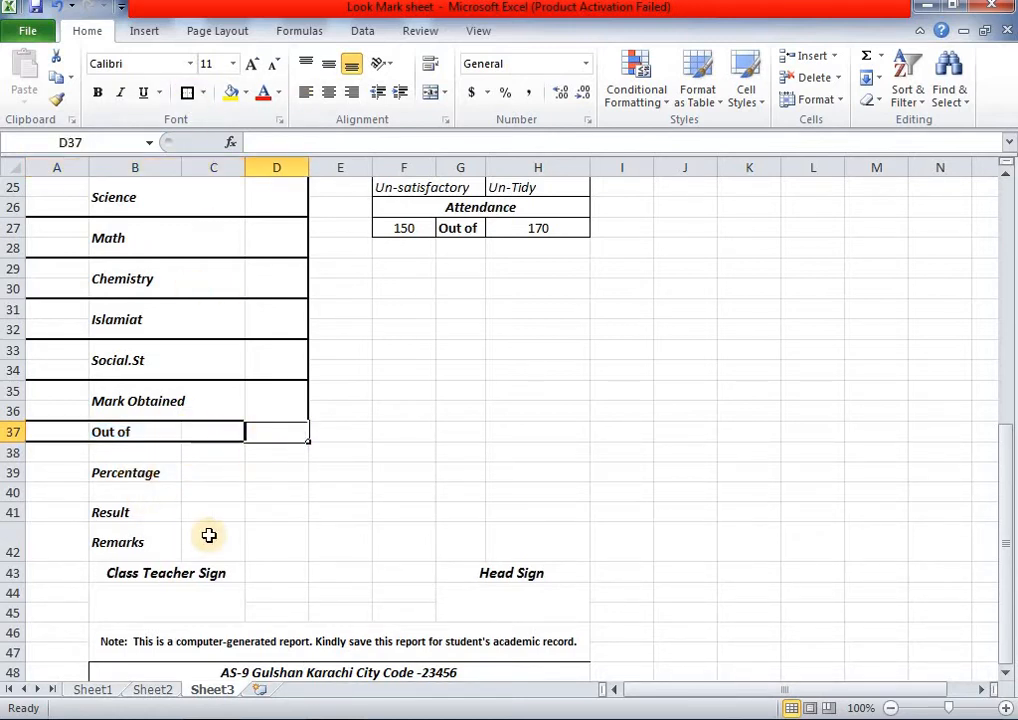
click(238, 514)
drag(45, 473, 277, 473)
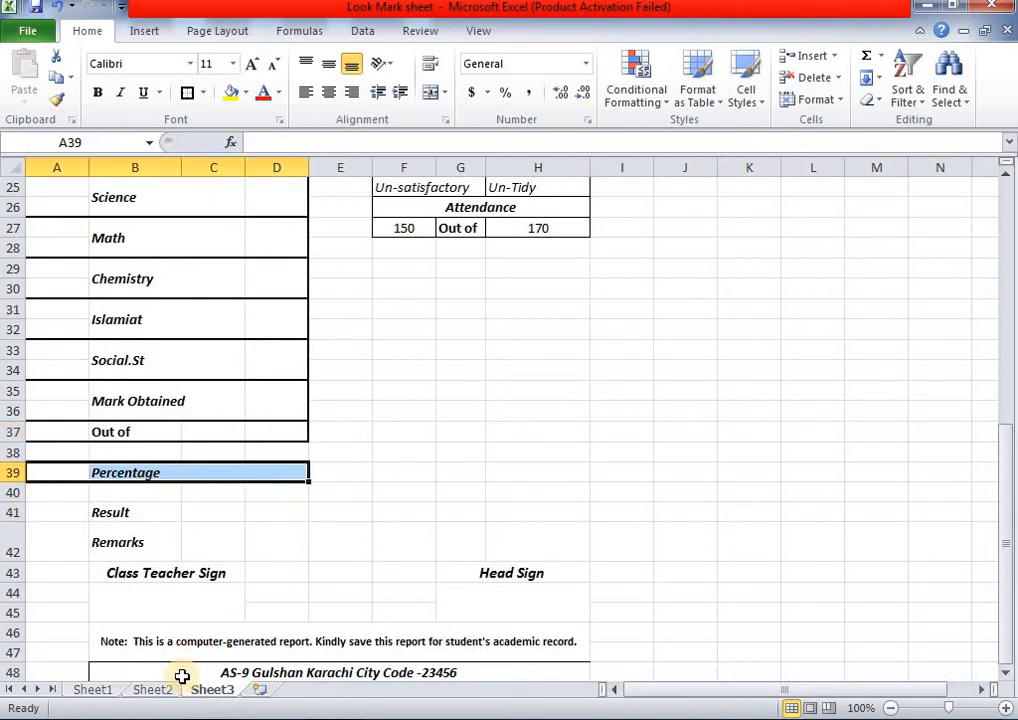
- After checking Sheet2, put thick box borders around Percentage B39:C39 and Result B41:C41
click(153, 690)
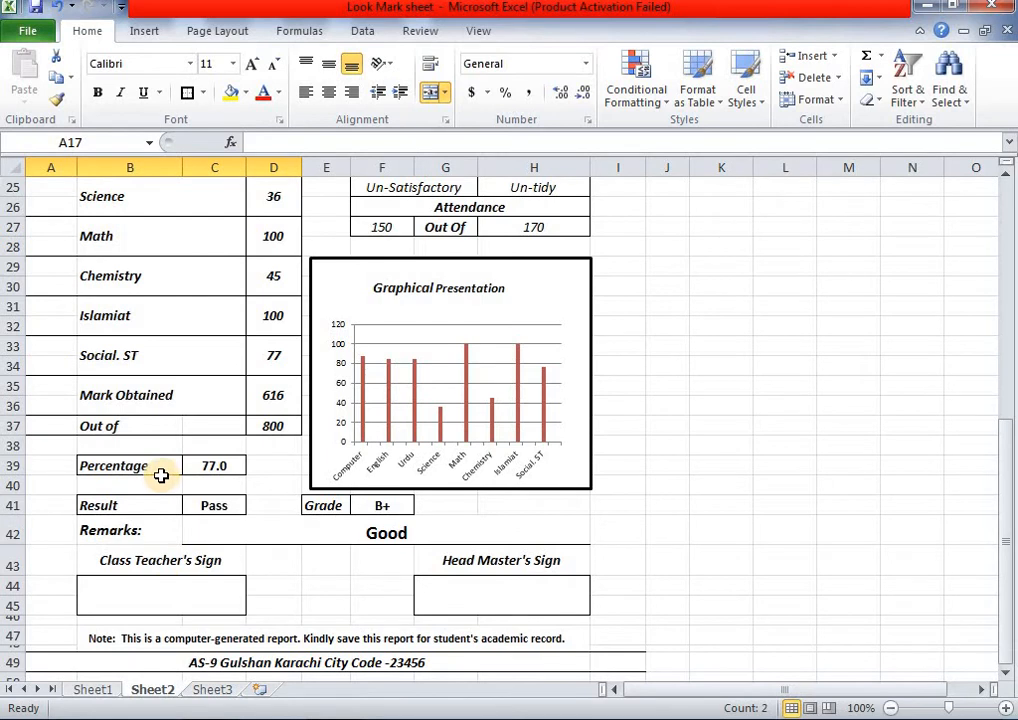
click(208, 690)
click(136, 493)
drag(141, 473, 200, 470)
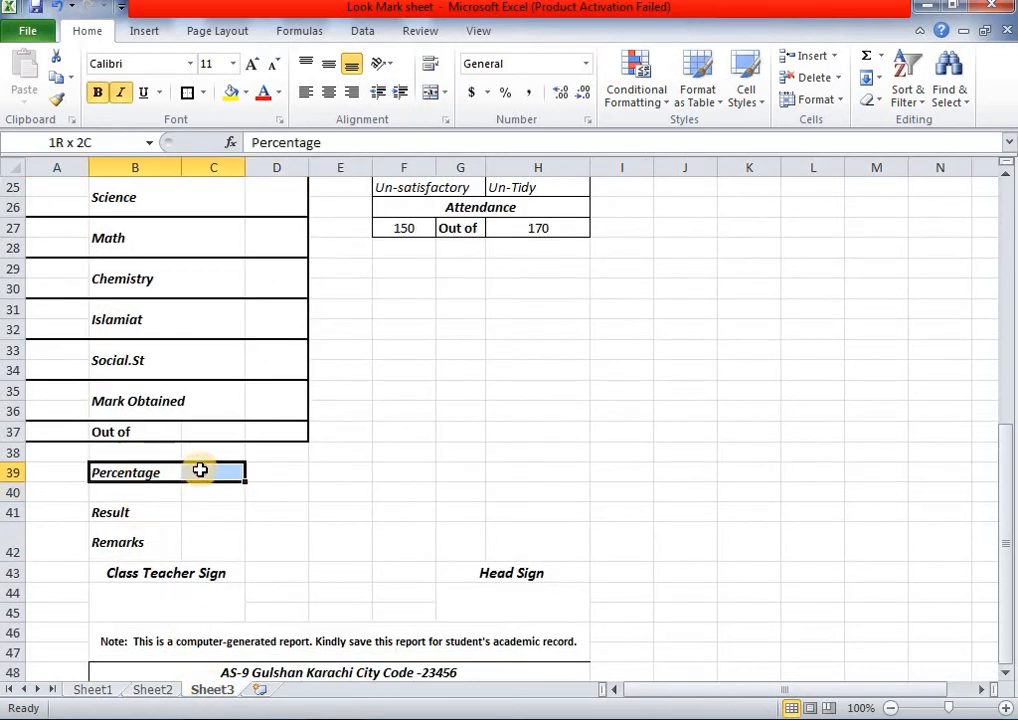
click(187, 94)
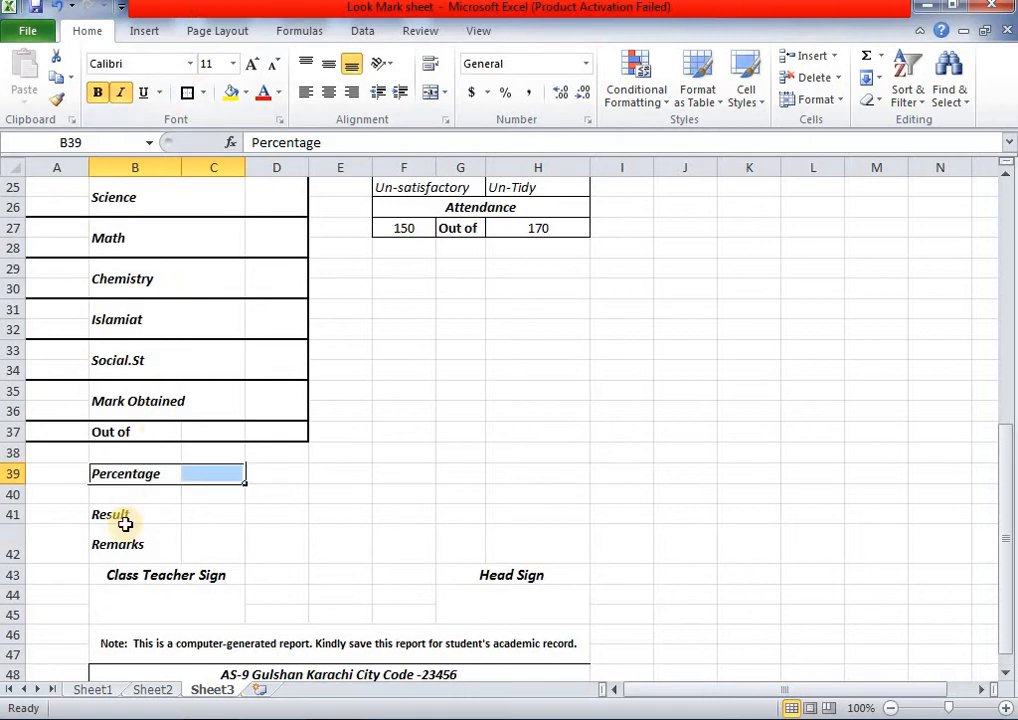
drag(136, 520, 200, 518)
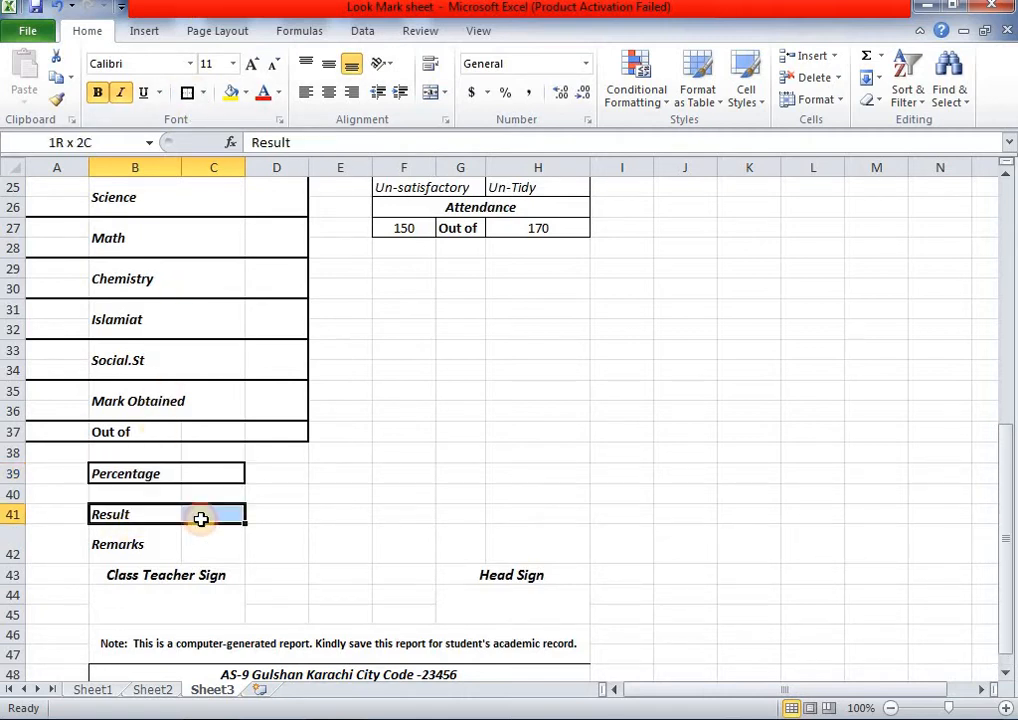
click(187, 94)
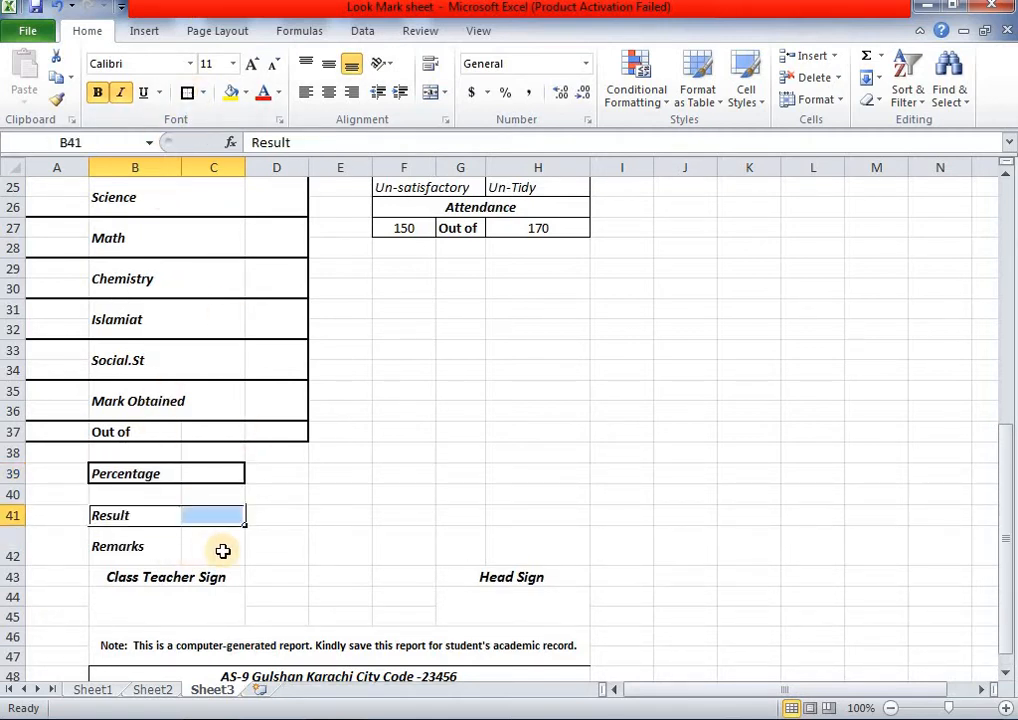
- Merge and center C42:H42 into a single remarks cell
drag(222, 551, 525, 543)
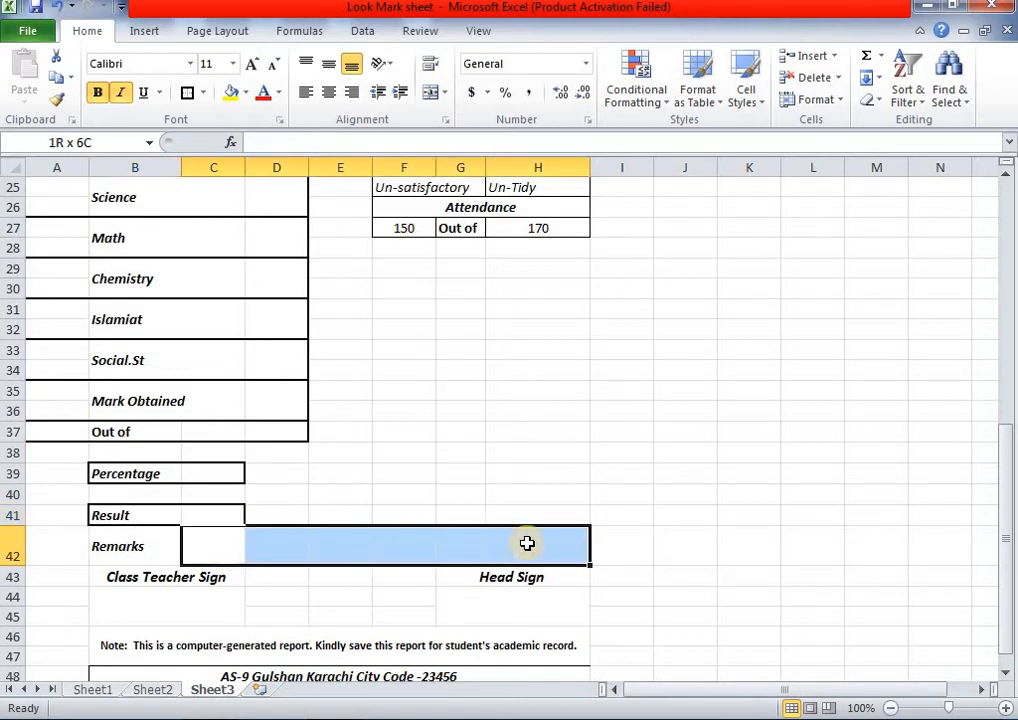
click(437, 95)
click(563, 449)
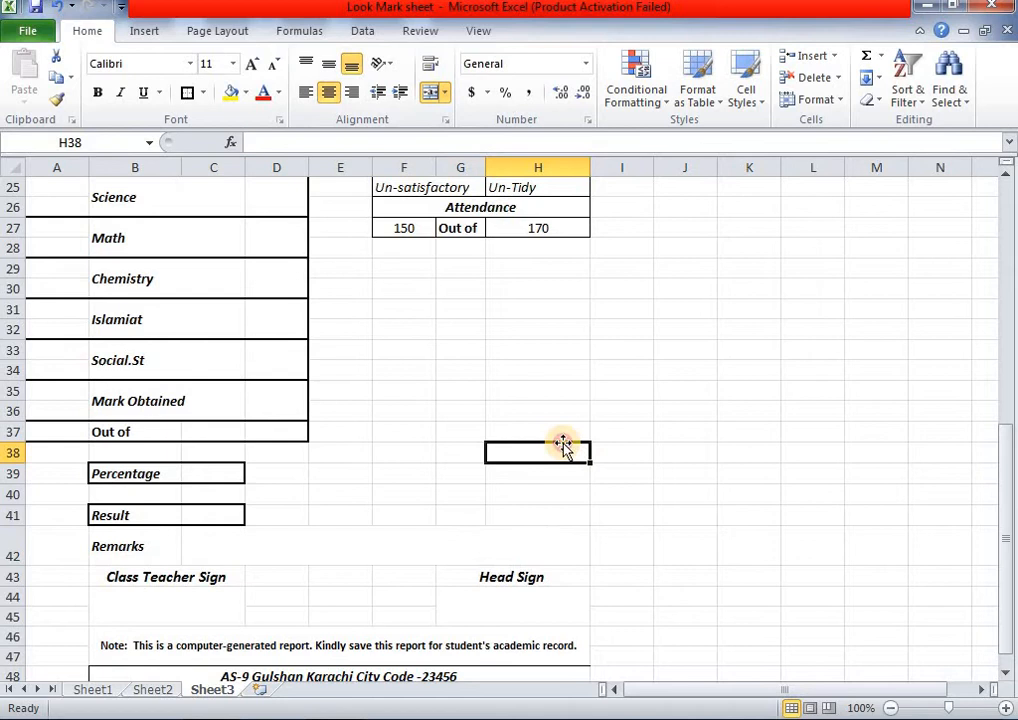
click(404, 561)
click(204, 92)
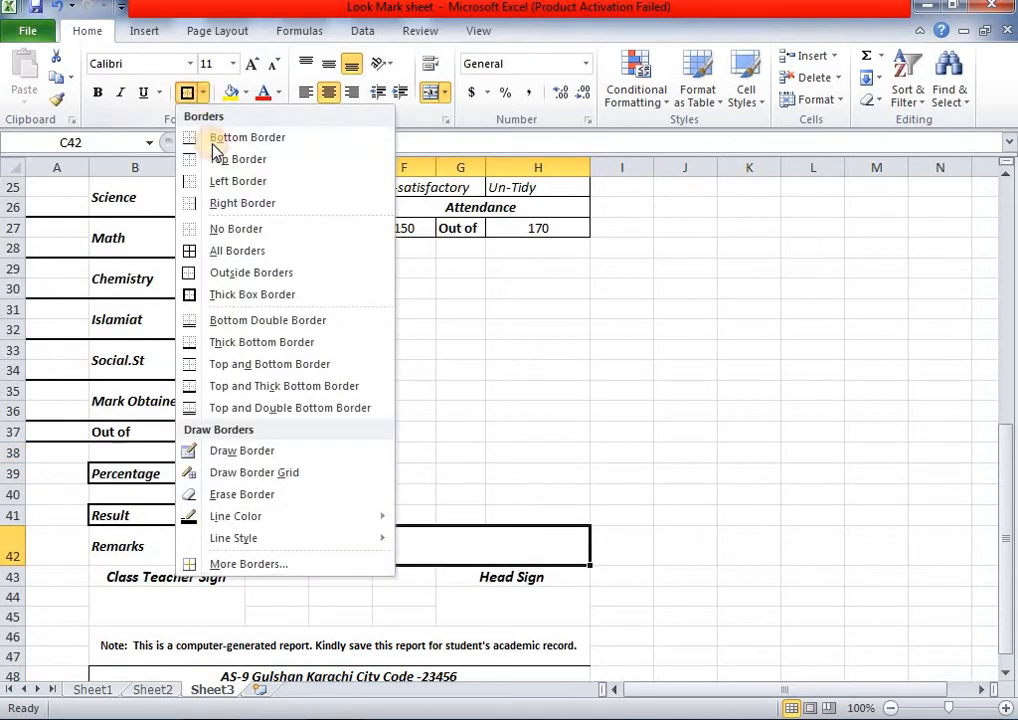
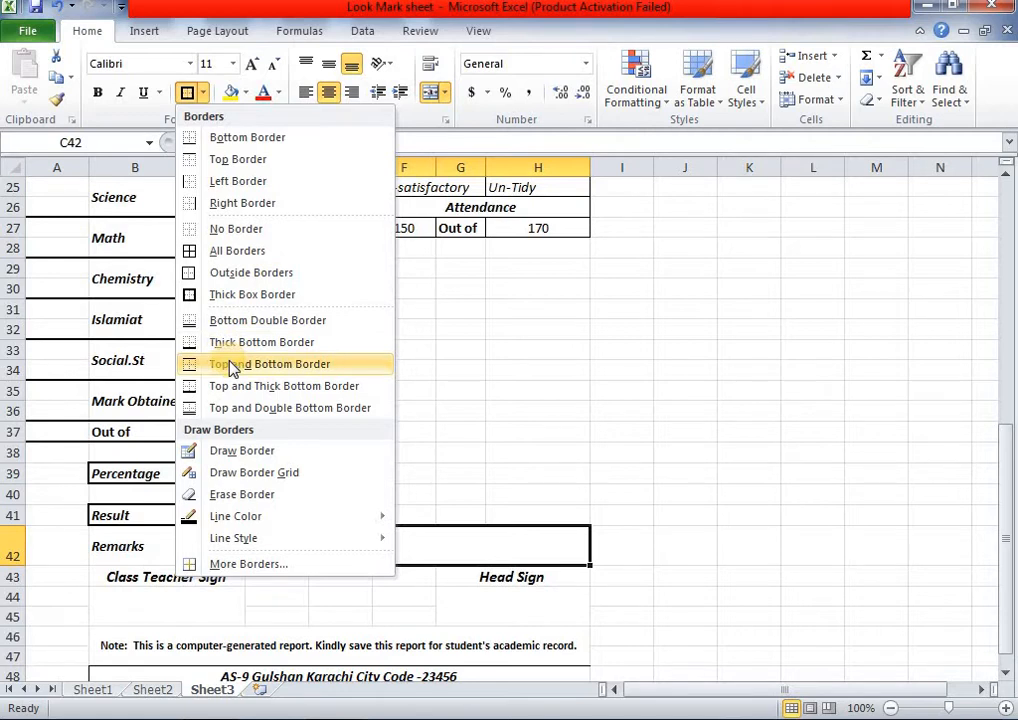
- Give the signature boxes under Class Teacher Sign (B44) and Head Sign (G44) thick box borders
click(497, 427)
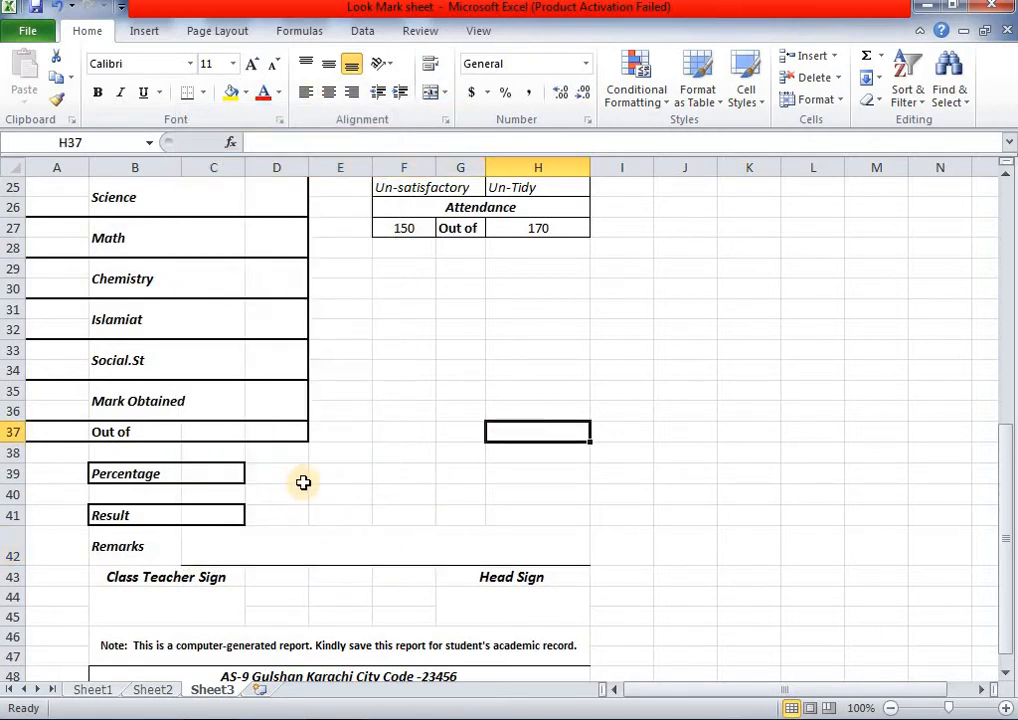
scroll(266, 541, down, 1)
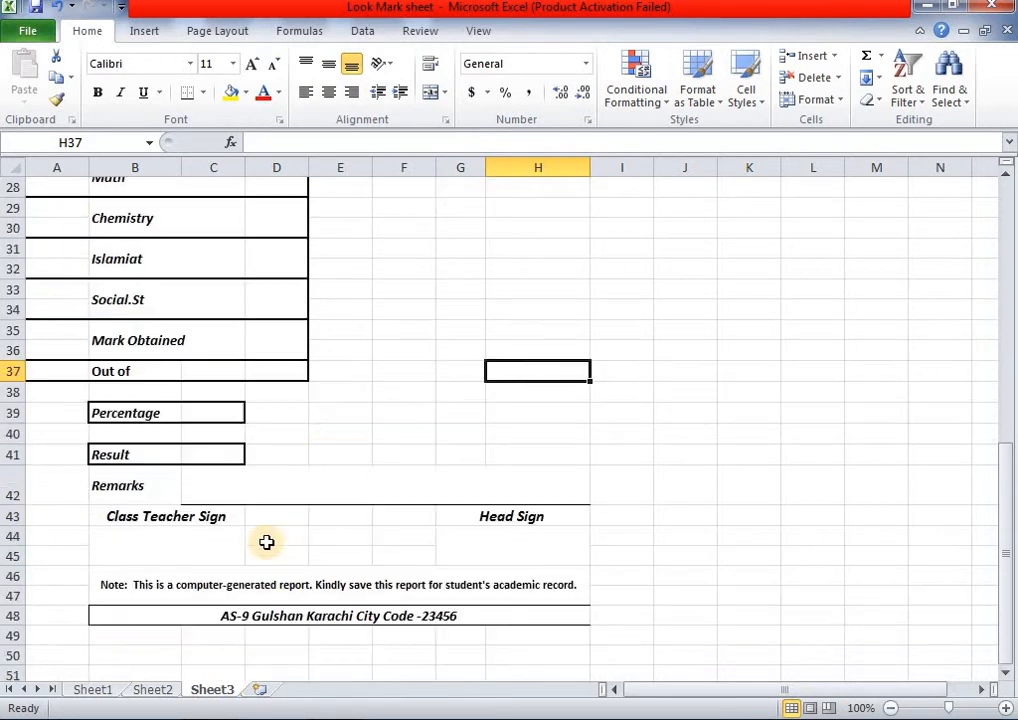
click(198, 540)
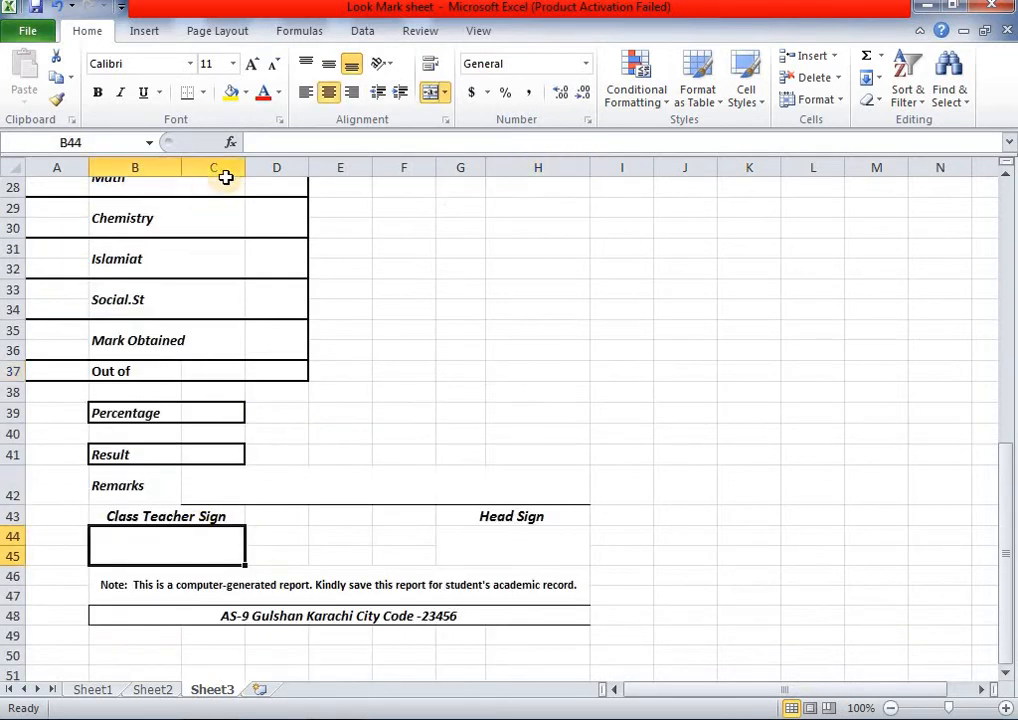
click(205, 93)
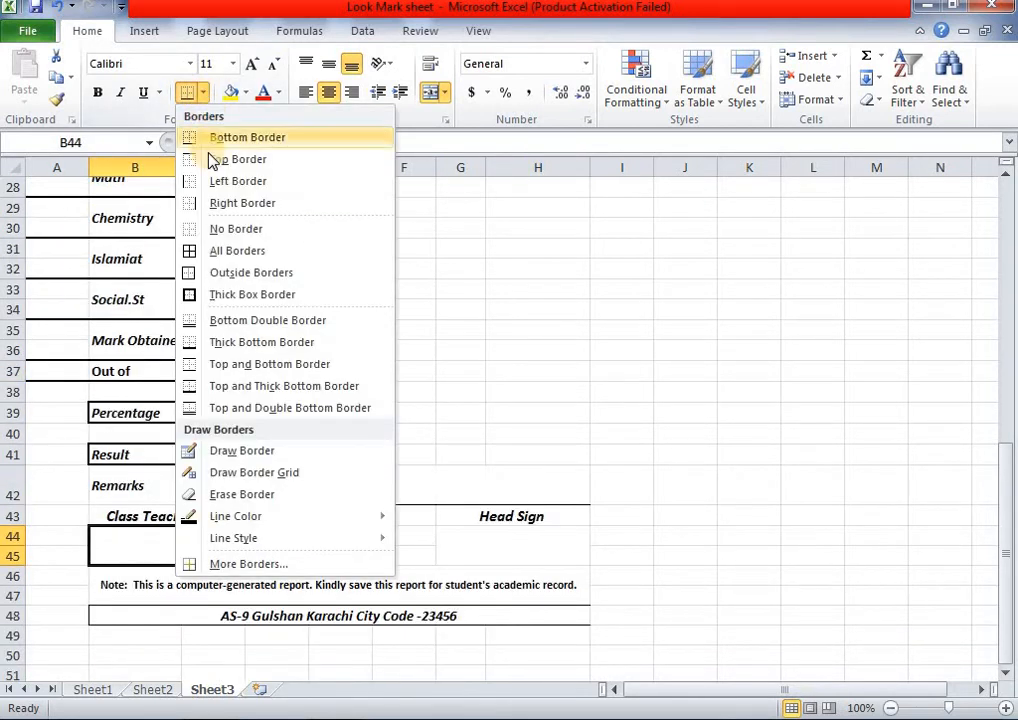
click(232, 294)
click(525, 557)
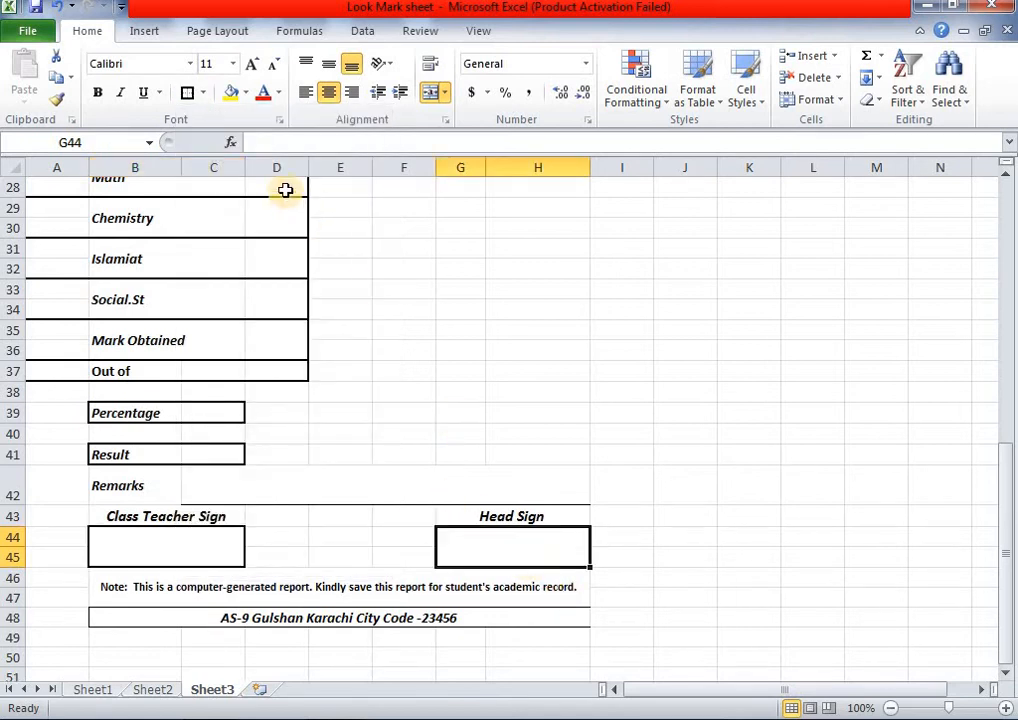
click(189, 93)
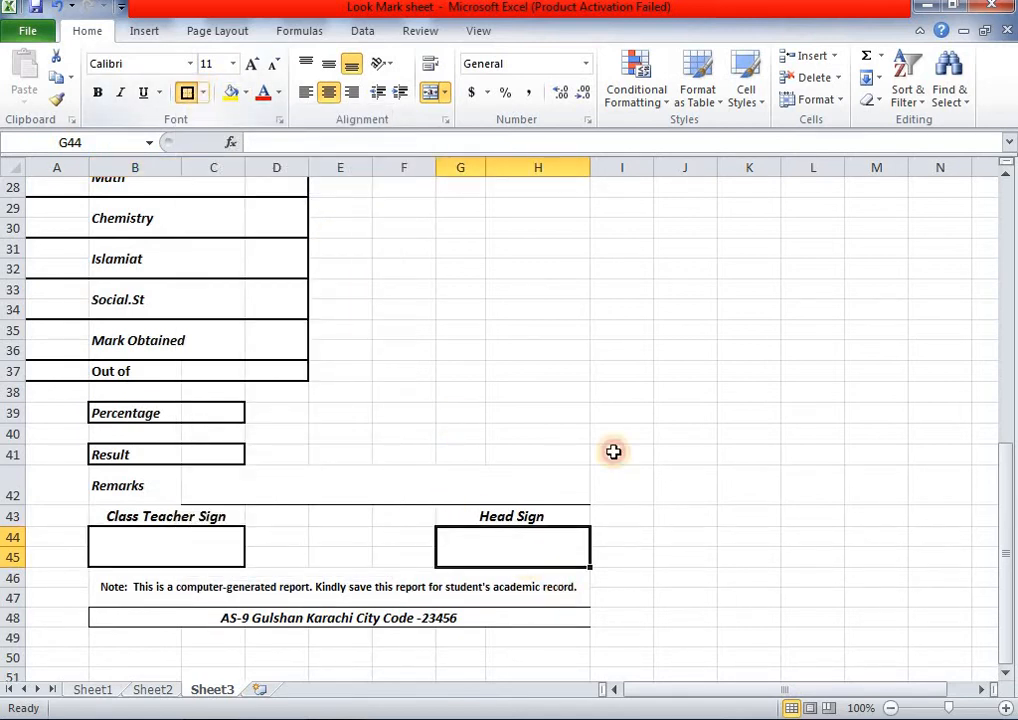
click(693, 497)
scroll(709, 488, up, 4)
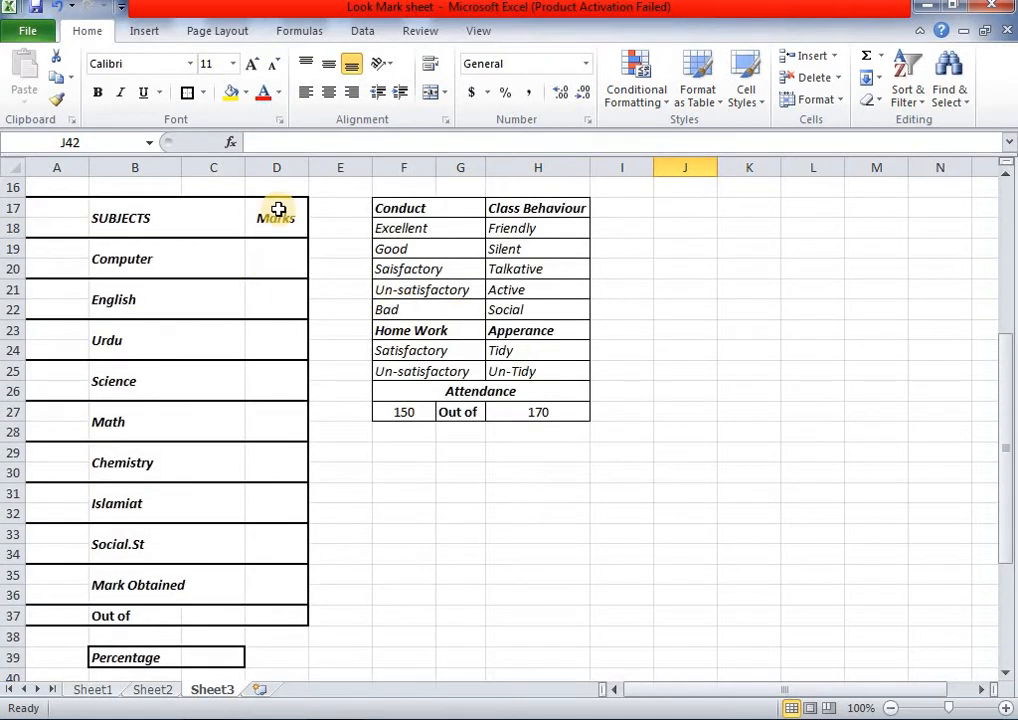
- Apply All Borders to the Marks column cells D17:D37
drag(277, 210, 280, 624)
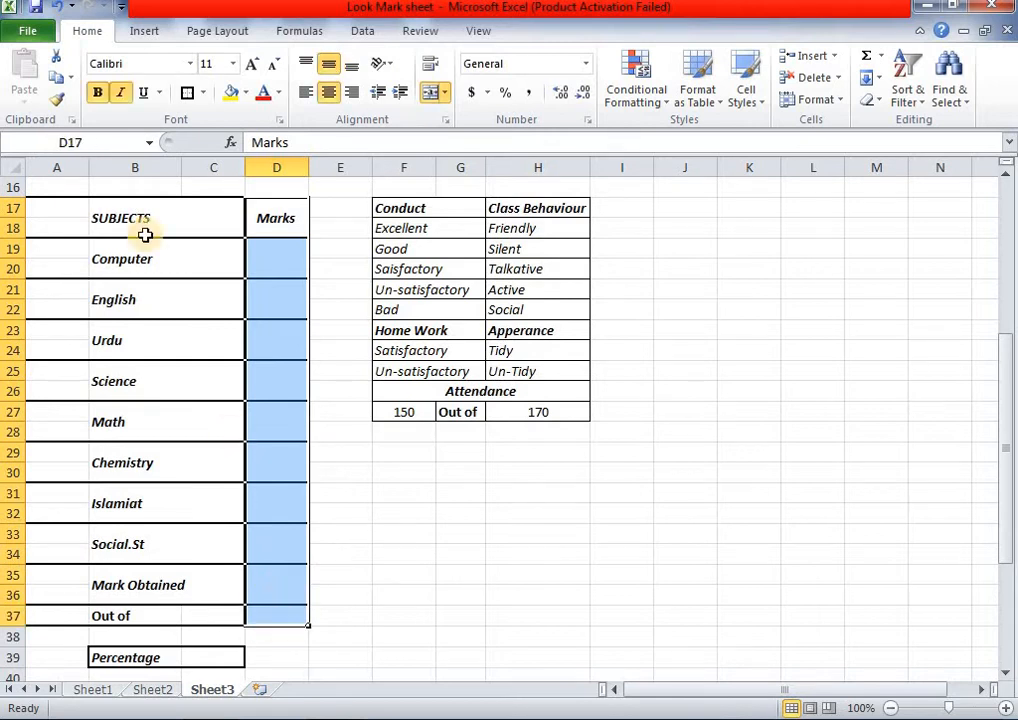
click(203, 92)
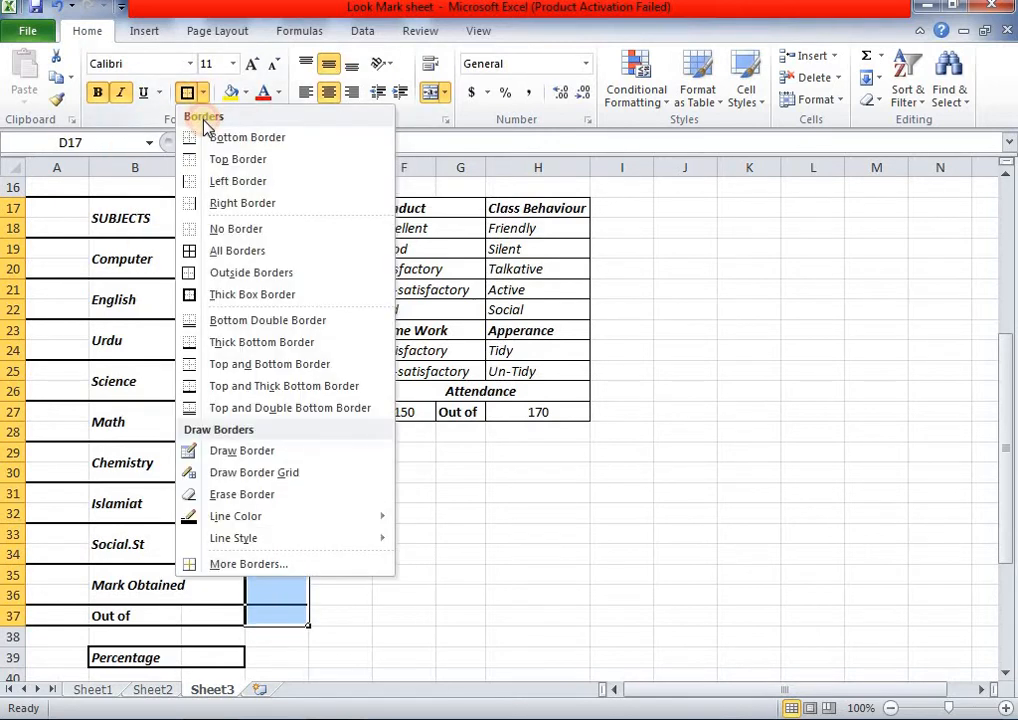
click(232, 252)
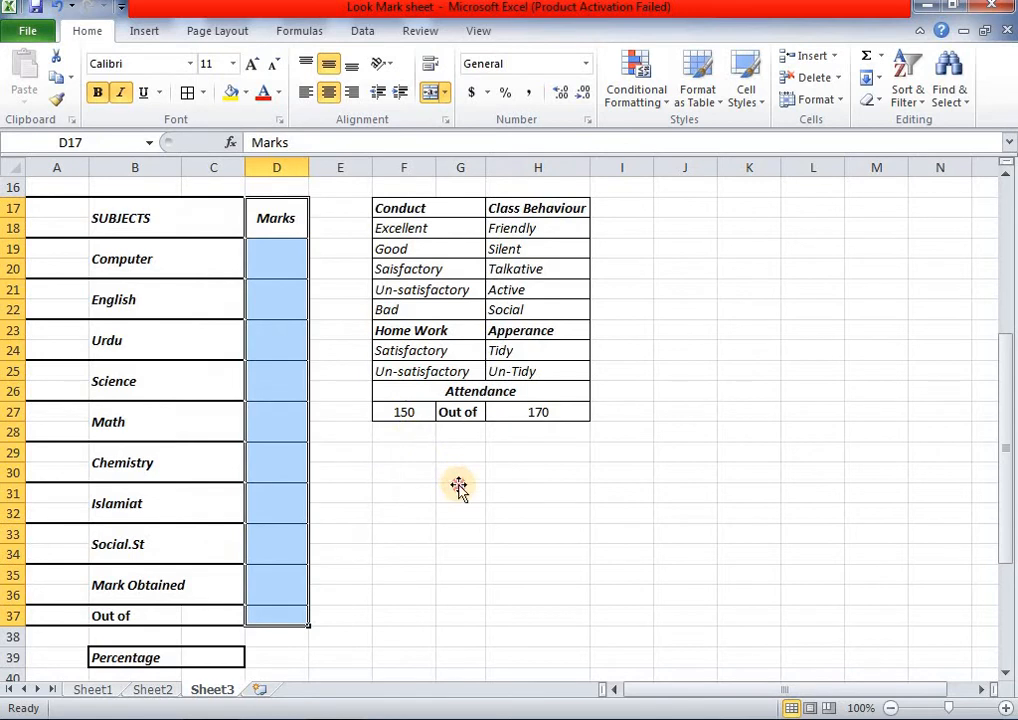
click(458, 486)
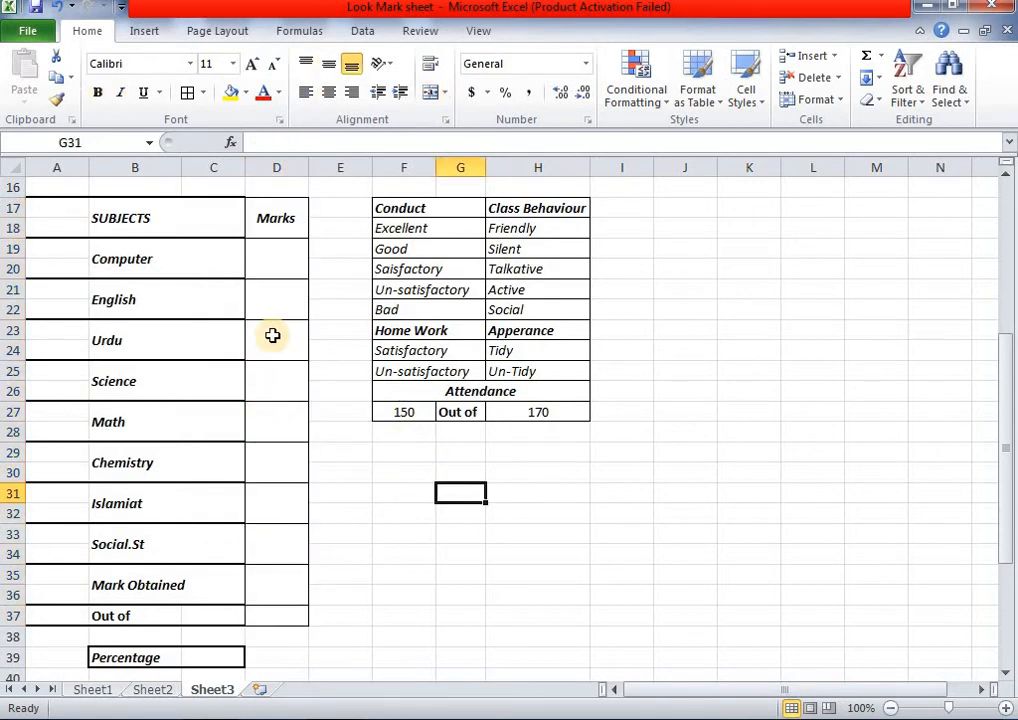
- Add a thick box outline around the whole Marks column D17:D37
drag(295, 213, 283, 613)
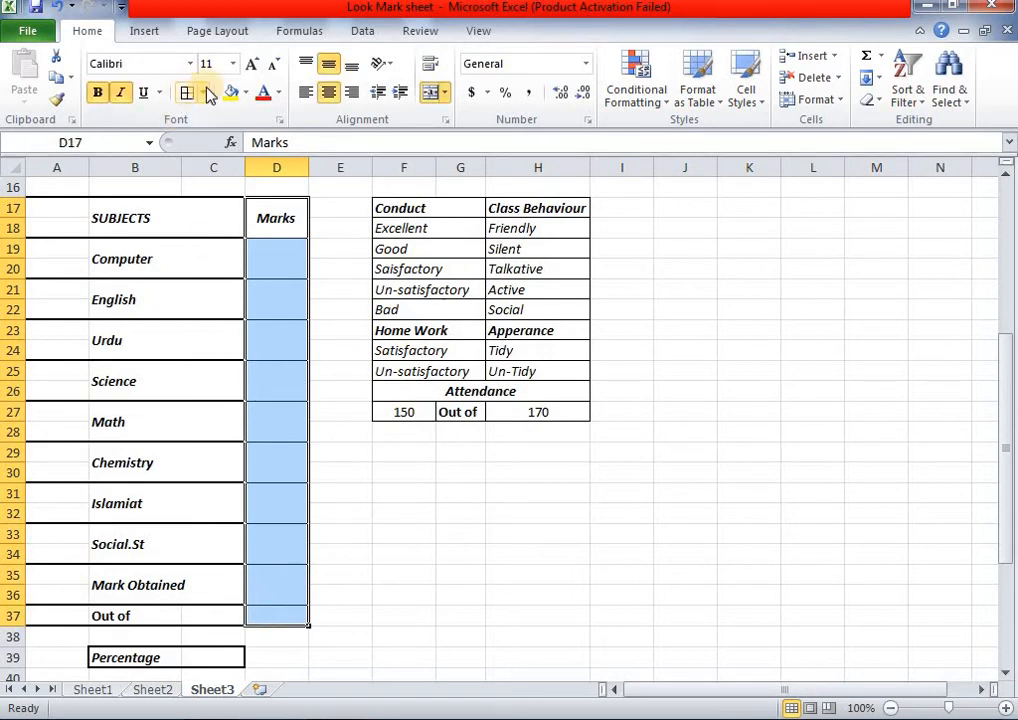
click(207, 92)
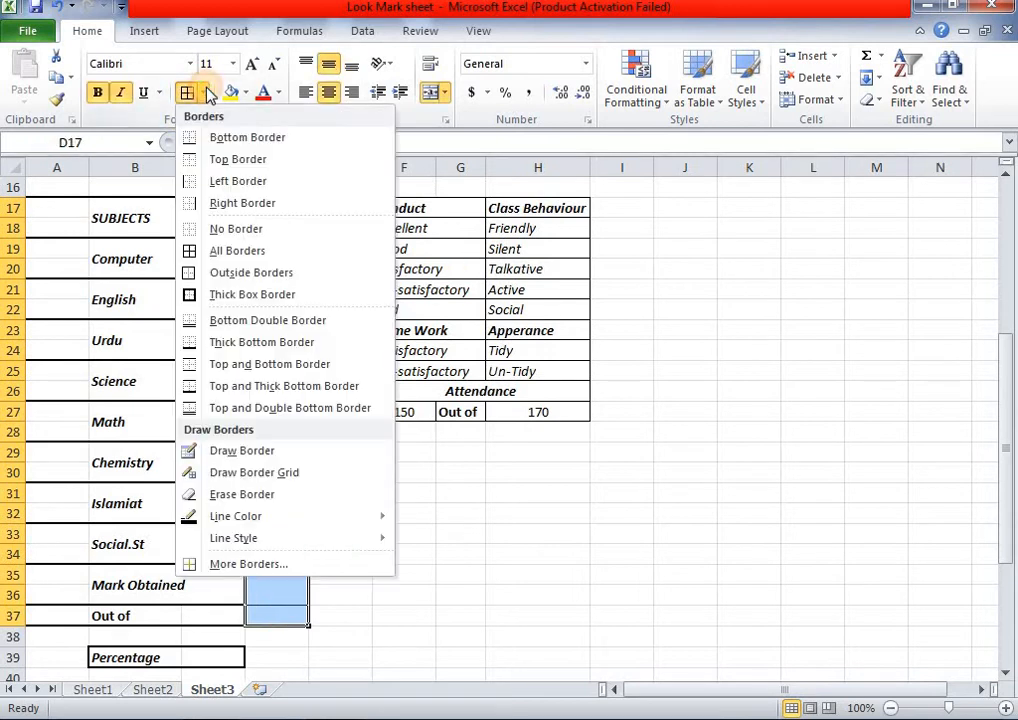
click(238, 296)
click(357, 491)
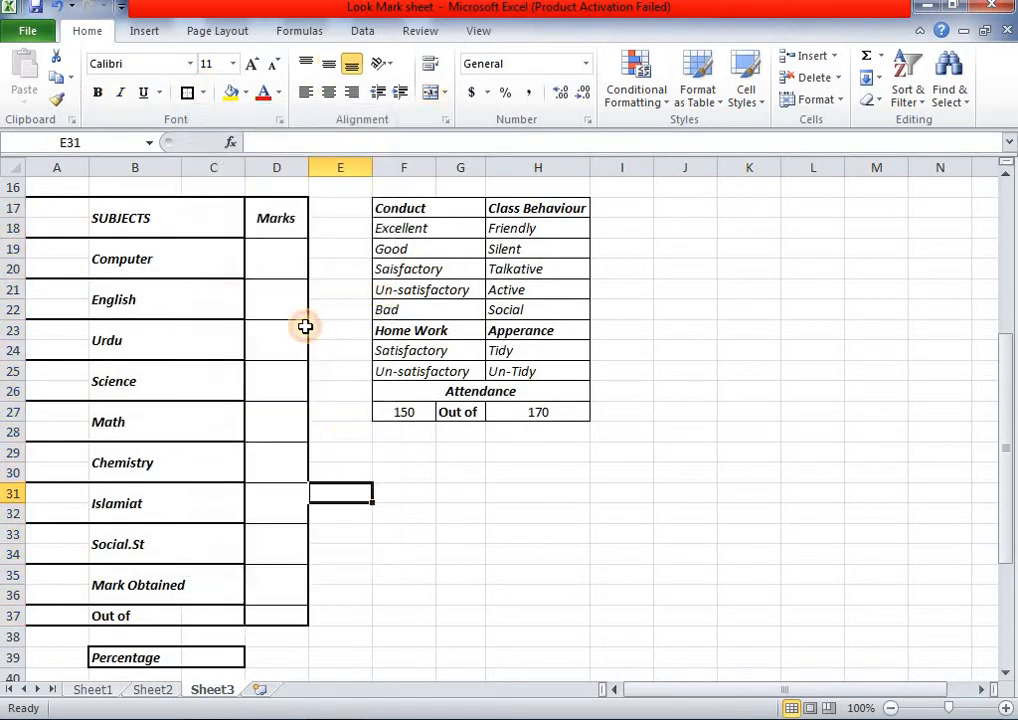
click(269, 248)
click(268, 220)
click(440, 511)
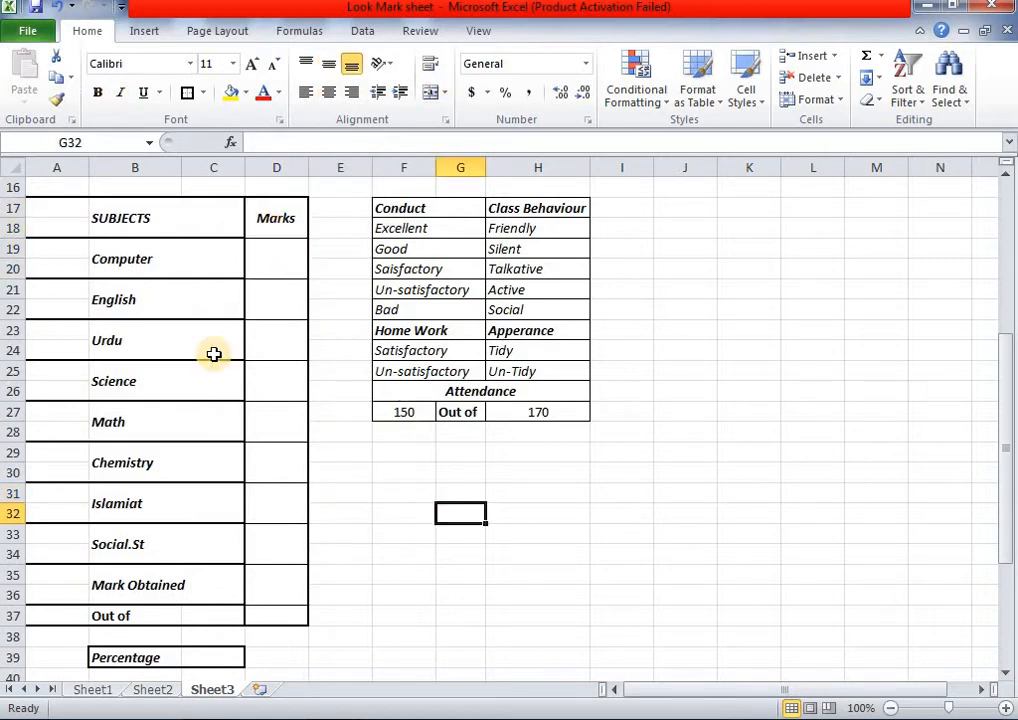
- Give the Marks heading and the Computer, English, Urdu, Science and Math mark cells thick box borders
click(257, 234)
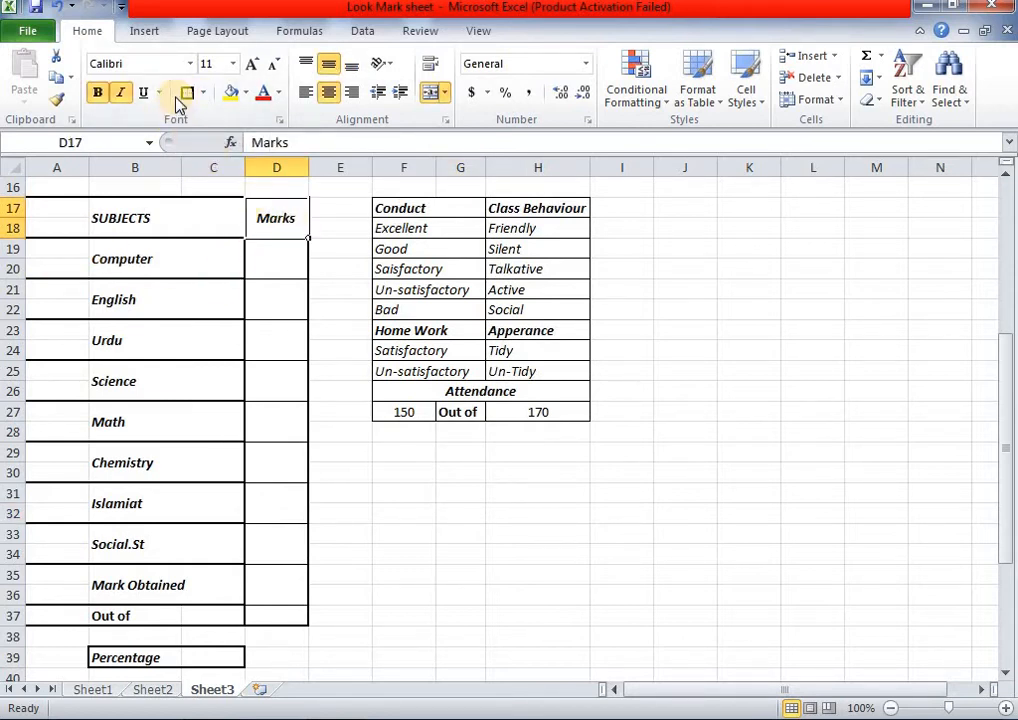
click(261, 256)
click(261, 350)
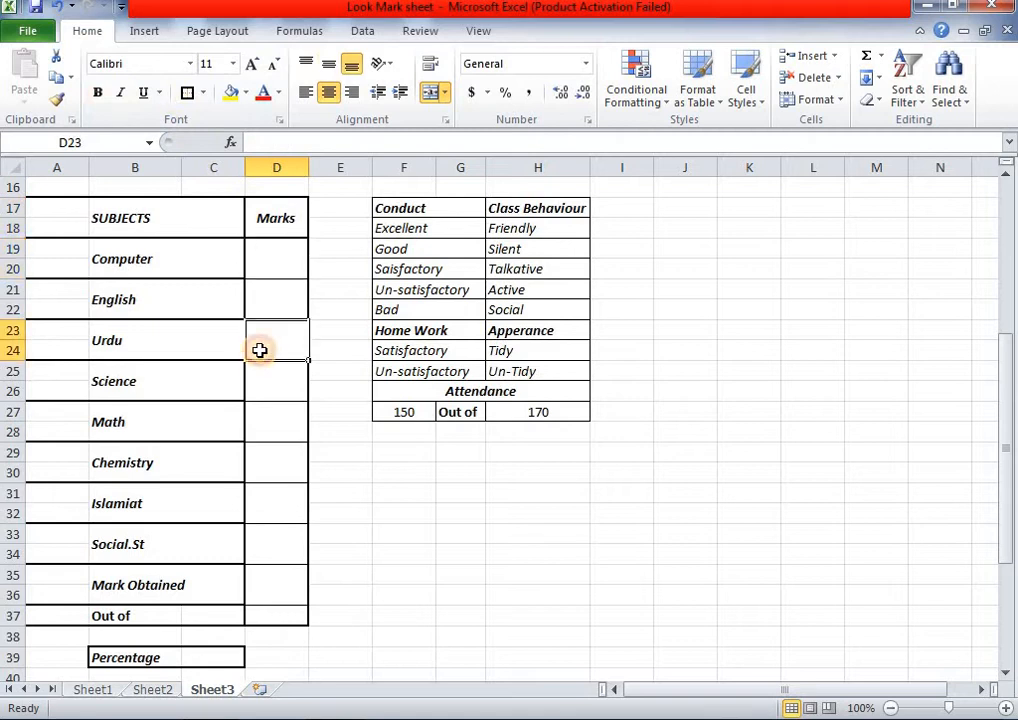
click(267, 261)
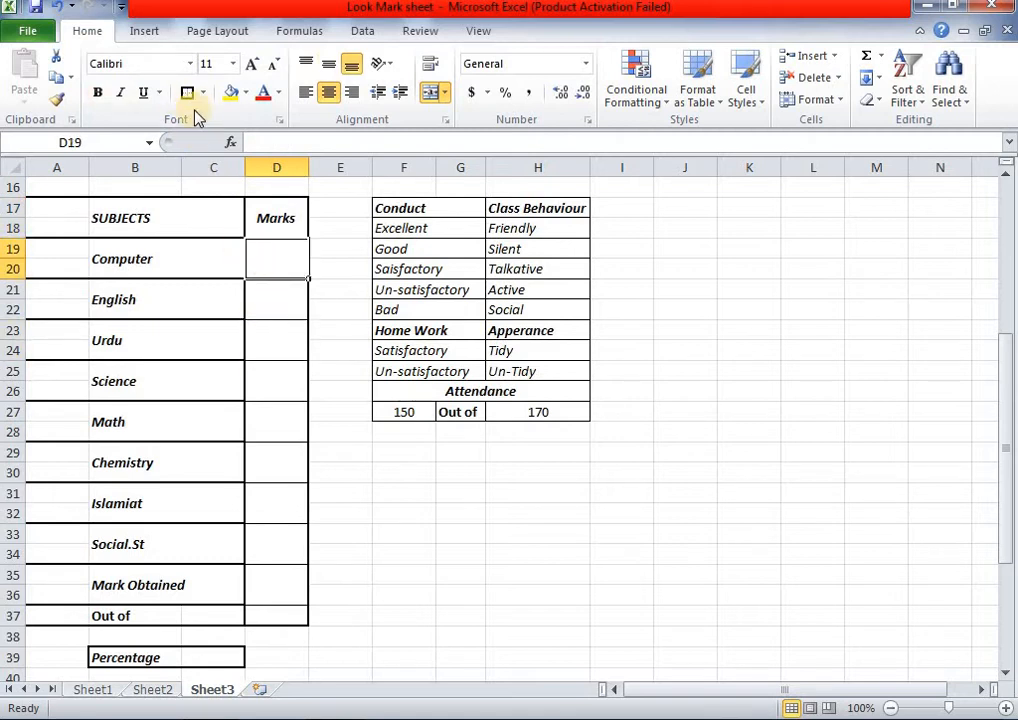
click(277, 293)
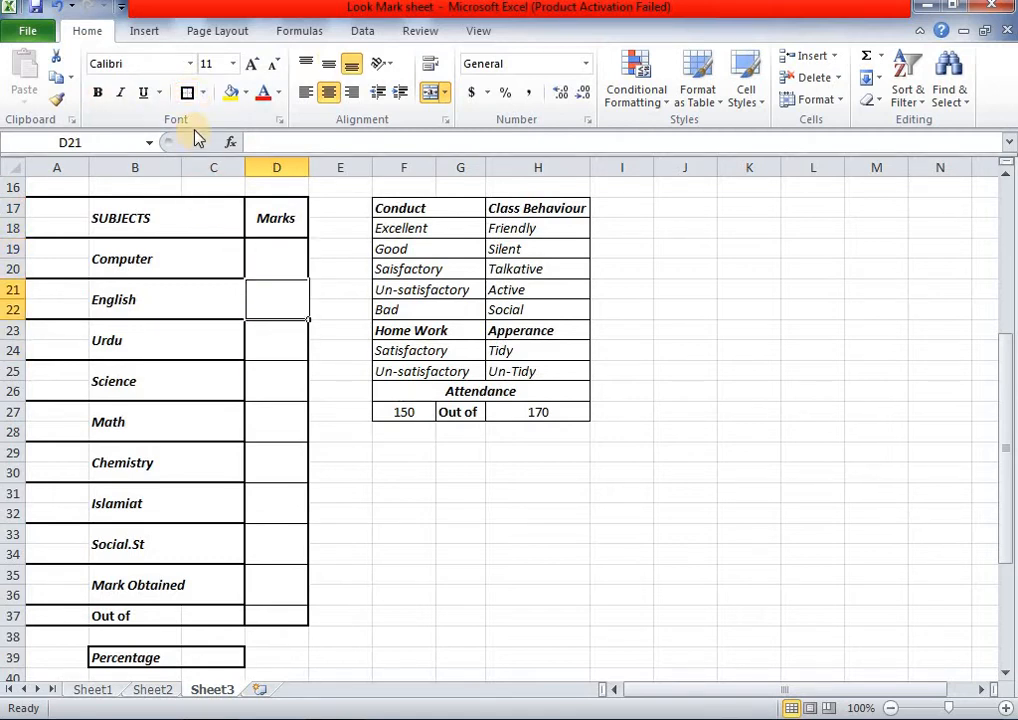
click(271, 339)
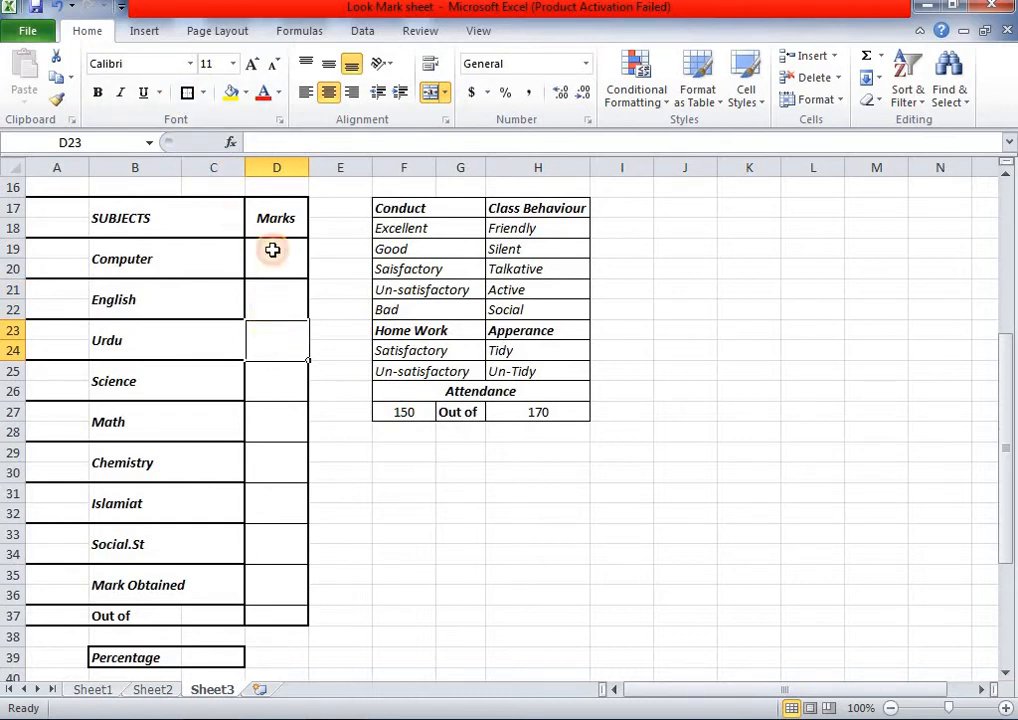
click(274, 382)
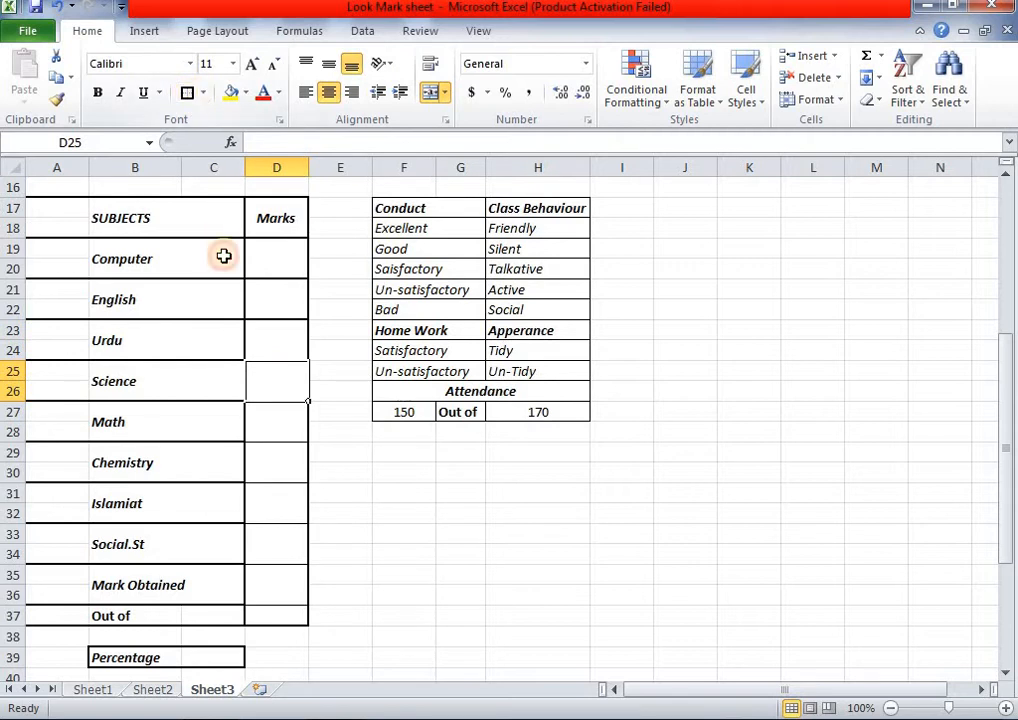
click(277, 436)
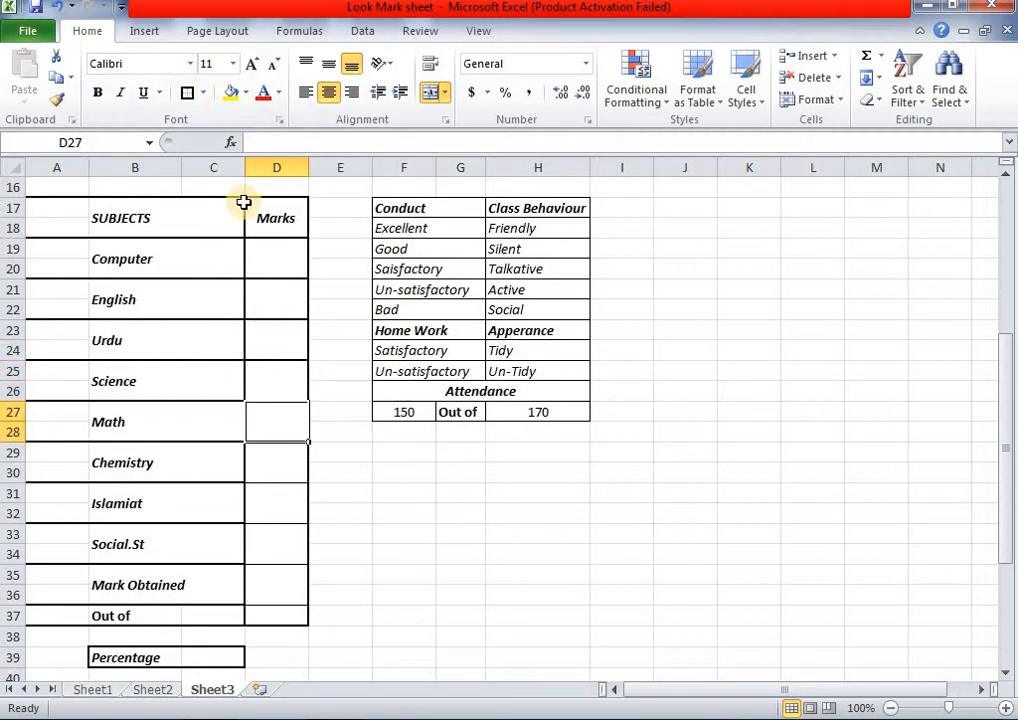
click(182, 94)
- Box the Chemistry, Islamiat, Mark Obtained and Out of cells with thick borders
click(275, 456)
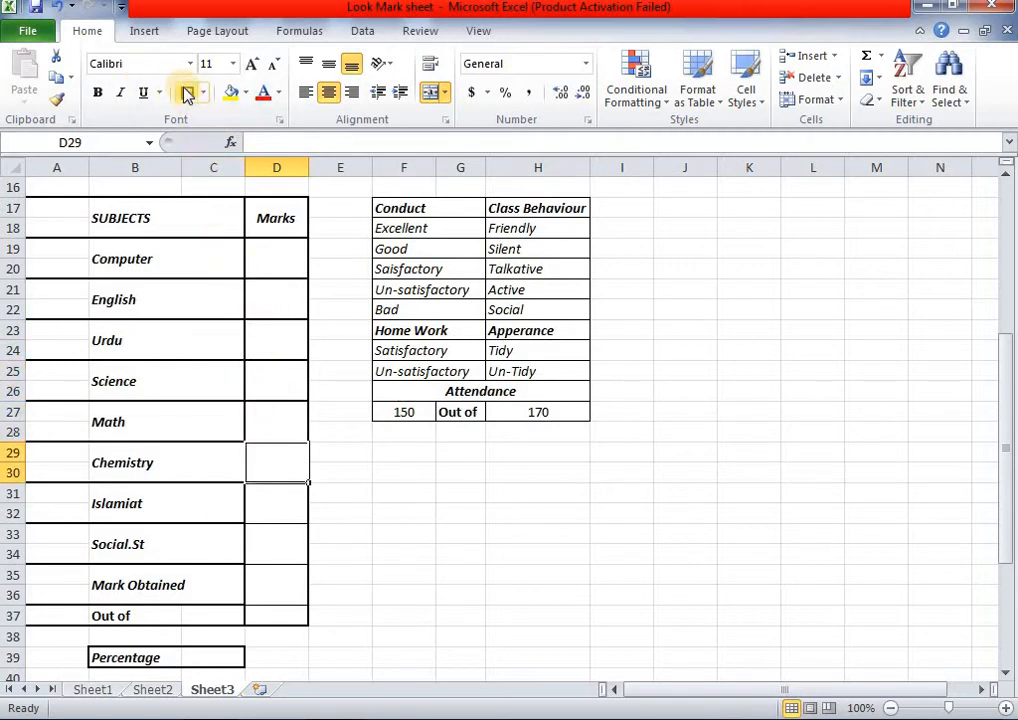
click(285, 505)
click(186, 93)
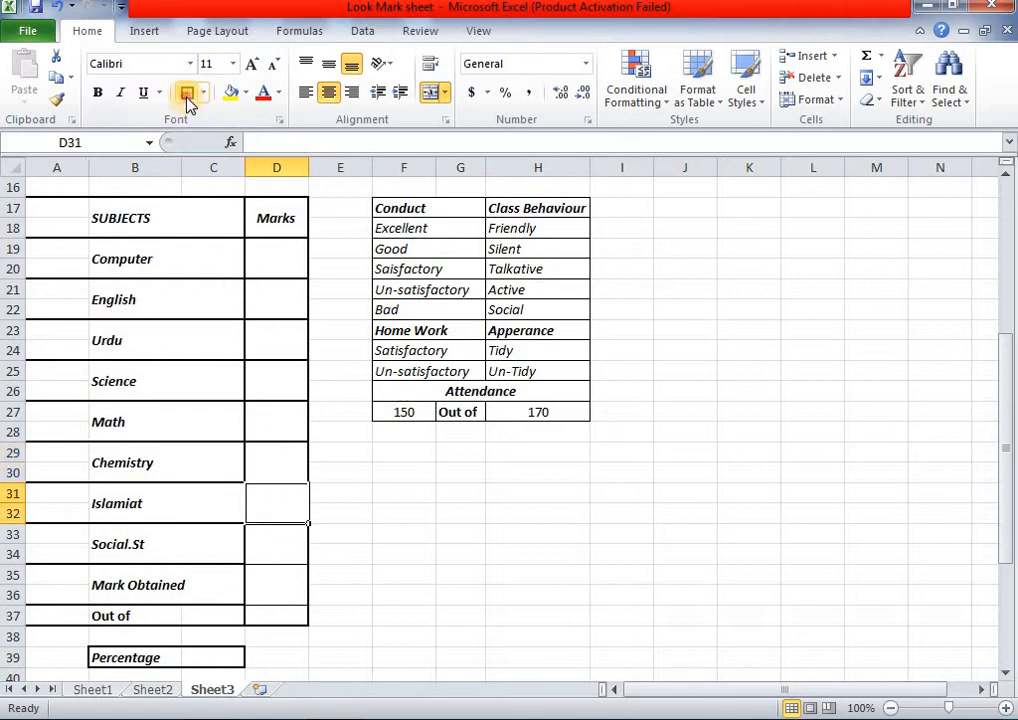
click(268, 531)
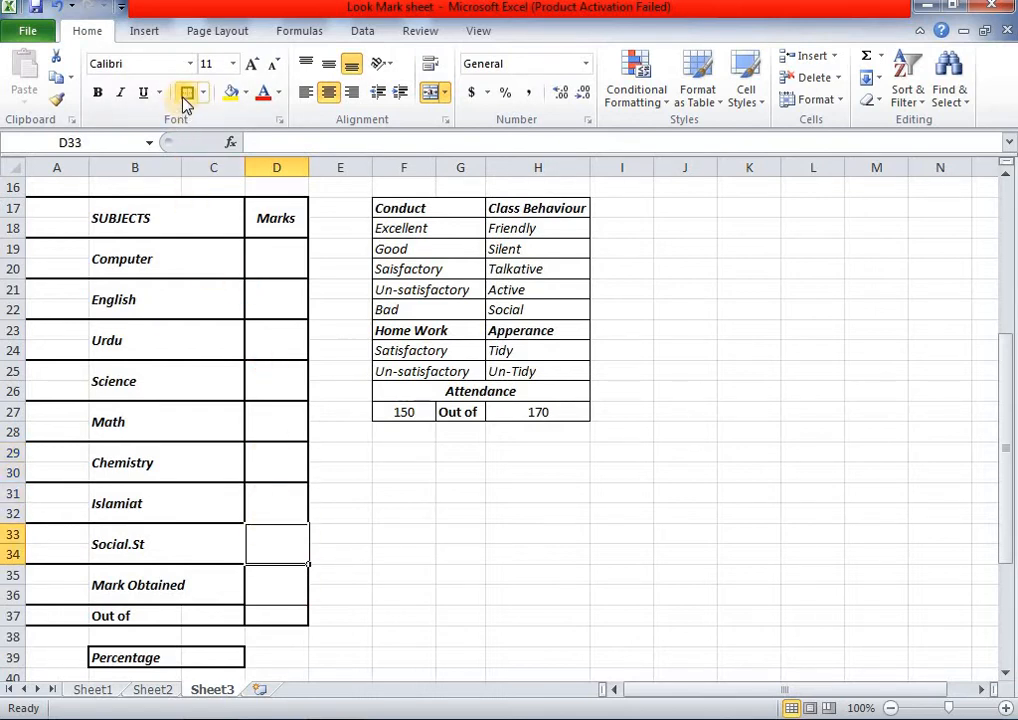
click(277, 582)
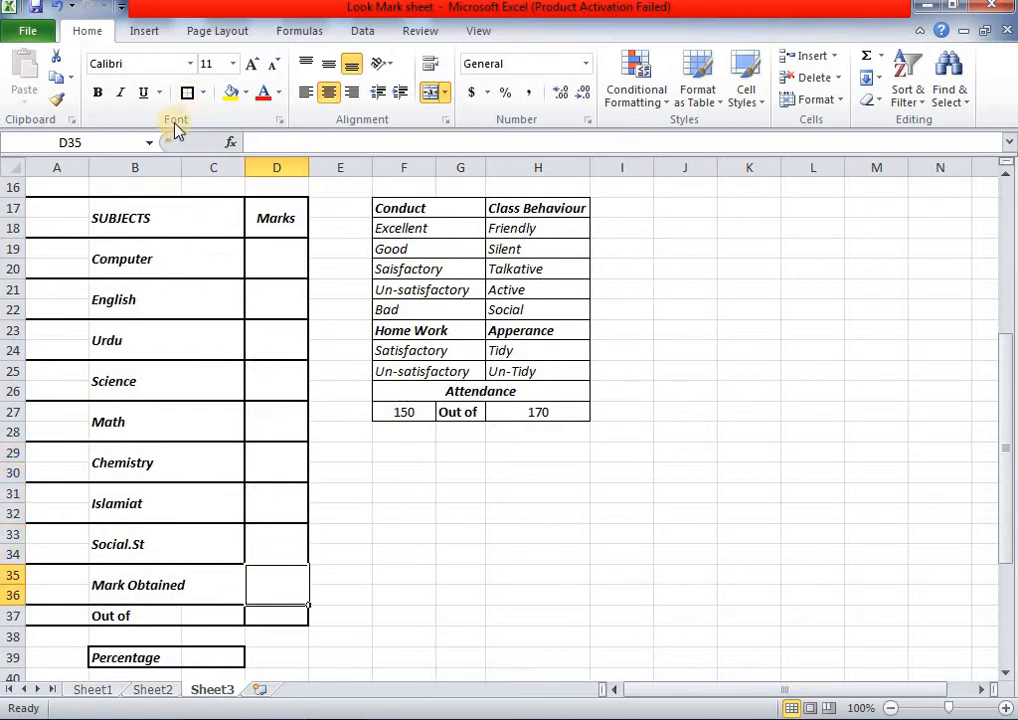
click(284, 616)
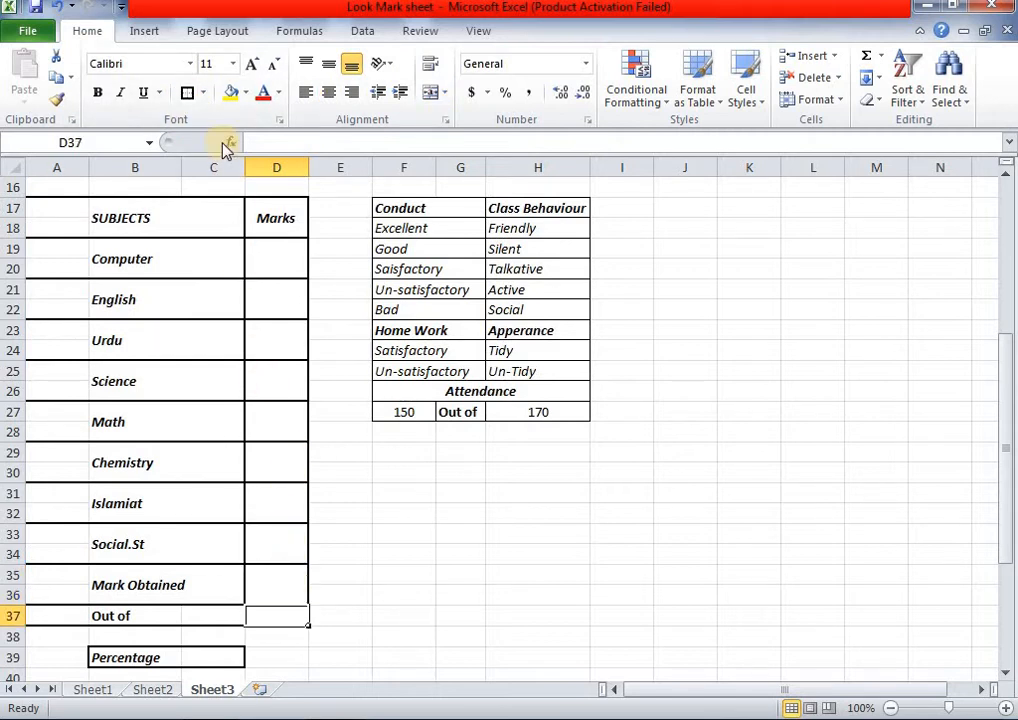
click(520, 616)
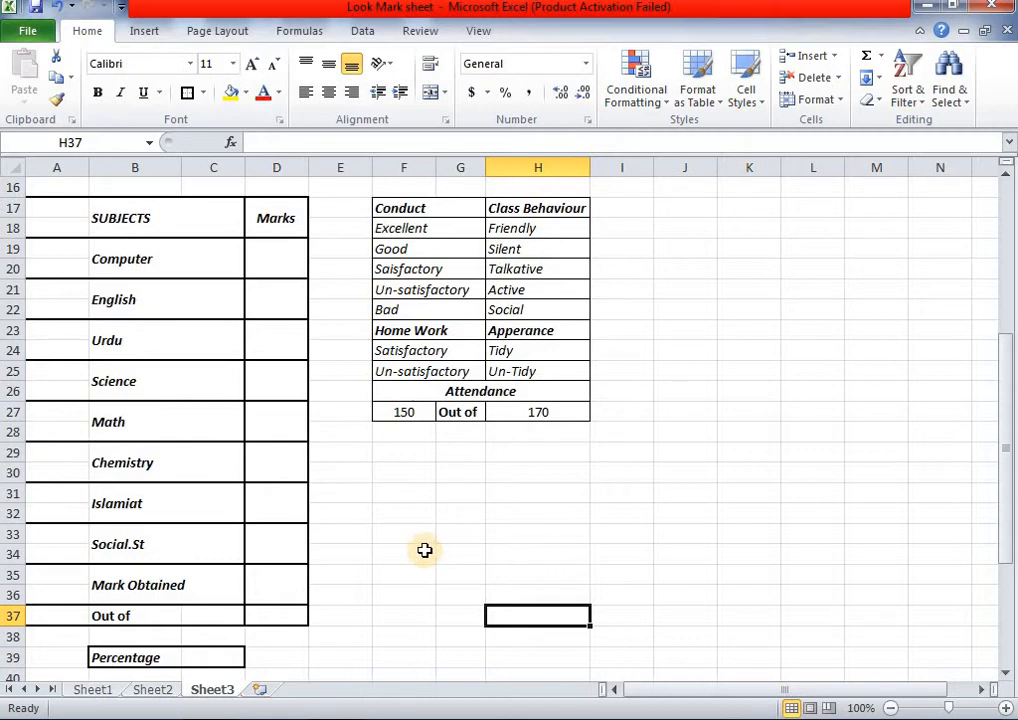
- Look over the finished Sheet2 report, then return to the top of Sheet3's blank Class VII report
click(168, 689)
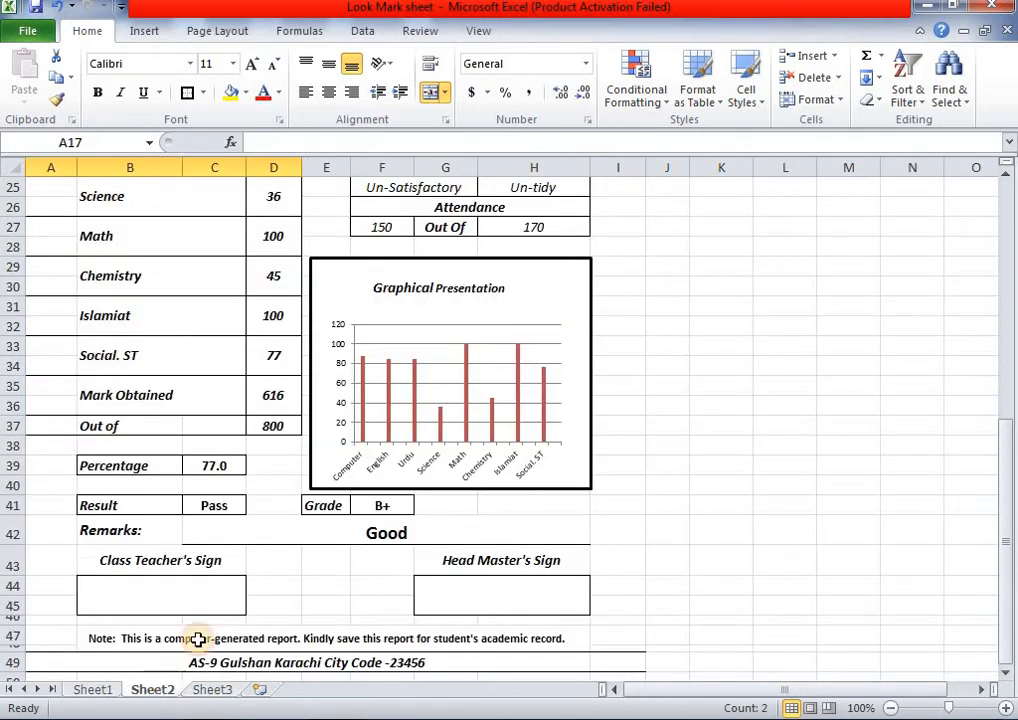
scroll(430, 523, up, 3)
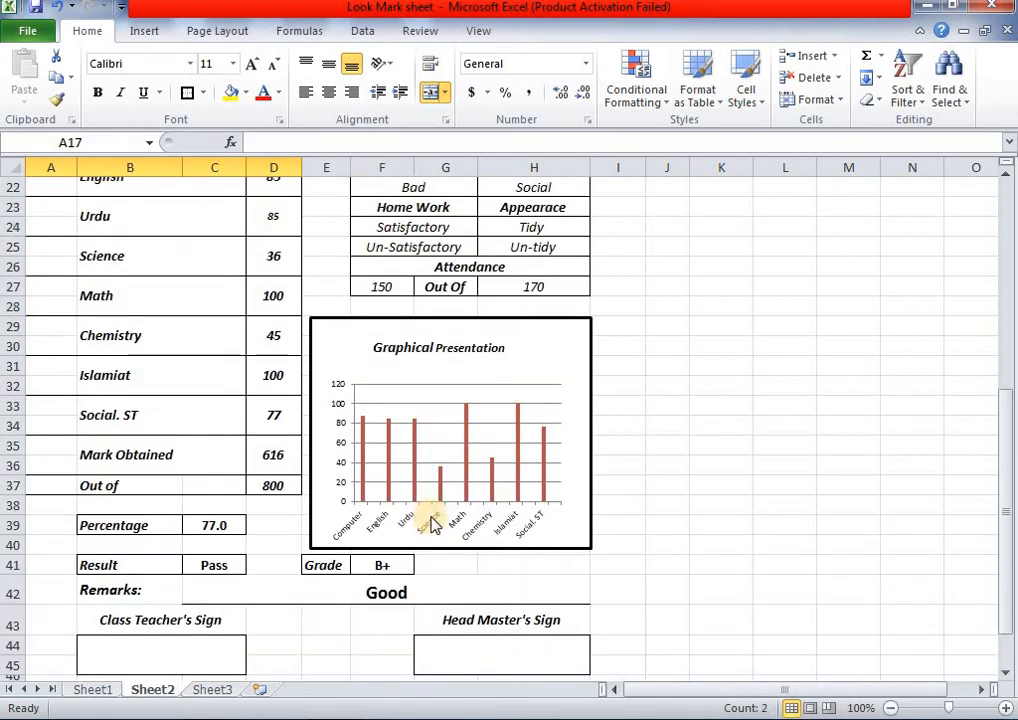
scroll(473, 600, up, 2)
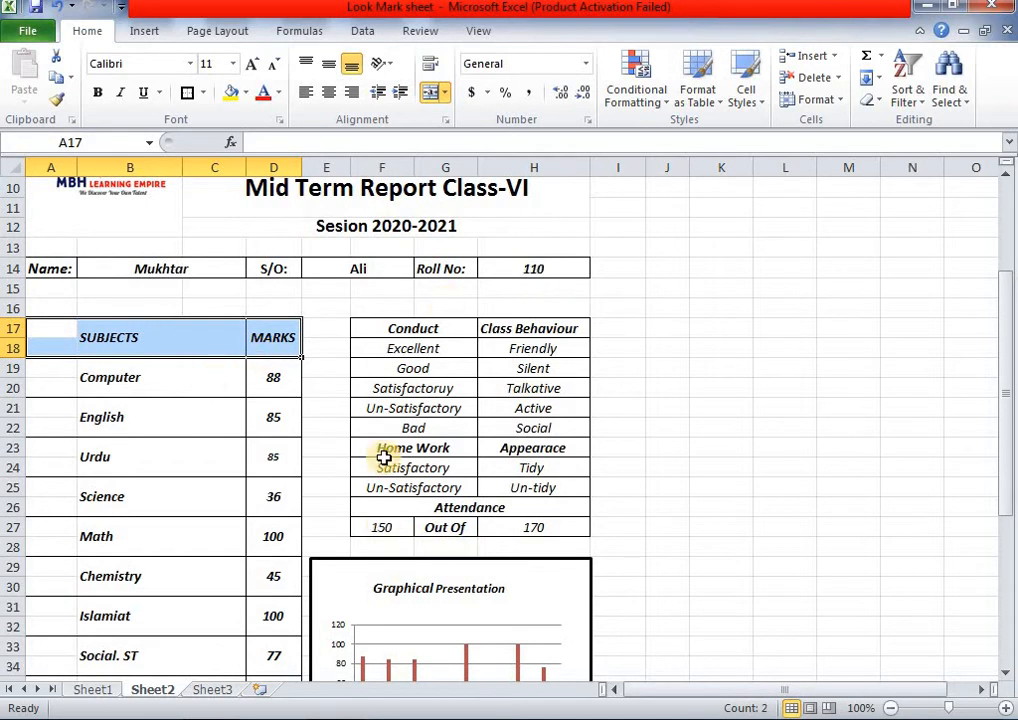
scroll(341, 609, down, 2)
scroll(332, 559, down, 4)
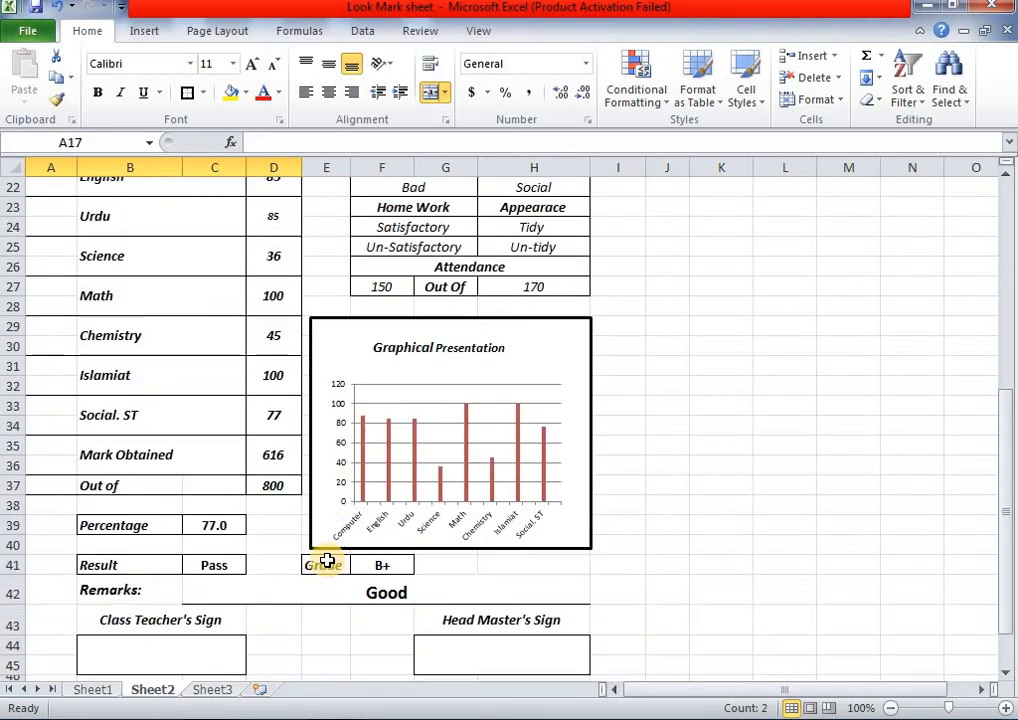
scroll(284, 605, down, 1)
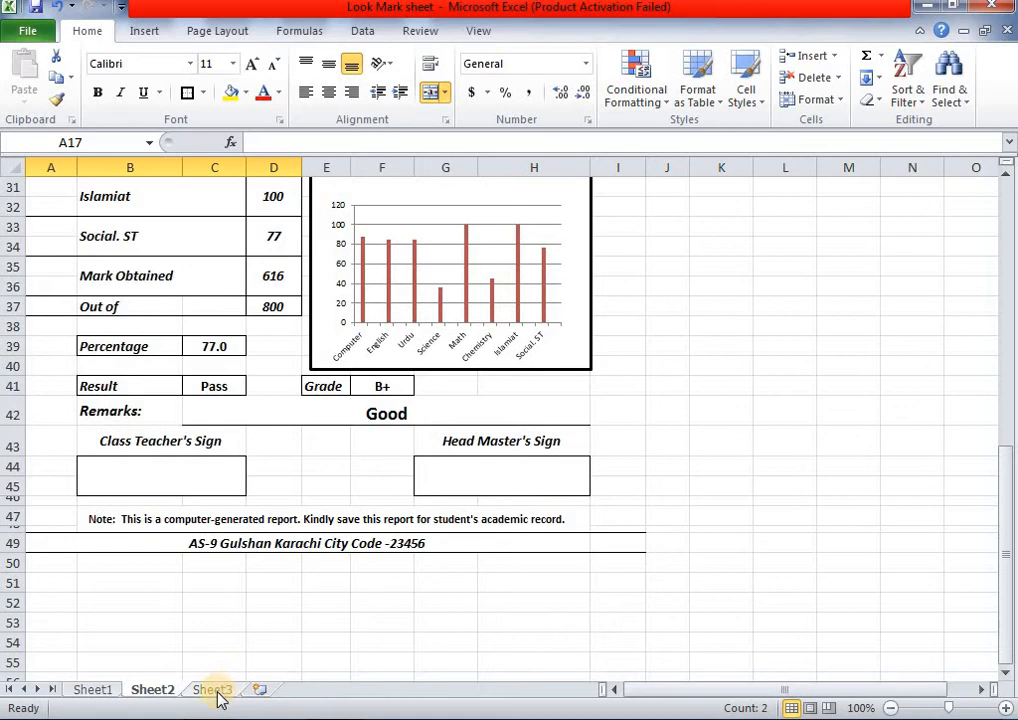
click(212, 690)
scroll(296, 466, up, 3)
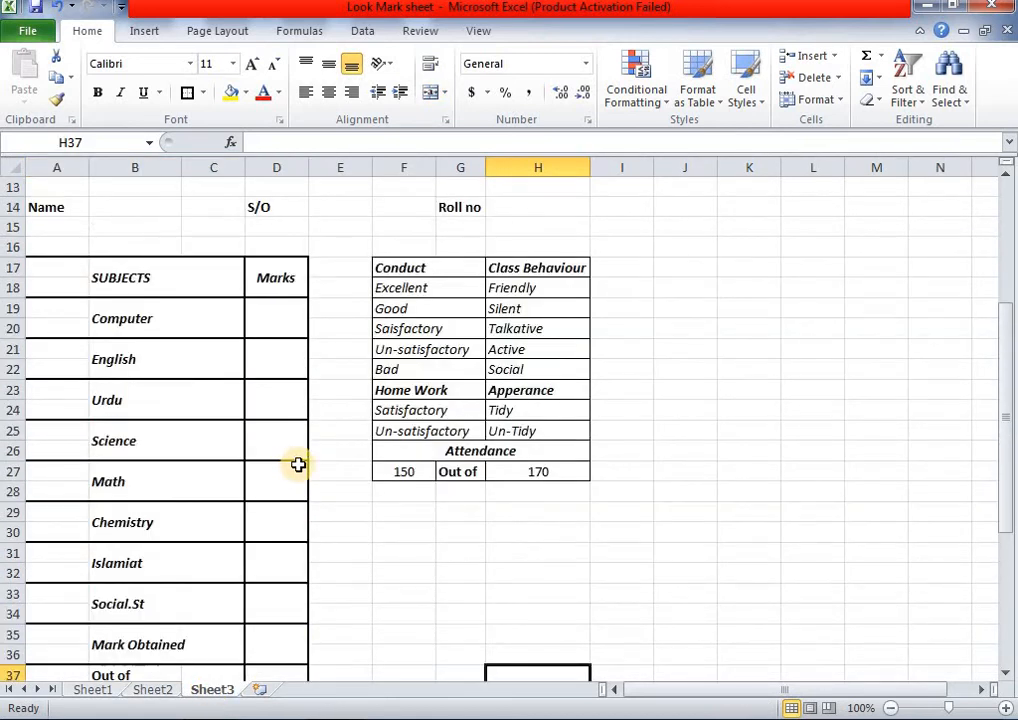
- Restrict Roll no cell H14 to a dropdown list sourced from Sheet1!$A$9:$A$23
click(534, 324)
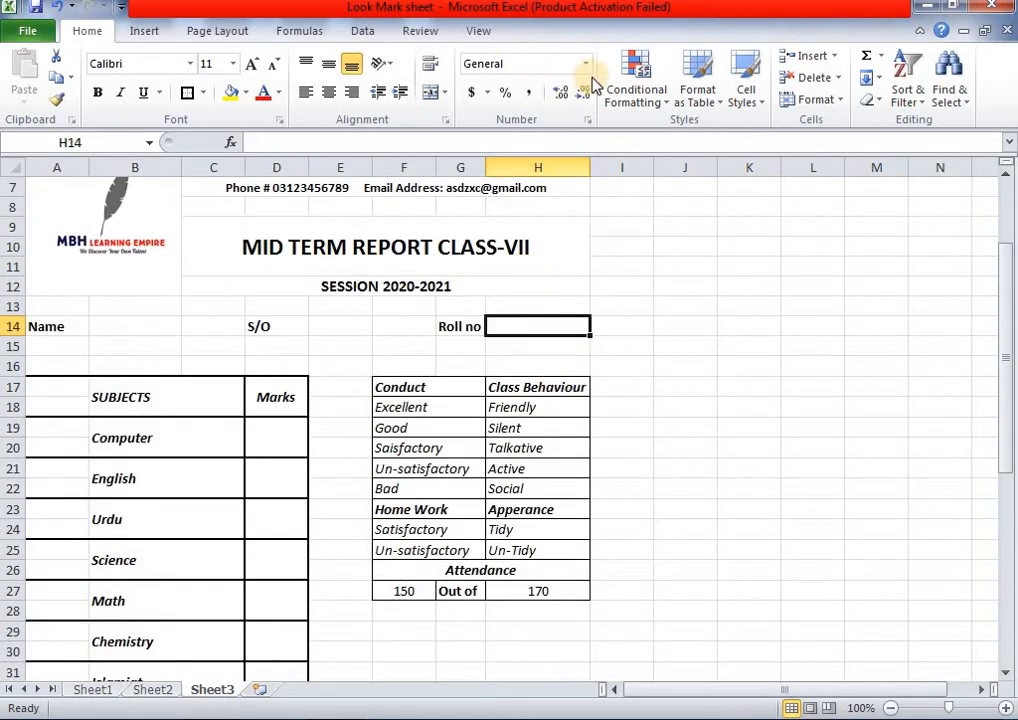
click(366, 32)
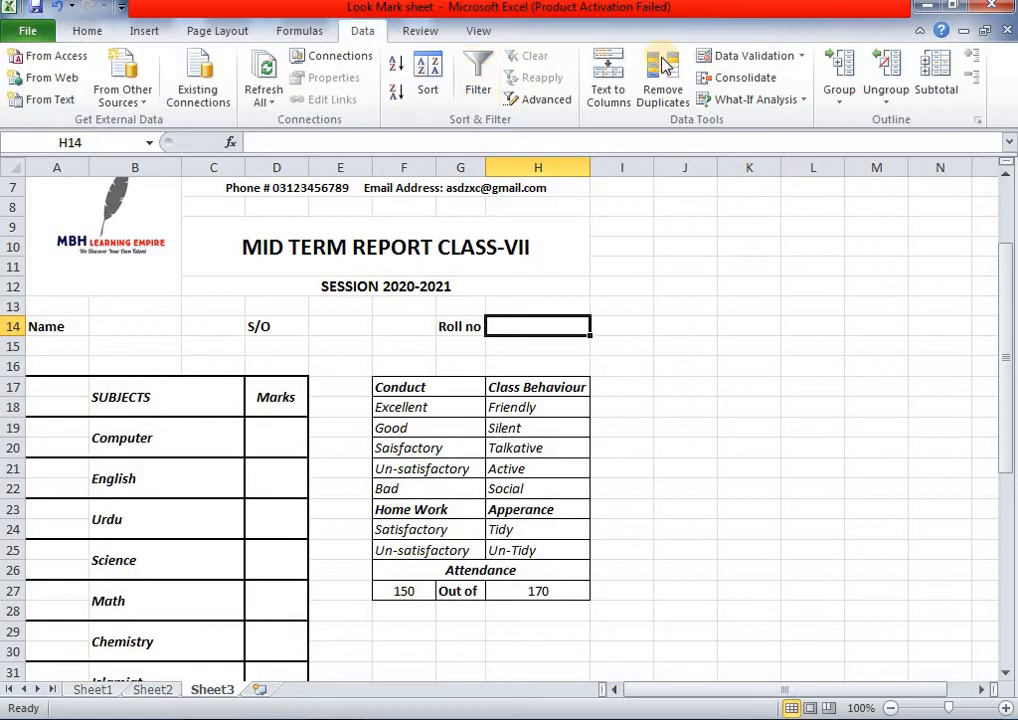
click(801, 56)
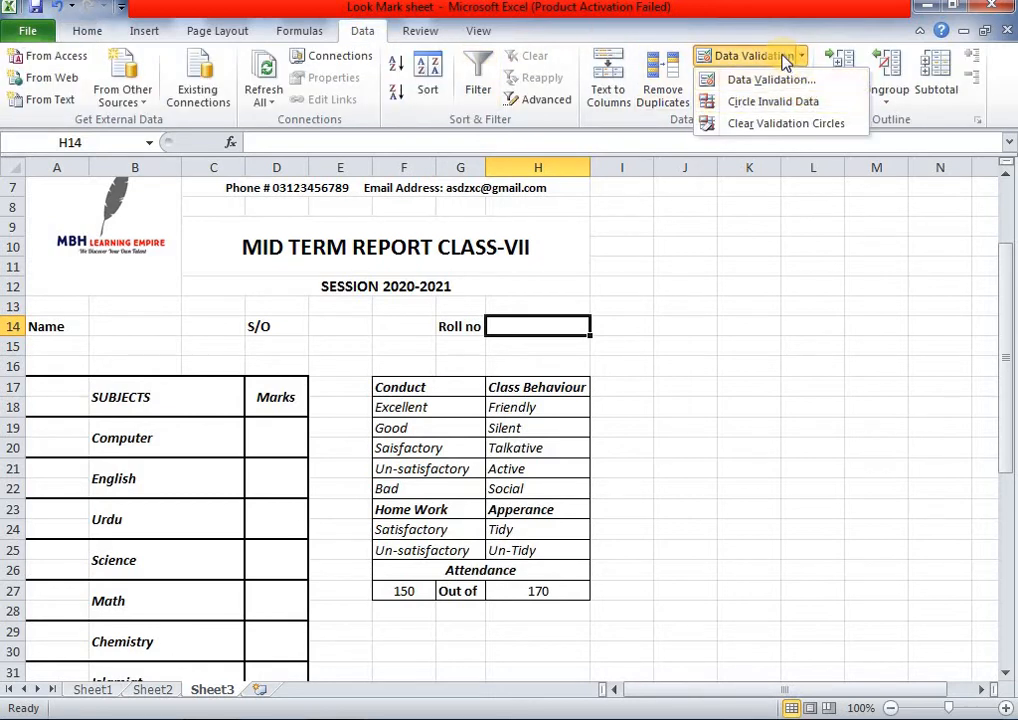
click(765, 58)
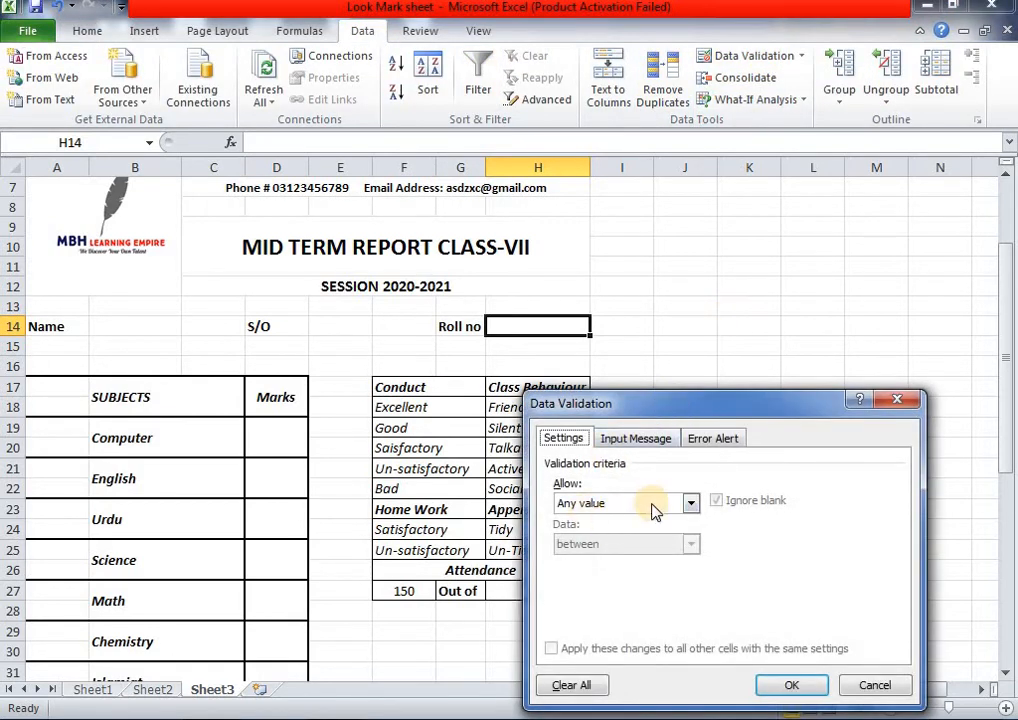
click(691, 503)
click(621, 560)
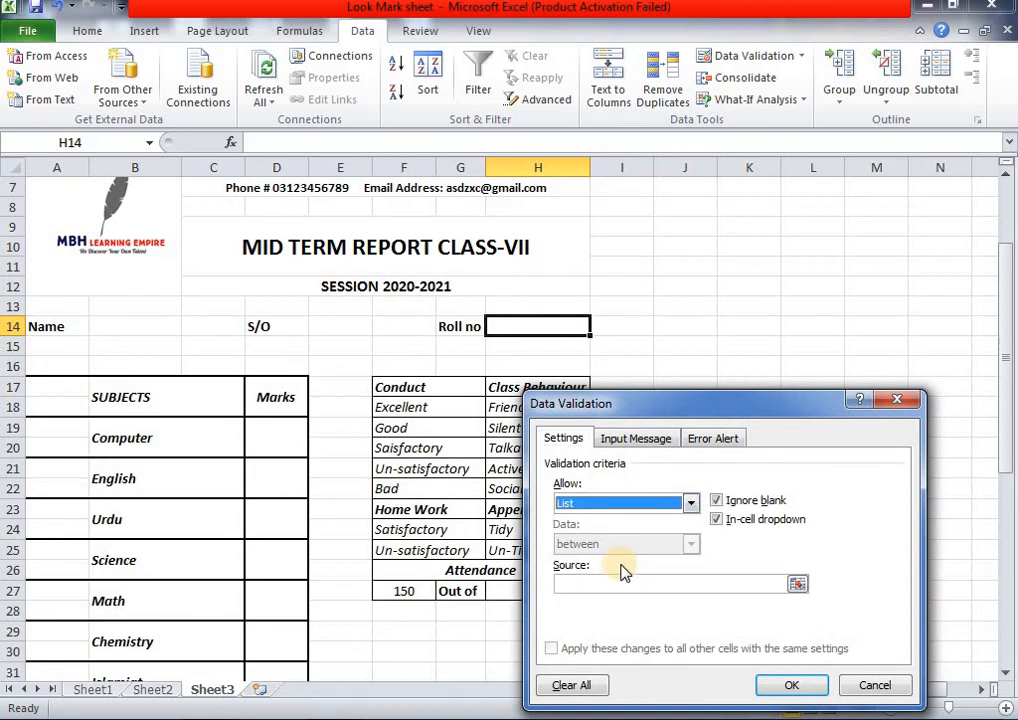
click(617, 581)
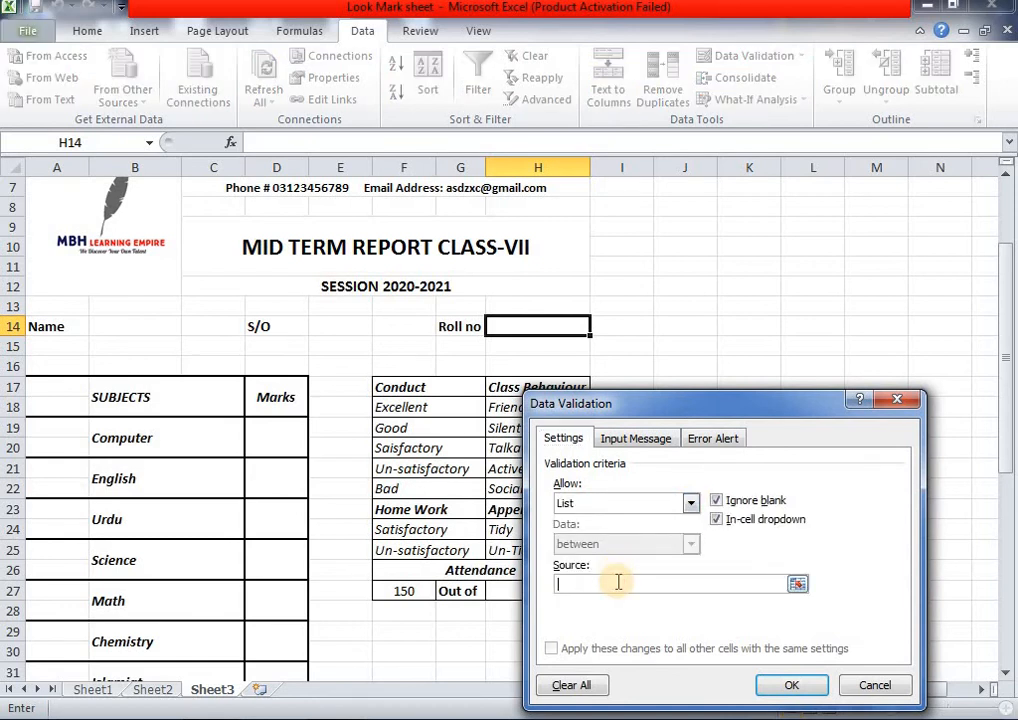
click(110, 690)
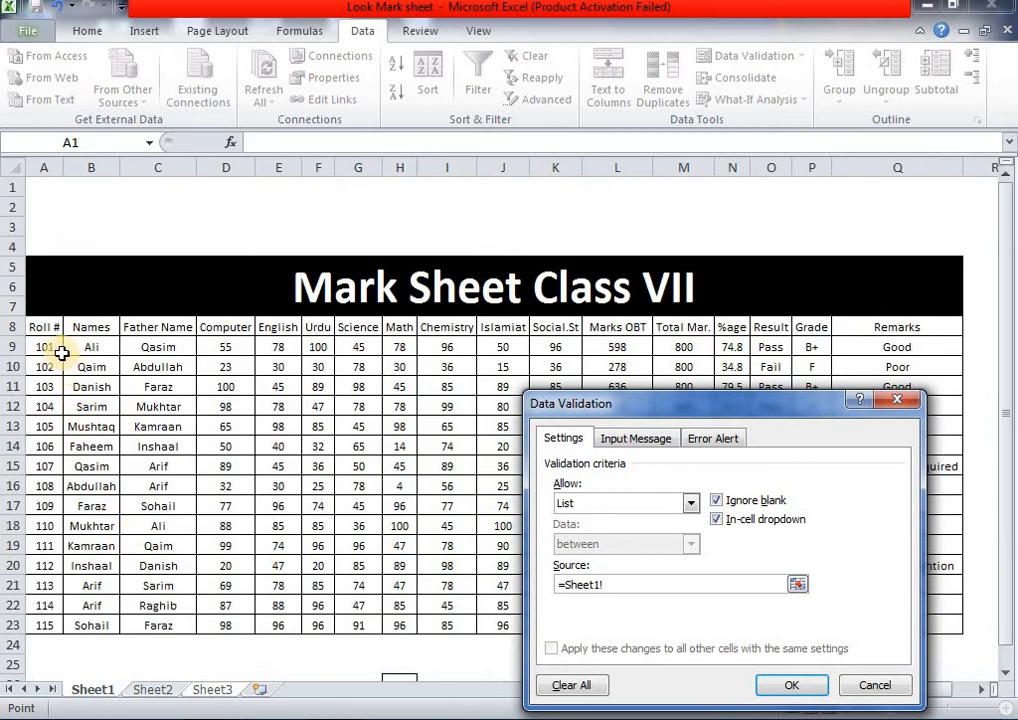
drag(50, 348, 40, 625)
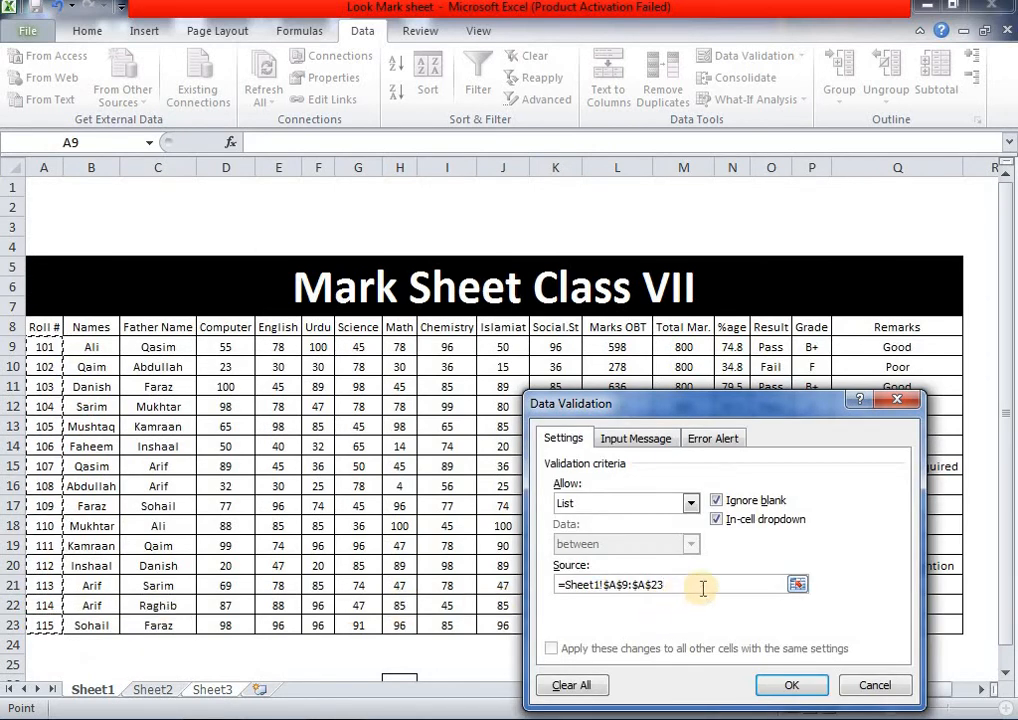
click(786, 684)
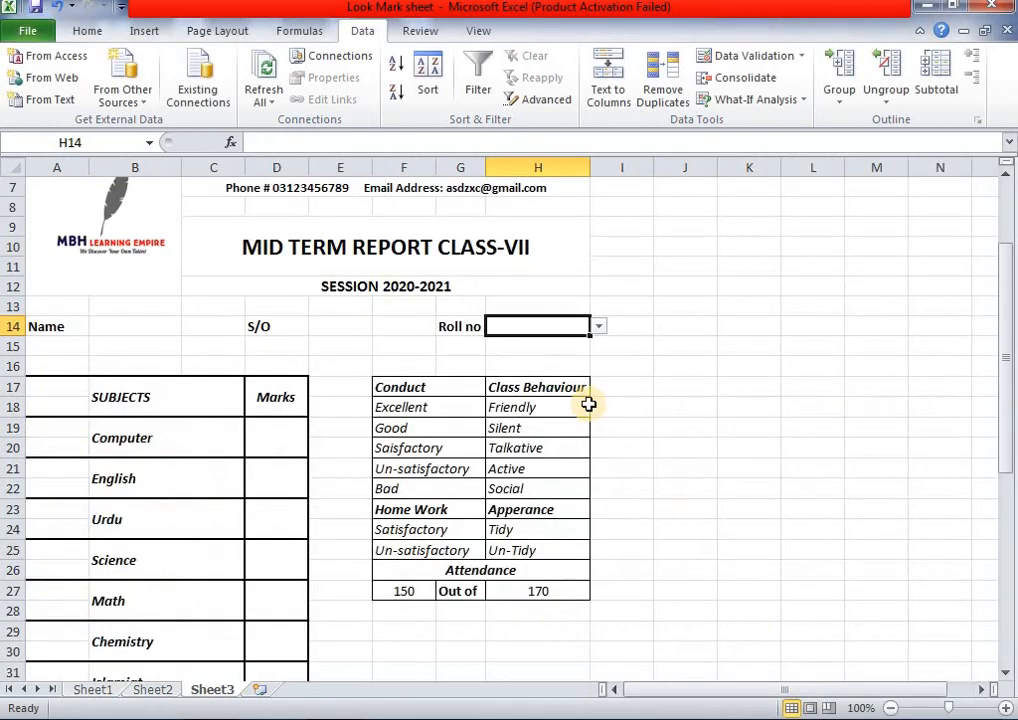
click(598, 327)
click(553, 381)
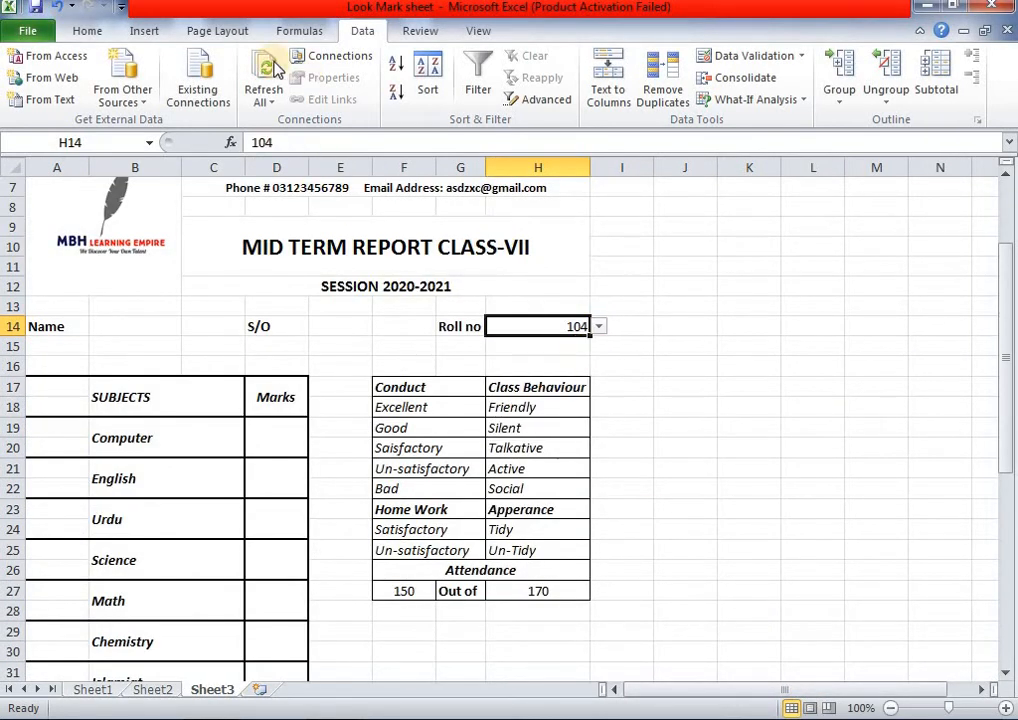
click(87, 31)
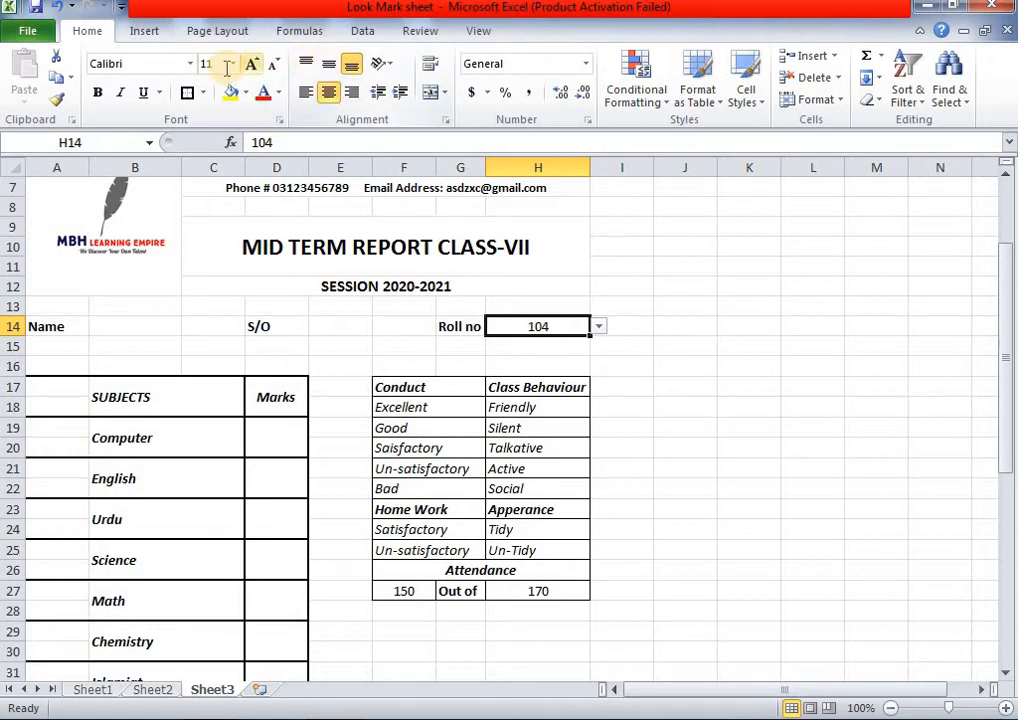
click(722, 343)
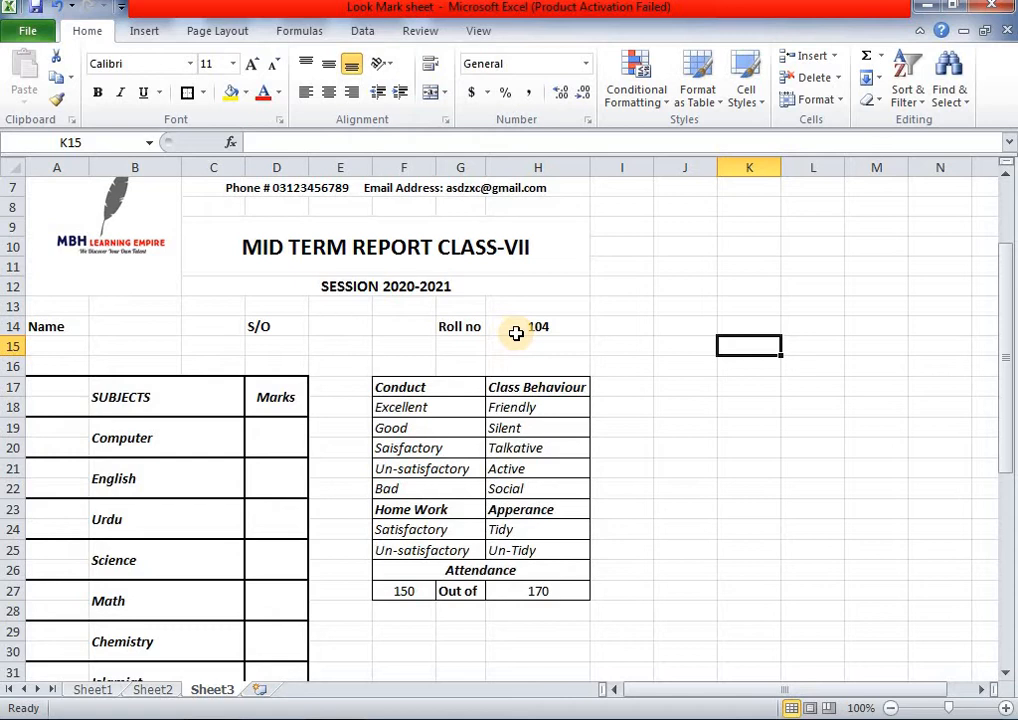
- Merge and center B14:C14 into a single name cell beside Name
scroll(516, 333, up, 2)
scroll(516, 342, down, 6)
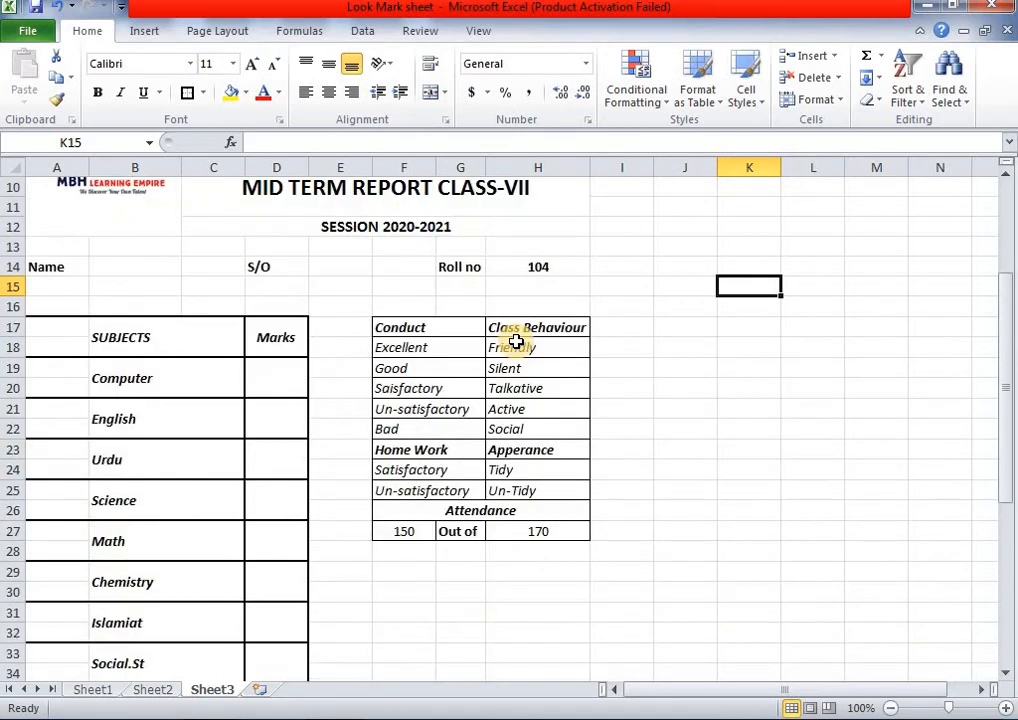
scroll(516, 342, down, 4)
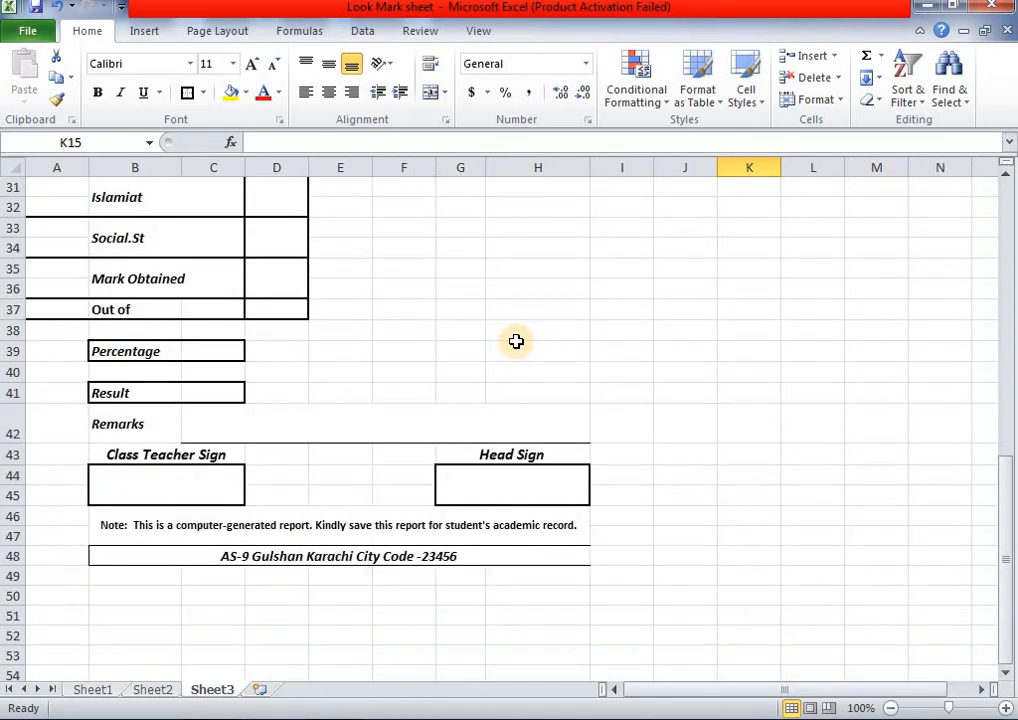
scroll(516, 342, up, 3)
scroll(516, 342, up, 2)
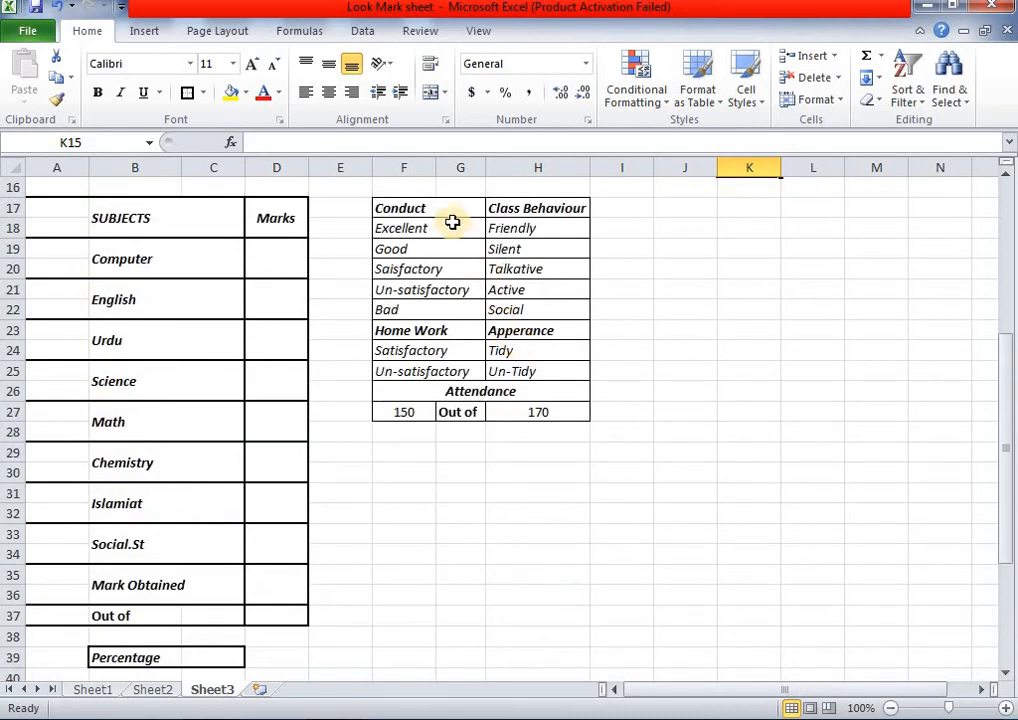
scroll(566, 370, up, 2)
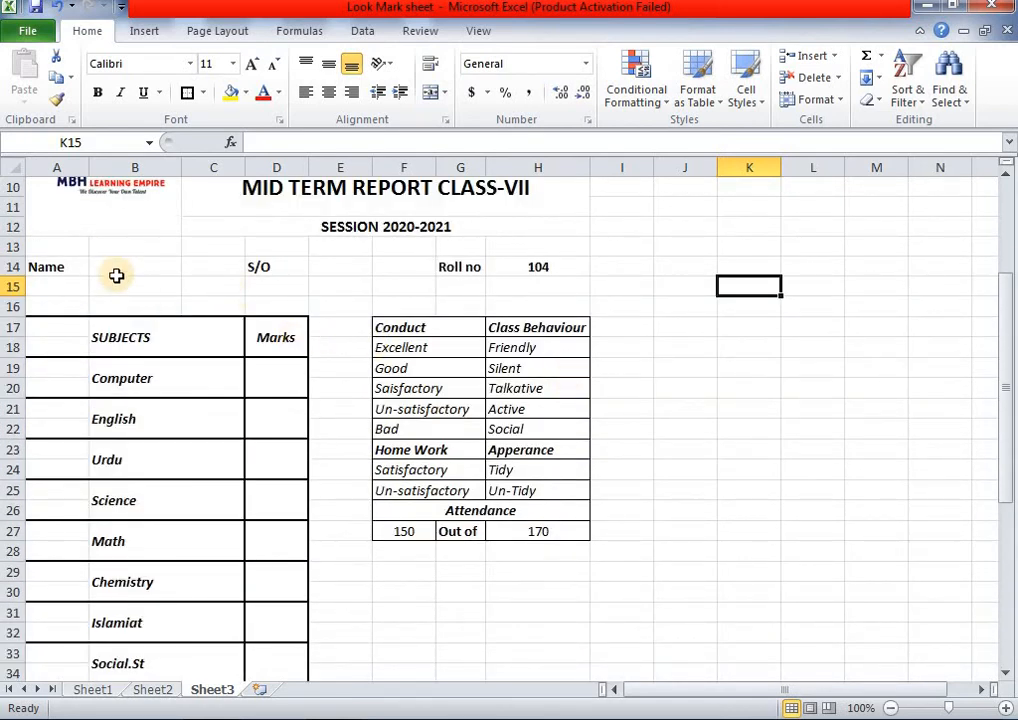
click(163, 265)
drag(163, 265, 186, 266)
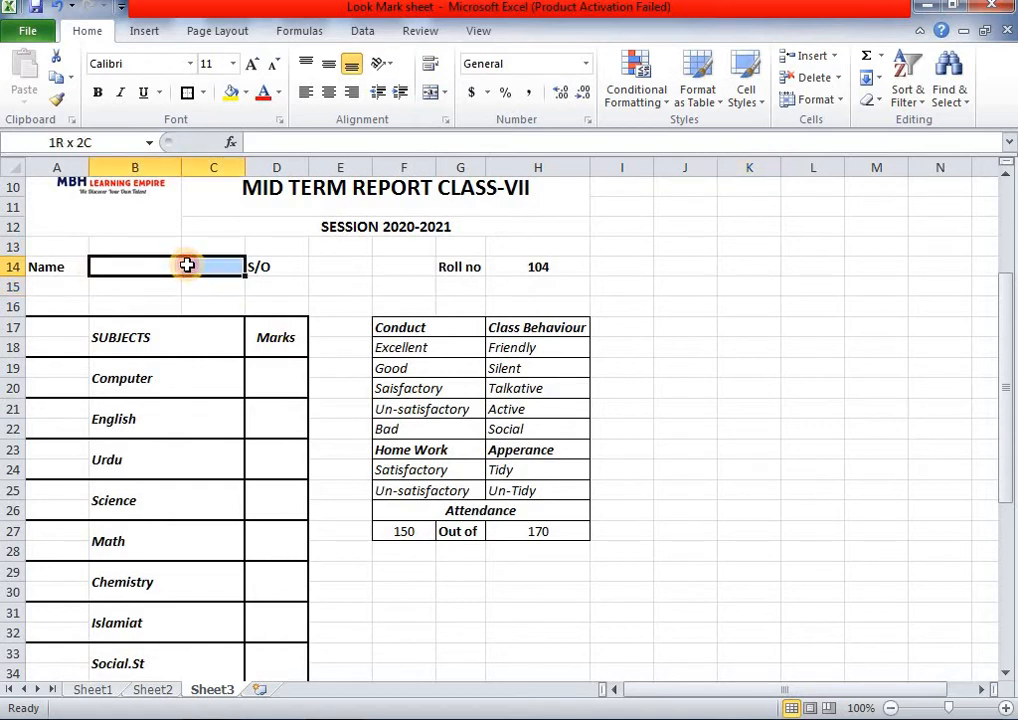
click(424, 98)
- Bring up the completed Sheet2 report from the top for reference
click(357, 284)
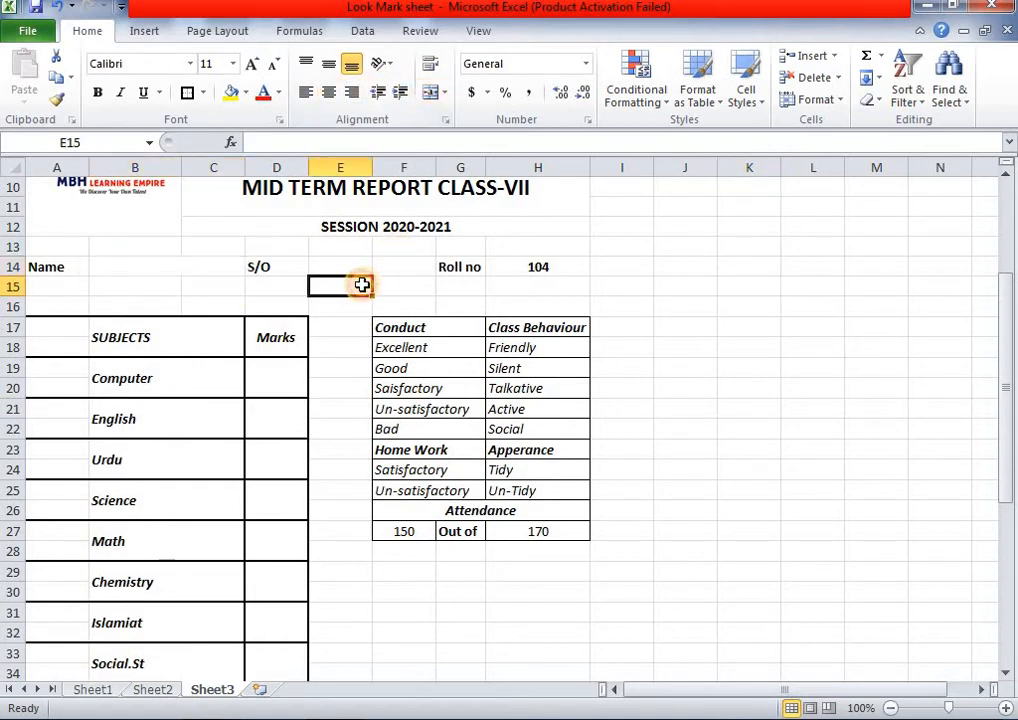
click(142, 264)
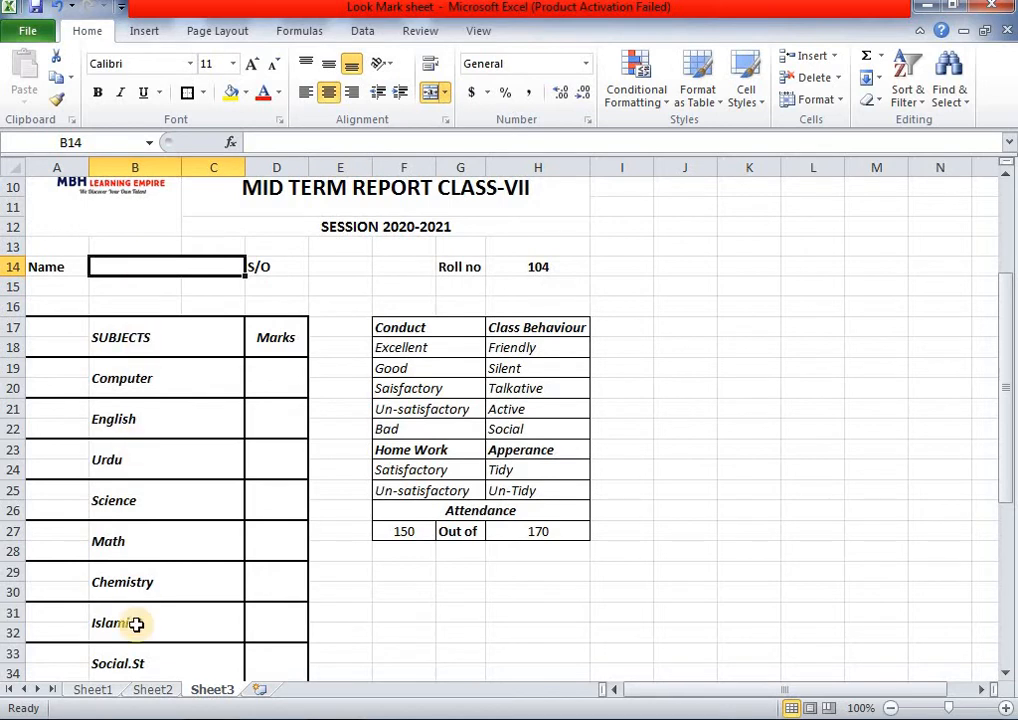
click(137, 692)
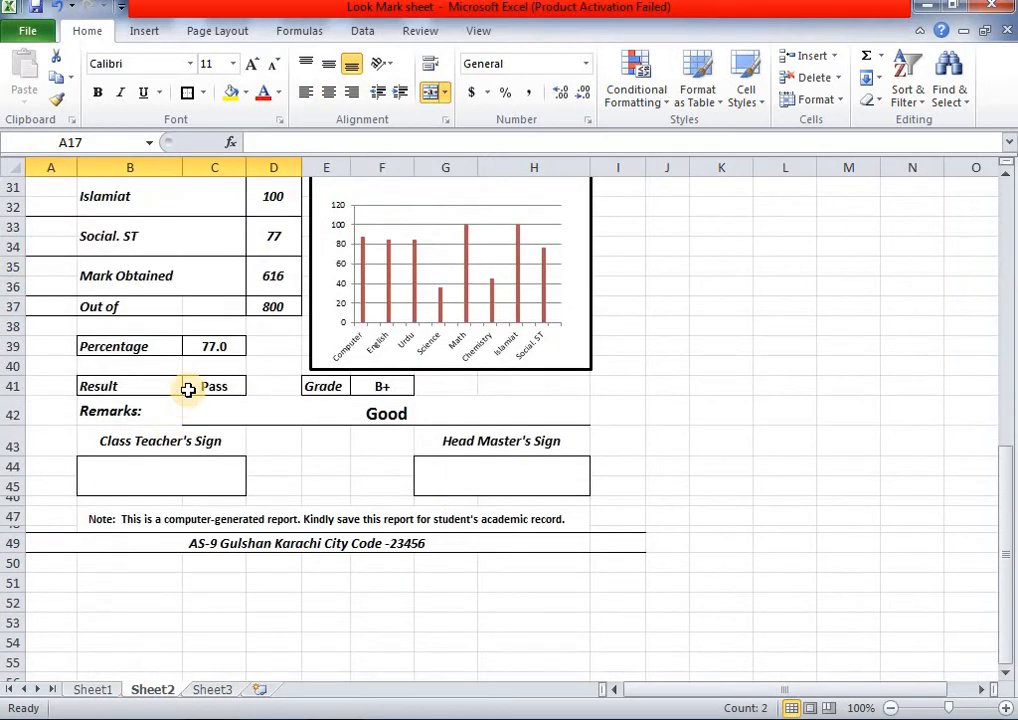
scroll(188, 390, up, 9)
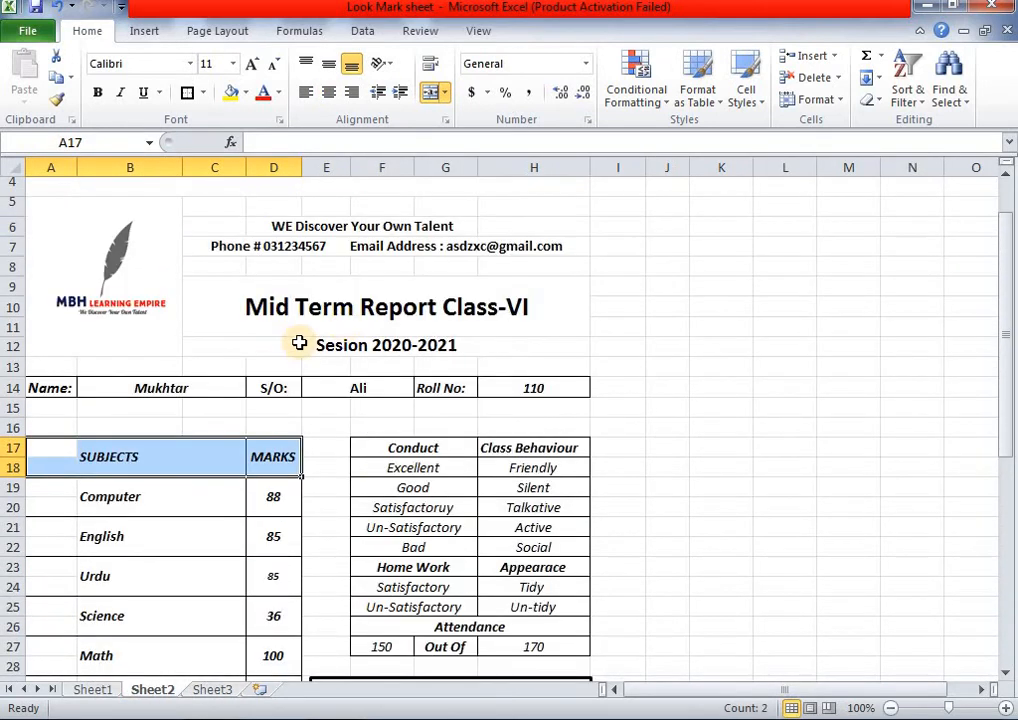
- On Sheet3, merge and center E14:F14 beside S/O
click(212, 690)
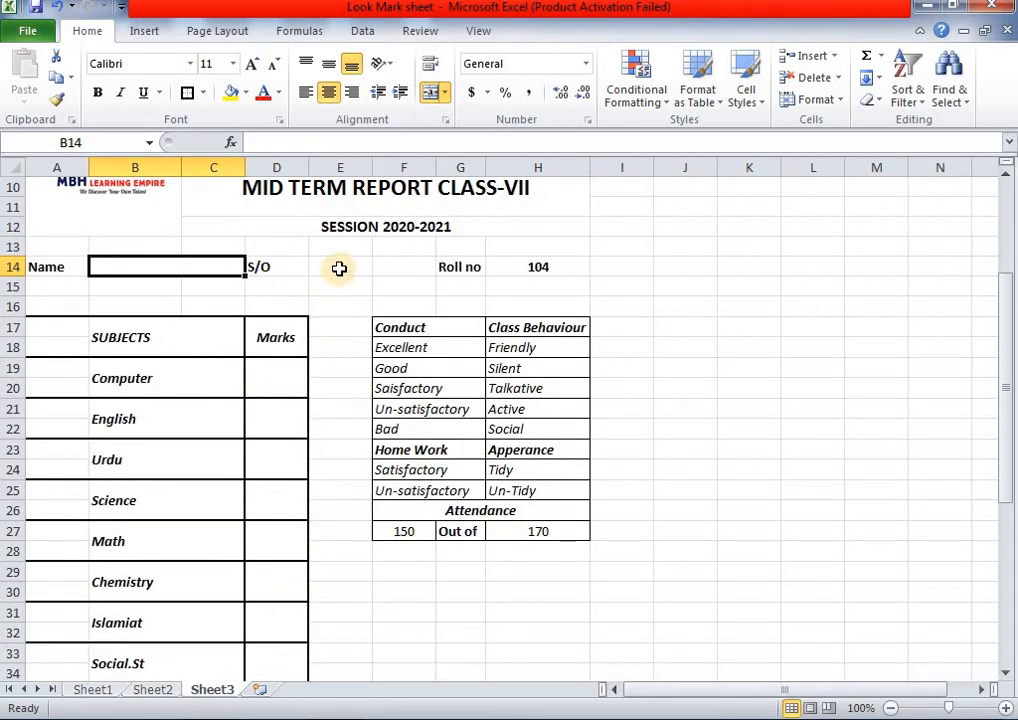
drag(339, 268, 400, 266)
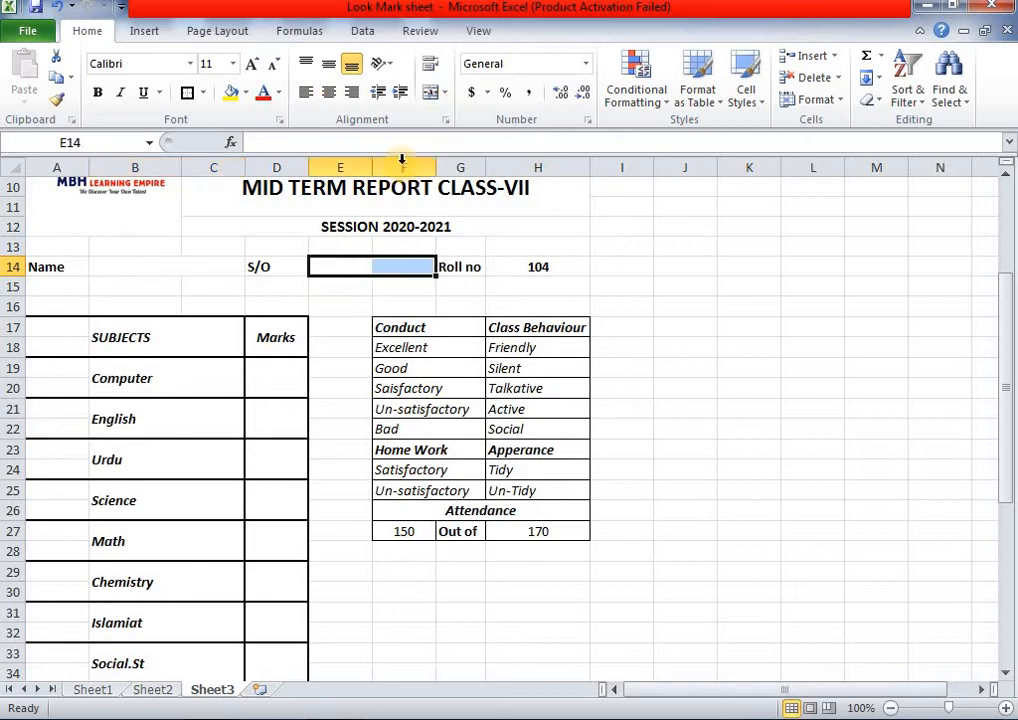
click(437, 94)
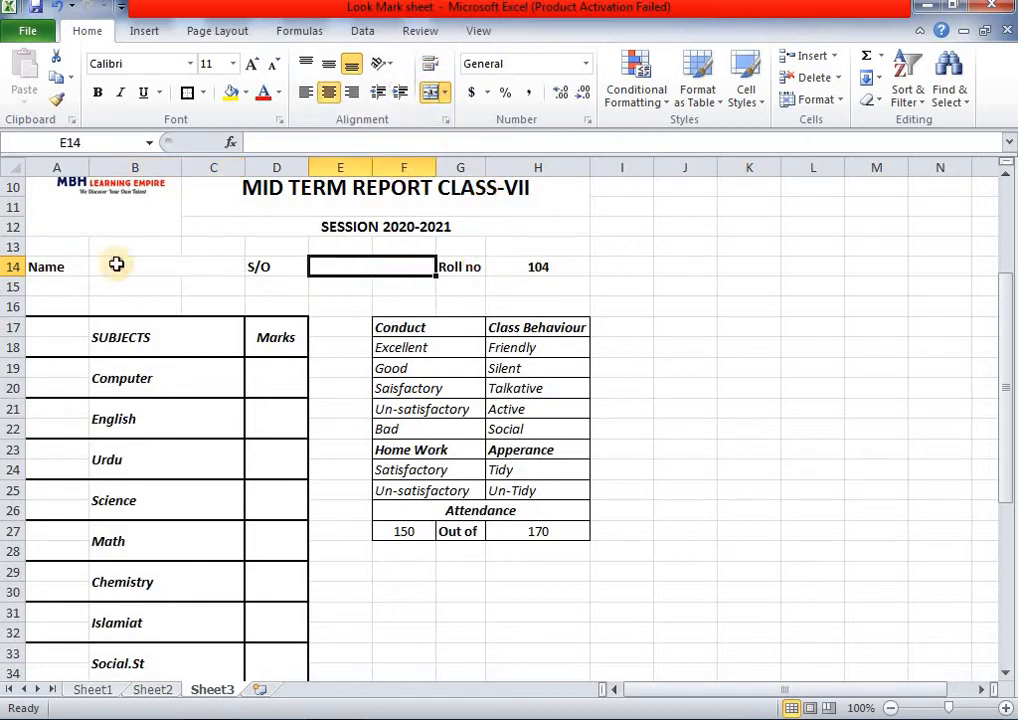
- Apply All Borders to the details row A14:H14
drag(58, 266, 538, 266)
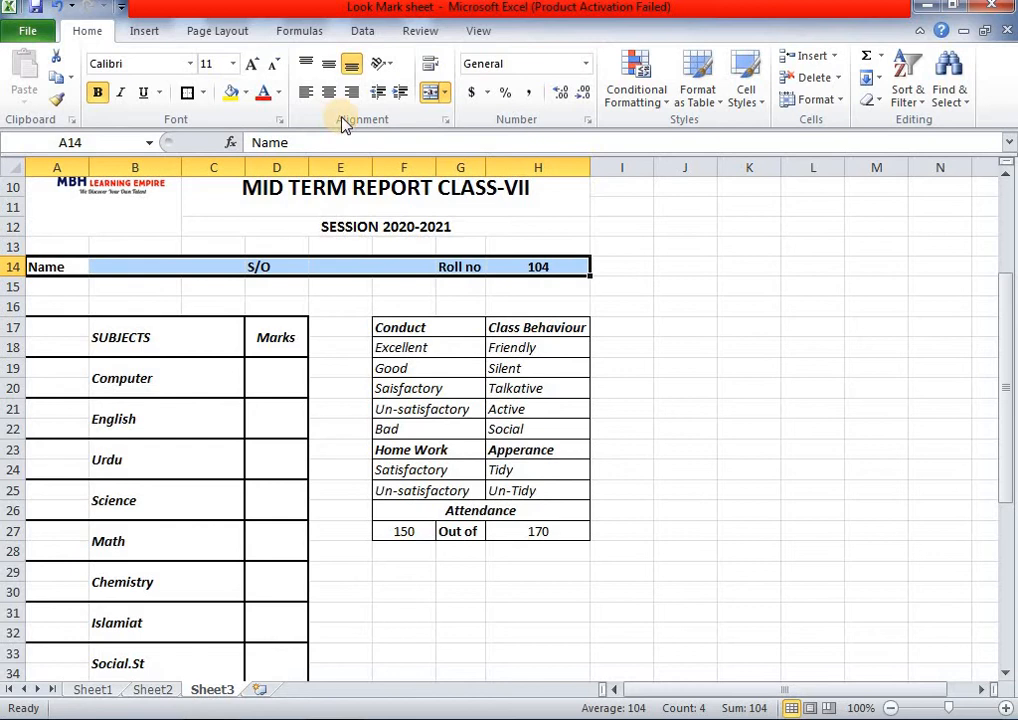
click(186, 93)
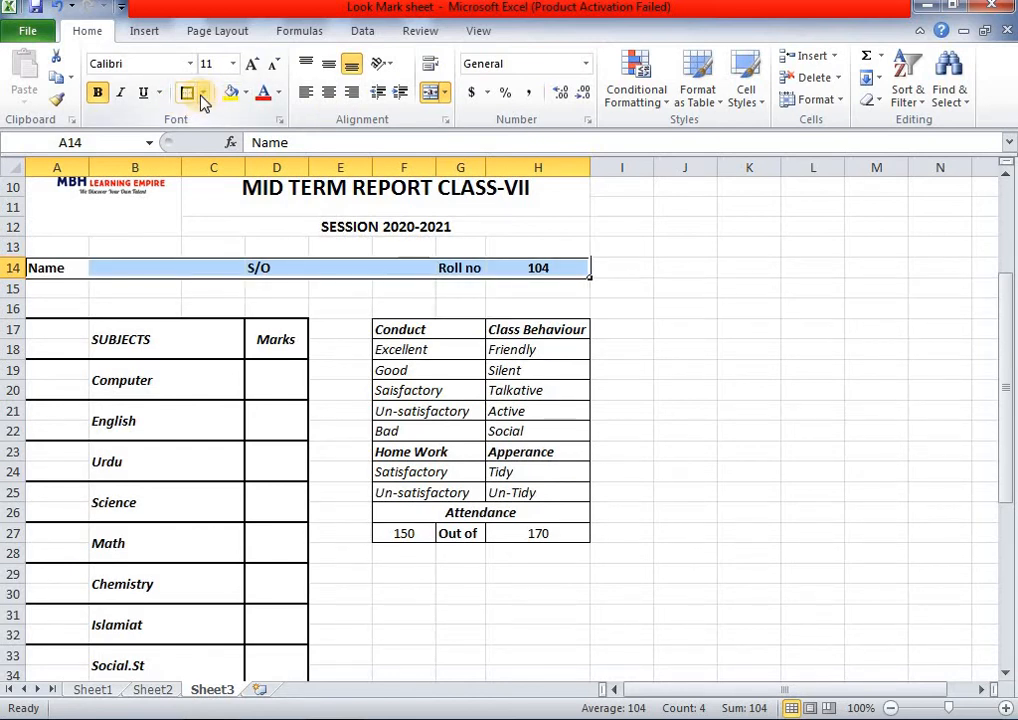
click(202, 95)
click(232, 251)
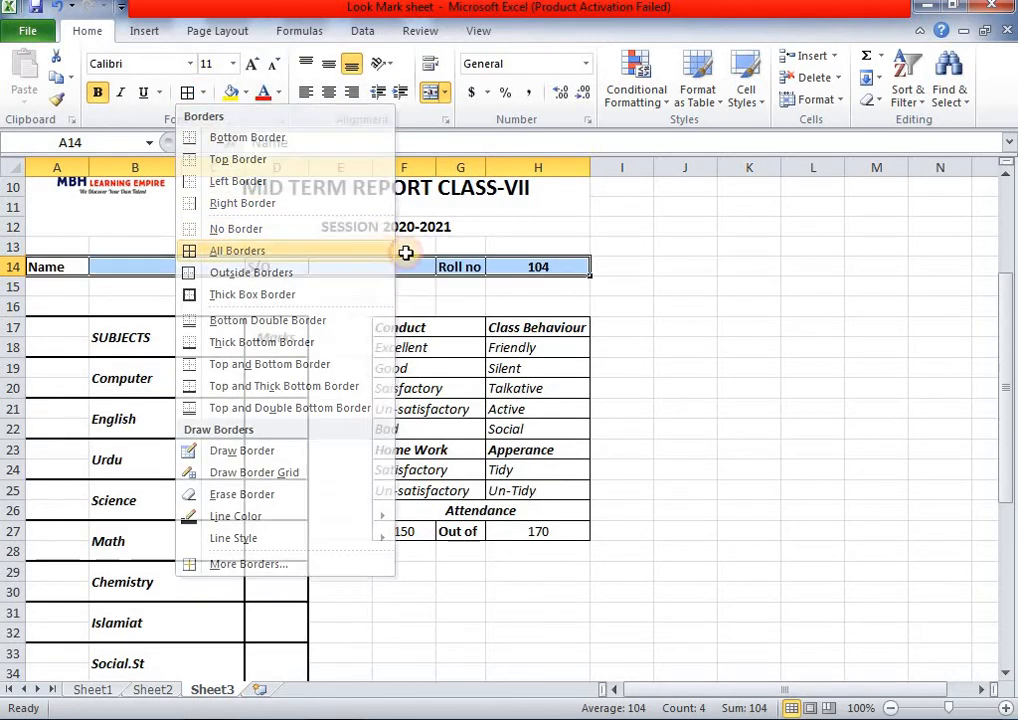
click(662, 289)
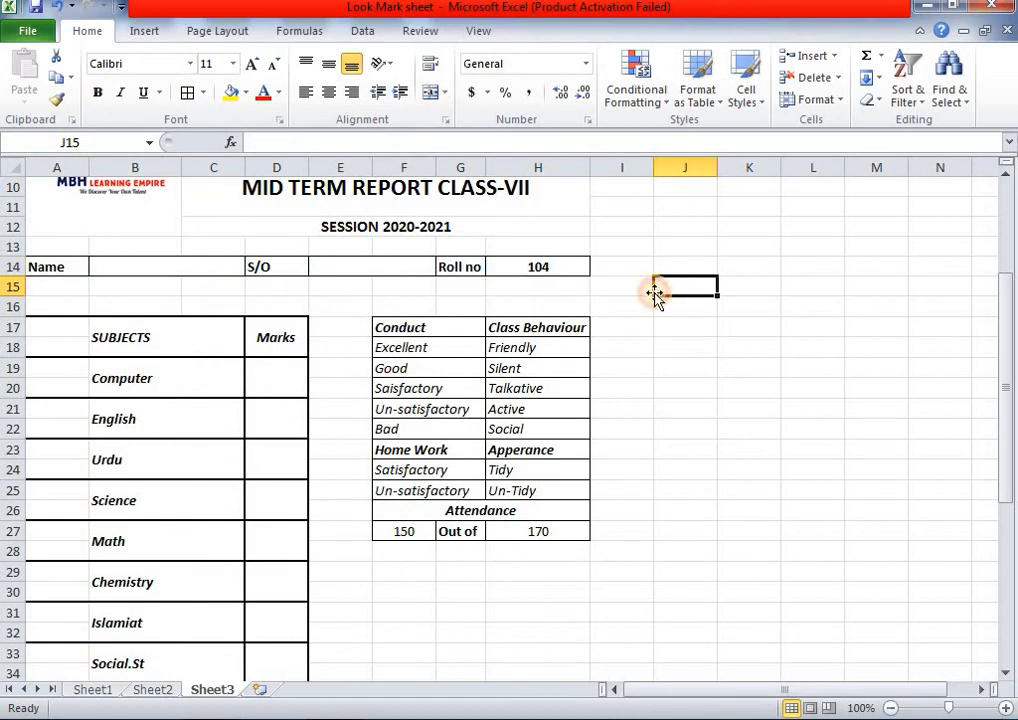
- Start a lookup in Name cell B14, clearing the accidental partial =vl entry
click(186, 265)
double_click(188, 265)
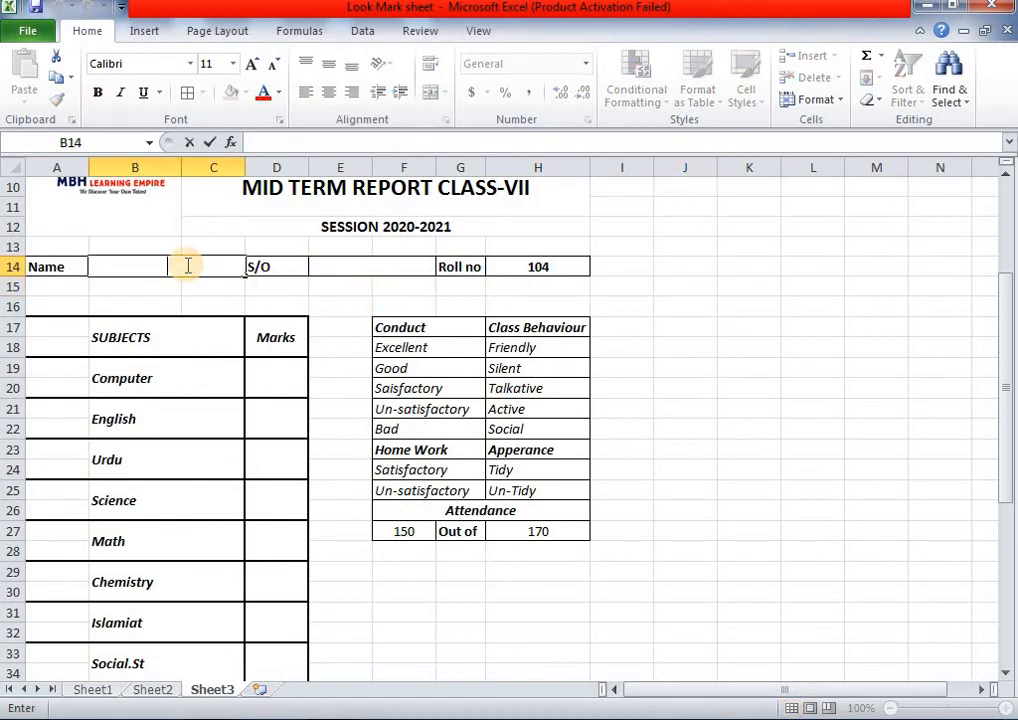
text(=v)
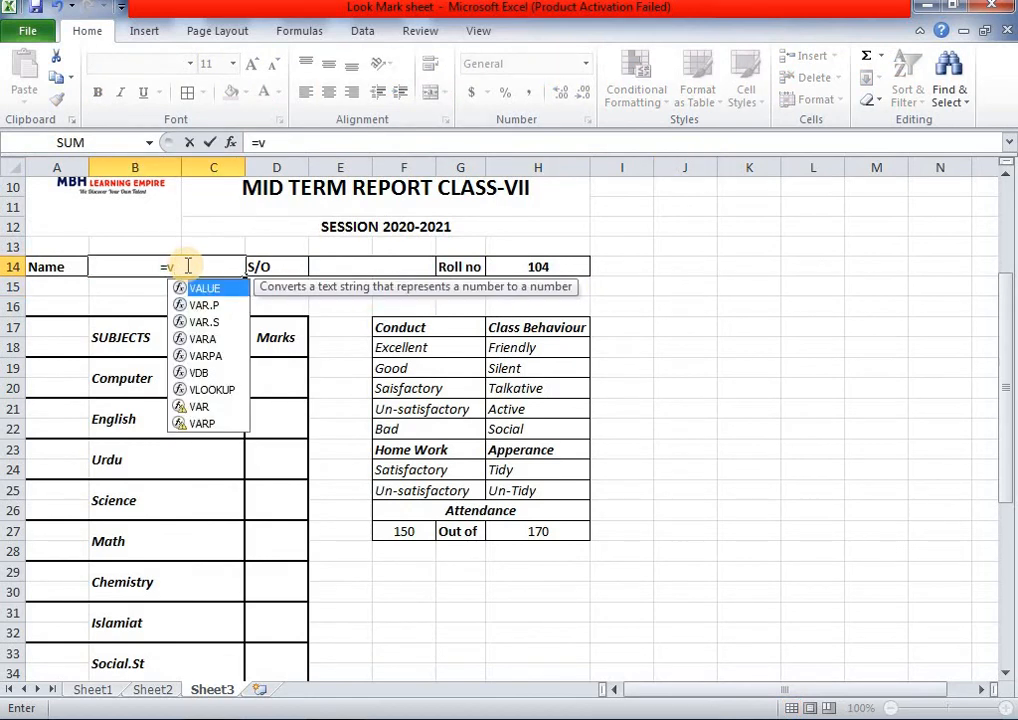
text(l)
key(Return)
click(185, 265)
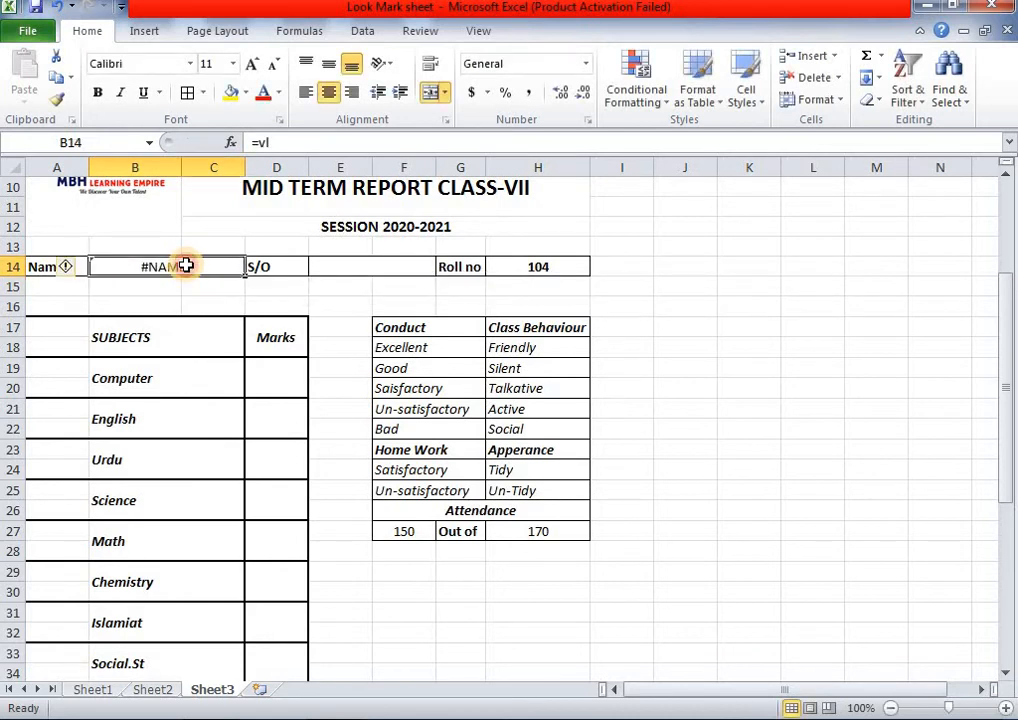
text(v)
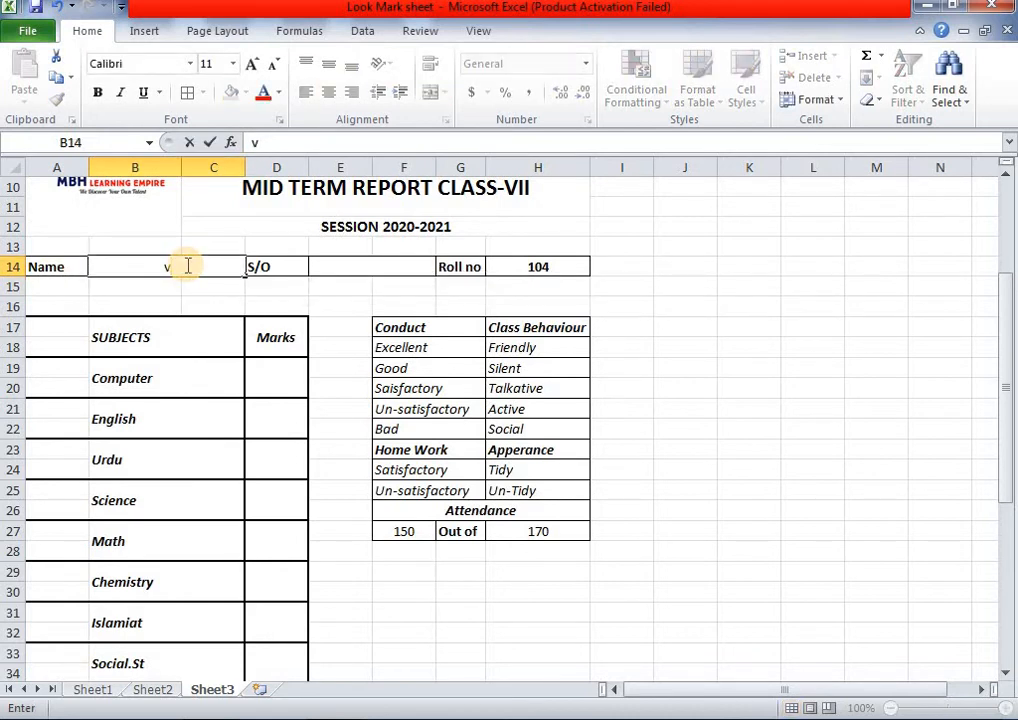
key(BackSpace)
- Enter =VLOOKUP(H14,Sheet1!A8:Q23,2,0) in B14 so it shows Sarim
text(=)
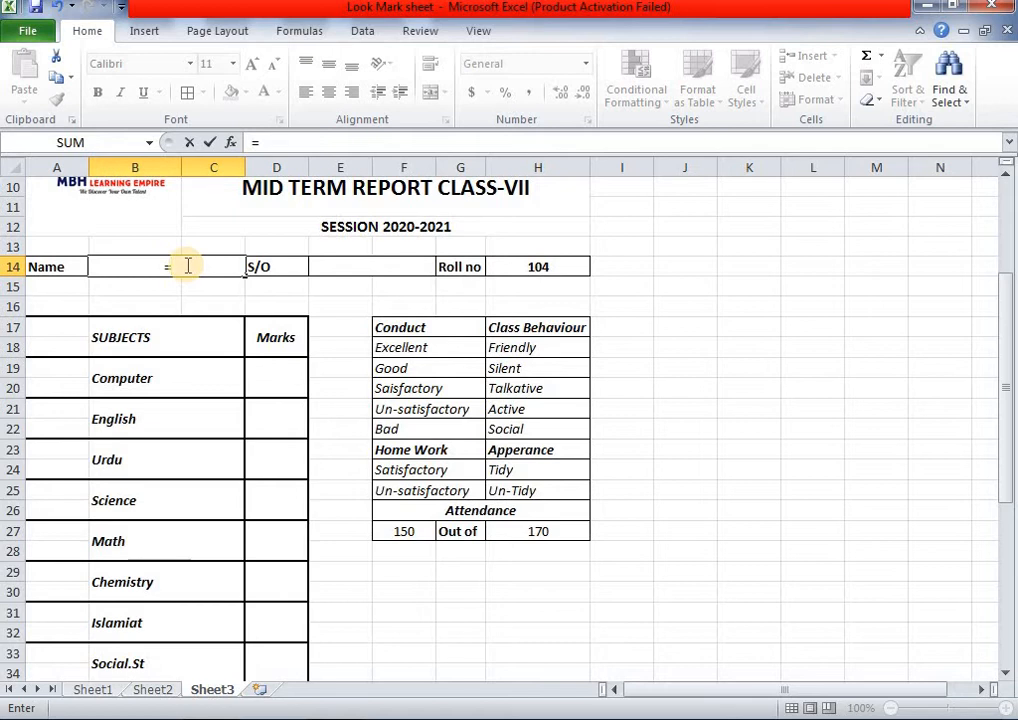
text(vl)
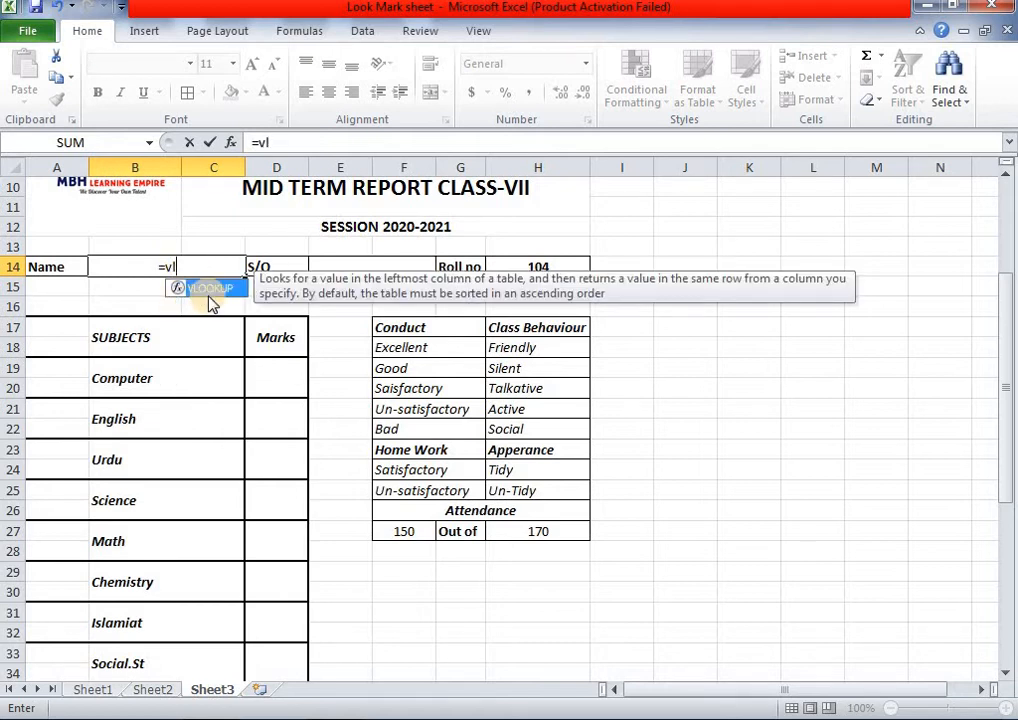
double_click(211, 289)
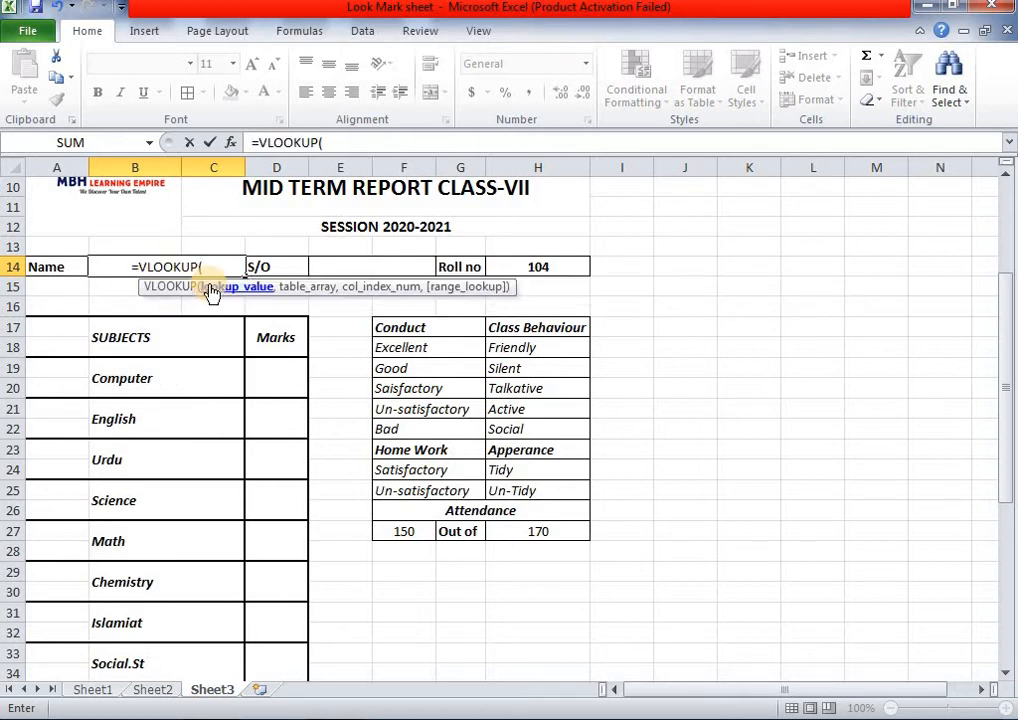
click(567, 268)
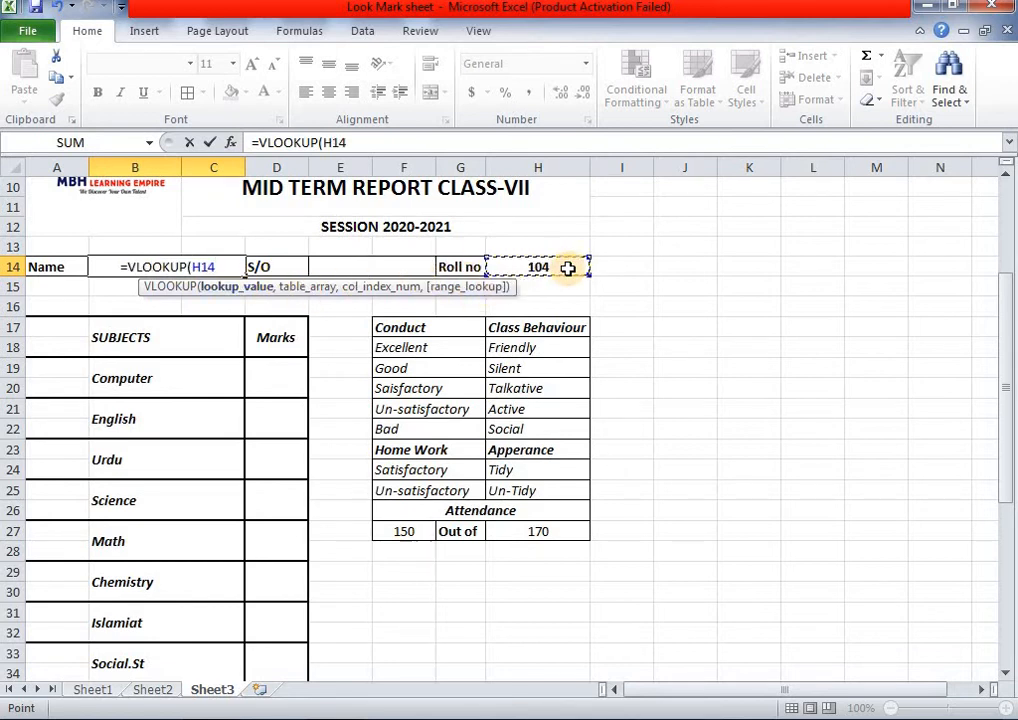
text(,)
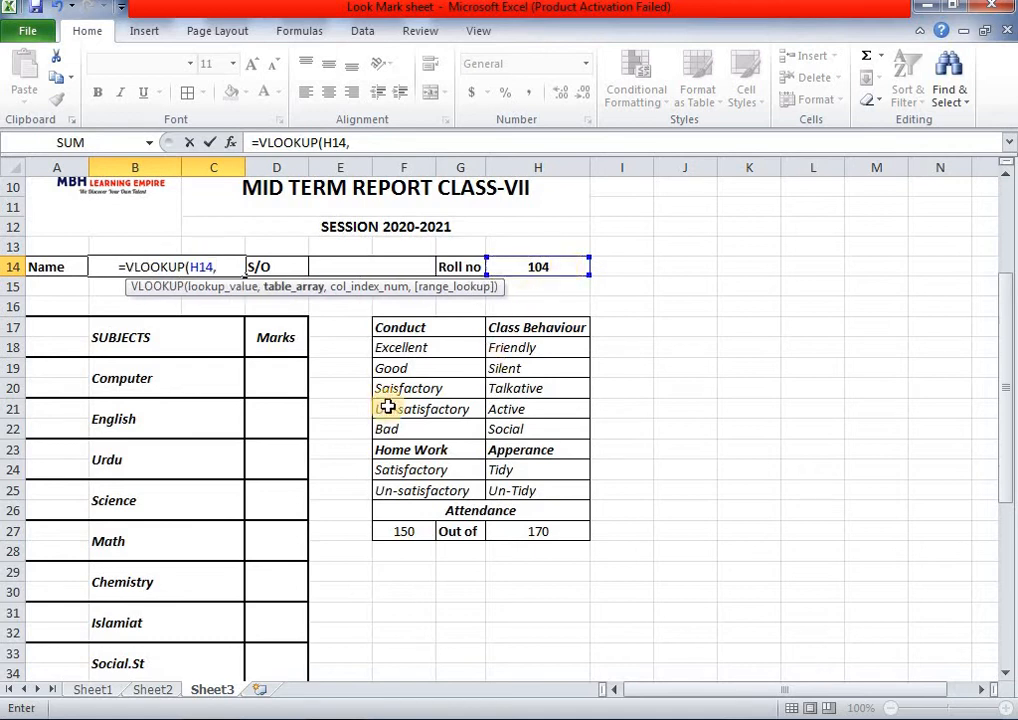
click(93, 689)
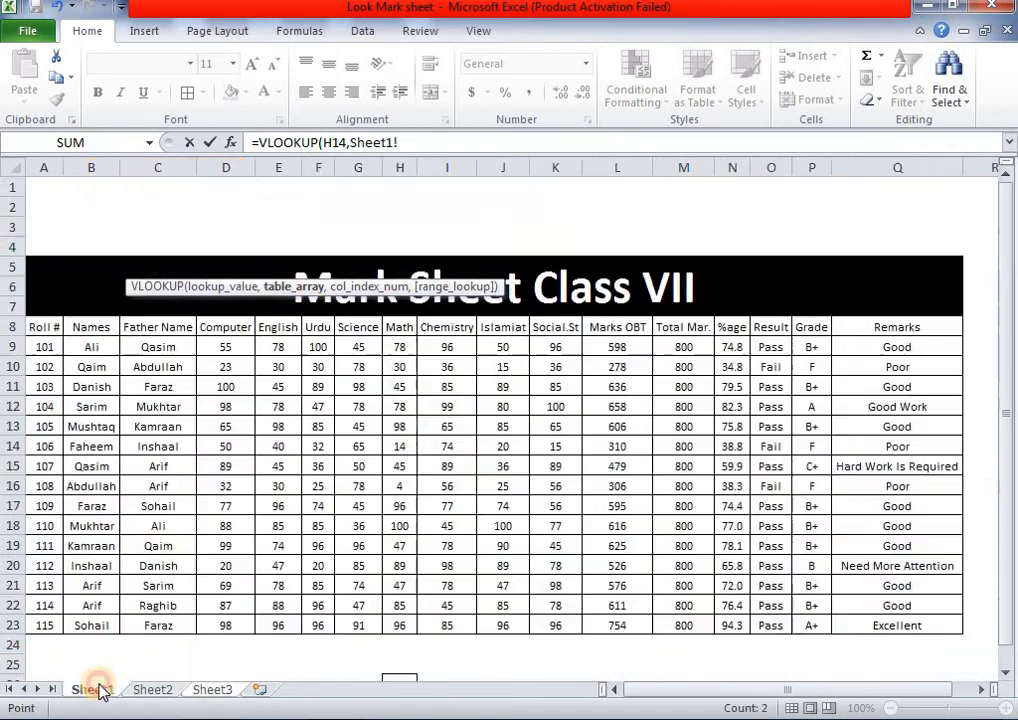
drag(45, 327, 899, 631)
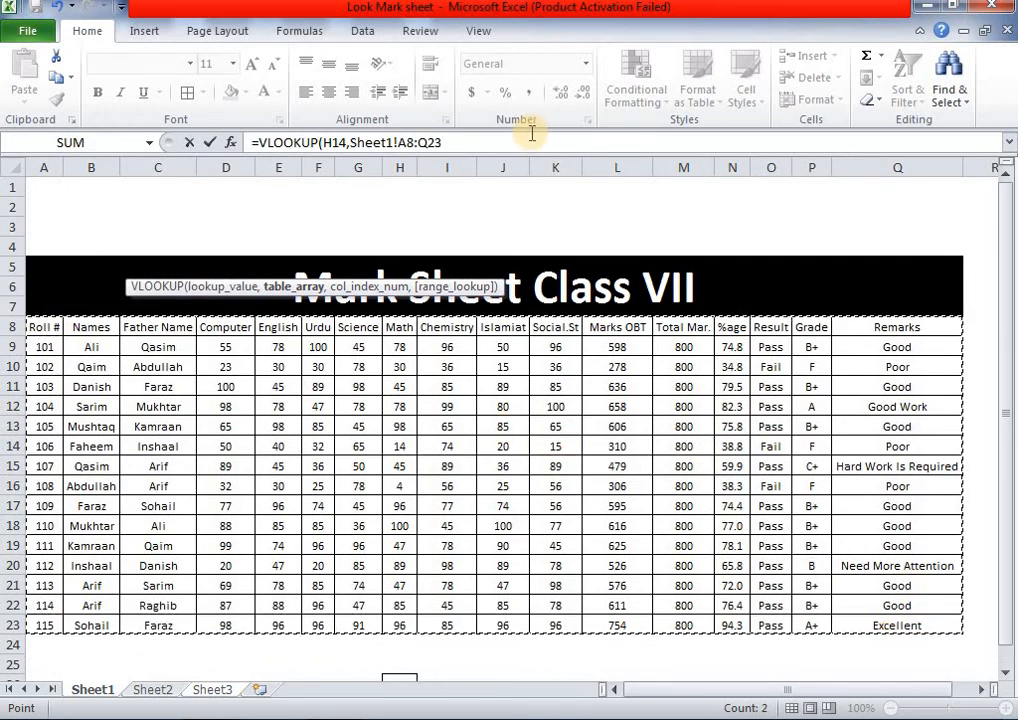
click(500, 139)
text(,)
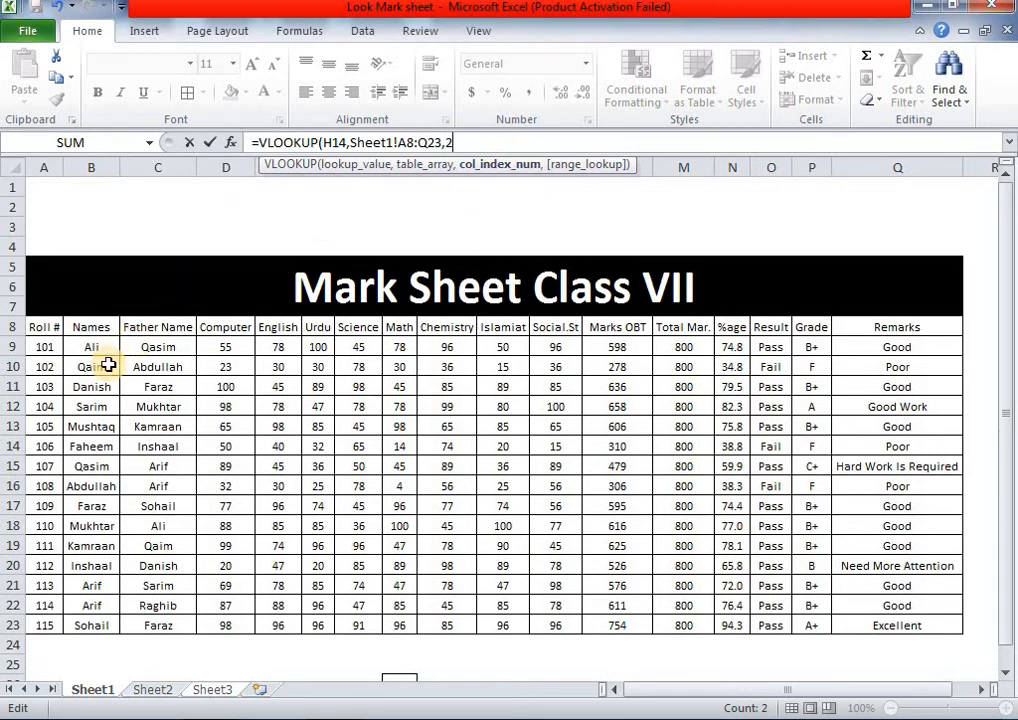
text(2,)
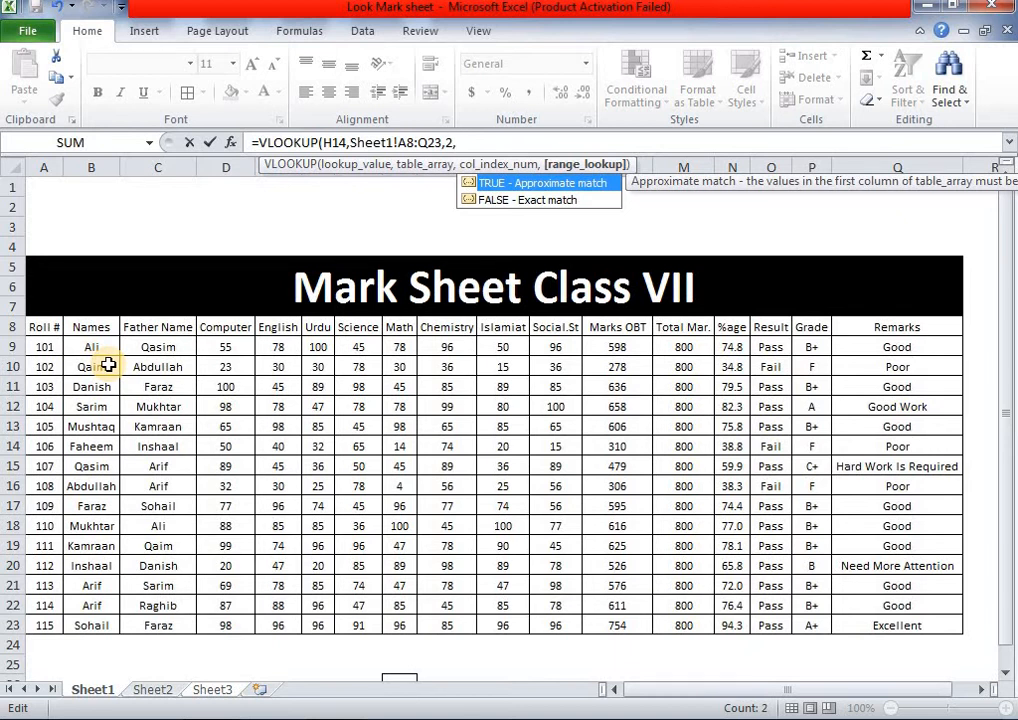
text(0))
key(Return)
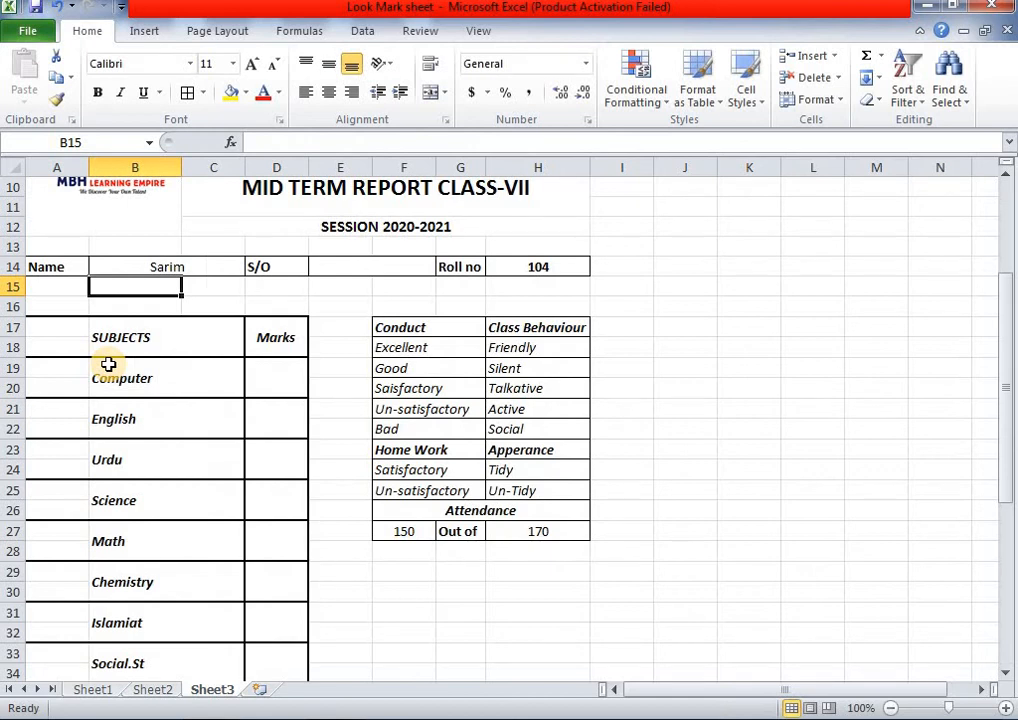
- Bold the Name cell B14 and delete its VLOOKUP formula, leaving it blank
click(214, 268)
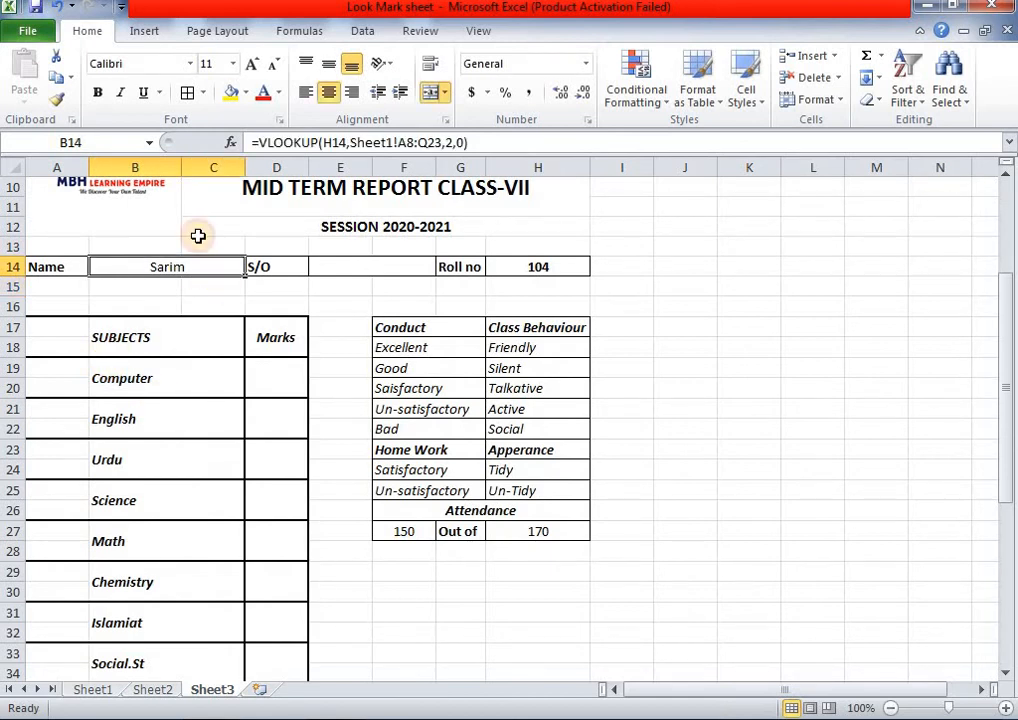
click(97, 93)
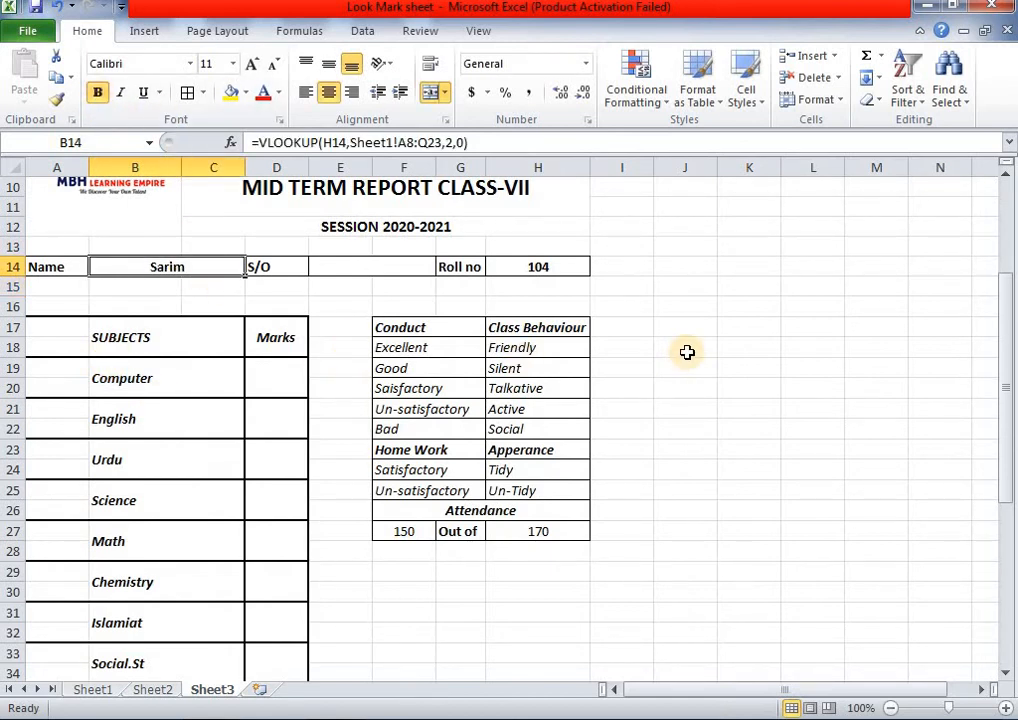
scroll(687, 352, up, 1)
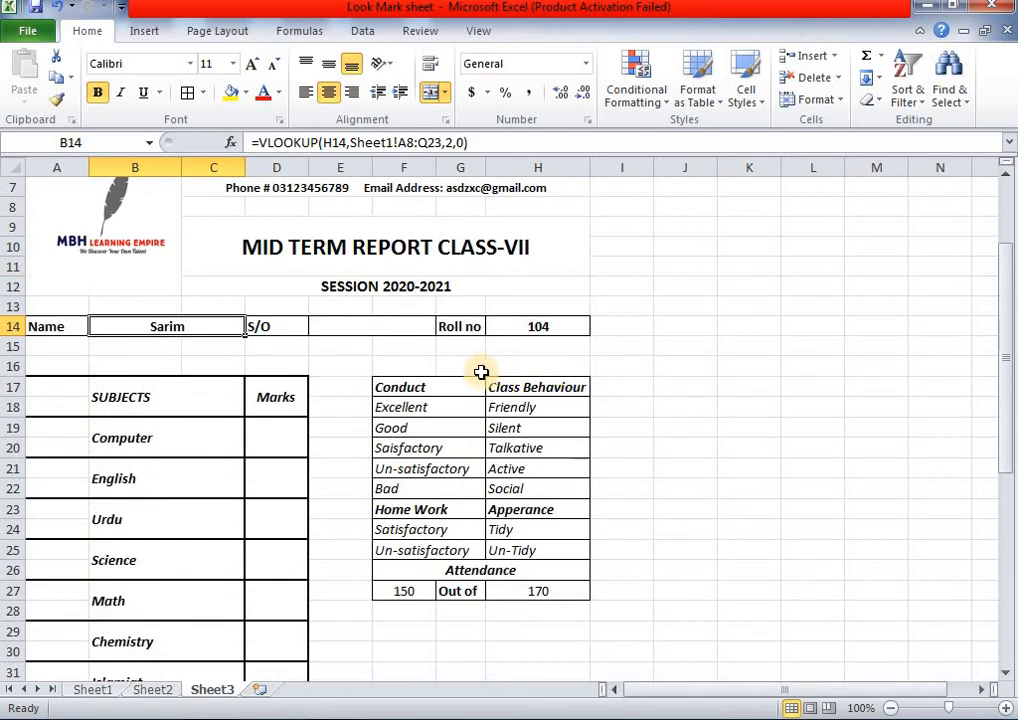
click(354, 331)
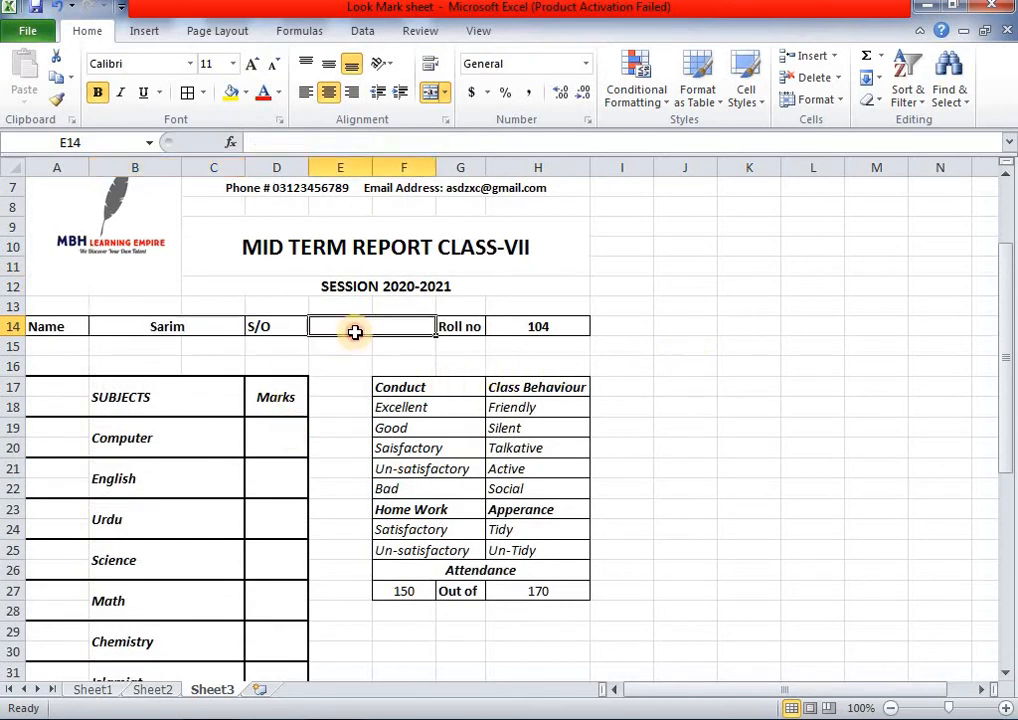
click(170, 329)
drag(489, 141, 256, 142)
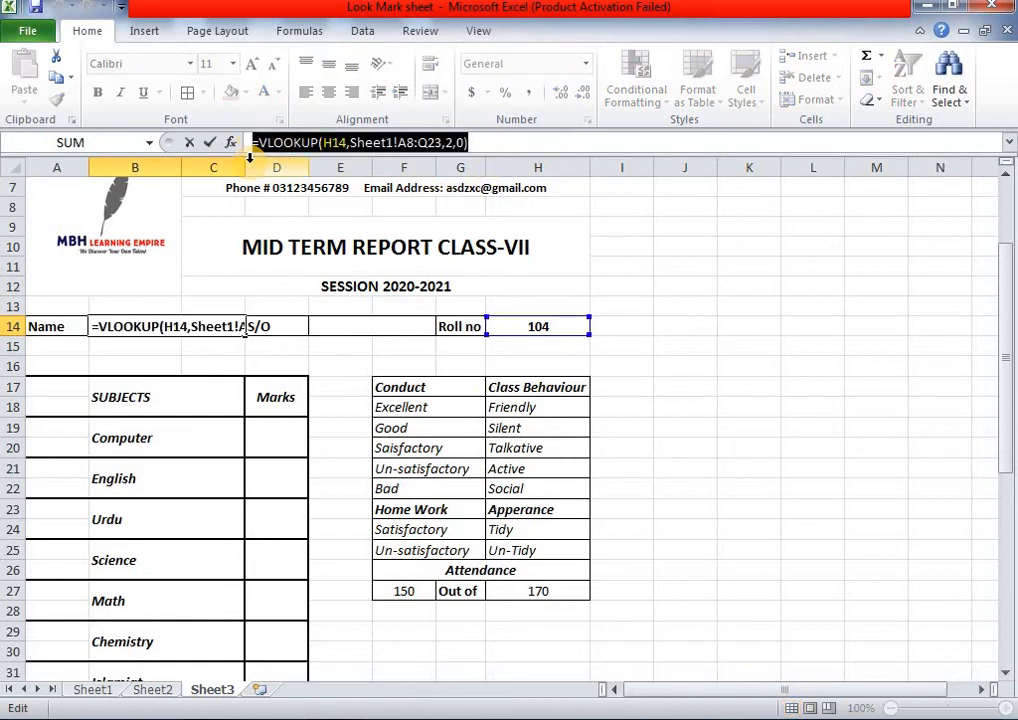
click(399, 335)
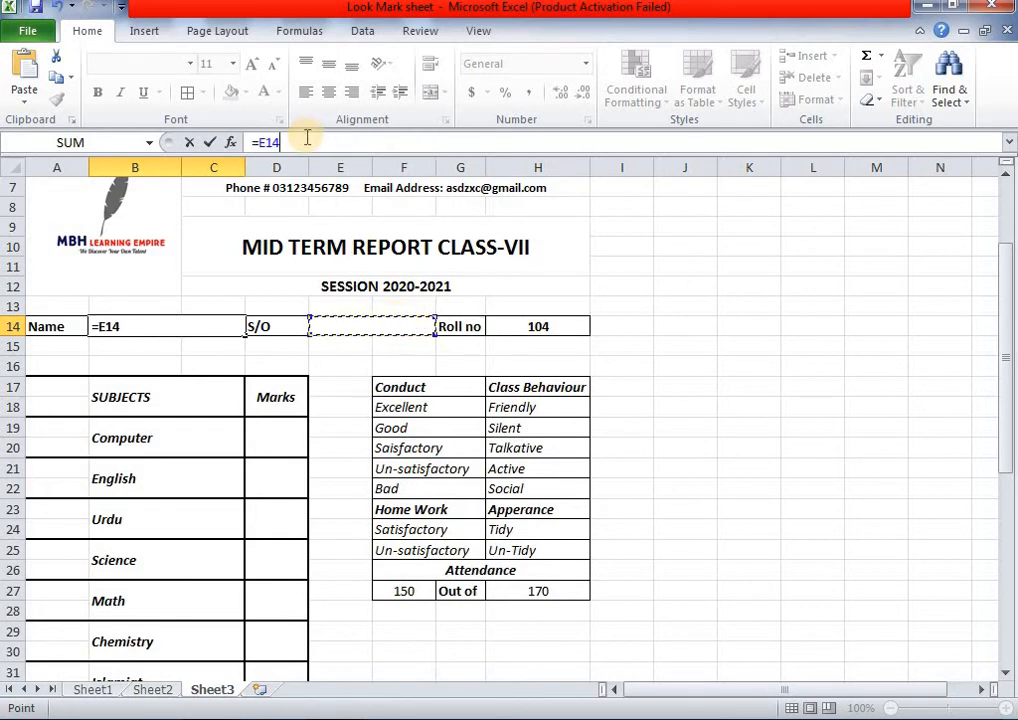
key(BackSpace)
key(BackSpace)
key(BackSpace)
key(BackSpace)
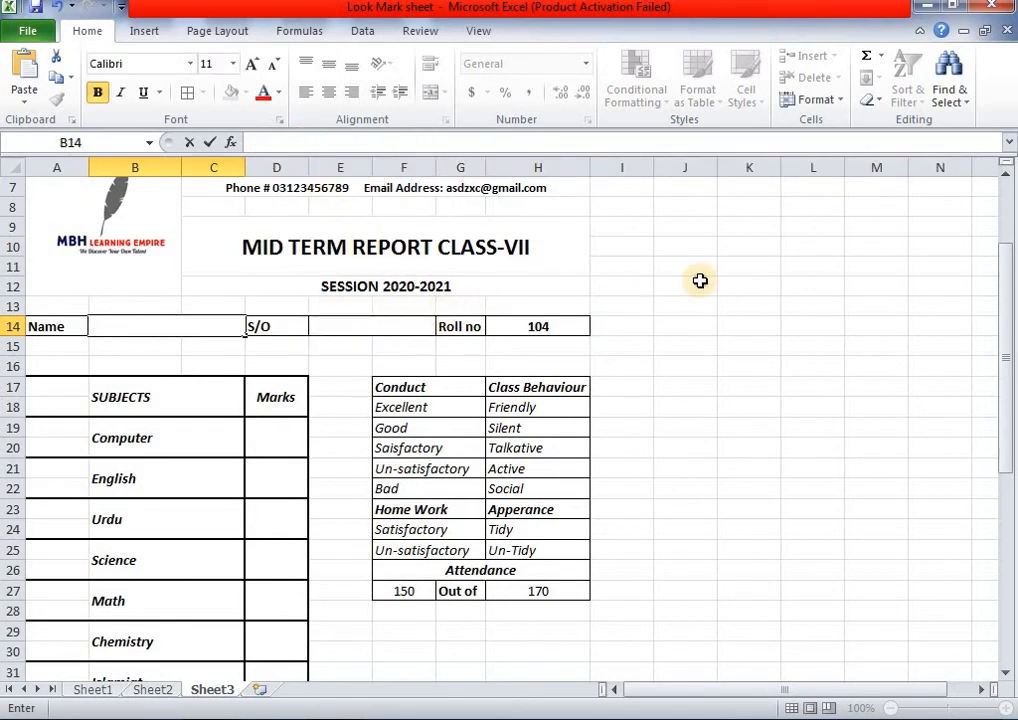
click(700, 281)
click(175, 324)
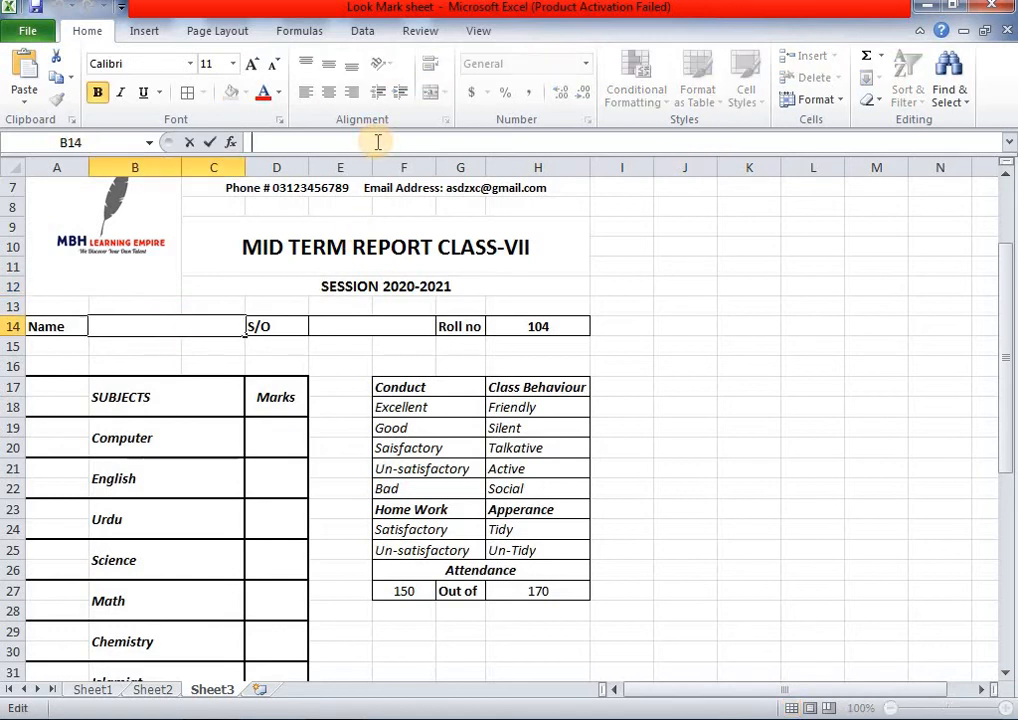
- Re-enter =VLOOKUP(H14,Sheet1!A8:Q23,2,0) in B14, bringing back the name Sarim
text(=)
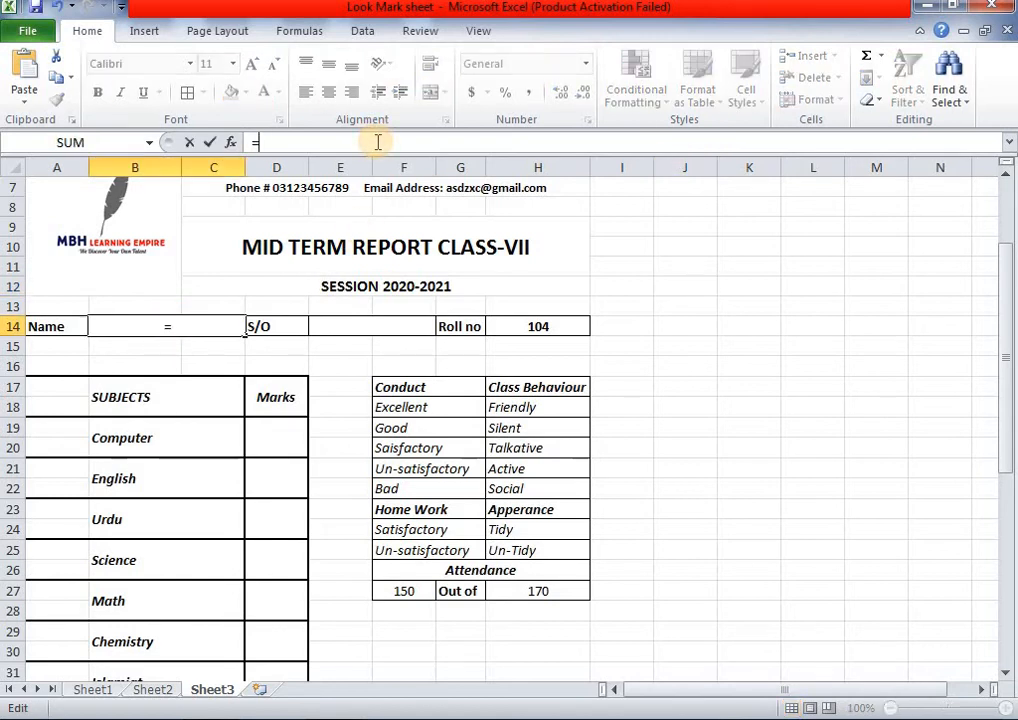
text(vl)
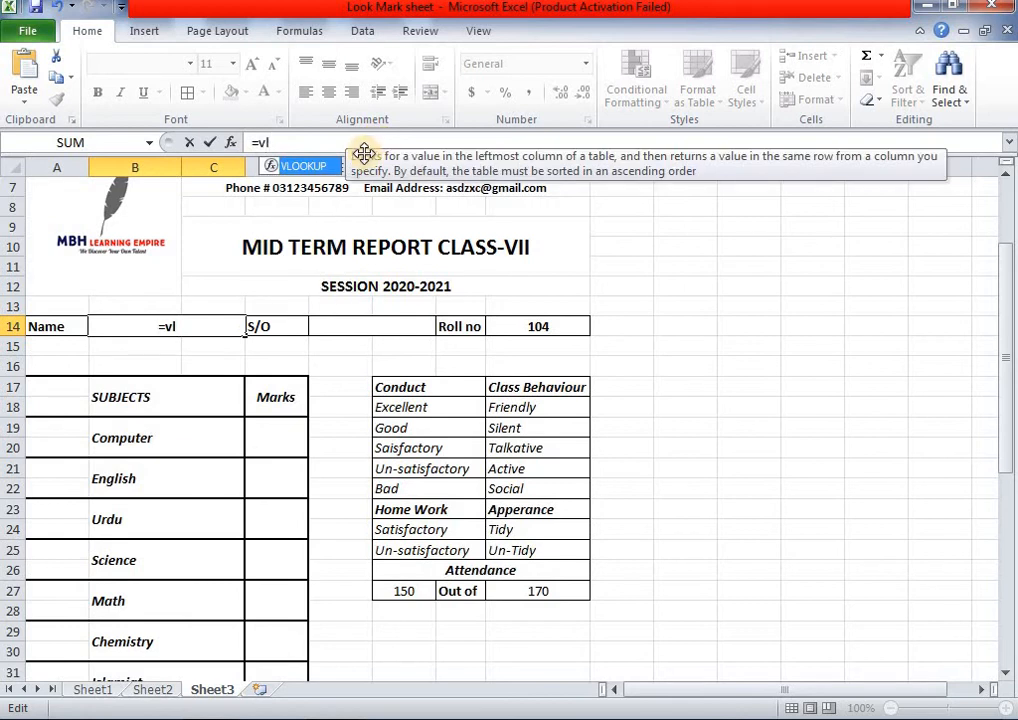
double_click(310, 168)
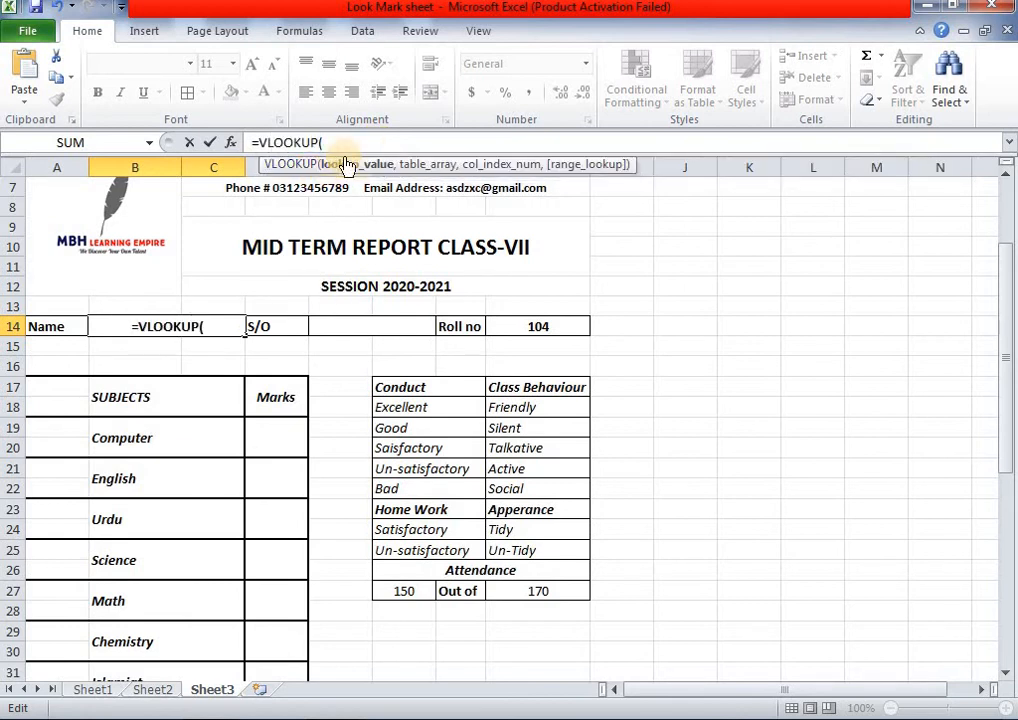
click(550, 324)
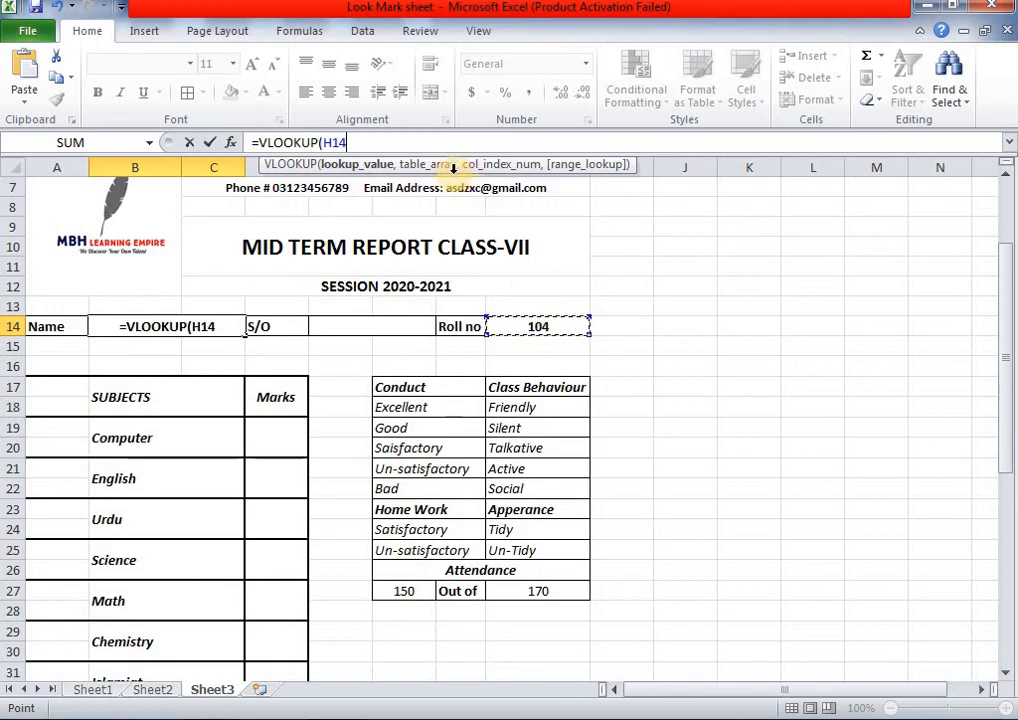
text(,)
click(92, 689)
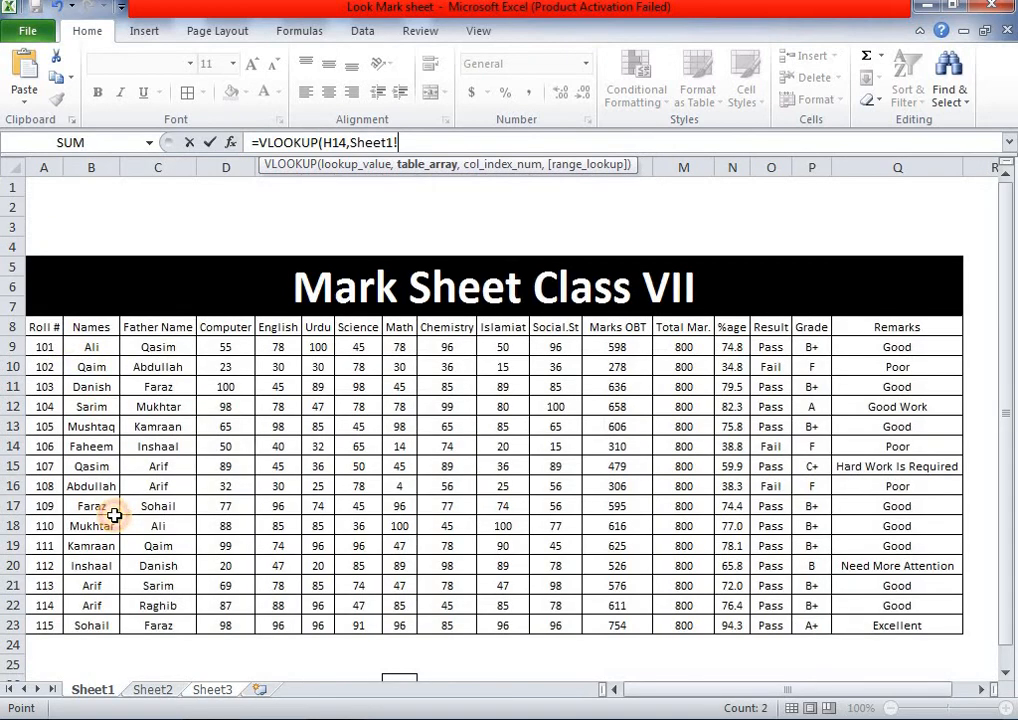
drag(57, 326, 896, 625)
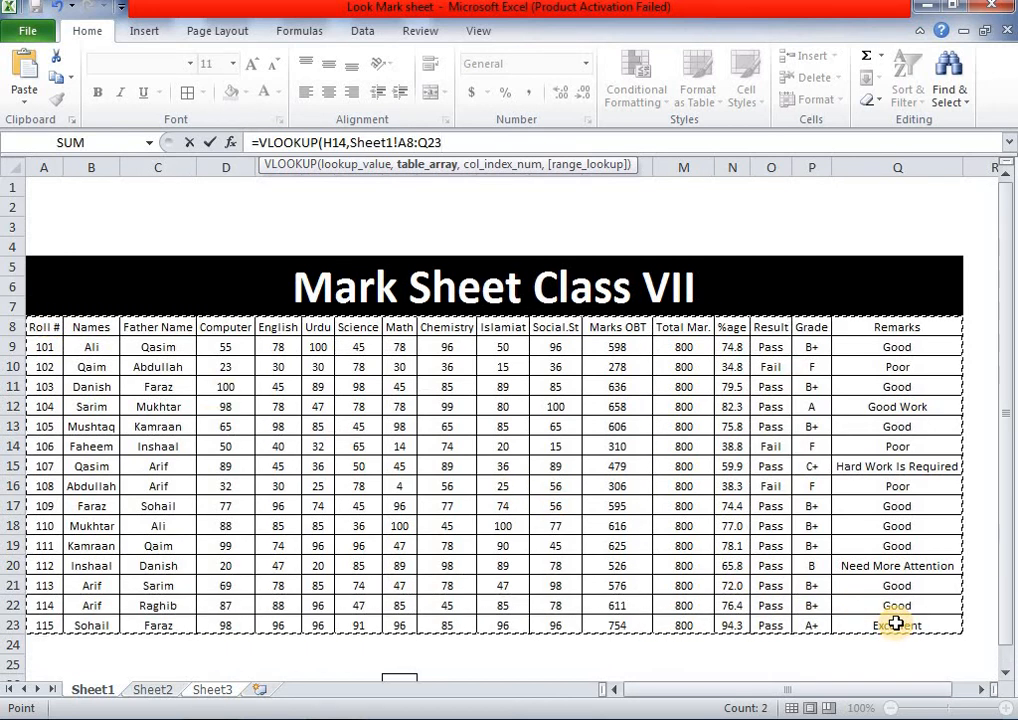
text(,)
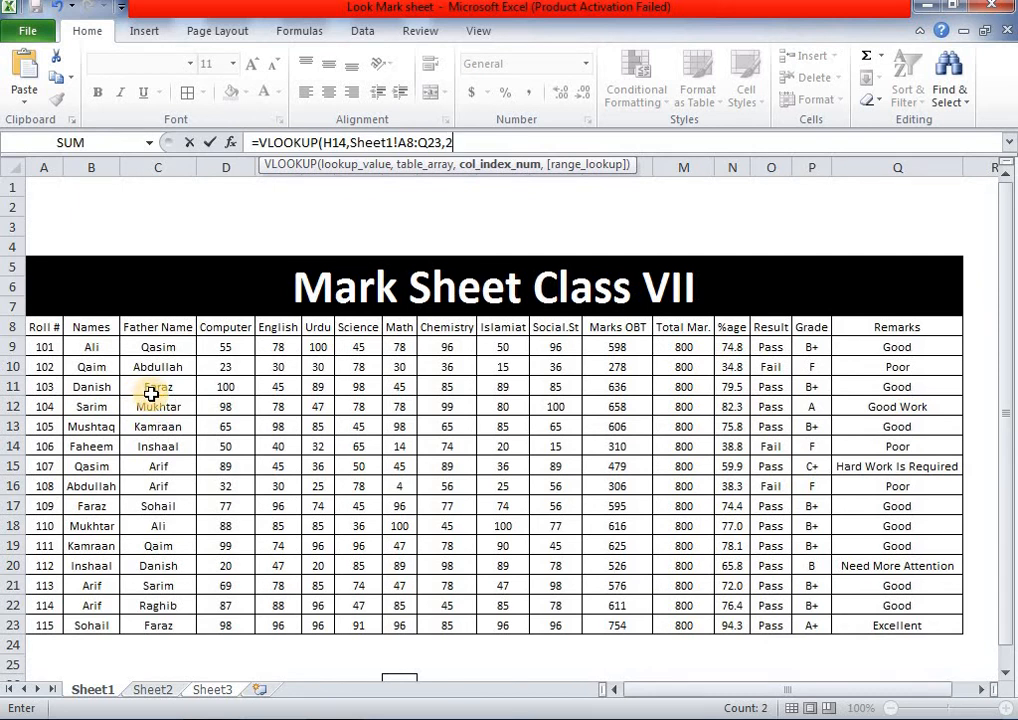
text(2,)
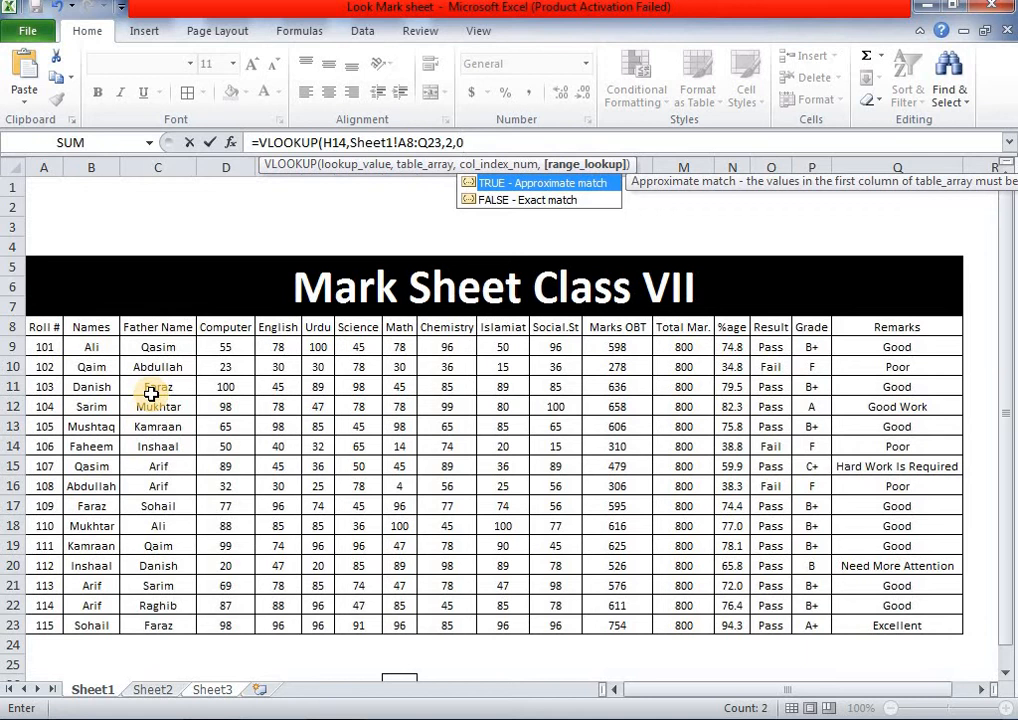
text(0))
key(Return)
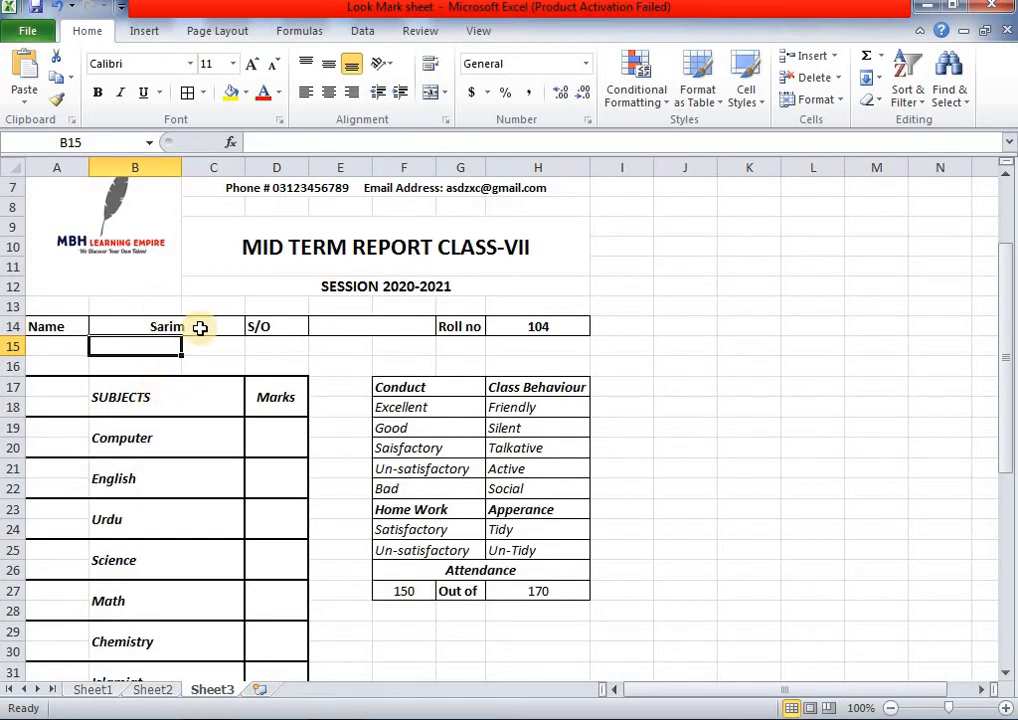
- Copy the lookup arguments from B14's formula and commit it so Sarim shows
click(200, 327)
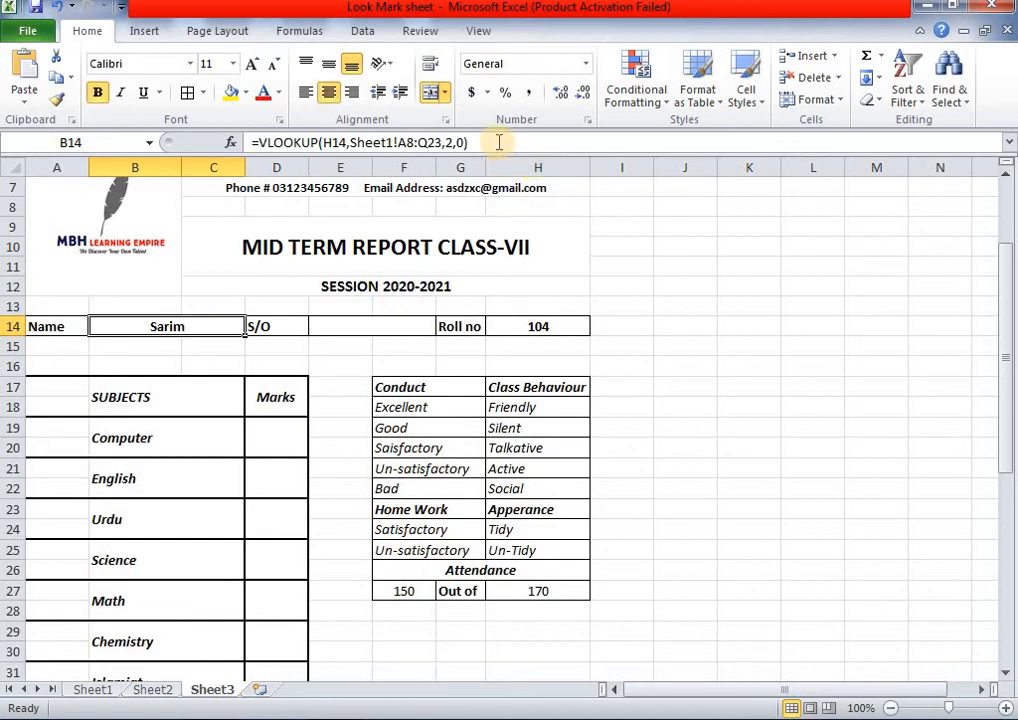
drag(495, 141, 245, 145)
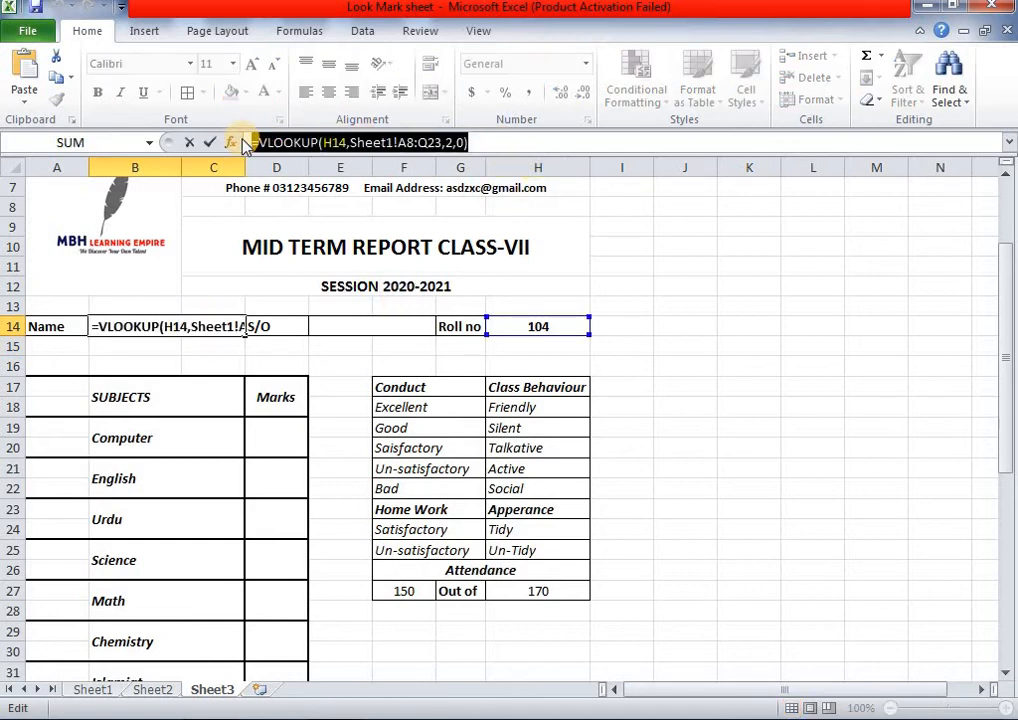
key(ctrl+c)
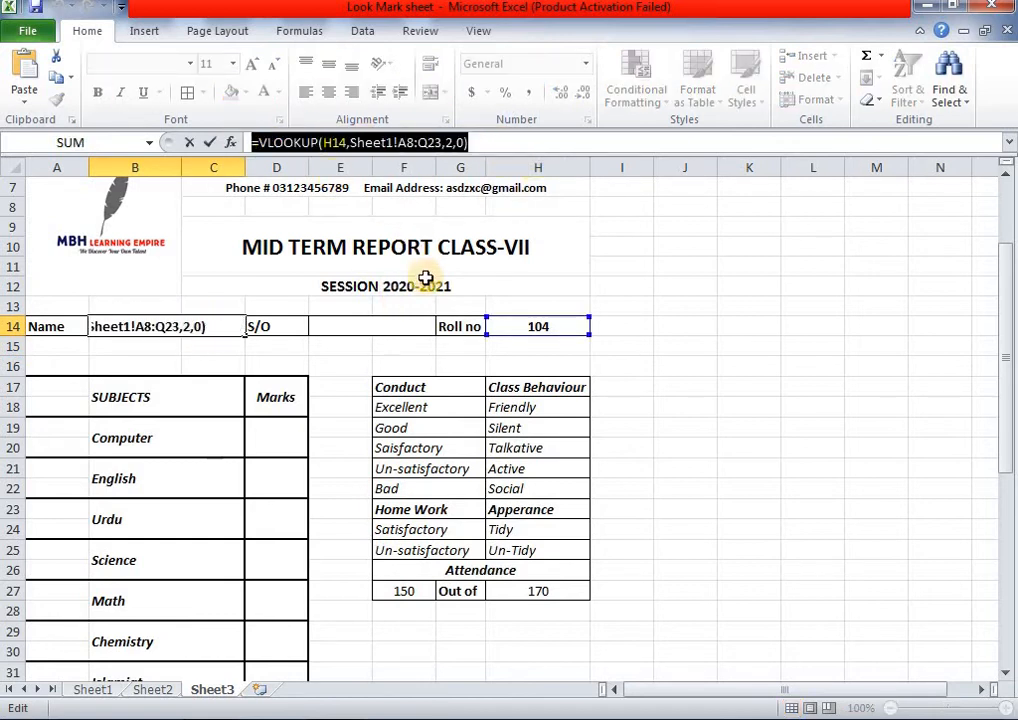
click(481, 142)
key(Return)
- Paste the lookup into S/O cell E14 with column index 3 to show Mukhtar
double_click(395, 323)
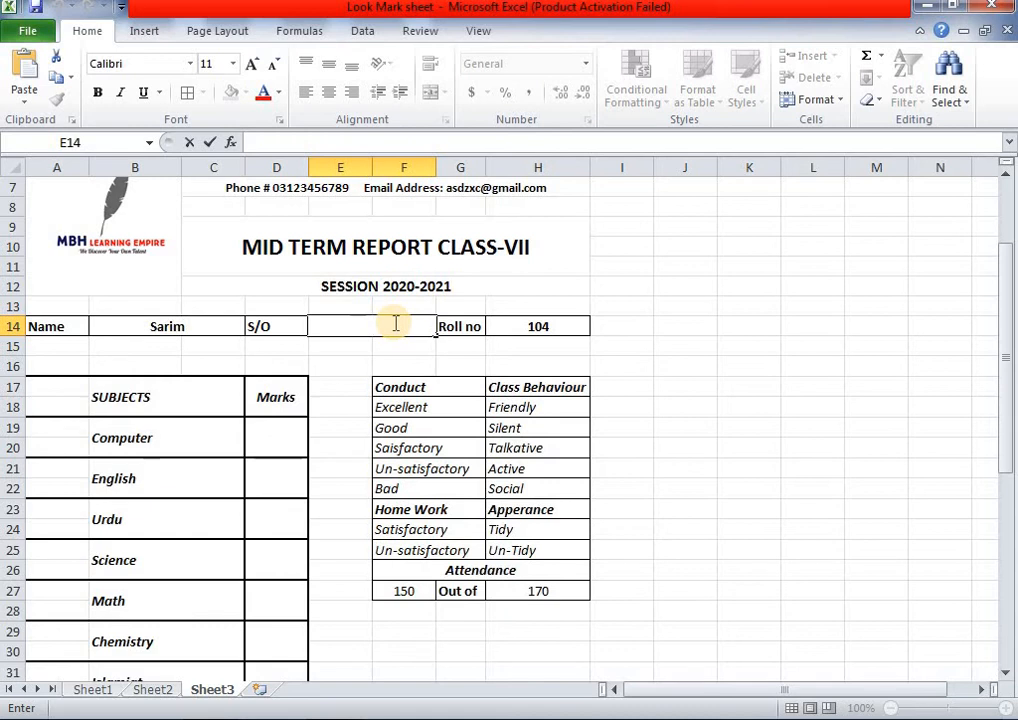
key(ctrl+v)
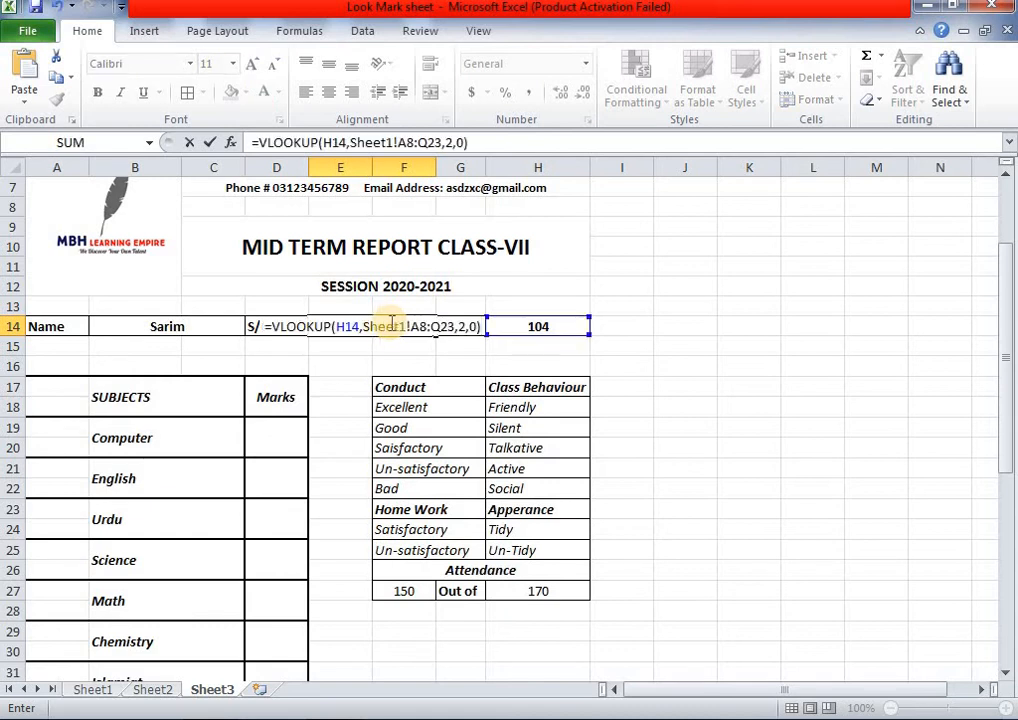
click(463, 326)
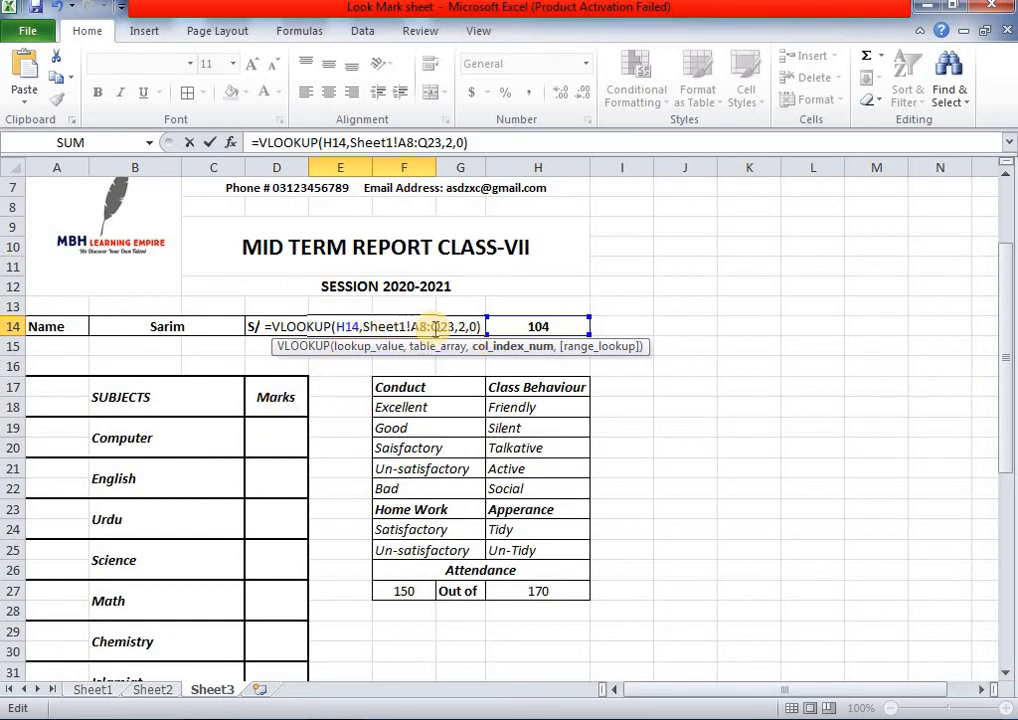
key(BackSpace)
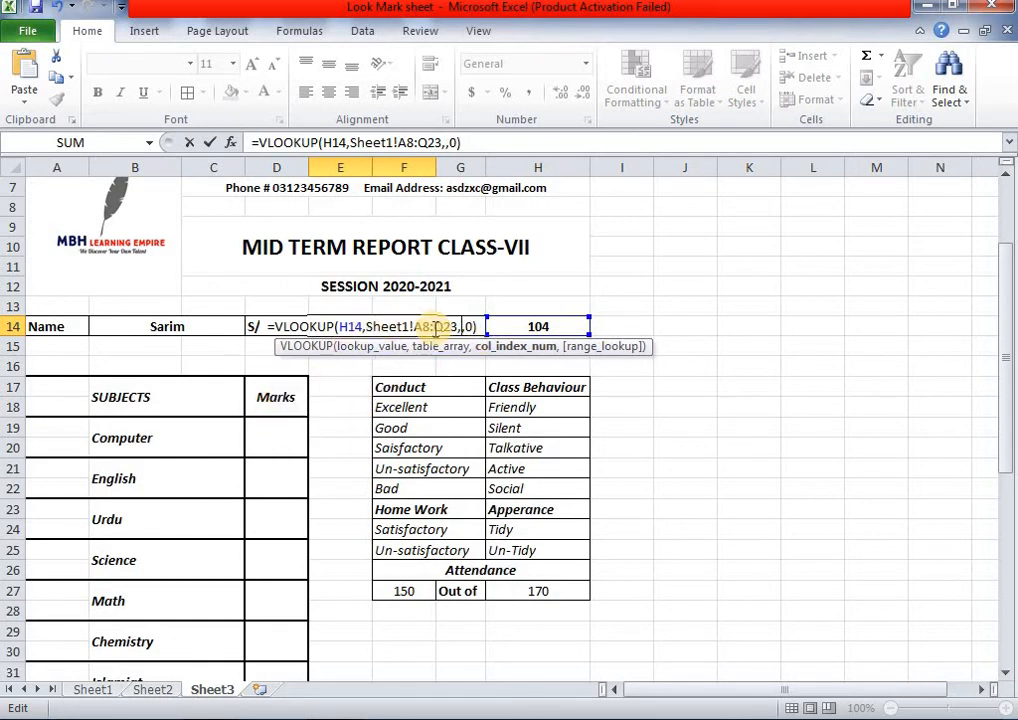
text(3)
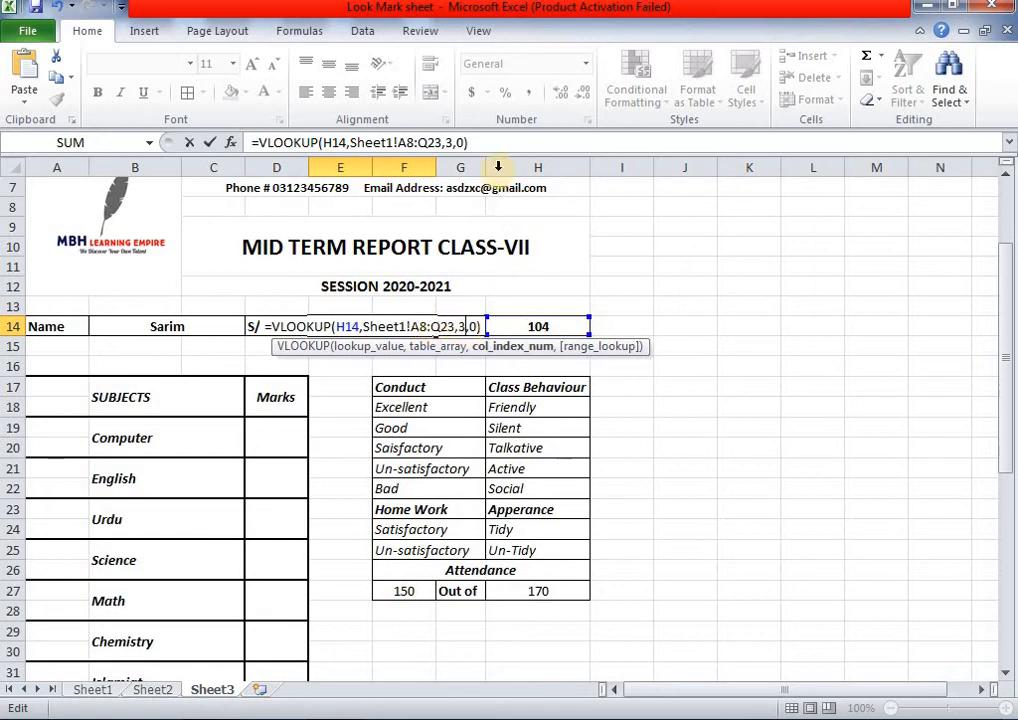
click(489, 137)
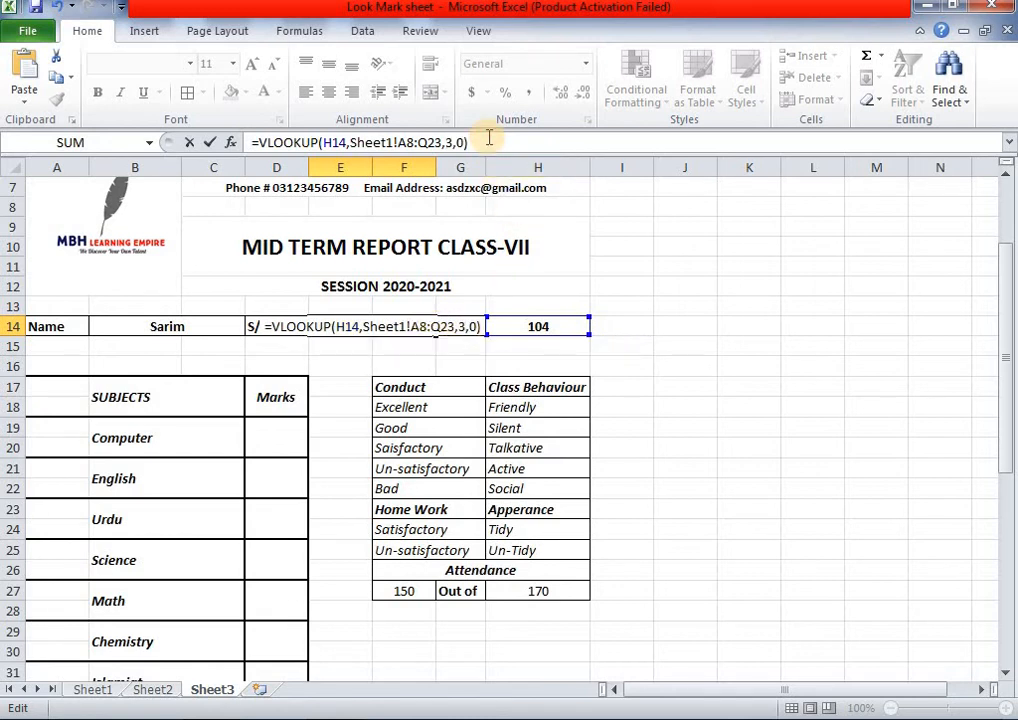
key(Return)
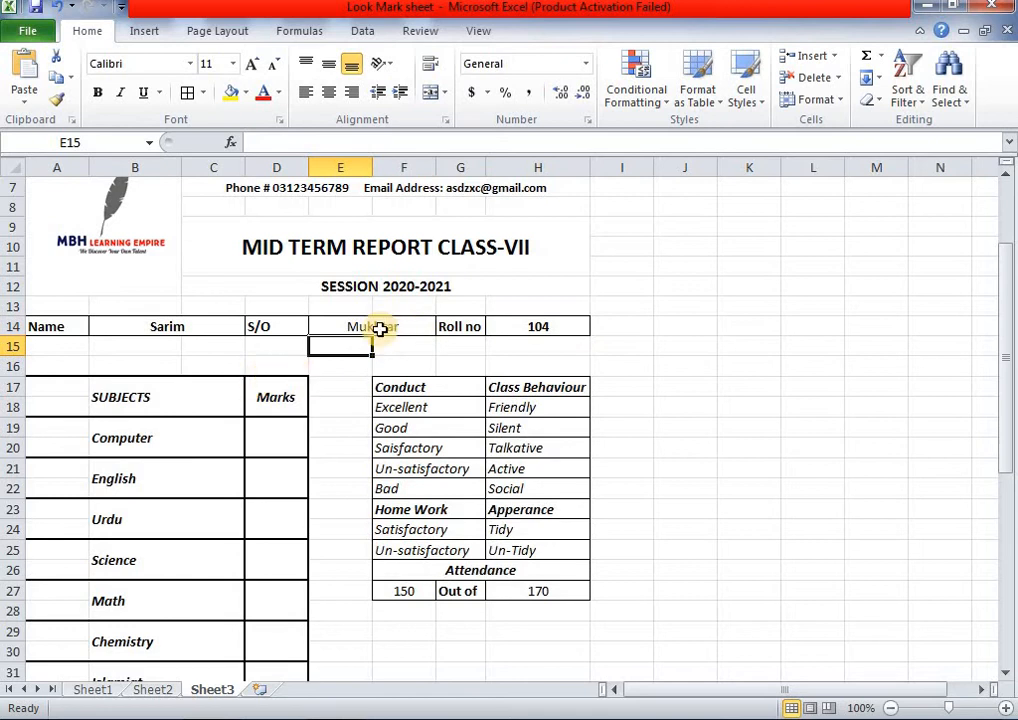
click(282, 432)
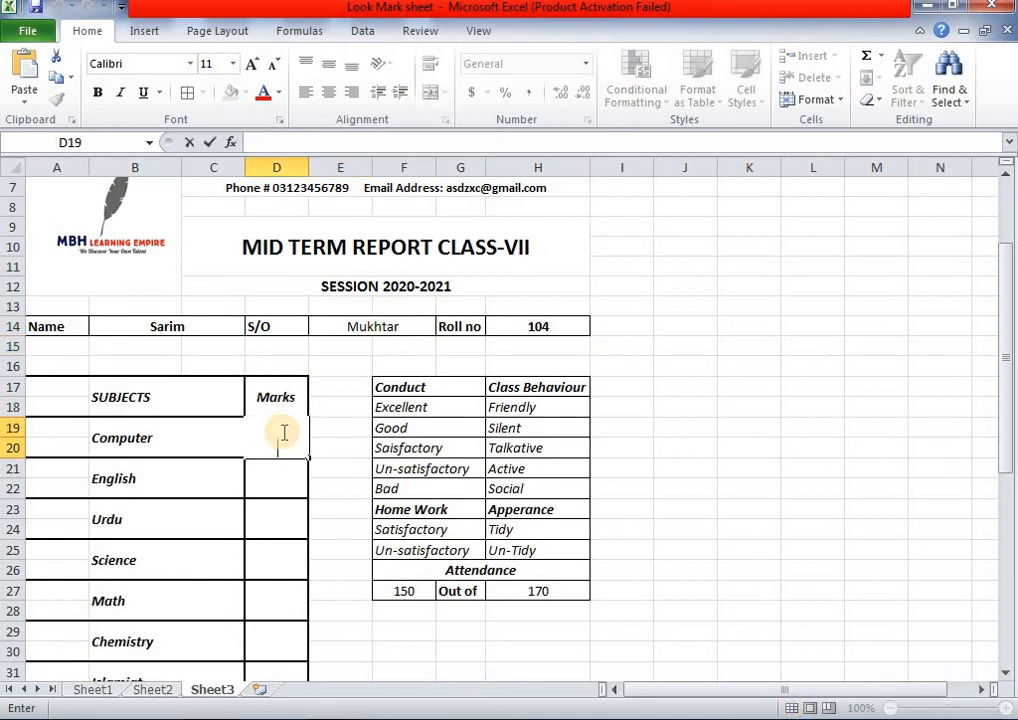
click(688, 465)
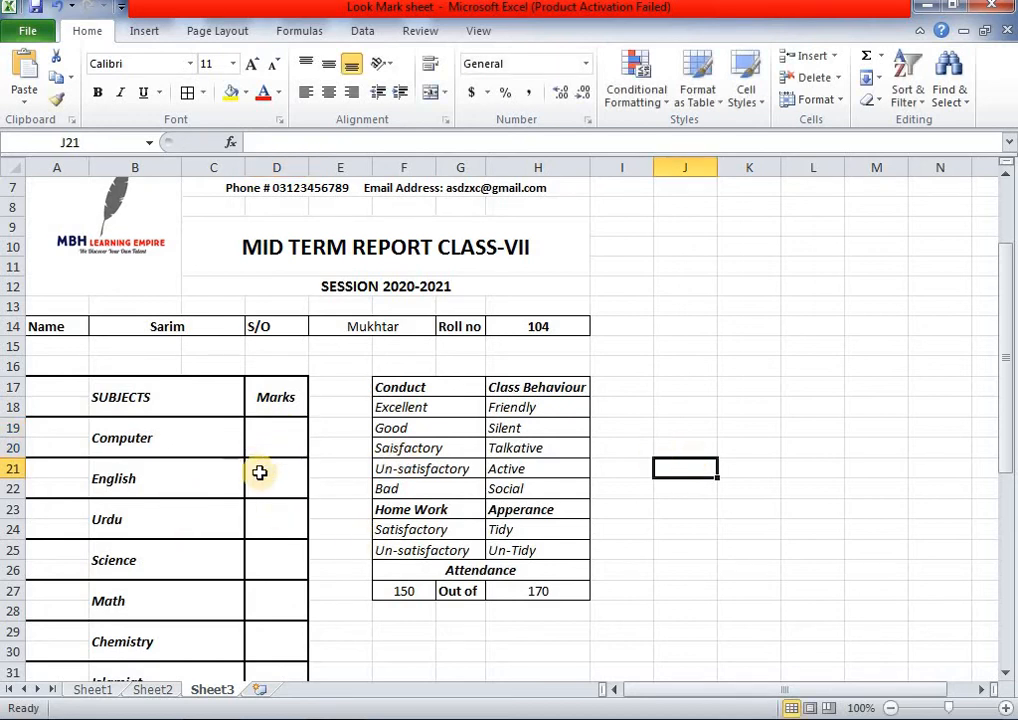
click(108, 689)
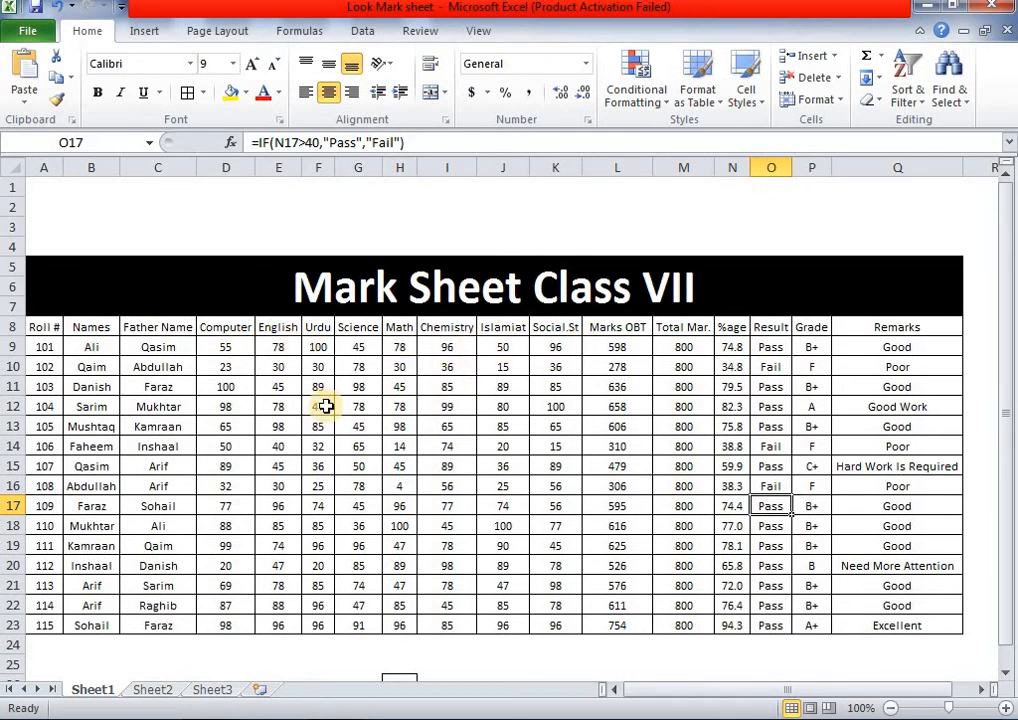
click(203, 690)
- Fill Computer (D19) and English (D21) with the lookup formula using column indexes 4 and 5, showing 98 and 78
double_click(274, 441)
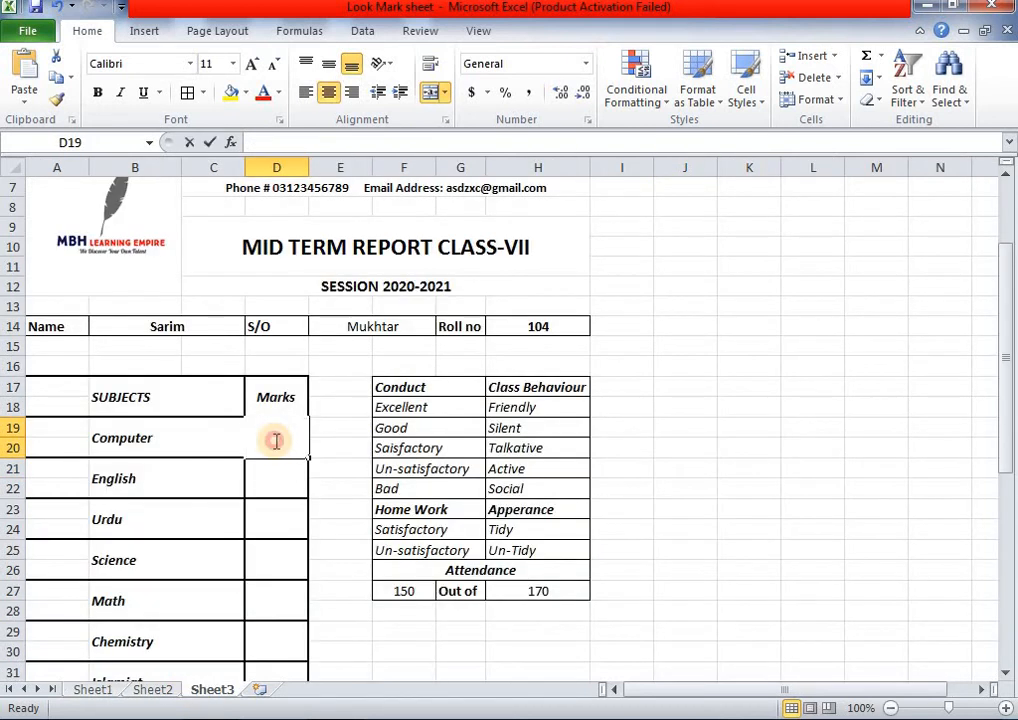
key(ctrl+v)
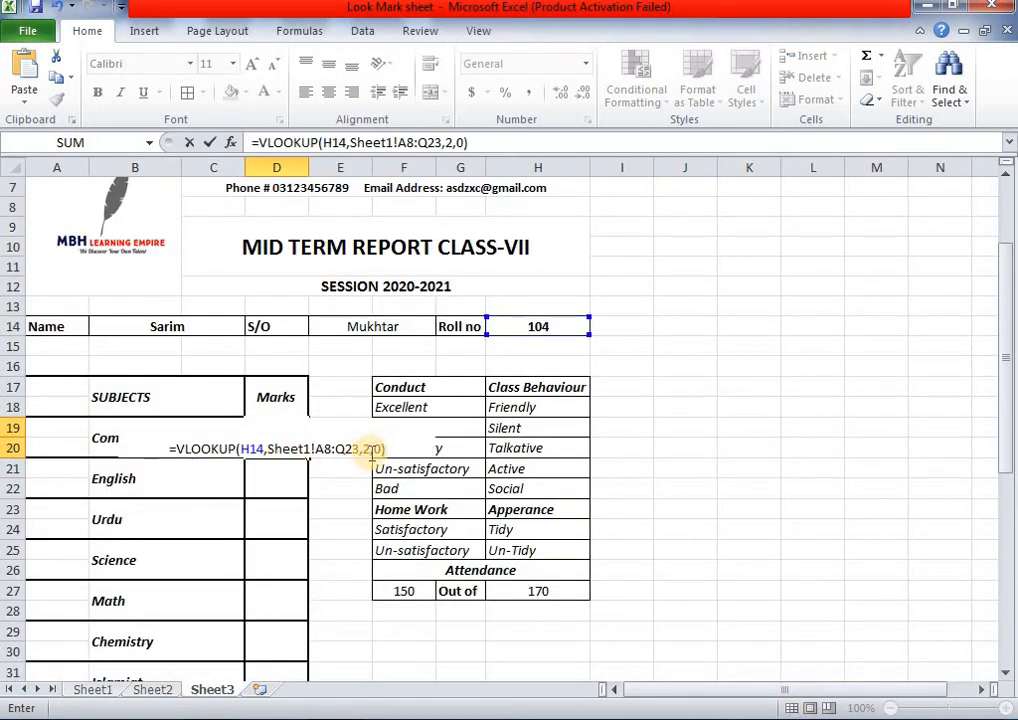
click(370, 449)
key(BackSpace)
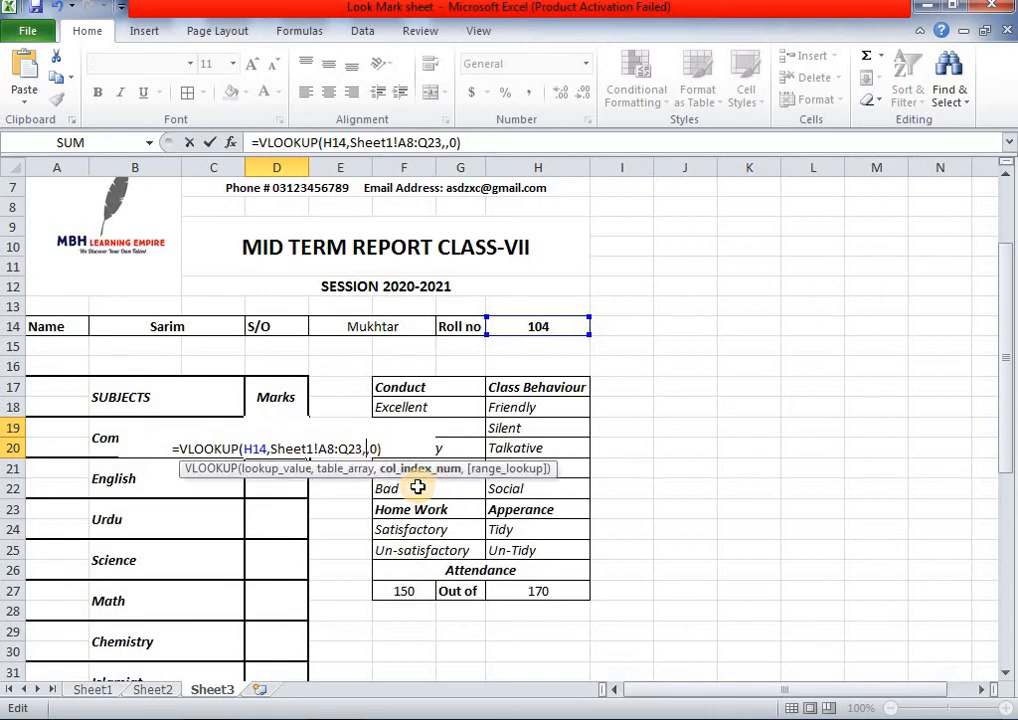
text(4)
click(391, 449)
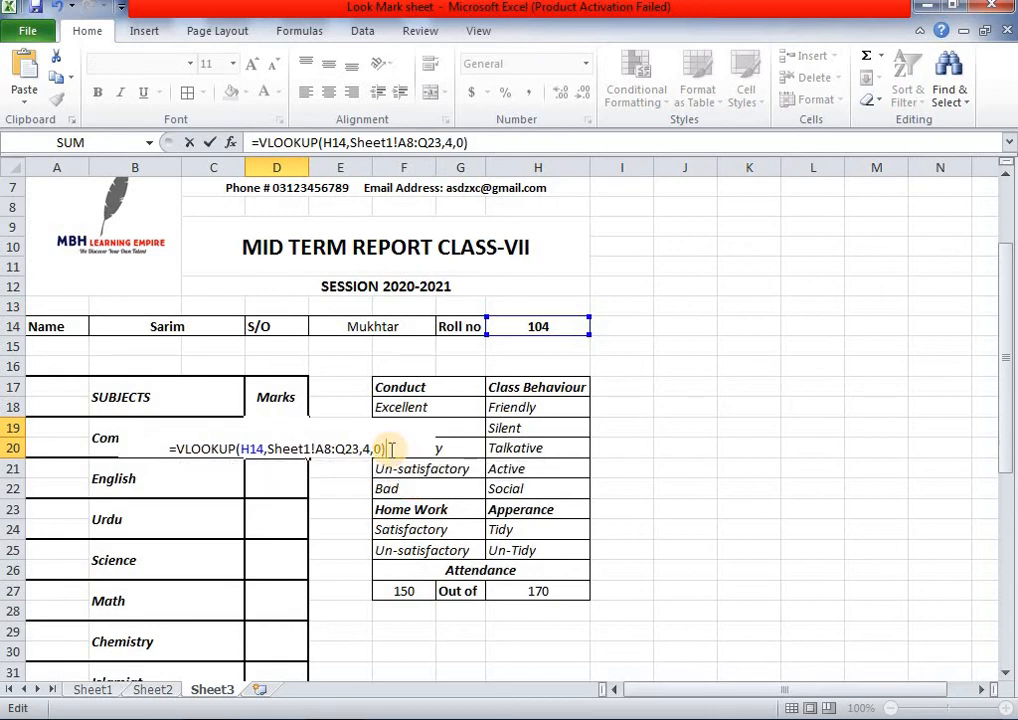
key(Return)
double_click(284, 484)
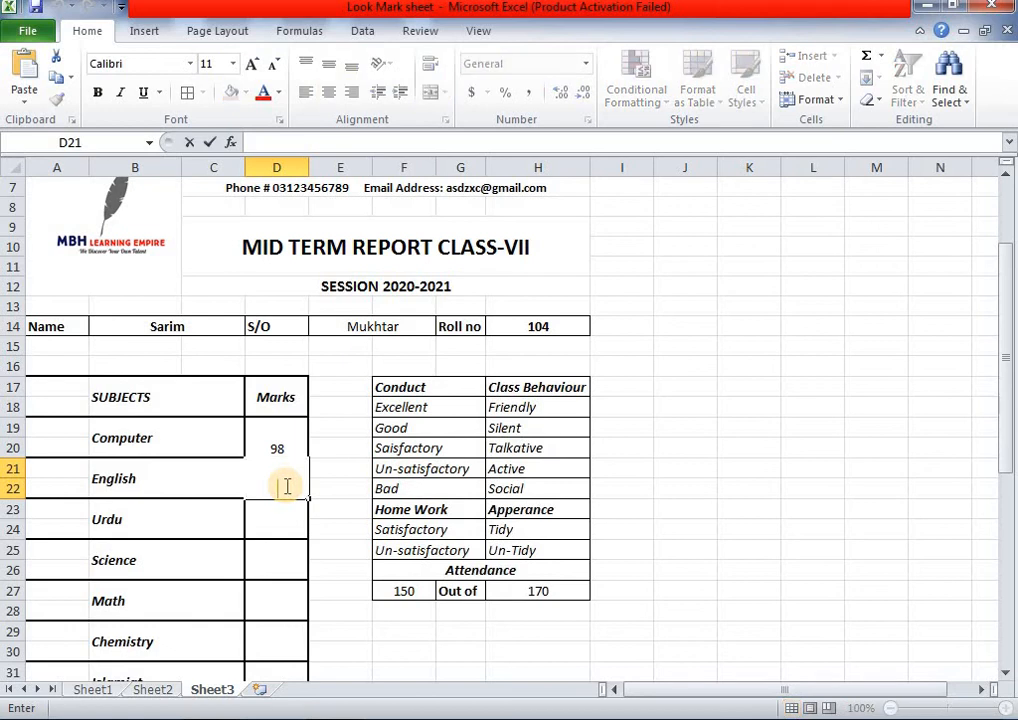
text(=VLOOKUP(H14,Sheet1!A8:Q23,2,0))
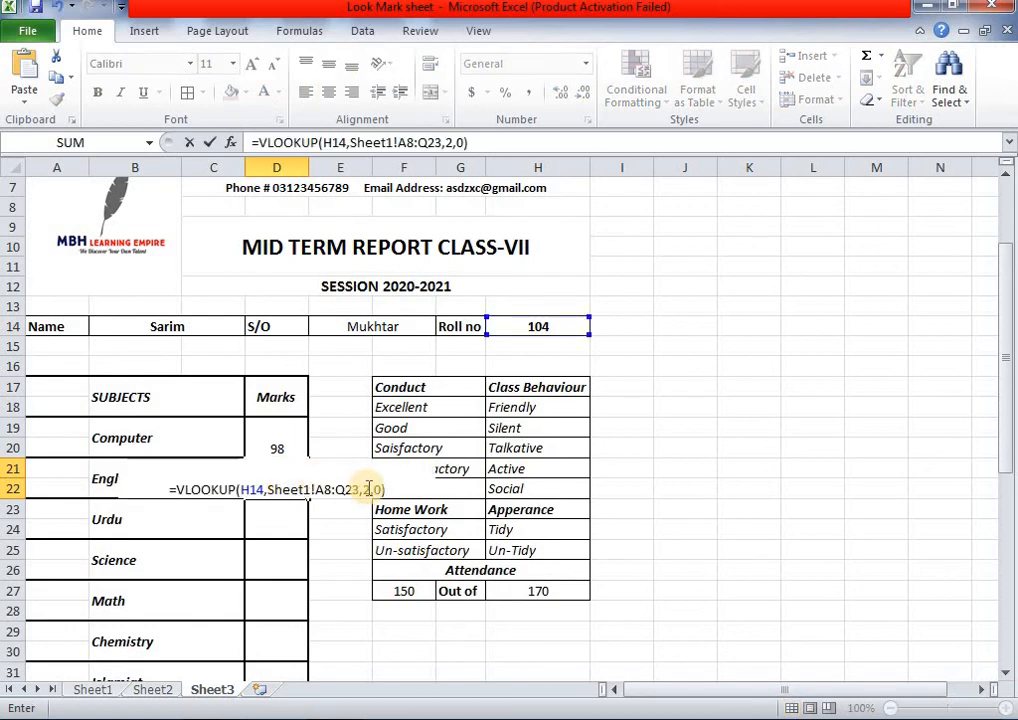
click(380, 489)
key(BackSpace)
text(5)
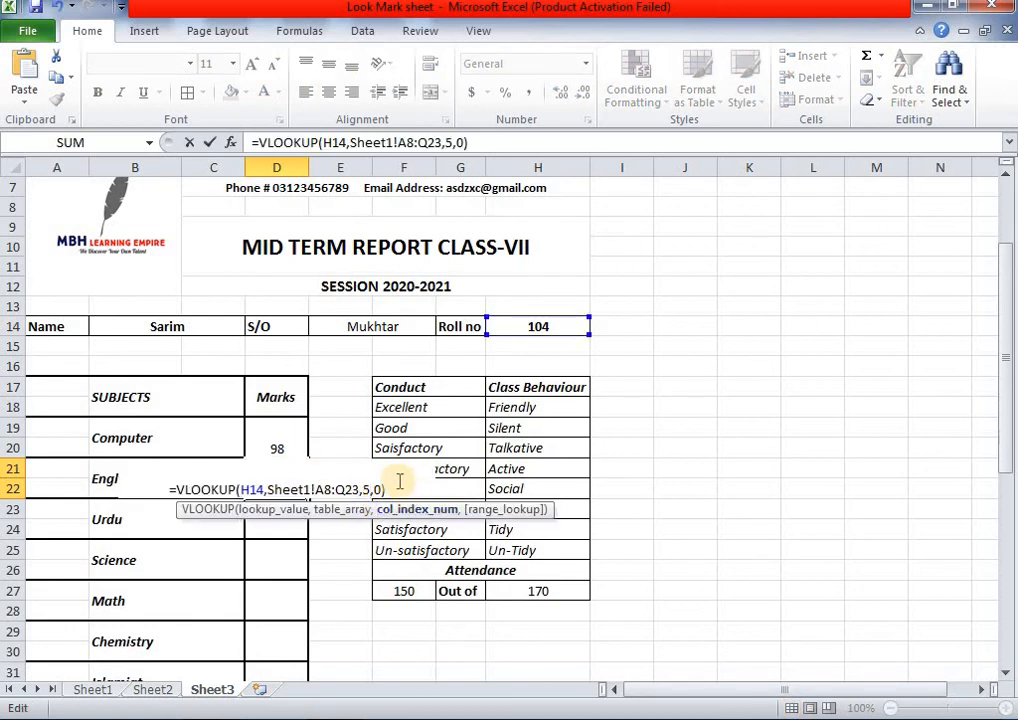
key(Return)
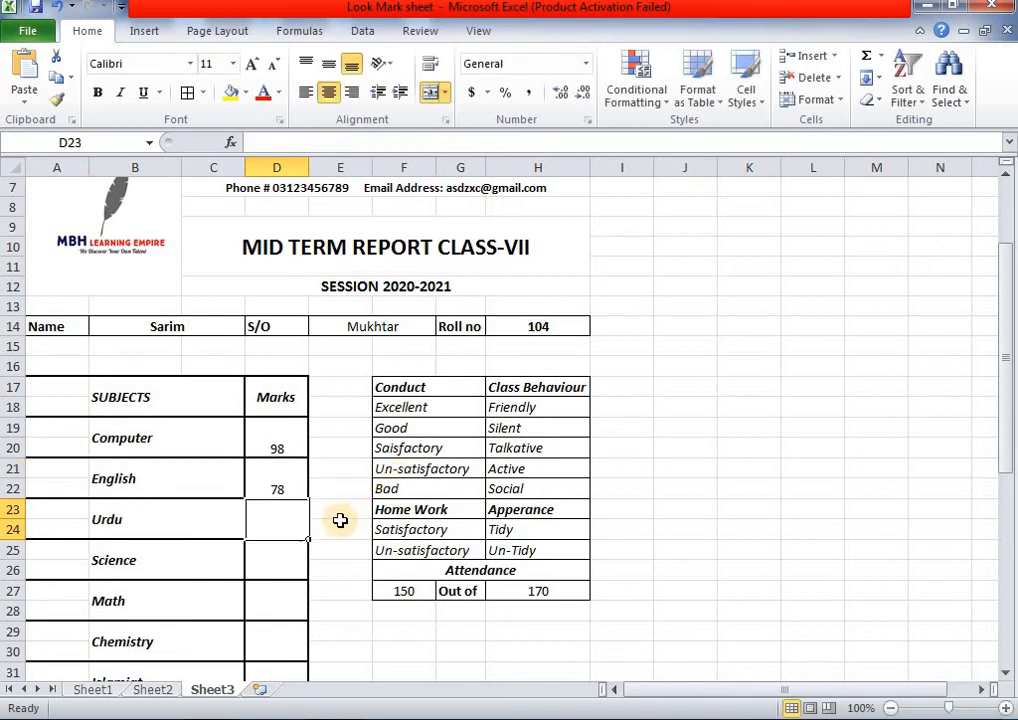
- Set the Urdu marks lookup in D23 to column index 6, showing 47
double_click(276, 525)
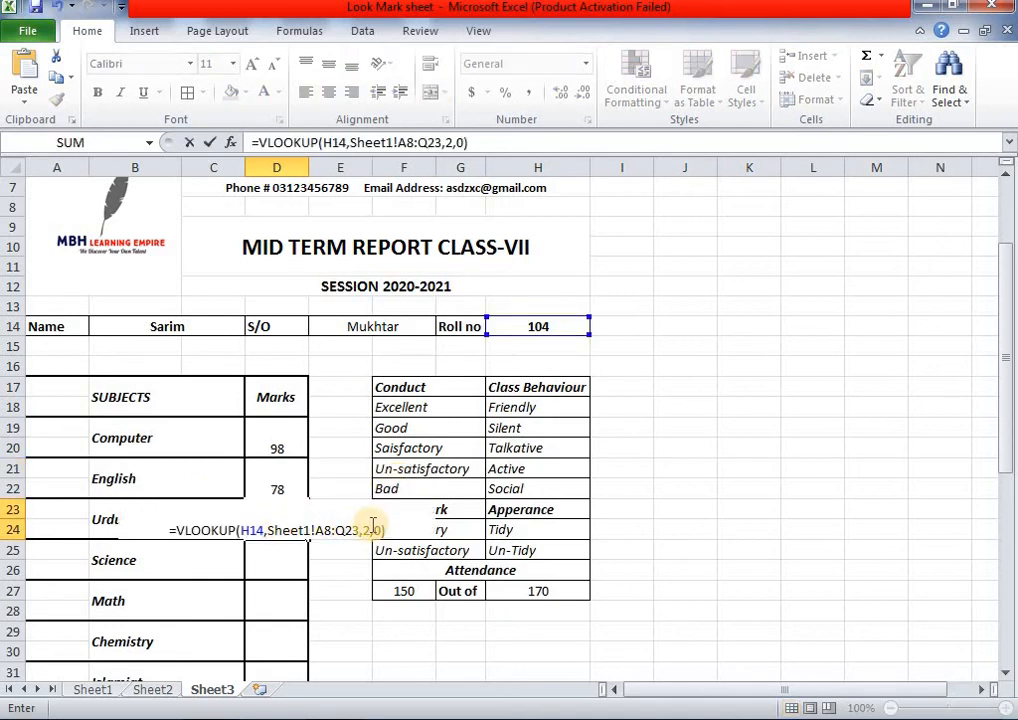
click(366, 530)
key(BackSpace)
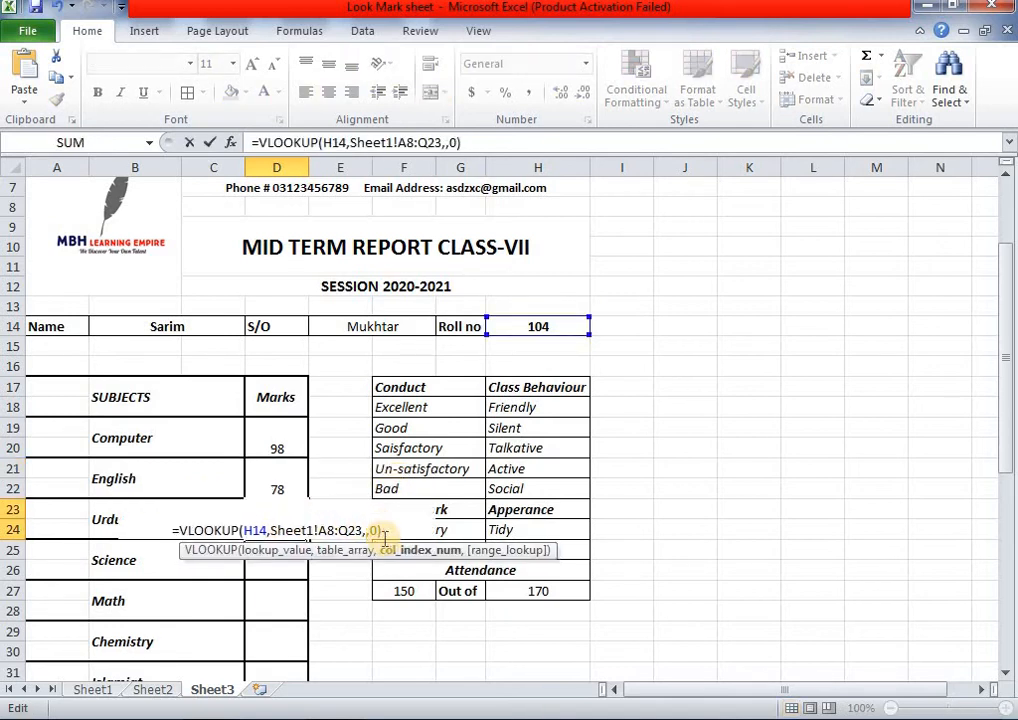
text(6)
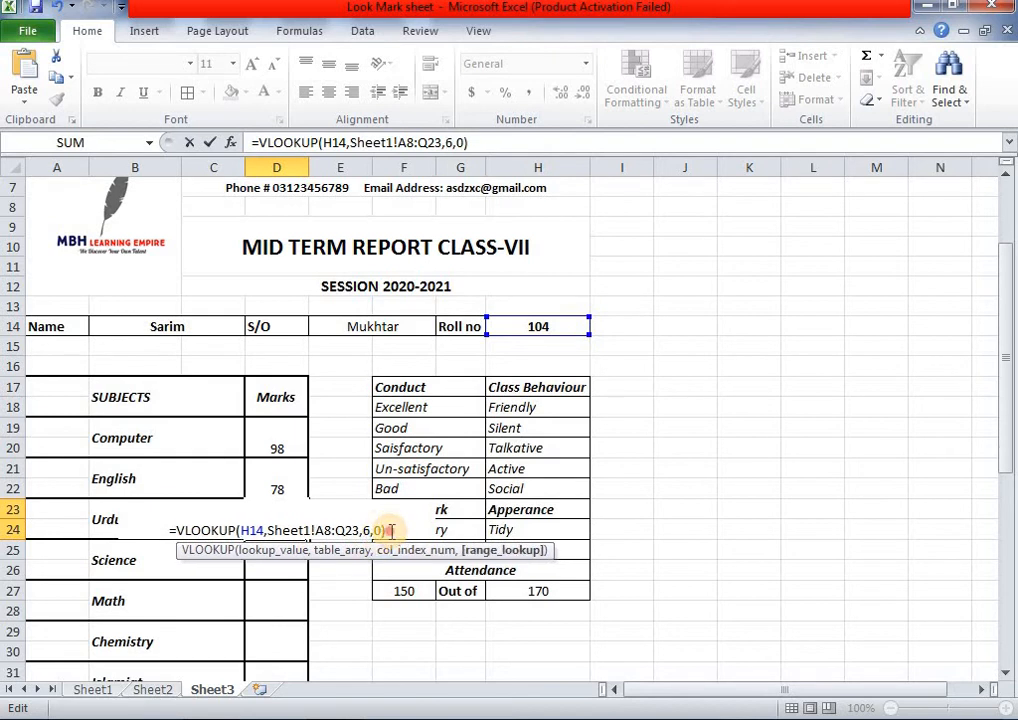
click(390, 531)
key(Return)
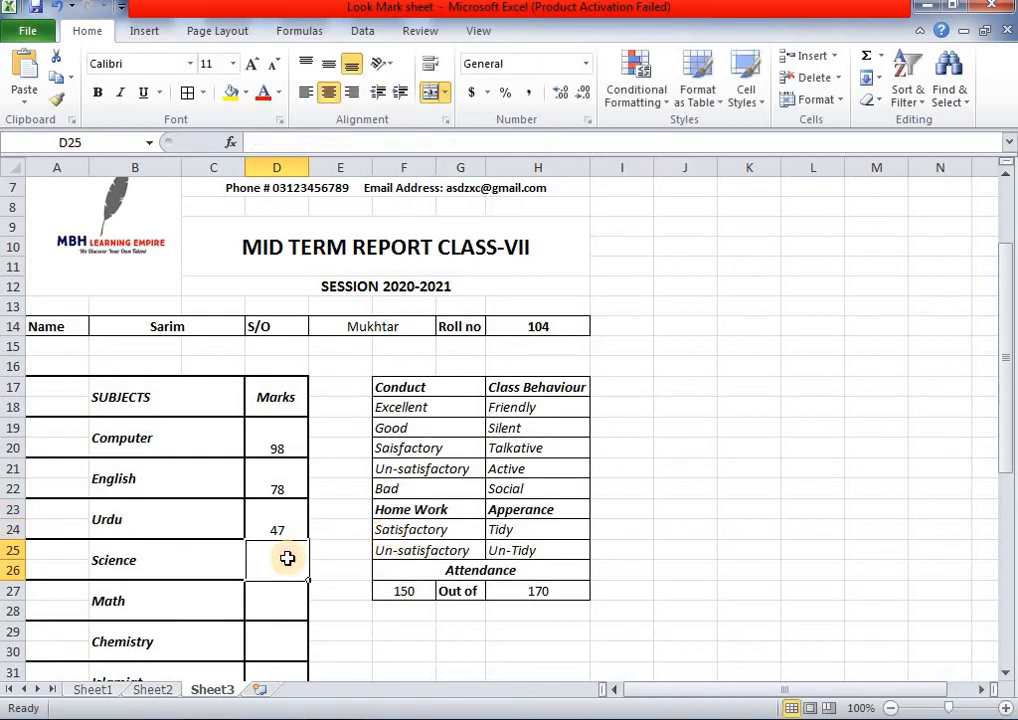
- Fill Science (D25) and Math with lookups on column indexes 7 and 8, both showing 78
double_click(288, 559)
text(=VLOOKUP(H14,Sheet1!A8:Q23,2,0))
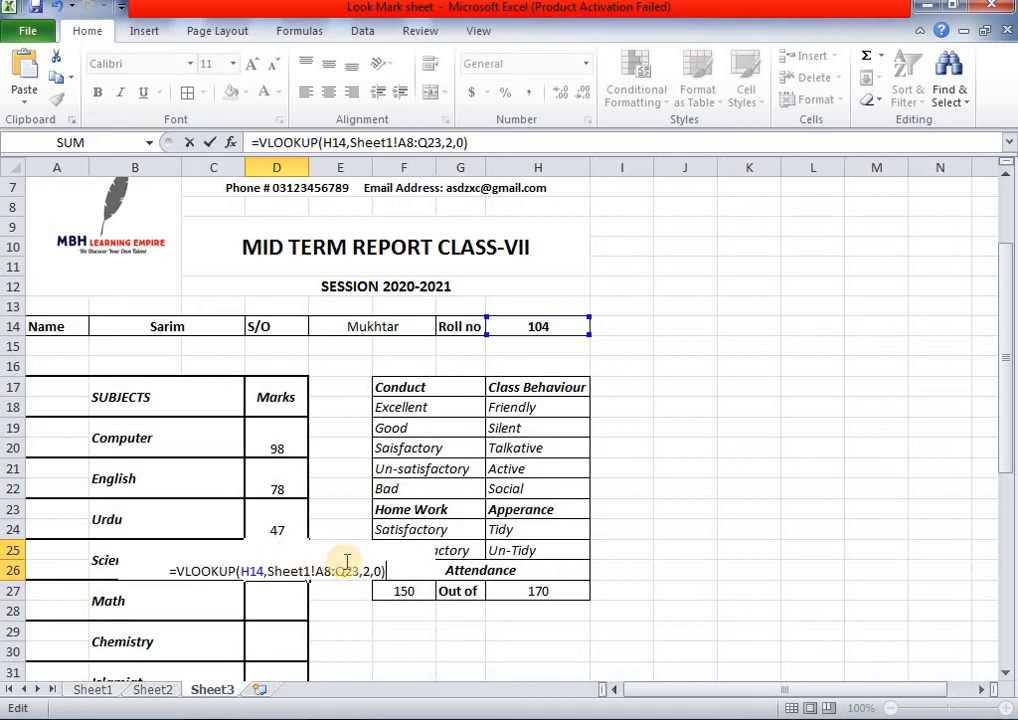
click(372, 571)
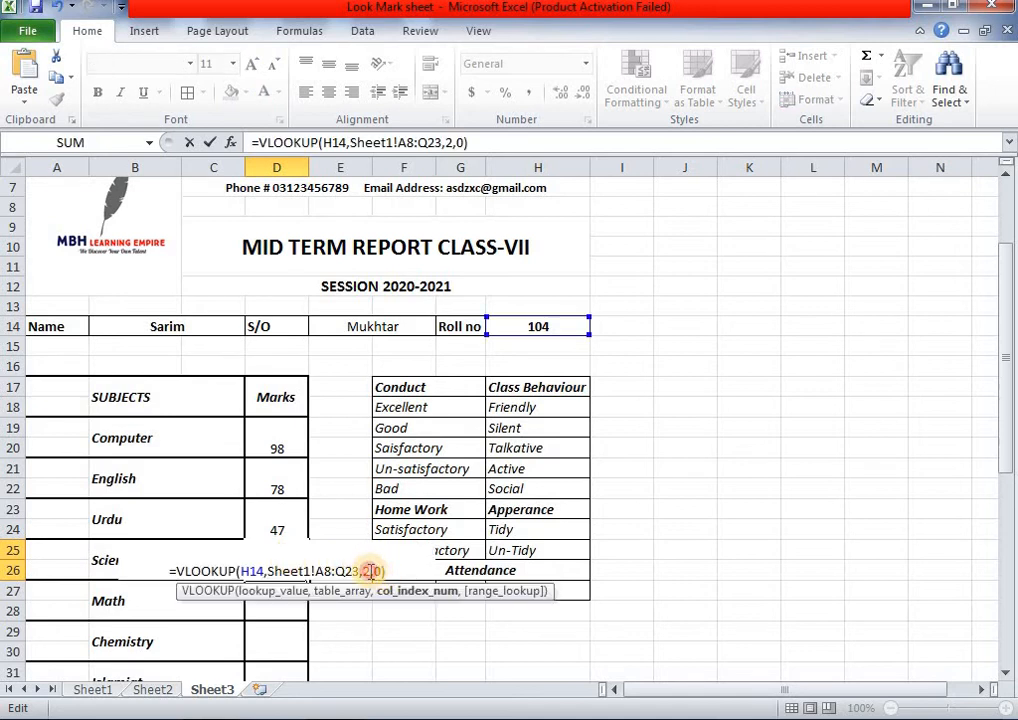
key(BackSpace)
text(7)
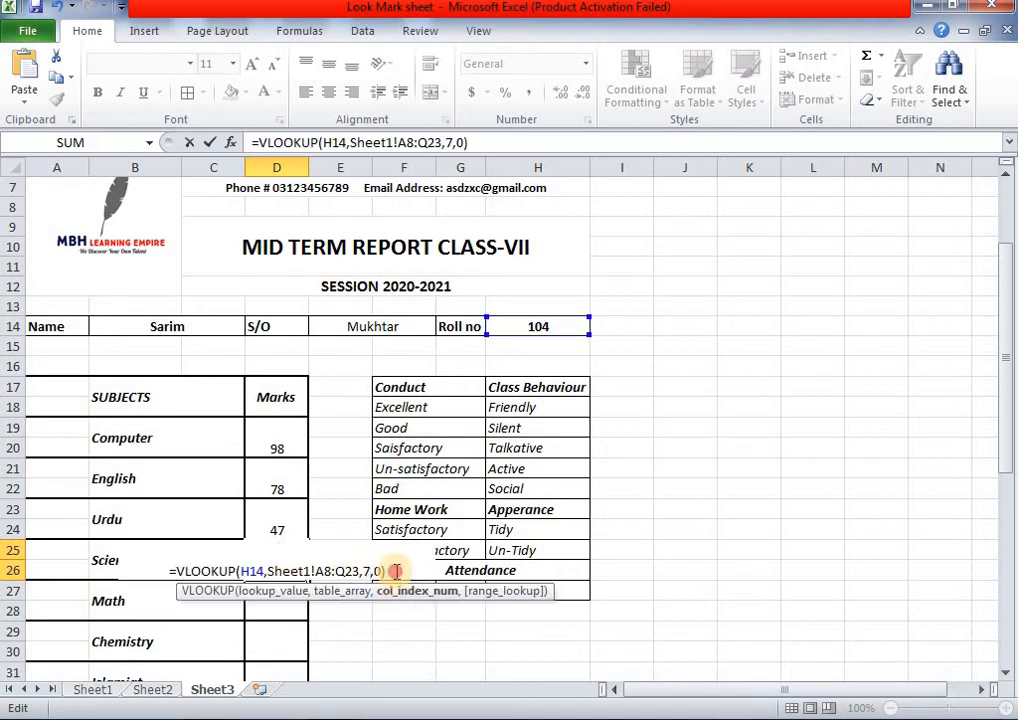
key(Return)
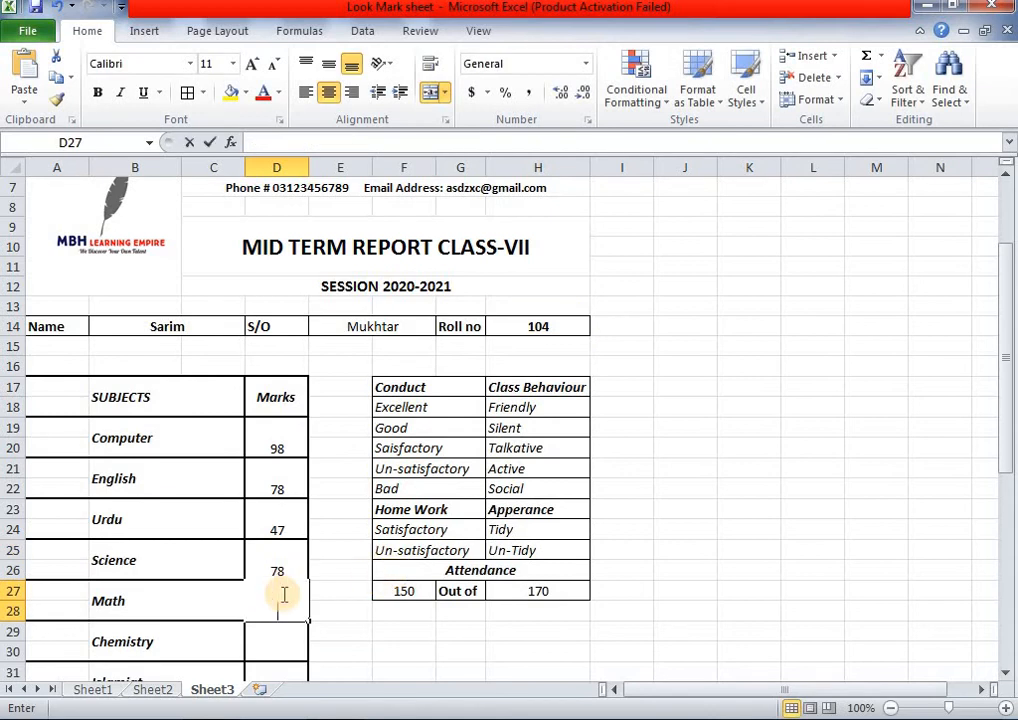
text(=VLOOKUP(H14,Sheet1!A8:Q23,2,0))
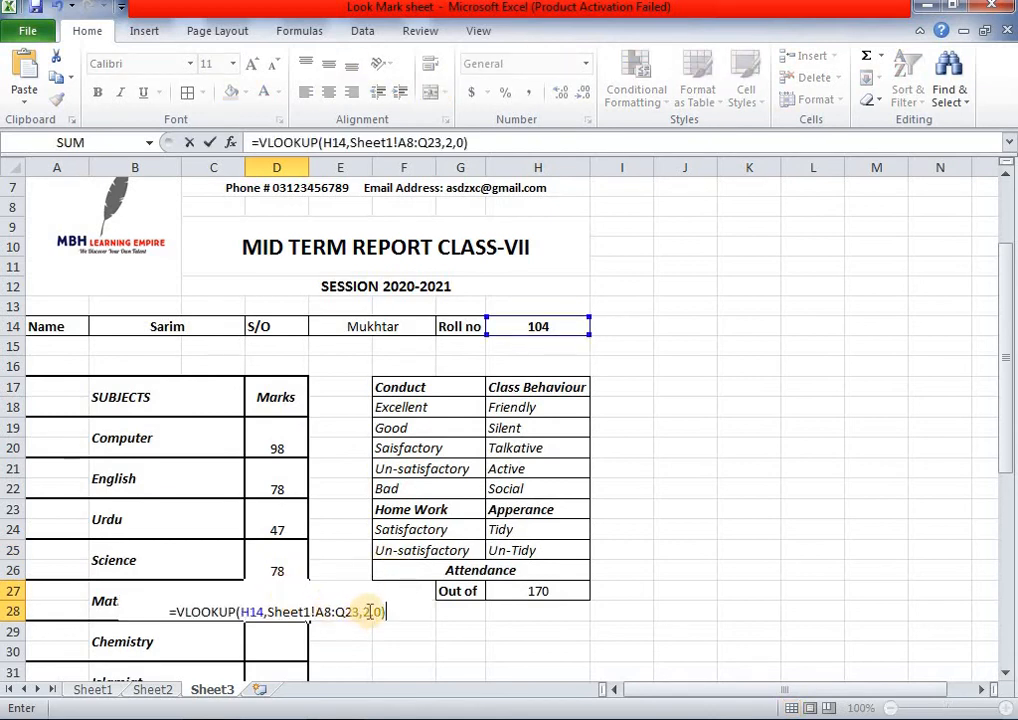
click(371, 612)
key(BackSpace)
text(8)
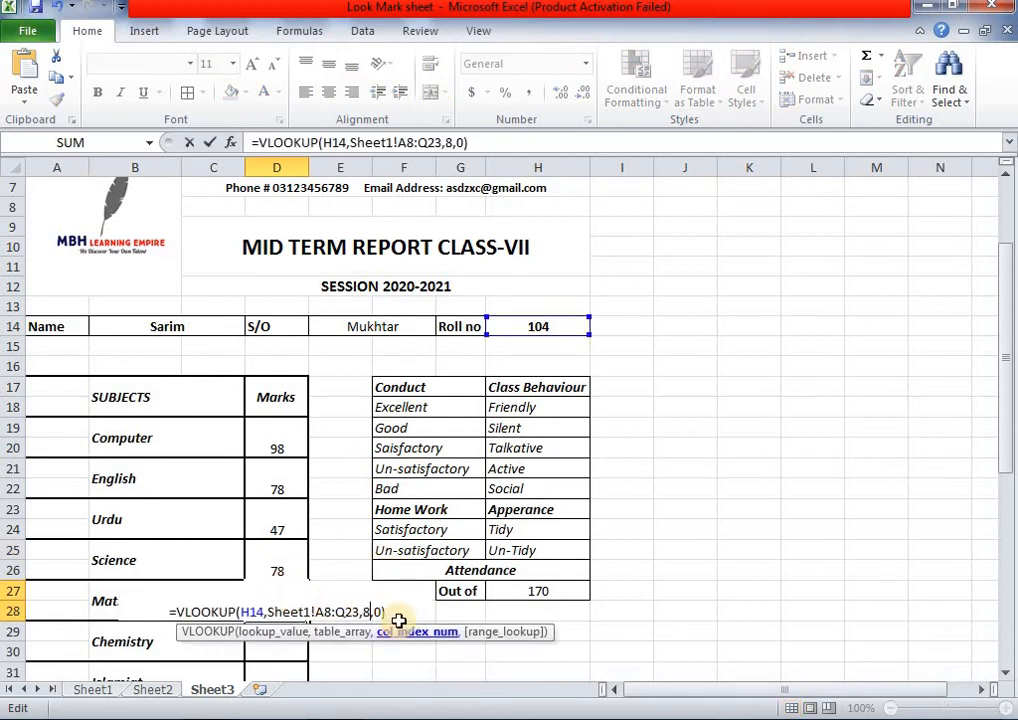
key(Return)
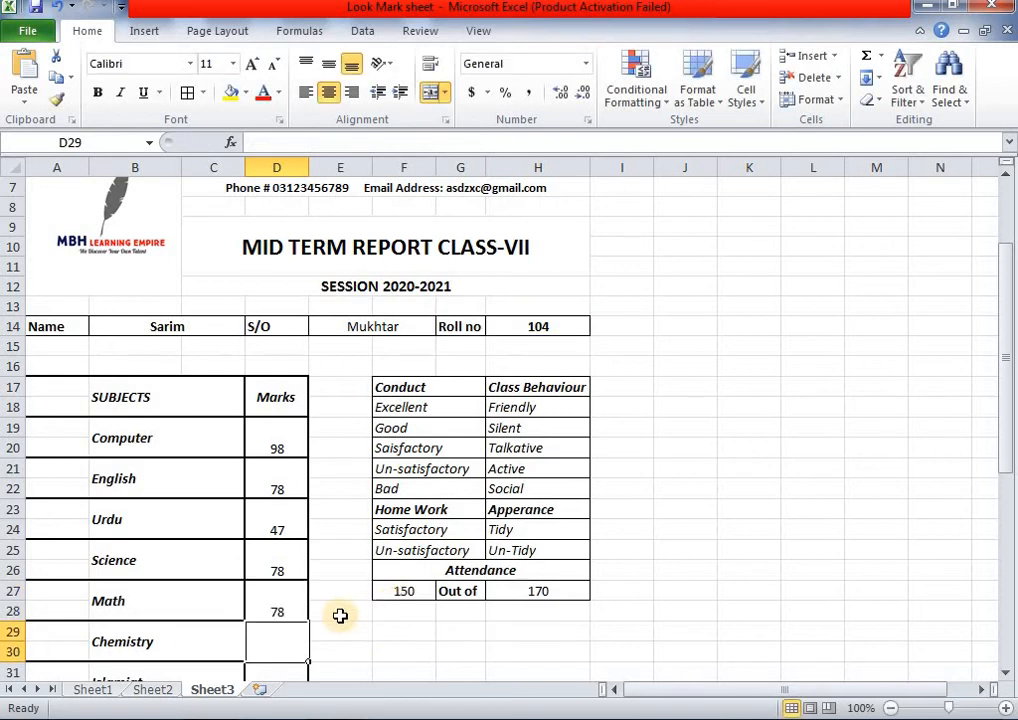
- Enter the Chemistry marks lookup in D29 with column index 9, showing 99
double_click(258, 647)
text(=VLOOKUP(H14,Sheet1!A8:Q23,2,0))
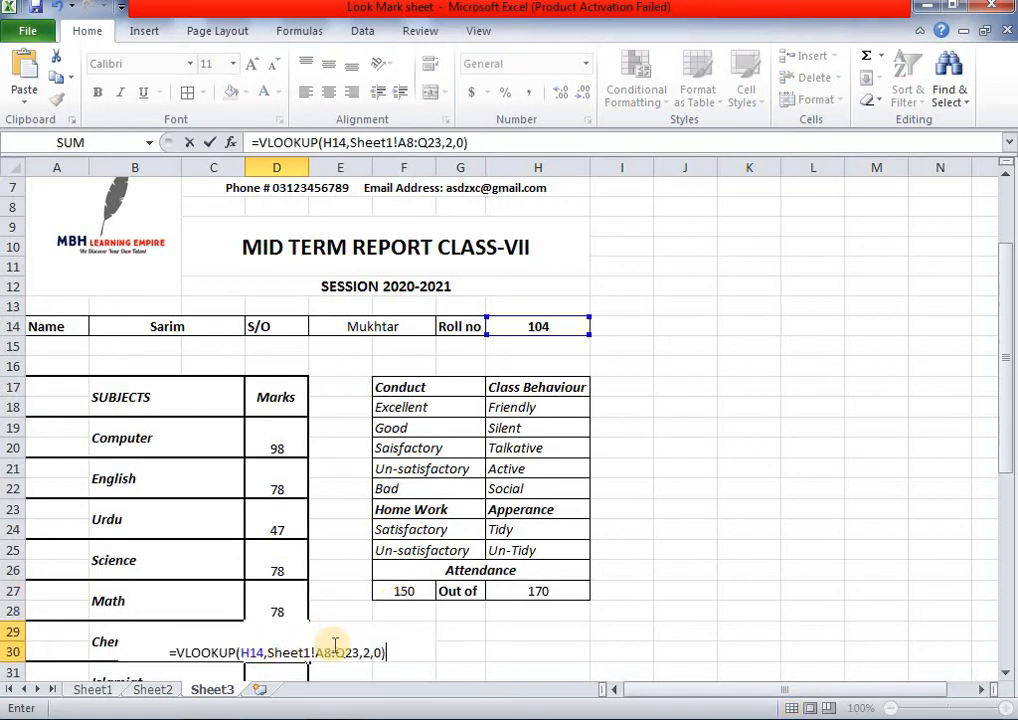
click(368, 651)
key(BackSpace)
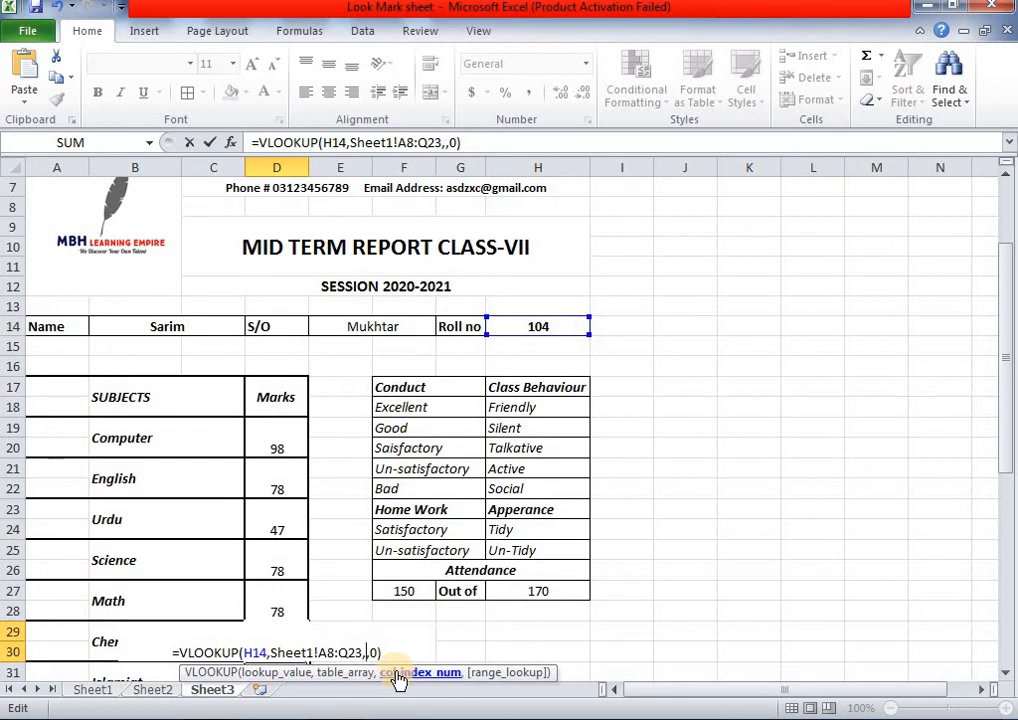
text(9)
click(385, 651)
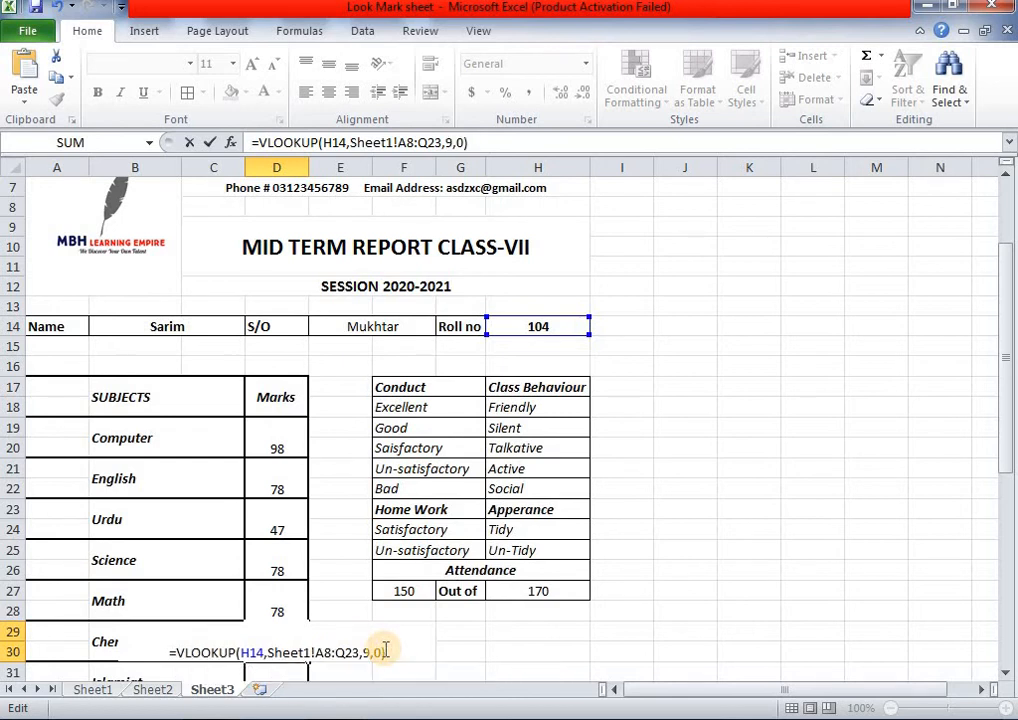
key(Return)
scroll(384, 650, down, 2)
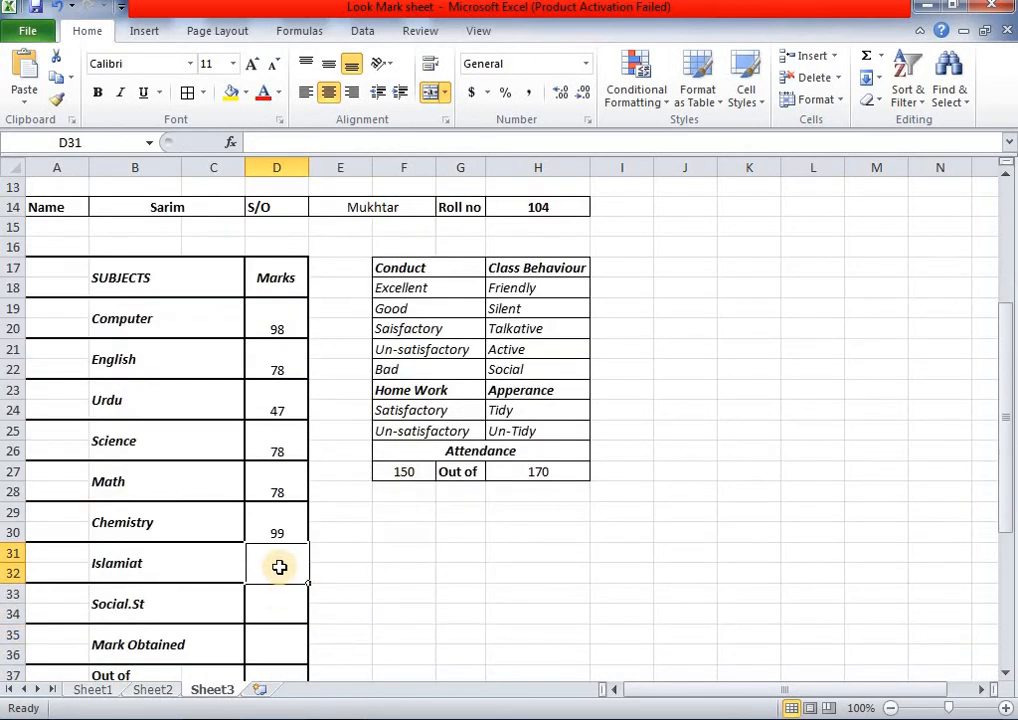
- Enter the Islamiat marks lookup in D31 with column index 10, showing 80
double_click(280, 567)
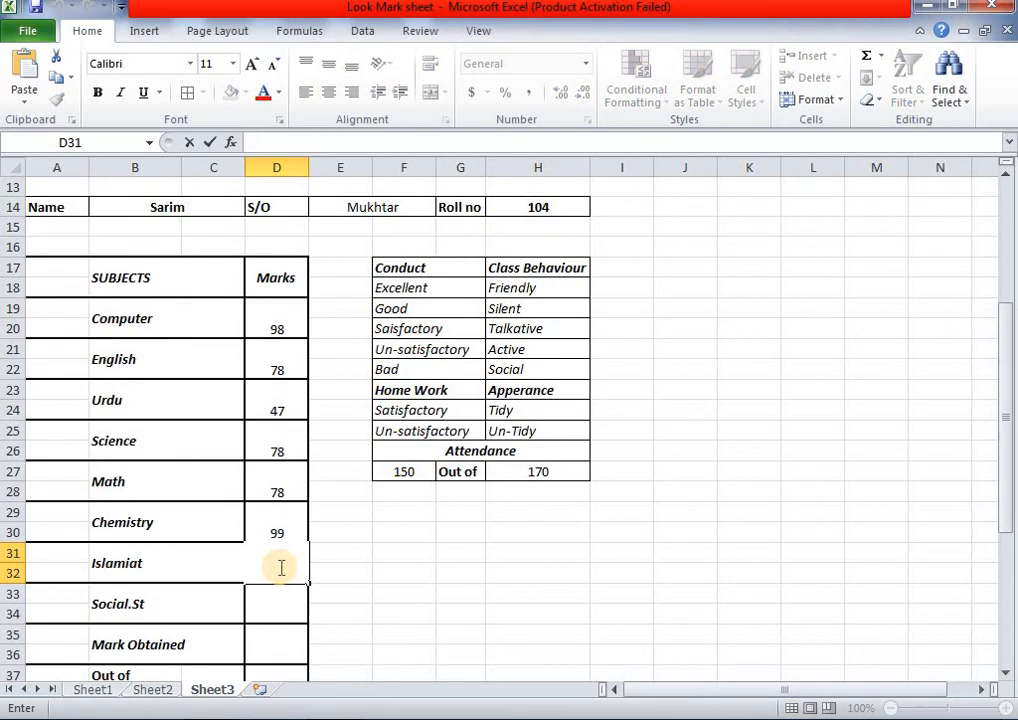
click(286, 539)
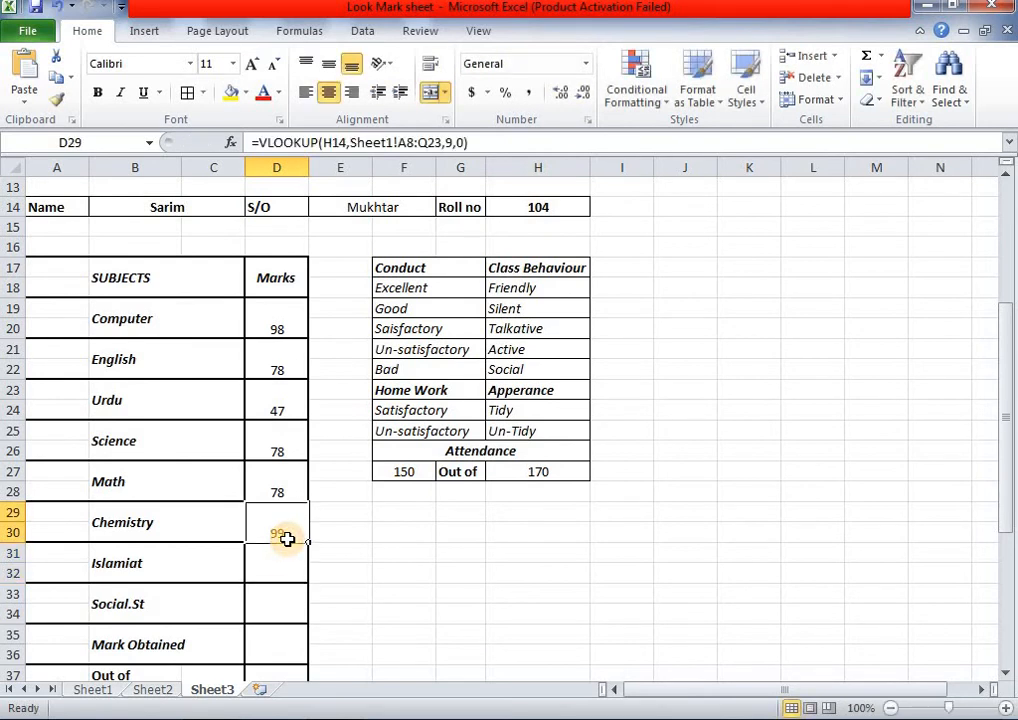
click(287, 571)
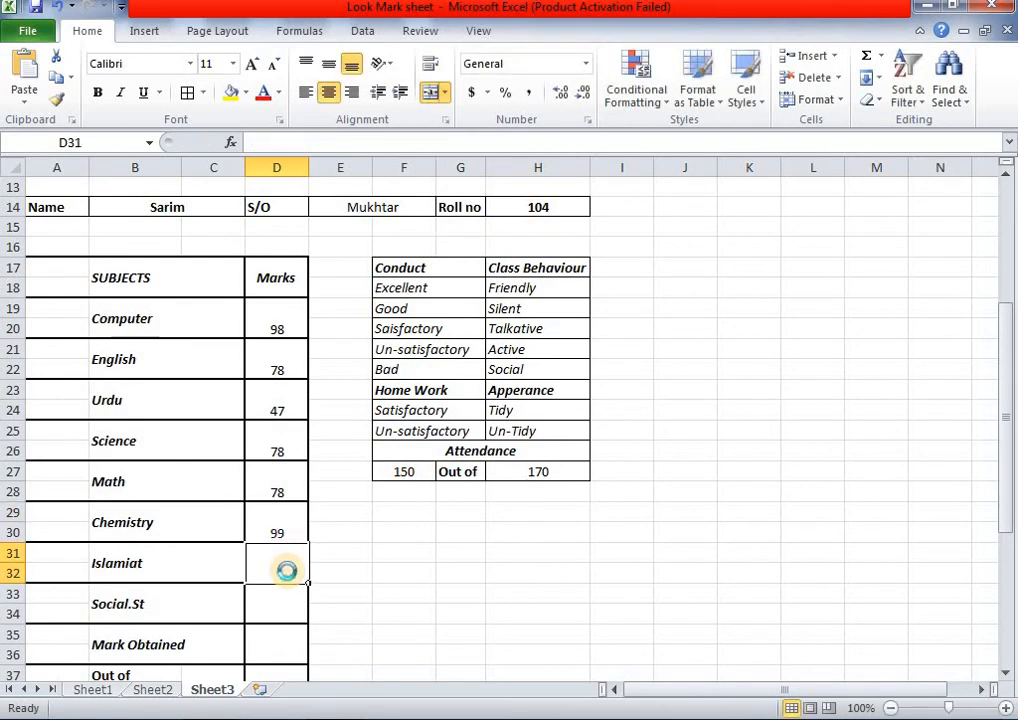
click(551, 417)
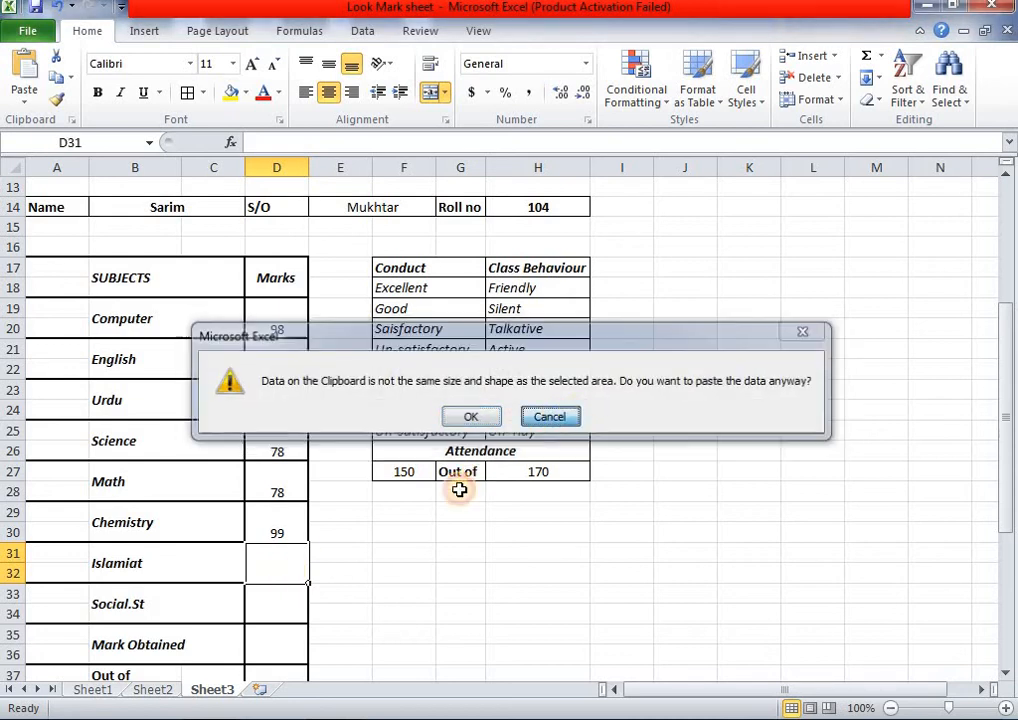
double_click(293, 557)
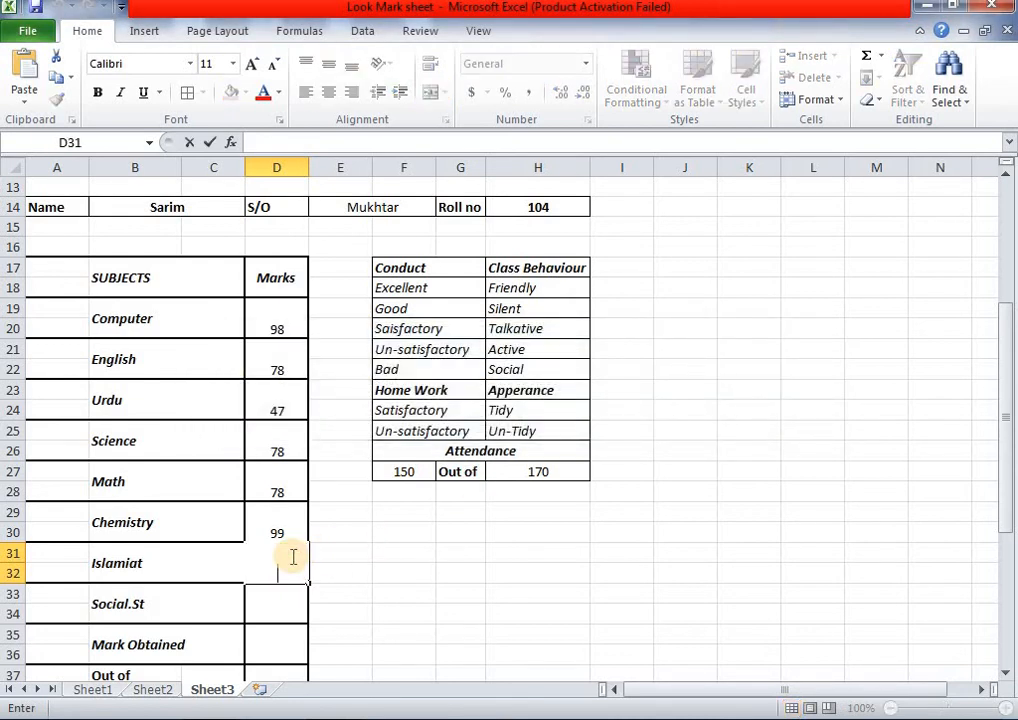
text(=VLOOKUP(H14,Sheet1!A8:Q23,2,0))
click(367, 574)
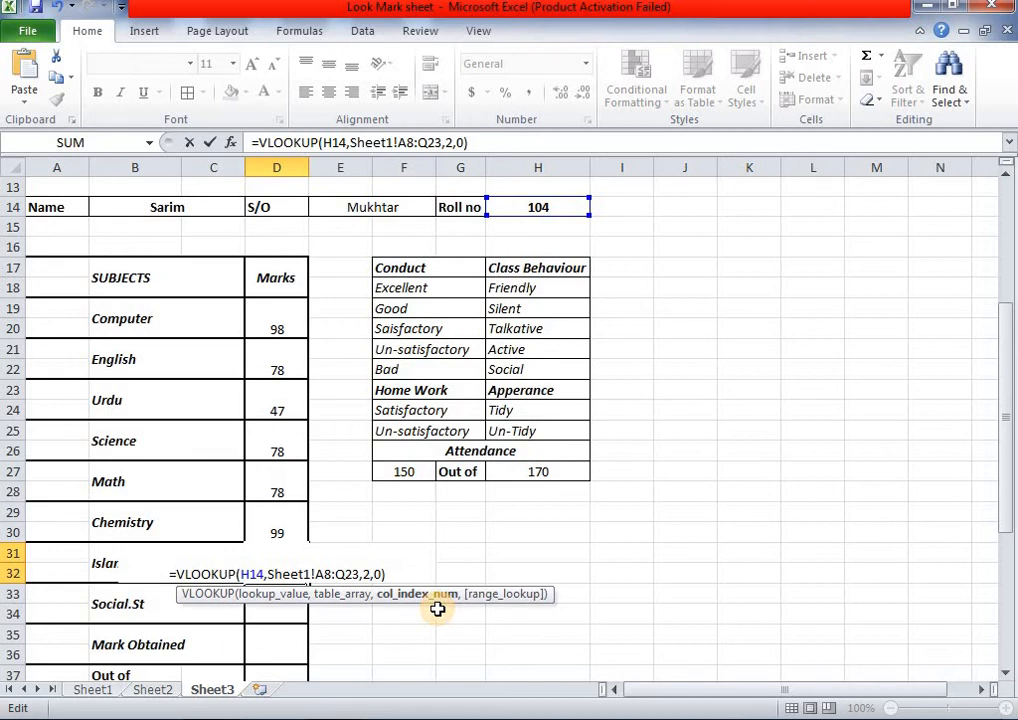
key(BackSpace)
text(10)
click(396, 574)
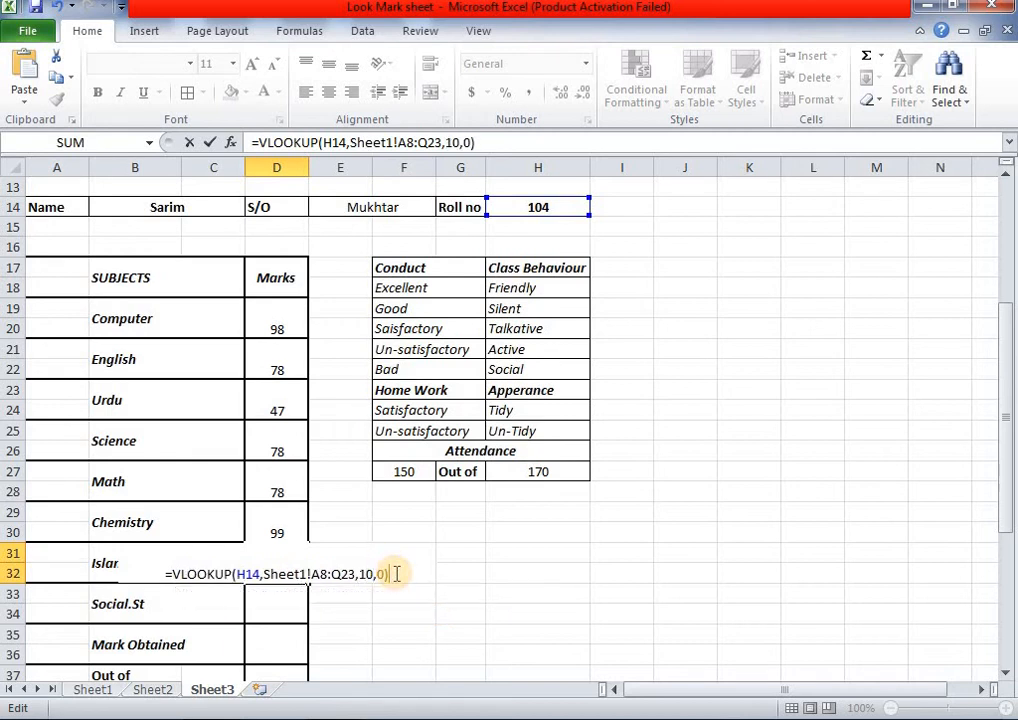
key(Return)
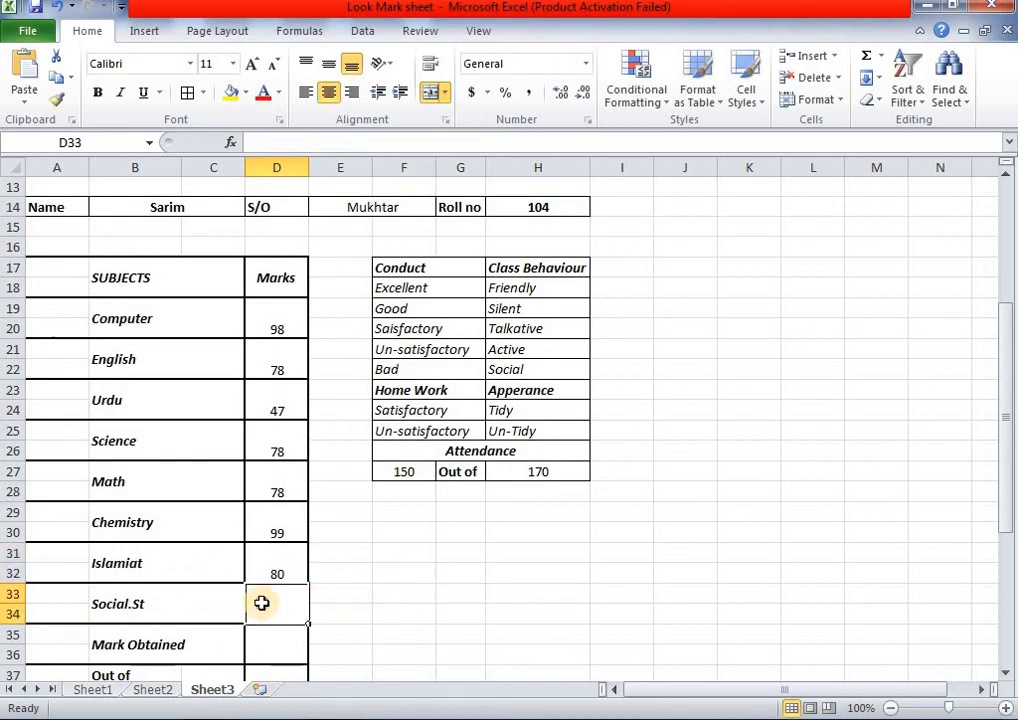
- Enter the Social.St marks lookup in D33 with column index 11, showing 100
text(=VLOOKUP(H14,Sheet1!A8:Q23,2,0))
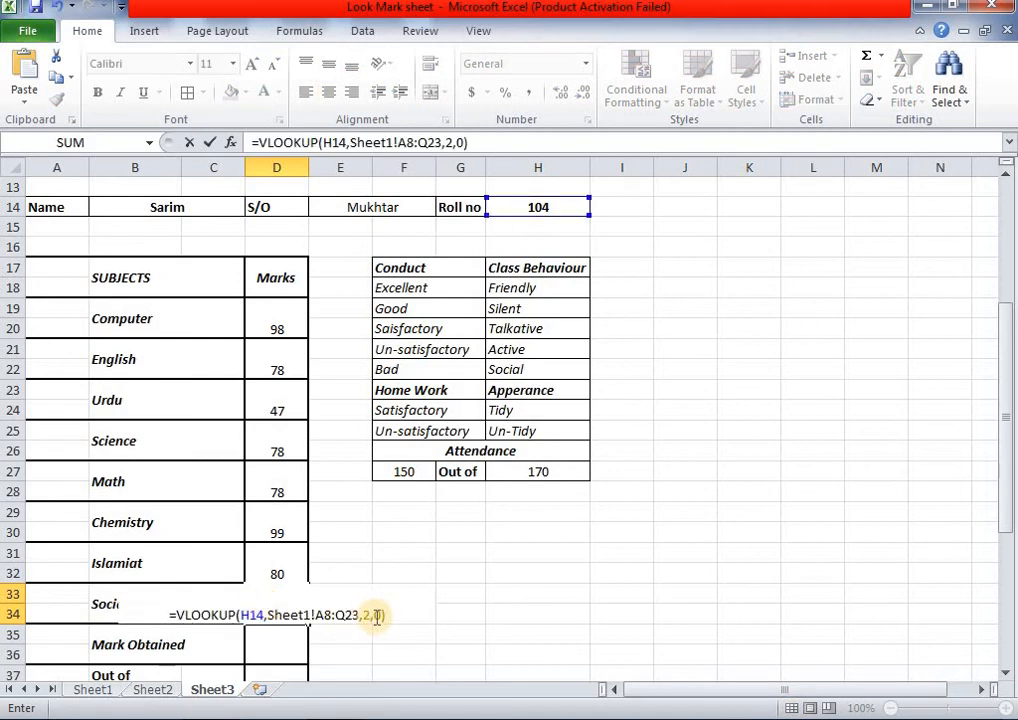
click(369, 617)
key(BackSpace)
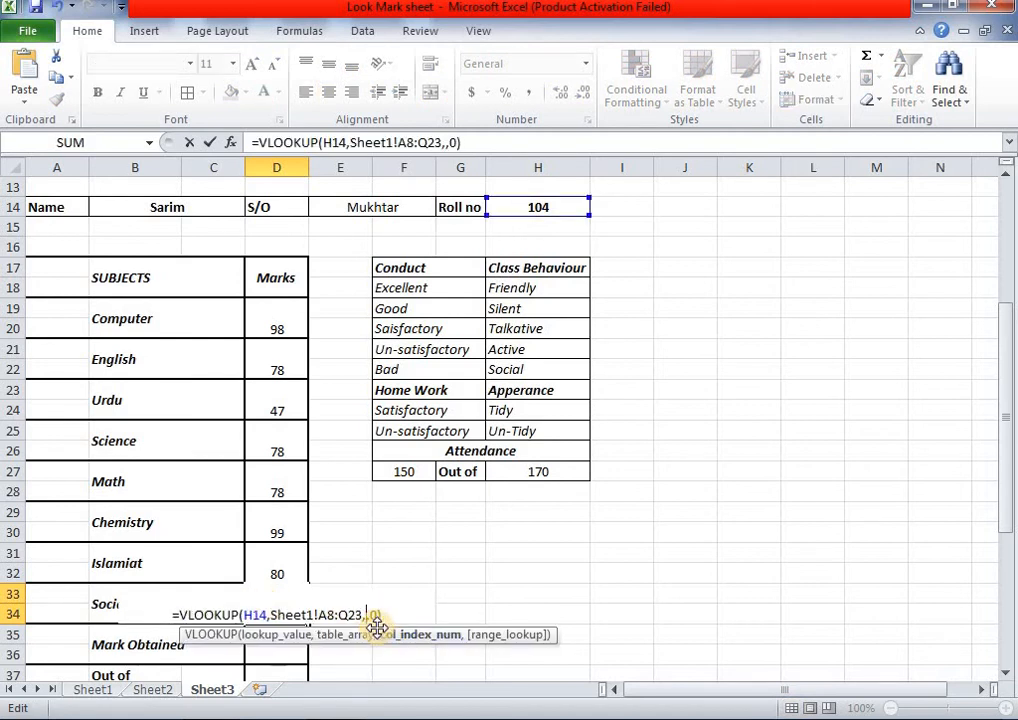
text(11)
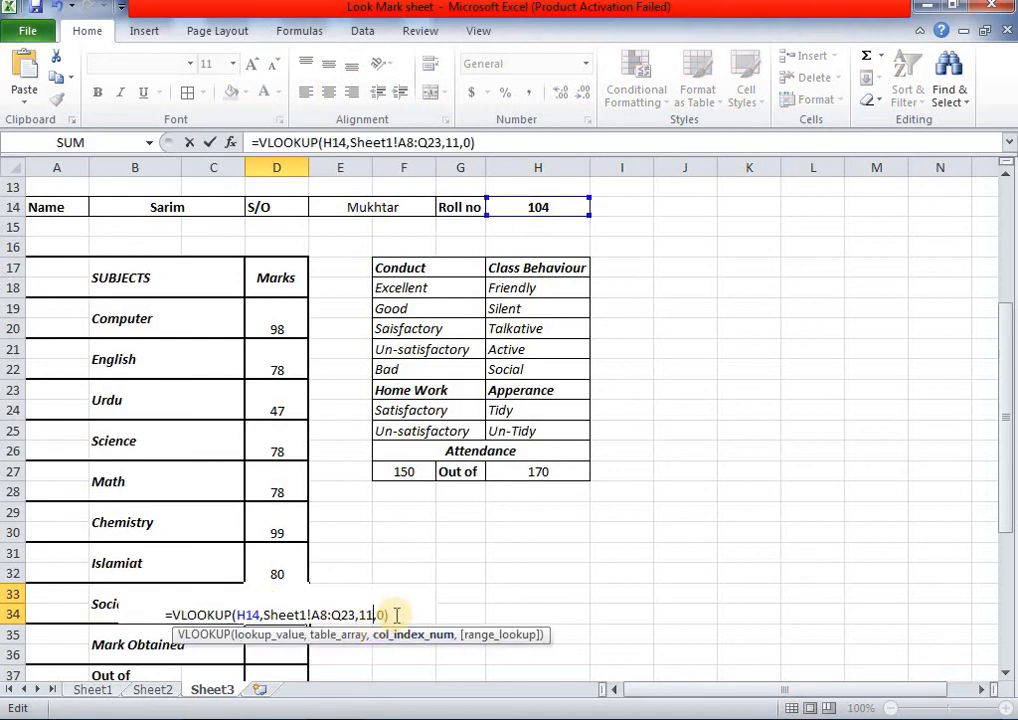
key(Return)
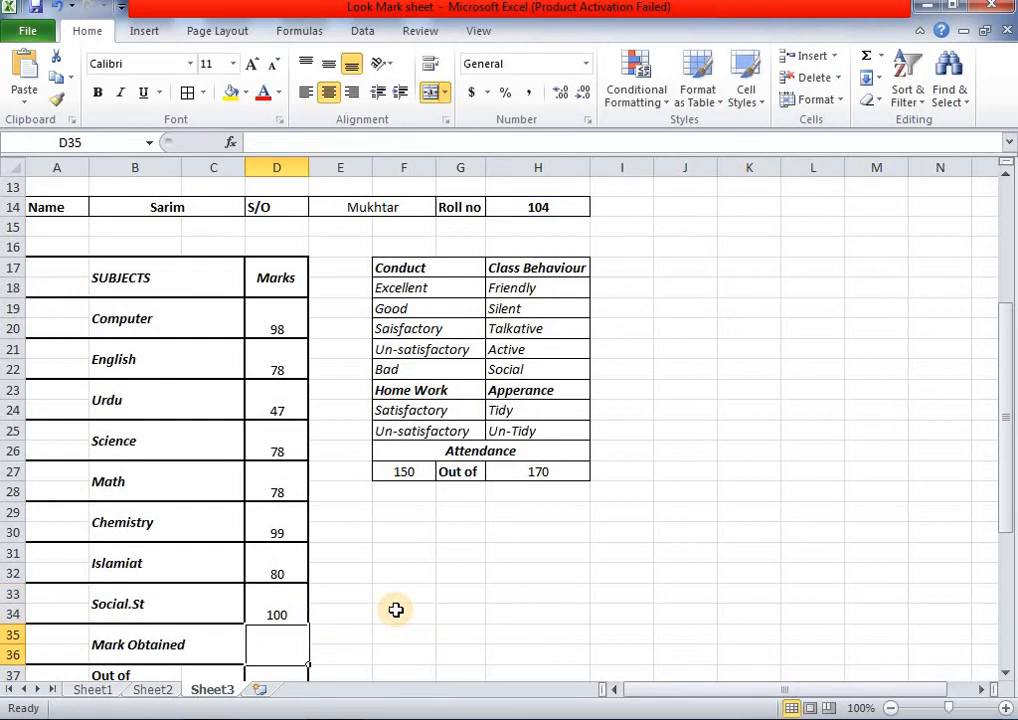
scroll(396, 610, down, 1)
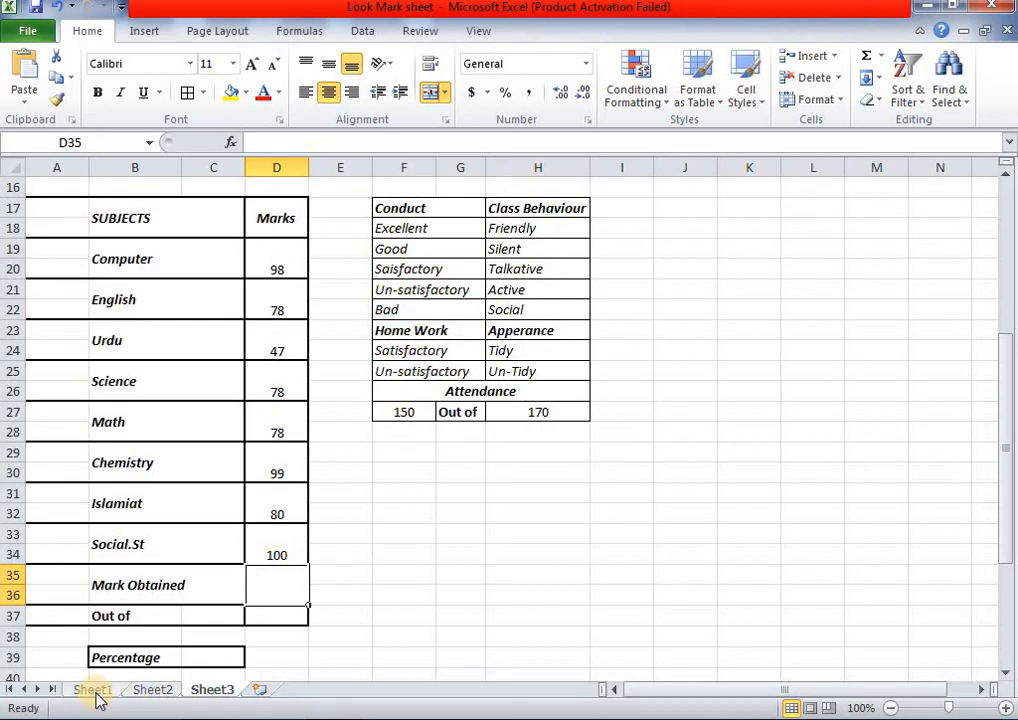
- Review the eight VLOOKUP formulas in D19–D33, then move to Sheet1's Mark Sheet Class VII
scroll(450, 380, up, 1)
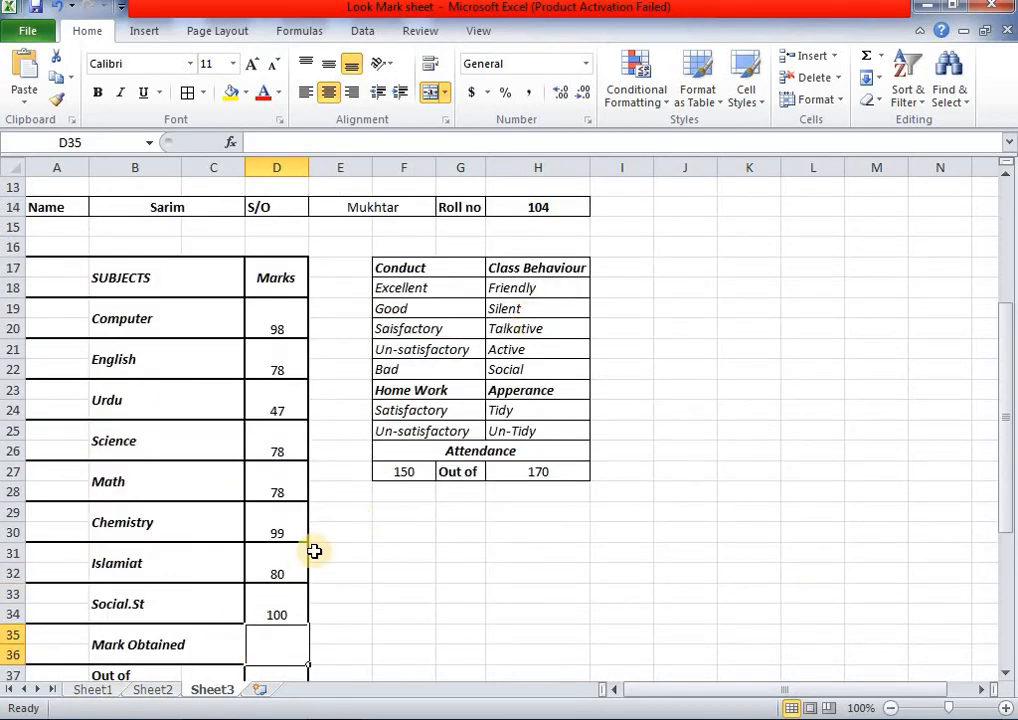
click(284, 333)
click(284, 372)
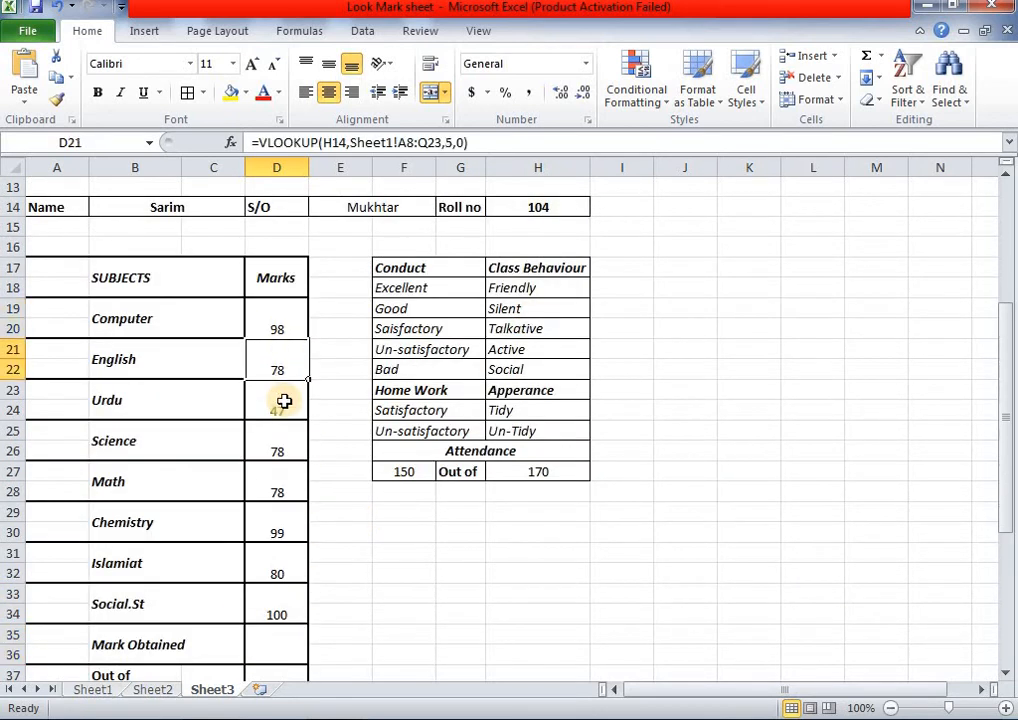
click(284, 412)
click(284, 431)
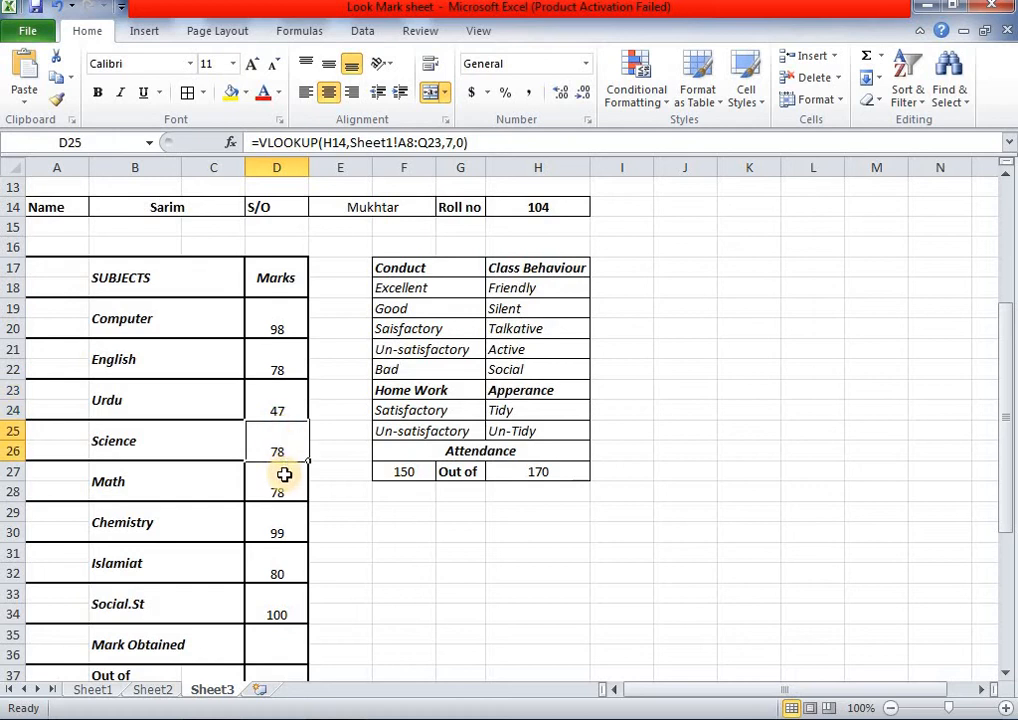
click(284, 474)
click(284, 525)
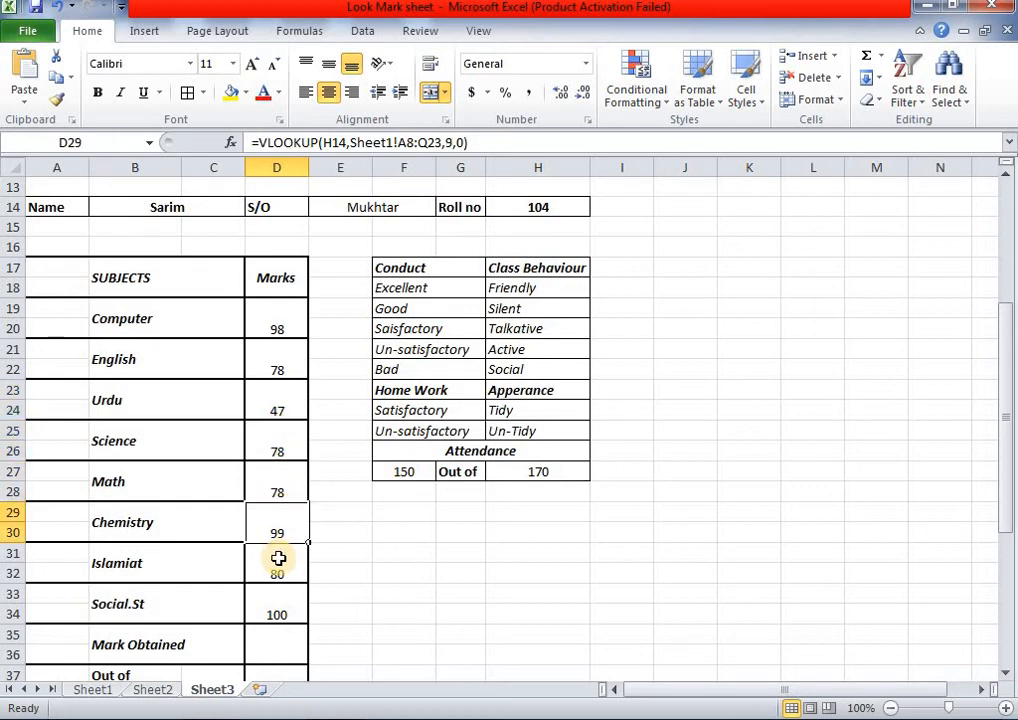
click(278, 562)
click(277, 598)
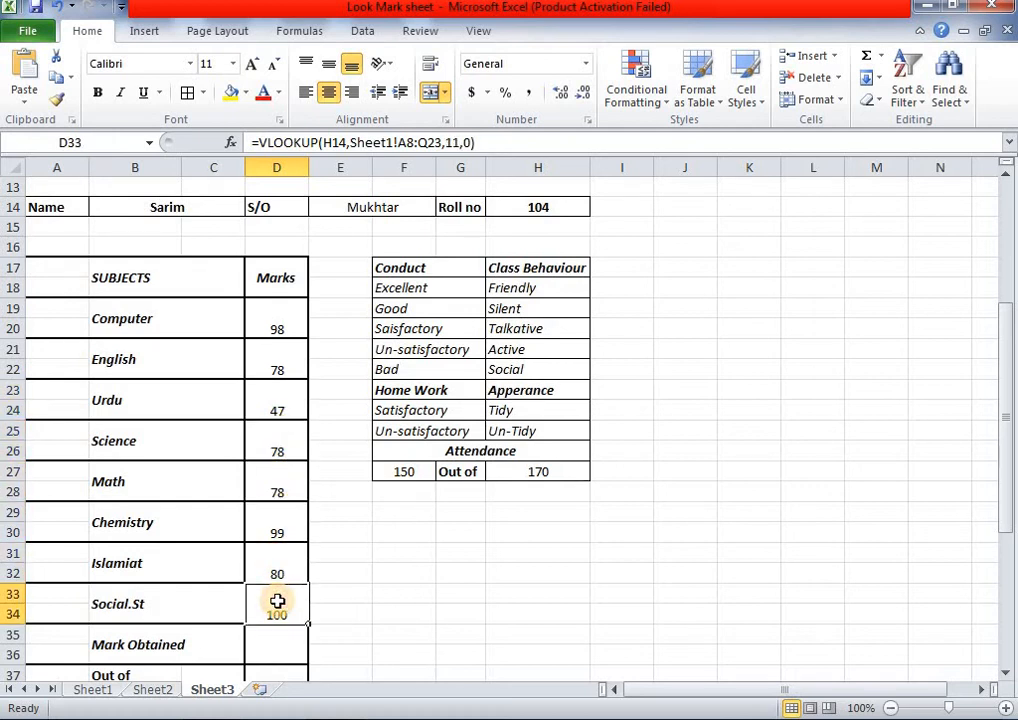
scroll(276, 600, down, 1)
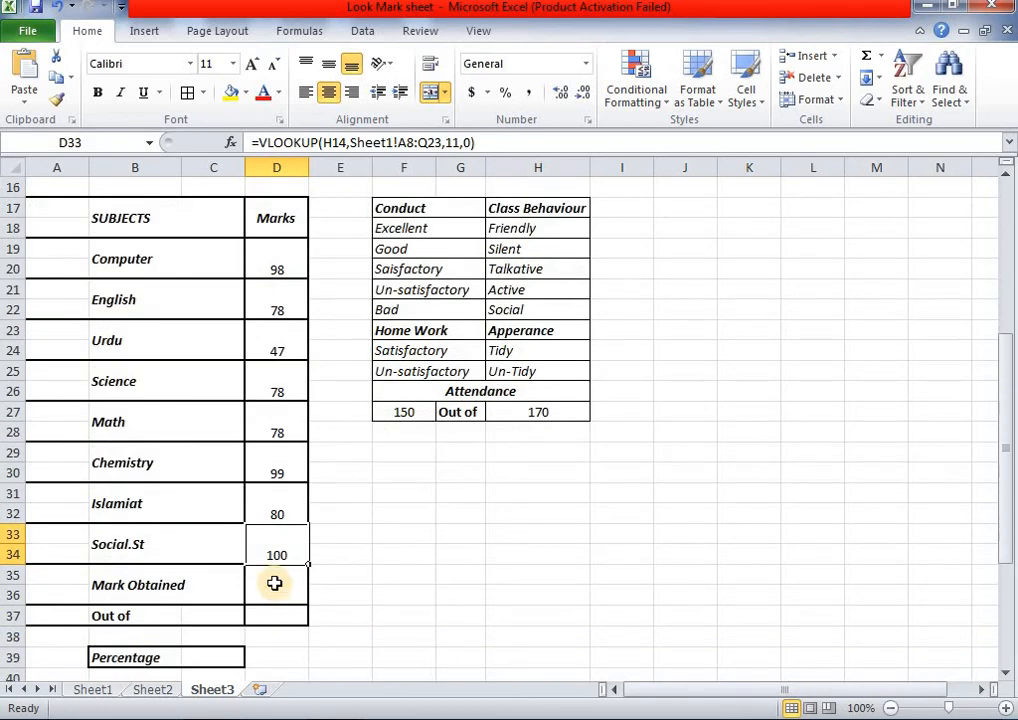
click(115, 690)
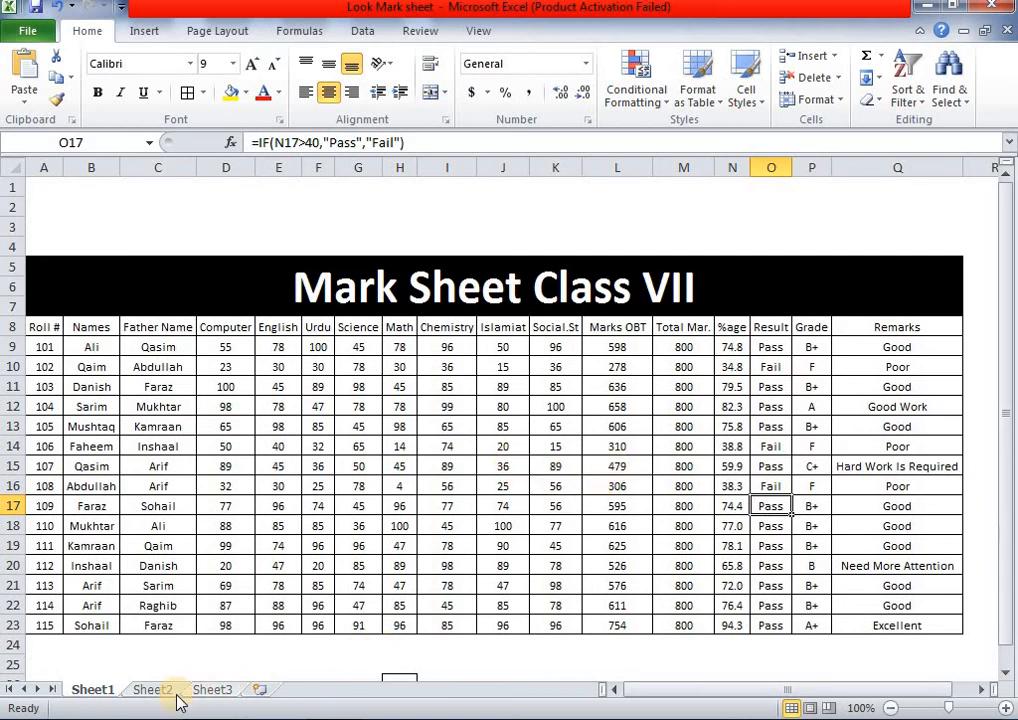
- Fill Mark Obtained in D35 with a column-12 VLOOKUP showing 658, and enter 800 for Out of
click(211, 690)
click(271, 581)
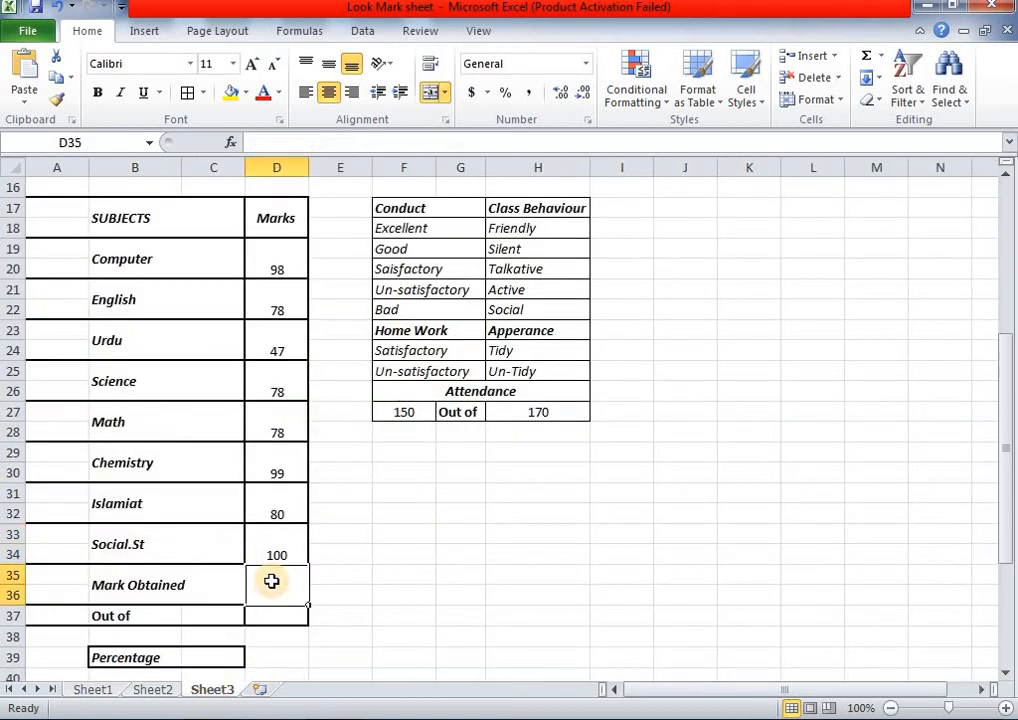
key(ctrl+v)
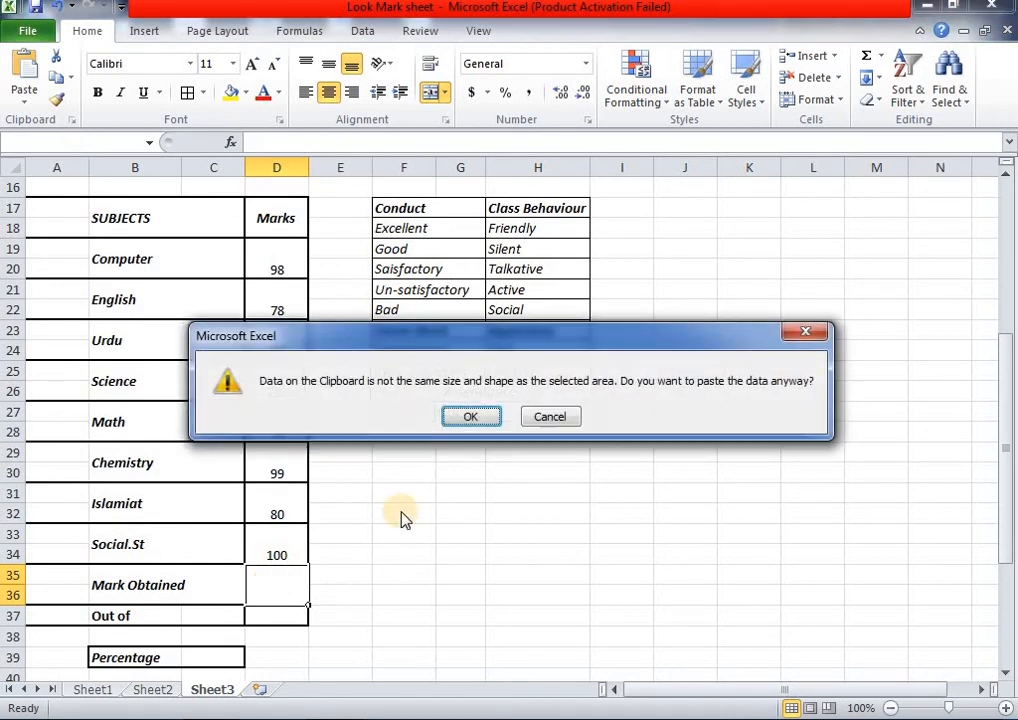
click(551, 422)
double_click(277, 584)
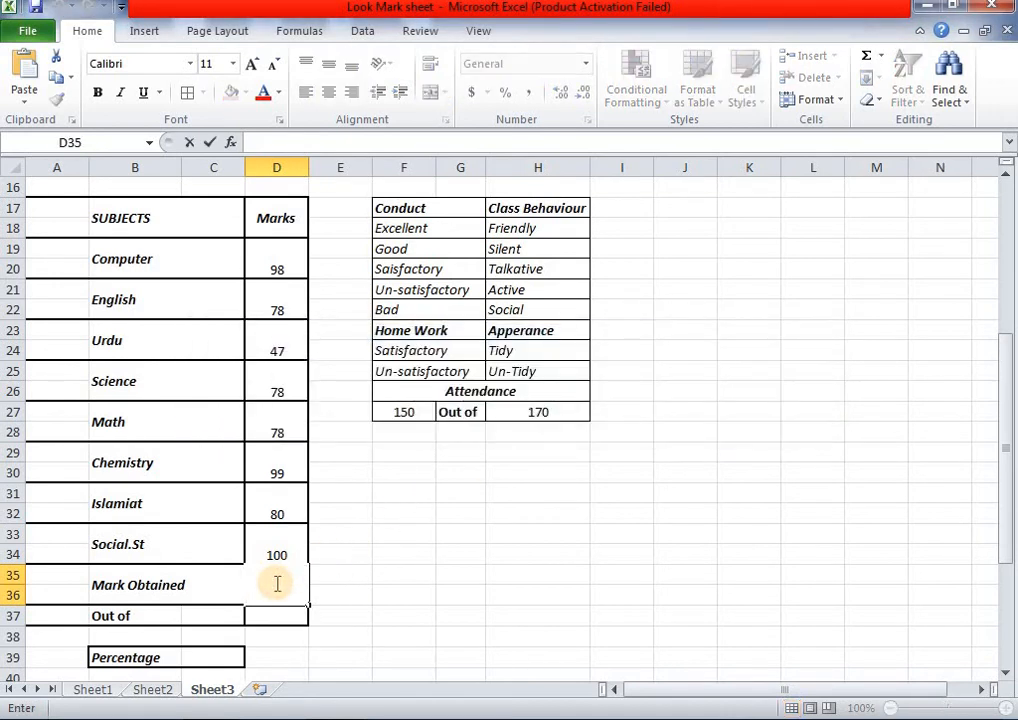
text(=VLOOKUP(H14,Sheet1!A8:Q23,2,0))
click(364, 596)
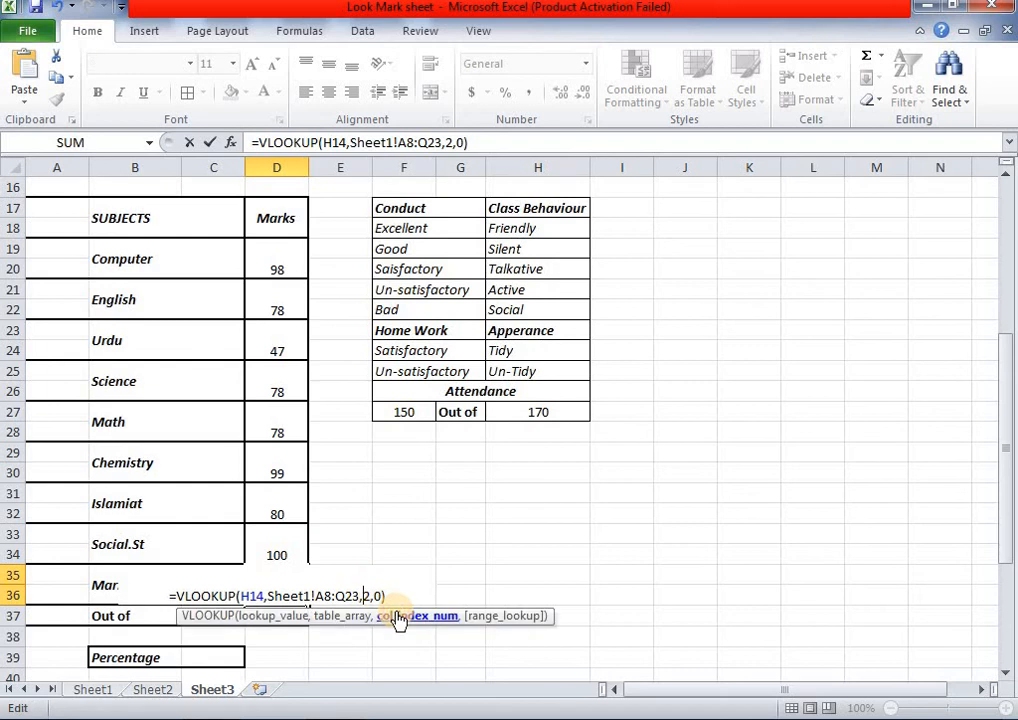
text(2)
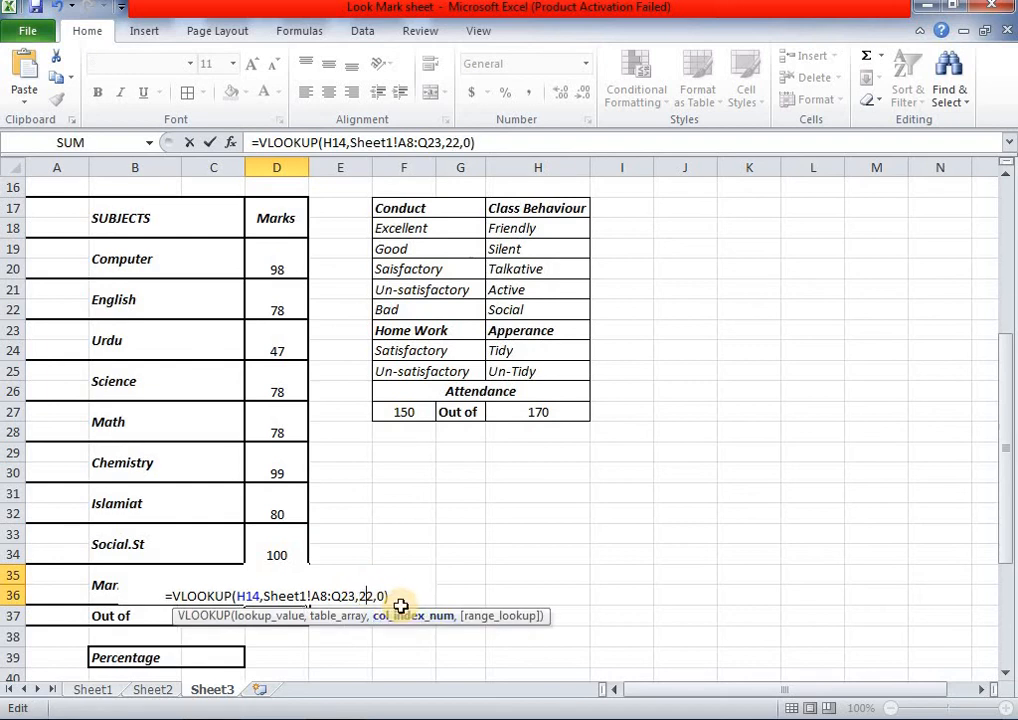
key(BackSpace)
text(1)
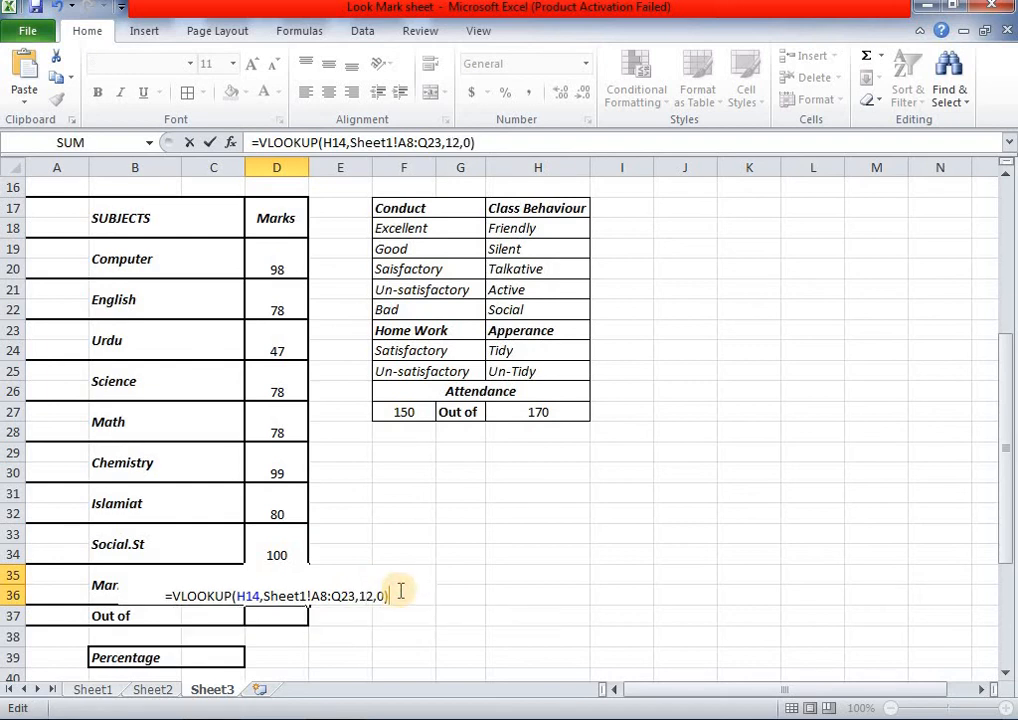
key(Return)
scroll(398, 590, down, 1)
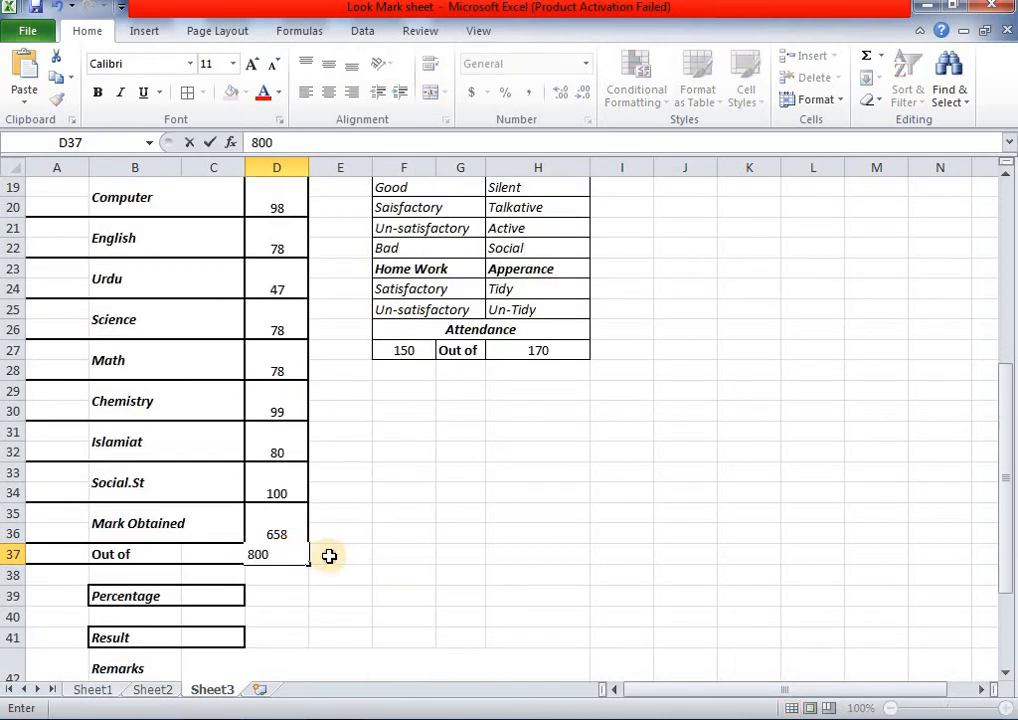
click(330, 556)
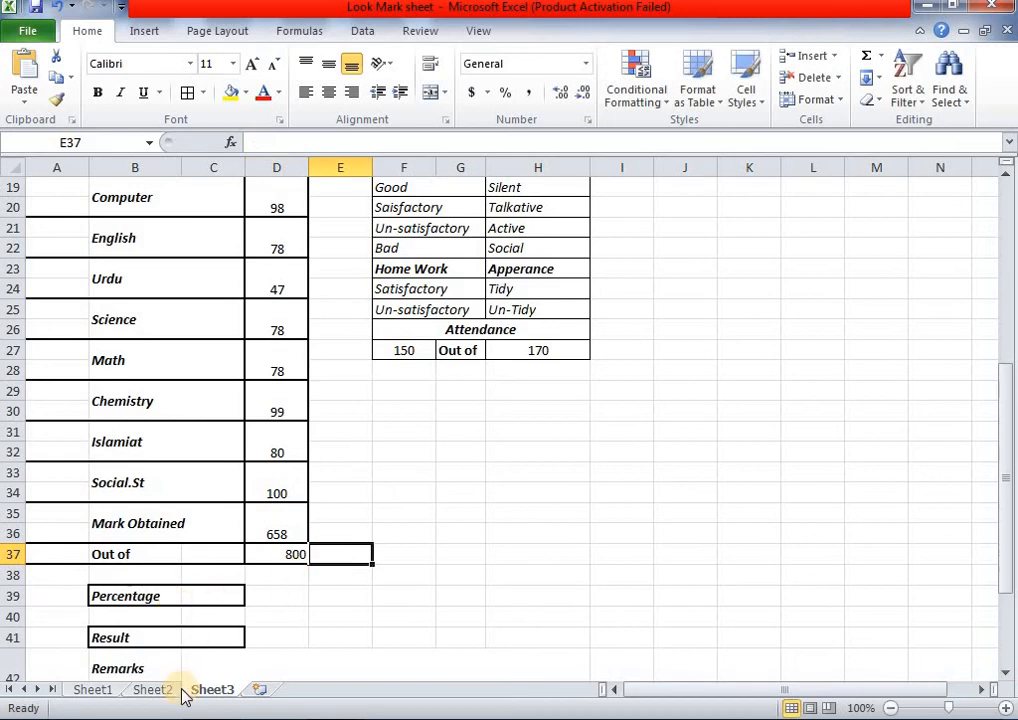
- Put a Thick Box Border around the Percentage value cell C39
click(91, 690)
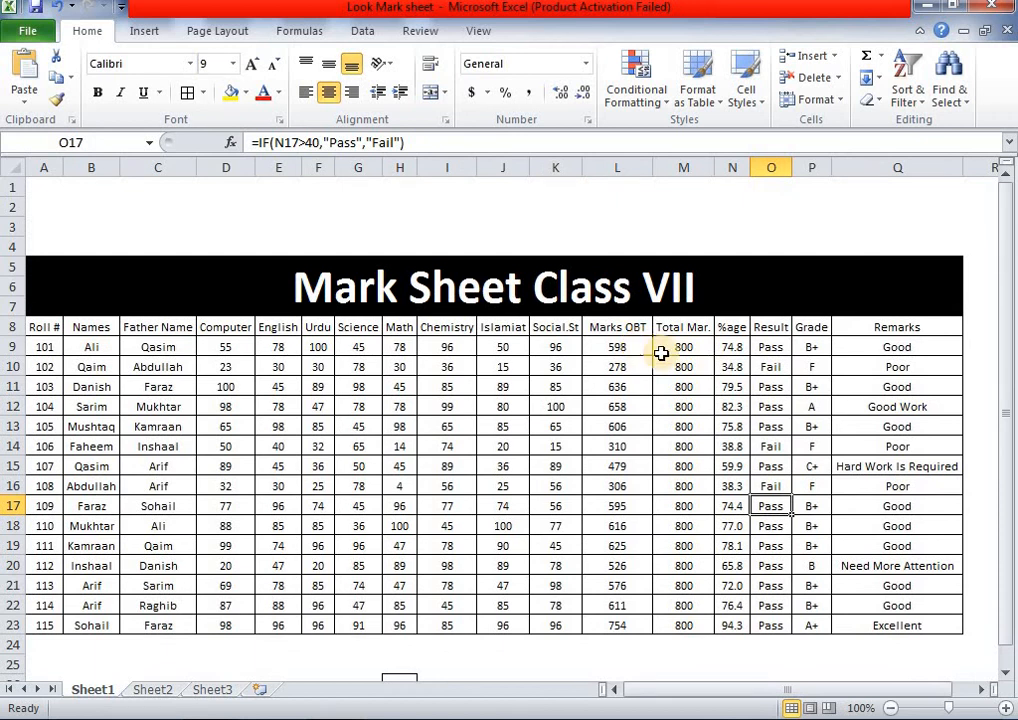
click(226, 690)
click(227, 592)
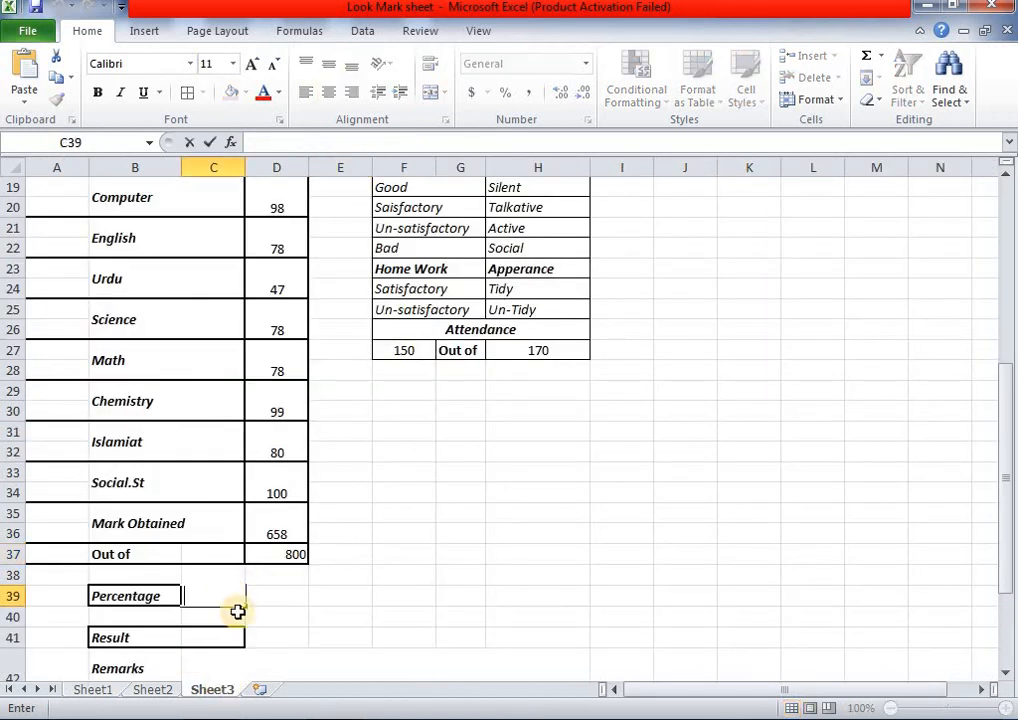
click(290, 612)
click(230, 598)
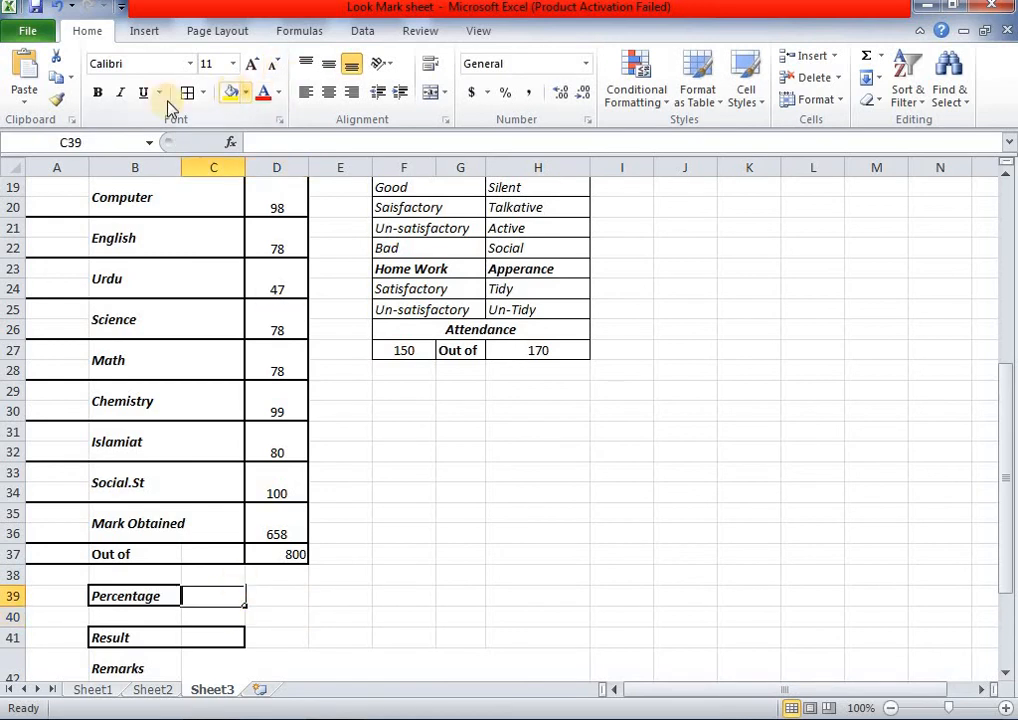
click(418, 616)
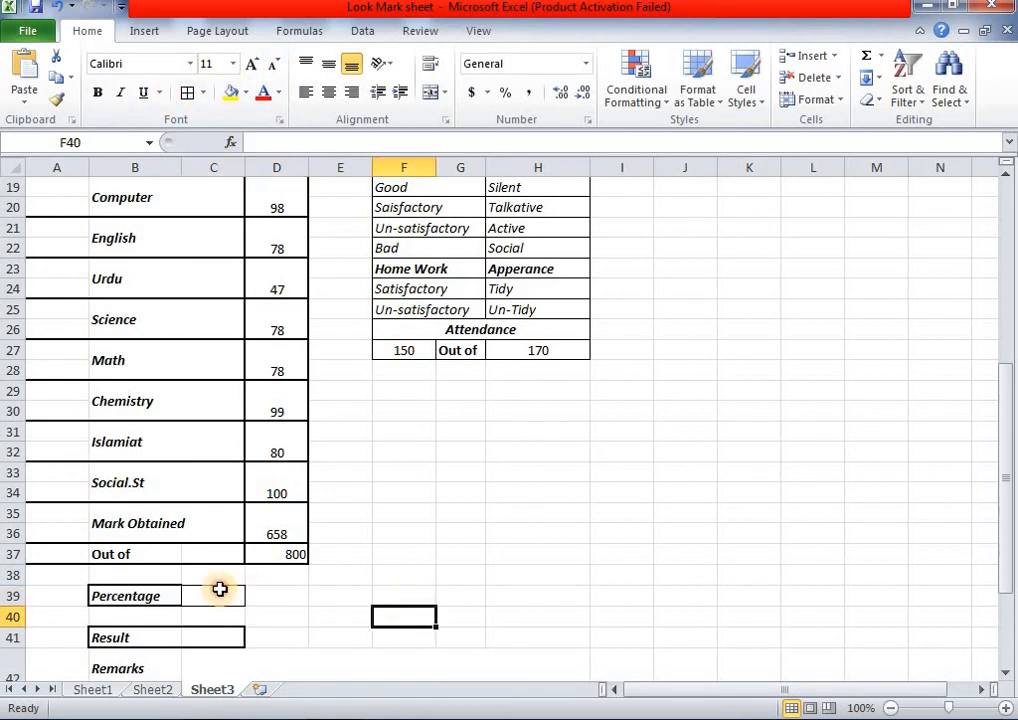
click(220, 590)
click(418, 617)
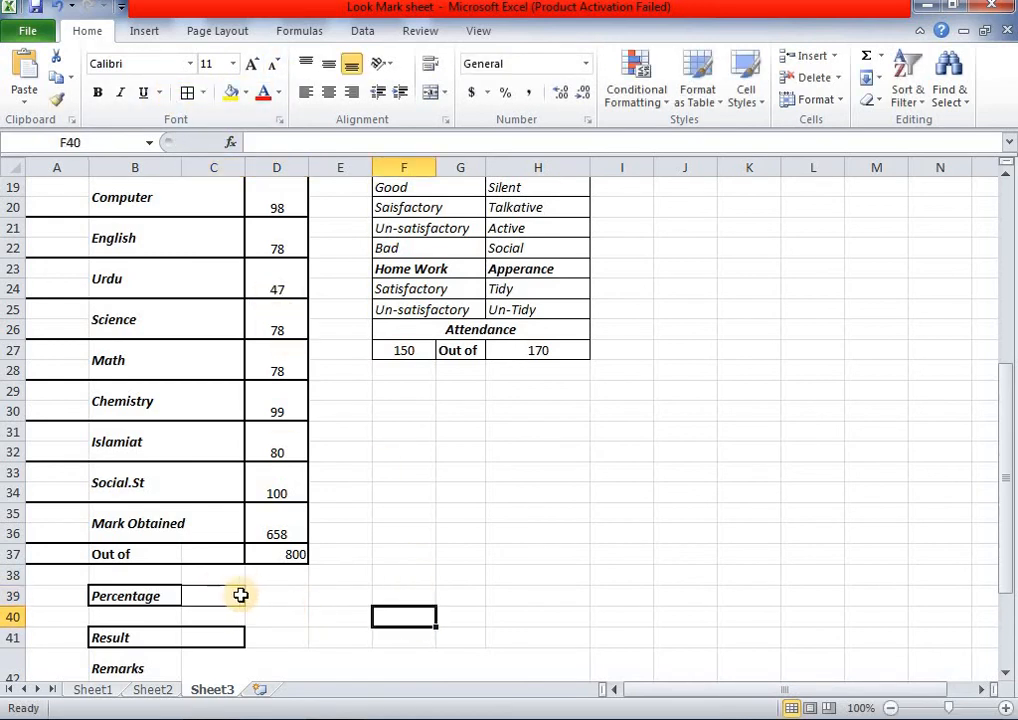
click(236, 595)
click(202, 93)
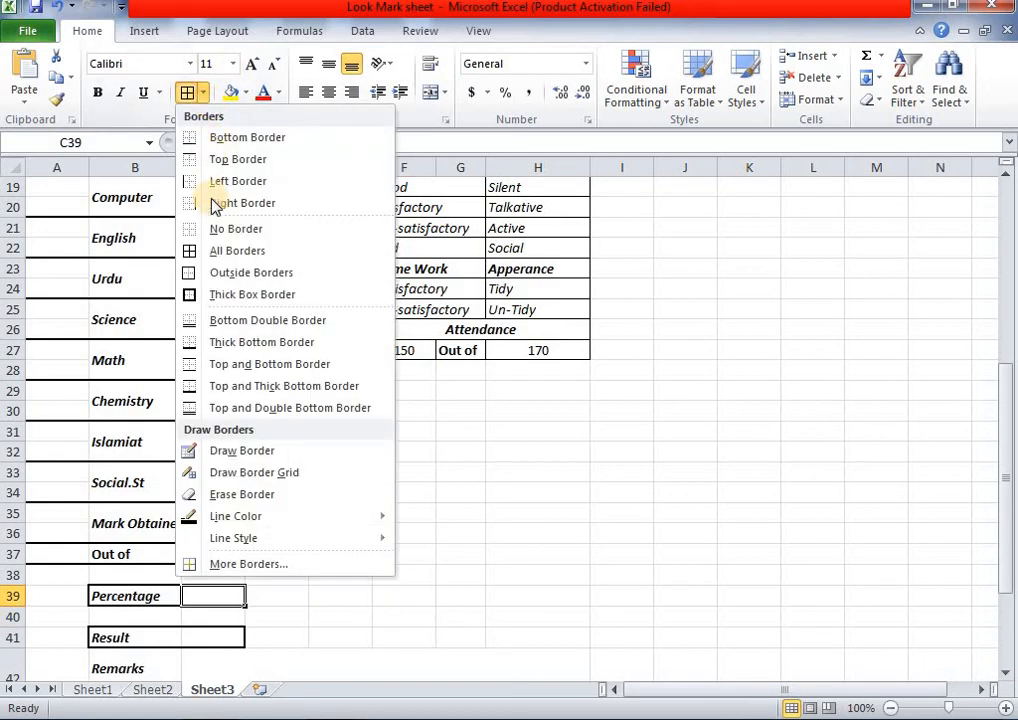
click(220, 299)
- Enter the Percentage lookup in C39 with column index 14, showing 82.25
click(470, 492)
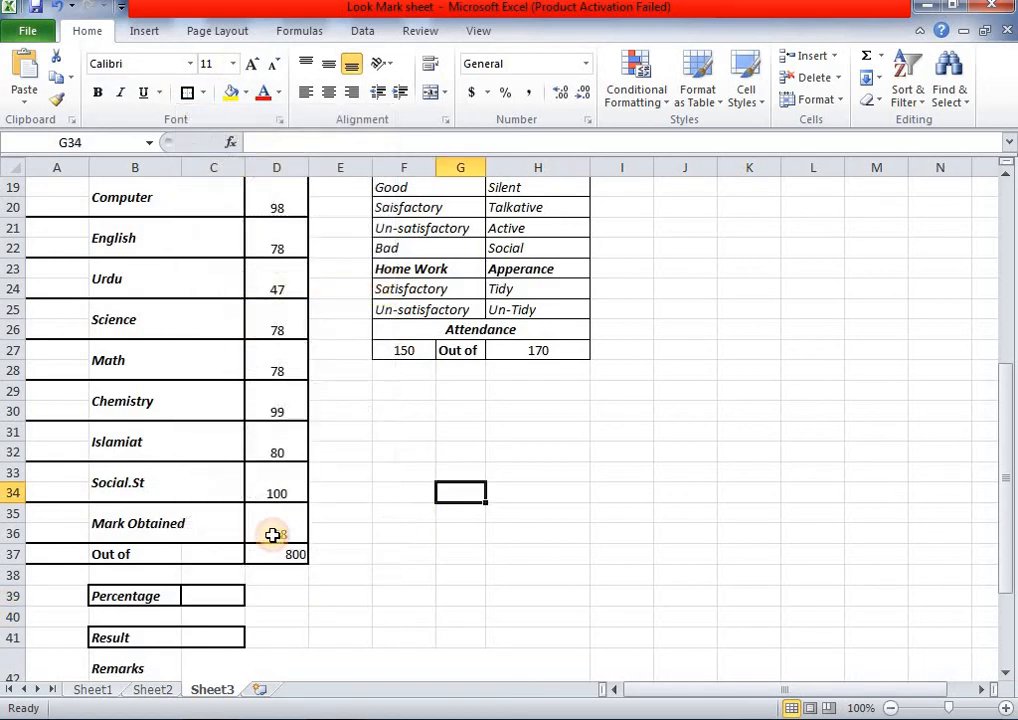
double_click(217, 596)
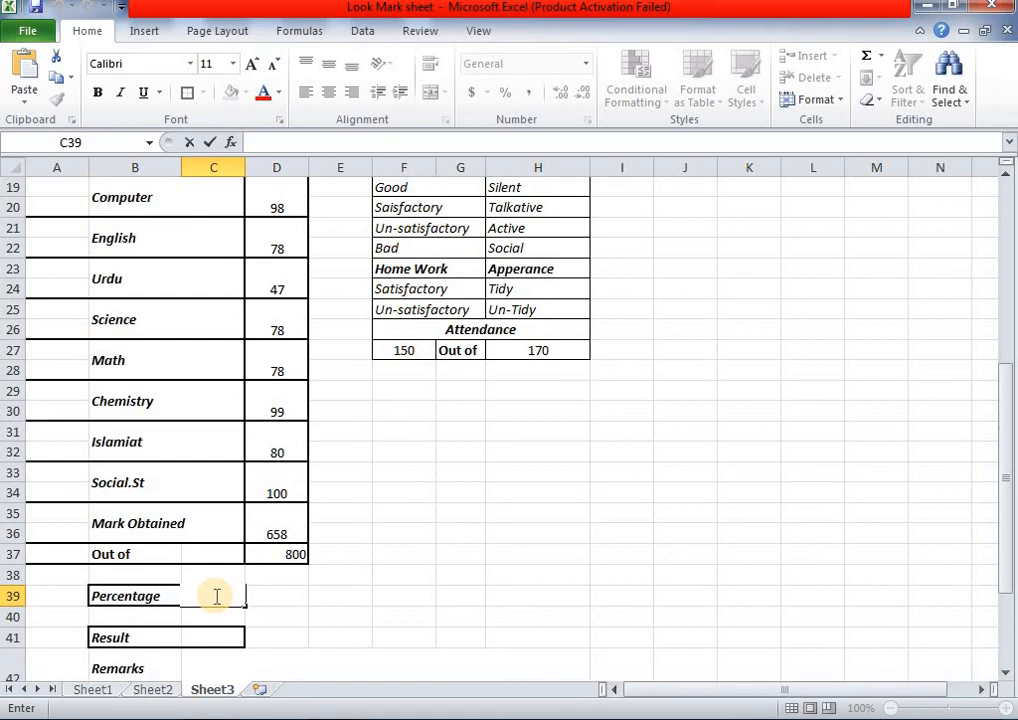
text(=VLOOKUP(H14,Sheet1!A8:Q23,2,0))
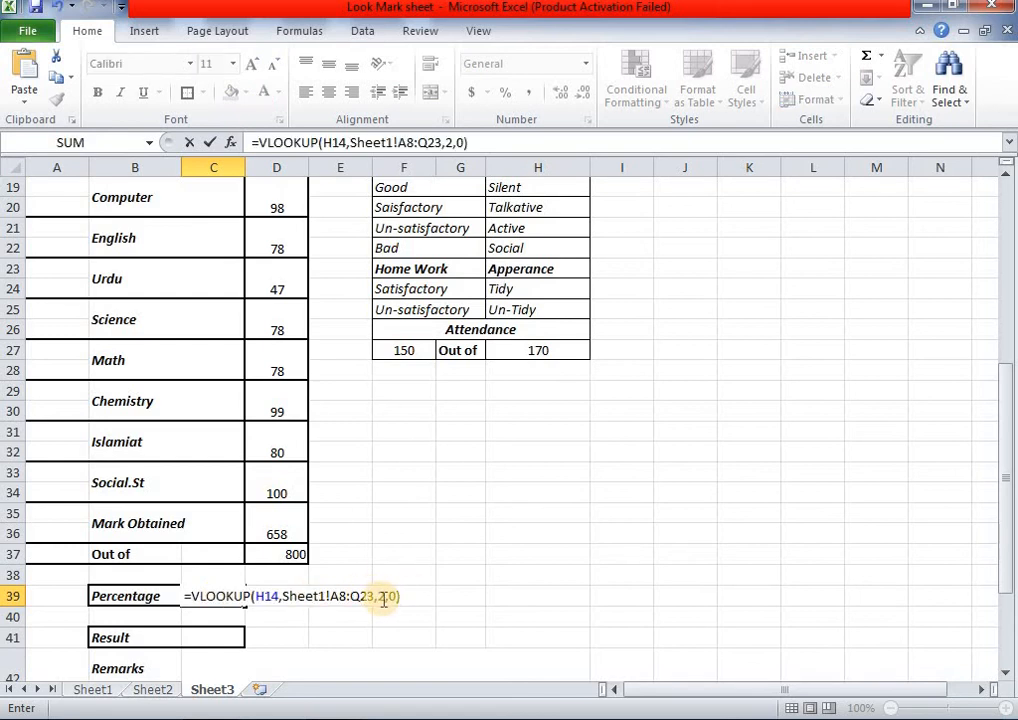
click(383, 597)
text(14)
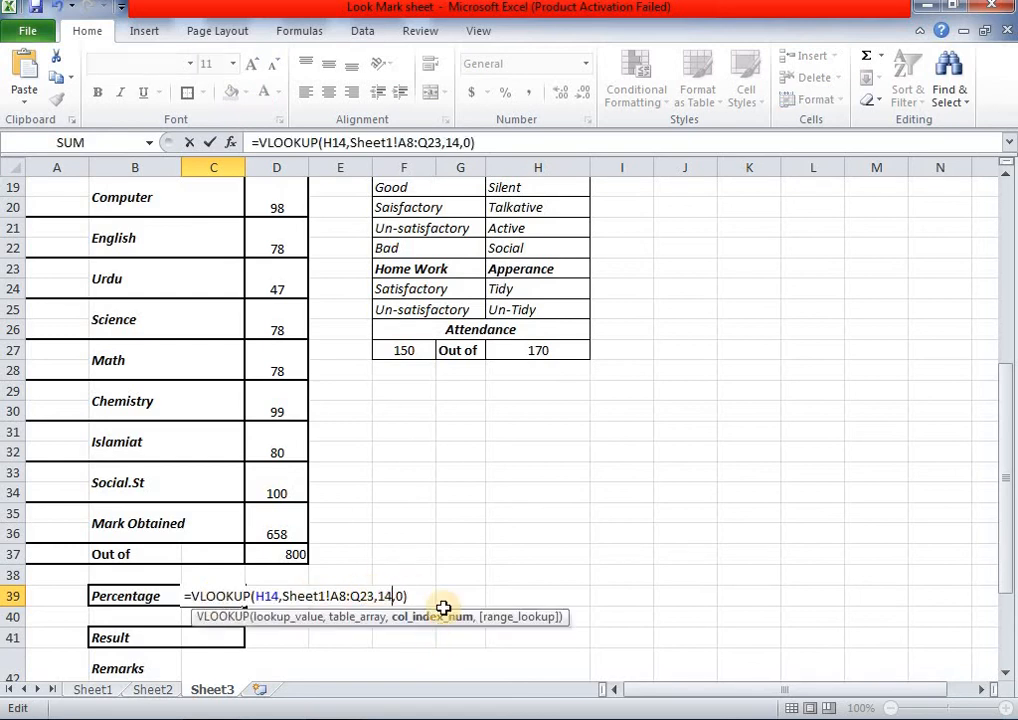
key(Return)
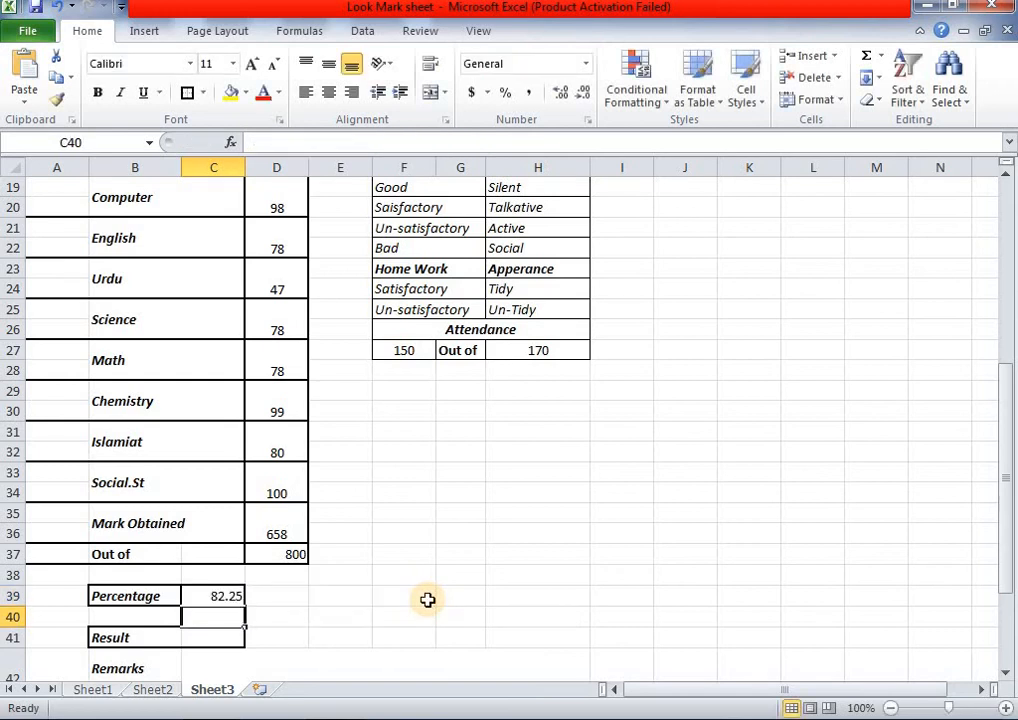
- Enter the Result lookup in C41 with column index 15 so it reads Pass
click(339, 617)
click(91, 690)
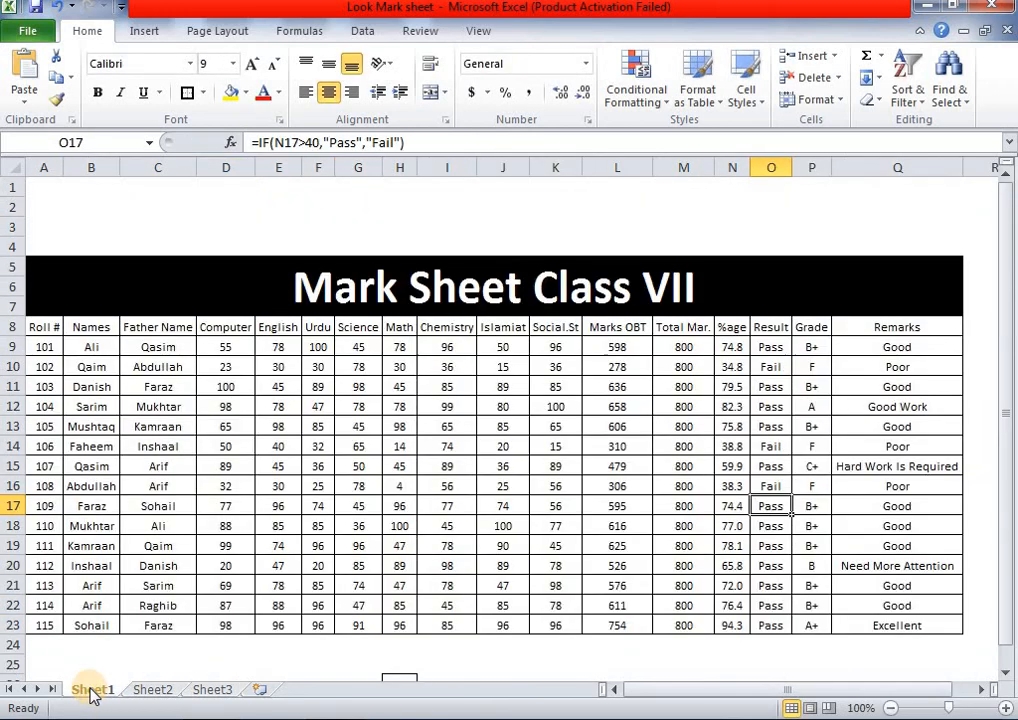
click(207, 689)
click(206, 631)
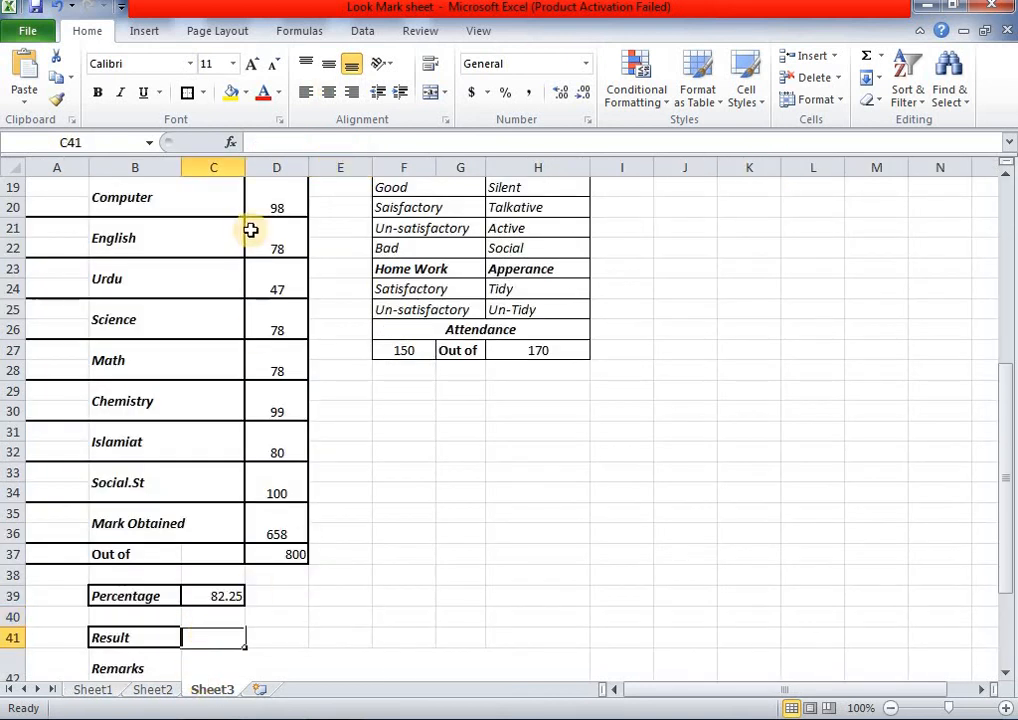
click(337, 500)
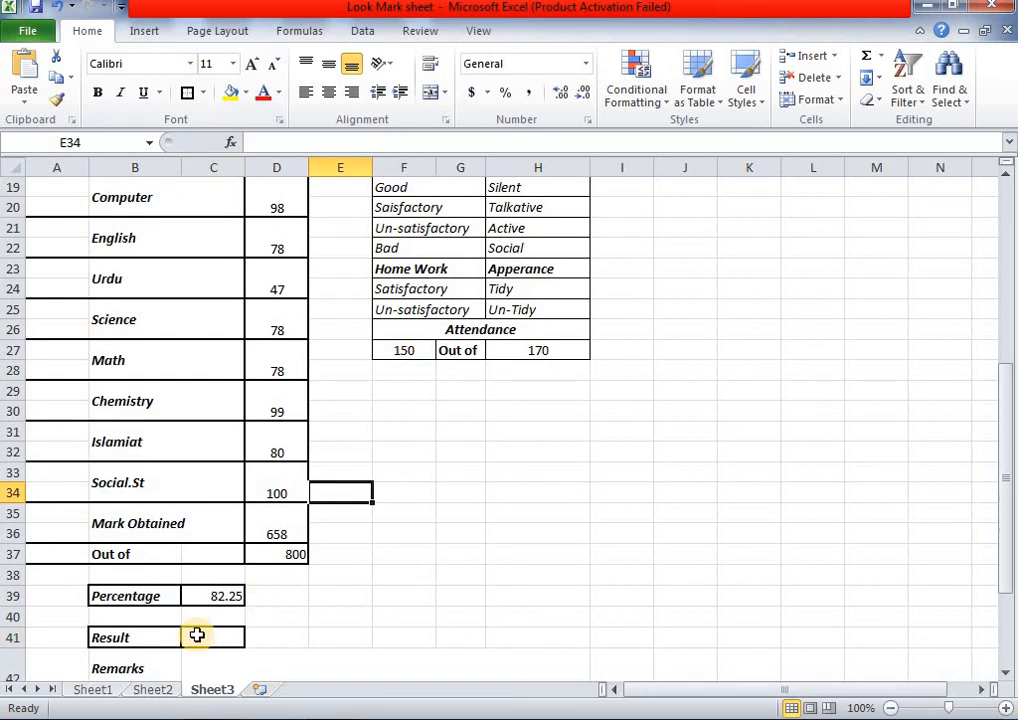
double_click(198, 636)
text(=VLOOKUP(H14,Sheet1!A8:Q23,2,0))
click(379, 637)
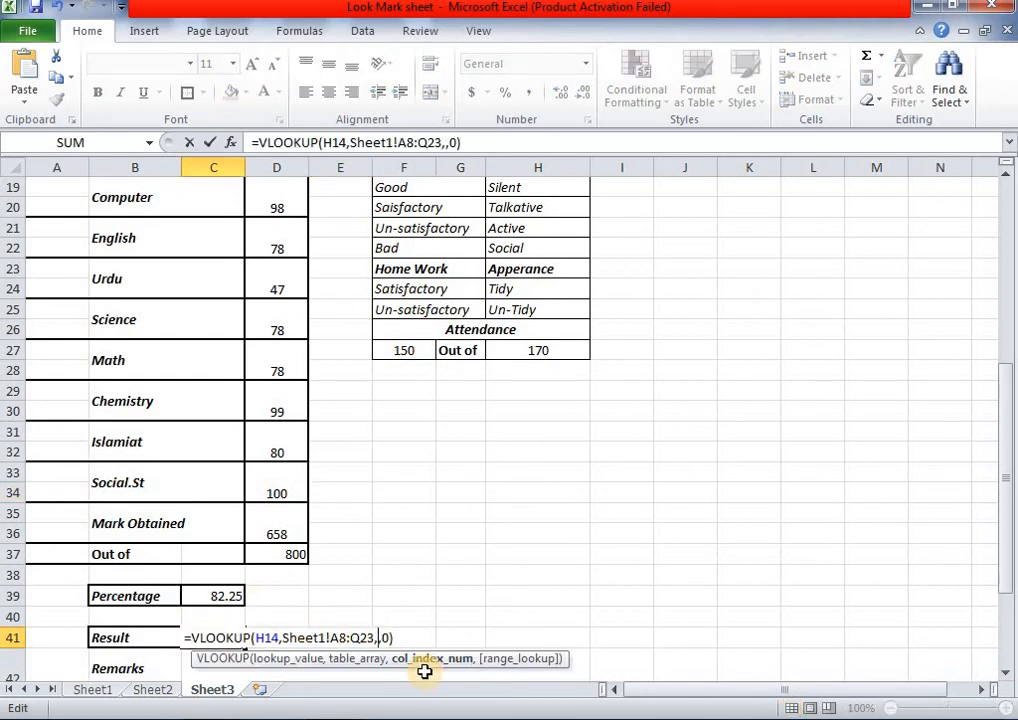
text(15)
key(Return)
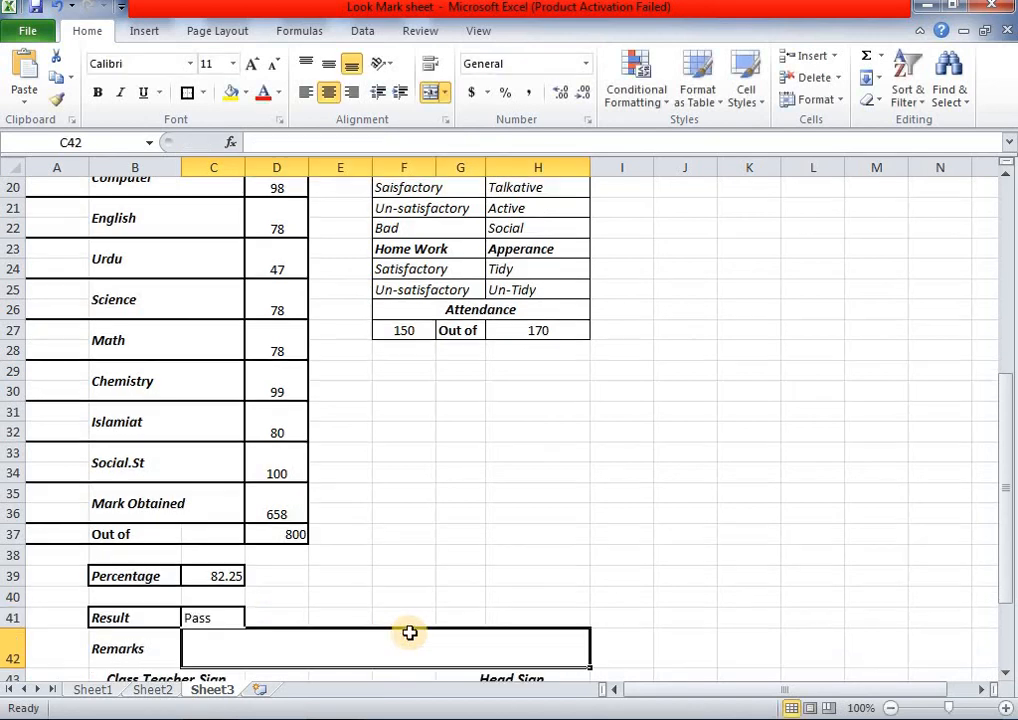
scroll(323, 582, down, 1)
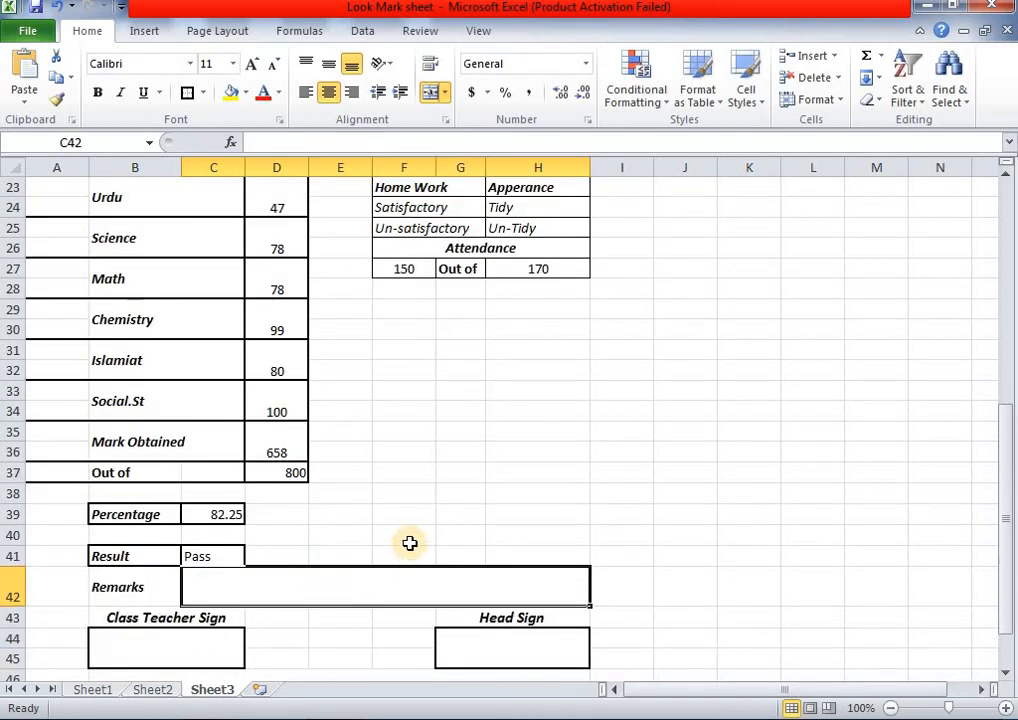
click(407, 540)
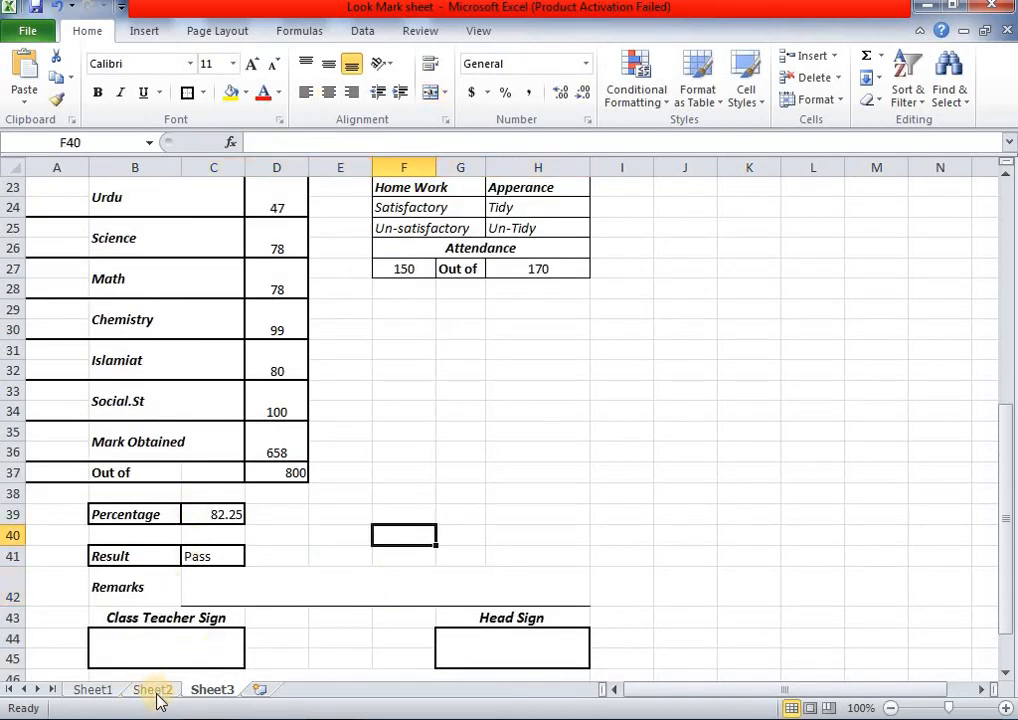
- Check where the Remarks column sits on Sheet1's mark sheet
click(93, 690)
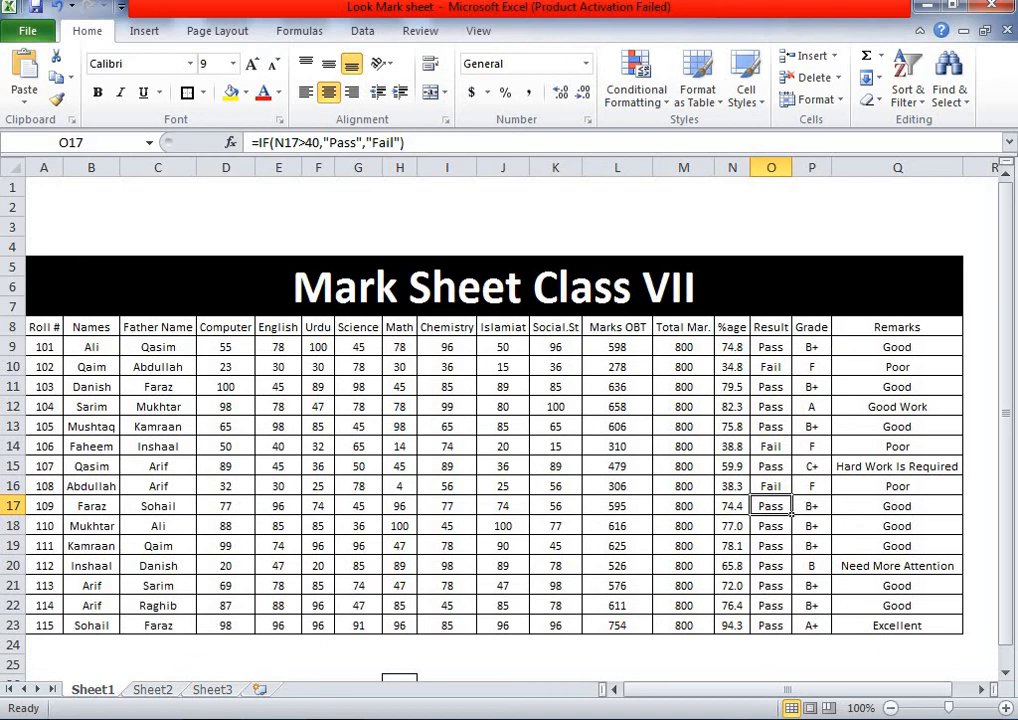
click(200, 690)
scroll(318, 576, down, 1)
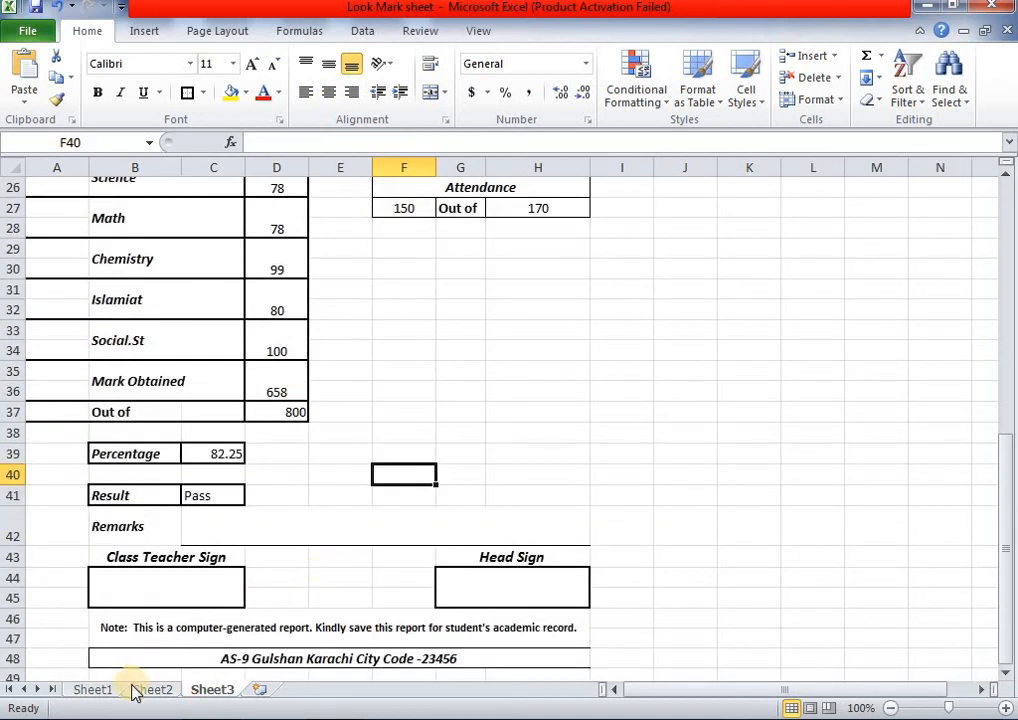
click(100, 692)
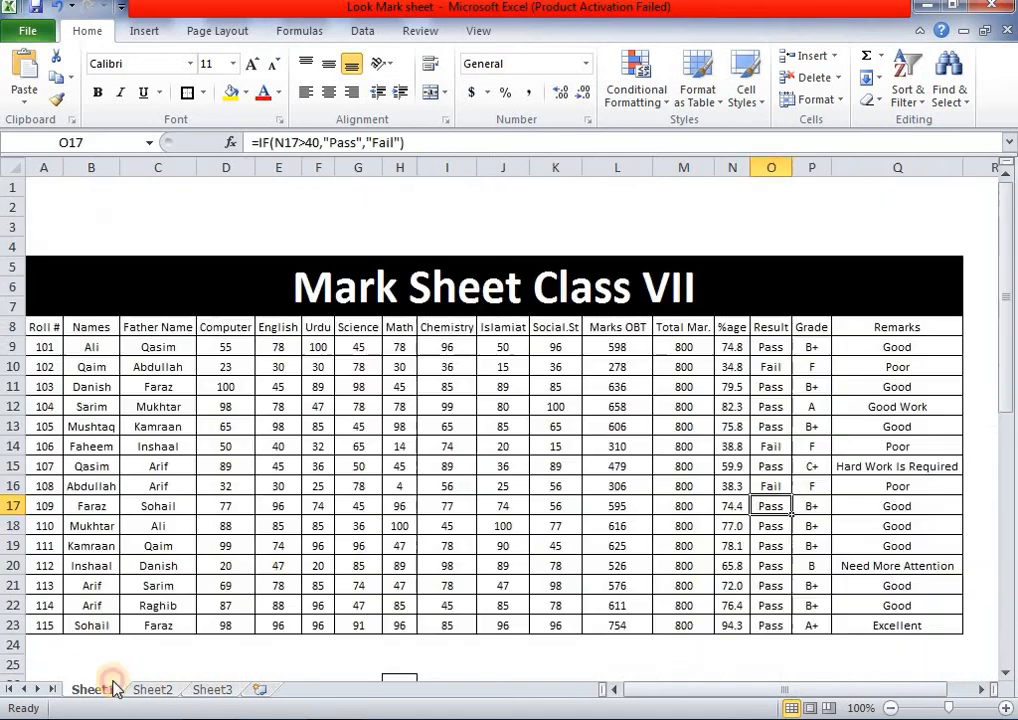
click(878, 324)
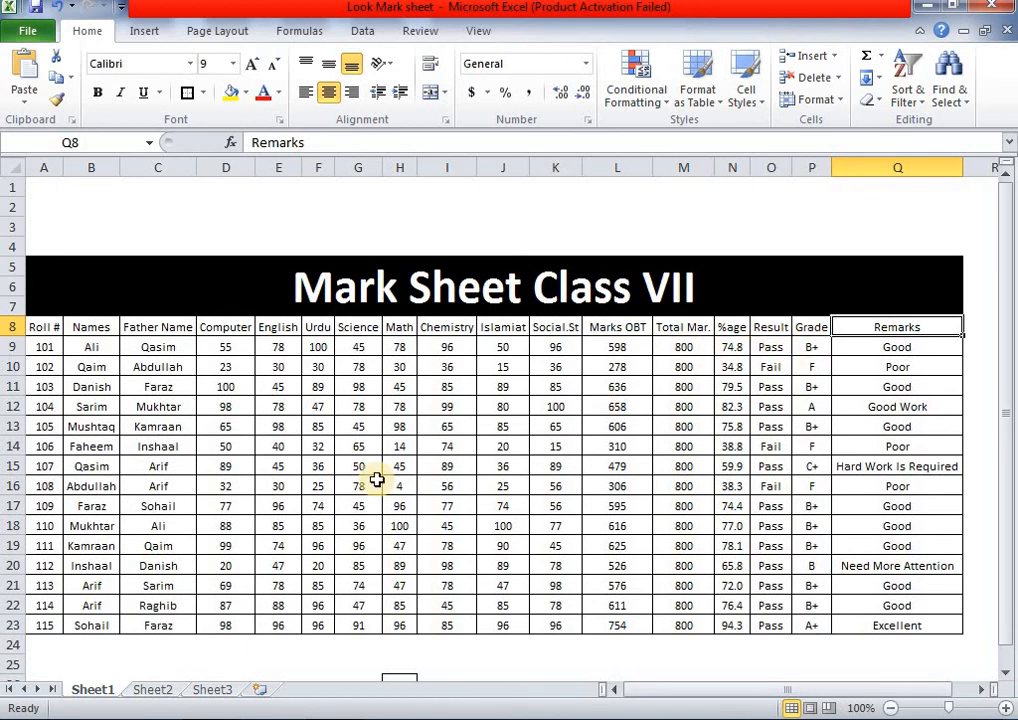
click(212, 690)
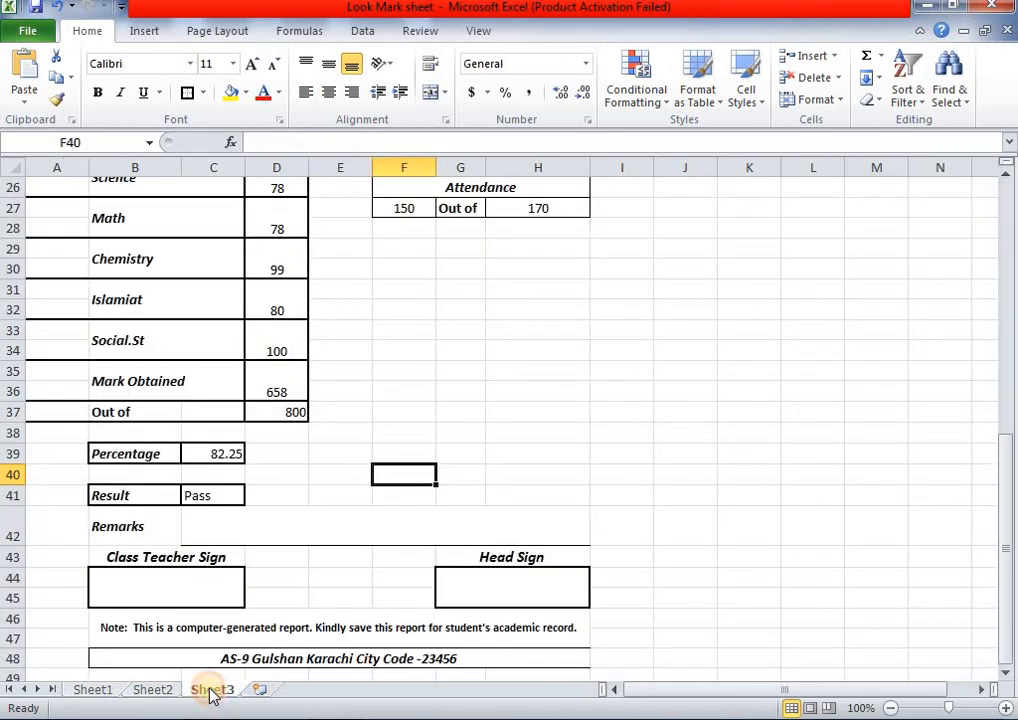
- Enter the Remarks lookup in merged cell C42 with column index 17, showing Good Work
click(357, 537)
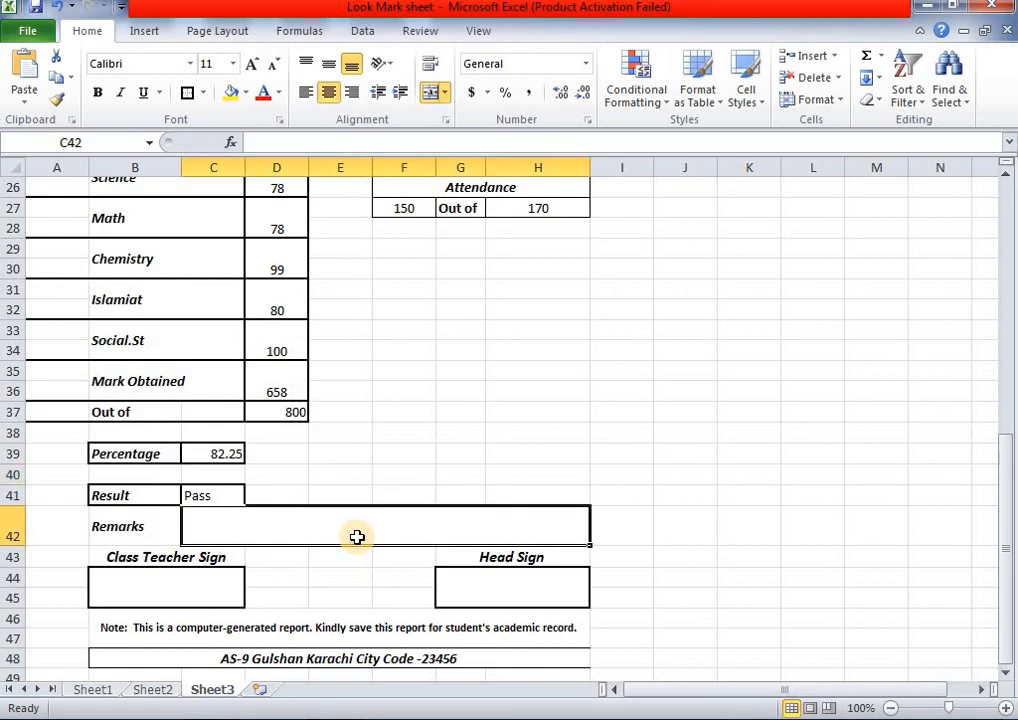
key(ctrl+v)
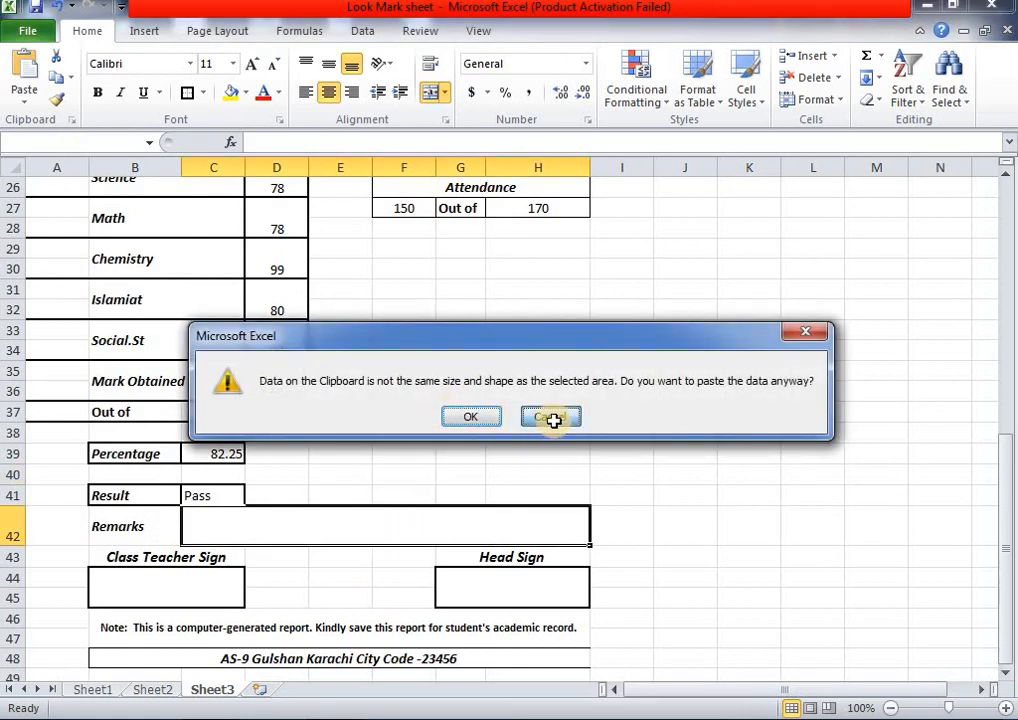
click(550, 417)
double_click(488, 520)
text(=VLOOKUP(H14,Sheet1!A8:Q23,2,0))
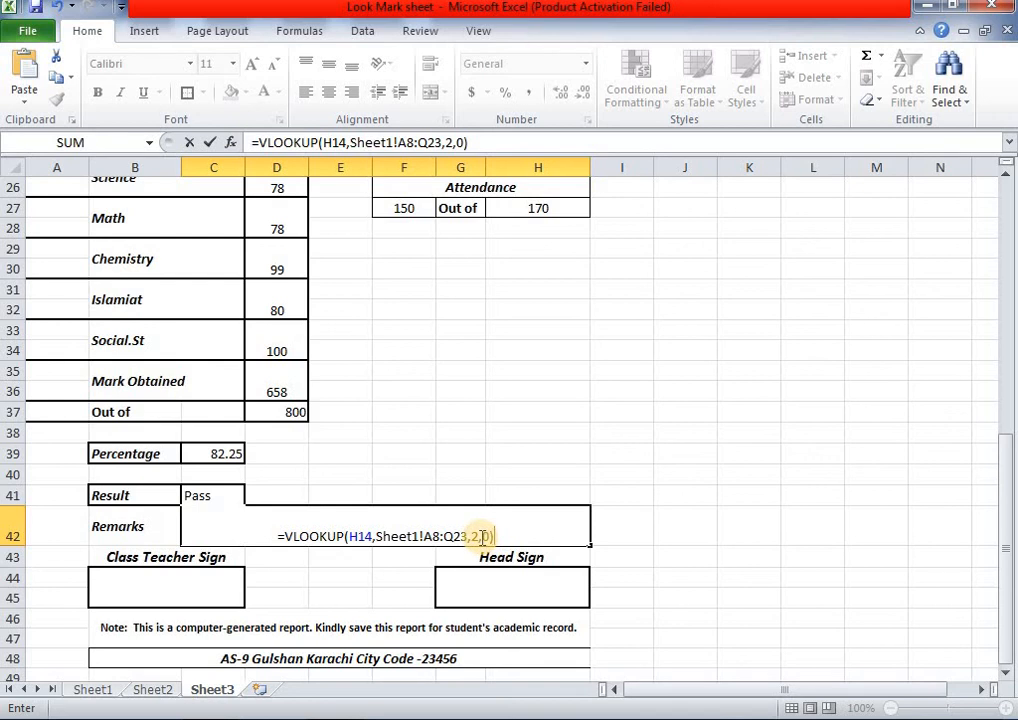
click(480, 537)
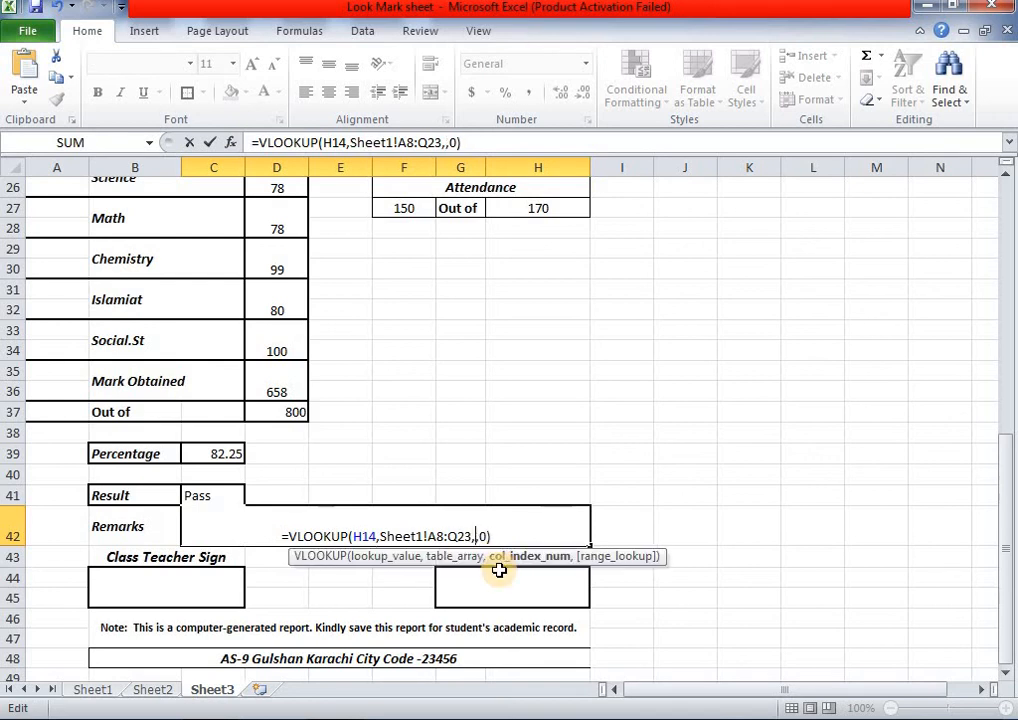
key(BackSpace)
text(17)
click(527, 532)
key(Return)
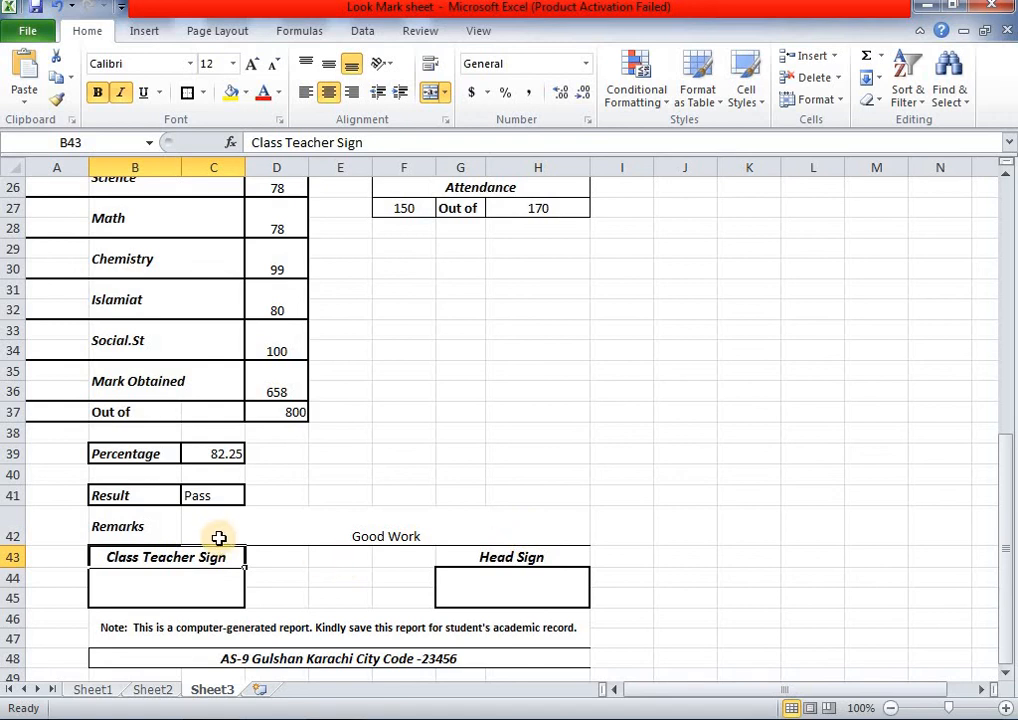
scroll(219, 538, down, 2)
scroll(273, 537, up, 2)
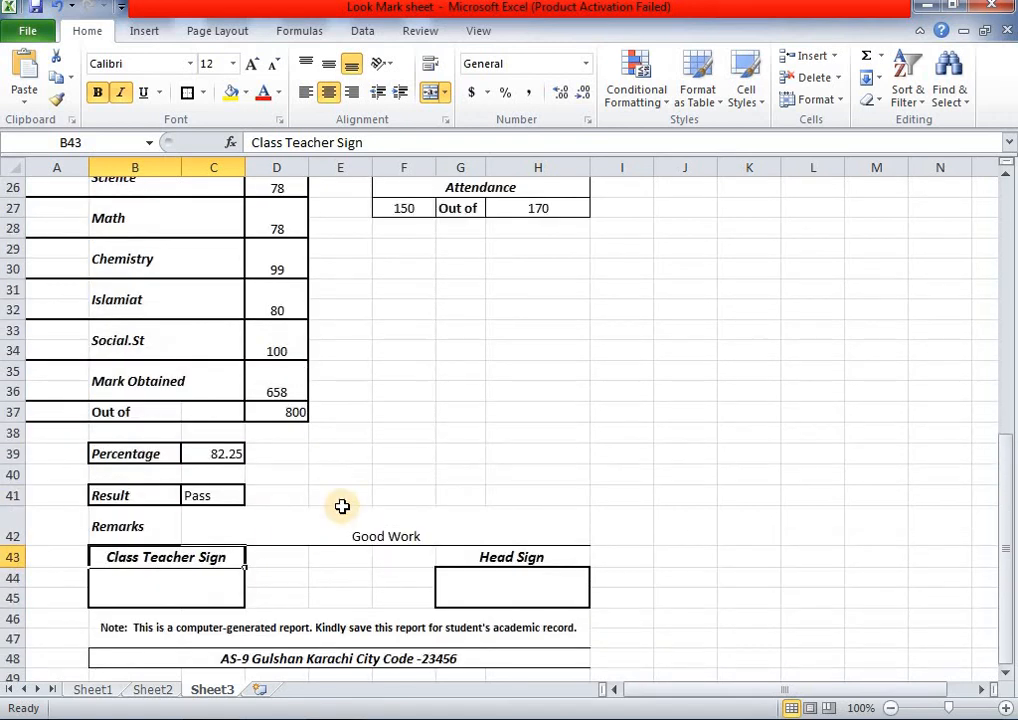
scroll(325, 495, up, 2)
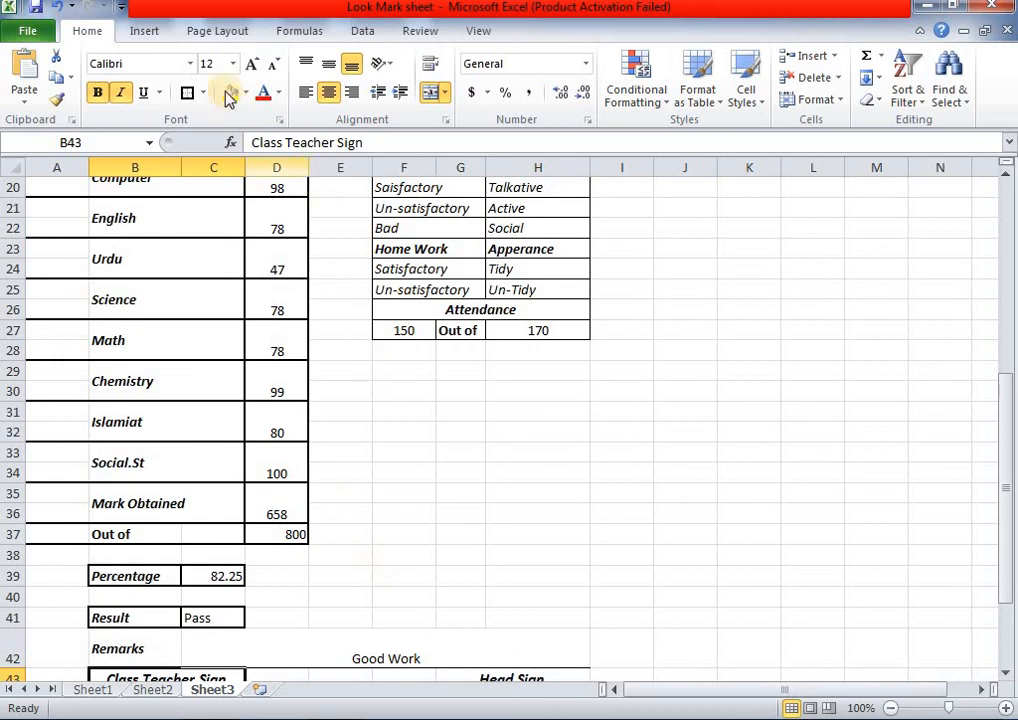
- Compare against Sheet2's finished report, then centre and bold the 82.25 percentage in C39
click(166, 694)
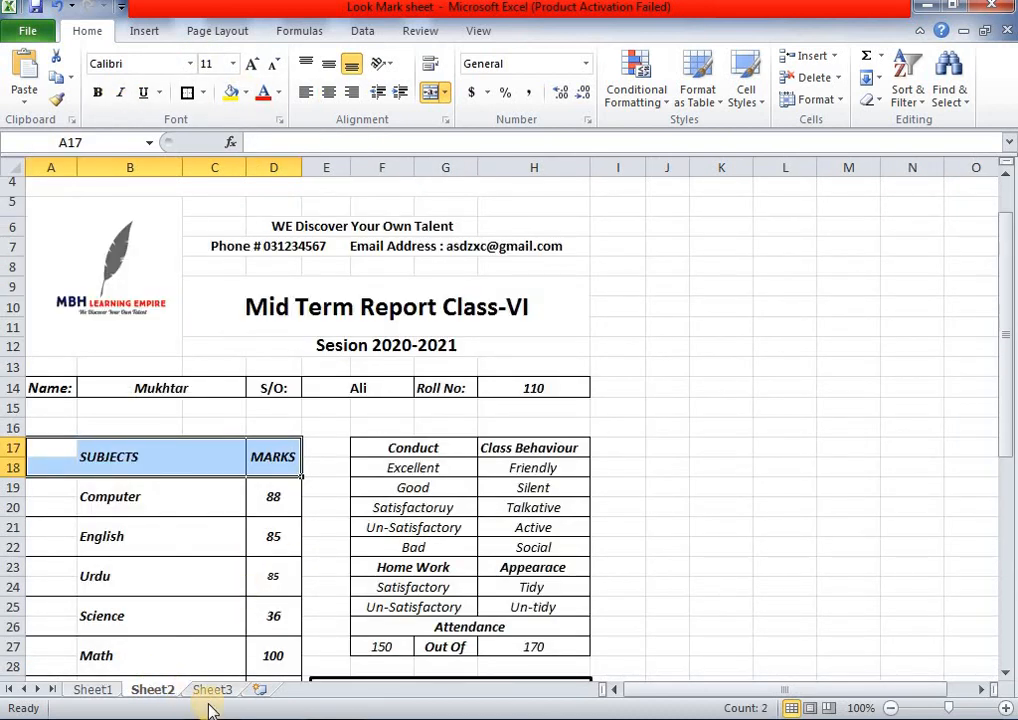
scroll(289, 604, down, 4)
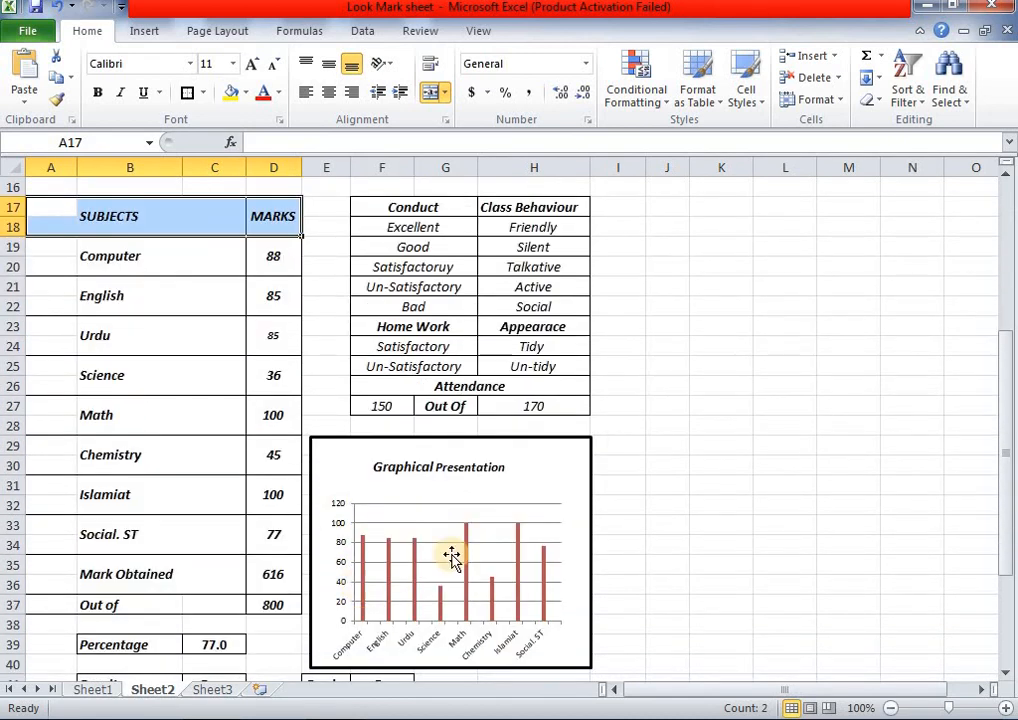
click(211, 690)
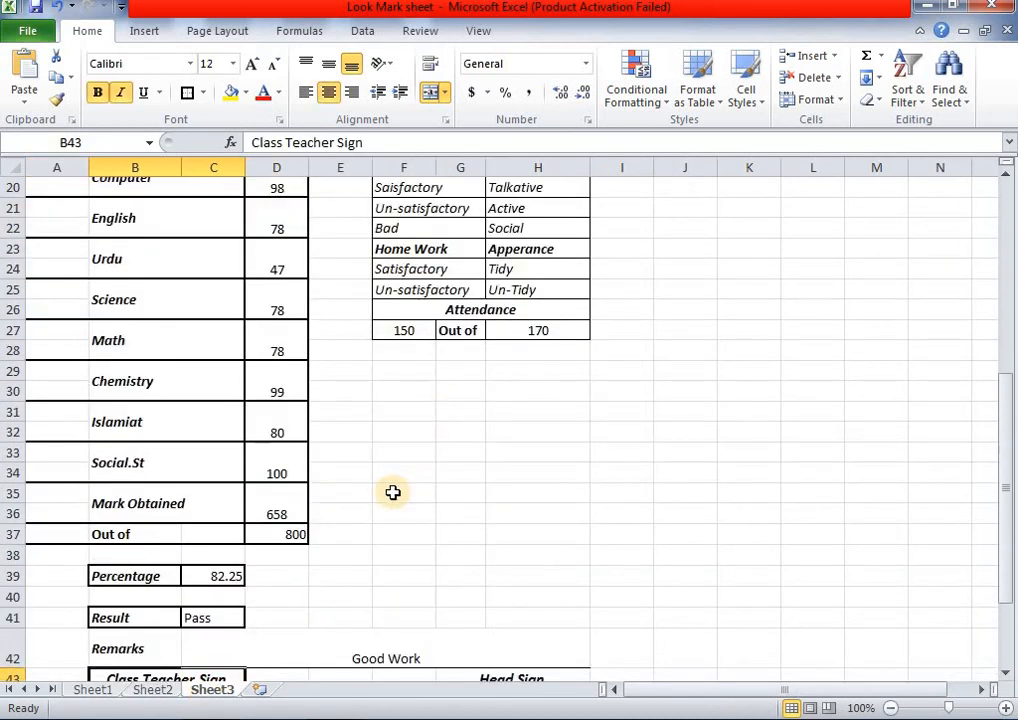
click(216, 576)
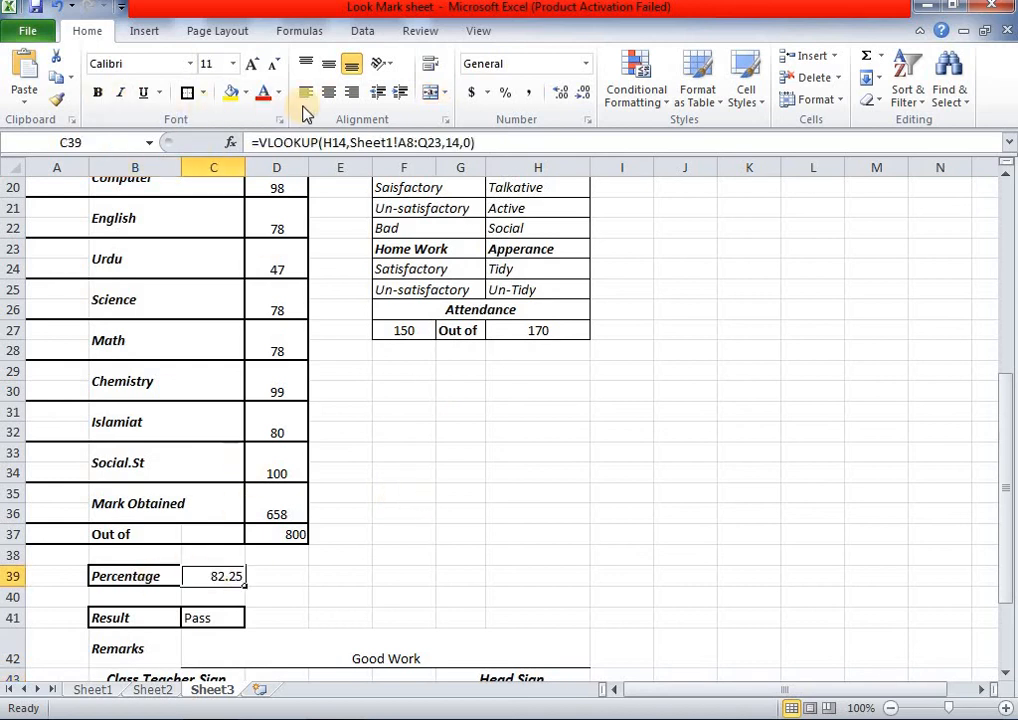
click(329, 92)
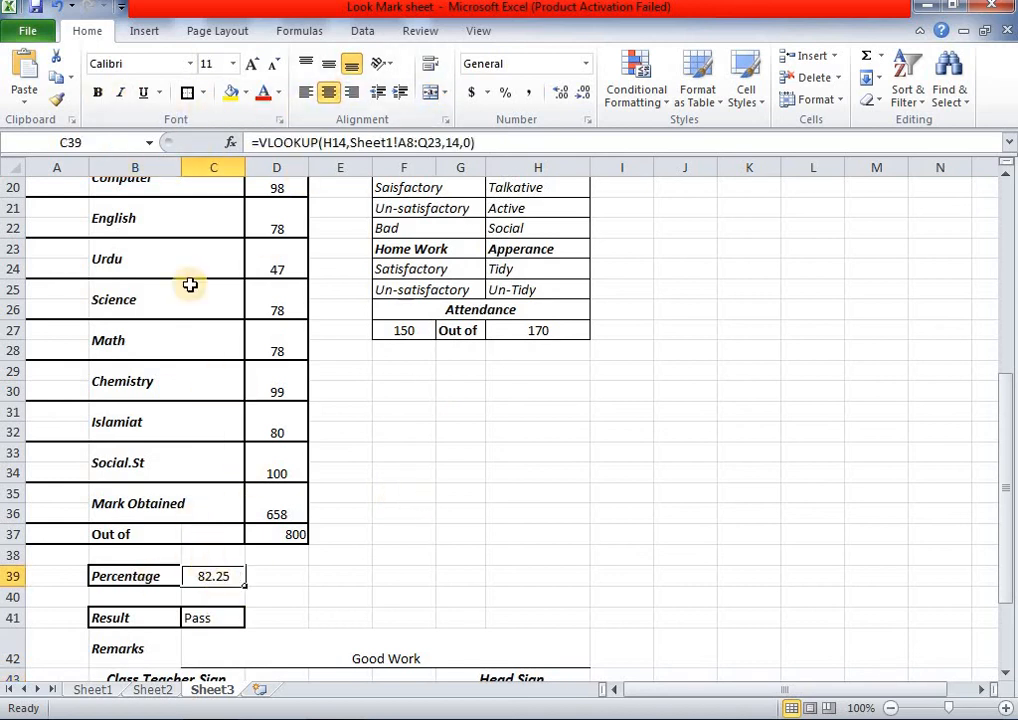
click(97, 92)
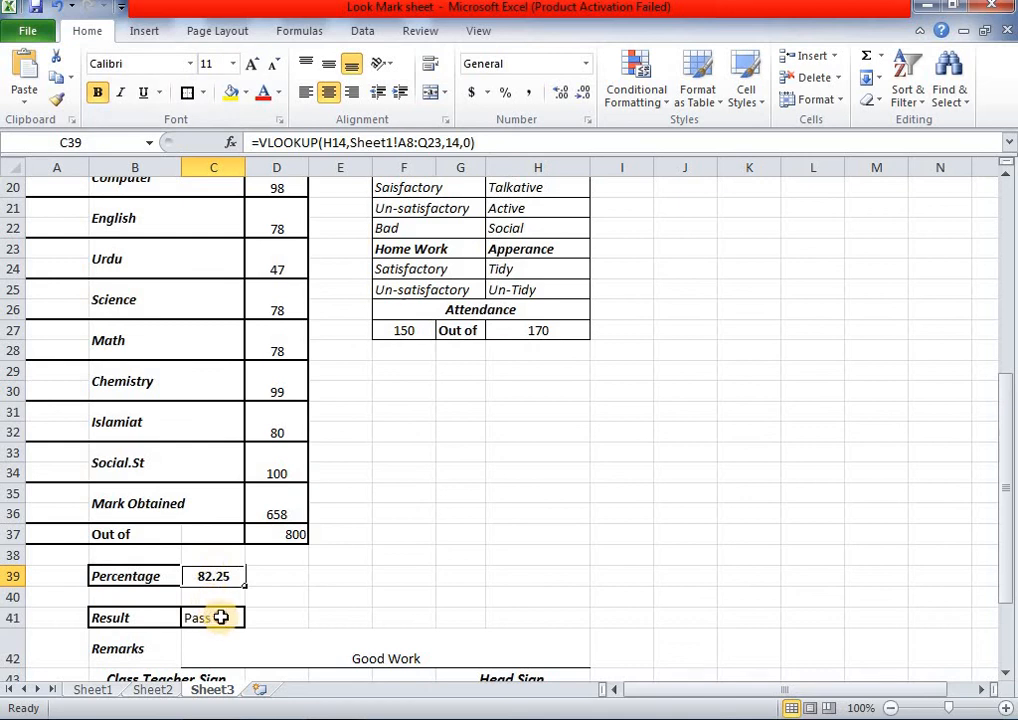
- Centre and bold the Pass result in C41
click(221, 617)
click(329, 92)
click(97, 92)
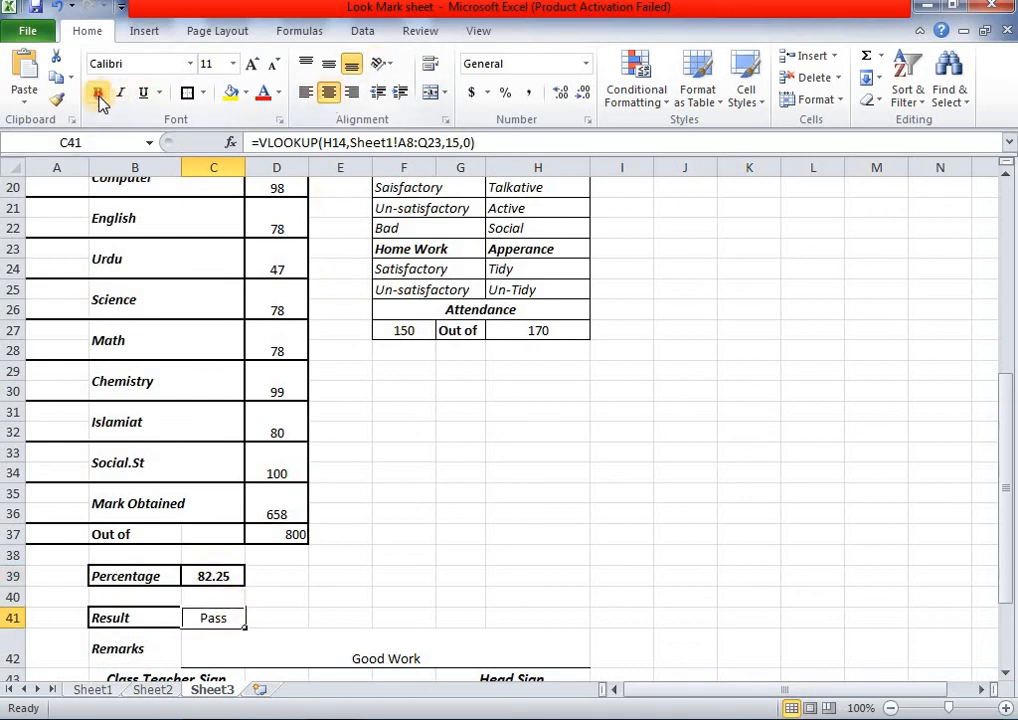
scroll(421, 396, up, 1)
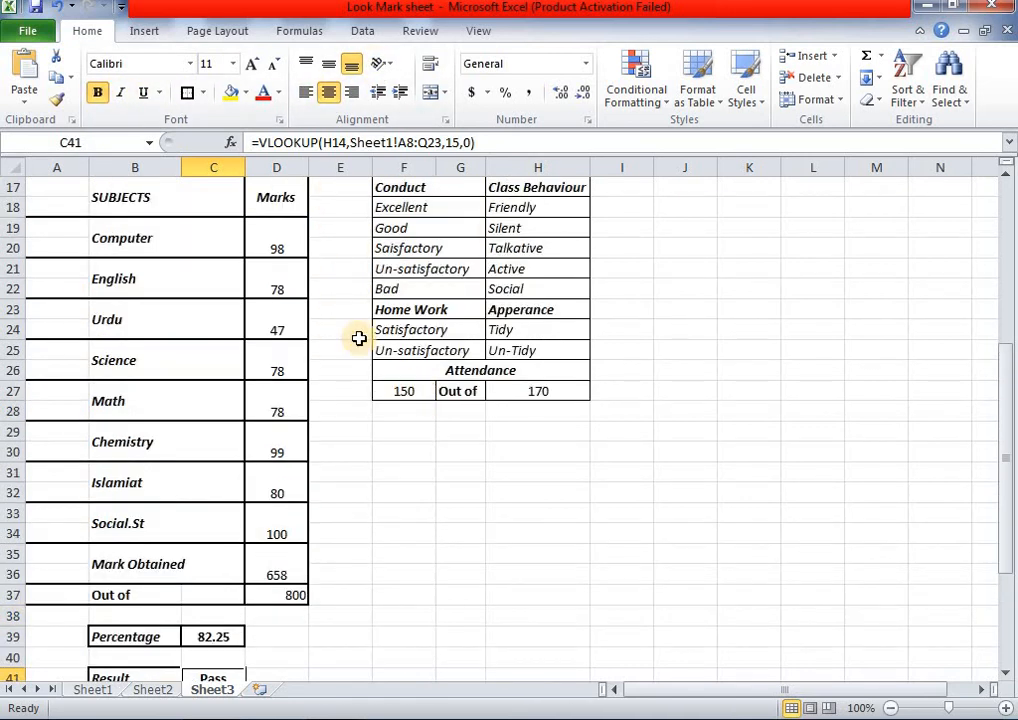
click(145, 33)
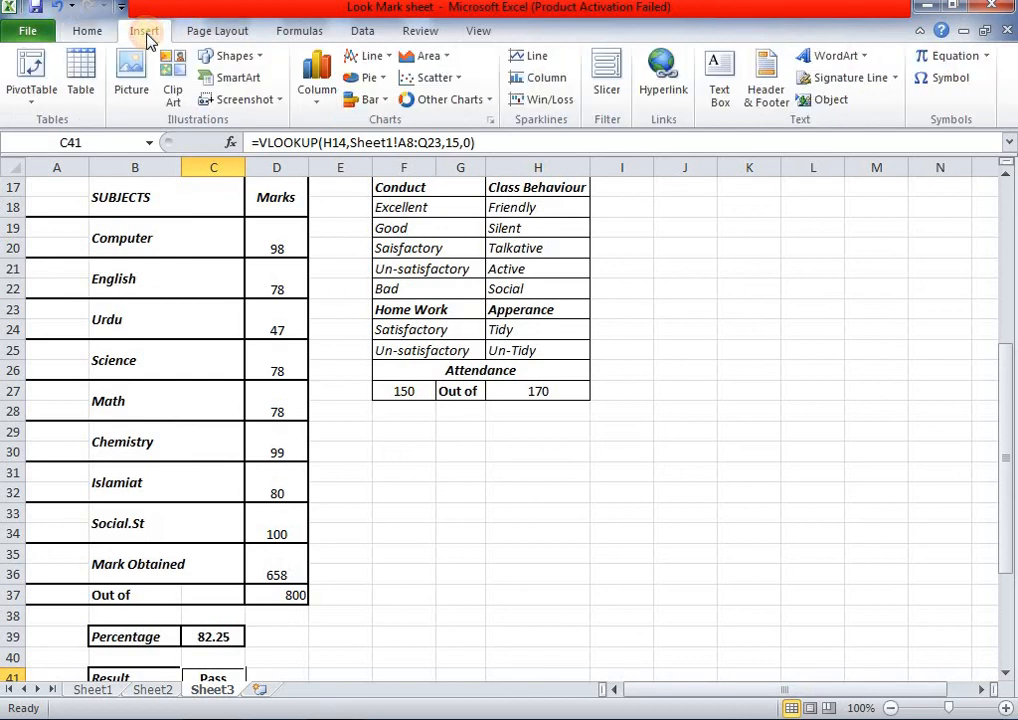
click(491, 120)
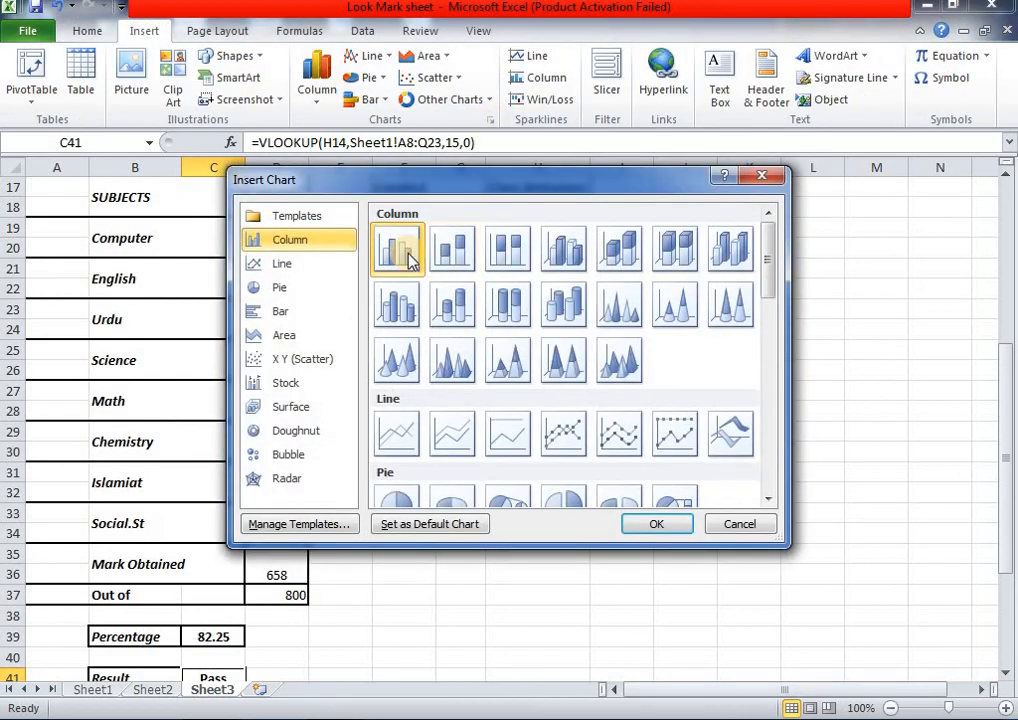
click(664, 522)
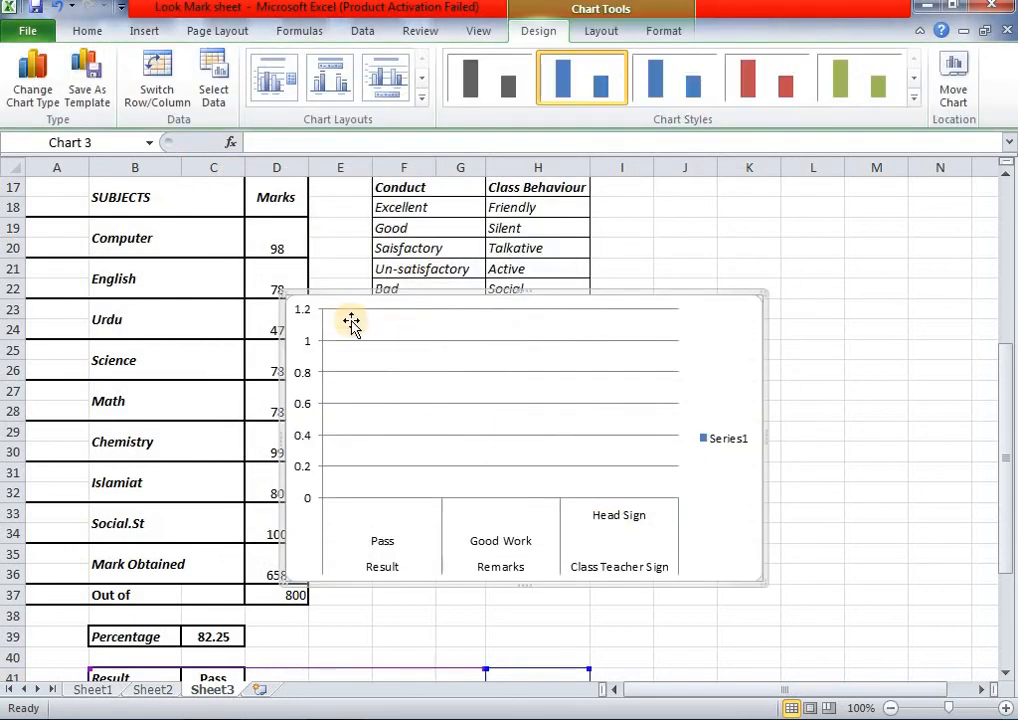
drag(320, 300, 379, 372)
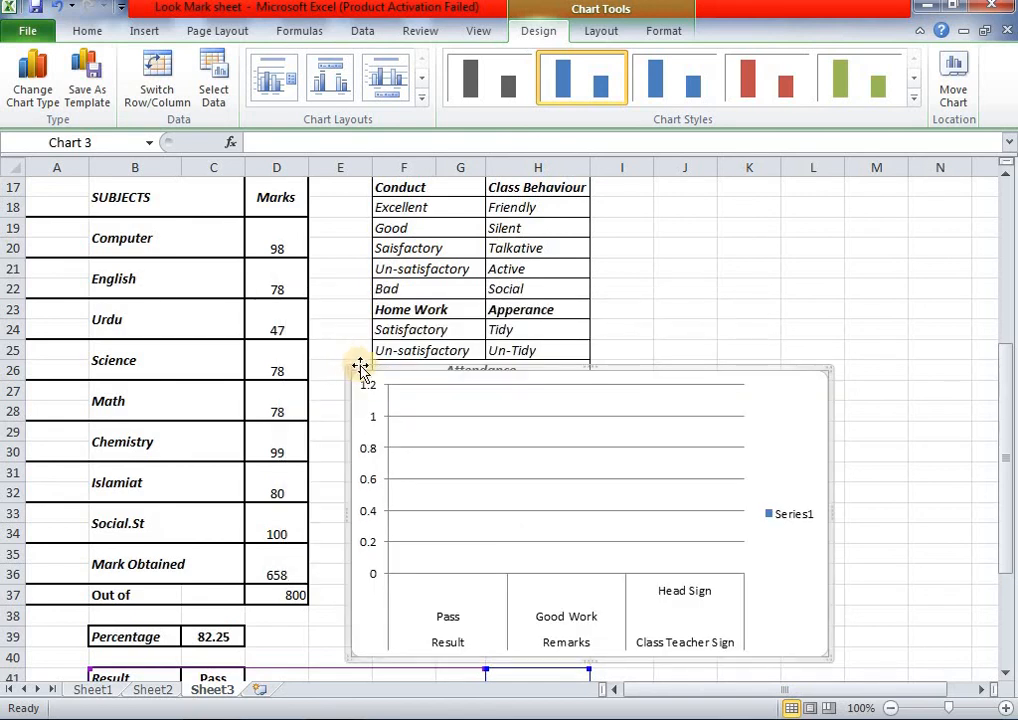
right_click(820, 376)
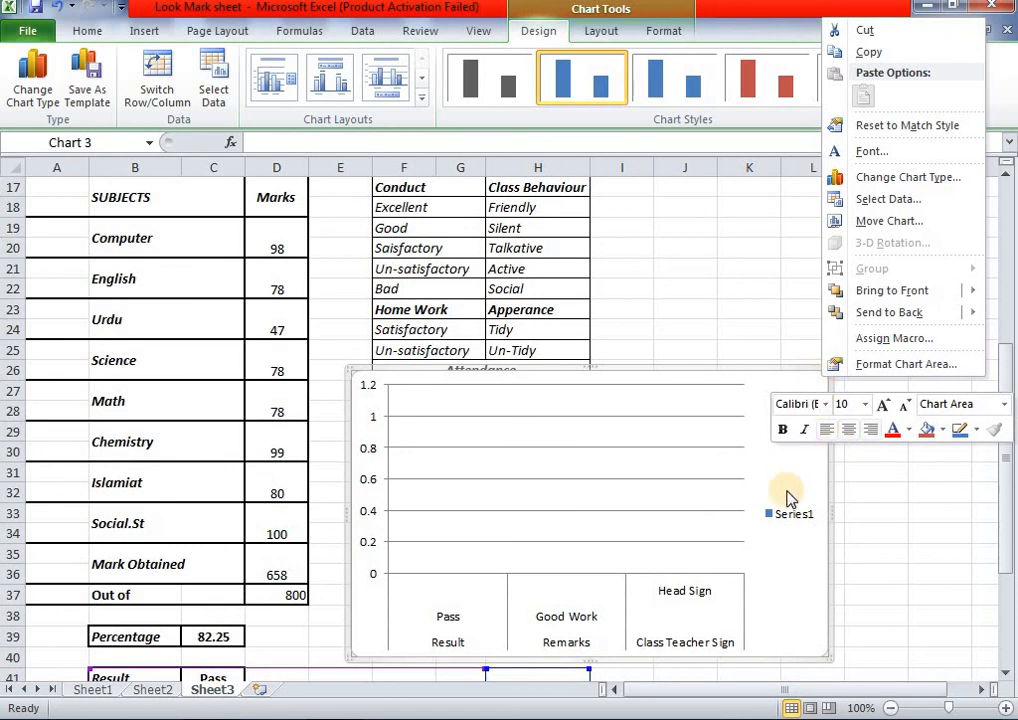
click(812, 473)
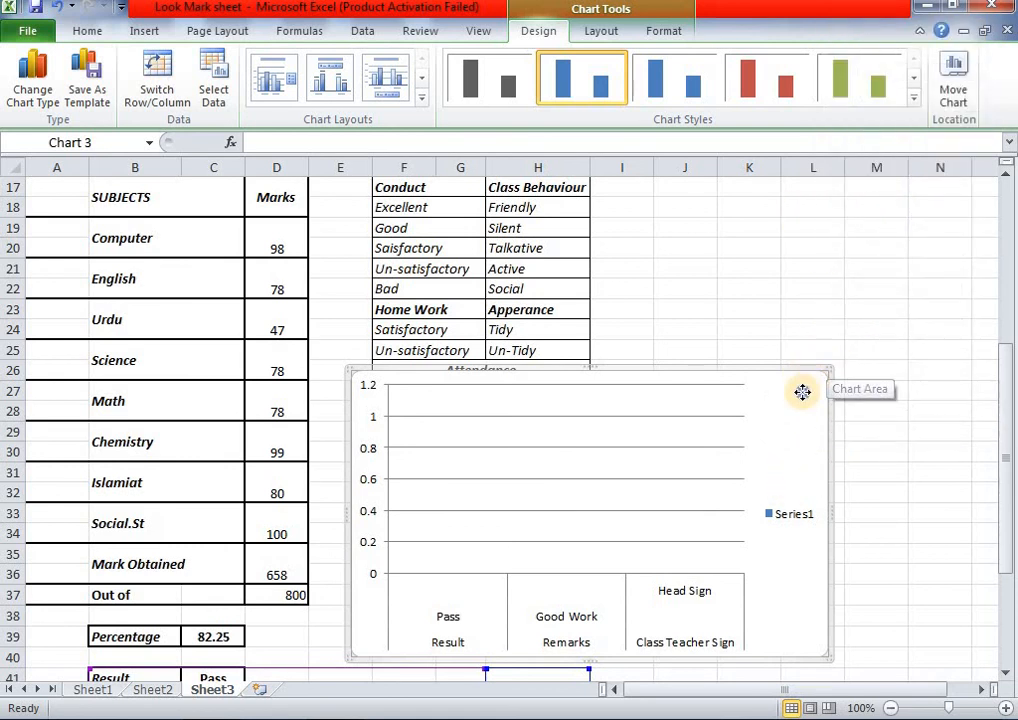
right_click(806, 396)
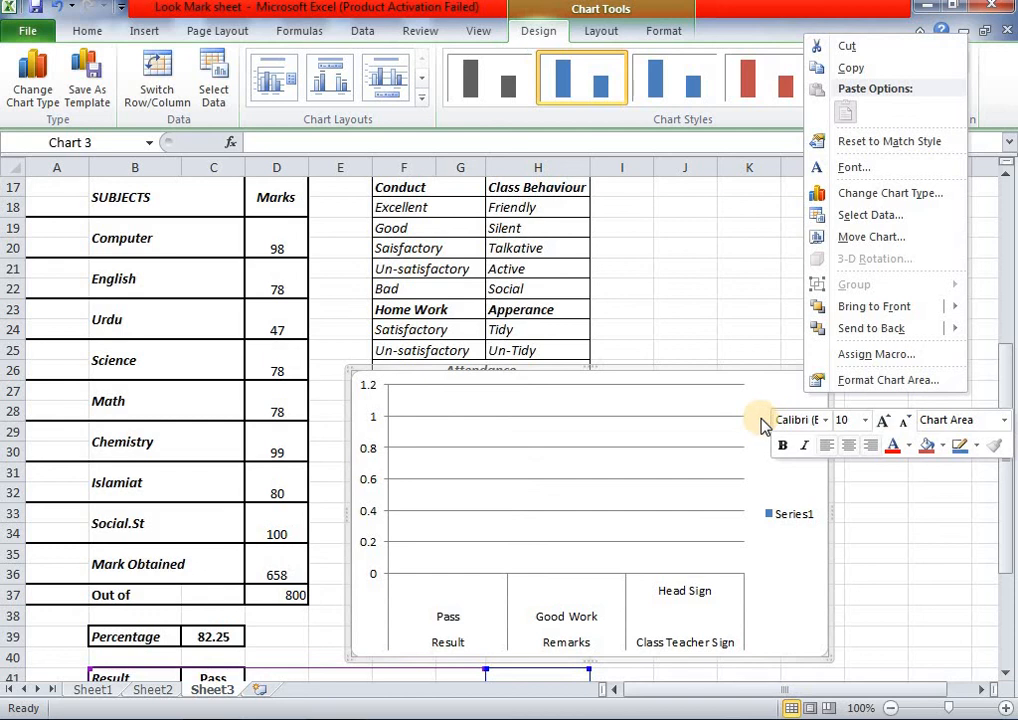
key(Escape)
key(Delete)
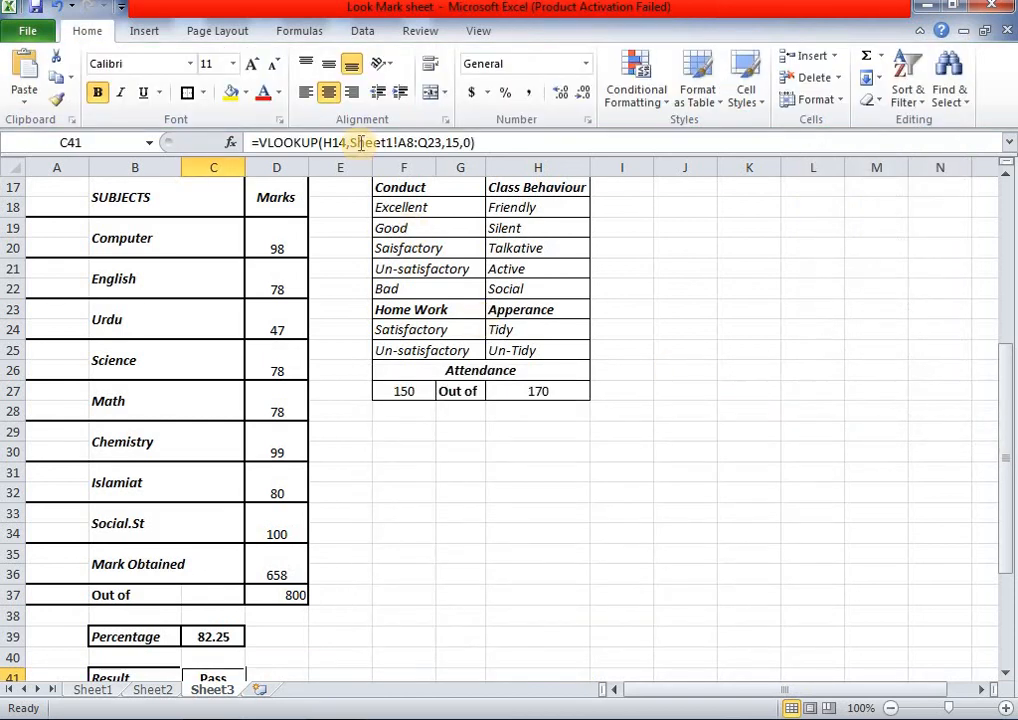
- Insert a Clustered Column chart after browsing the line, pie and area chart types
click(145, 31)
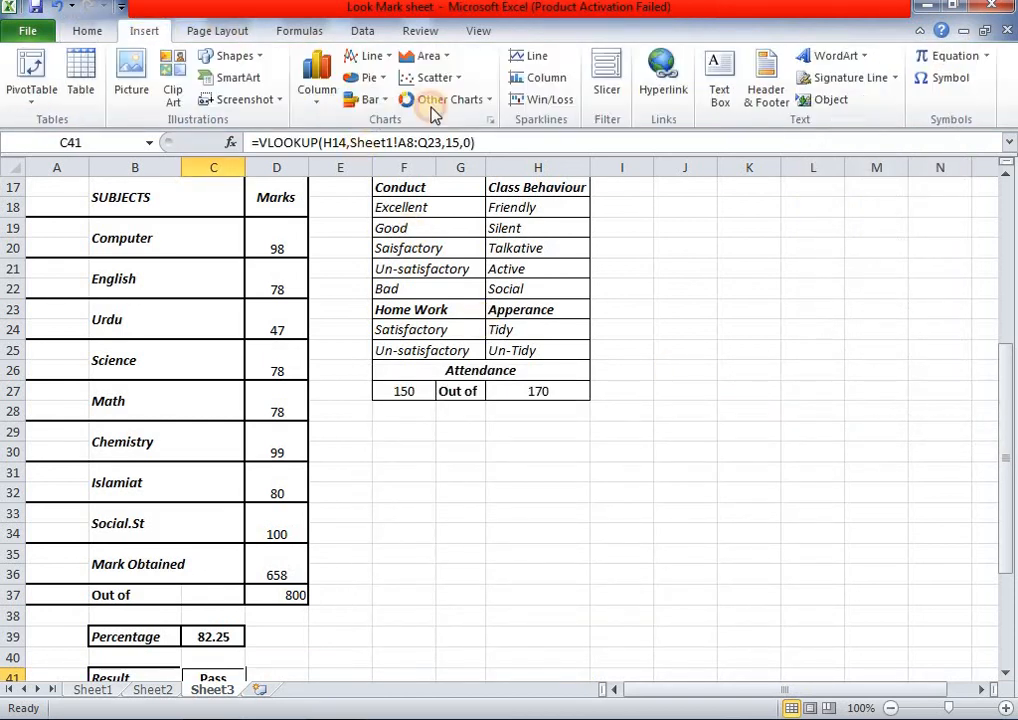
click(488, 121)
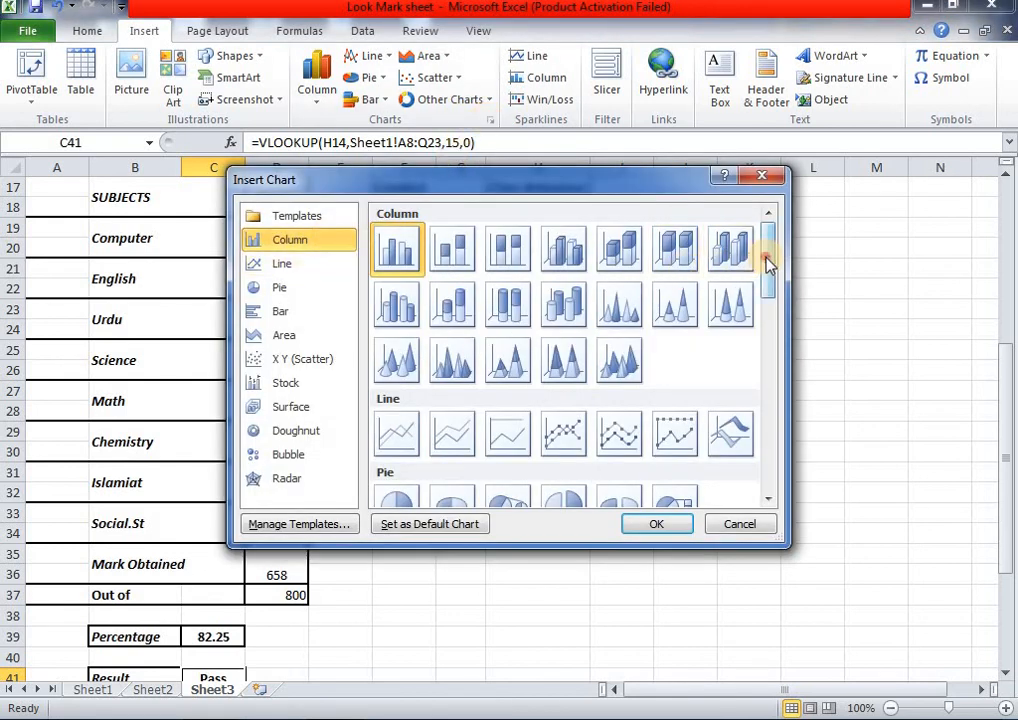
drag(770, 261, 767, 400)
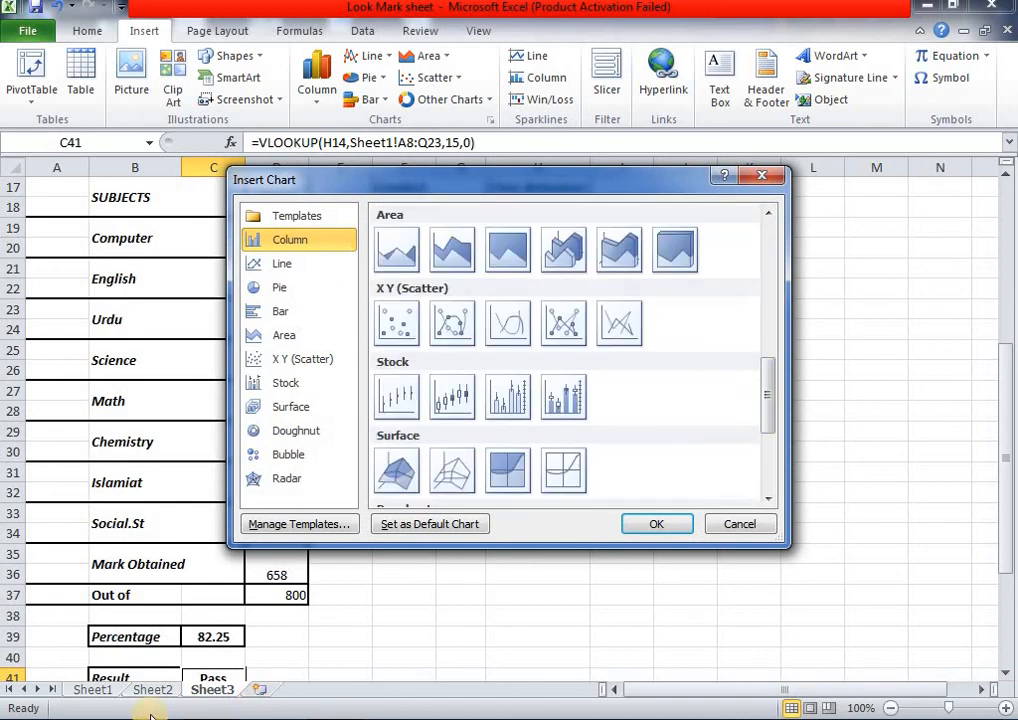
click(283, 265)
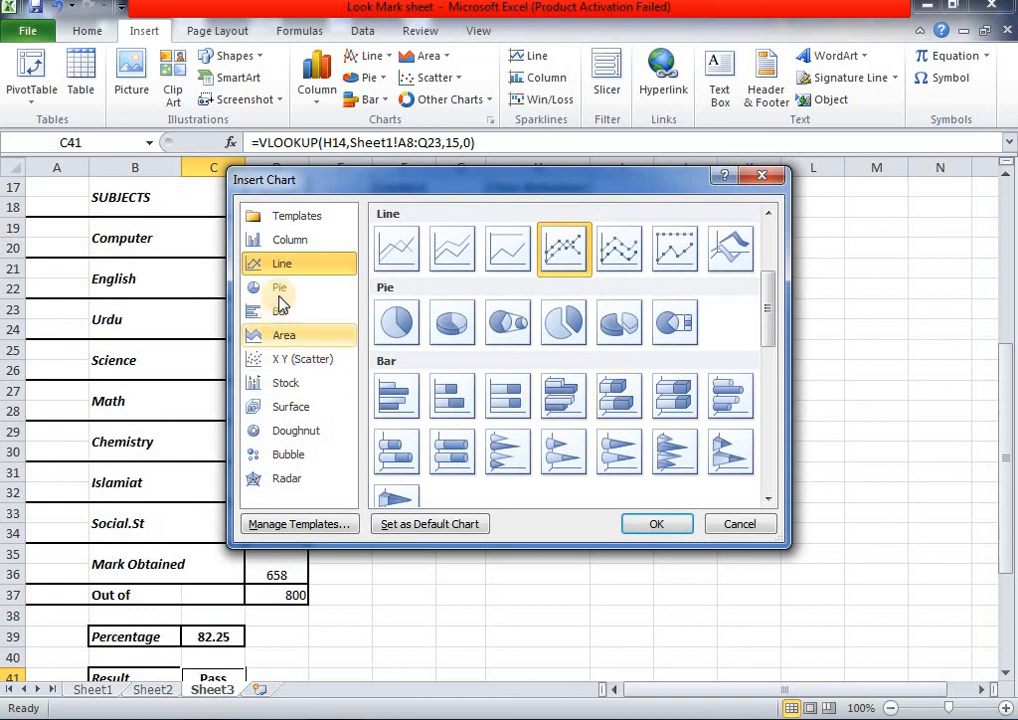
click(282, 288)
click(286, 336)
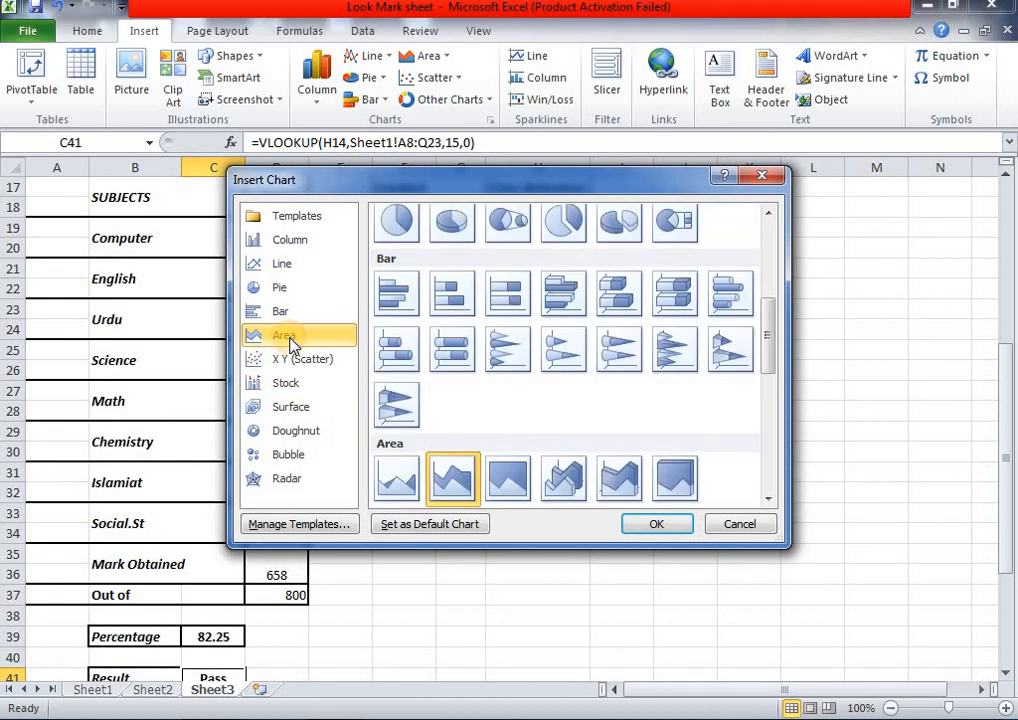
click(305, 258)
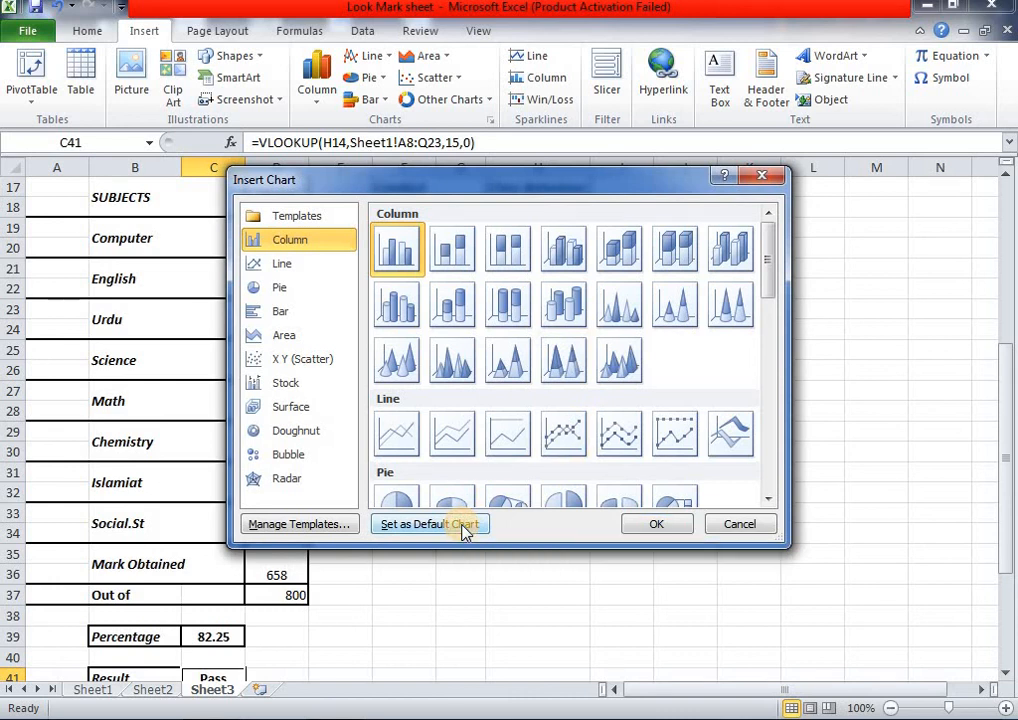
click(657, 524)
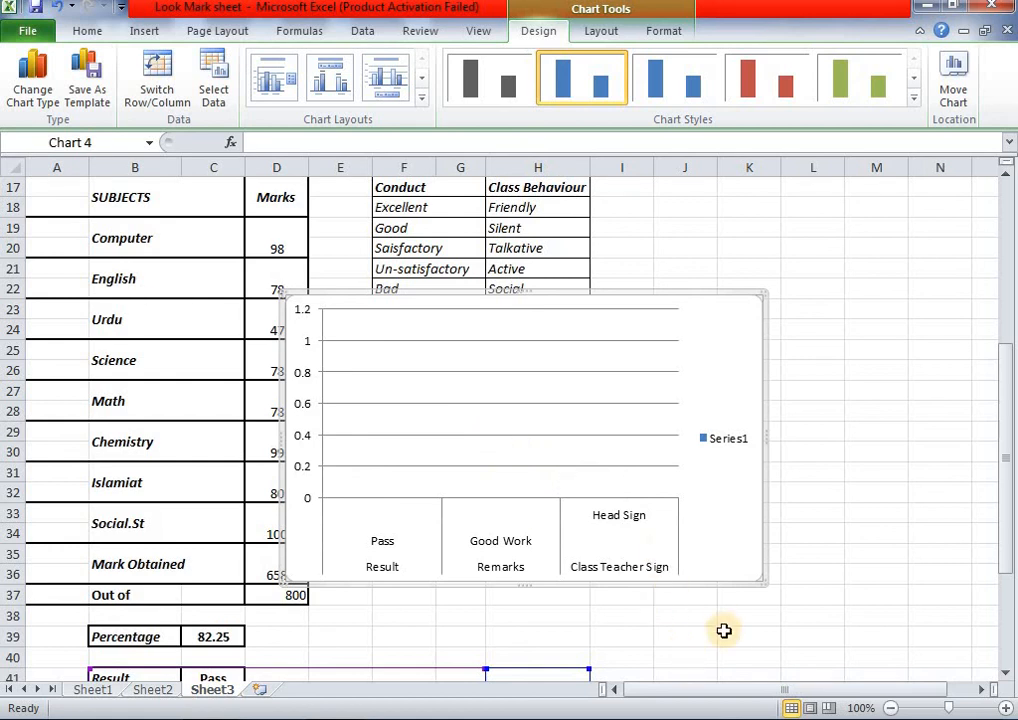
- Select the new chart and briefly open, then close, its Format Chart Area pane
scroll(723, 630, down, 1)
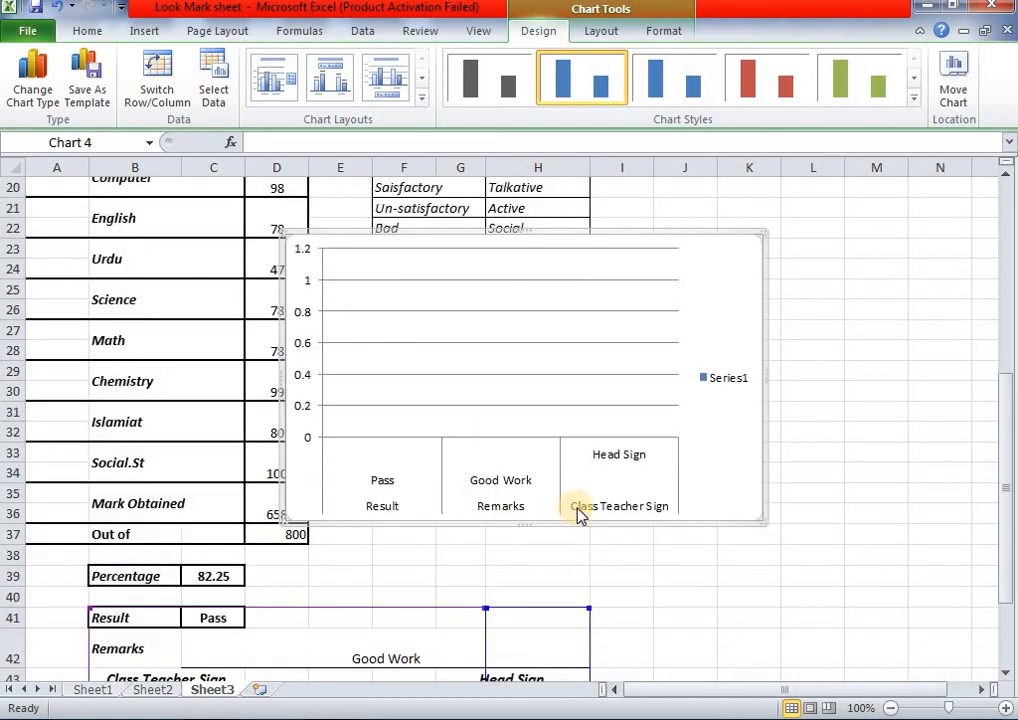
click(433, 577)
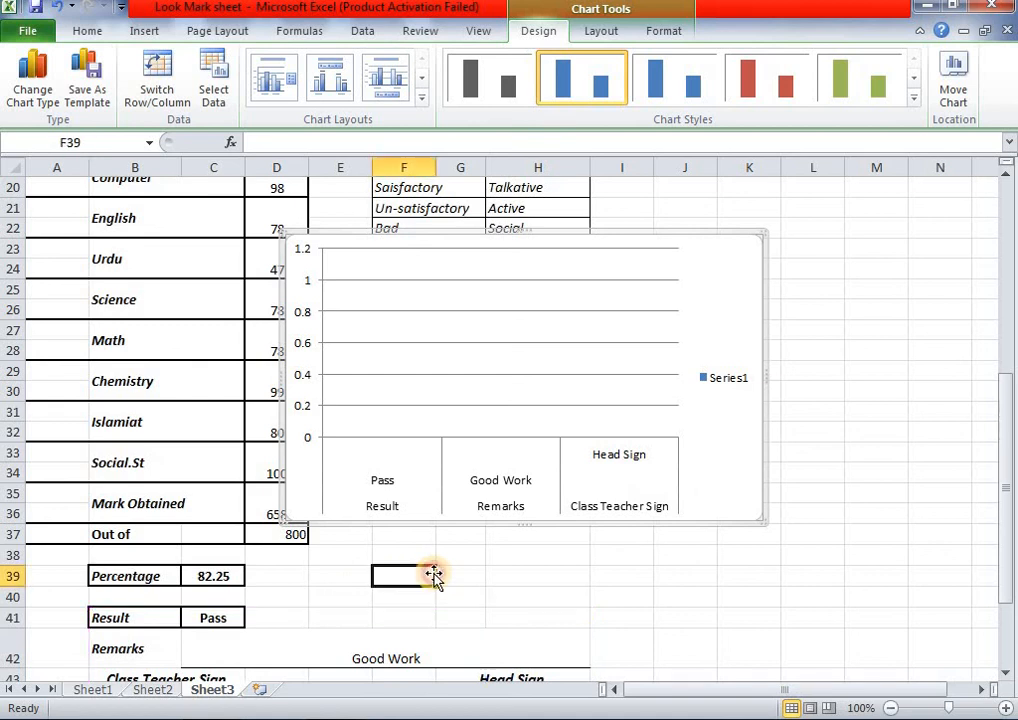
click(416, 468)
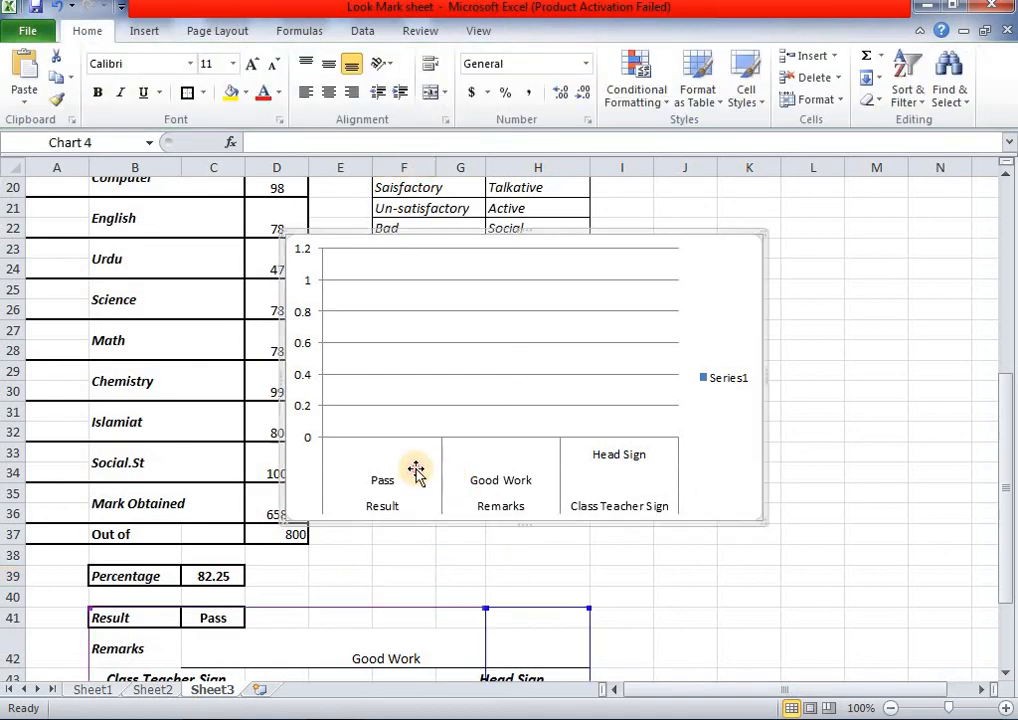
double_click(492, 472)
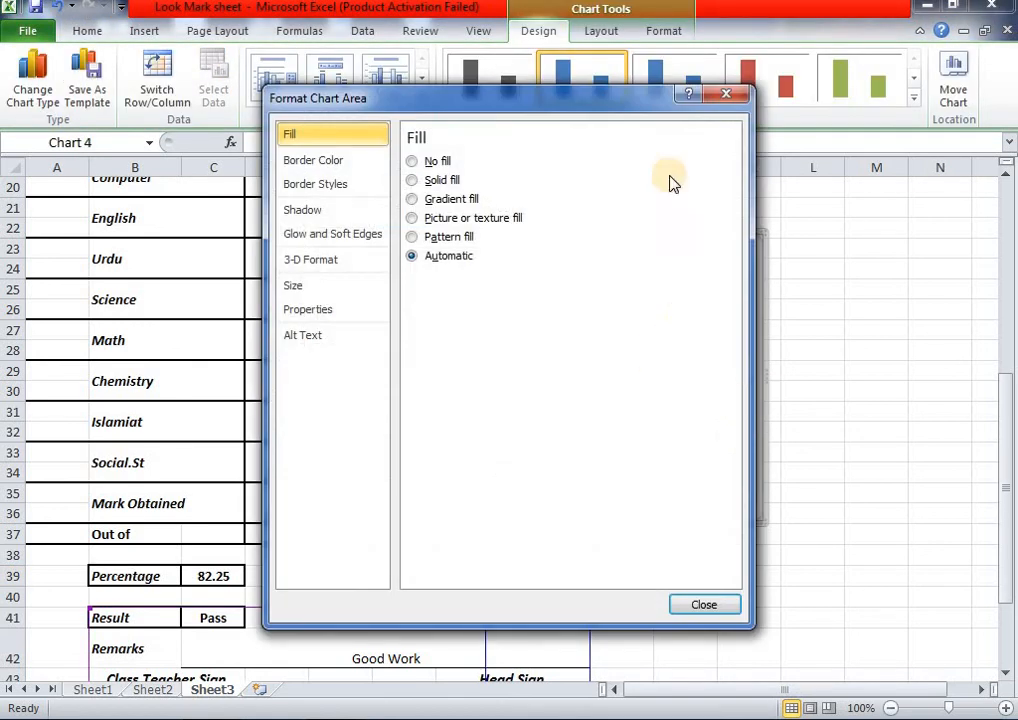
click(726, 98)
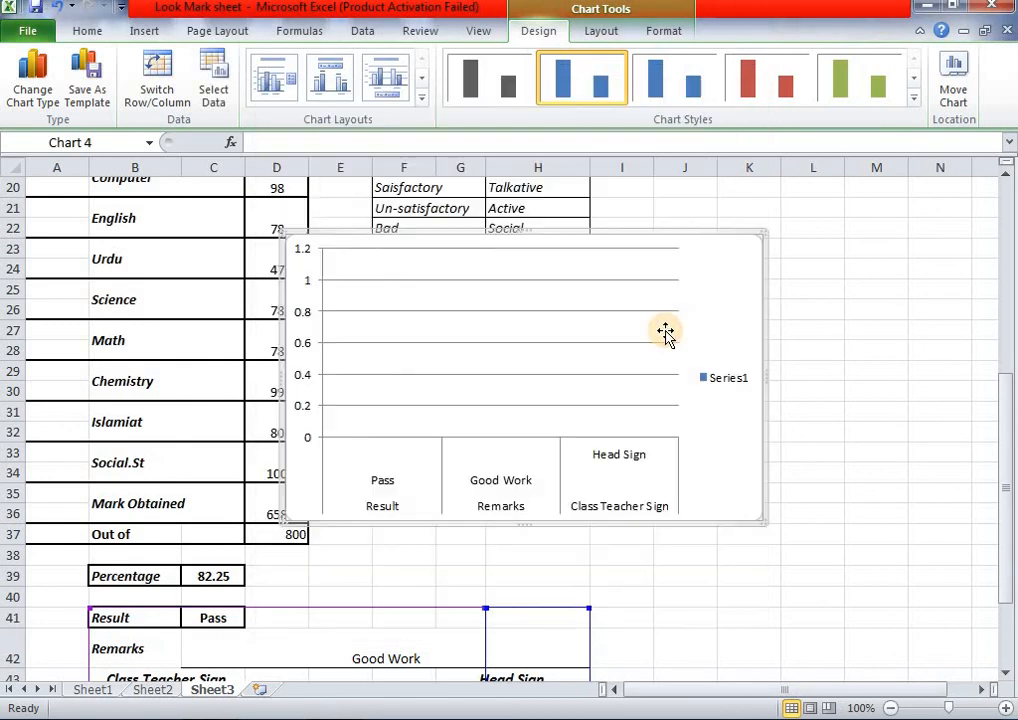
- Reset the chart to match its style and reopen its right-click menu
right_click(726, 303)
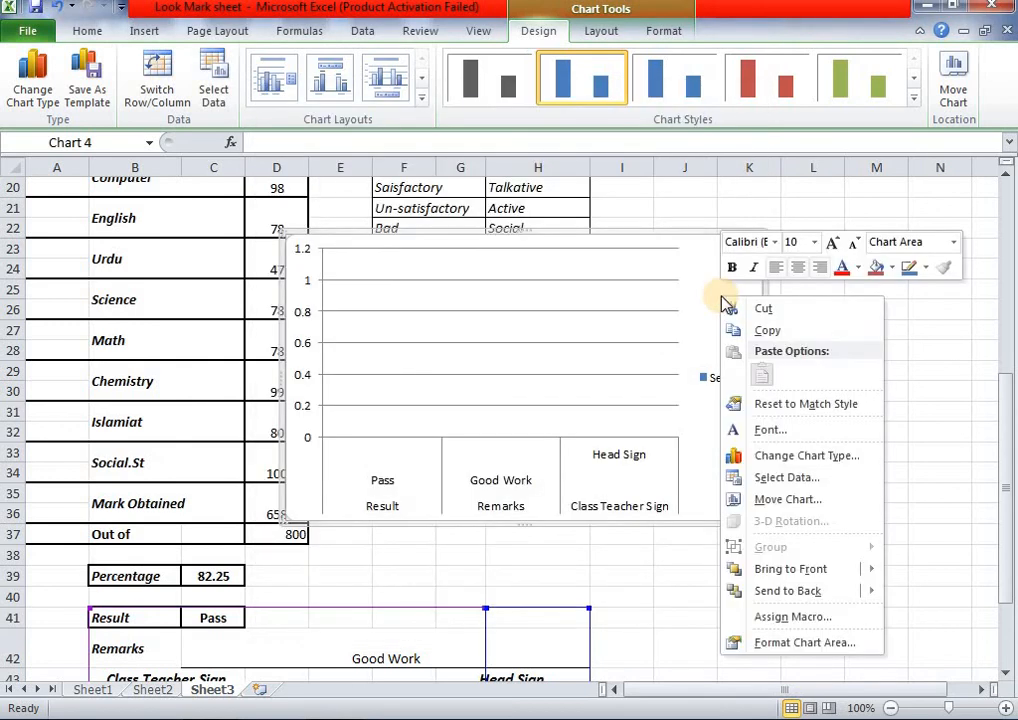
click(827, 404)
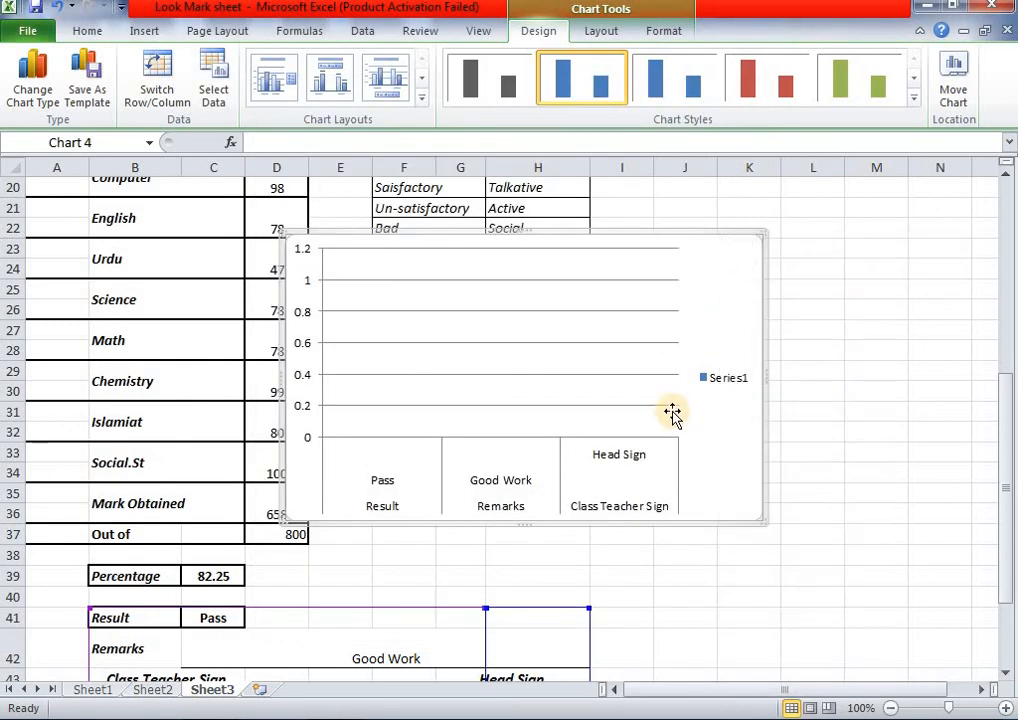
right_click(709, 350)
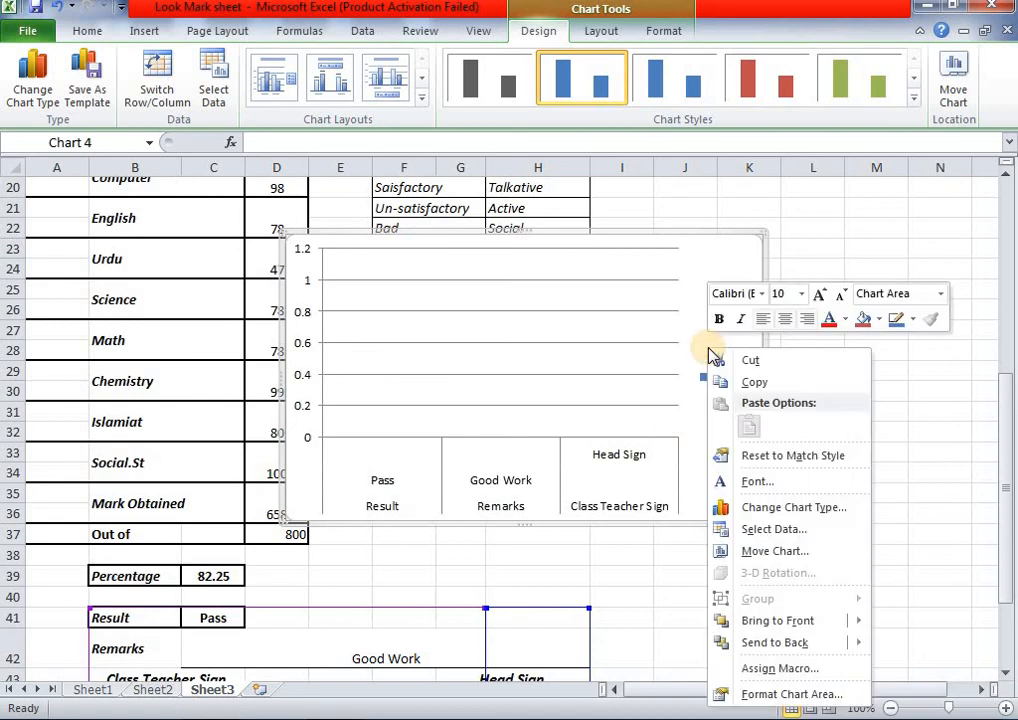
- Set the chart data range to =Sheet3!$B$19:$D$34, combining the subject and Marks columns
click(800, 530)
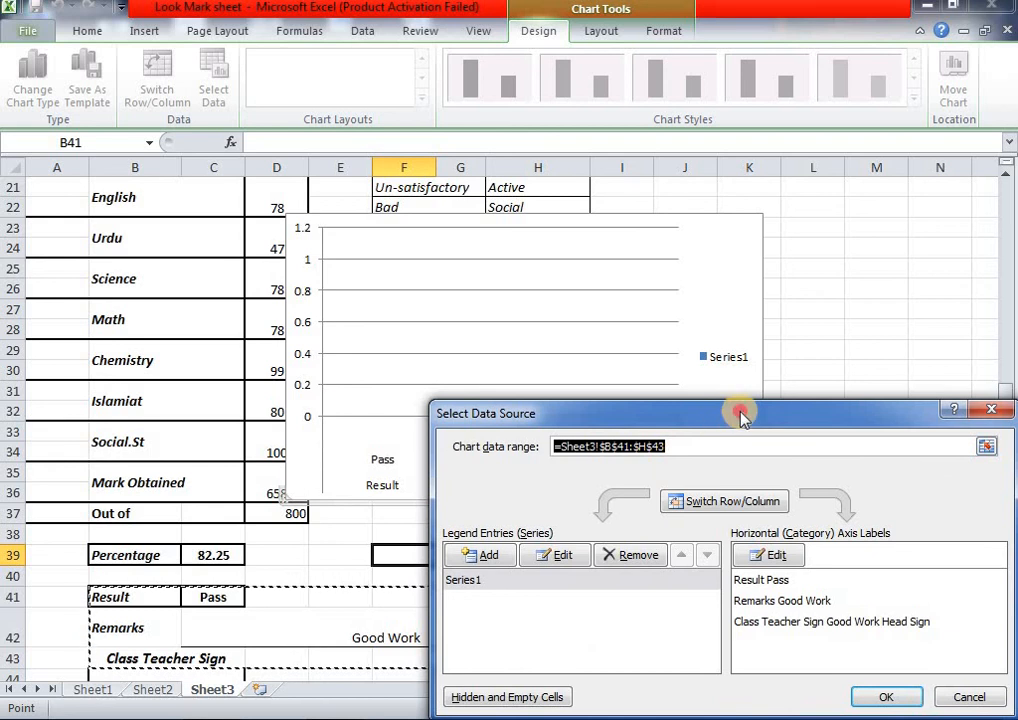
drag(740, 416, 678, 386)
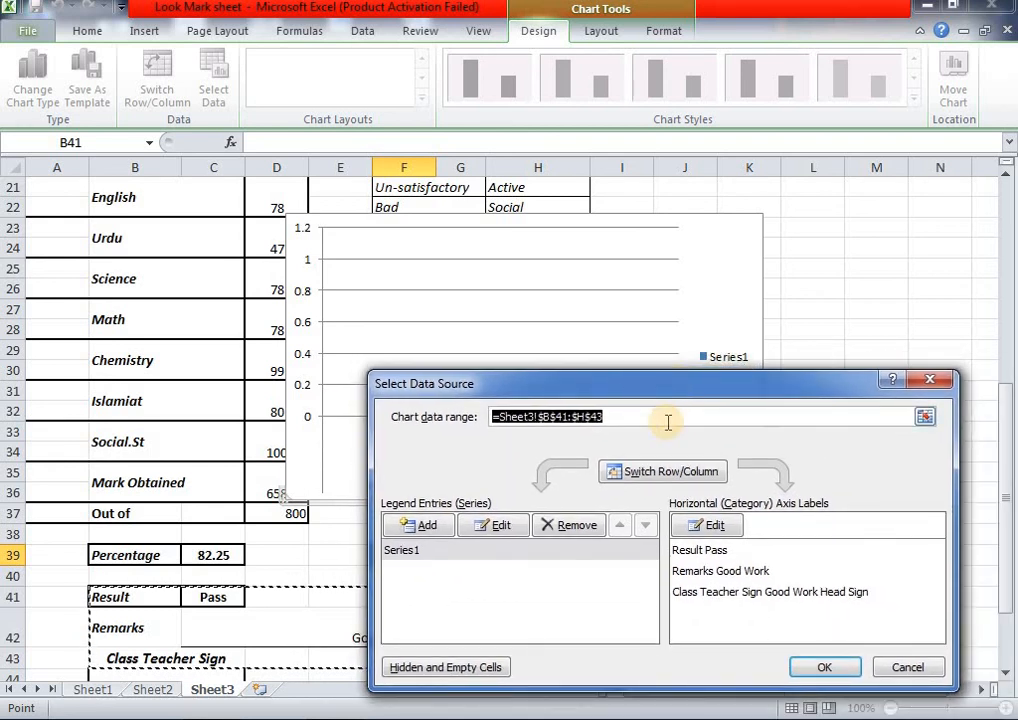
click(668, 423)
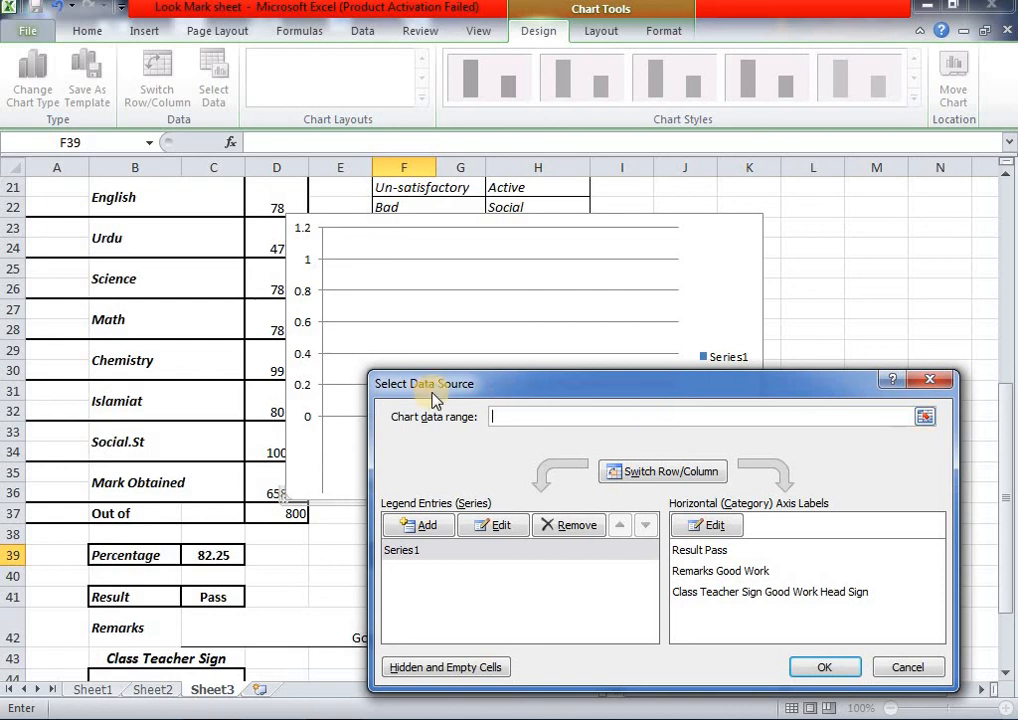
scroll(435, 398, up, 2)
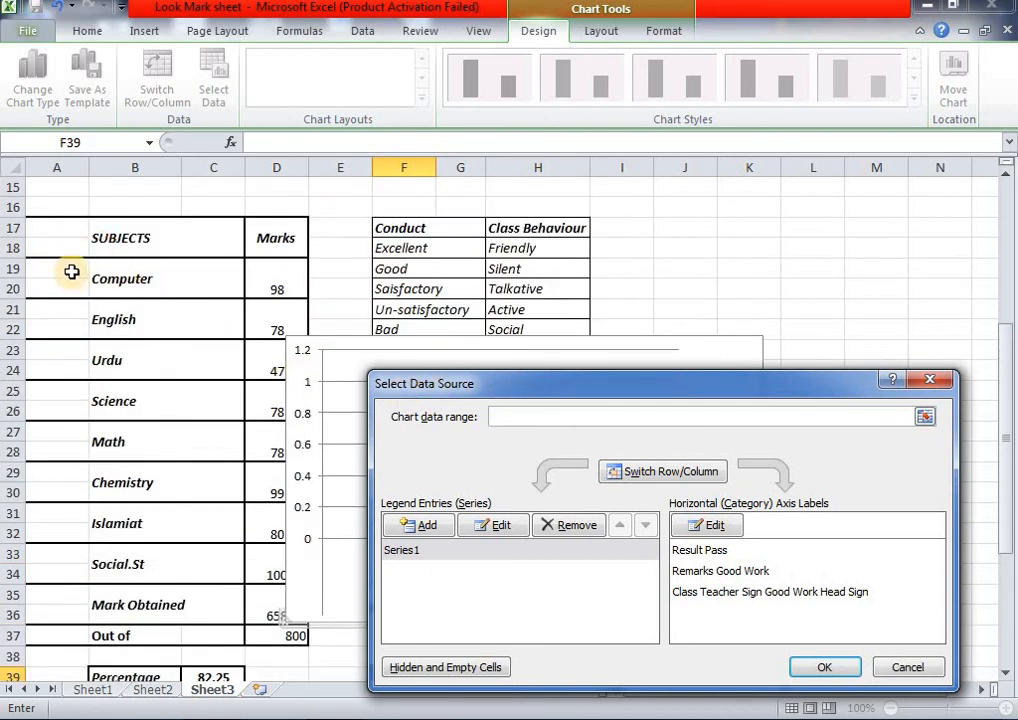
drag(72, 272, 155, 490)
mouse_move(107, 277)
mouse_down()
mouse_move(164, 323)
mouse_move(158, 579)
mouse_up()
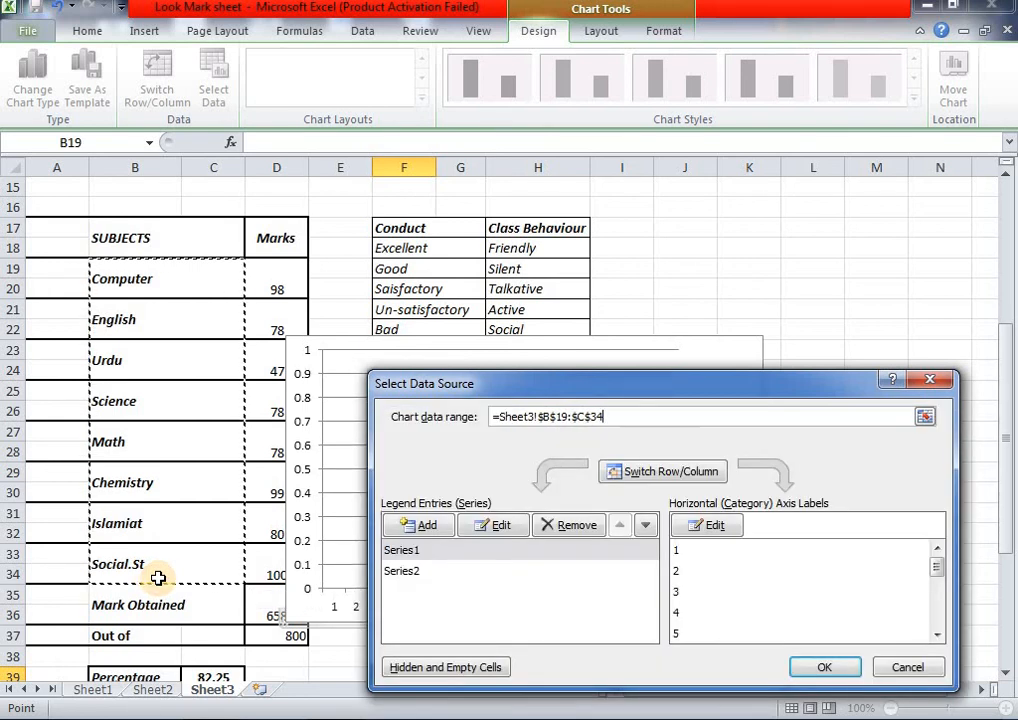
text(,)
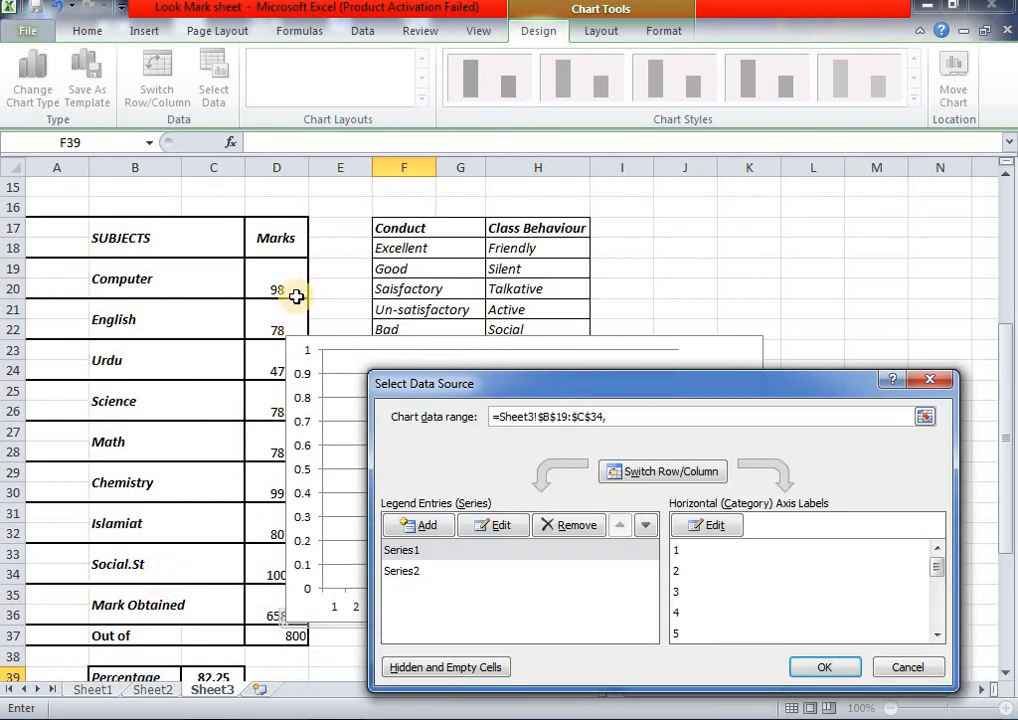
drag(263, 270, 250, 596)
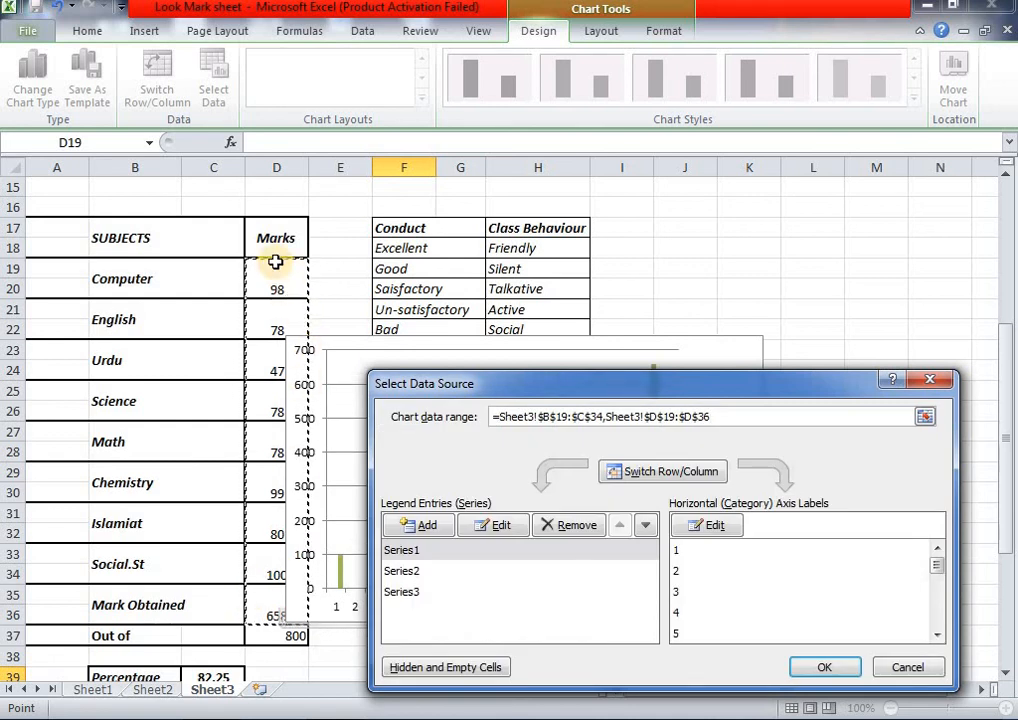
drag(275, 264, 260, 556)
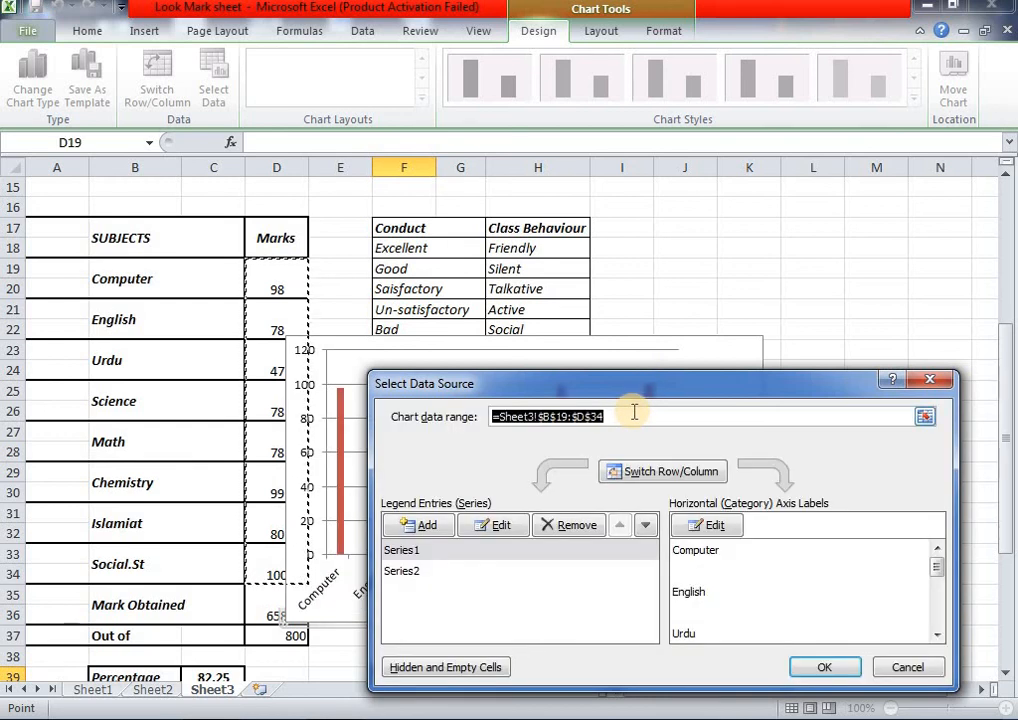
click(636, 412)
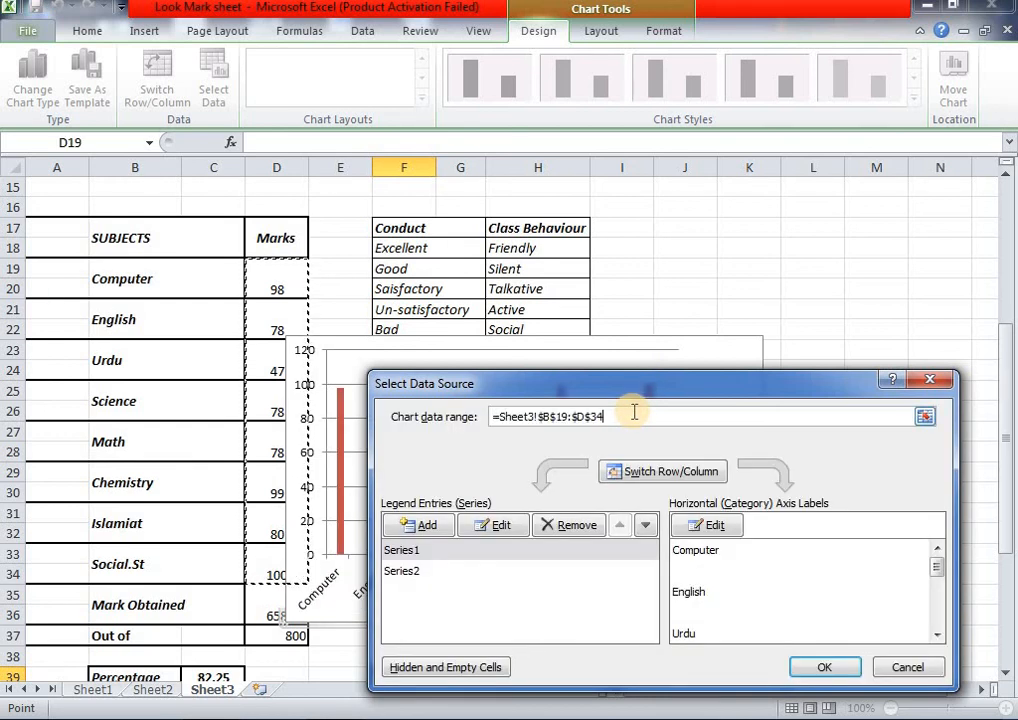
click(826, 658)
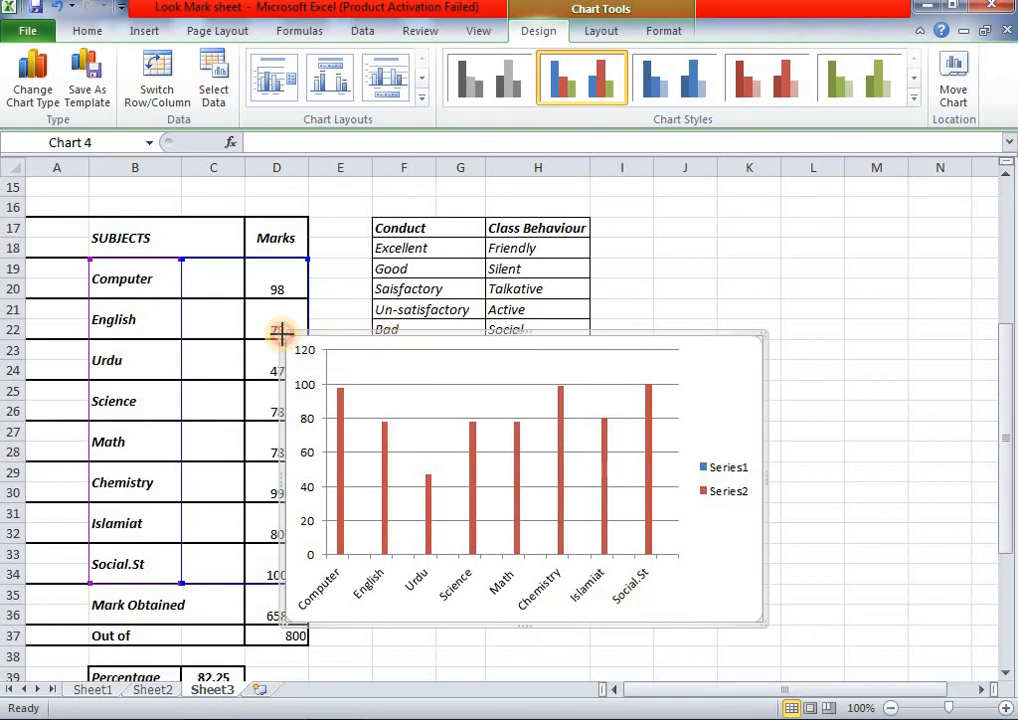
- Shrink the chart and move it below the Conduct table beside the marks table
drag(295, 345, 377, 395)
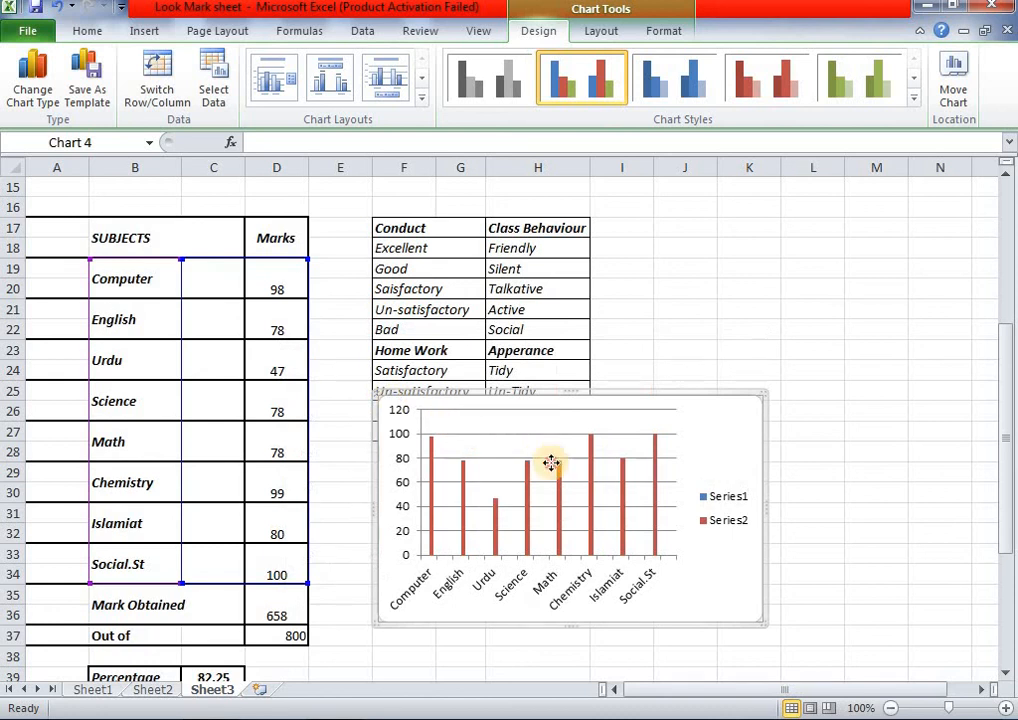
drag(540, 507, 515, 542)
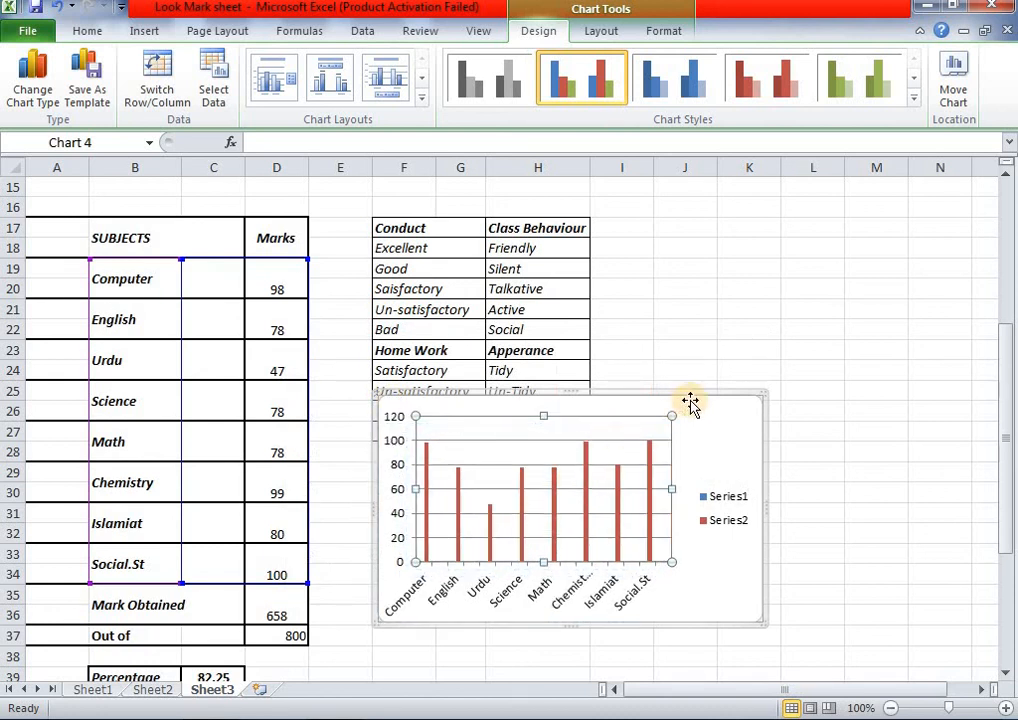
drag(686, 404, 665, 490)
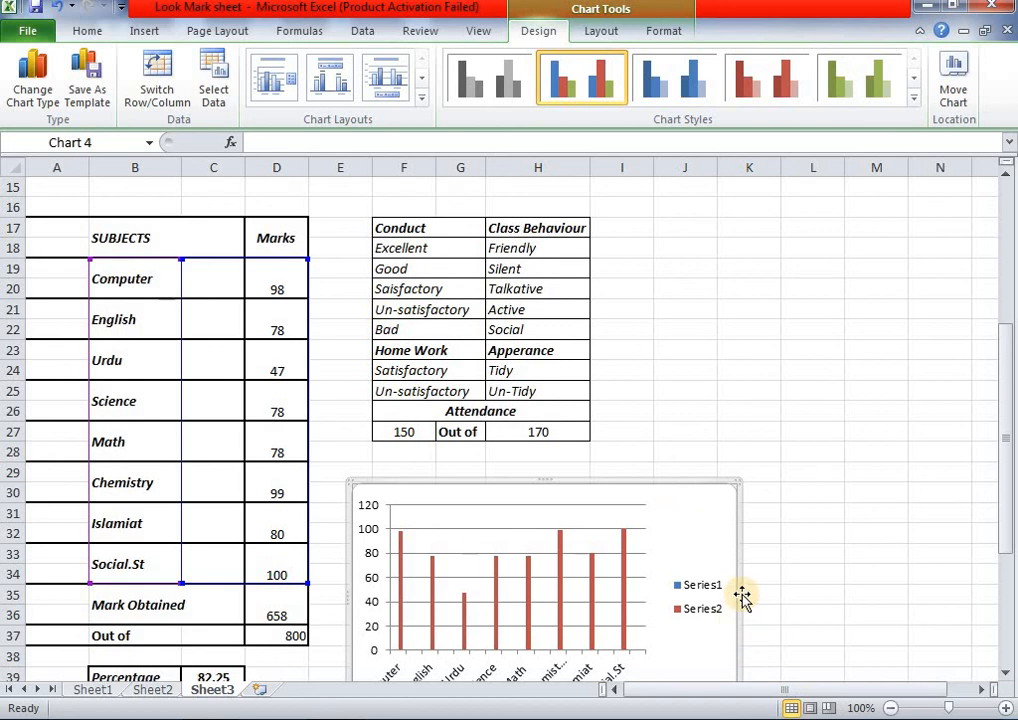
drag(720, 595, 665, 591)
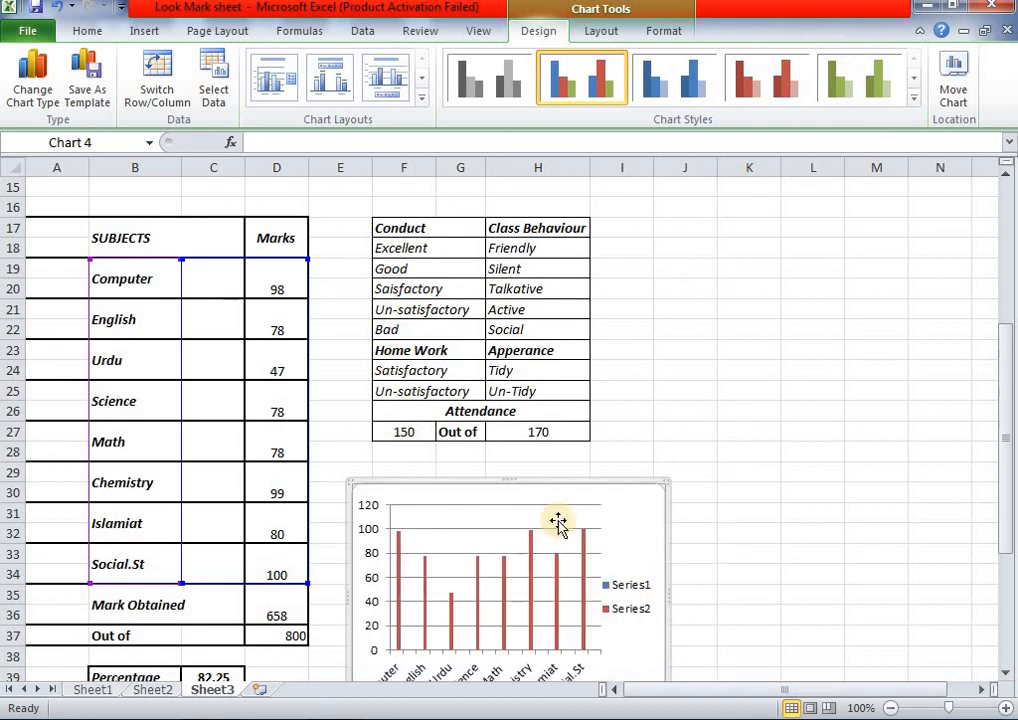
drag(558, 521, 507, 480)
drag(625, 516, 625, 515)
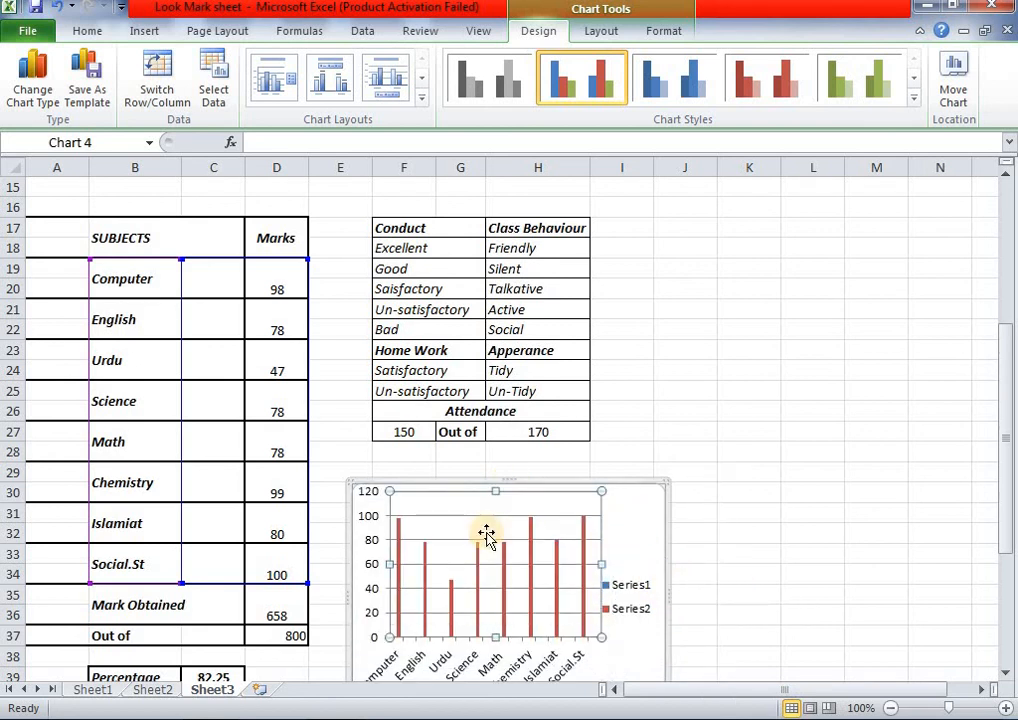
drag(666, 607, 566, 526)
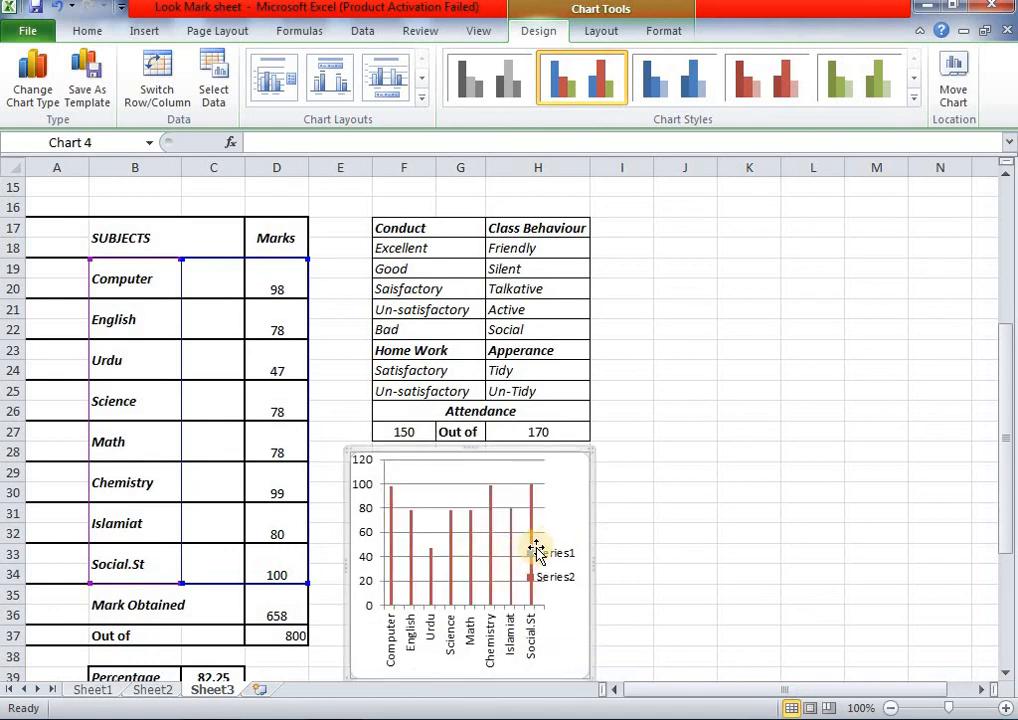
- Enlarge the plot area slightly and widen the chart leftward so the labels fit
click(537, 551)
click(507, 551)
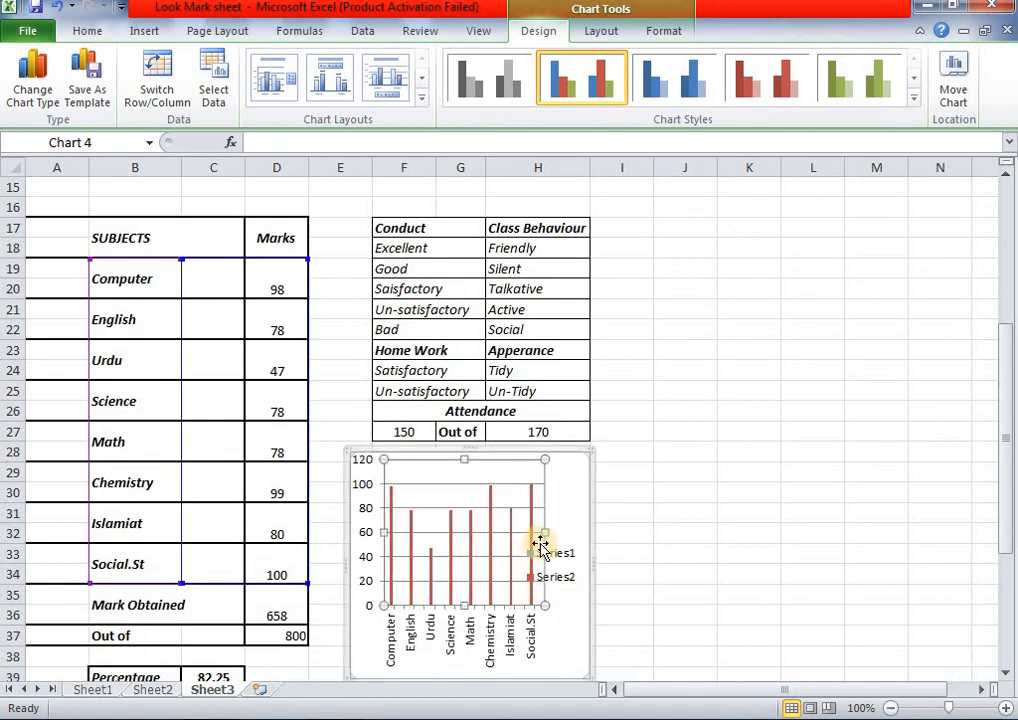
mouse_move(551, 533)
mouse_down()
mouse_move(554, 553)
mouse_move(557, 540)
mouse_up()
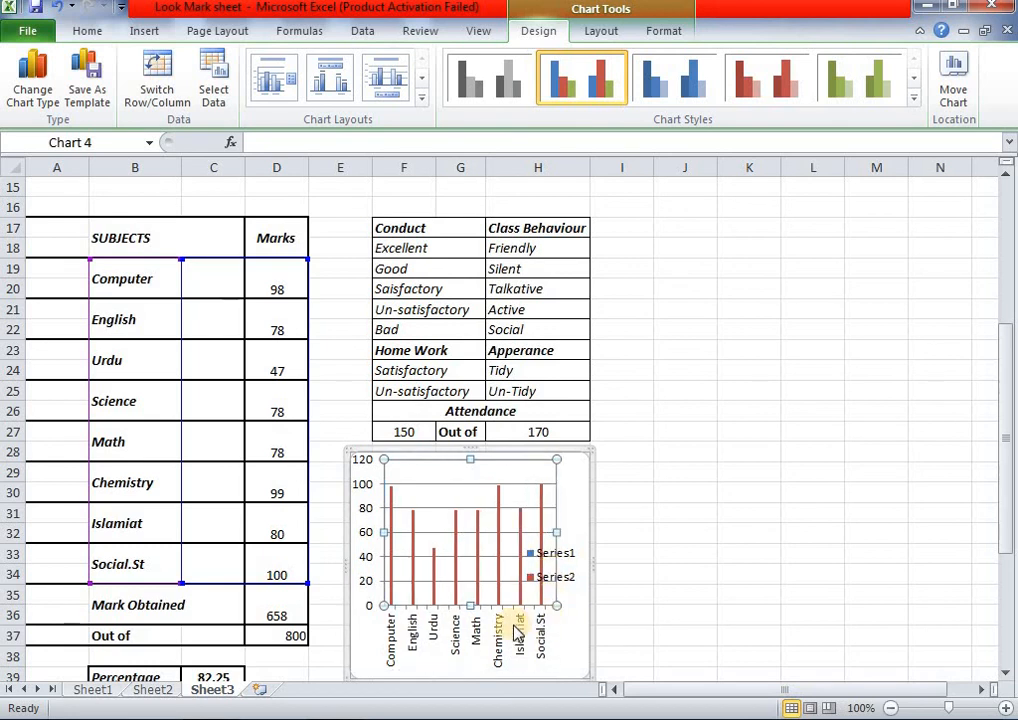
mouse_move(467, 605)
mouse_down()
mouse_move(468, 625)
mouse_move(469, 614)
mouse_up()
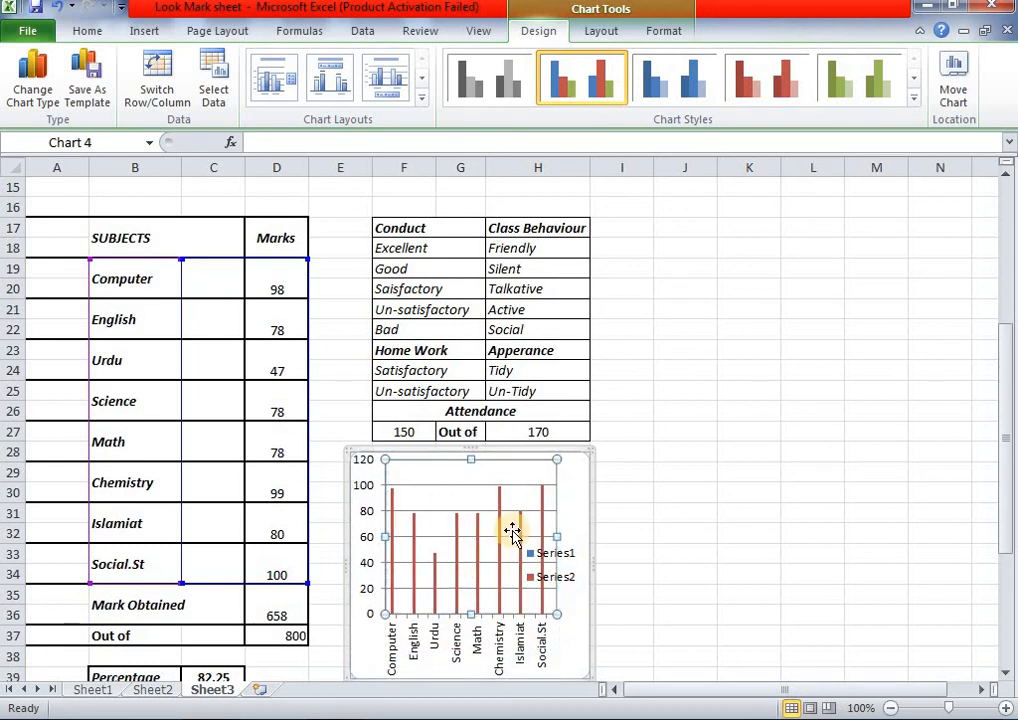
scroll(580, 537, down, 1)
scroll(580, 537, down, 1)
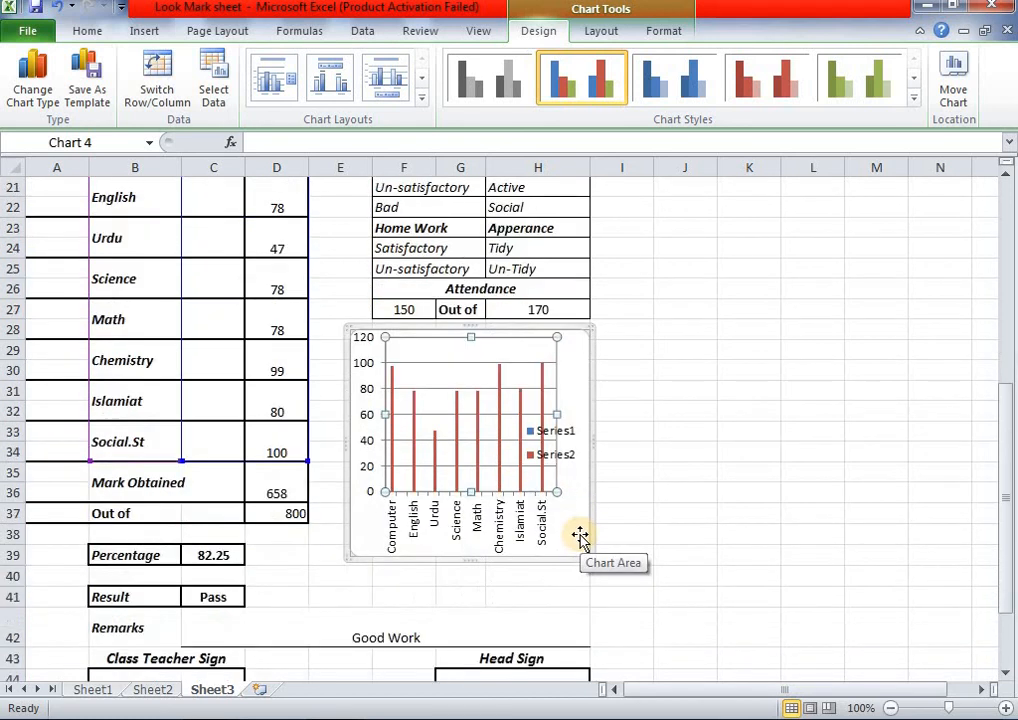
click(350, 435)
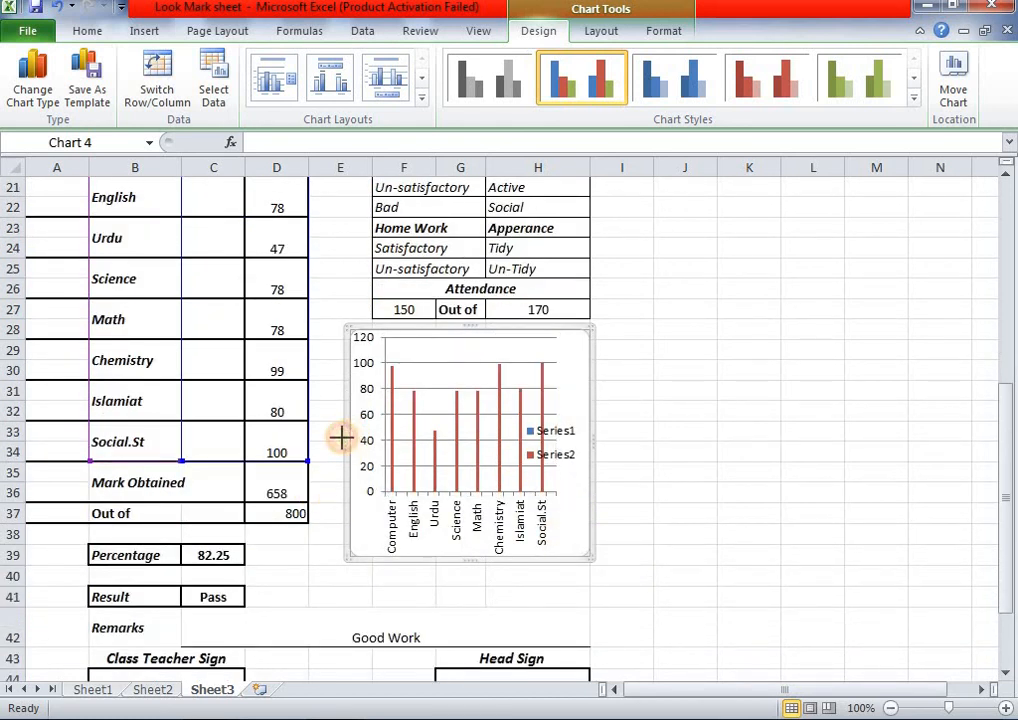
drag(341, 437, 315, 438)
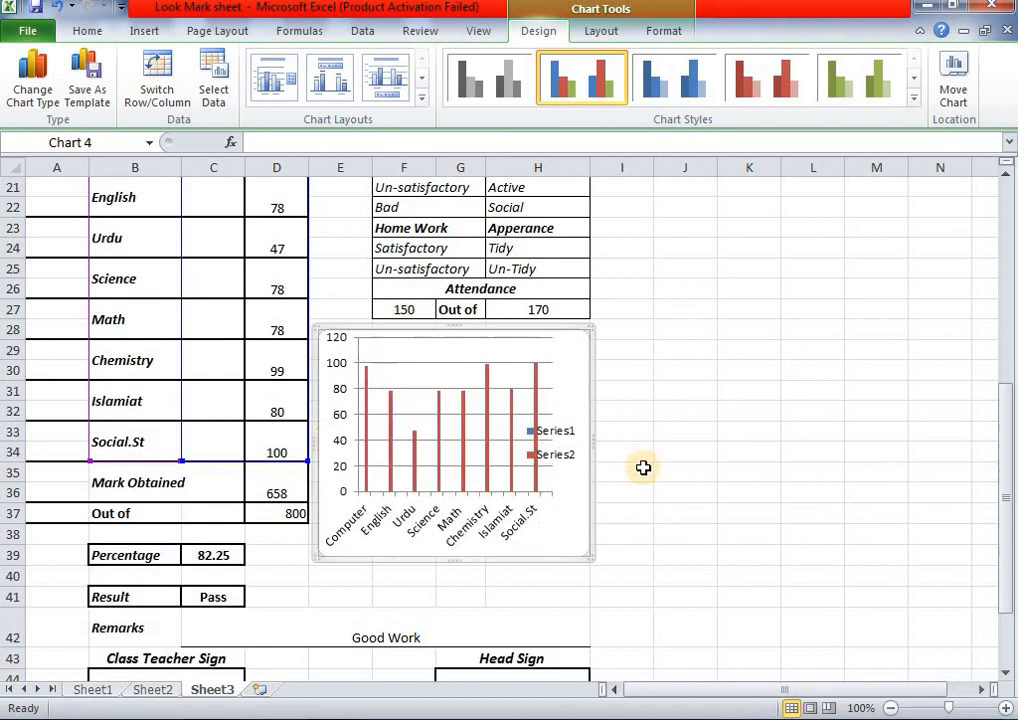
click(643, 467)
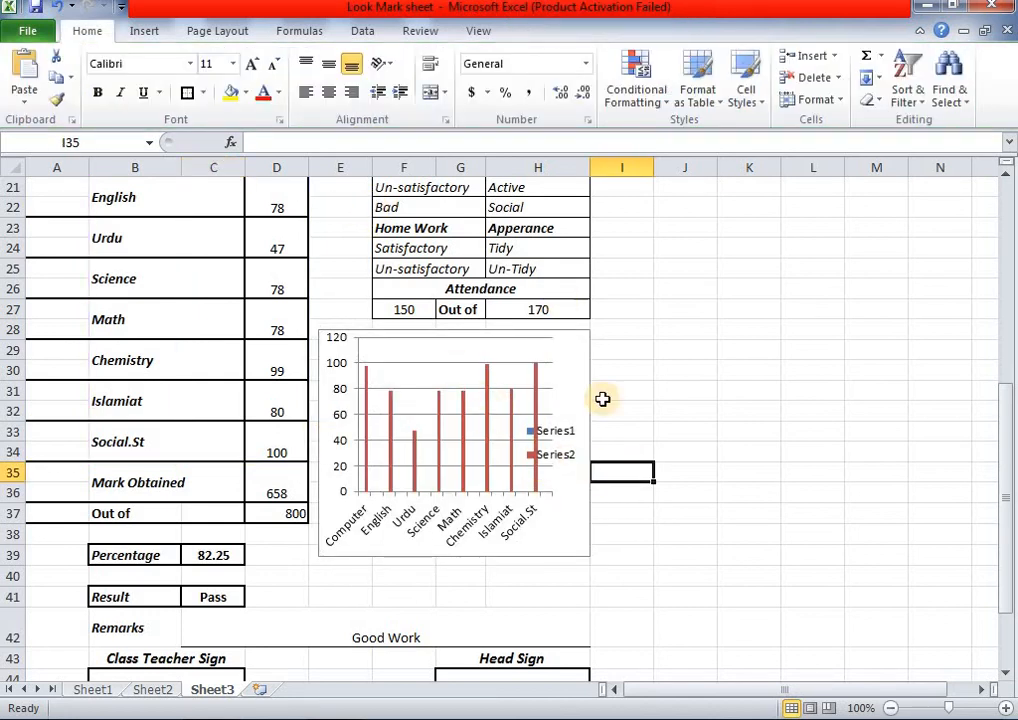
scroll(620, 441, up, 4)
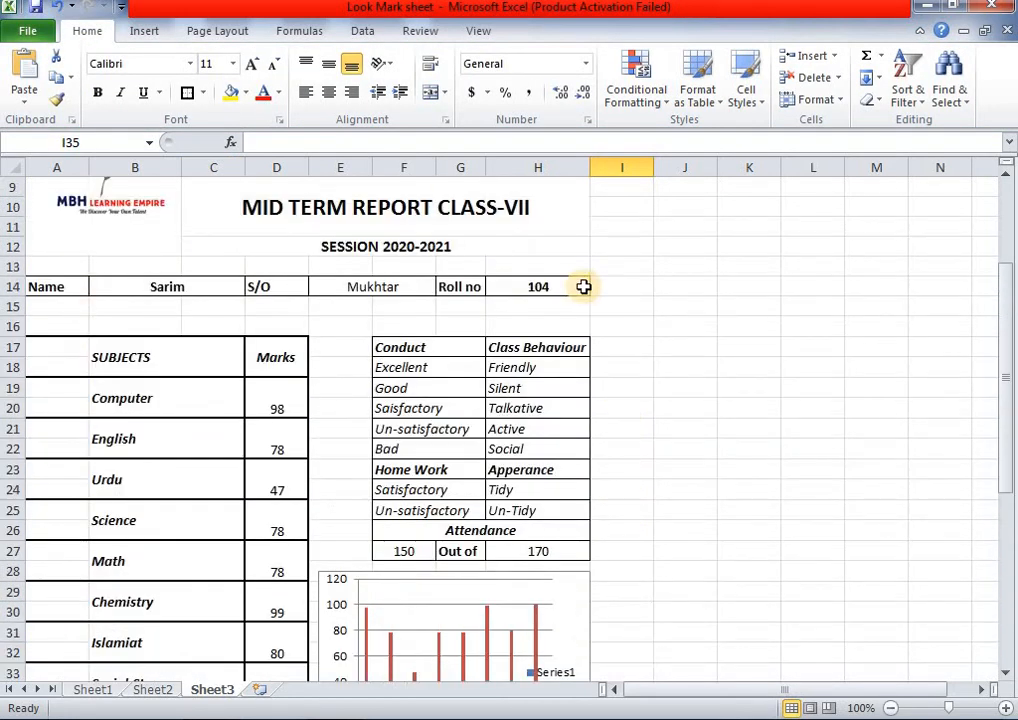
- Change the Roll no in H14 to 107
click(584, 287)
click(598, 288)
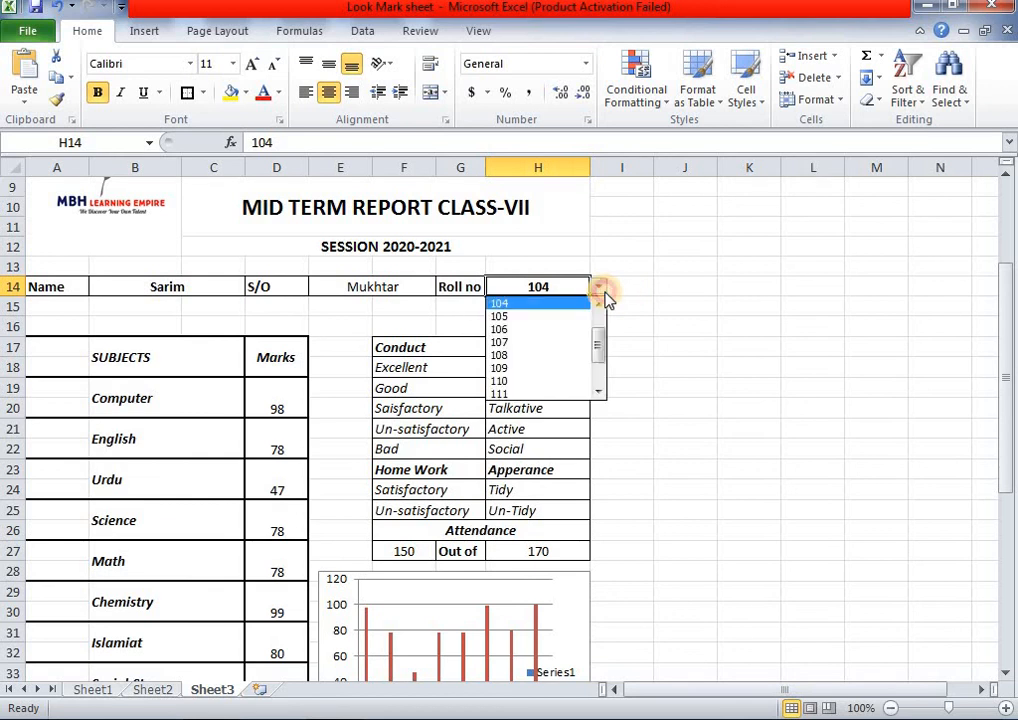
click(575, 343)
- Review the updated report: 479 marks, 59.875 percent, Pass, and the C42 remarks formula
scroll(589, 392, down, 2)
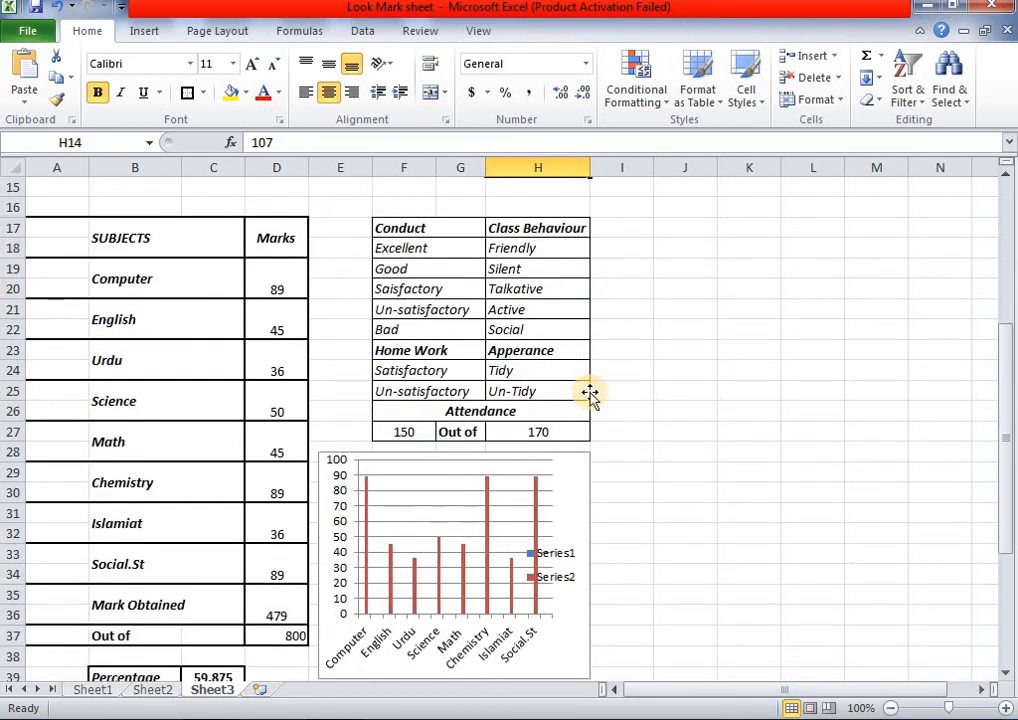
scroll(589, 395, down, 1)
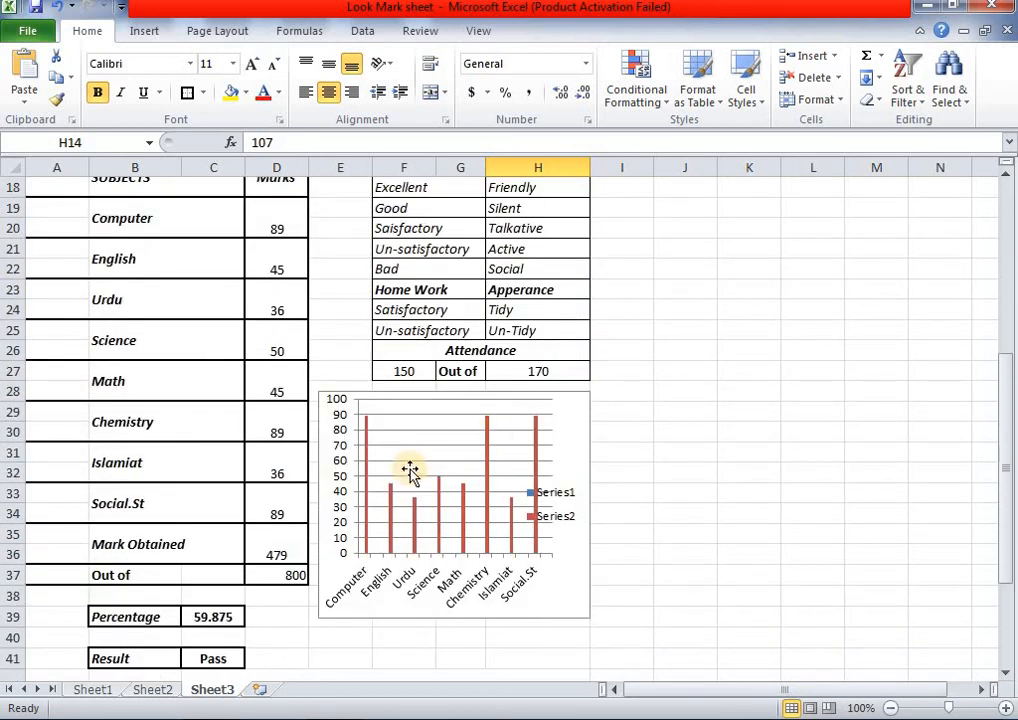
scroll(391, 550, down, 1)
click(389, 592)
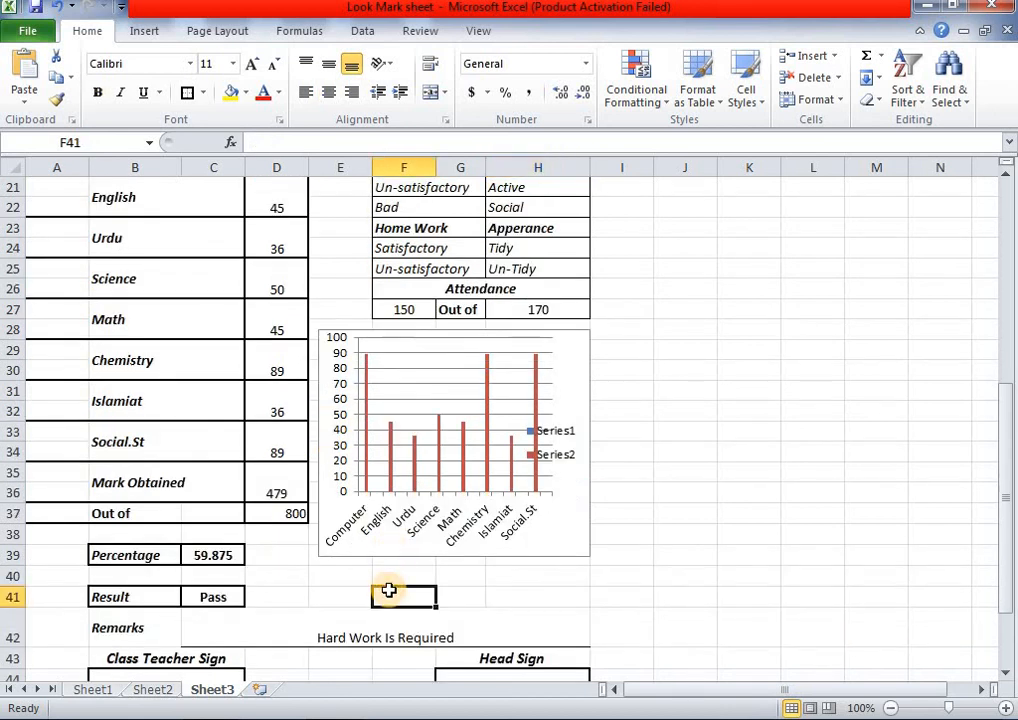
scroll(514, 596, down, 2)
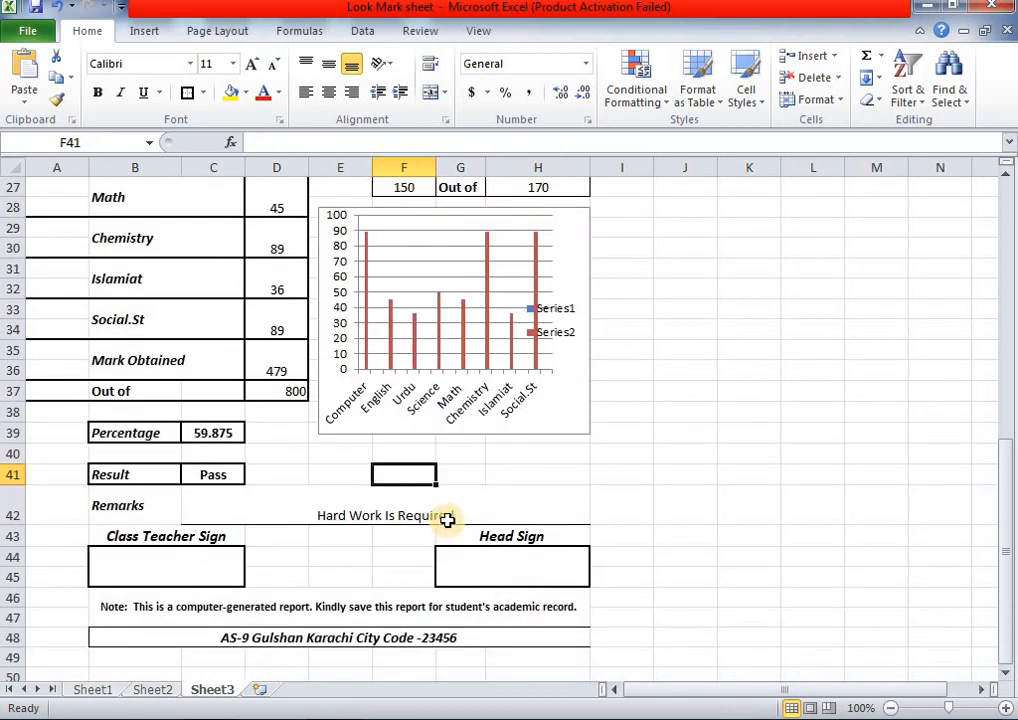
click(447, 520)
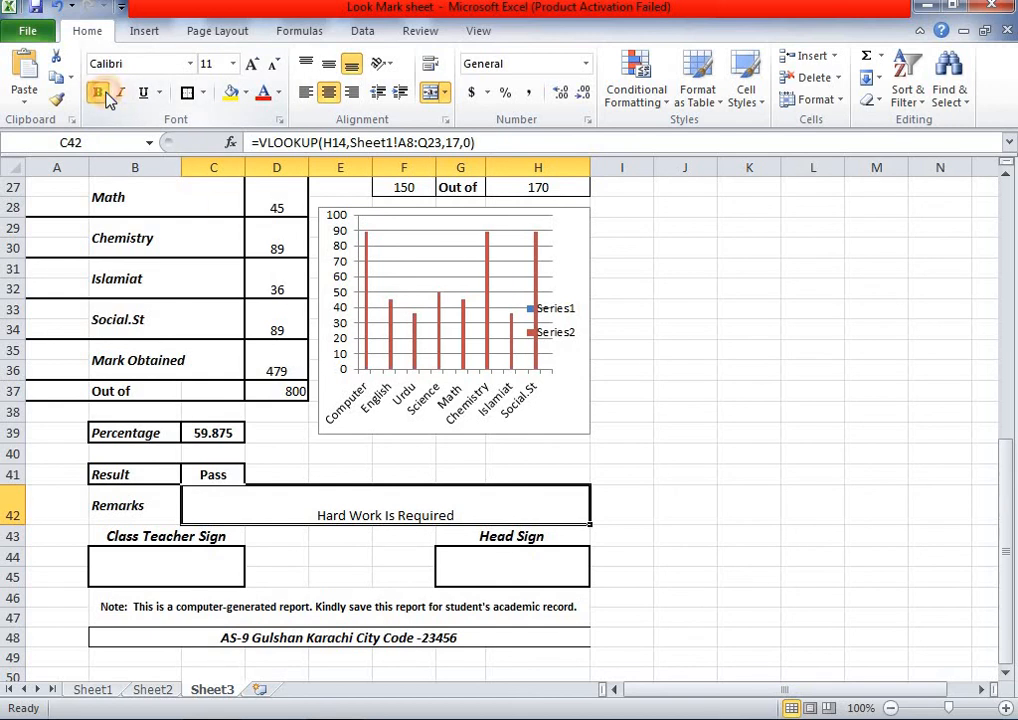
scroll(644, 407, down, 2)
scroll(644, 407, up, 6)
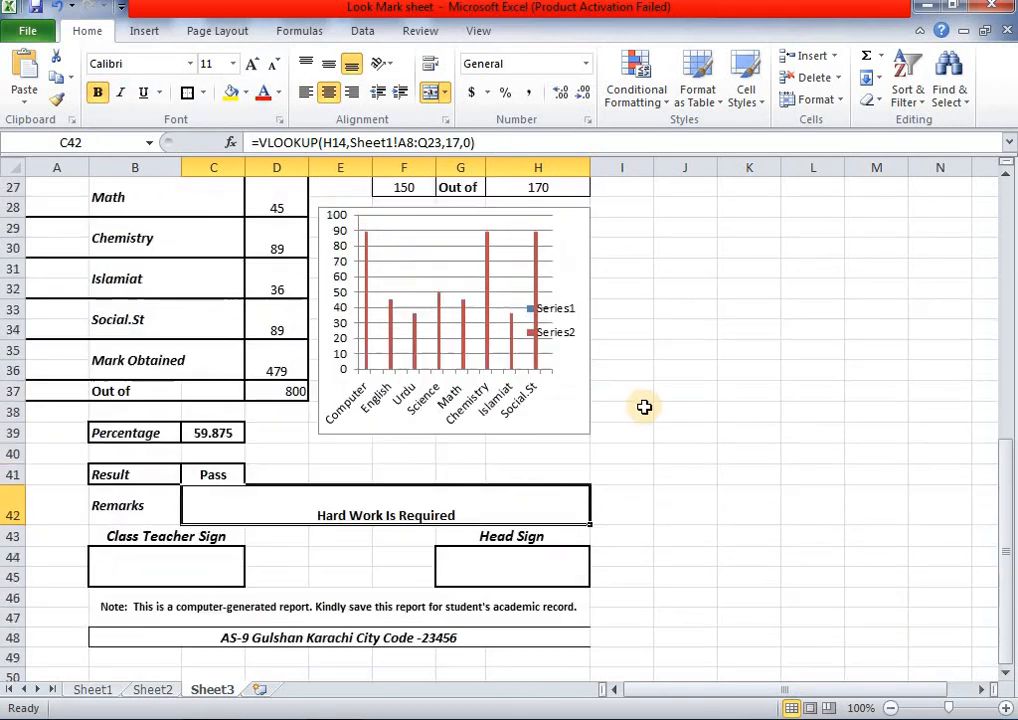
scroll(644, 407, up, 2)
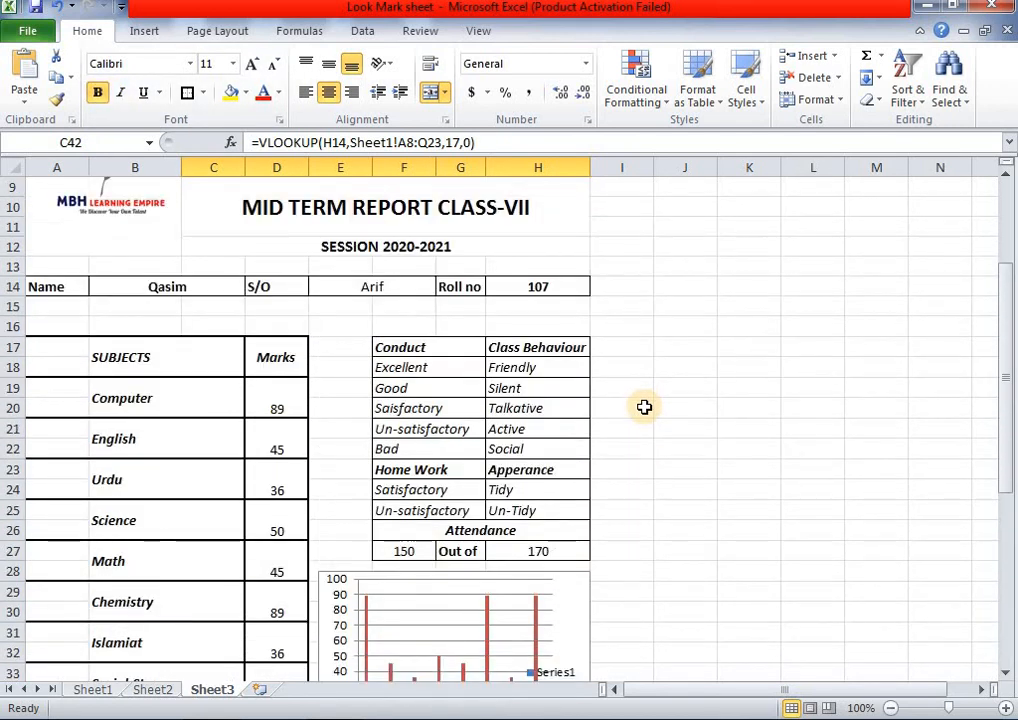
scroll(644, 407, up, 3)
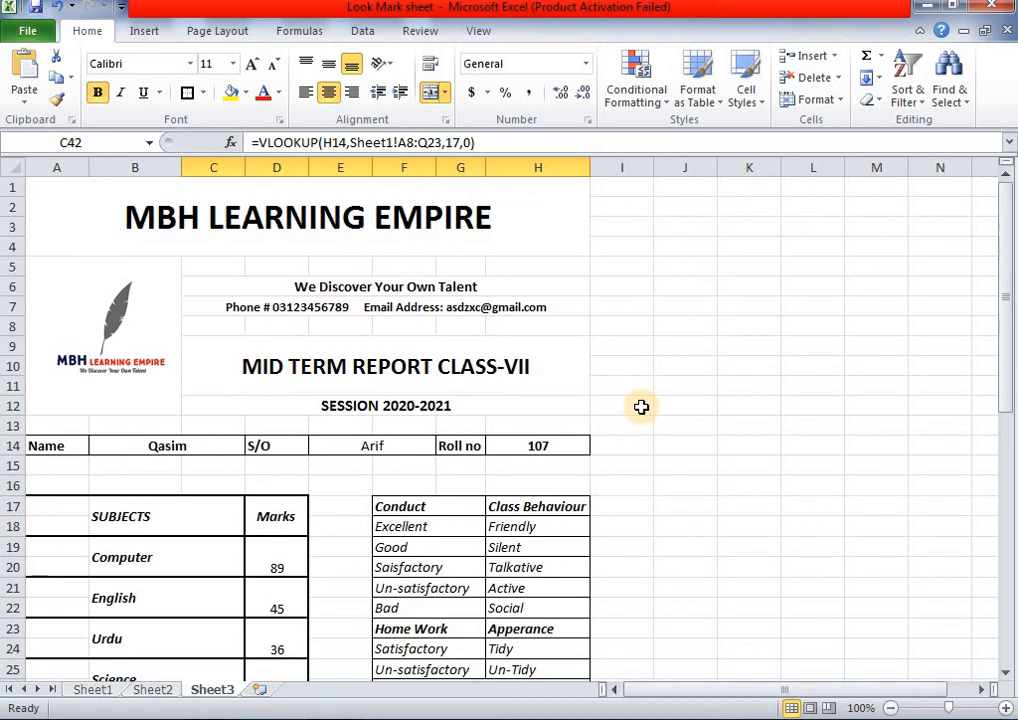